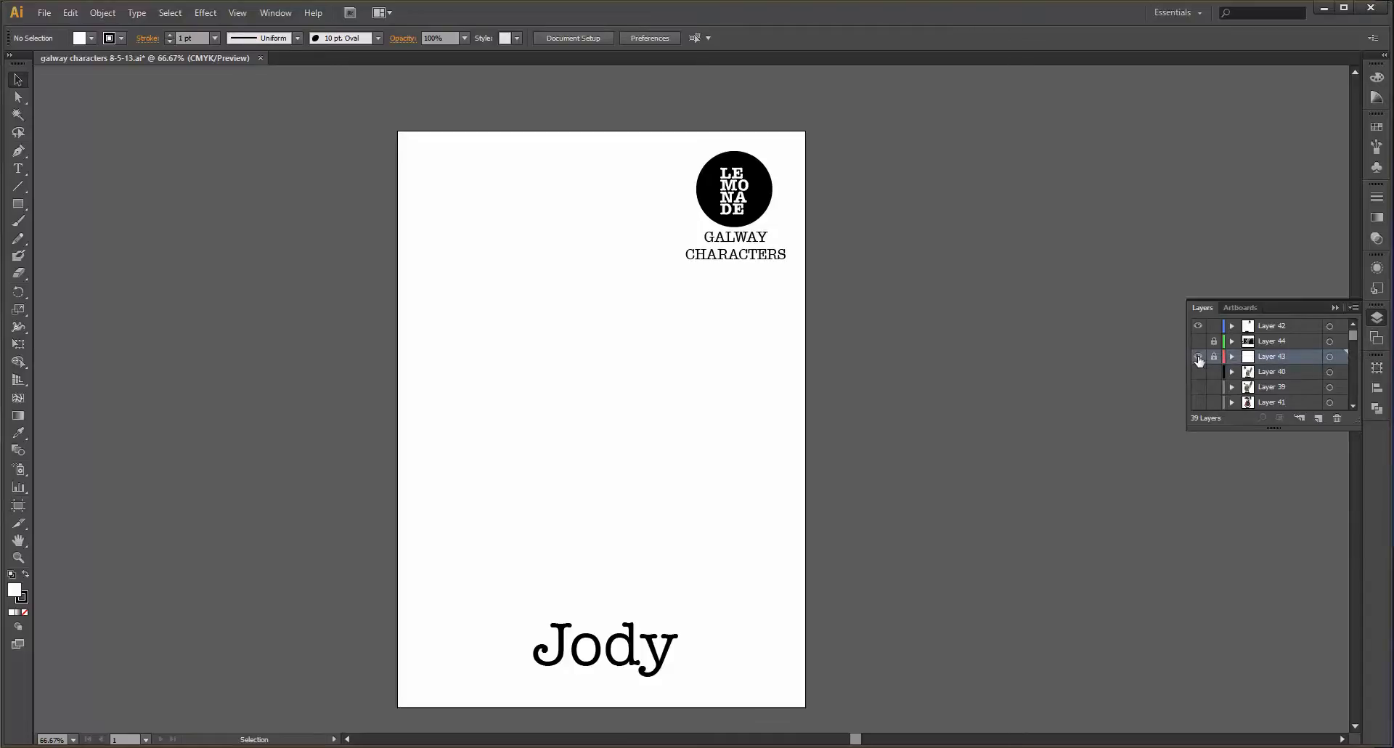
- Make the character sketch on Layer 43 visible and inspect it from the hat down to the shoes
left_click(1199, 357)
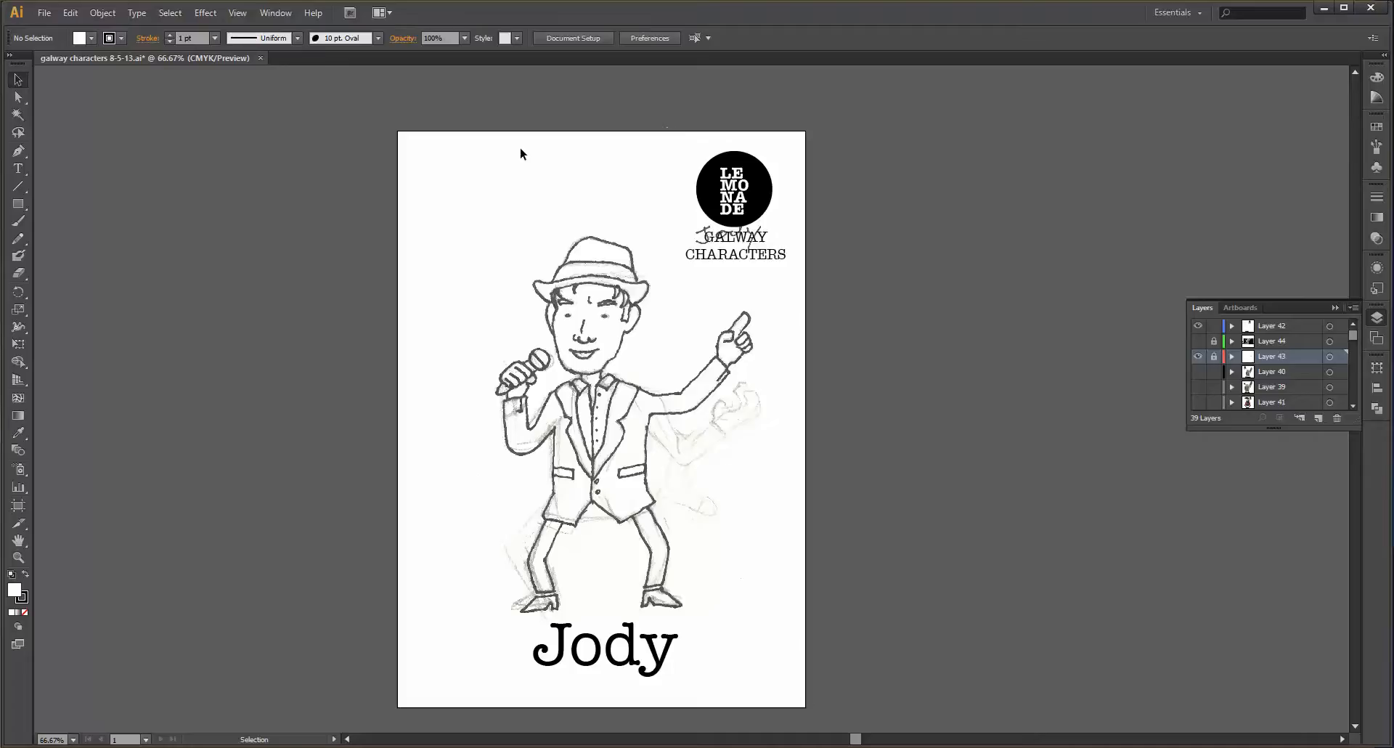
scroll(531, 202, "up", 3)
scroll(991, 251, "down", 4)
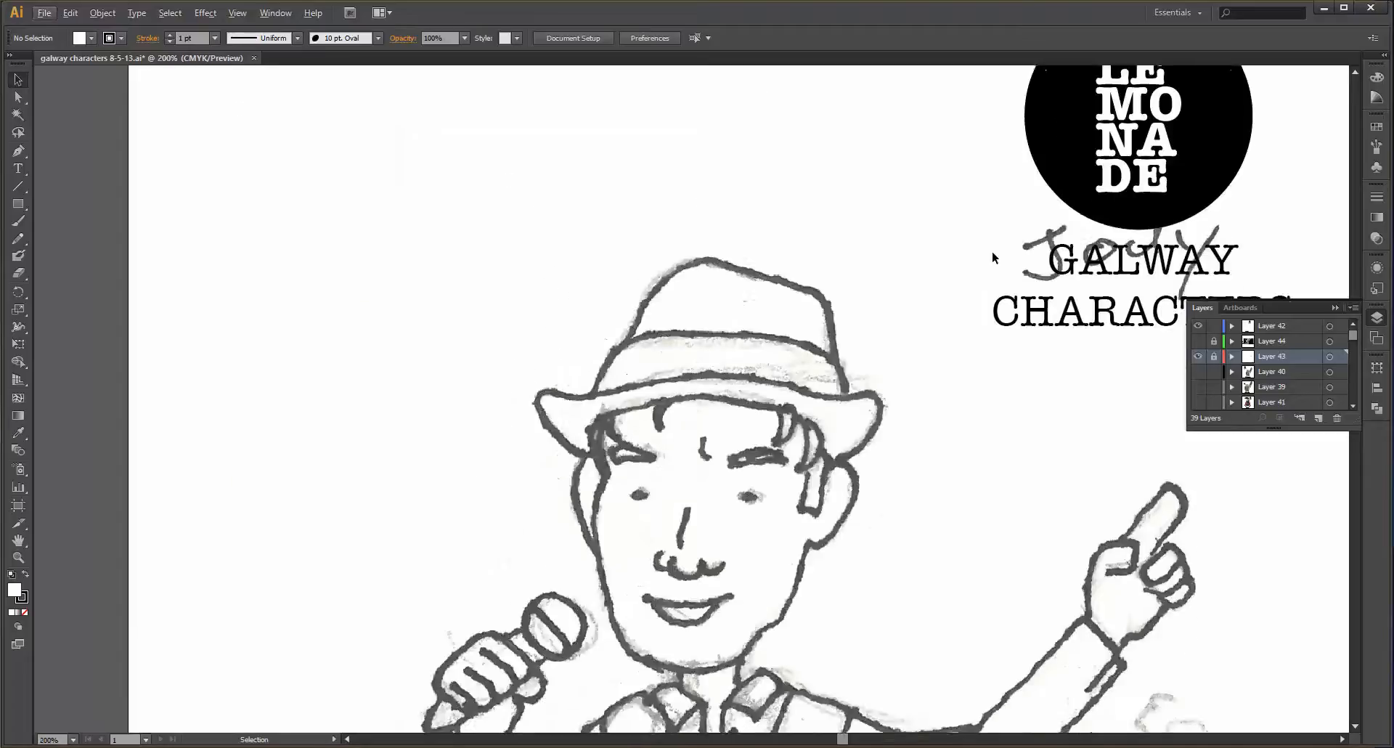
scroll(893, 256, "down", 2)
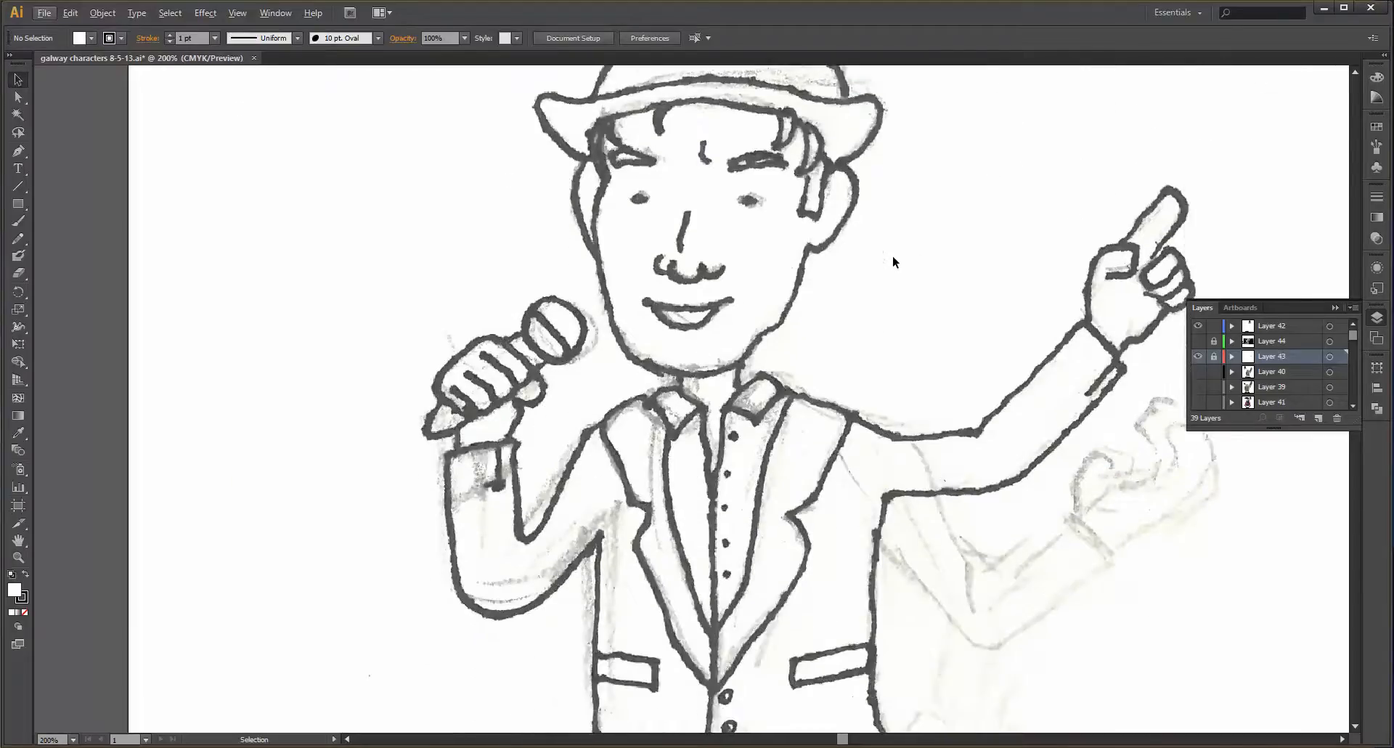
scroll(893, 255, "down", 1)
scroll(893, 256, "down", 3)
scroll(893, 262, "down", 1)
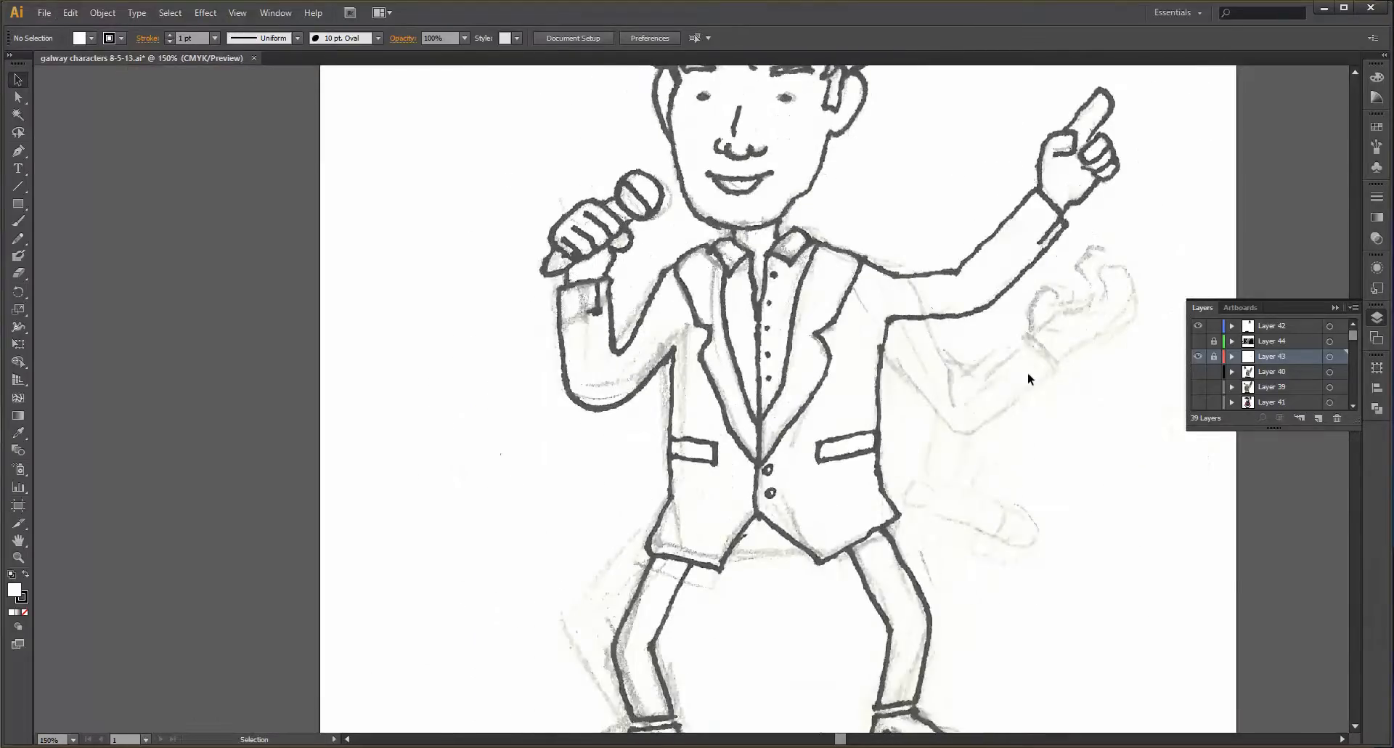
scroll(690, 369, "down", 1)
scroll(943, 360, "down", 2)
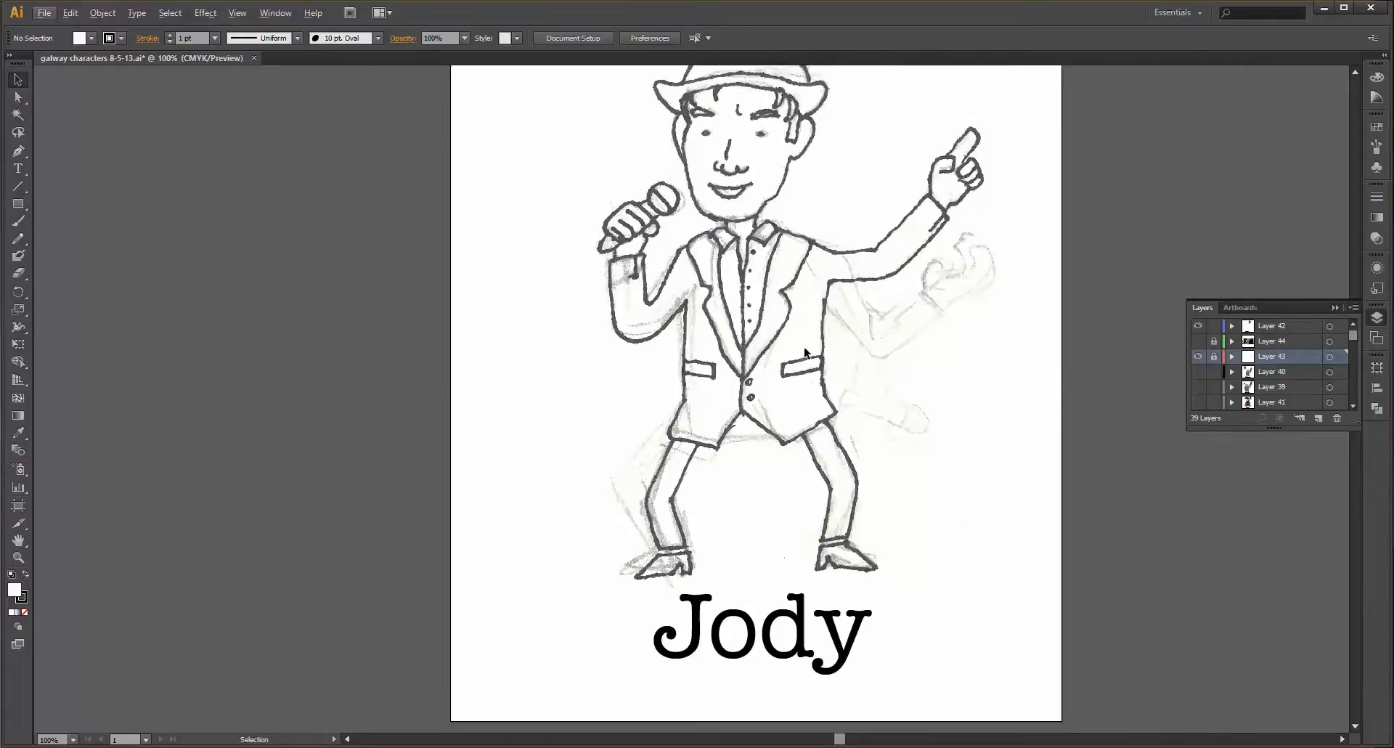
- Set the stroke colour to magenta (C 0, M 100, Y 0, K 0) and the fill to none
left_click(1374, 78)
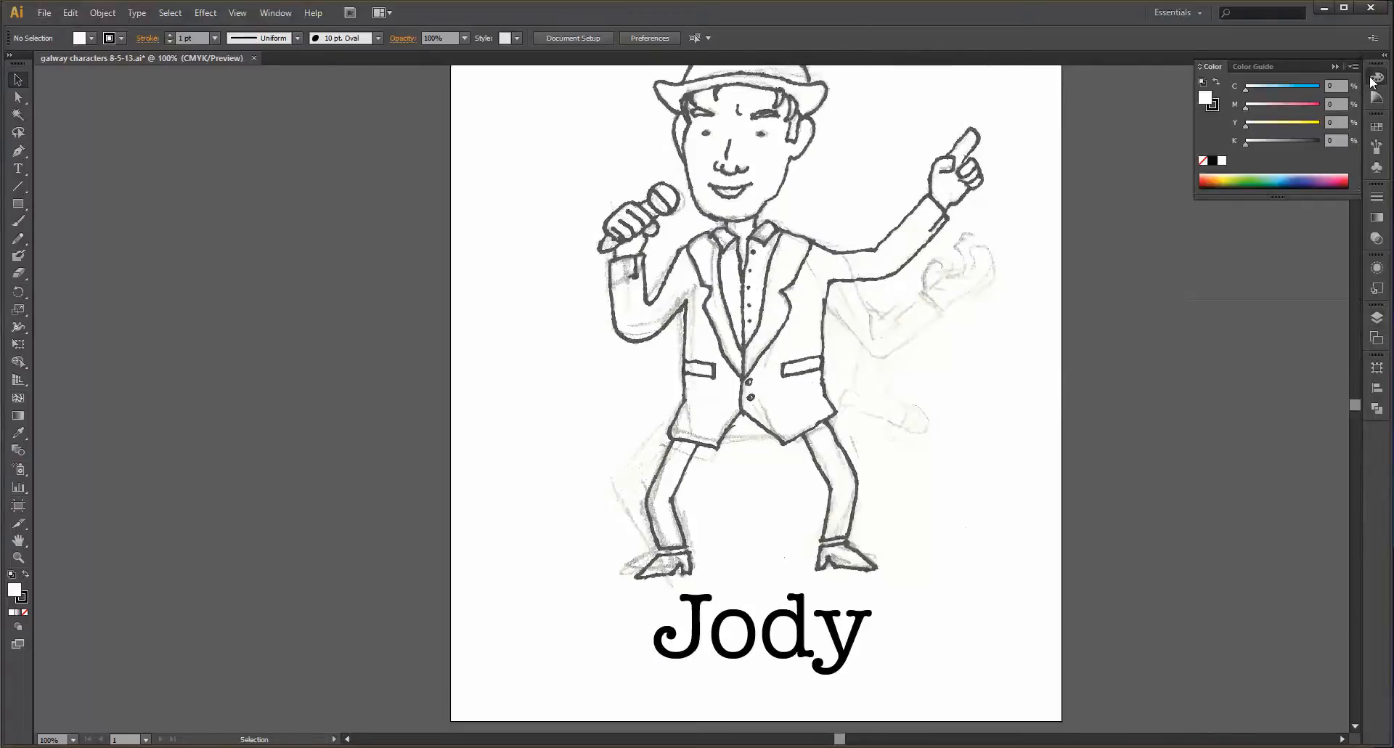
left_click(1217, 107)
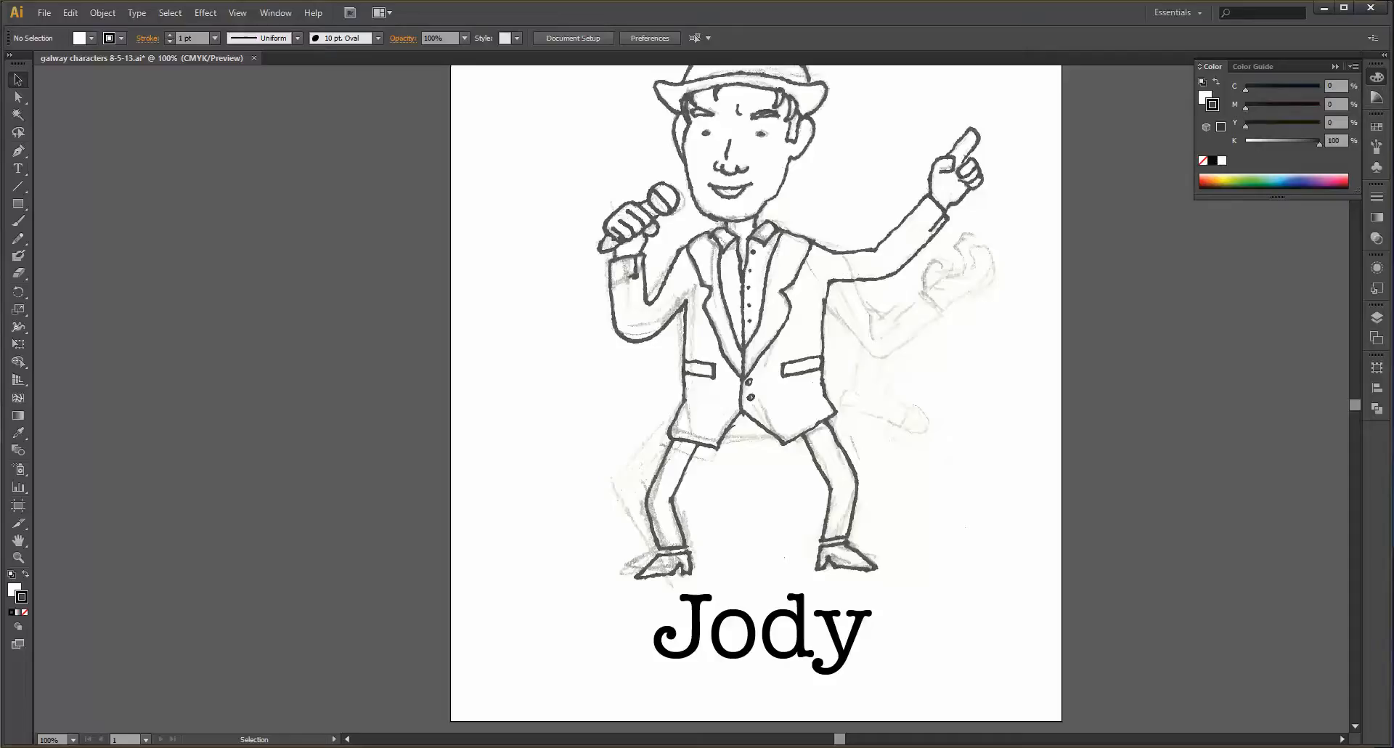
left_click(1375, 127)
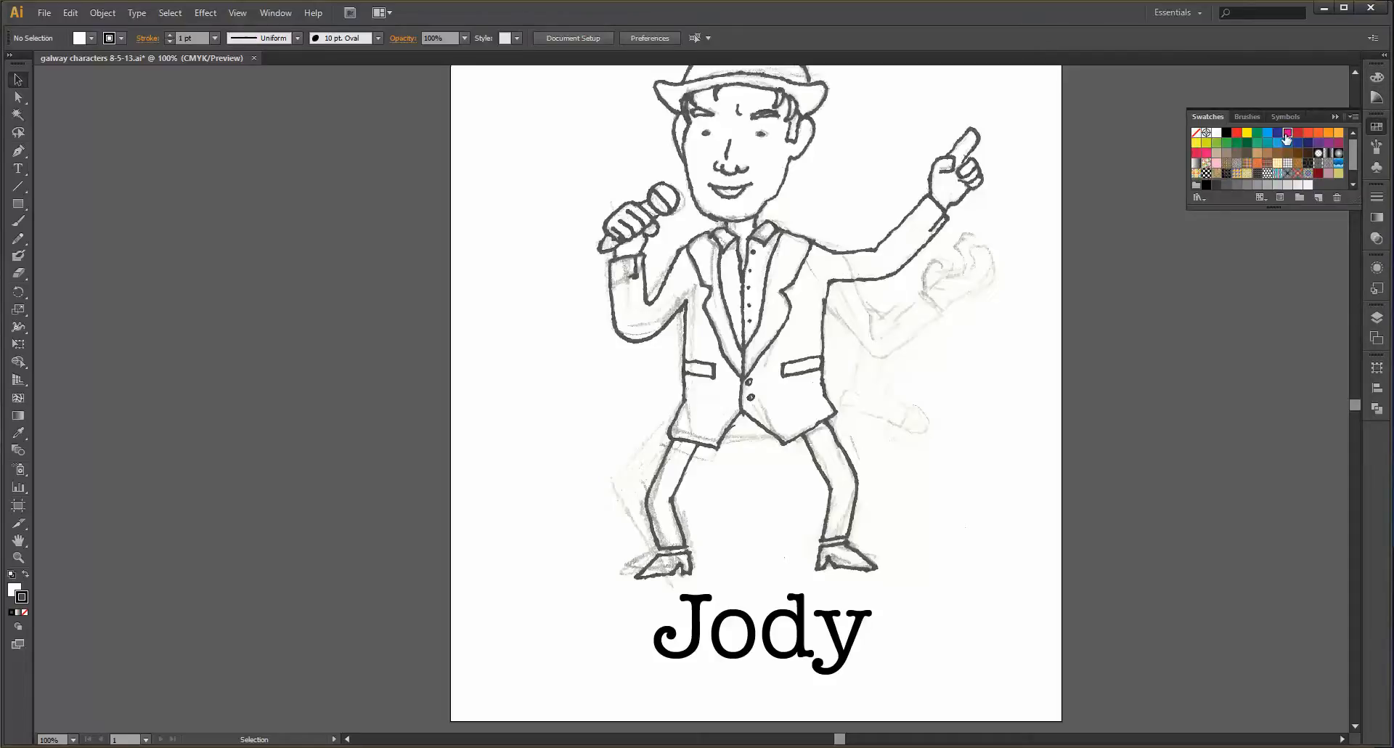
left_click(1286, 137)
left_click(1377, 77)
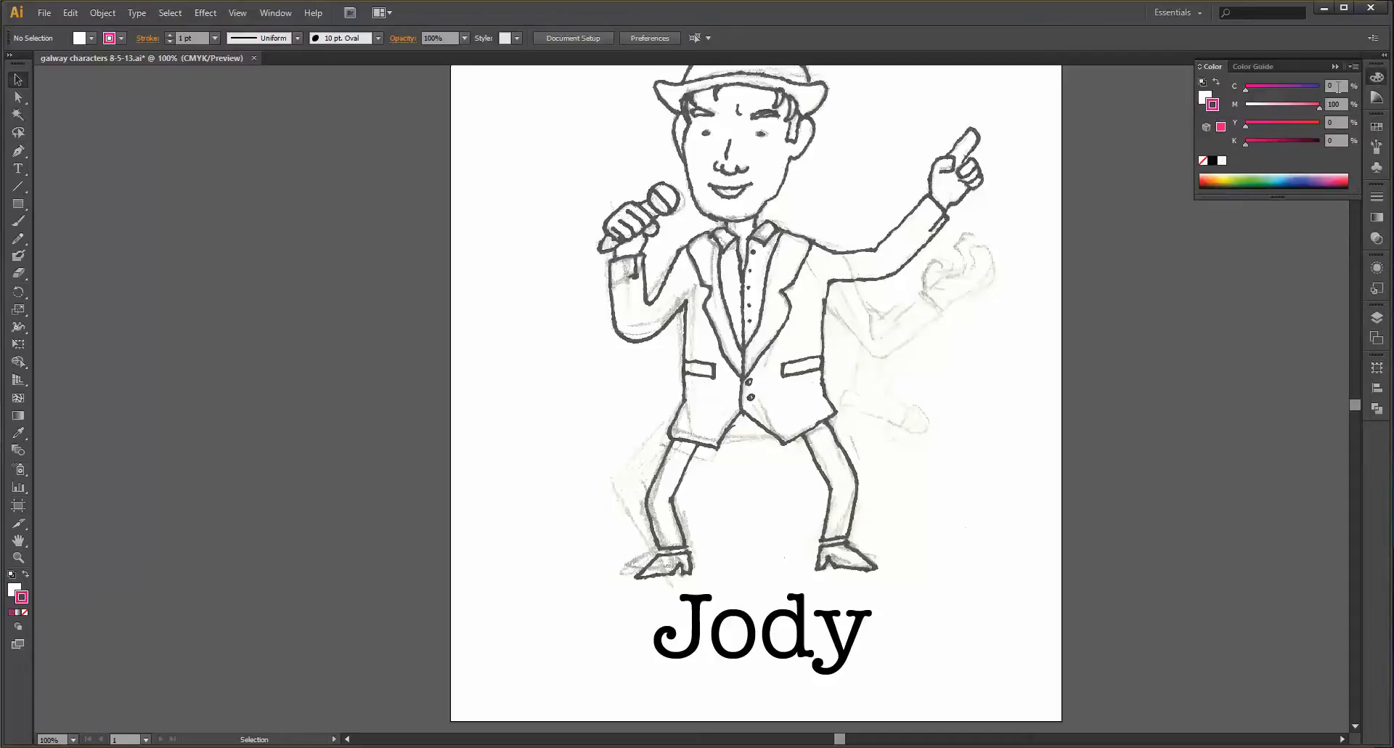
left_click(1201, 97)
left_click(1202, 161)
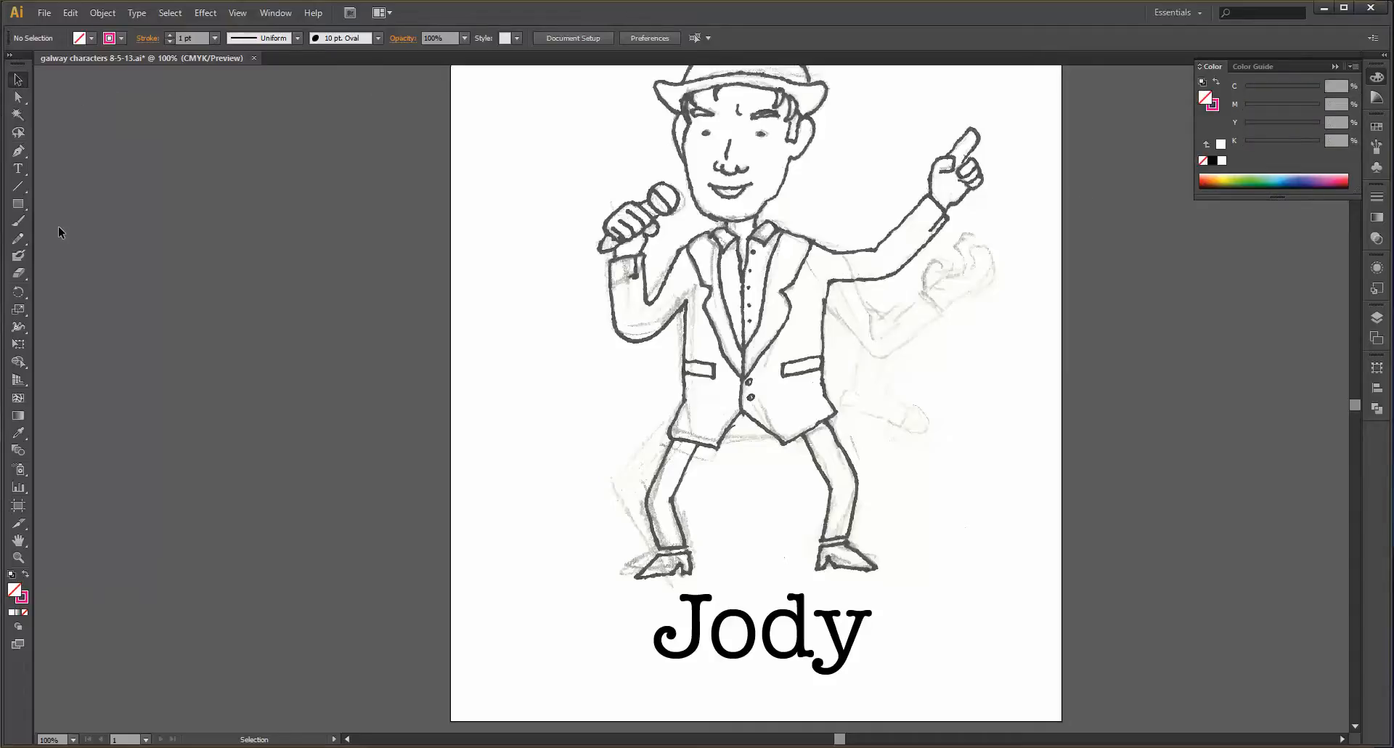
- Activate the Pen tool and make Layer 42 the active layer for tracing
key("p")
scroll(789, 182, "up", 5)
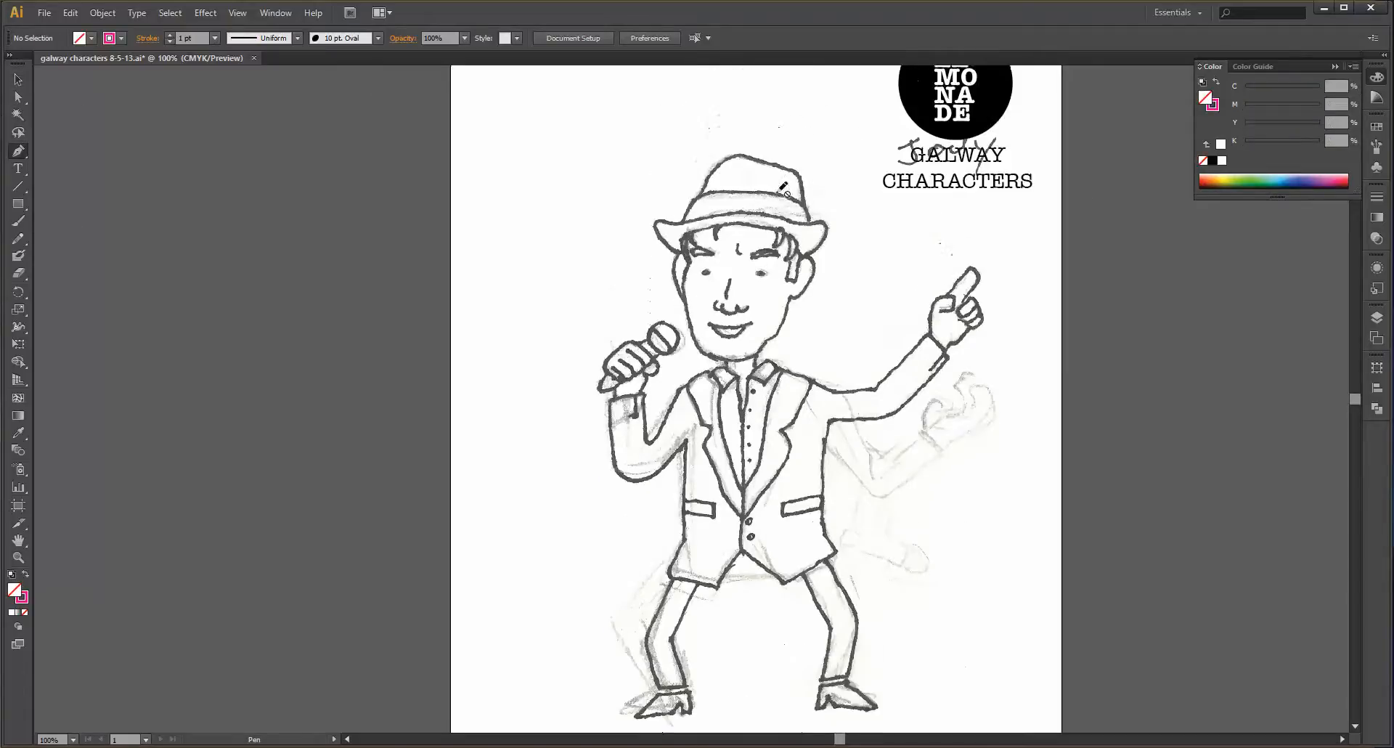
left_click(1379, 321)
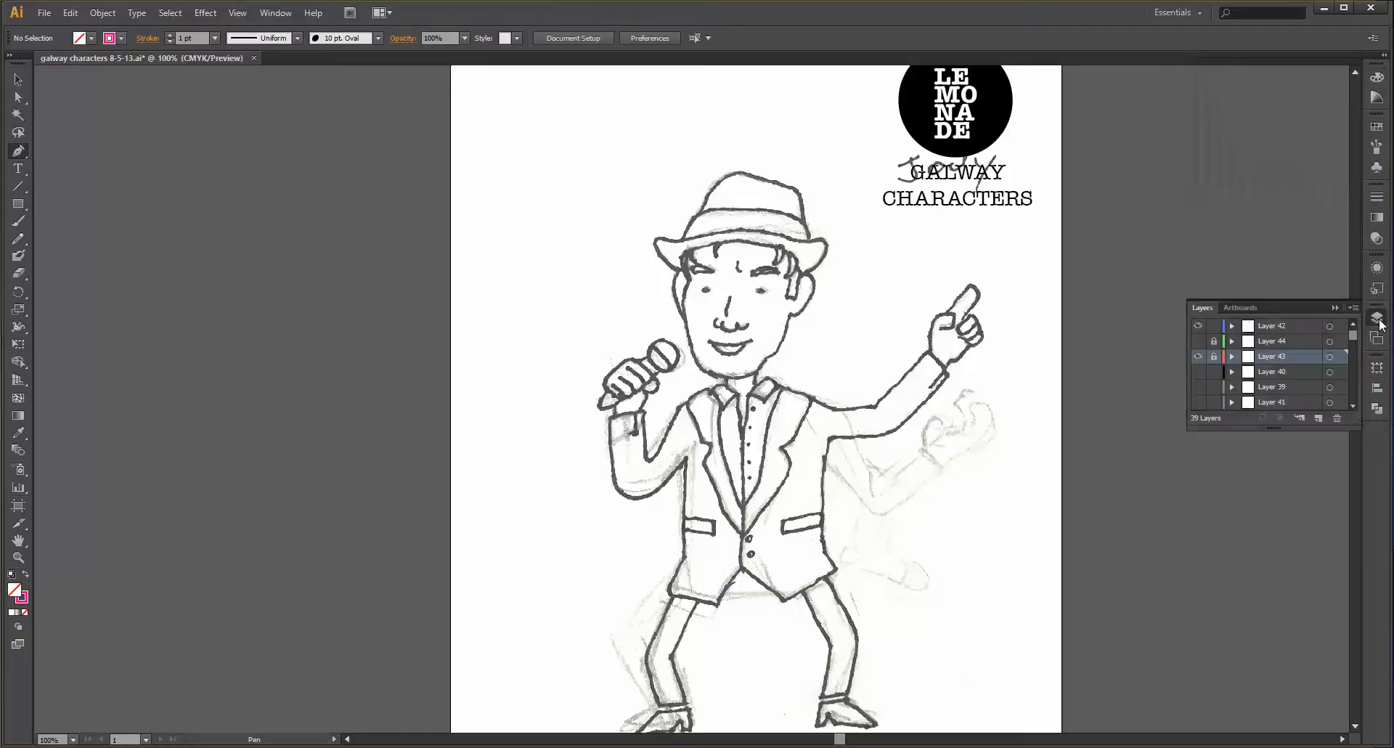
scroll(888, 231, "down", 4)
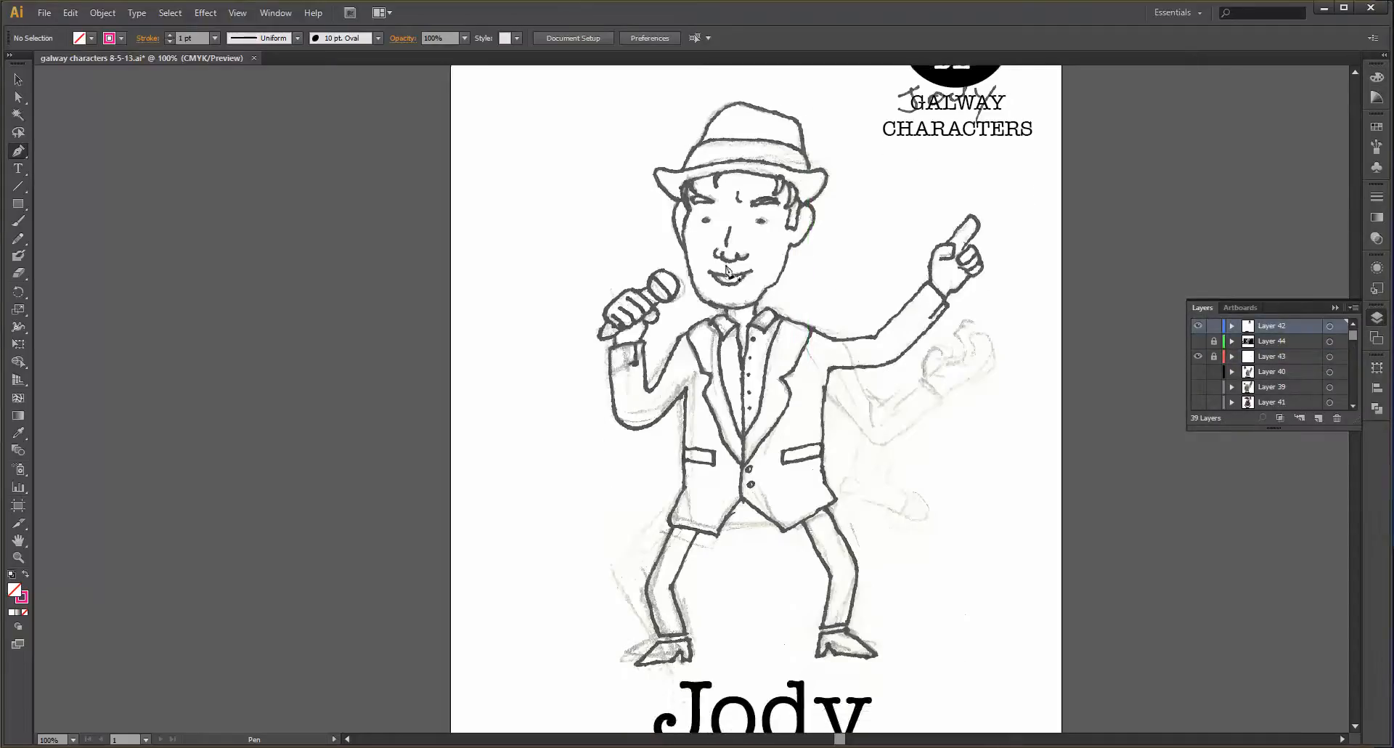
- Trace the brim of the sketched hat as a closed straight-segment path with the Pen tool
scroll(744, 294, "up", 4)
scroll(592, 231, "up", 2)
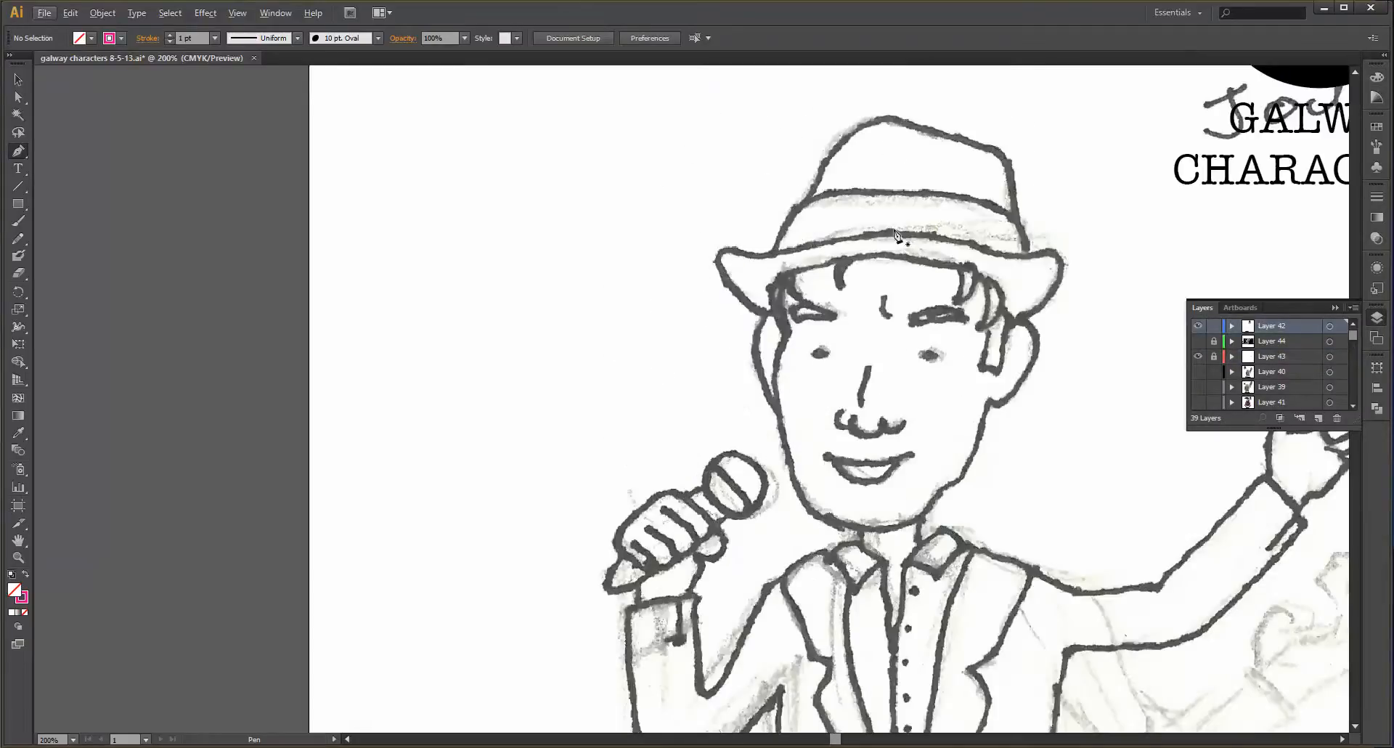
left_click(729, 253)
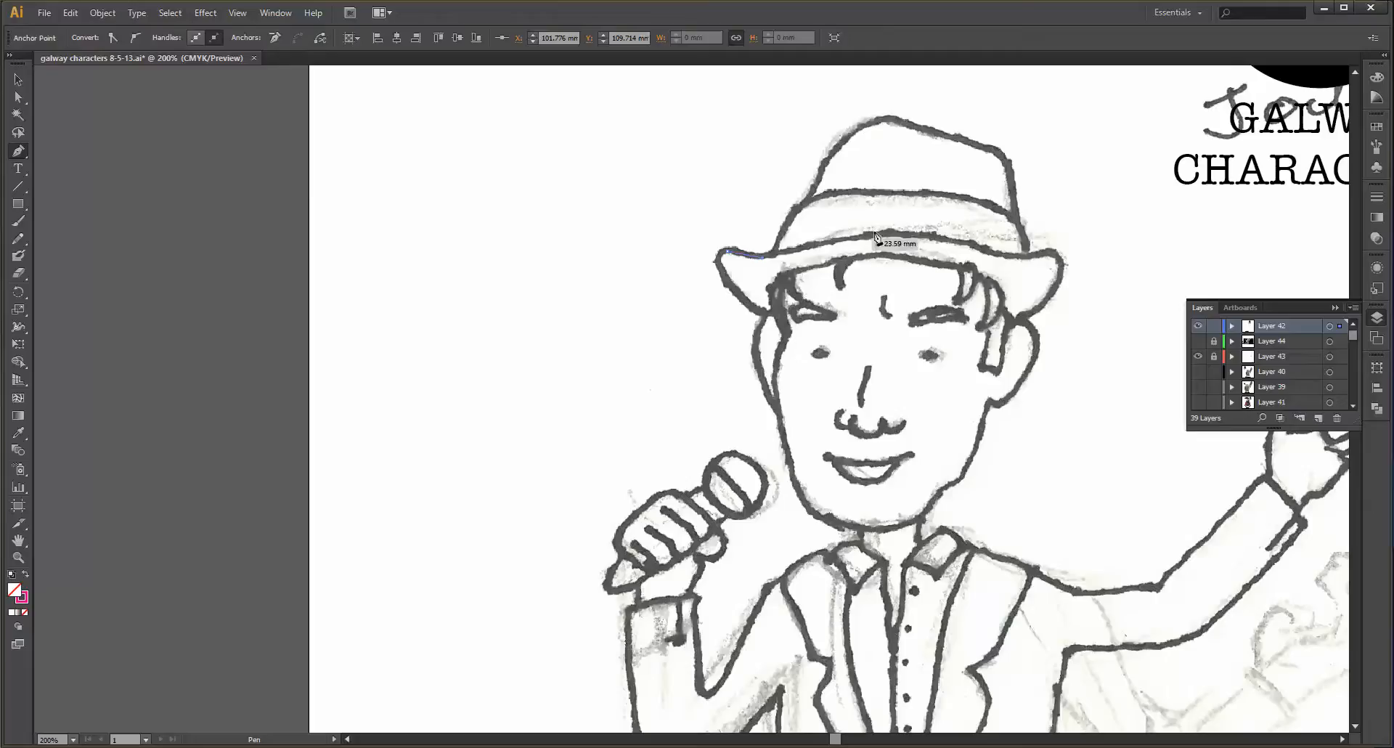
left_click(900, 236)
left_click(1055, 254)
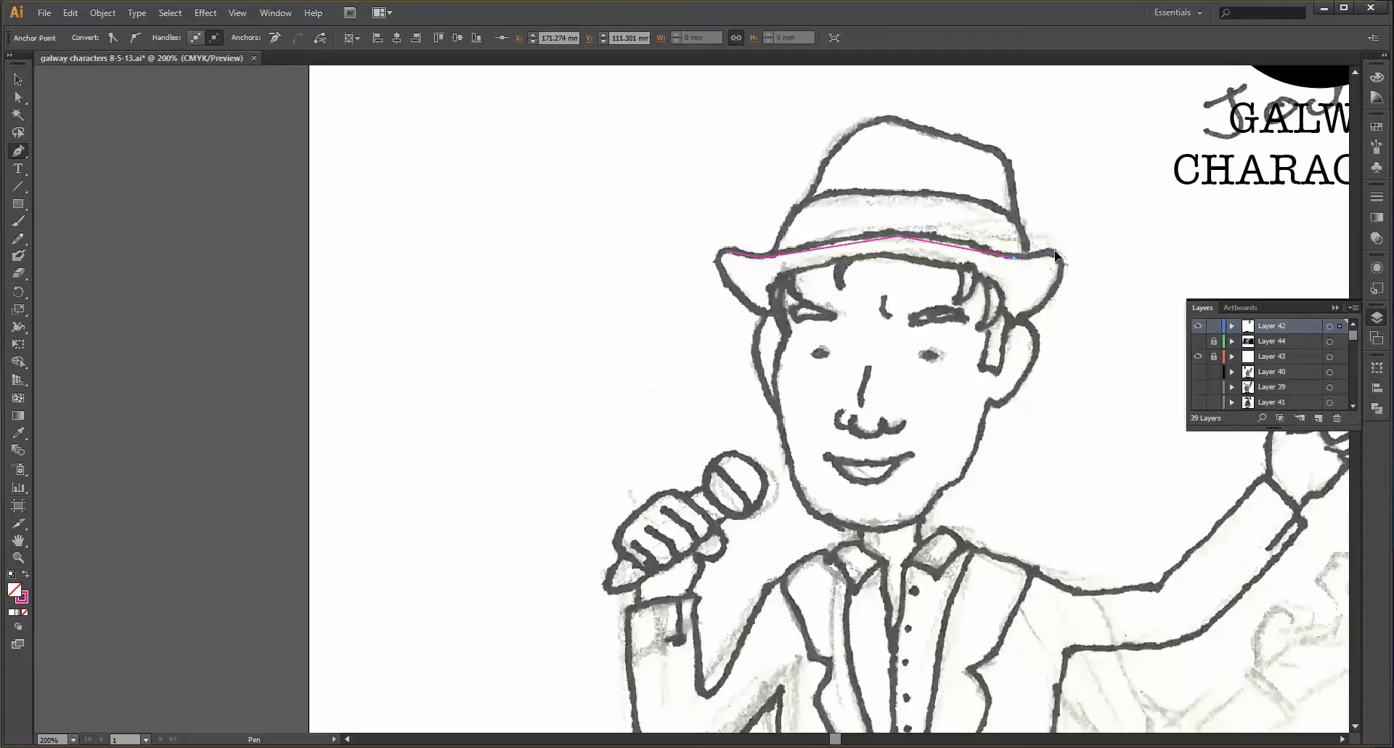
left_click(1062, 268)
left_click(1017, 318)
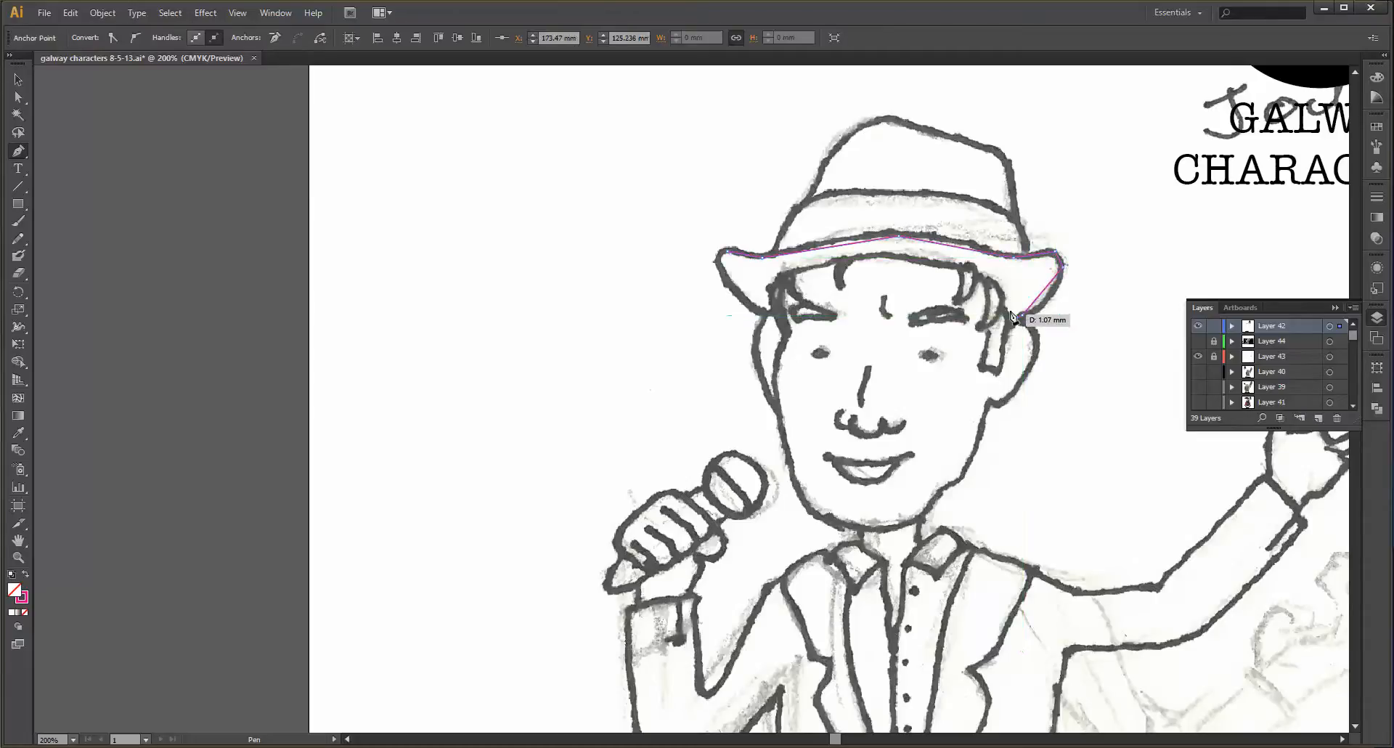
left_click(985, 276)
left_click(886, 256)
left_click(781, 271)
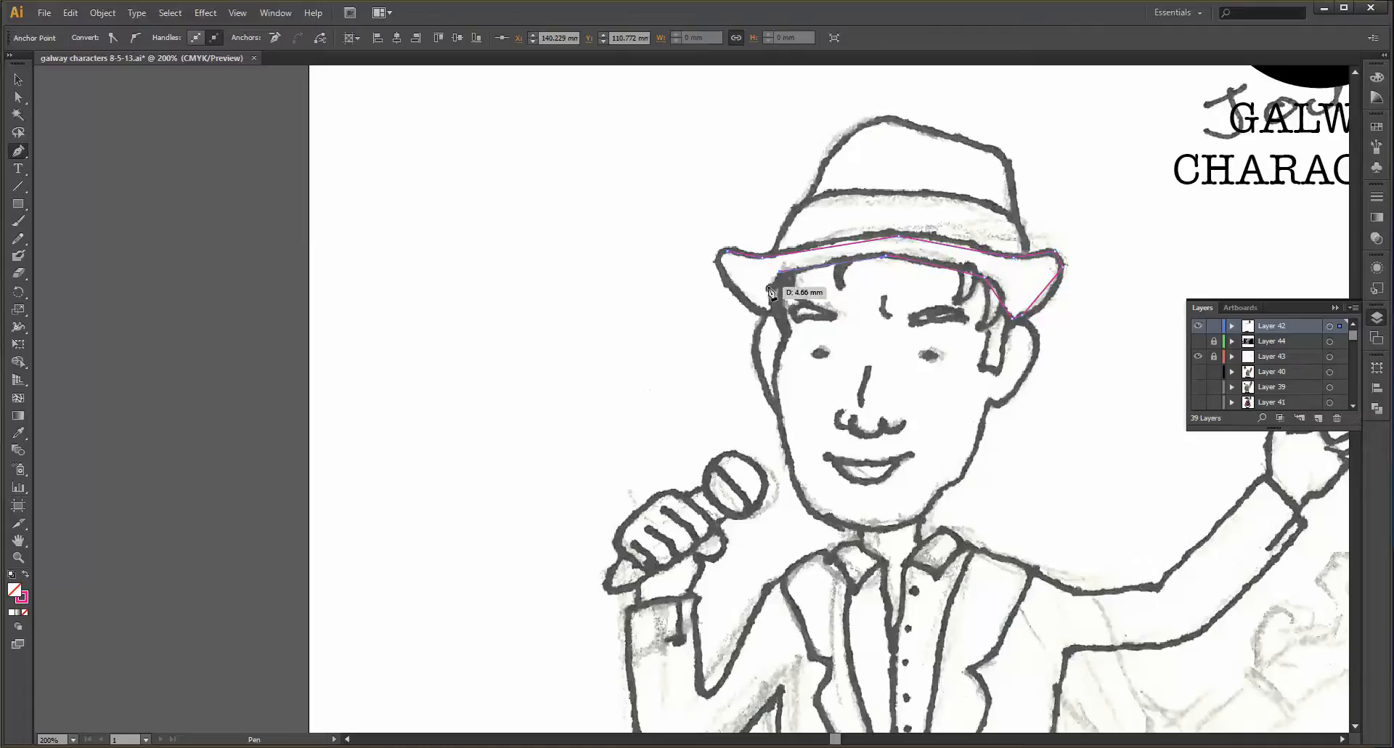
left_click(760, 313)
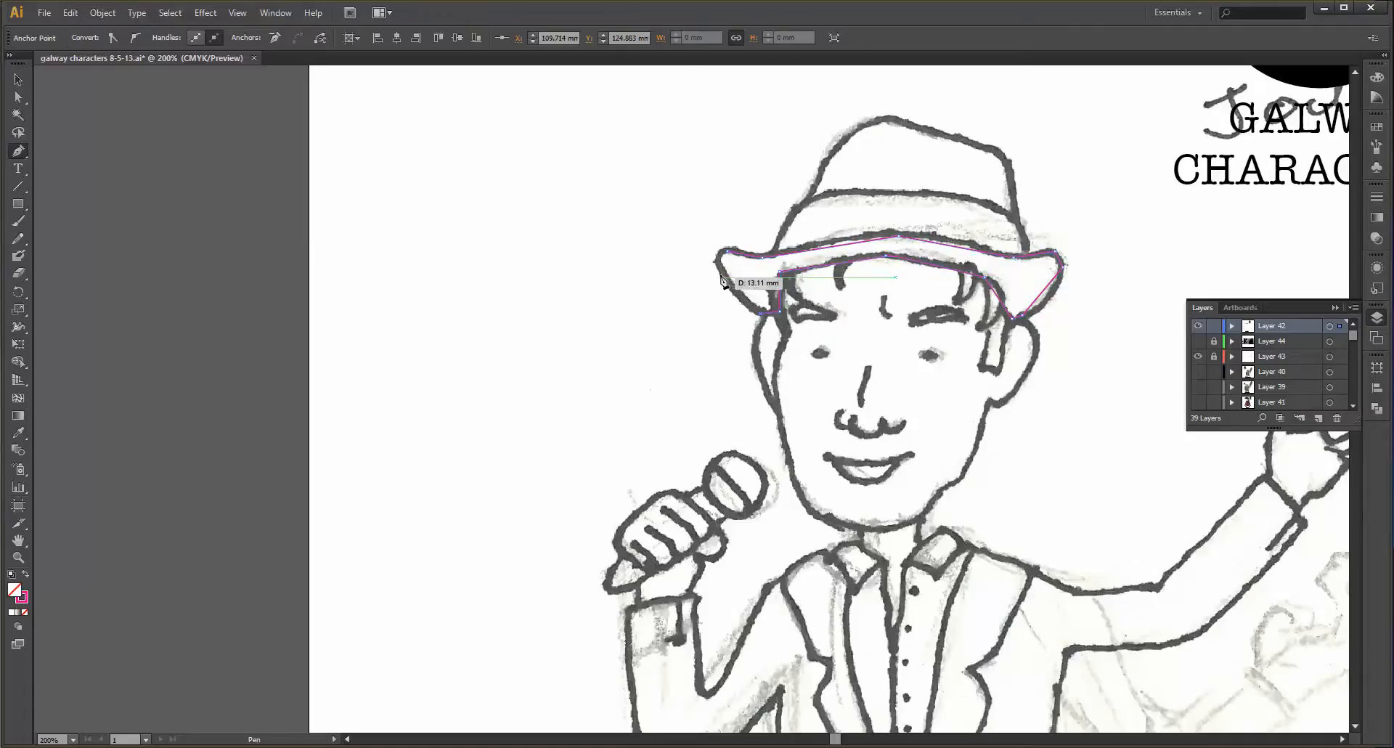
left_click(722, 277)
left_click(728, 254)
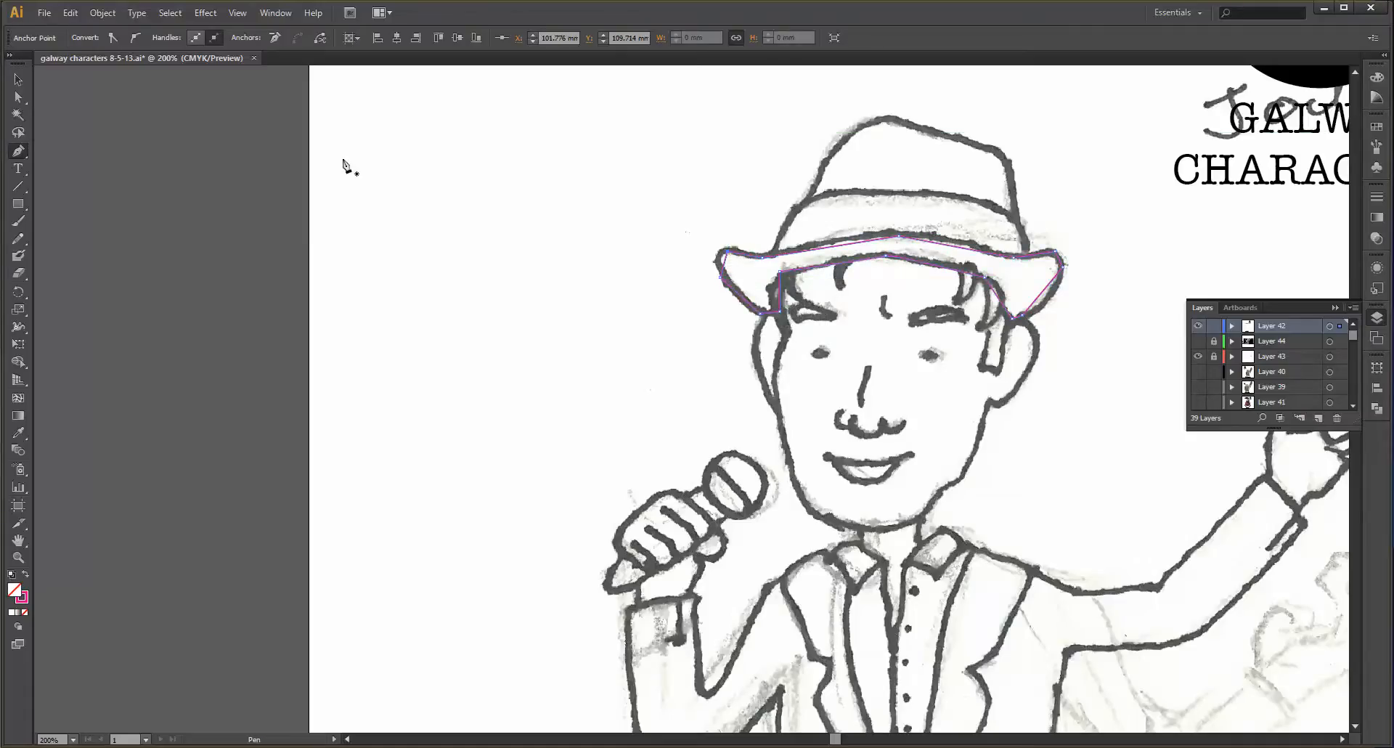
left_click(20, 83)
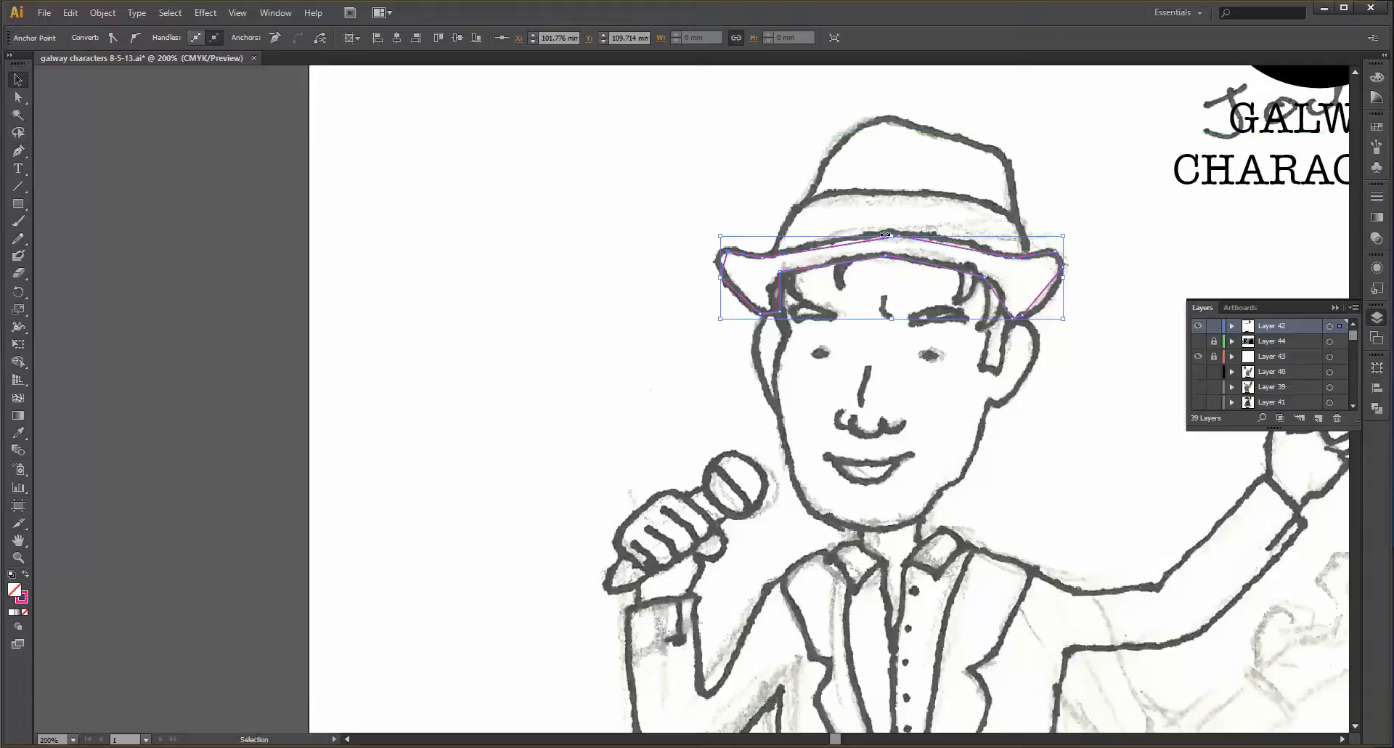
- Trace the hat band above the brim as a closed path, overlapping its lower edge onto the brim
key("p")
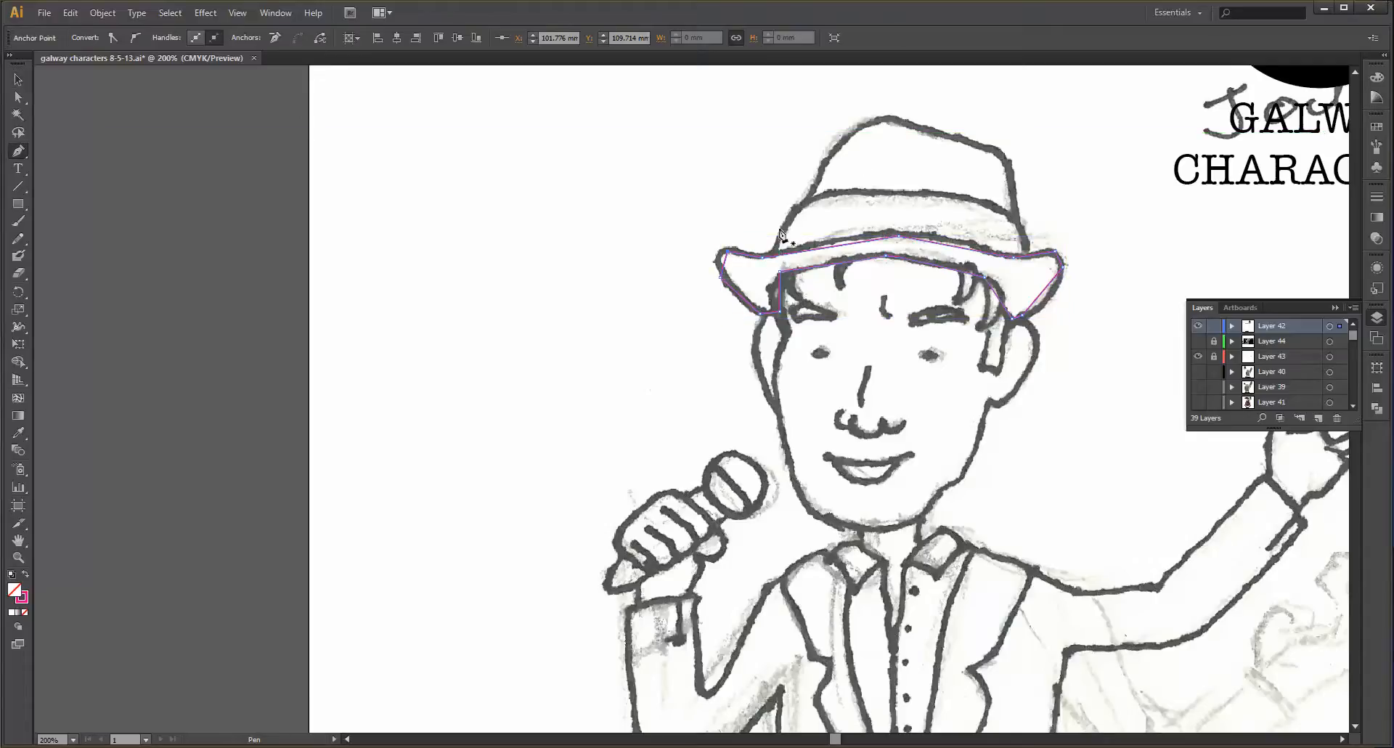
left_click(800, 201)
left_click(776, 264)
left_click(899, 248)
left_click(1019, 276)
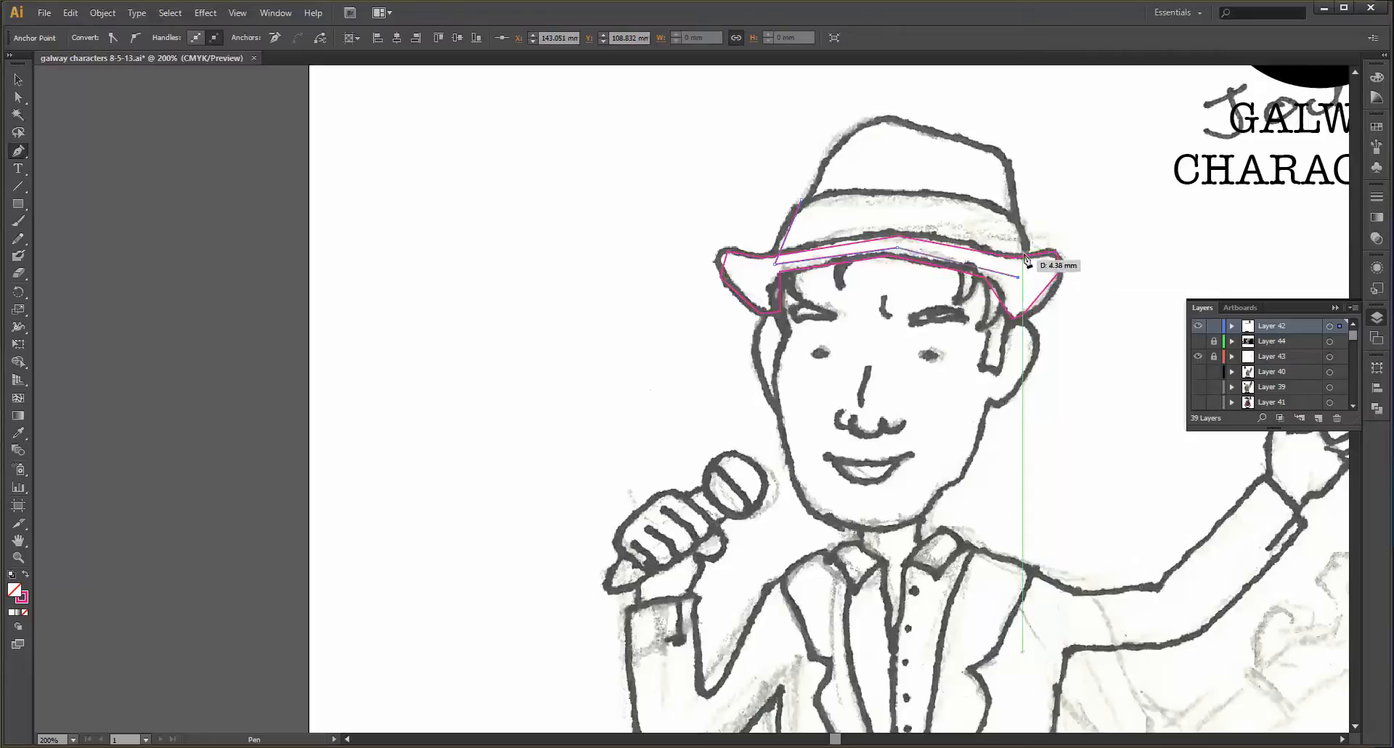
left_click(1026, 248)
left_click(1009, 213)
left_click(899, 191)
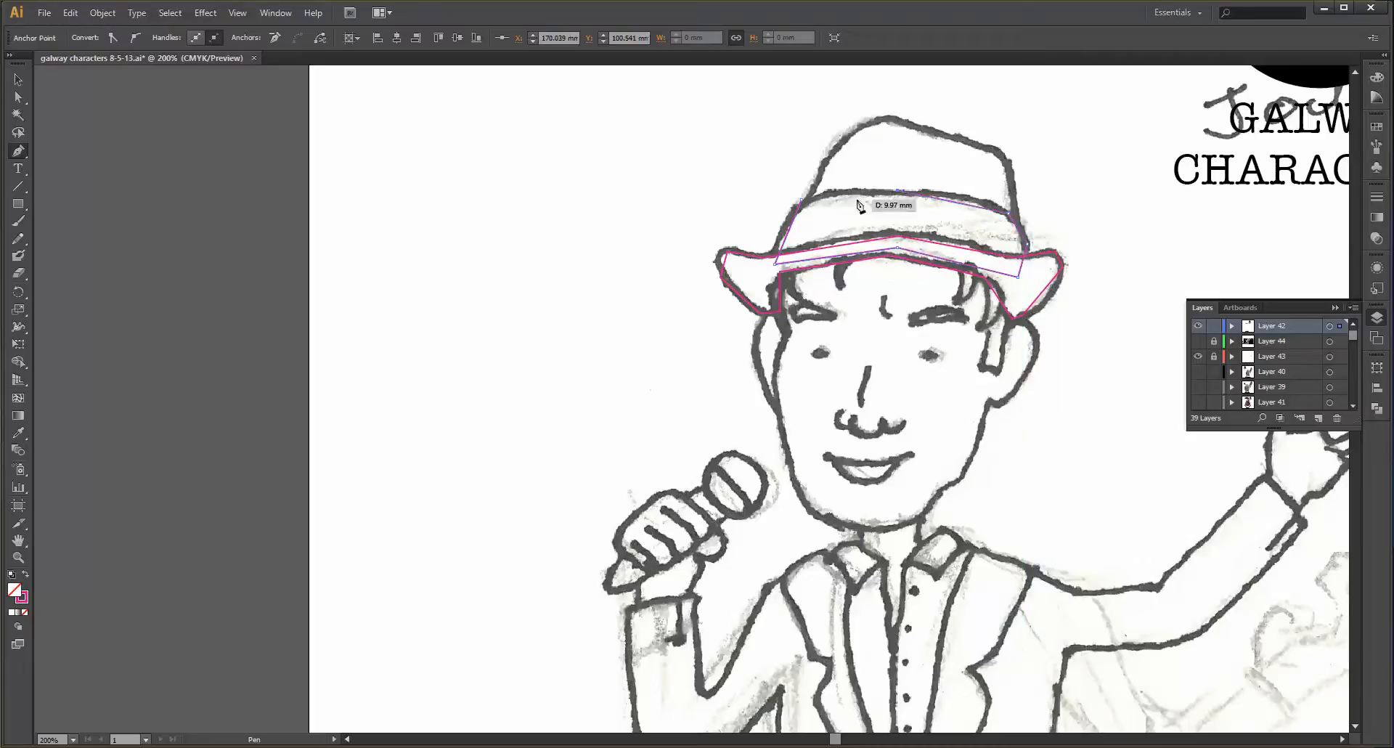
left_click(817, 196)
left_click(803, 200)
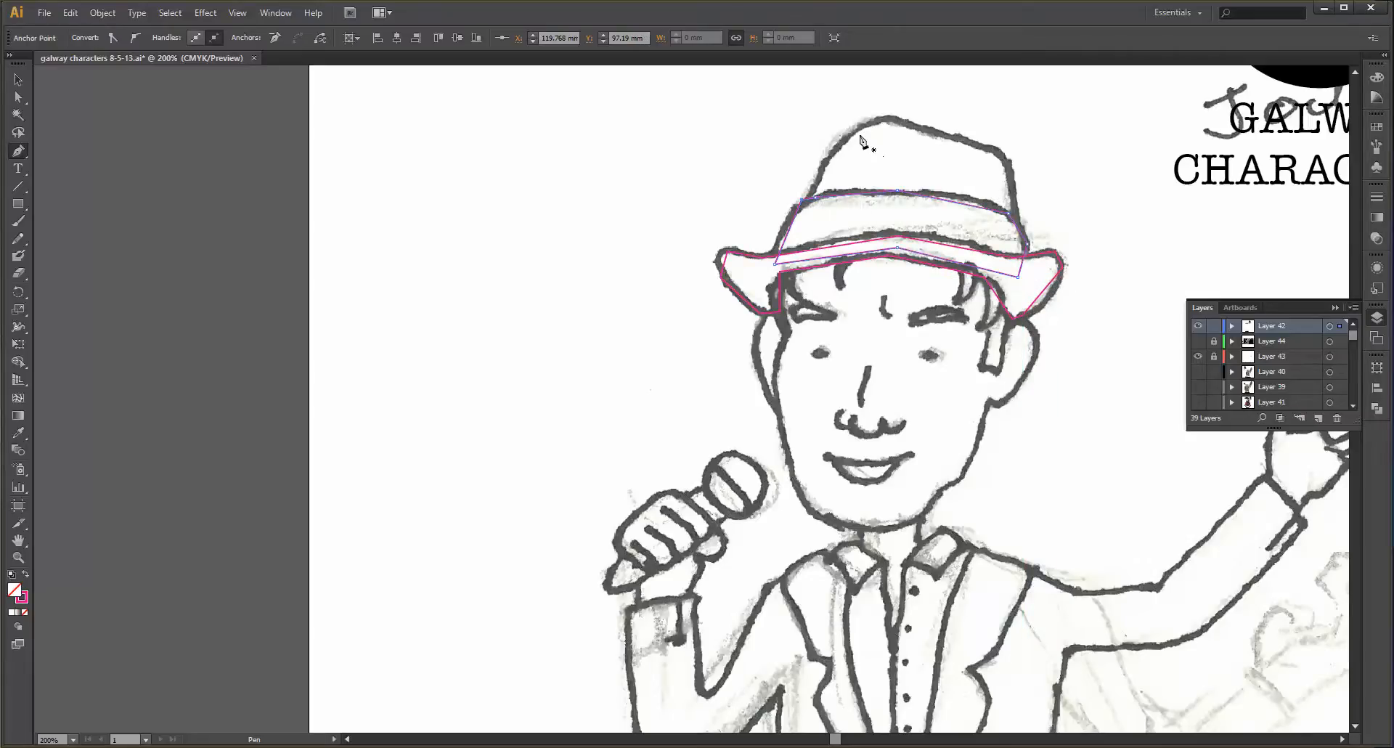
- Trace the hat's crown as a closed path with its lower edge overlapping the band, and deselect it
left_click(884, 118)
left_click(1002, 152)
left_click(1012, 214)
left_click(1020, 236)
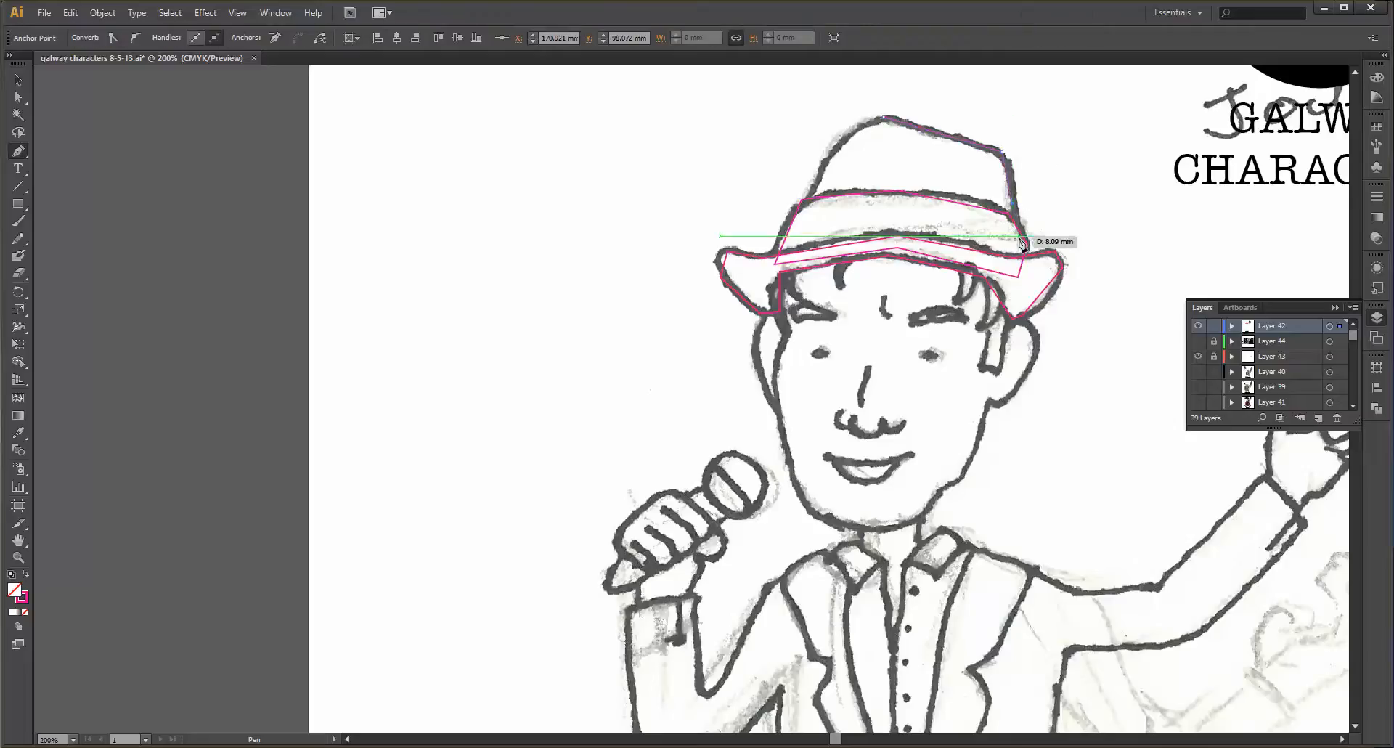
left_click(802, 216)
left_click(885, 123)
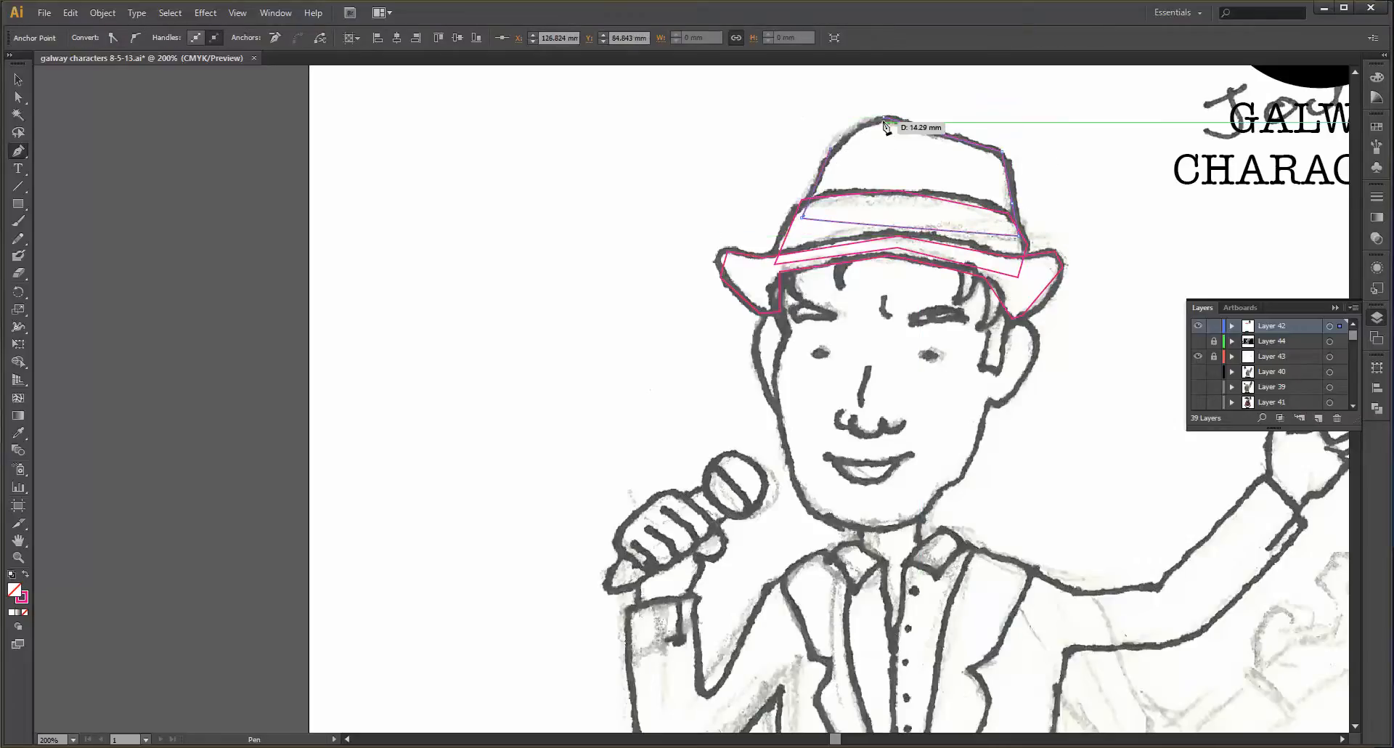
left_click(883, 124)
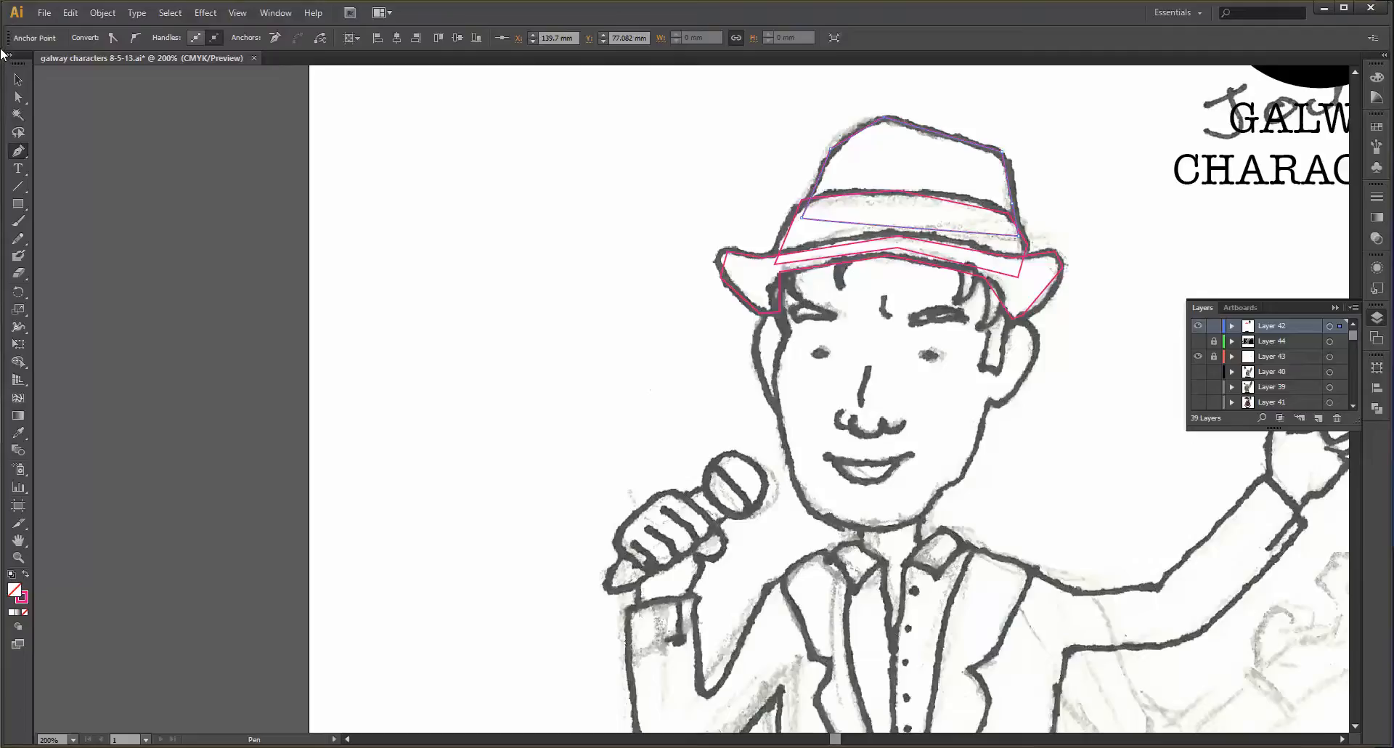
left_click(19, 80)
left_click(683, 253)
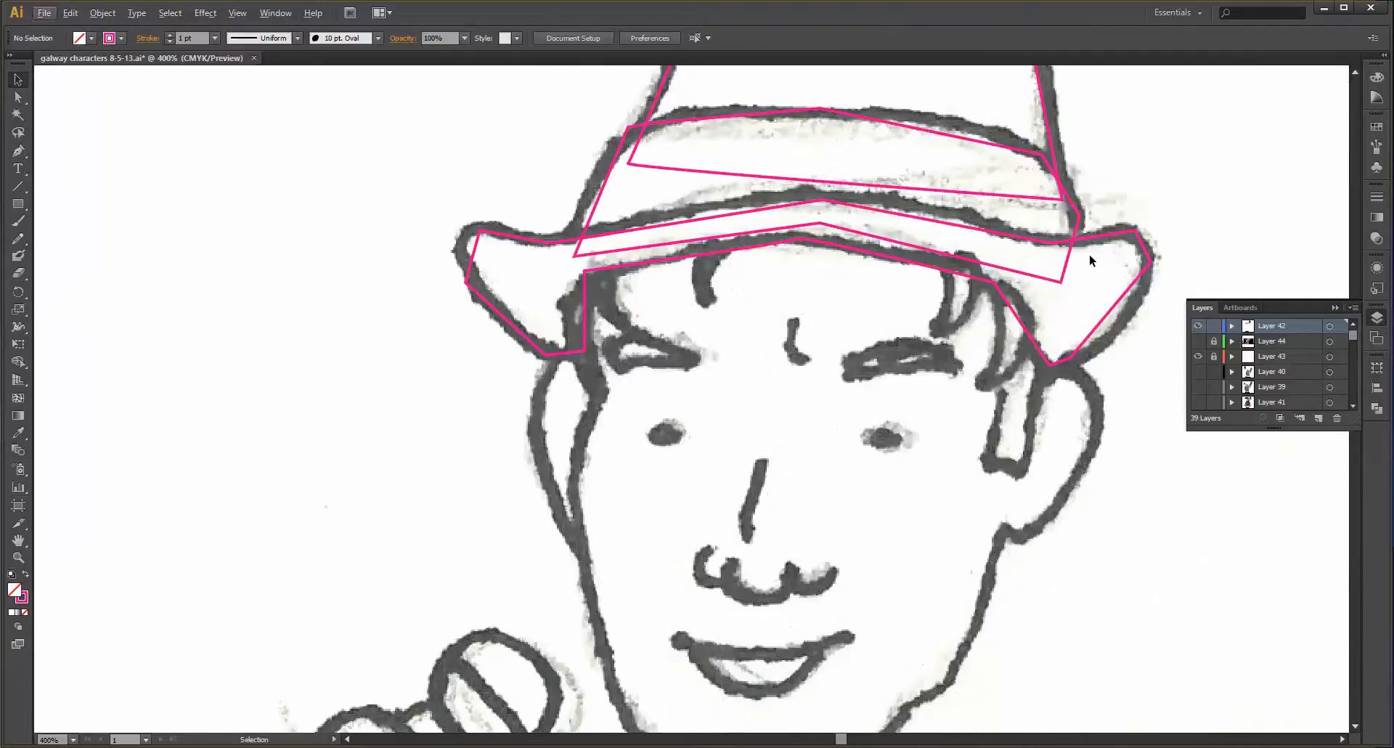
- Trace the curved hair lock under the brim, above the eyebrow on the pointing-arm side, as a closed path
key("p")
left_click(938, 256)
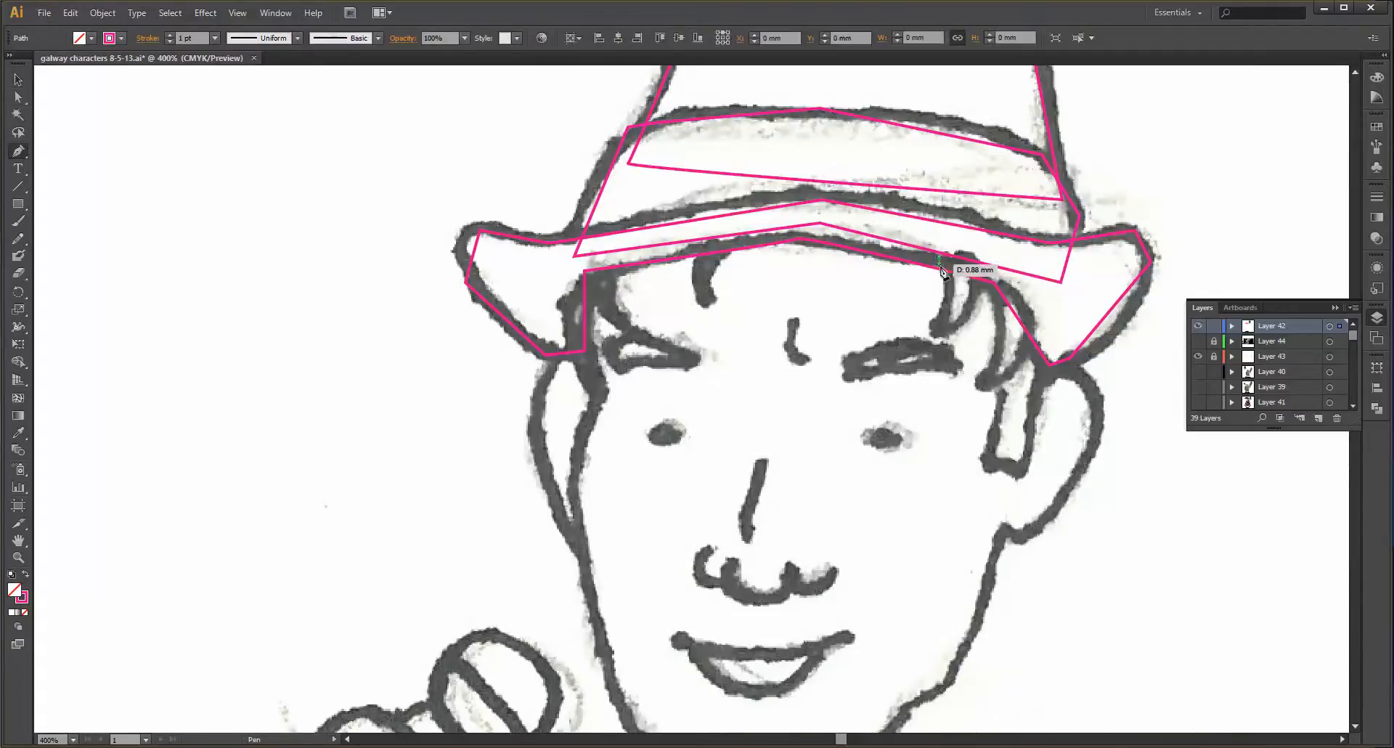
left_click(948, 297)
left_click(931, 336)
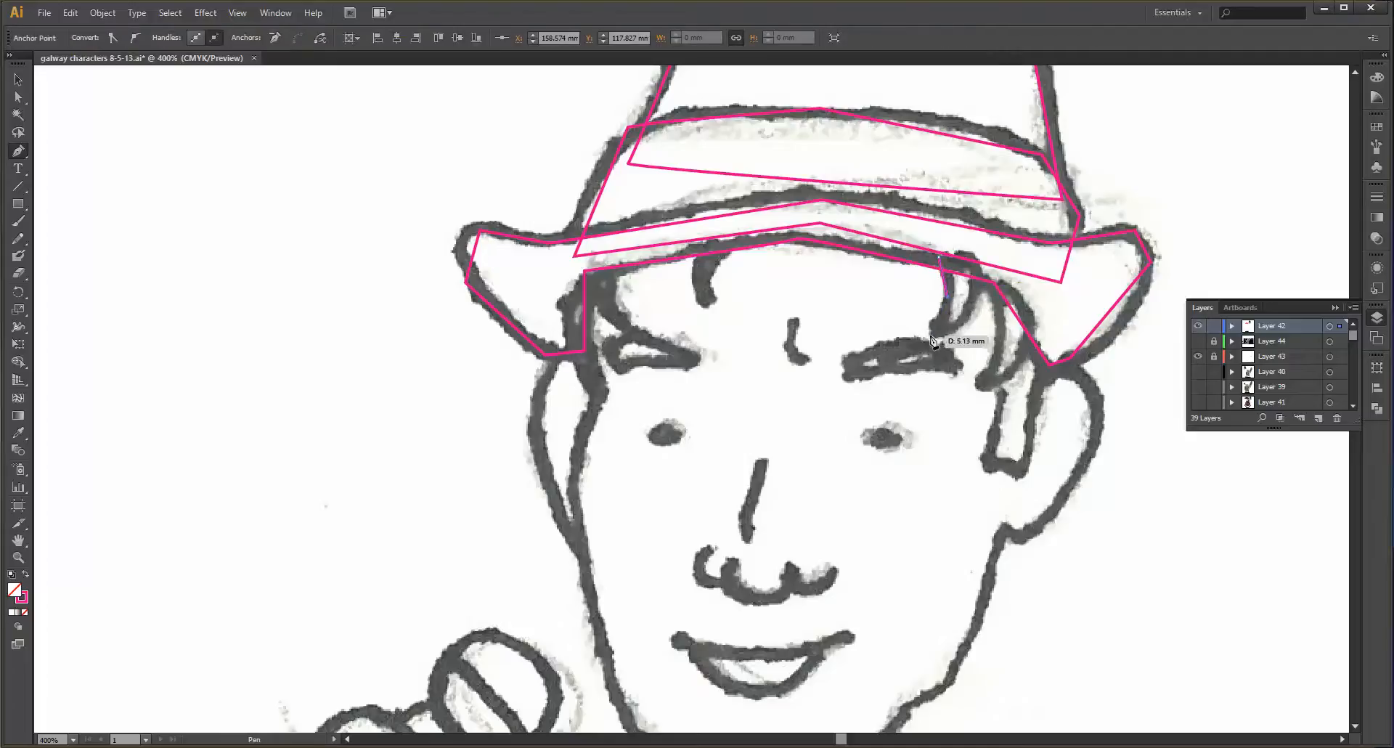
left_click(979, 297)
left_click(971, 253)
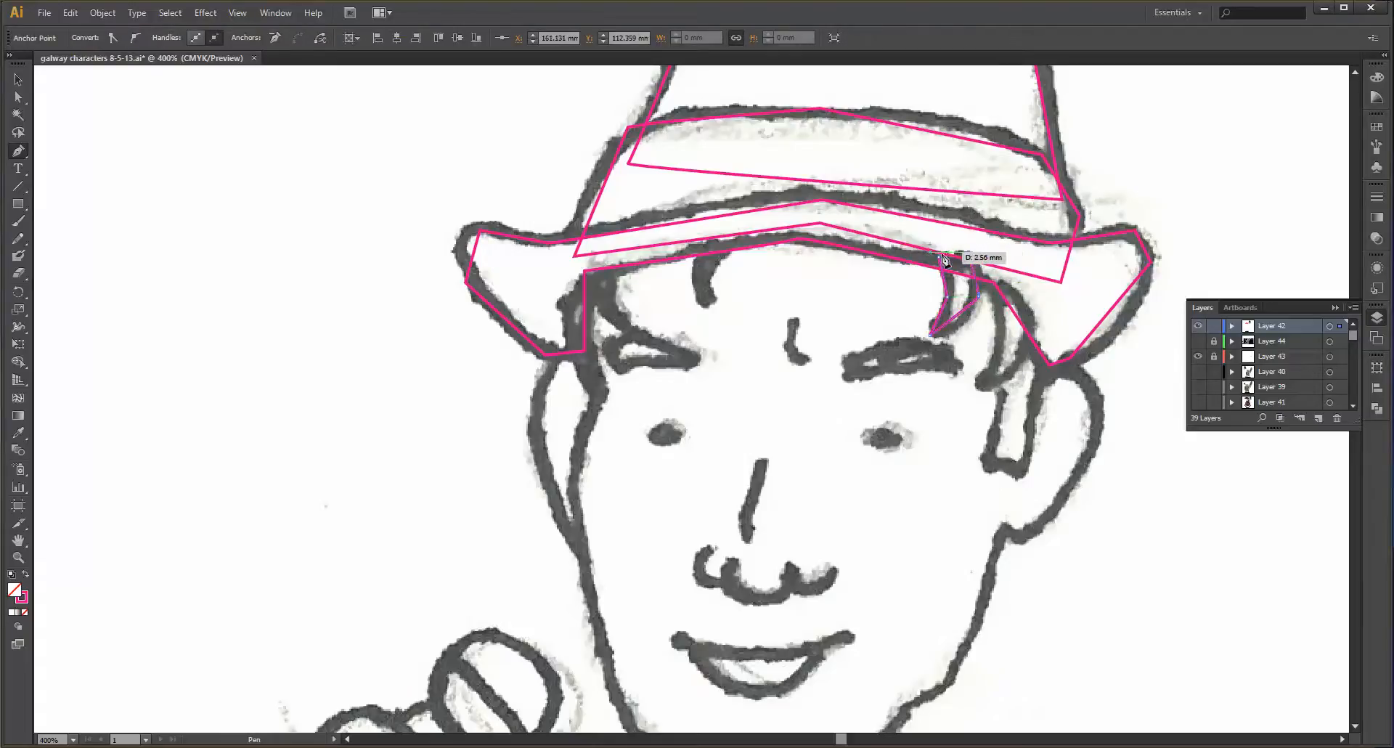
left_click(939, 257)
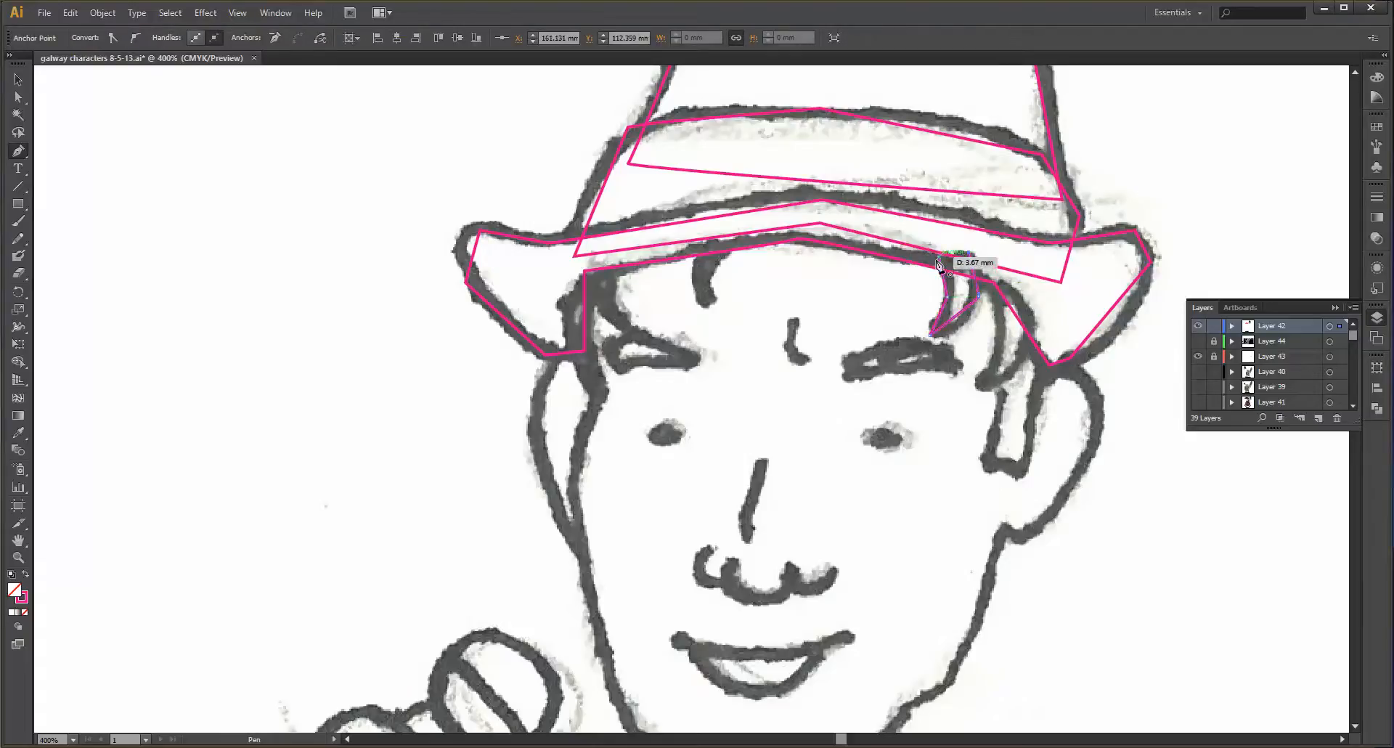
- Trace the outer hair lock hanging beneath the brim beside the pointing-arm-side ear as a closed straight-segment path
left_click(996, 336)
left_click(978, 390)
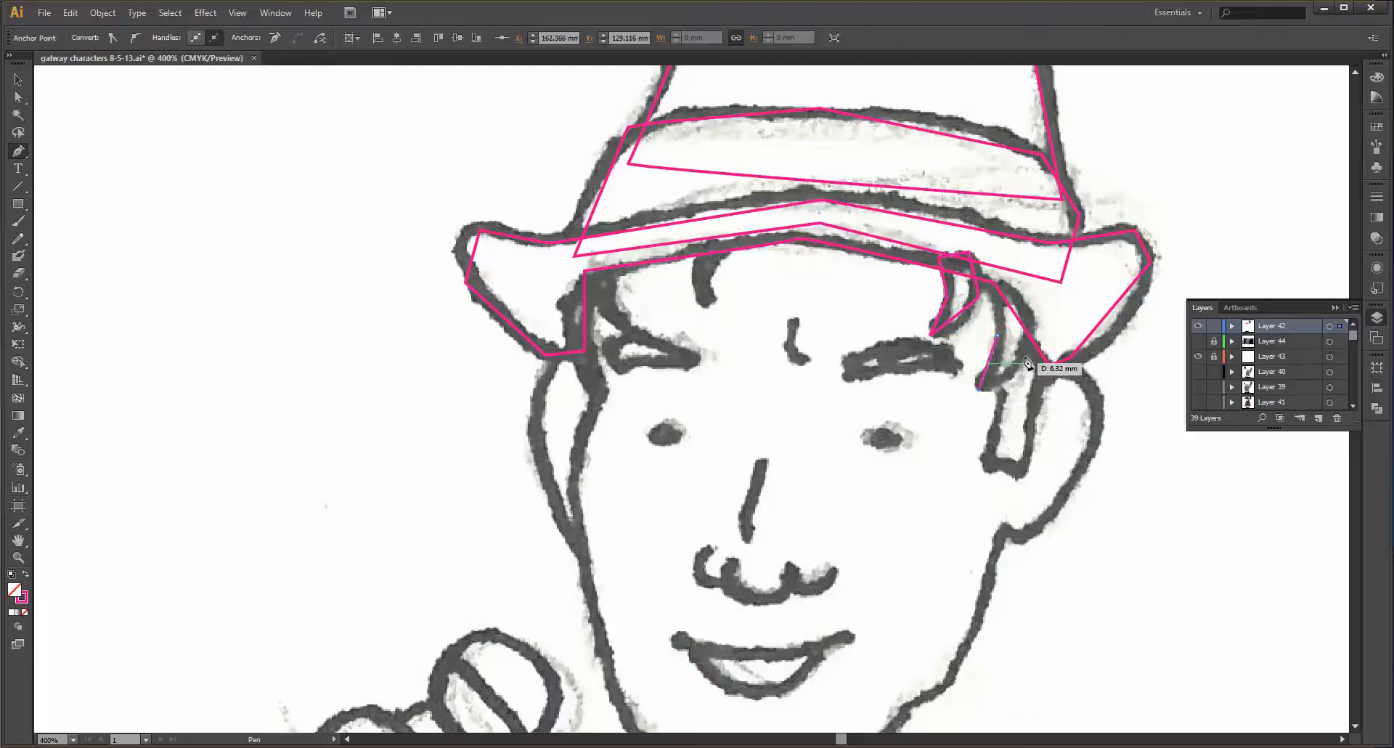
left_click(1028, 347)
left_click(1027, 308)
left_click(1007, 283)
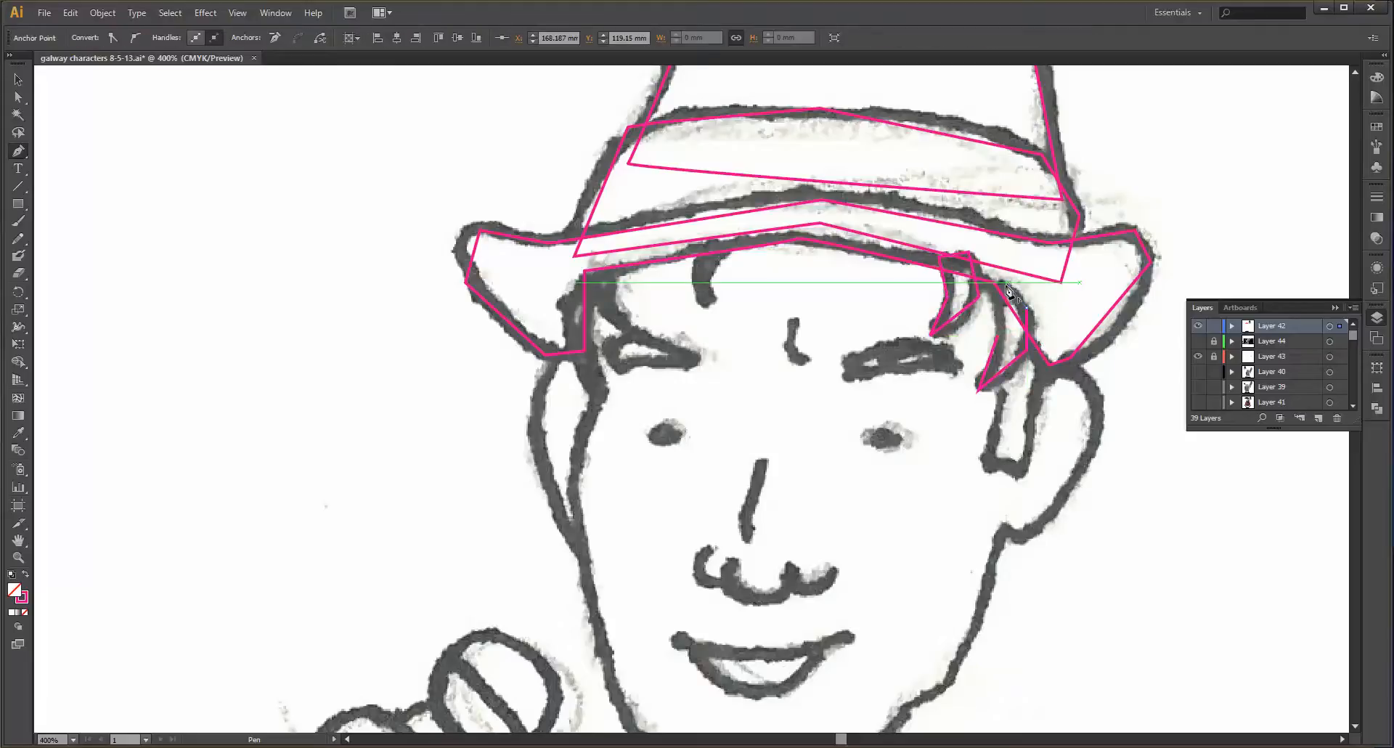
left_click(993, 304)
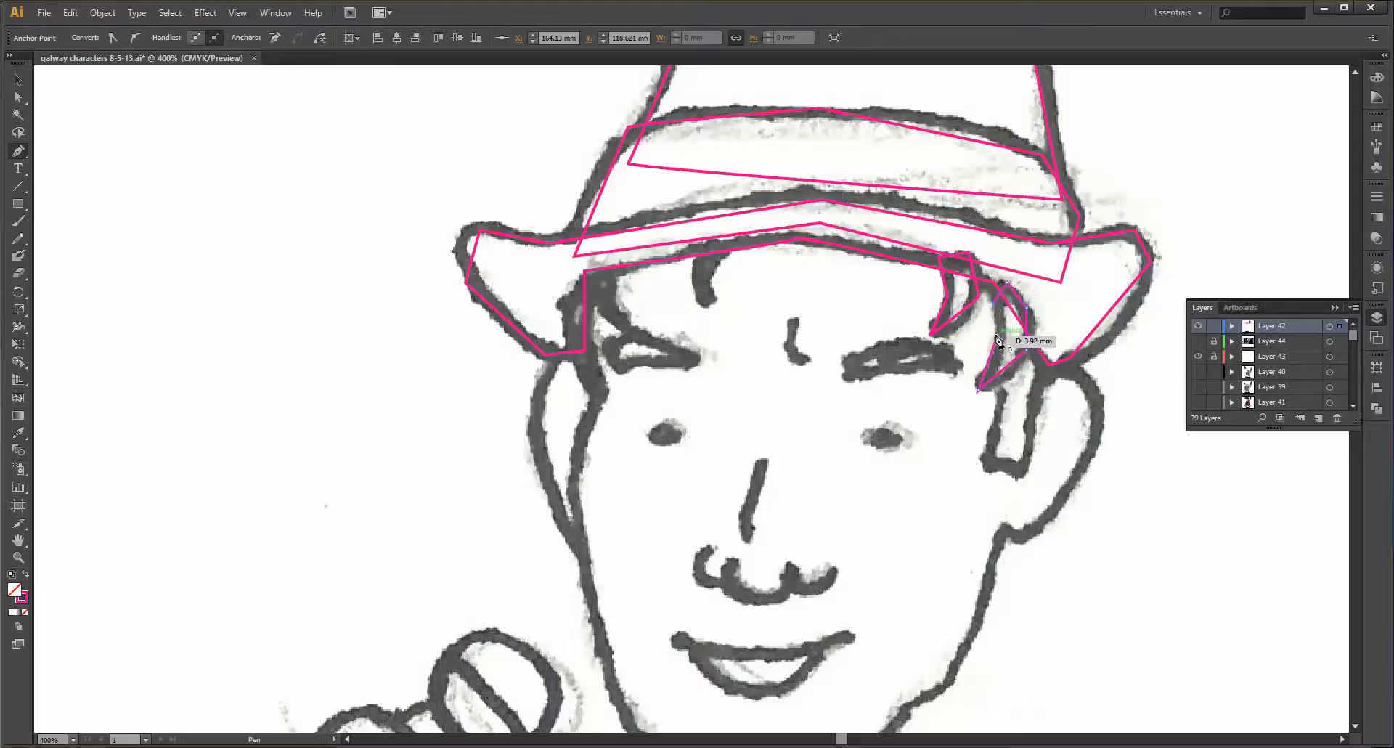
left_click(997, 336)
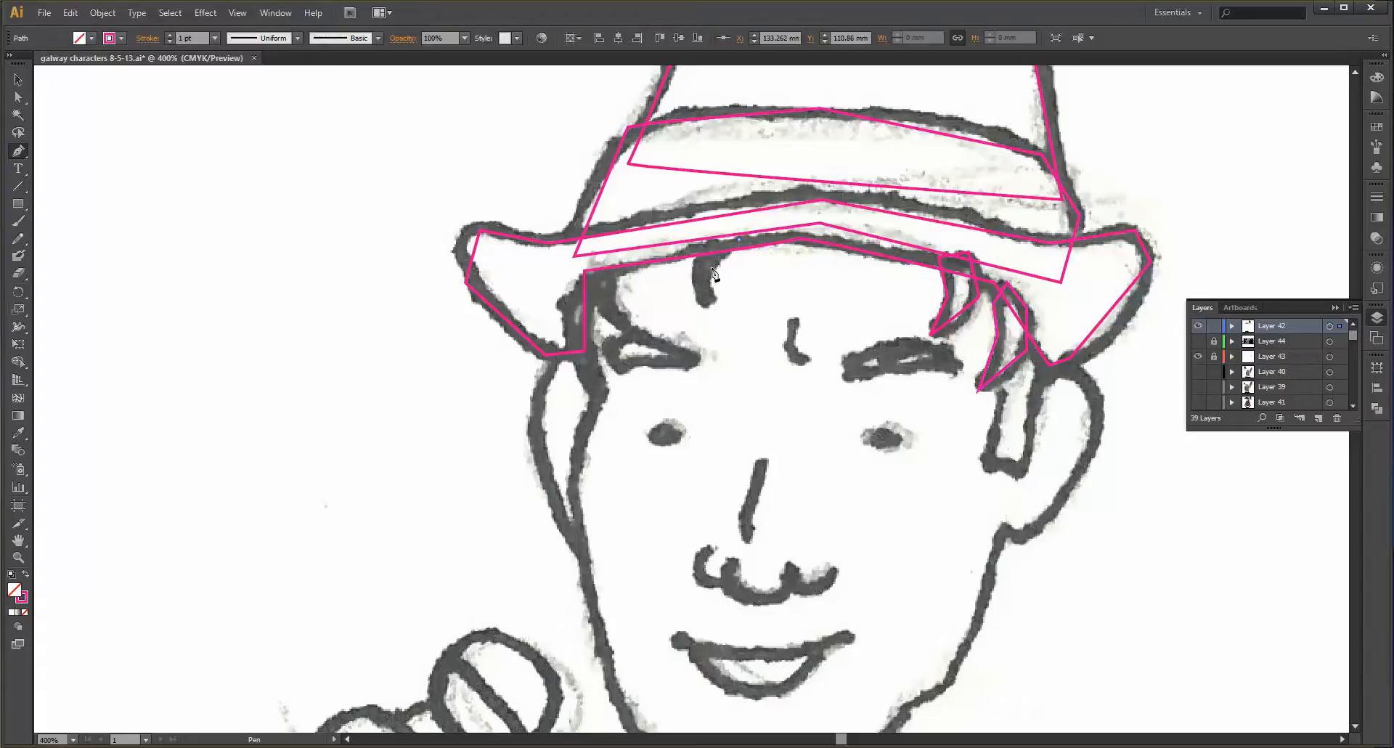
- Trace the short curved hair lock on the forehead above the microphone-side eyebrow's inner end as a closed path
left_click_drag(712, 240, 715, 306)
left_click(711, 306)
left_click(694, 268)
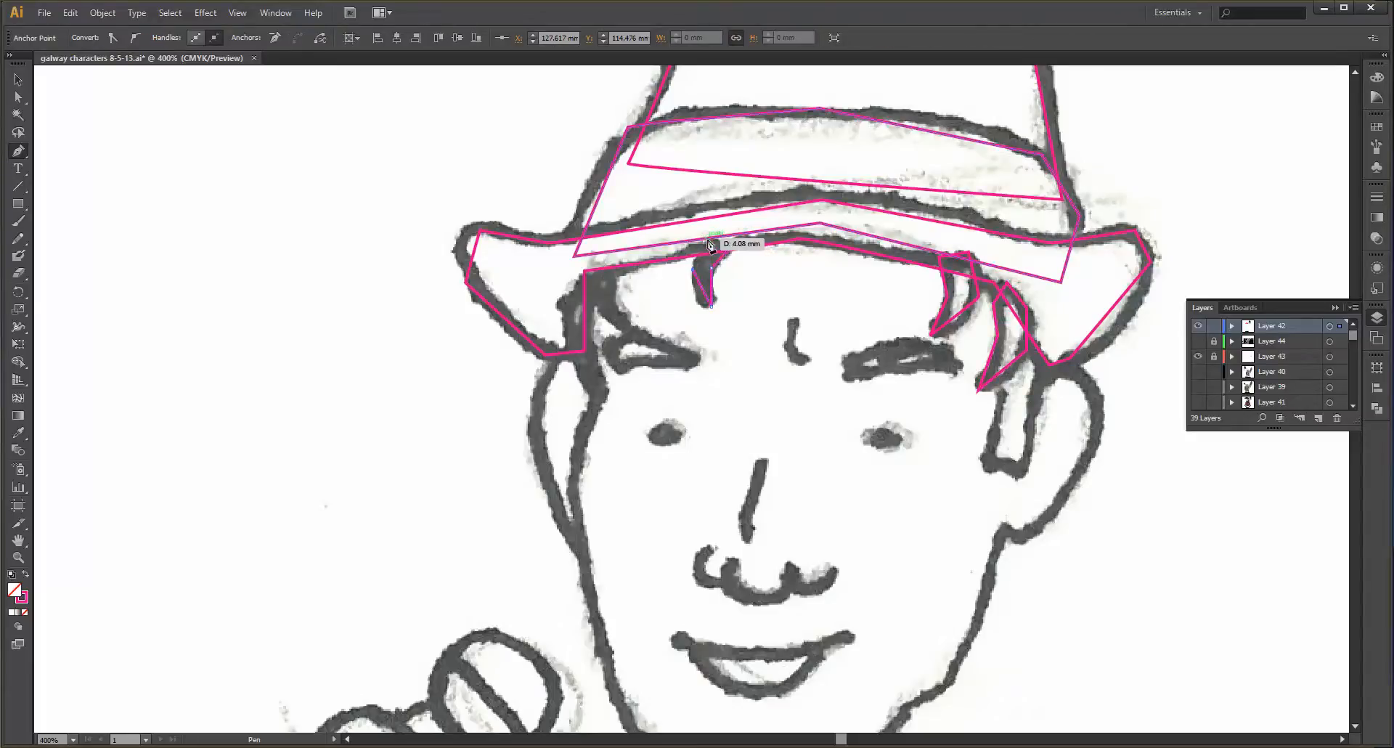
left_click(710, 240)
left_click(740, 239)
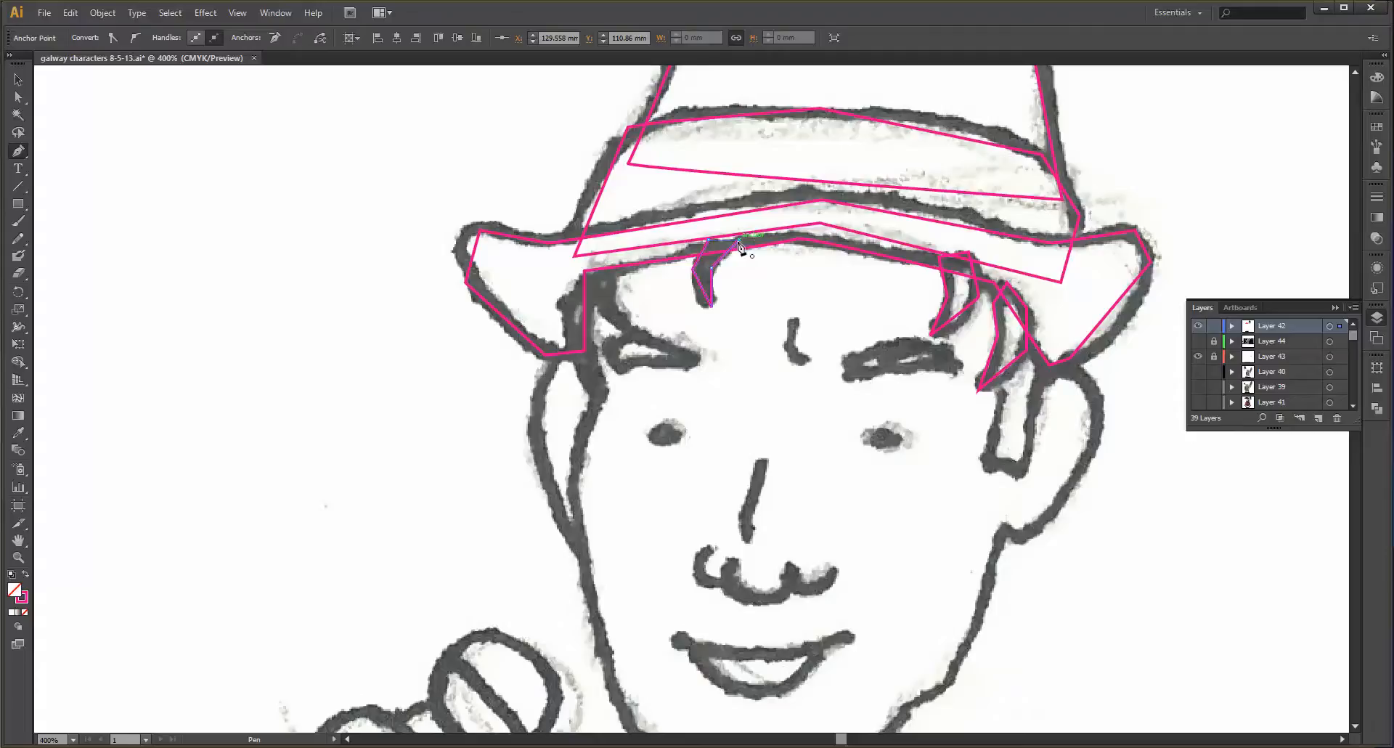
- Trace the hair lock at the microphone-side temple, running from the brim down to the eyebrow, as a closed path
left_click(597, 262)
left_click(598, 294)
left_click(632, 335)
left_click(619, 255)
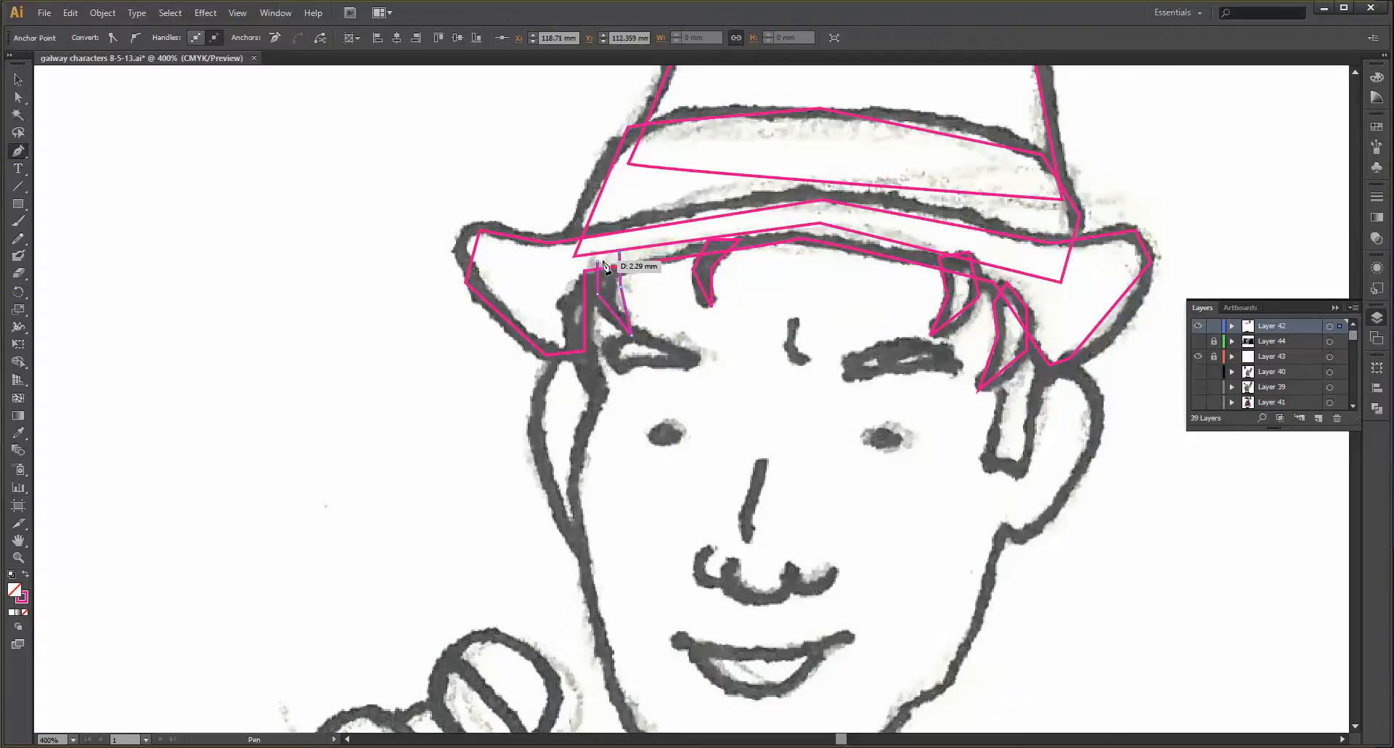
left_click(598, 263)
- Trace the small frown line between the eyebrows as an open two-segment path
scroll(732, 348, "down", 2)
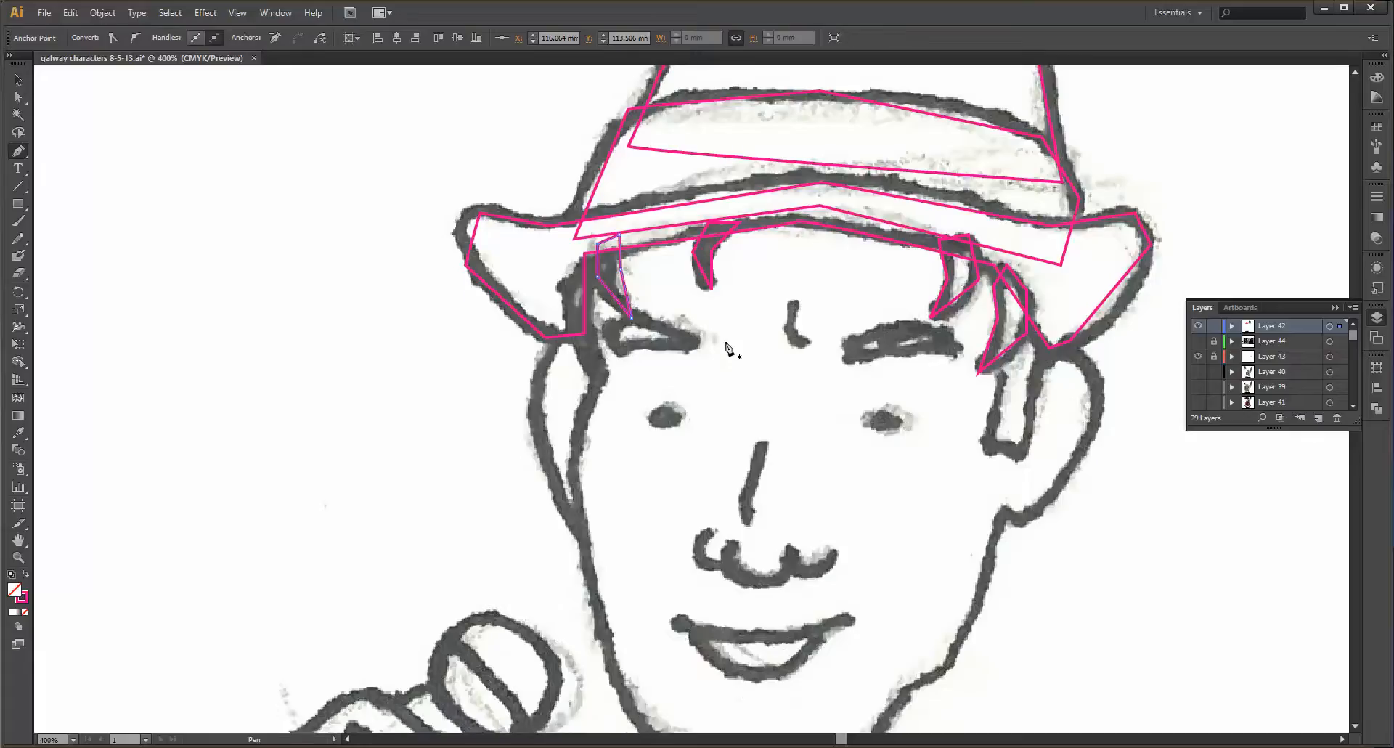
left_click(791, 290)
left_click(781, 314)
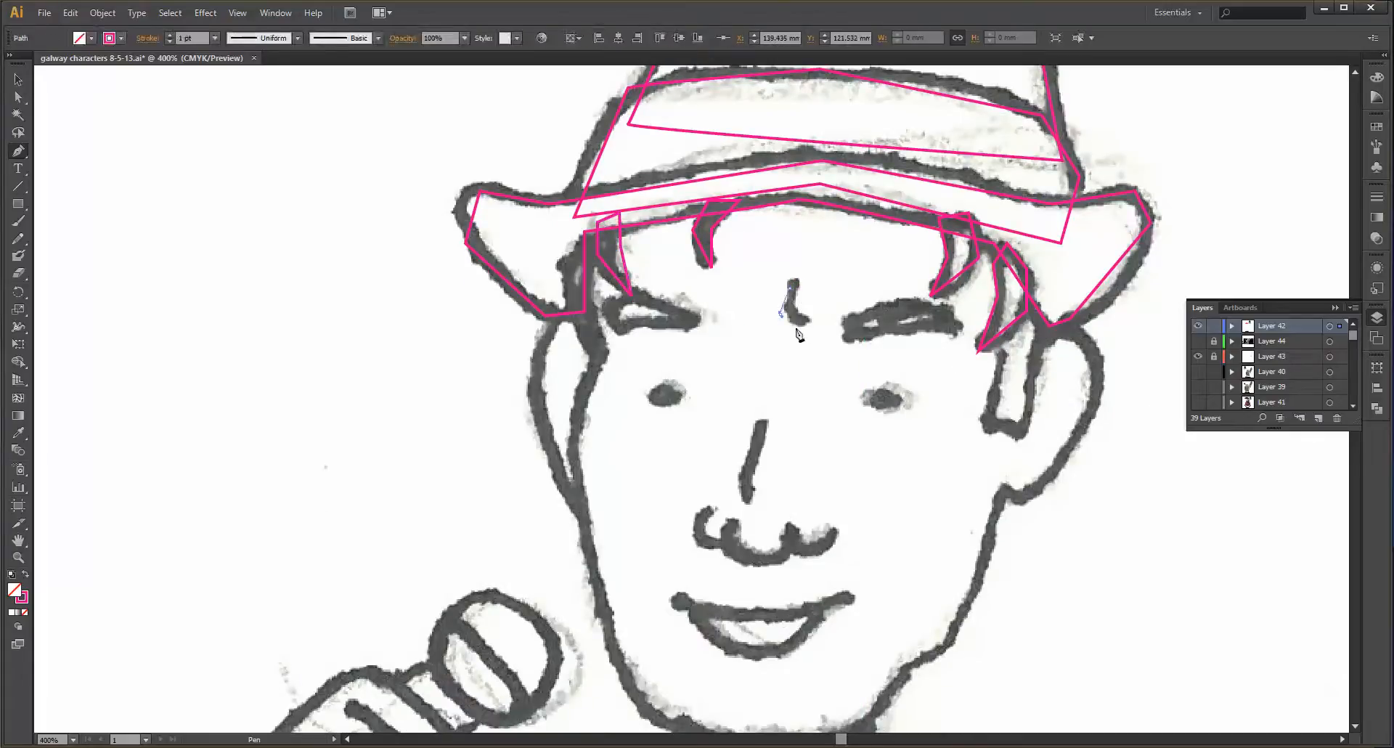
left_click(803, 332)
key("p")
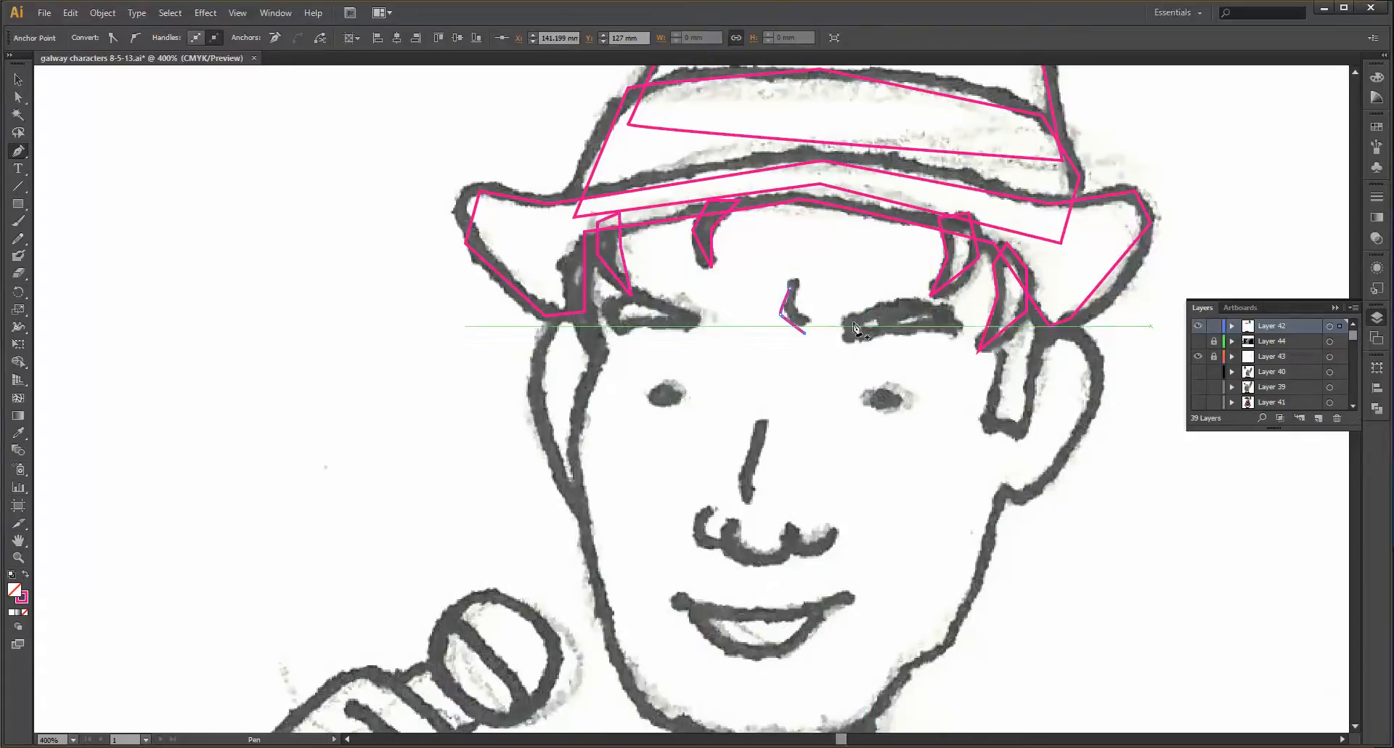
- Trace the pointing-arm-side eyebrow as a closed path with a jagged outer end
left_click(844, 317)
left_click(845, 337)
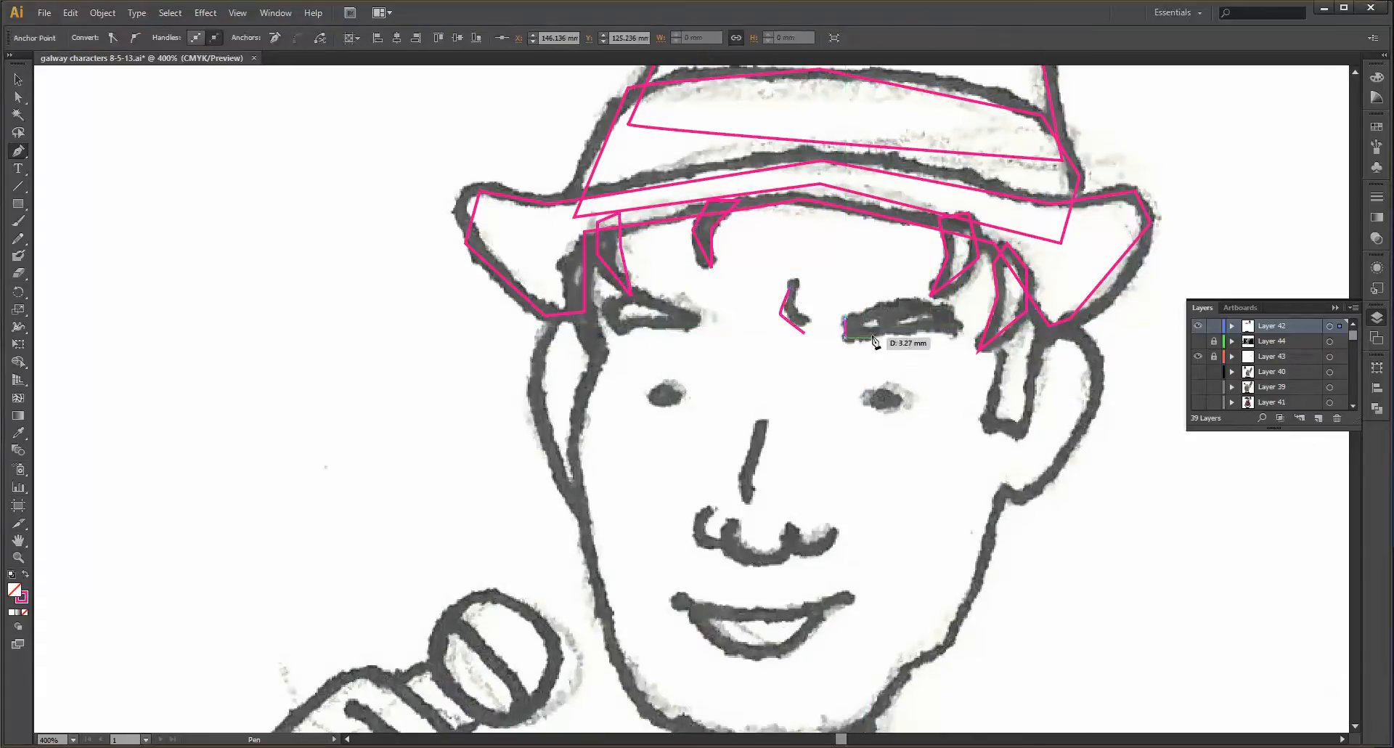
left_click(958, 336)
left_click(951, 326)
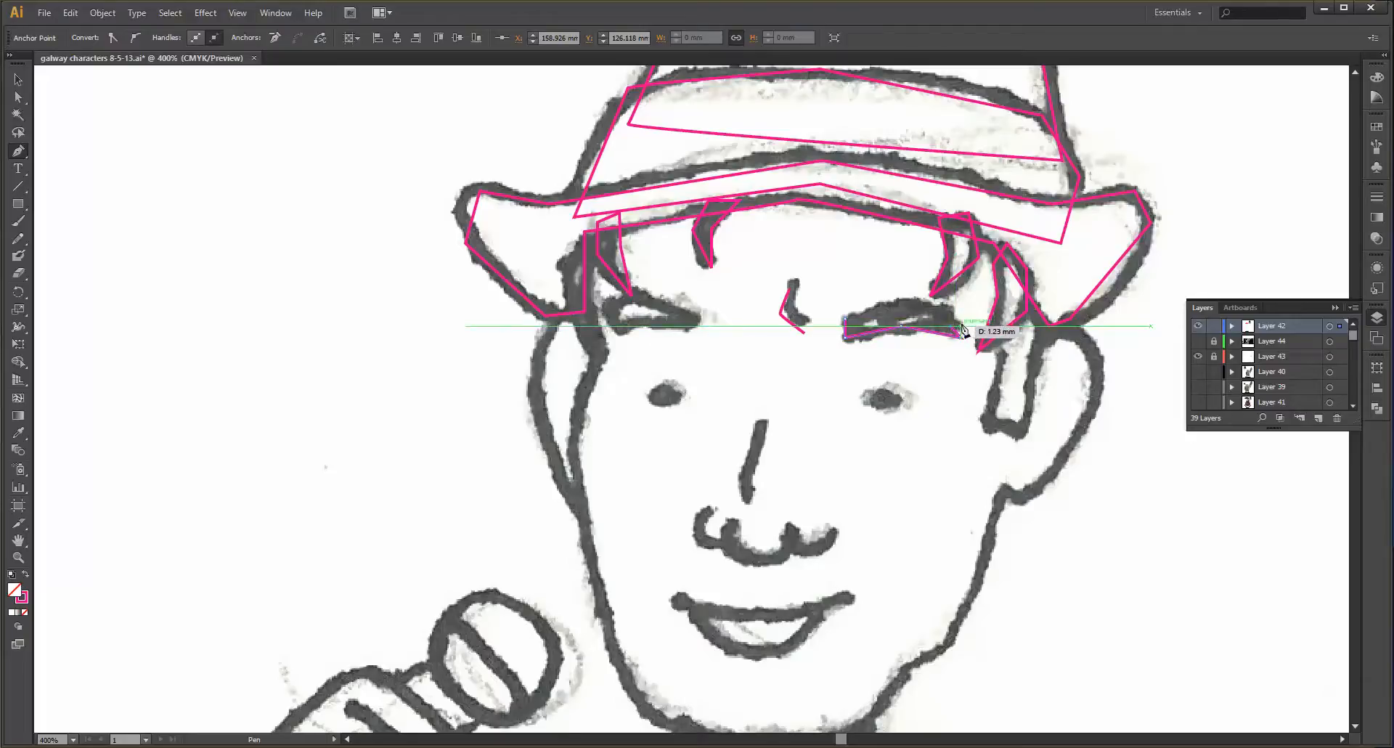
left_click(959, 322)
left_click(947, 311)
left_click(948, 307)
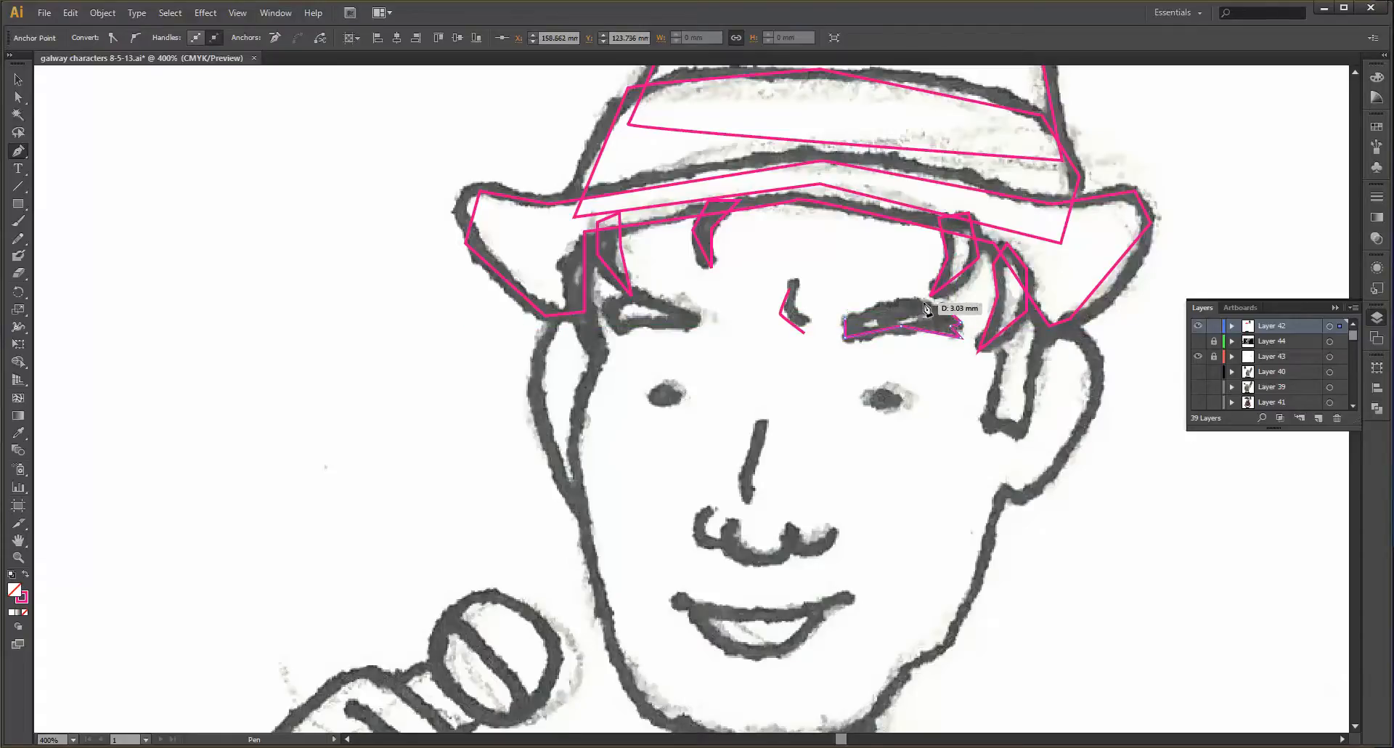
left_click(925, 303)
left_click(901, 300)
left_click(862, 311)
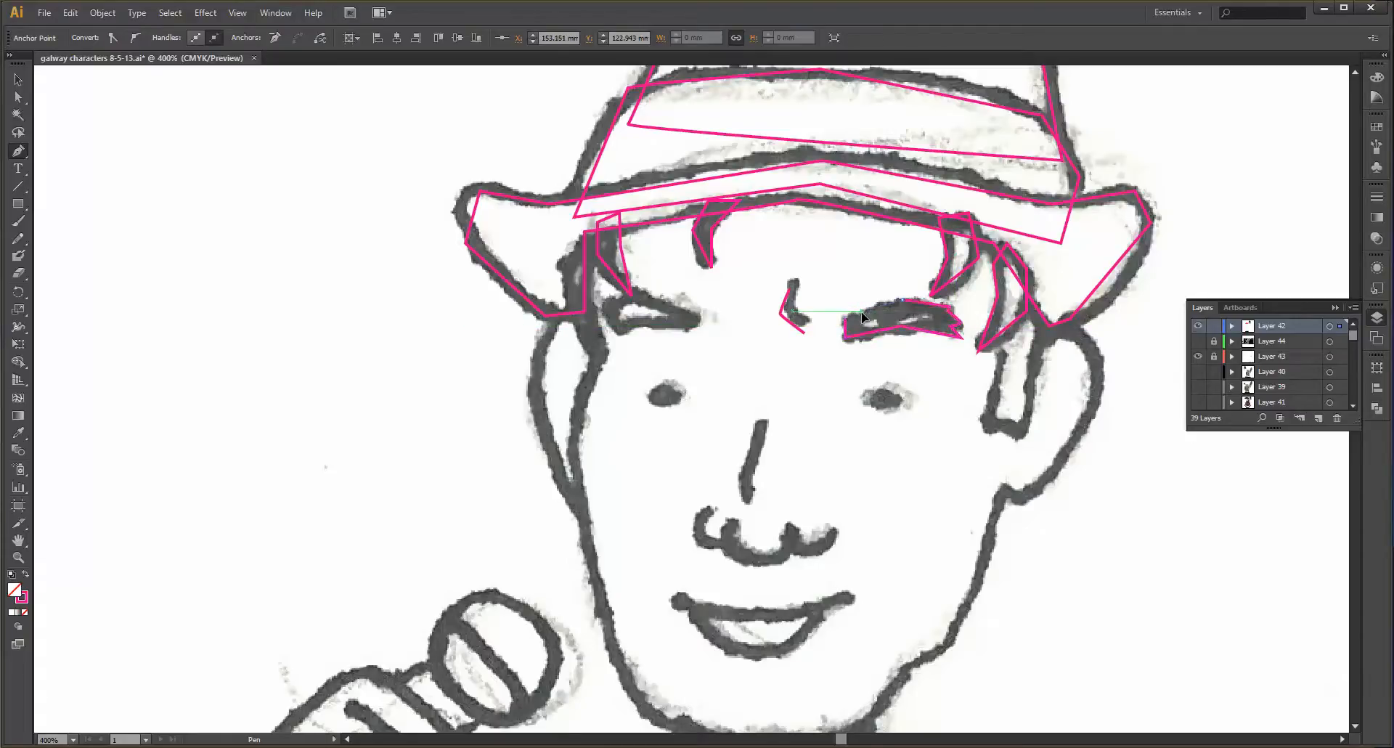
left_click(845, 317)
- Trace the microphone-side eyebrow as a closed path of short straight segments
left_click(700, 318)
left_click(687, 333)
left_click(659, 327)
left_click(638, 326)
left_click(623, 331)
left_click(604, 304)
left_click(622, 304)
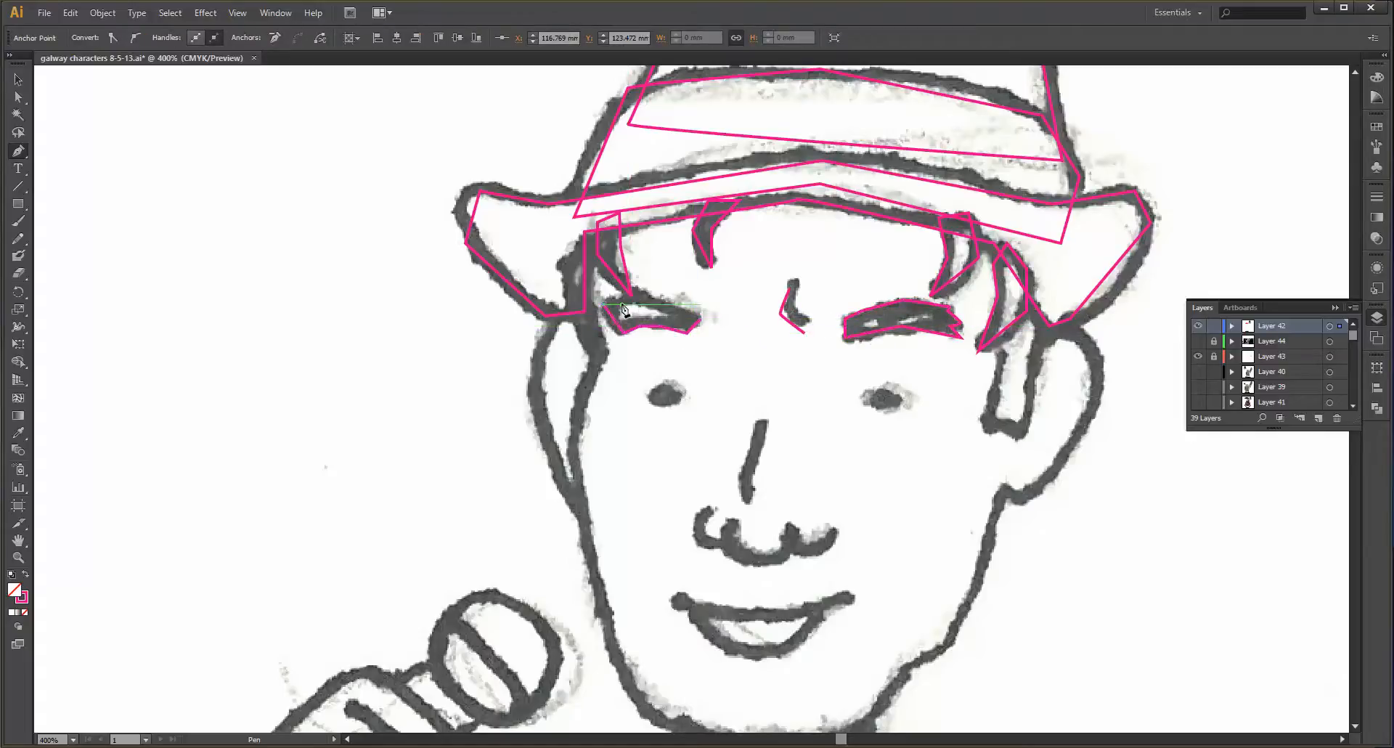
left_click(628, 295)
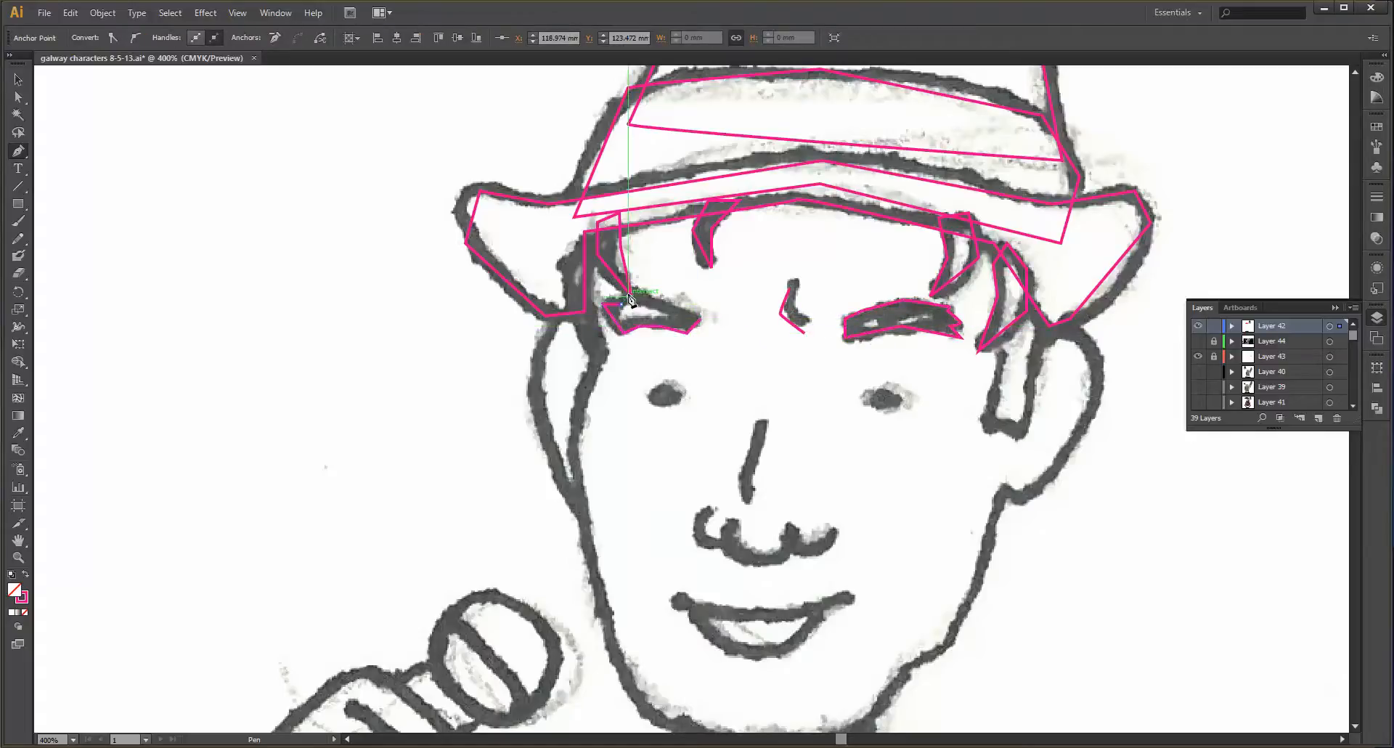
left_click(675, 309)
left_click(701, 323)
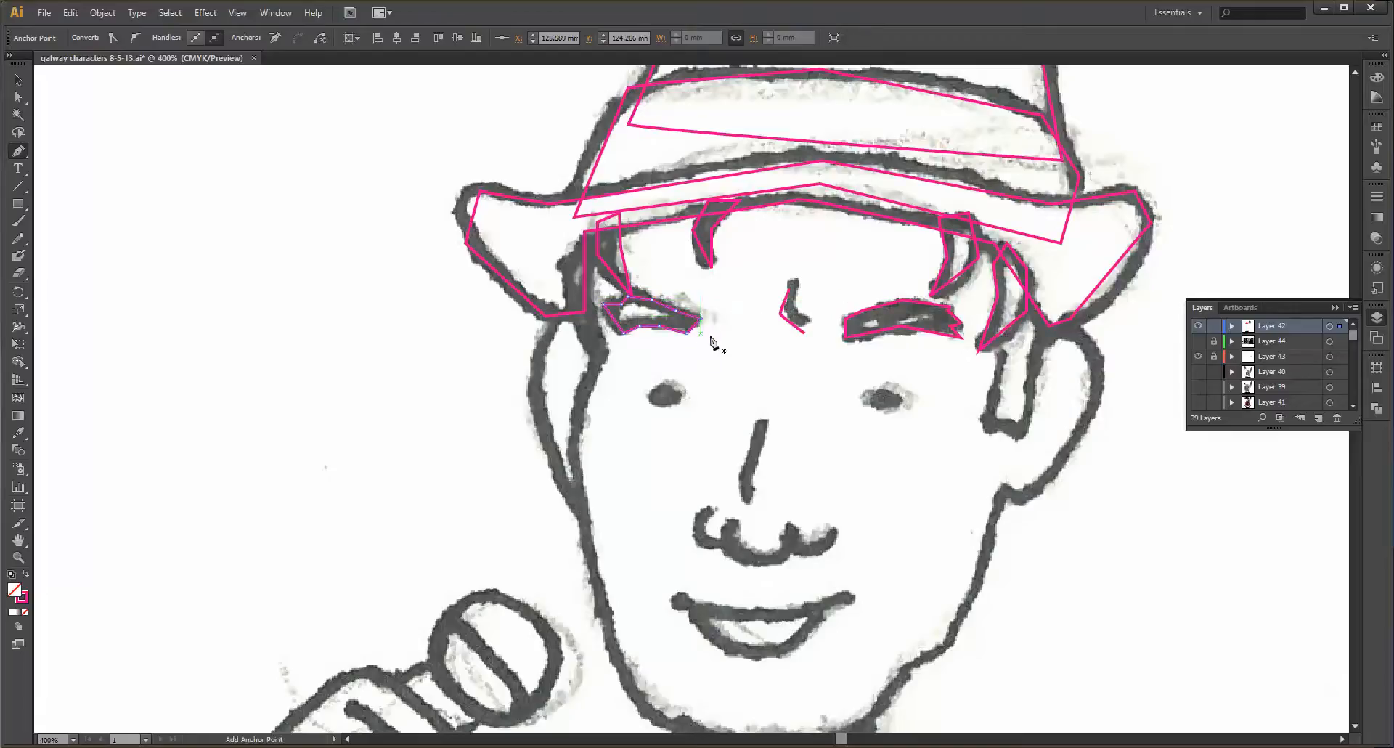
- Draw an ellipse about 4.3 by 2.7 mm over the pointing-arm-side eye, copy it onto the other eye, and deselect both
key("l")
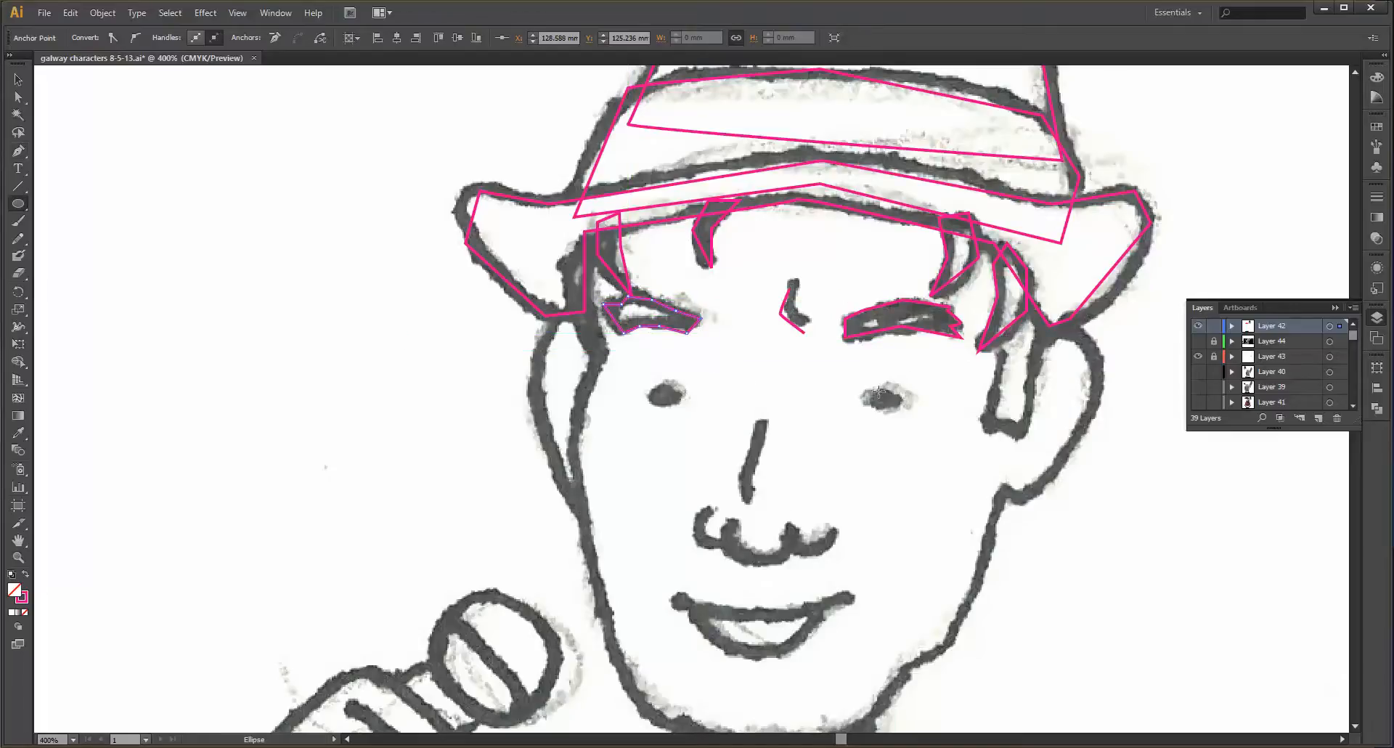
left_click_drag(871, 392, 906, 413)
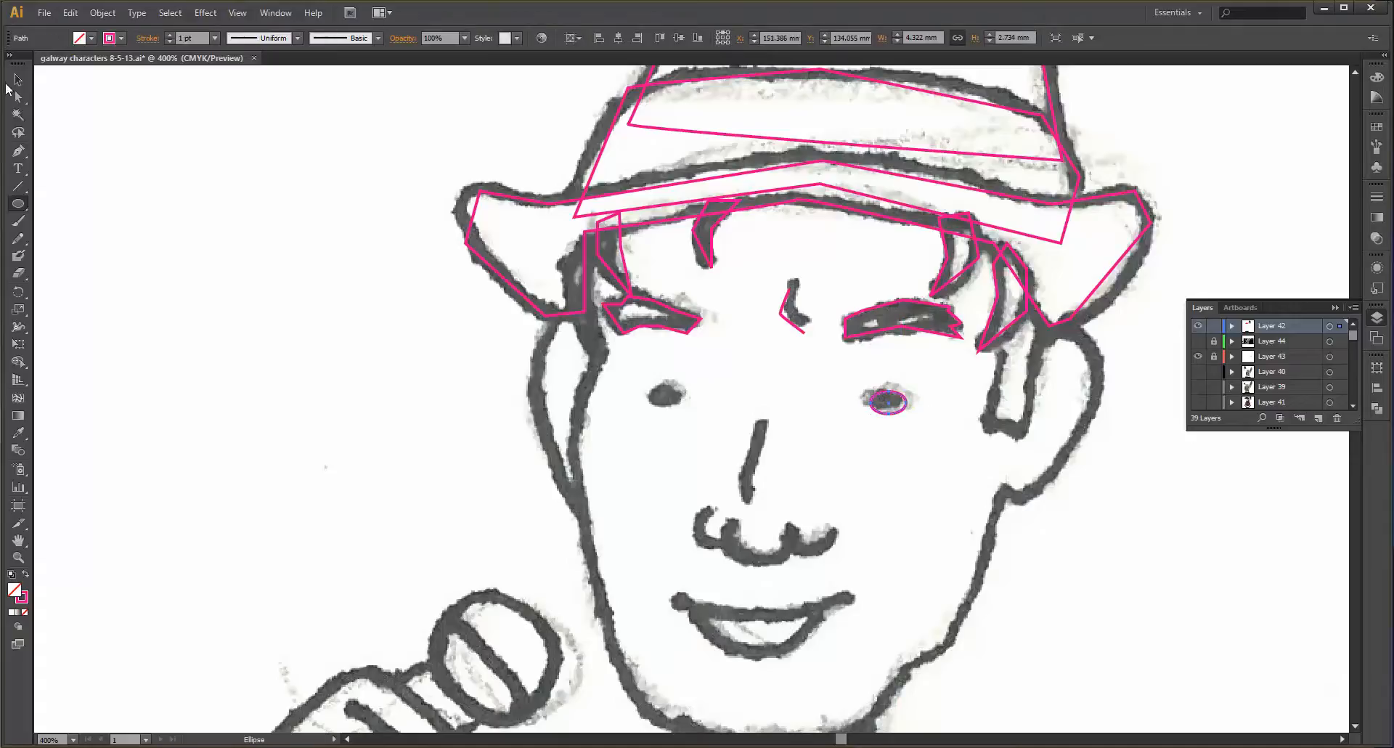
left_click(17, 80)
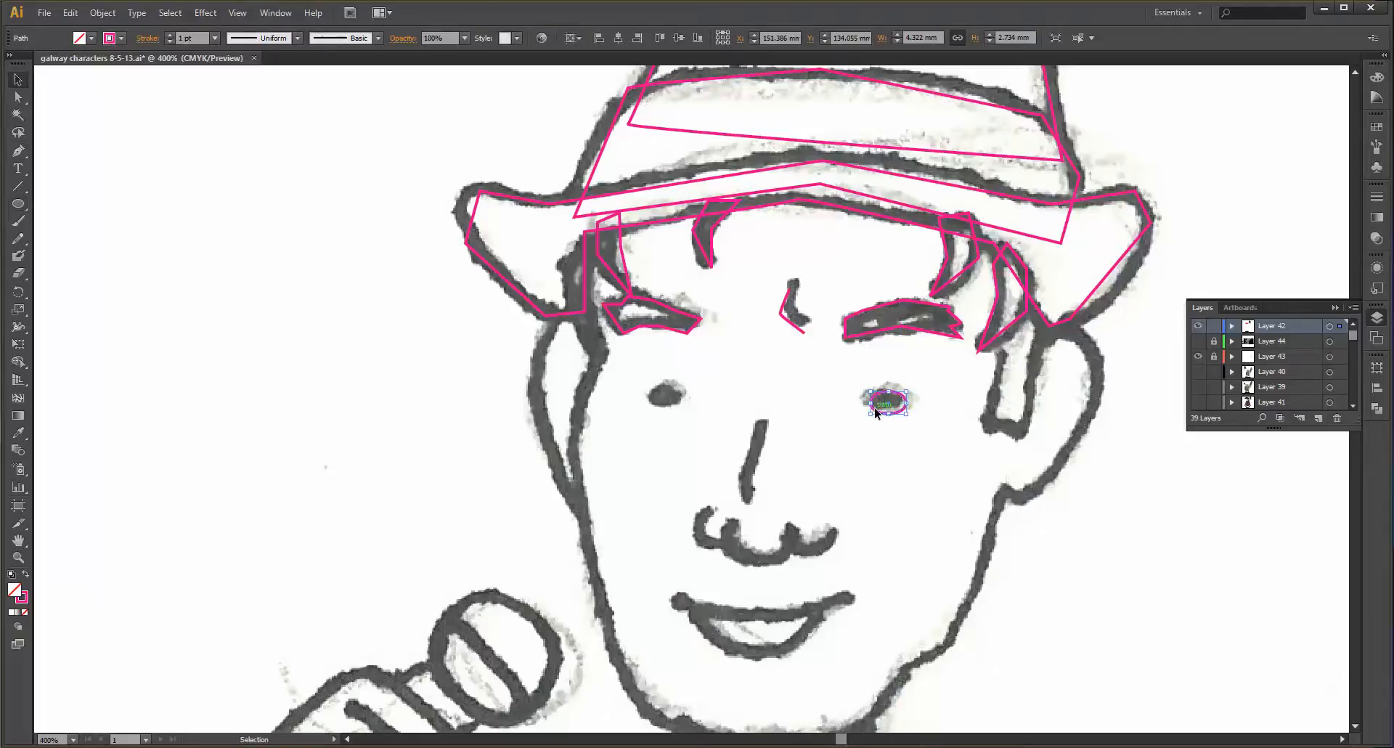
left_click_drag(874, 412, 652, 409)
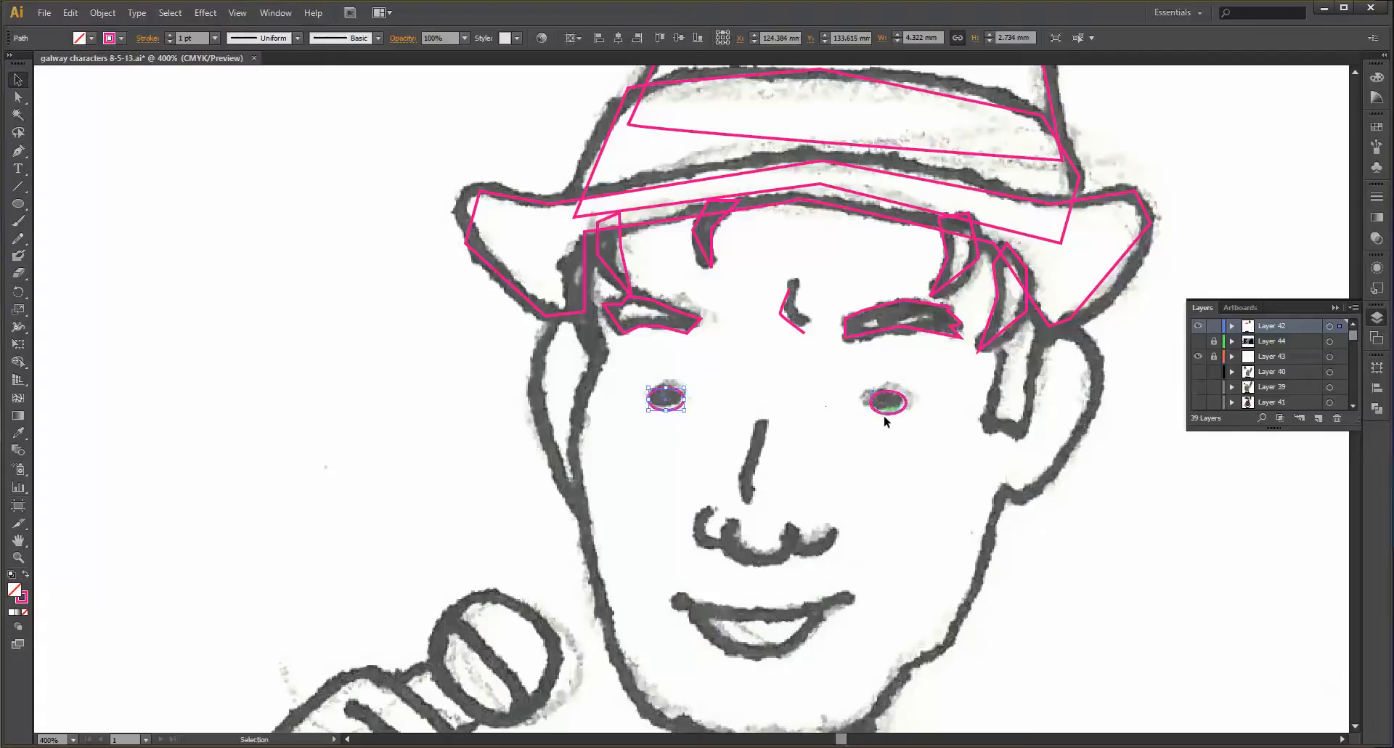
left_click(887, 415, "shift")
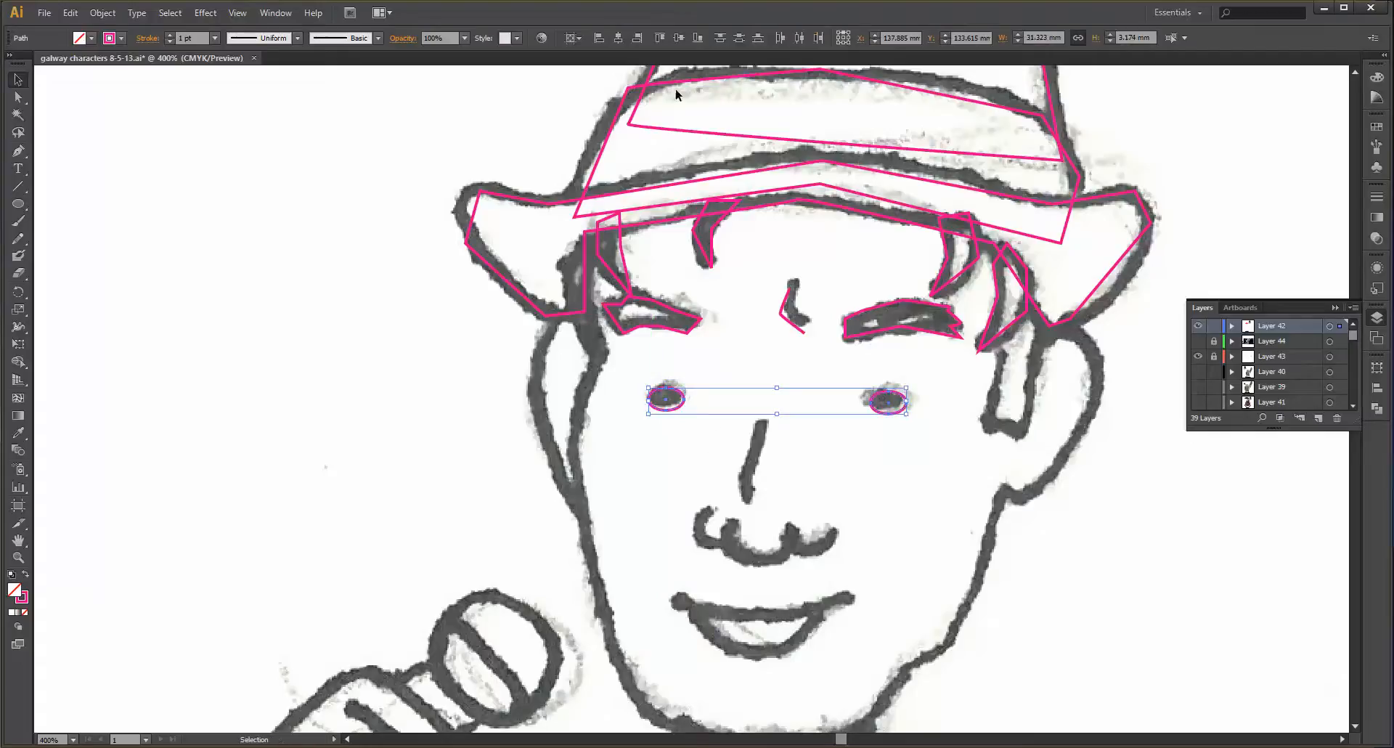
left_click(856, 475)
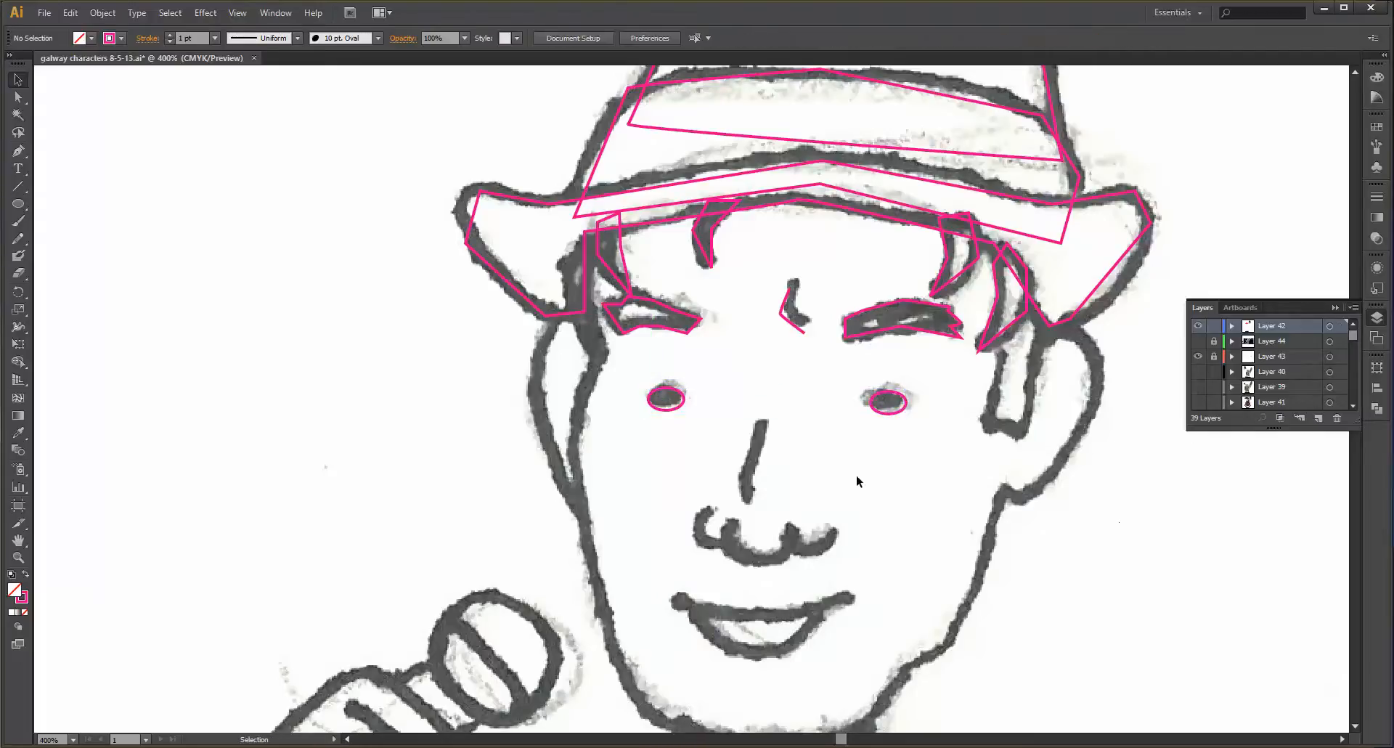
- Trace the bridge of the nose as an open two-segment path with the Pen tool
key("p")
left_click(761, 423)
left_click_drag(742, 476, 740, 499)
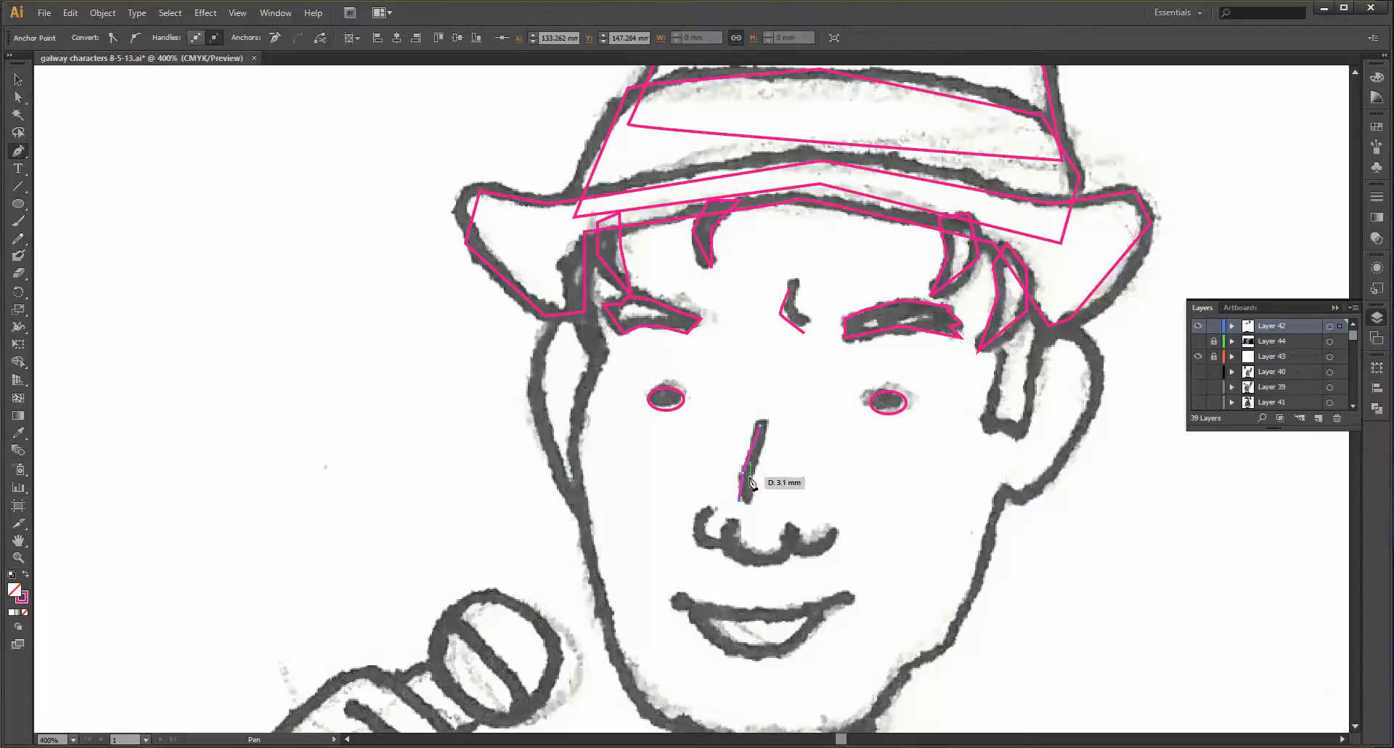
key("p")
left_click(731, 520)
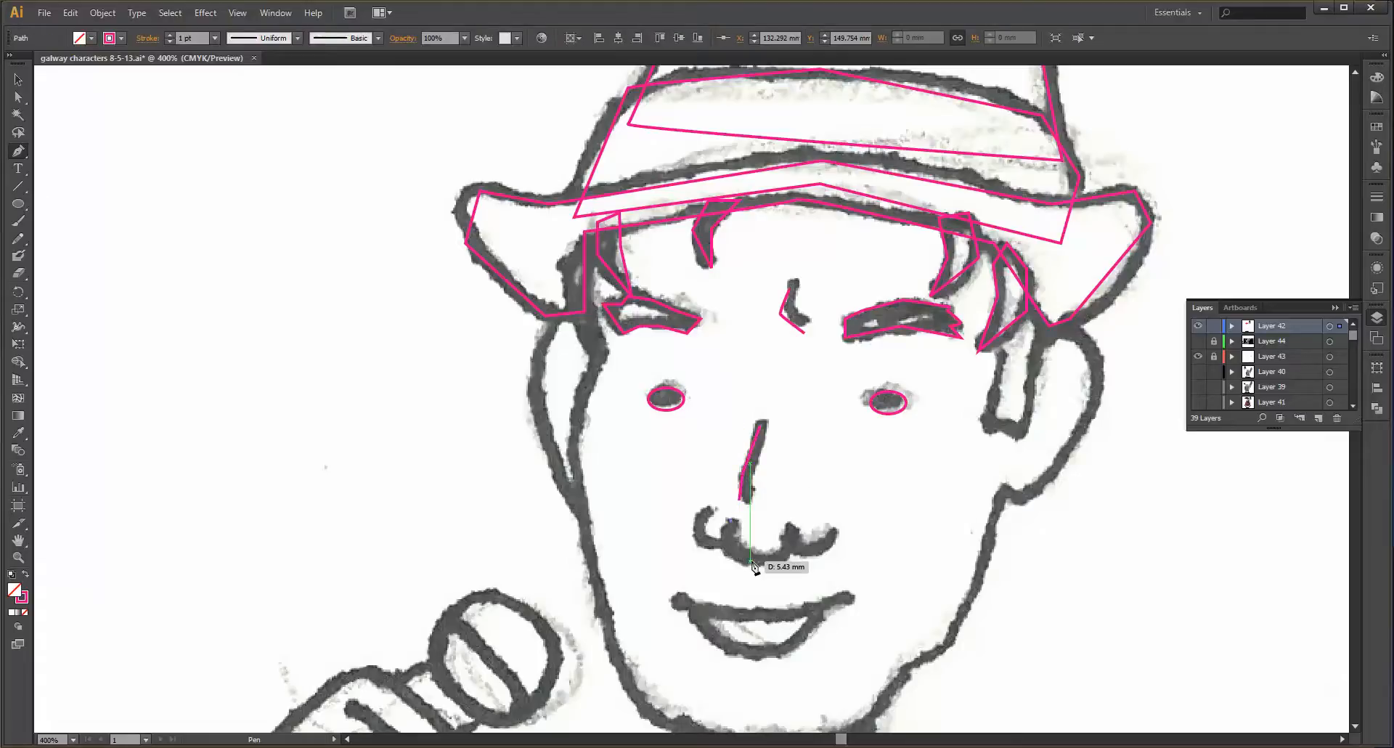
key("ctrl+z")
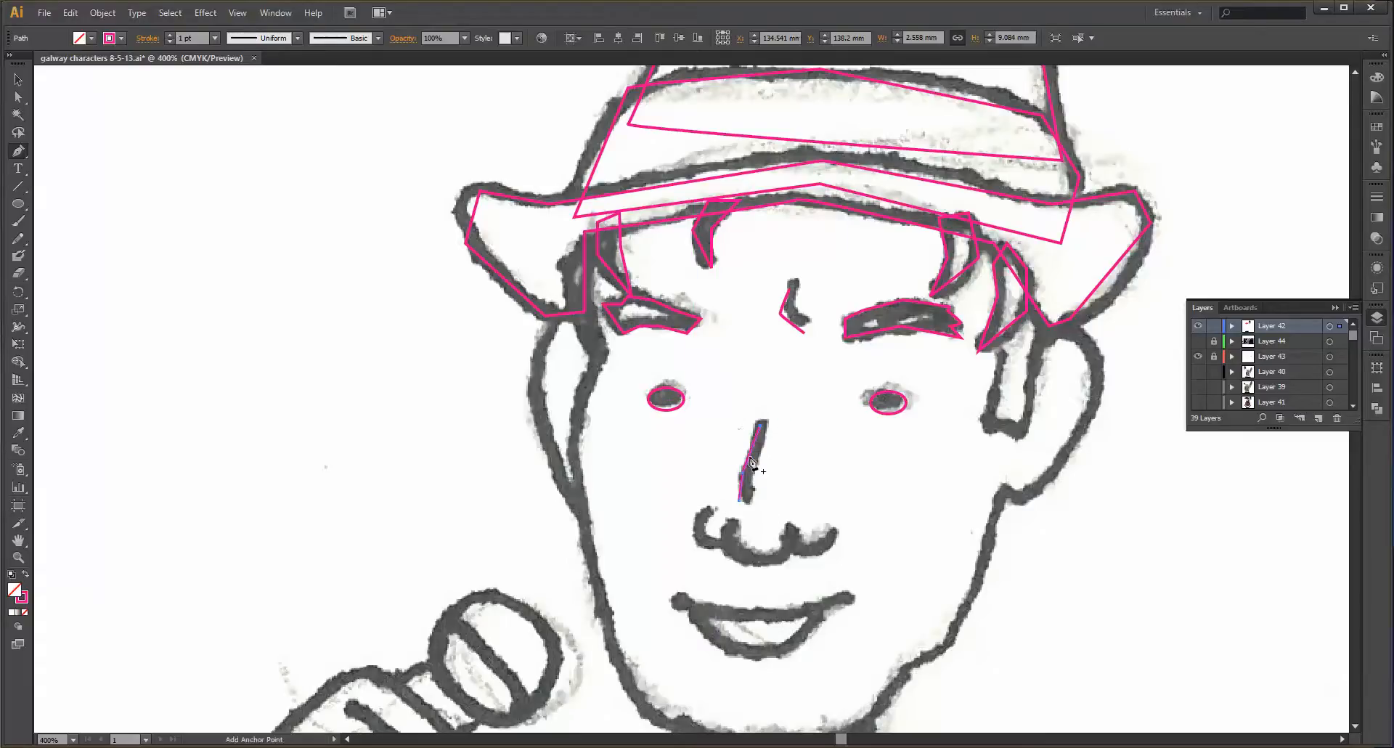
left_click_drag(741, 501, 753, 485)
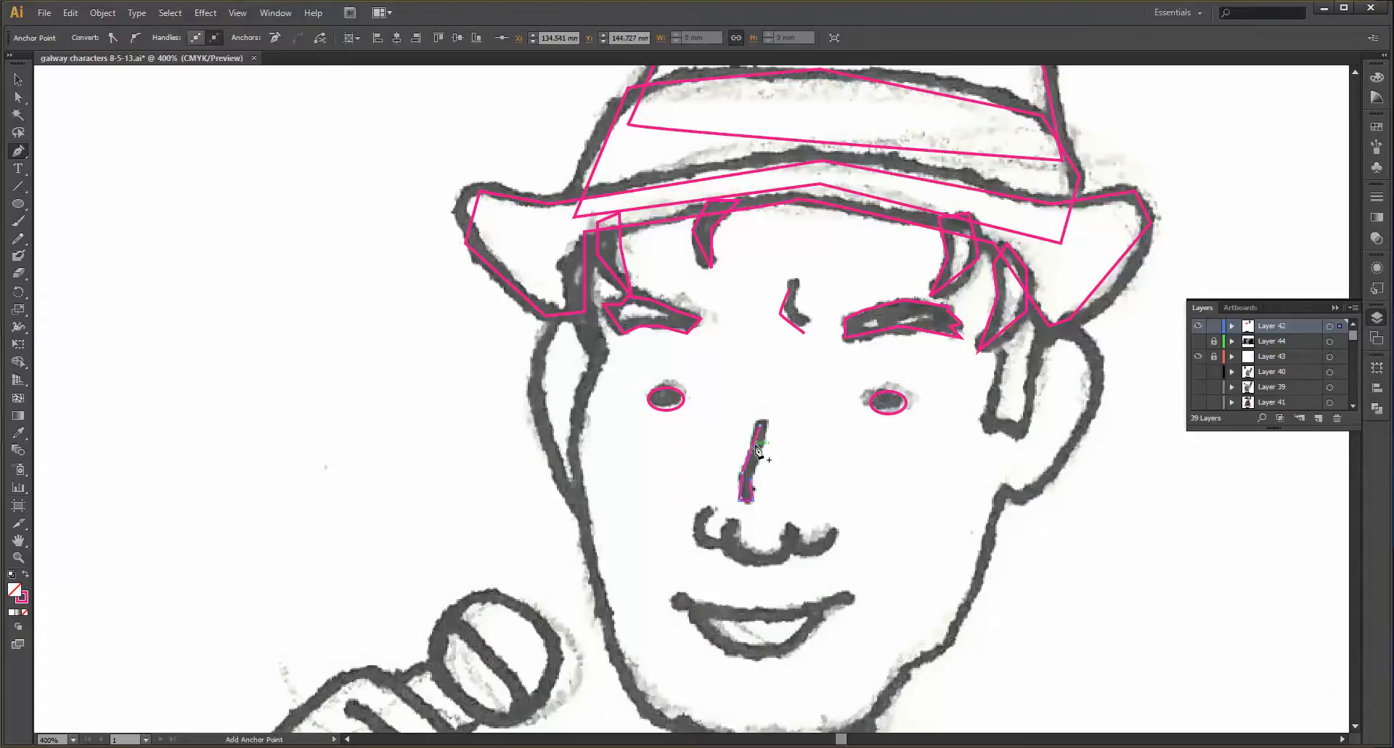
left_click_drag(761, 426, 761, 426)
- Trace the tip of the nose and the pointing-arm-side nostril as one open straight-segment path
left_click(729, 520)
left_click(733, 521)
left_click(728, 549)
left_click(760, 560)
left_click(782, 552)
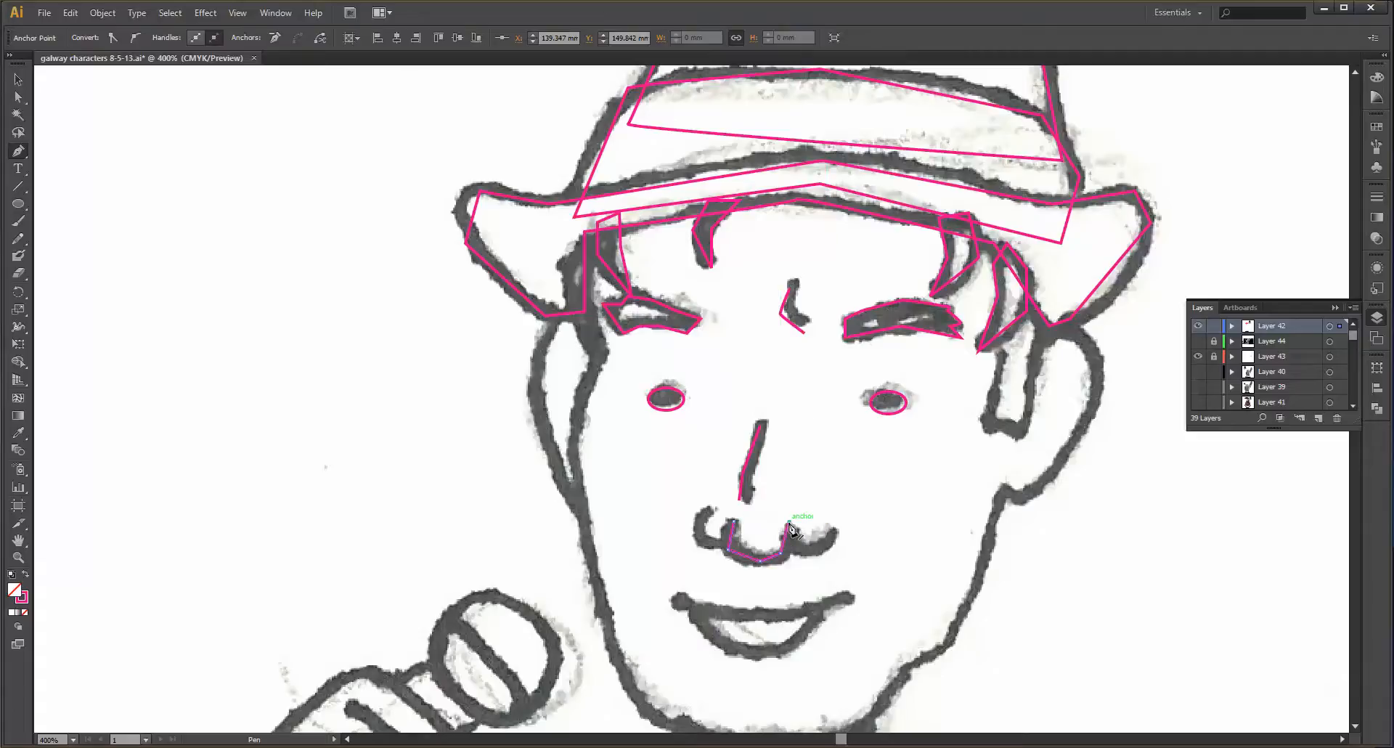
left_click(835, 532)
left_click(808, 550)
- Trace the microphone-side nostril as an open path joining the nose tip outline, and deselect it
left_click(701, 509)
left_click(701, 545)
left_click(740, 537)
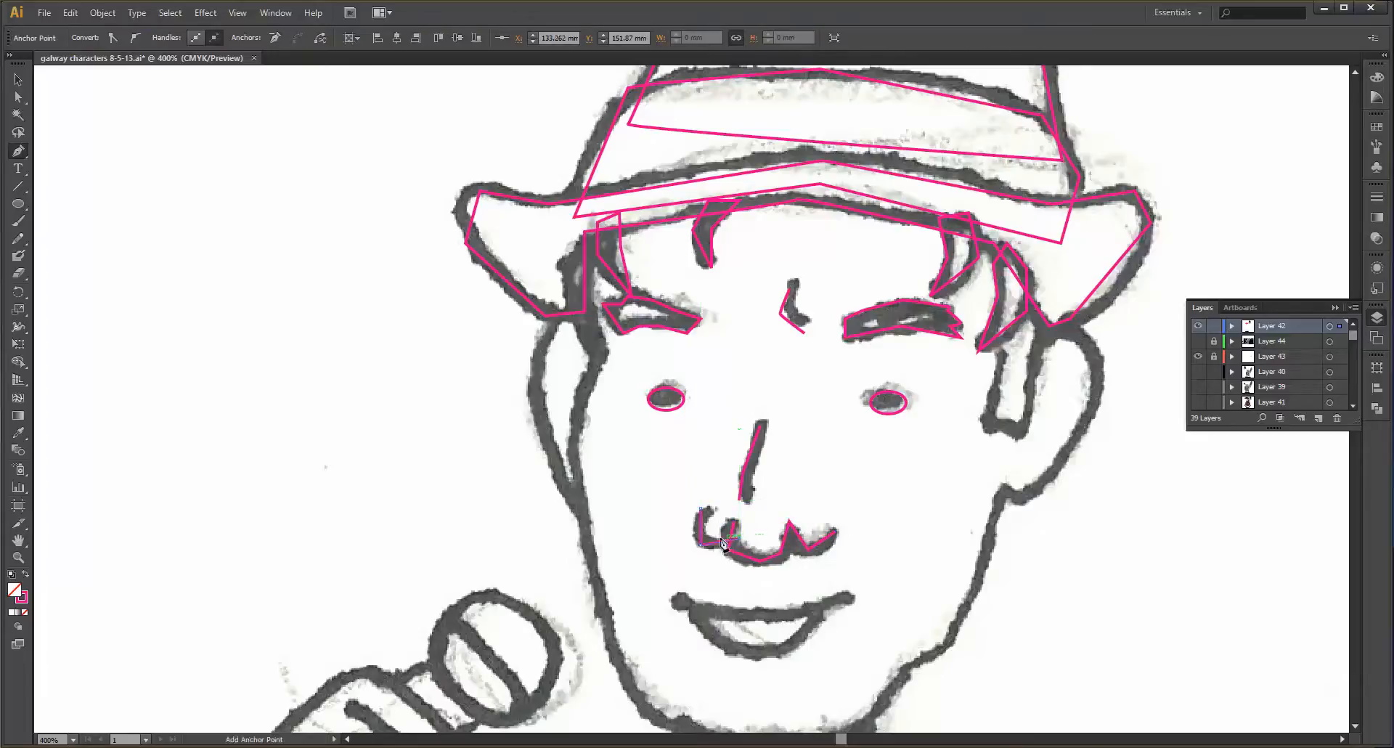
left_click(18, 79)
left_click(347, 390)
- Trace the microphone-side ear with the Pen tool as a closed straight-segment path running from the hat brim to the jaw
key("p")
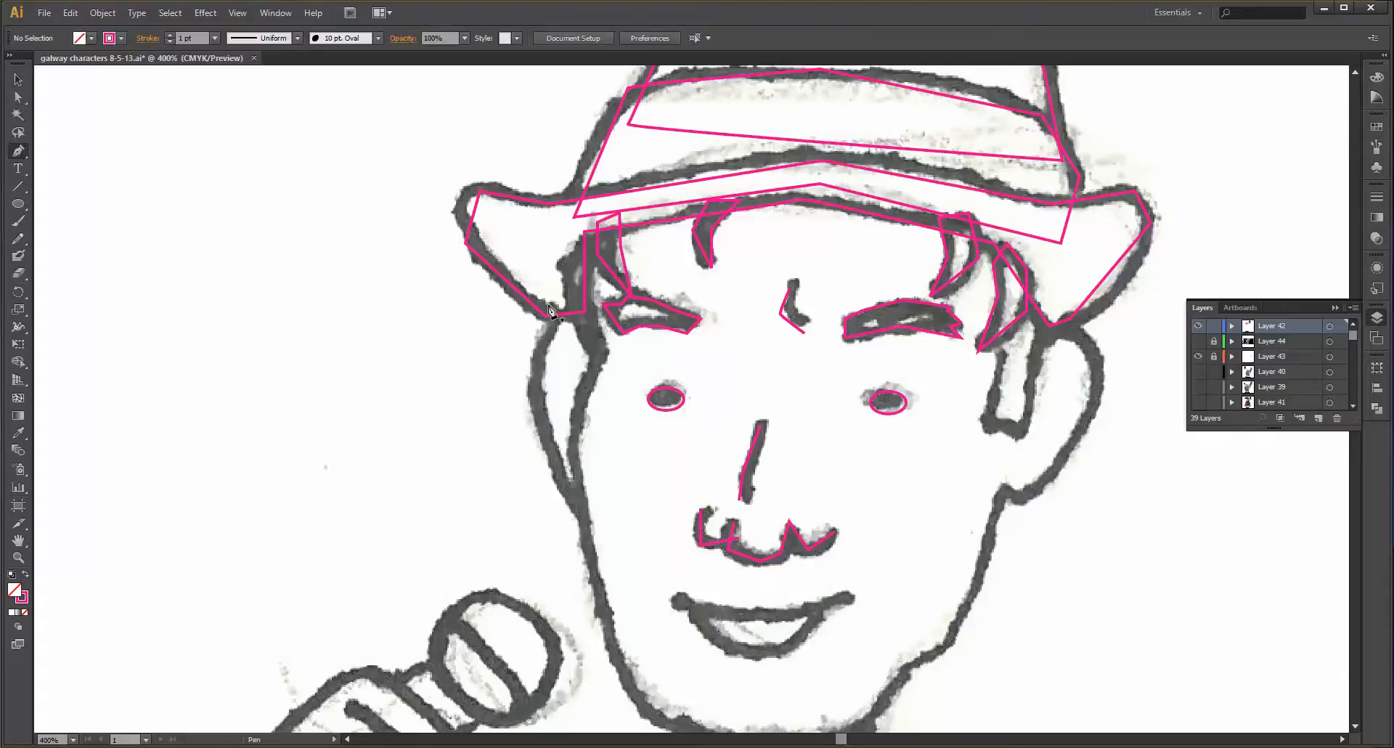
left_click(558, 305)
left_click(528, 376)
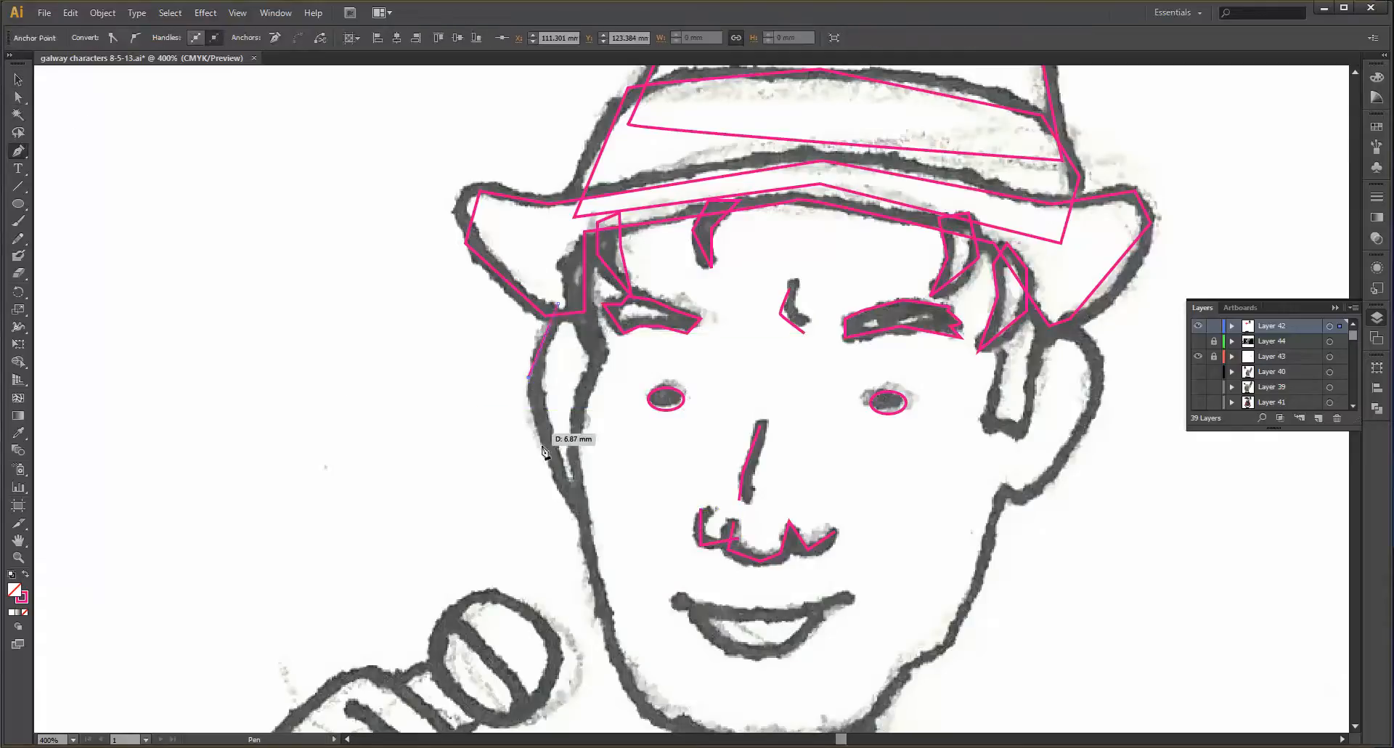
left_click(578, 499)
scroll(1235, 342, "down", 10)
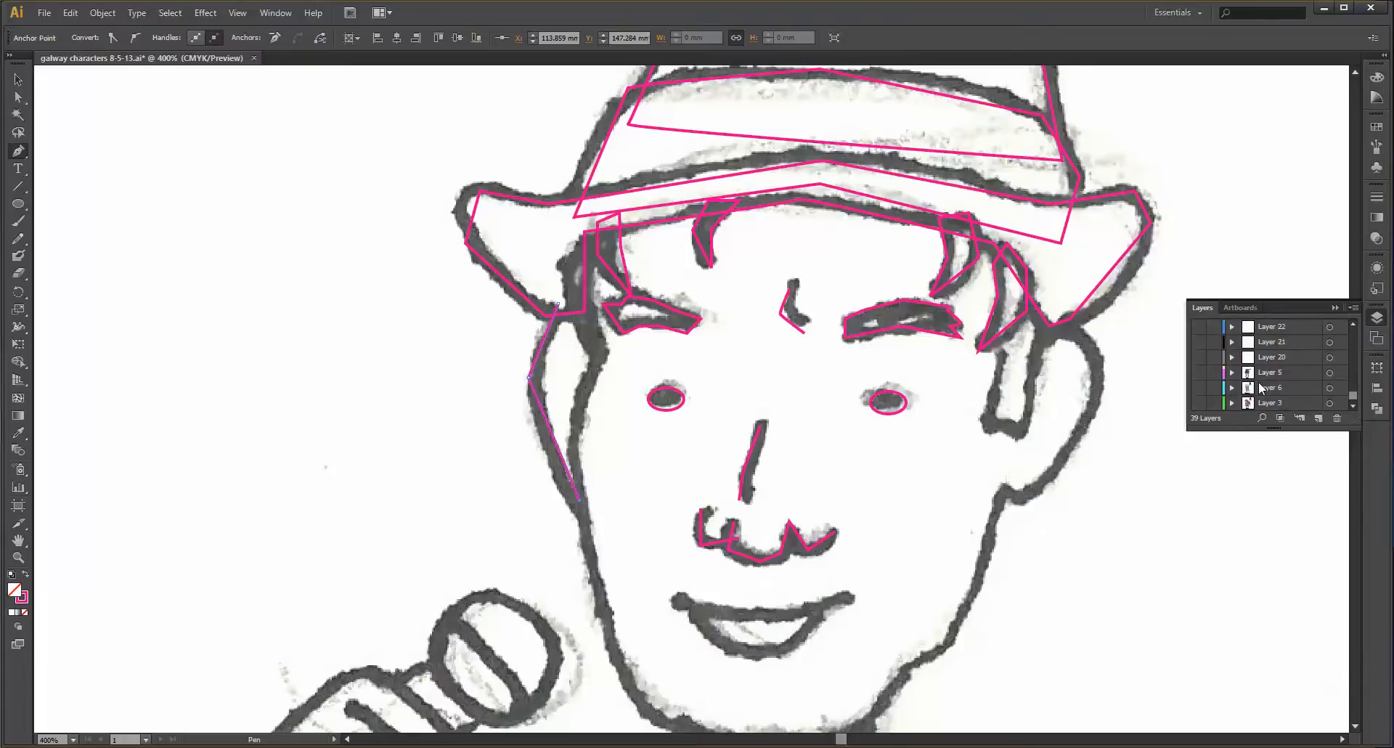
scroll(1262, 389, "up", 10)
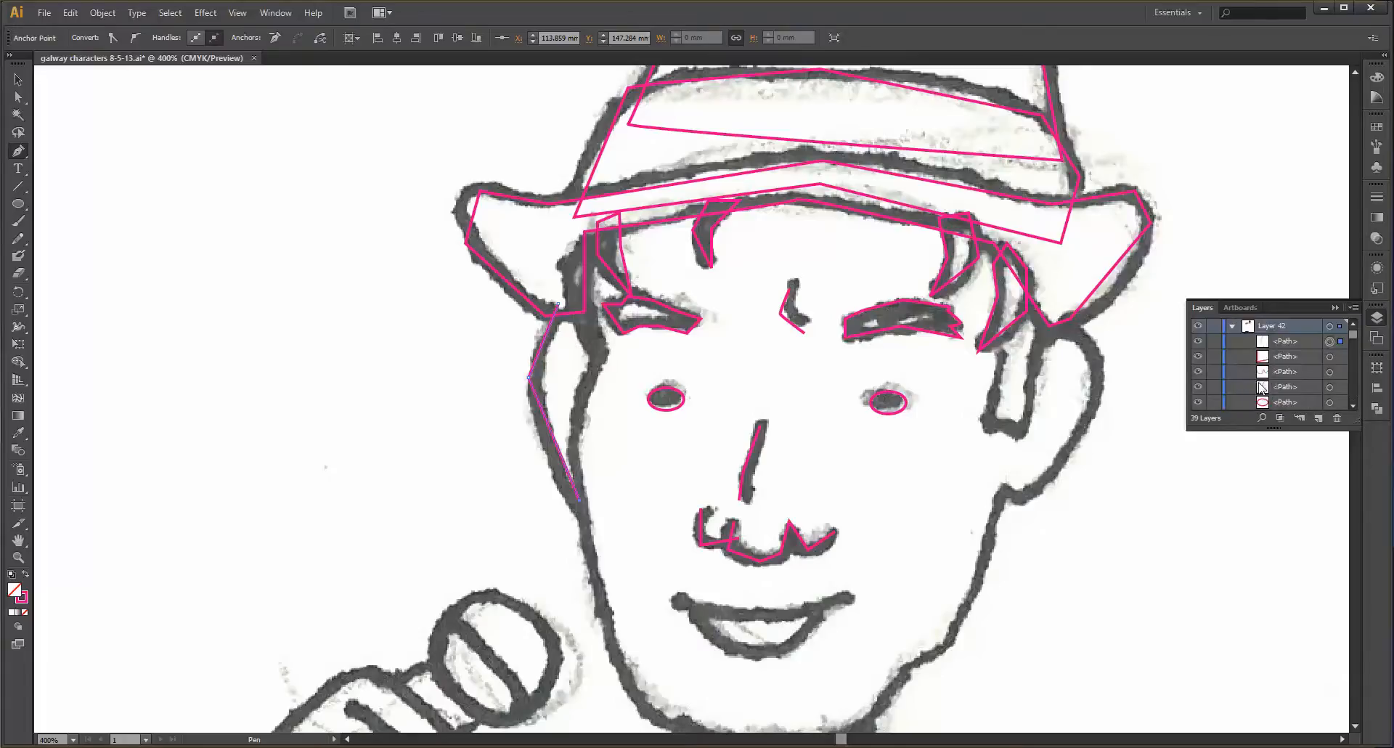
left_click(1233, 326)
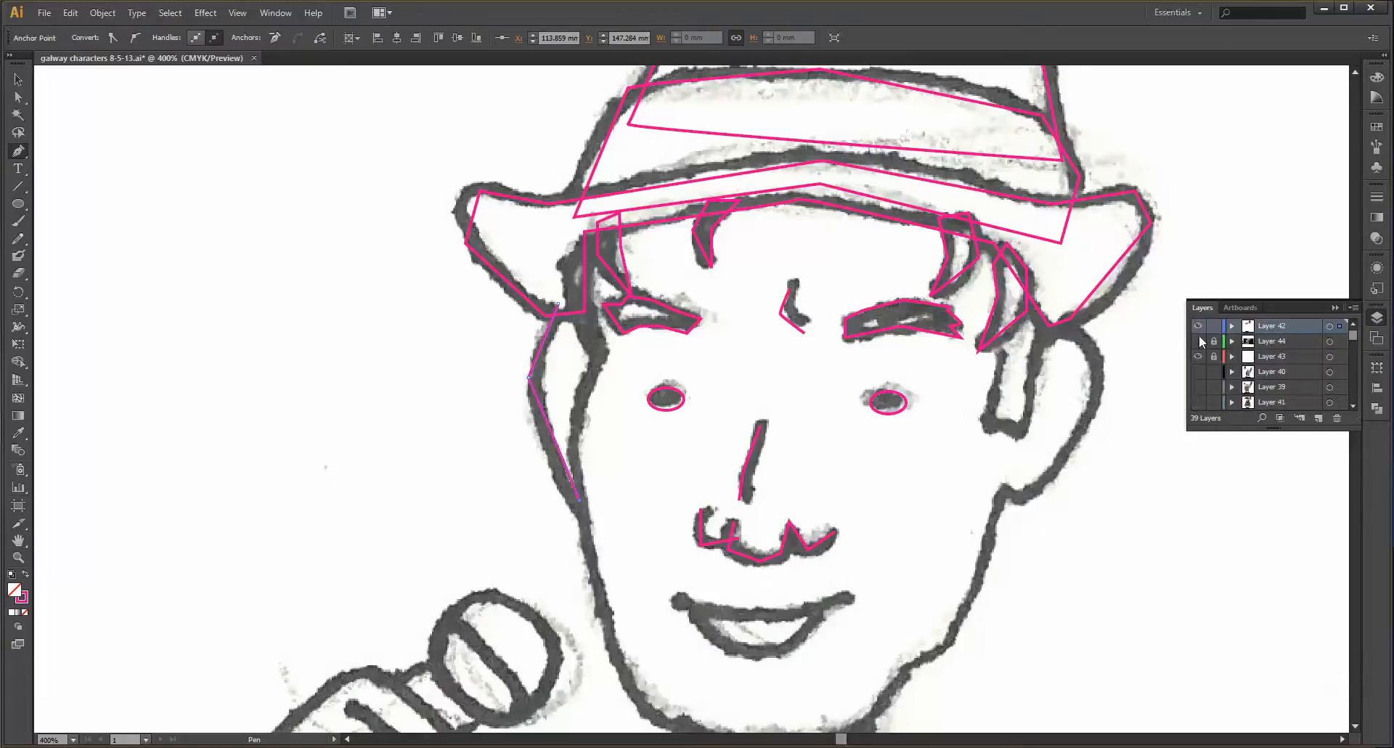
left_click(622, 477)
left_click(608, 322)
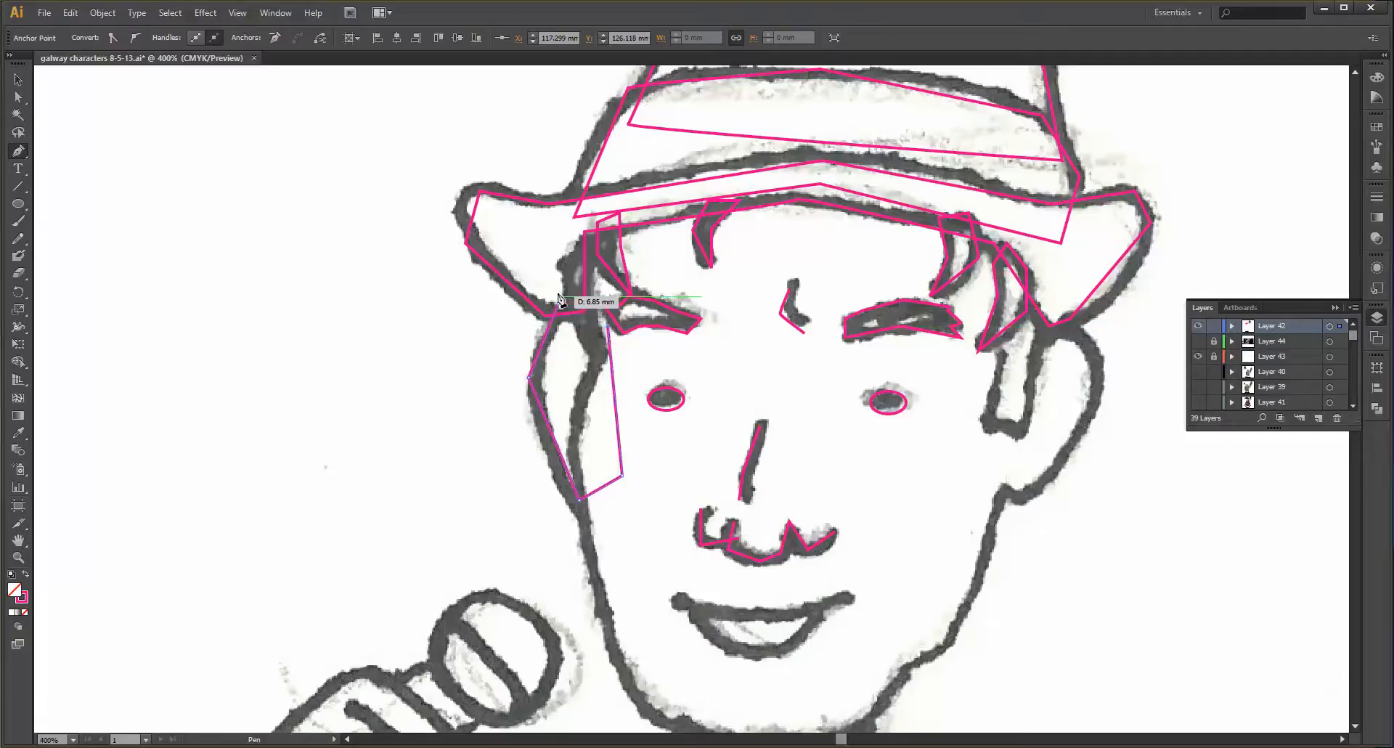
- Trace the microphone-side sideburn as a narrow closed path running from under the hat brim down in front of the ear
scroll(566, 436, "down", 2)
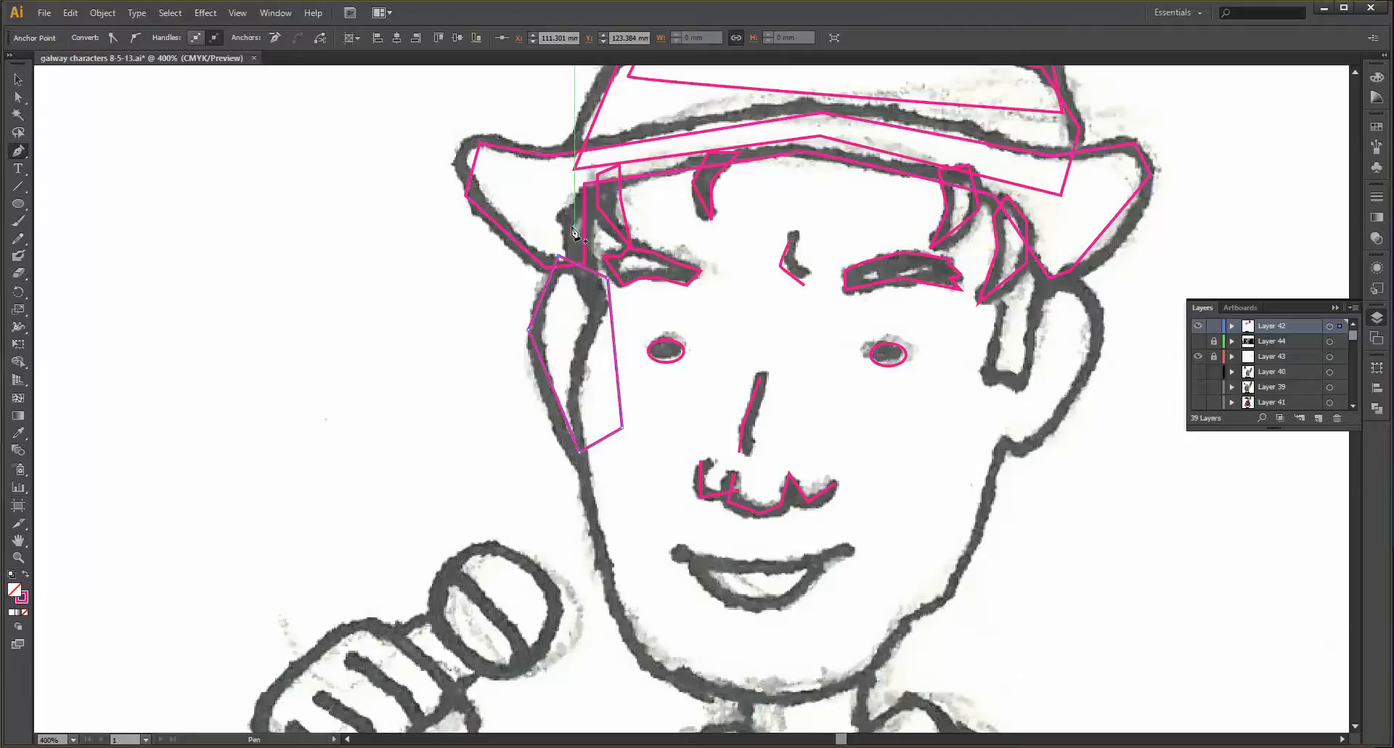
left_click(578, 195)
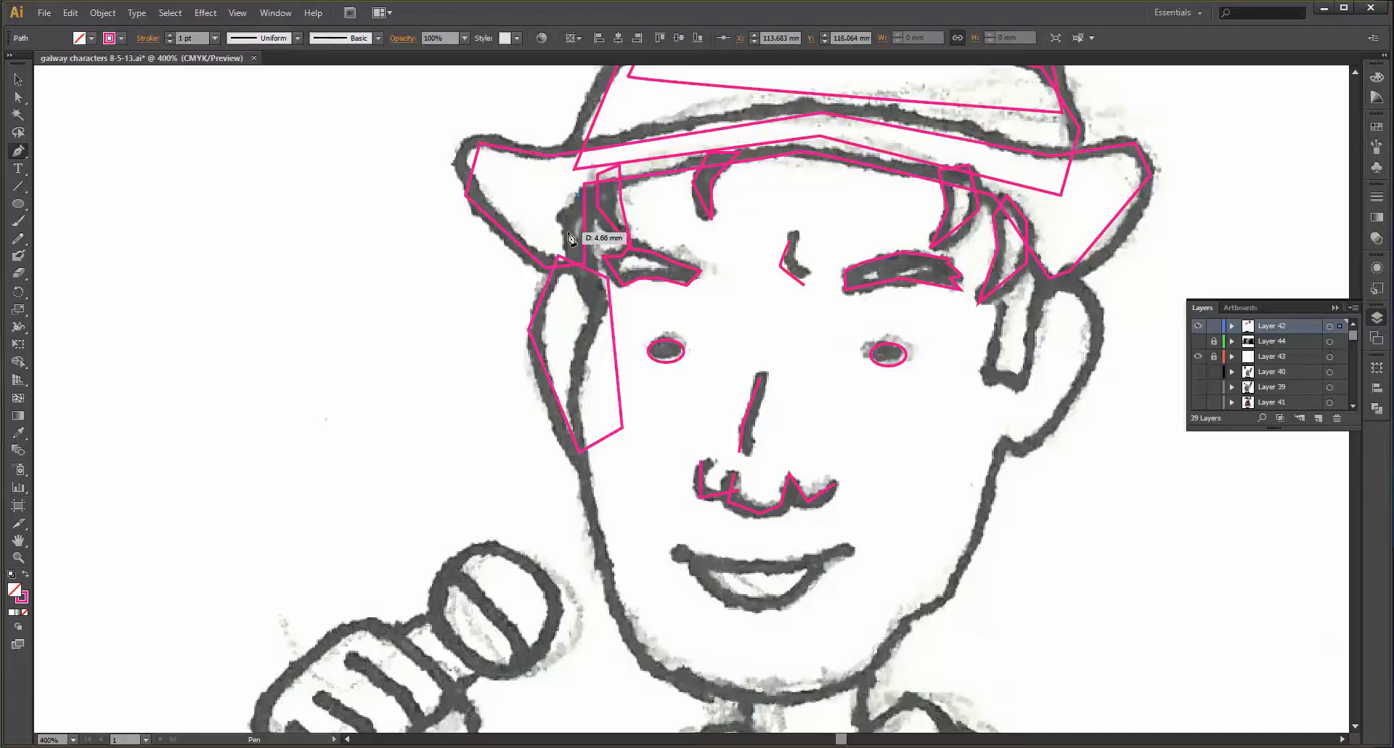
left_click(566, 234)
left_click(597, 300)
left_click(598, 237)
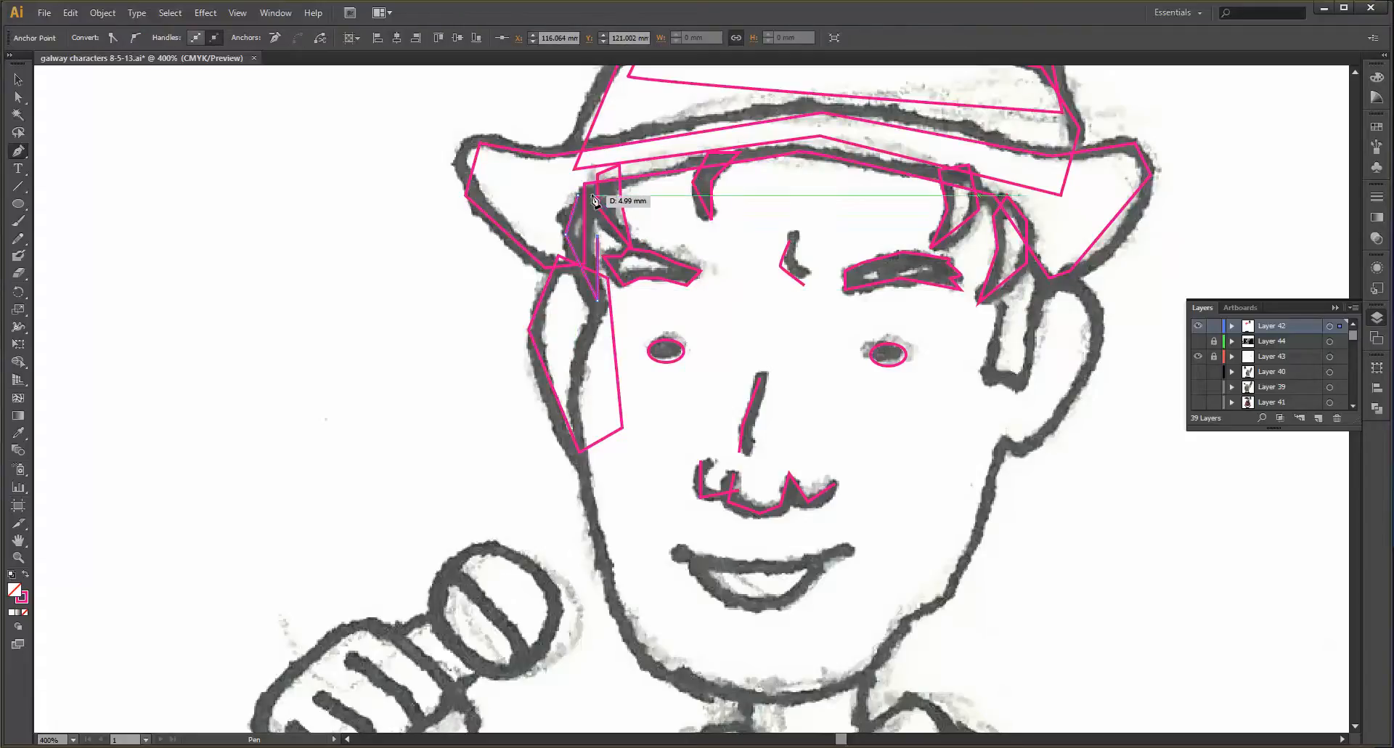
left_click(604, 191)
left_click(584, 176)
- Trace the pointing-arm-side sideburn as a closed straight-segment path extending up beneath the hat brim
left_click(1011, 267)
left_click(987, 378)
left_click(1026, 390)
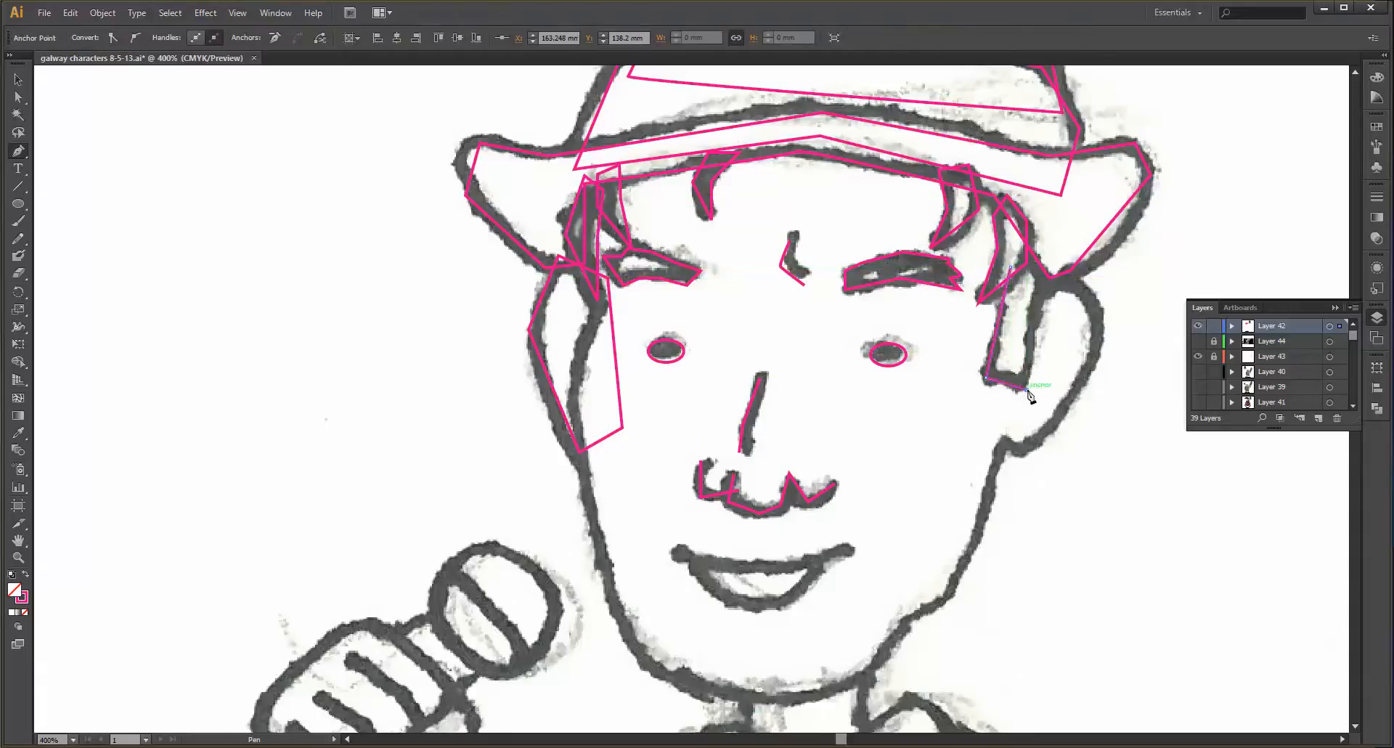
left_click(1051, 256)
left_click(1036, 208)
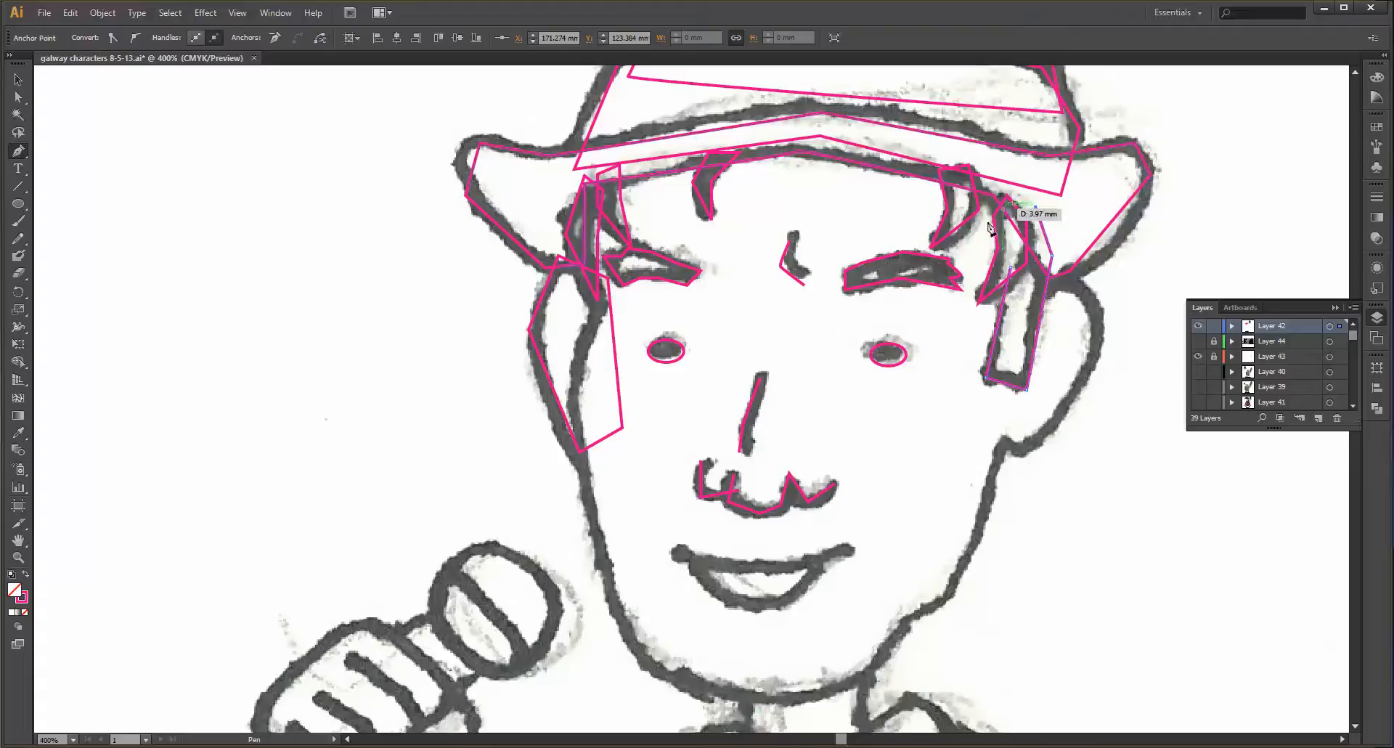
left_click(1012, 268)
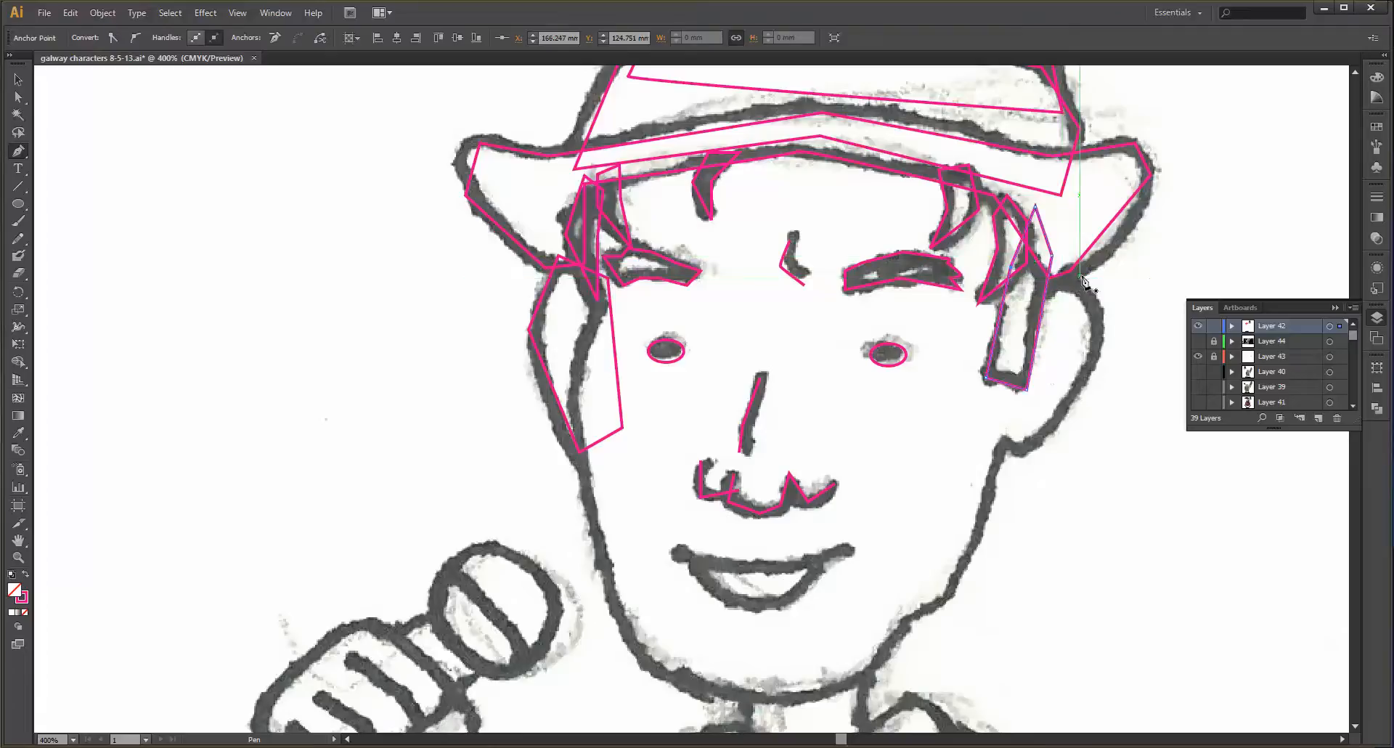
- Start the face outline at the pointing-arm-side hat brim and trace around that ear down to the base of its lobe
left_click(1061, 260)
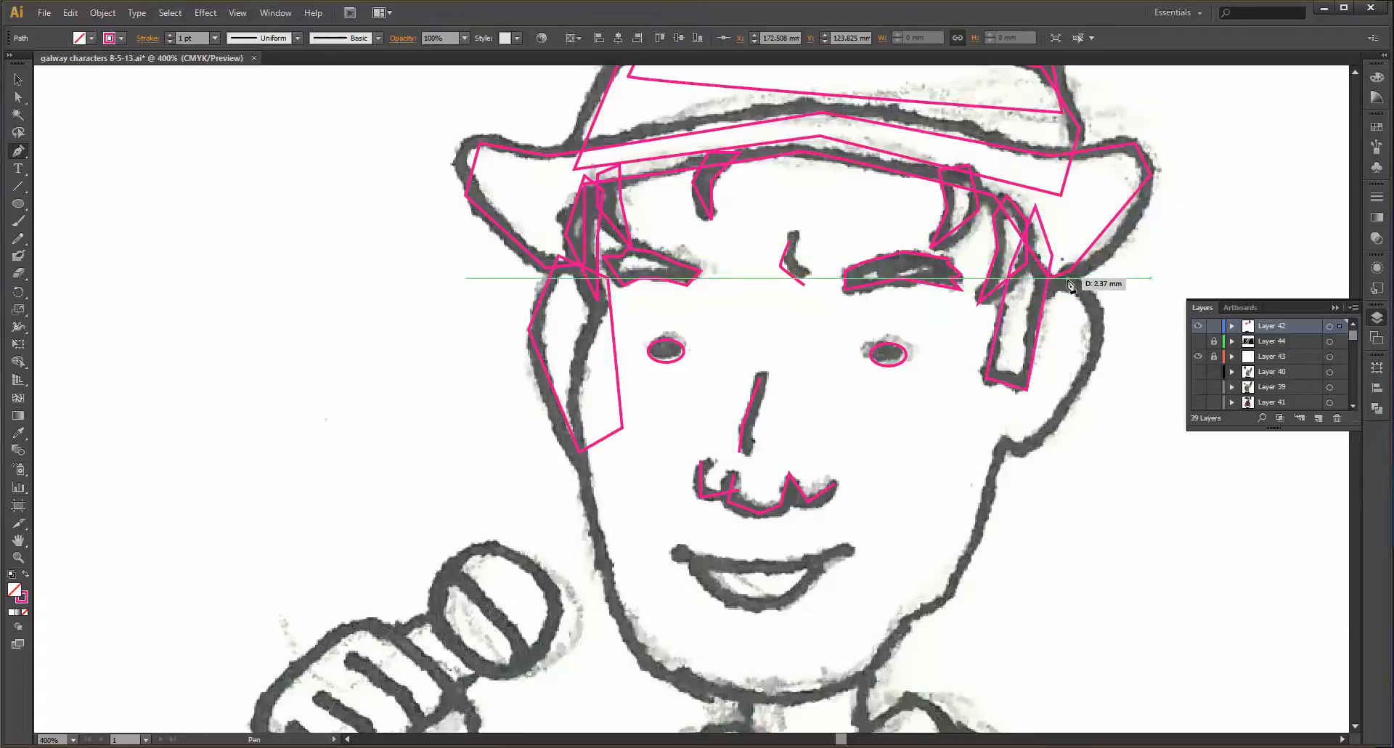
left_click_drag(1041, 292, 1100, 327)
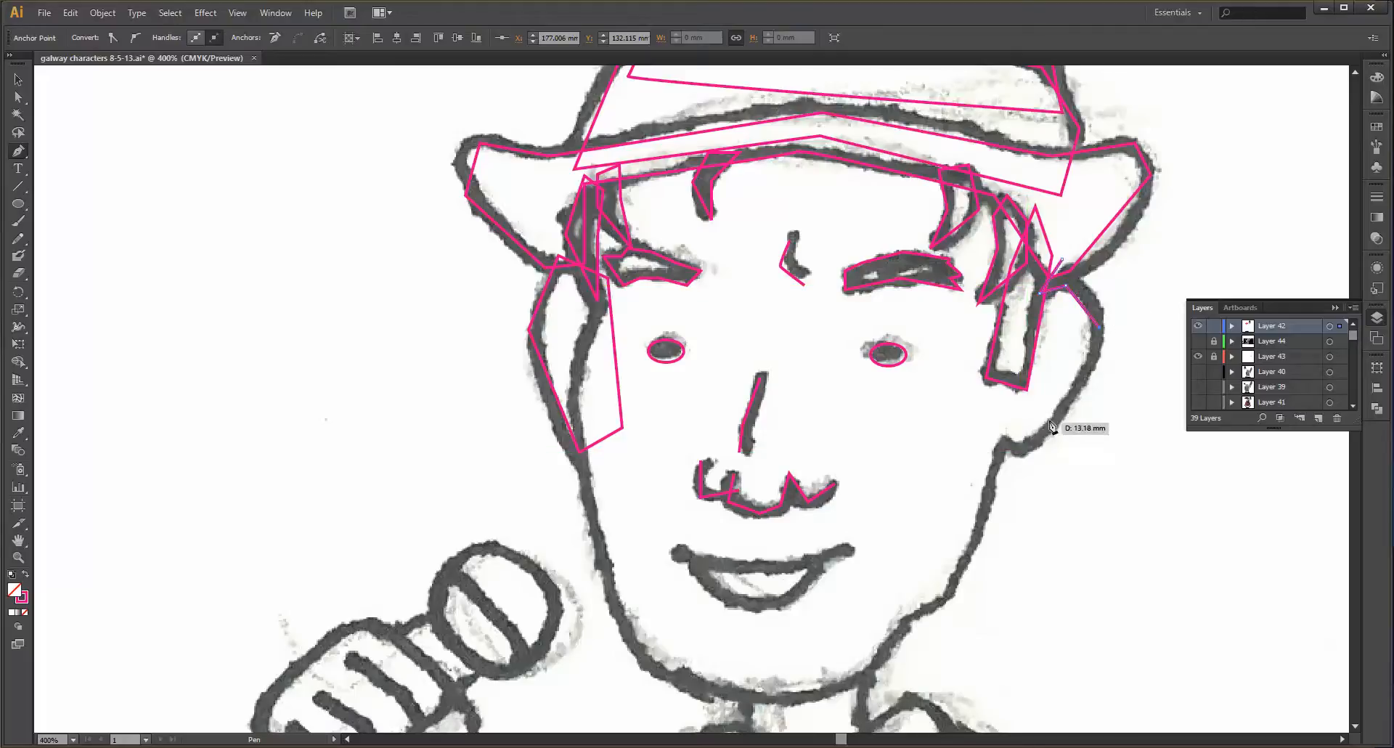
left_click(1066, 405)
left_click(1020, 451)
left_click(1003, 435)
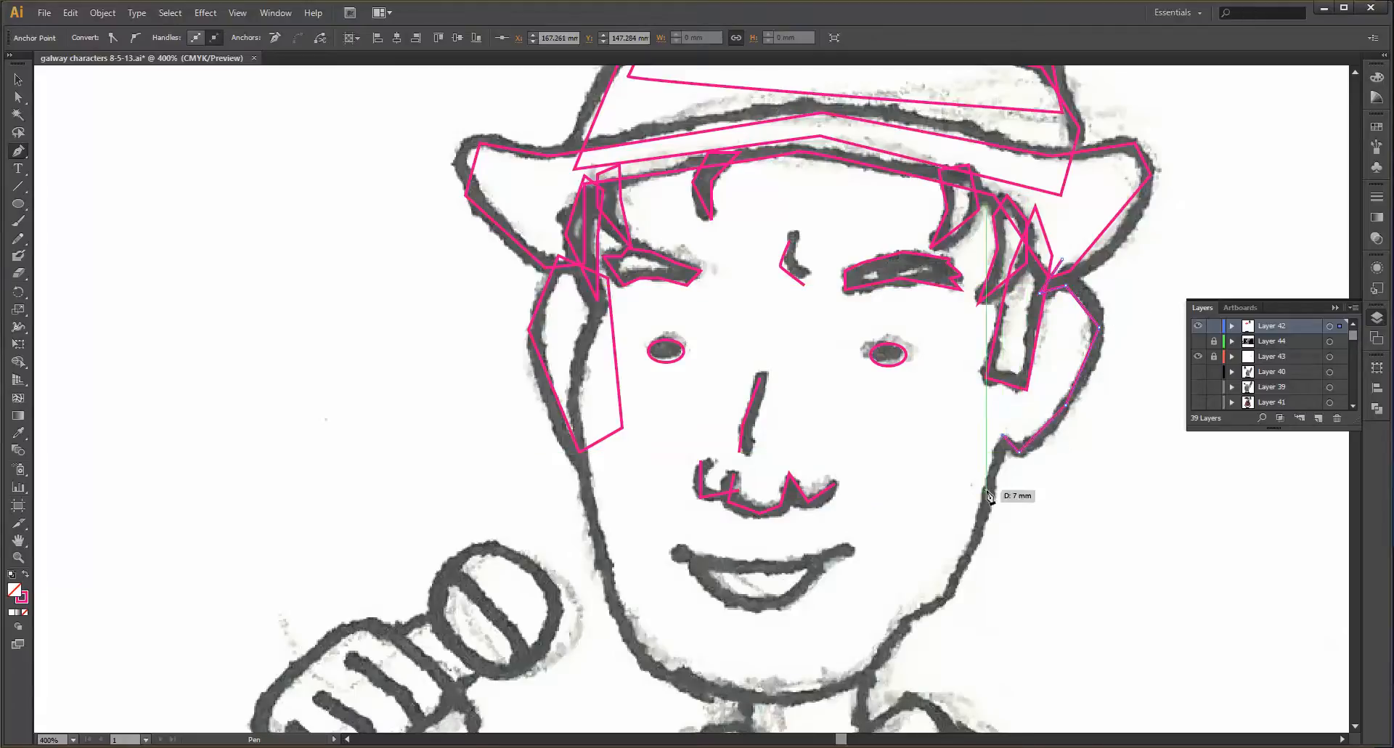
- Continue the face outline down the pointing-arm-side jaw and along the underside of the chin to the microphone side
left_click(971, 536)
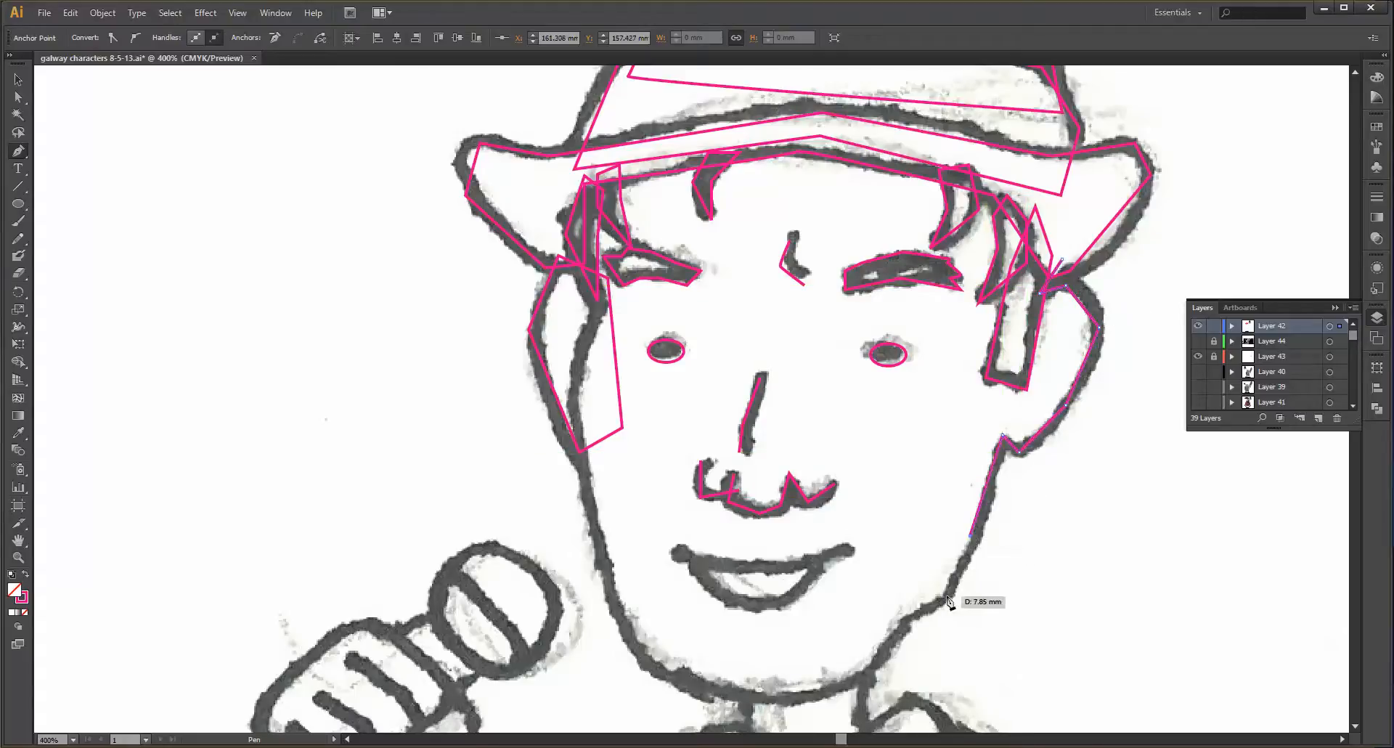
left_click(906, 619)
left_click(865, 674)
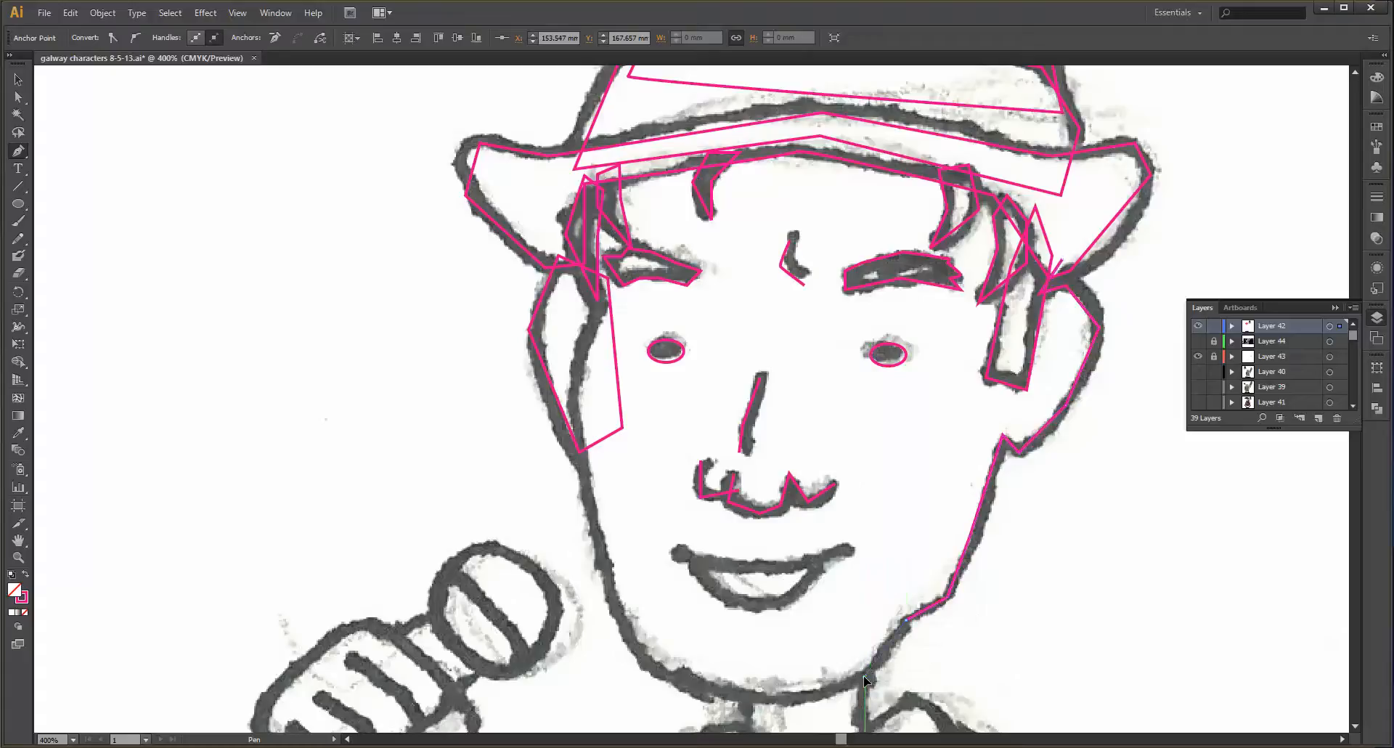
left_click(742, 699)
left_click(652, 669)
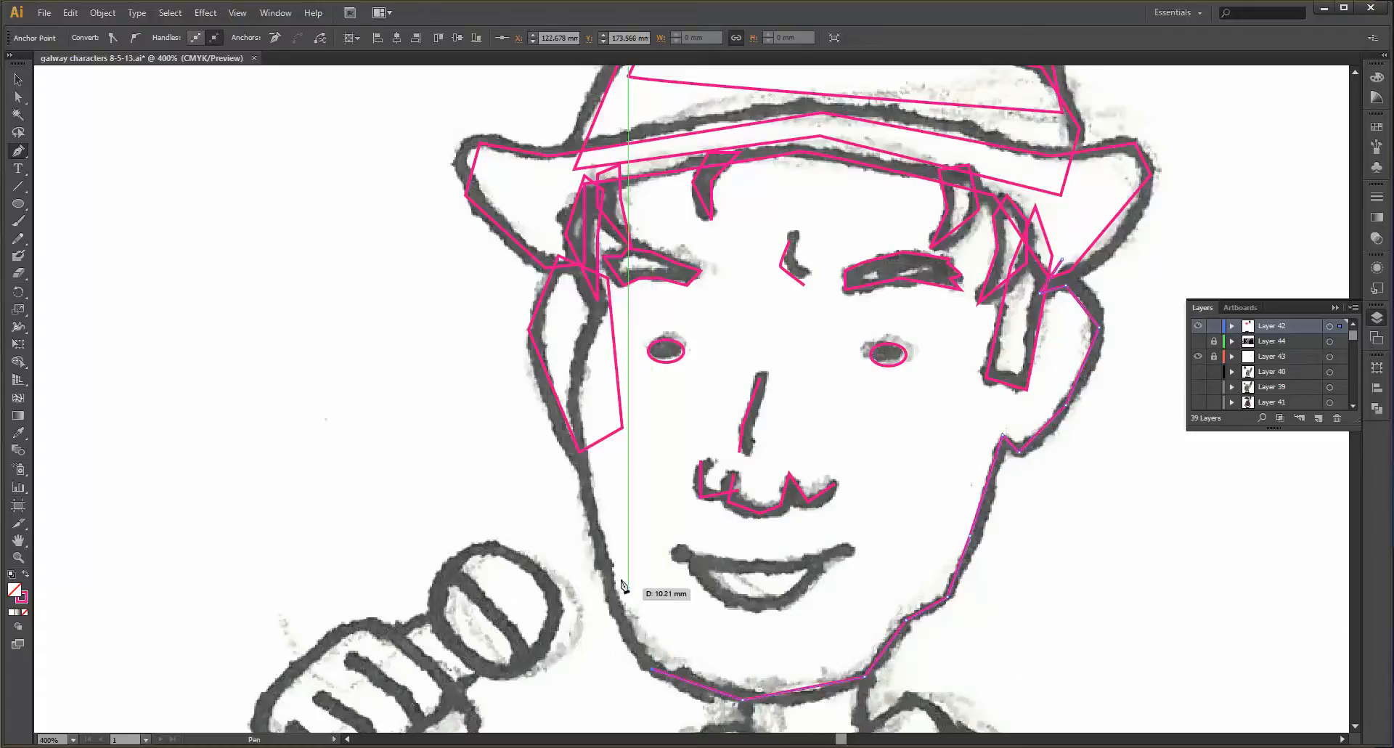
- Continue the face outline up the microphone-side cheek and across the forehead along the hat brim, closing it at its starting anchor
left_click(586, 464)
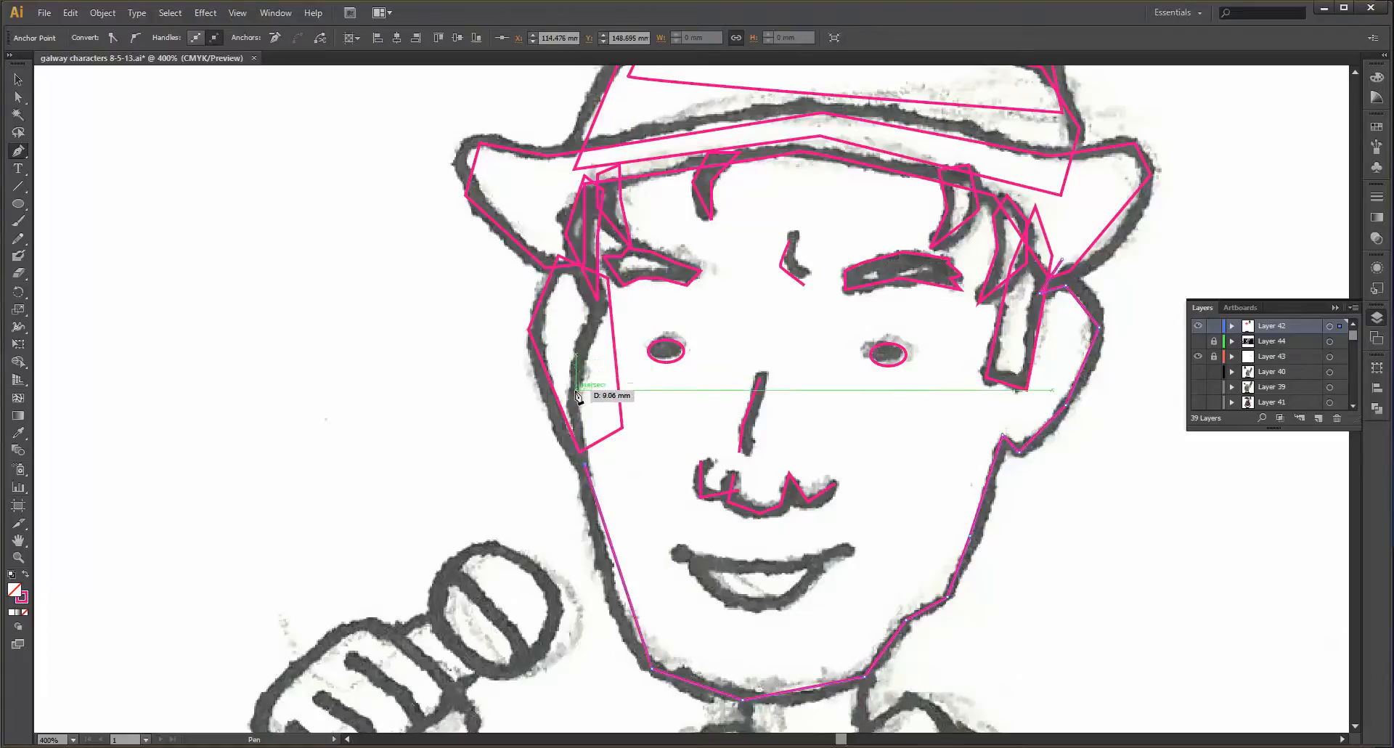
left_click(577, 390)
left_click(603, 308)
left_click(585, 229)
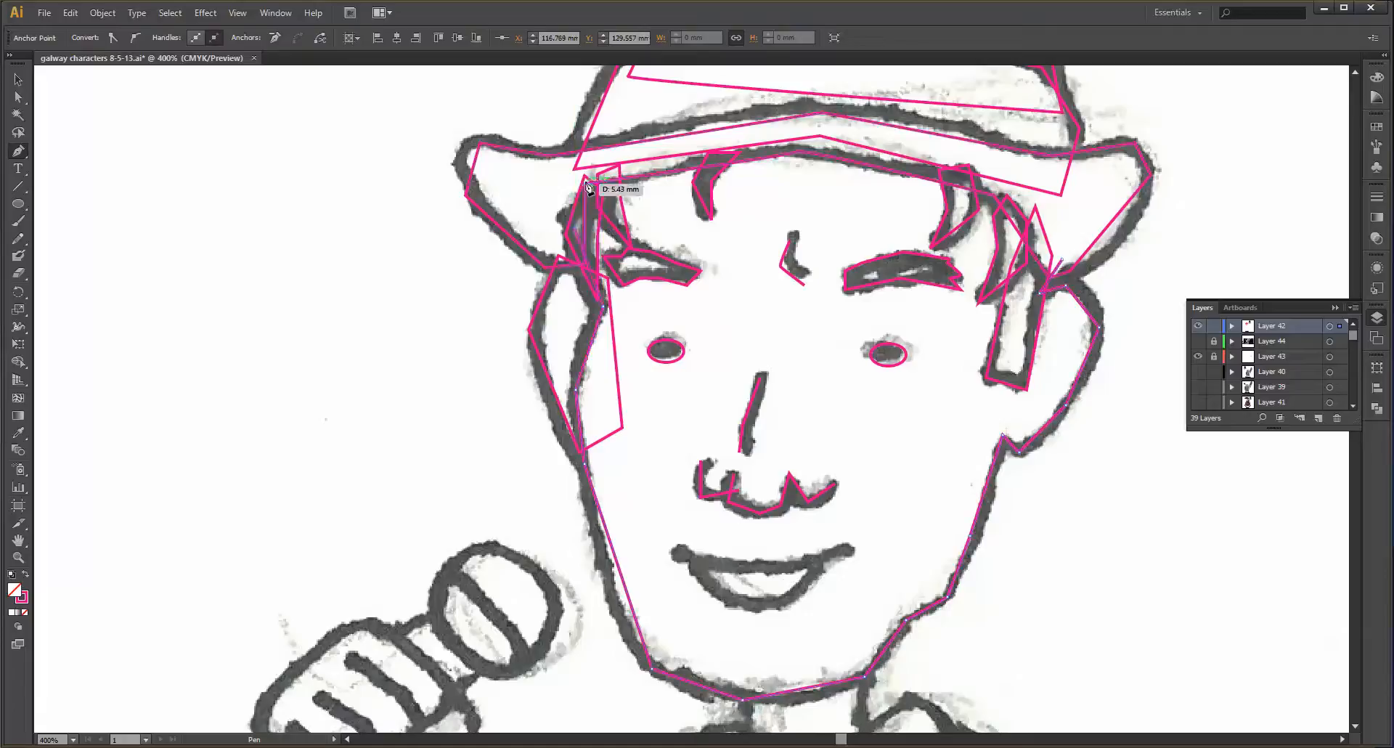
left_click(593, 174)
left_click(820, 146)
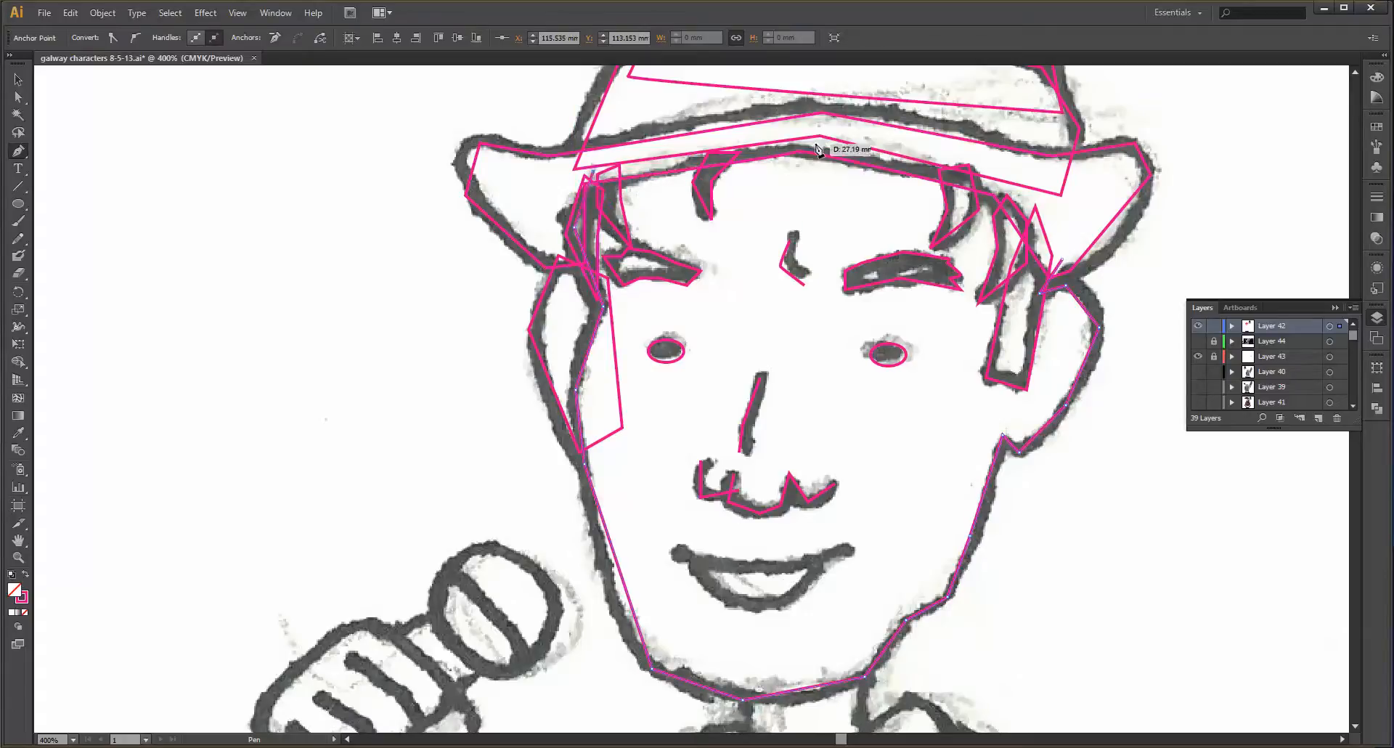
left_click(1015, 192)
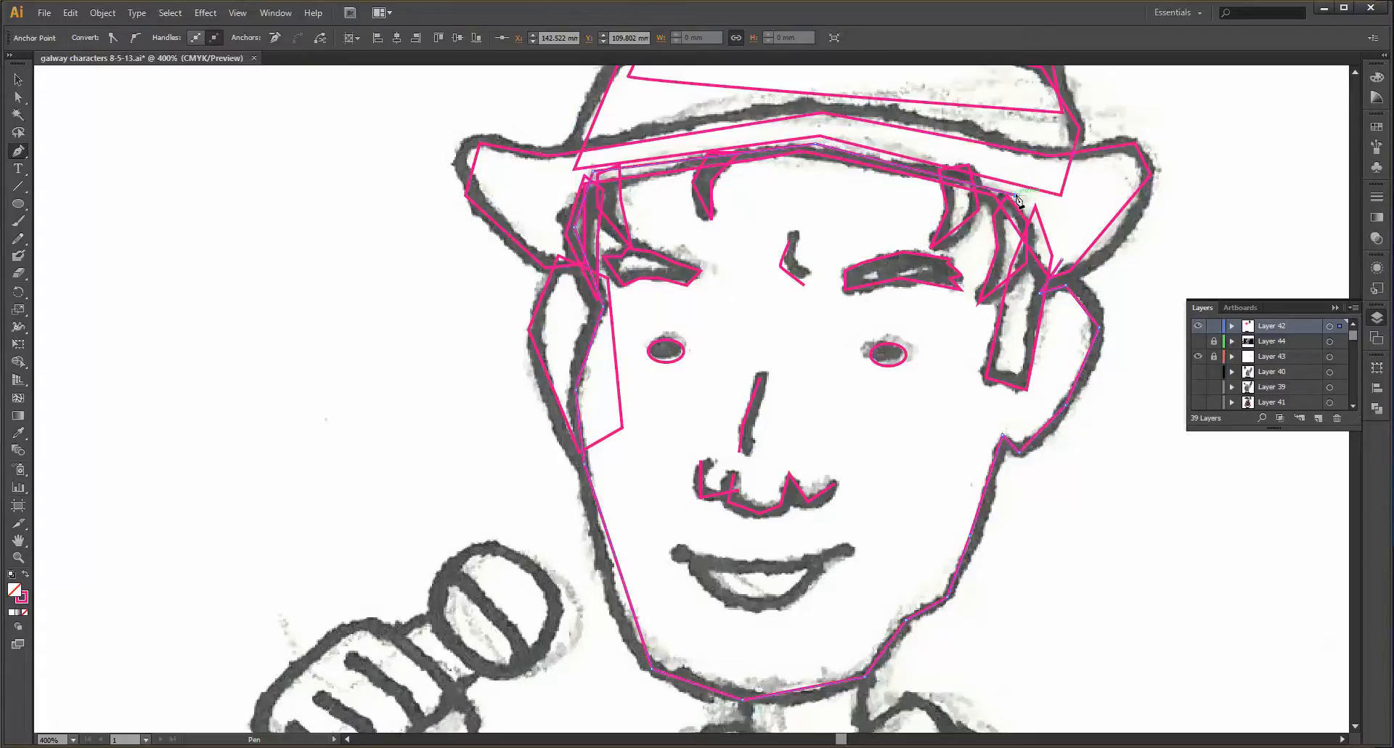
left_click(1063, 261)
- Trace the neck as a closed five-point path overlapping the chin and ending in a point between the shirt collars
scroll(860, 371, "down", 5)
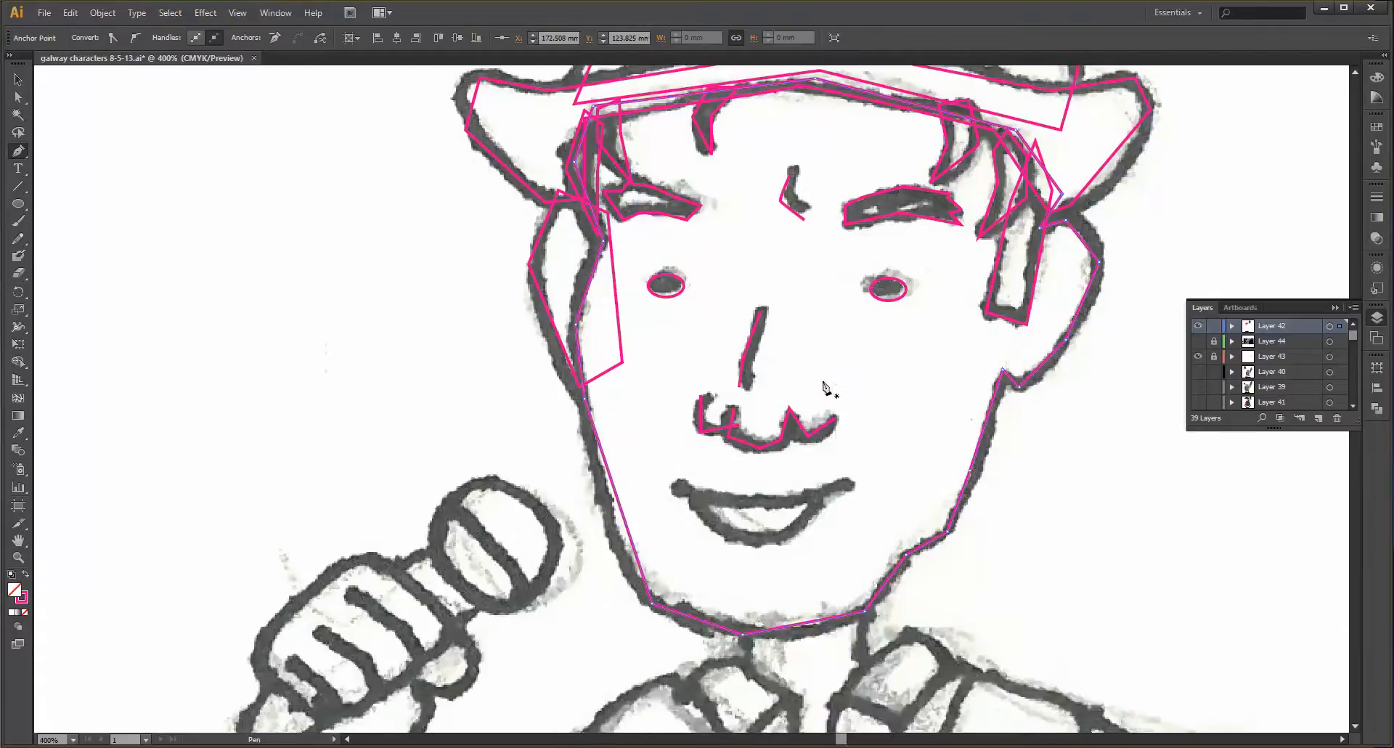
scroll(815, 549, "down", 2)
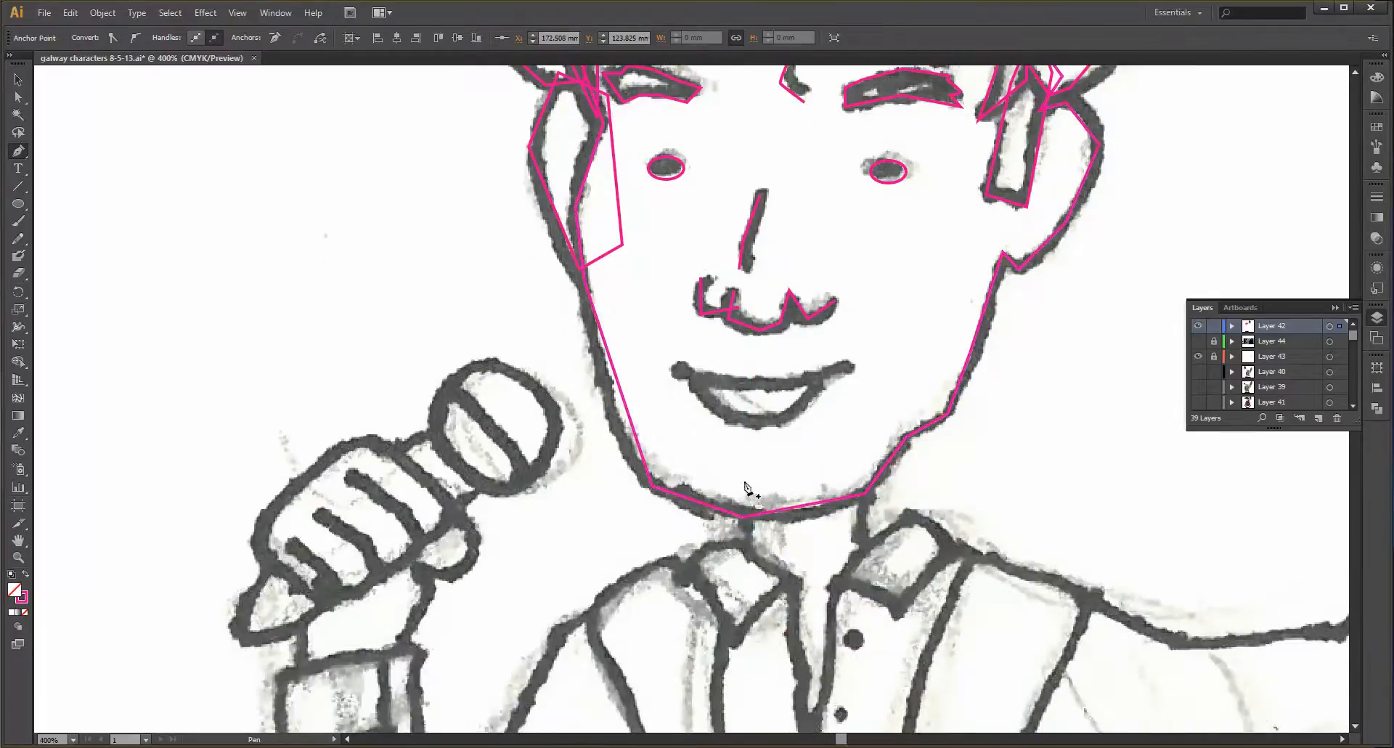
left_click(744, 481)
left_click_drag(744, 548, 773, 599)
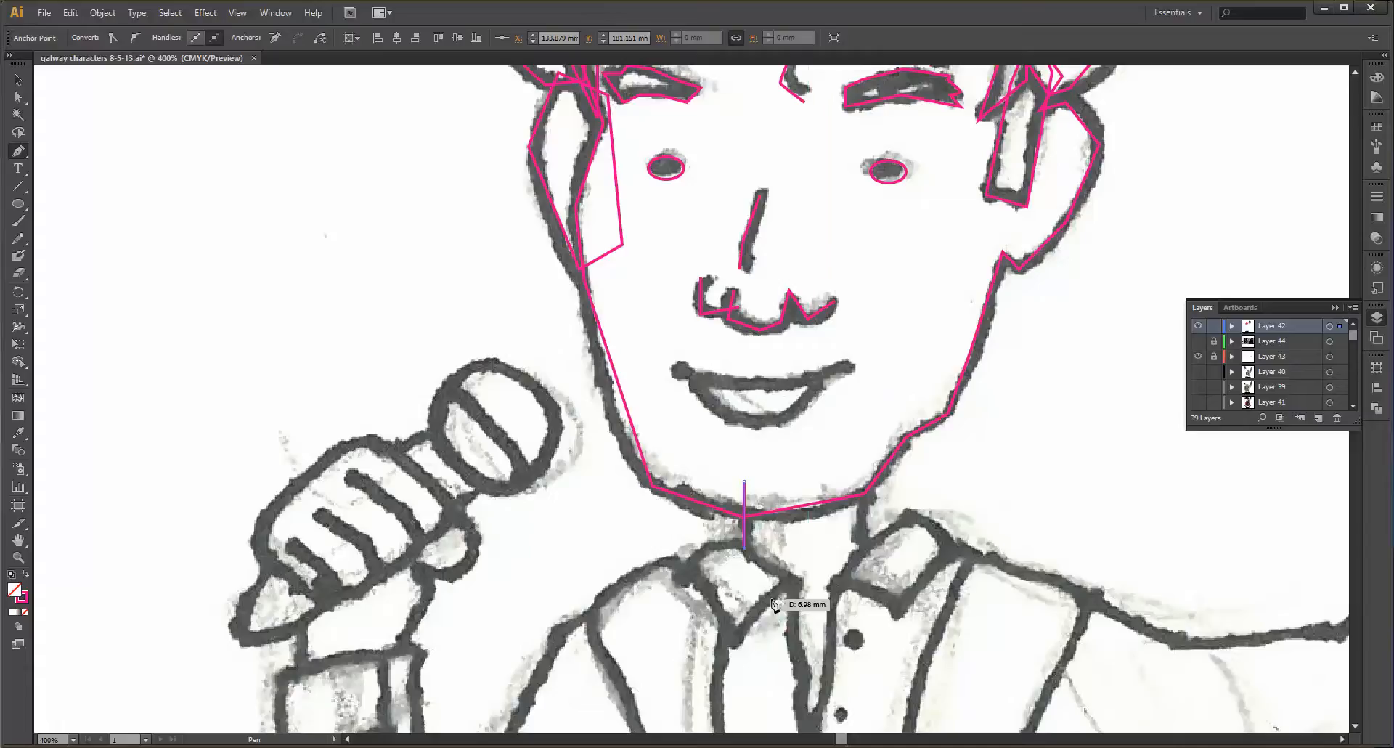
left_click(806, 601)
left_click(864, 549)
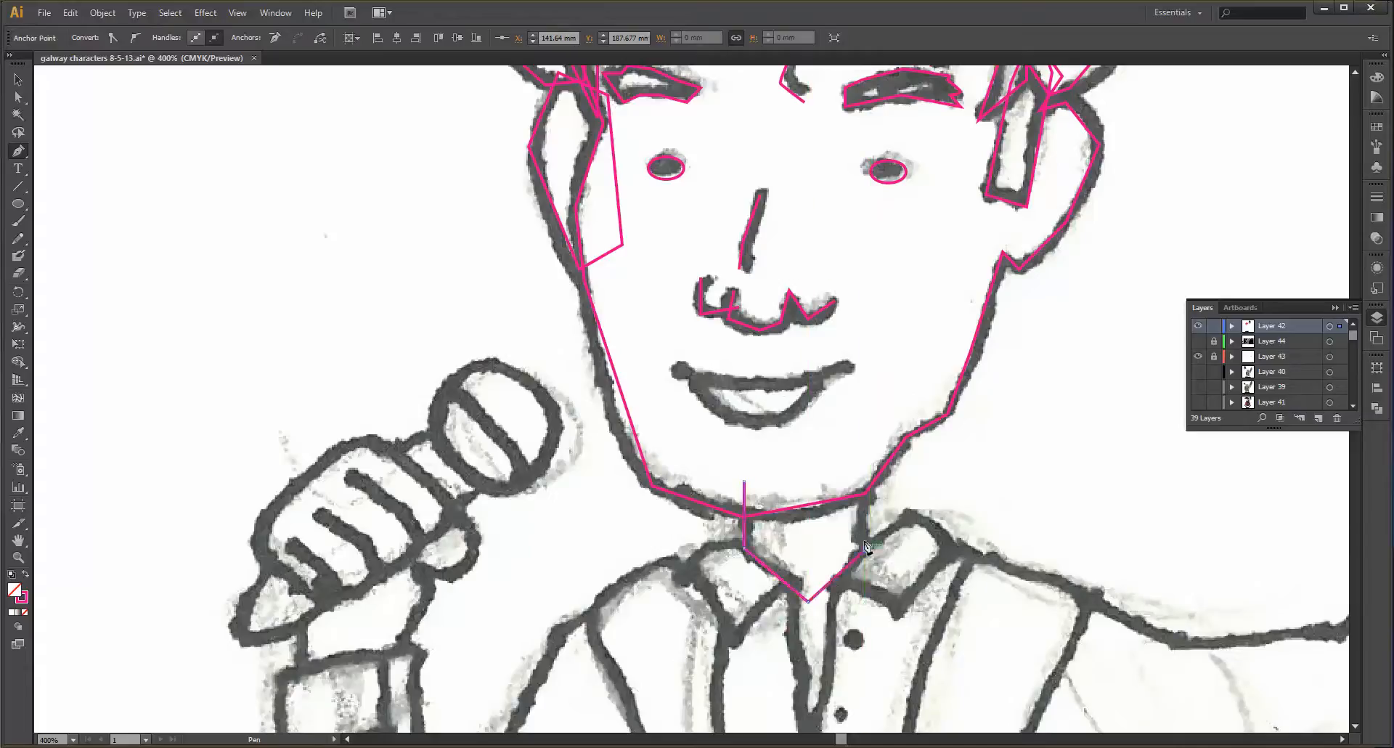
left_click(865, 476)
left_click(745, 481)
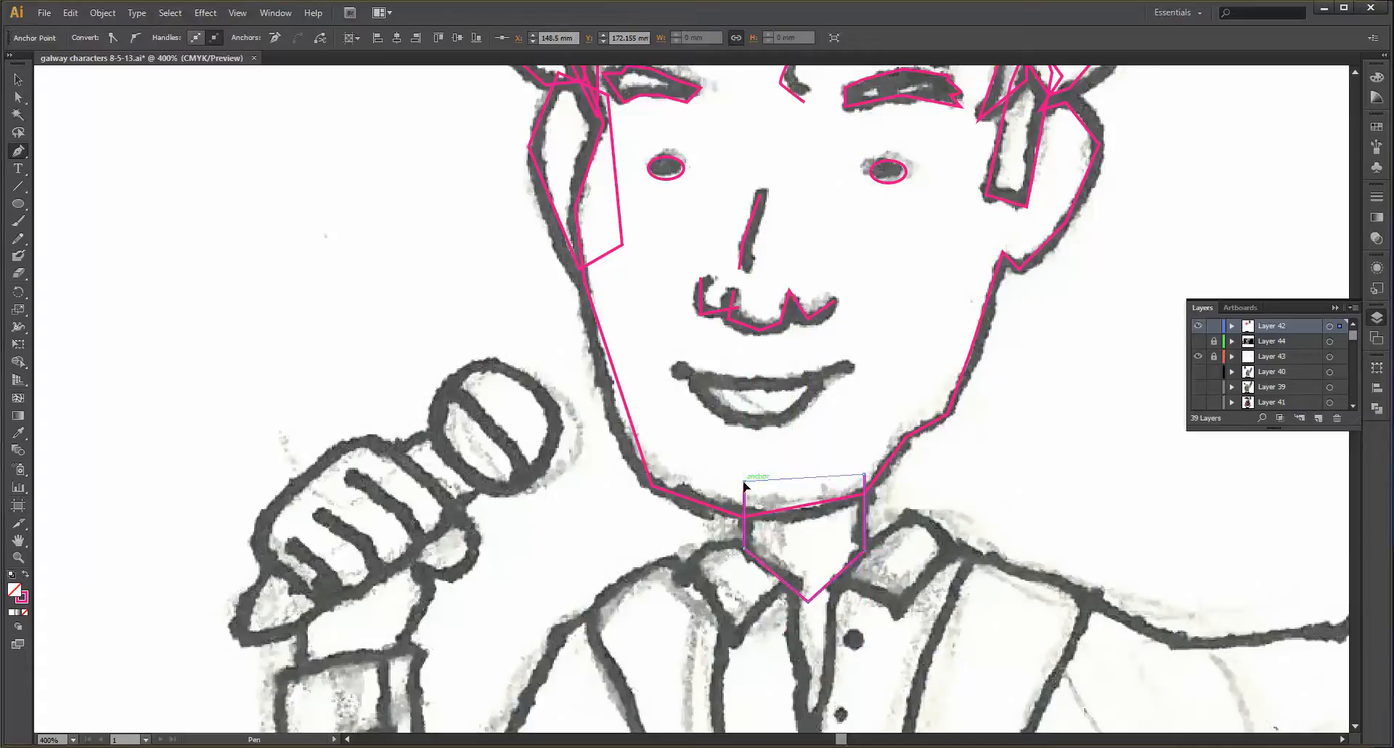
- Trace the outer contour of the smiling mouth as a closed straight-segment path
left_click(675, 375)
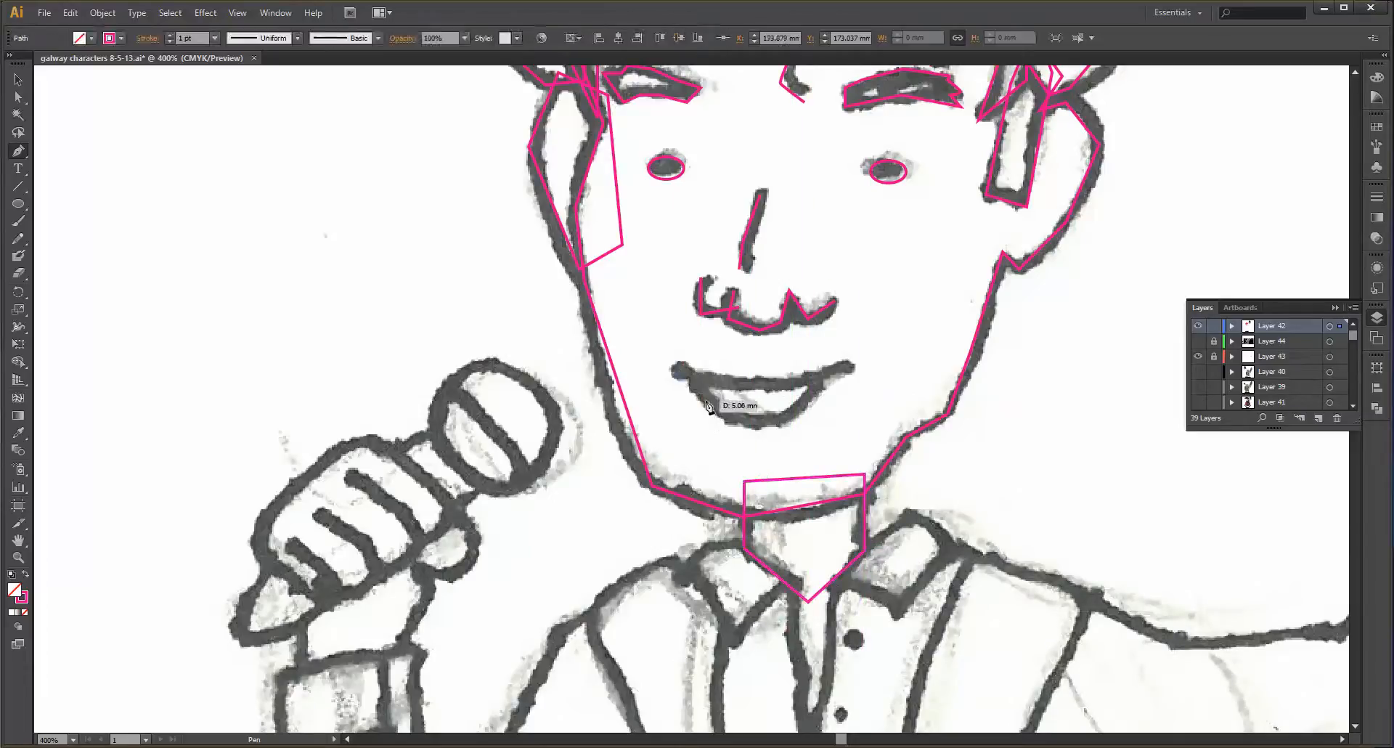
left_click(775, 423)
left_click(851, 369)
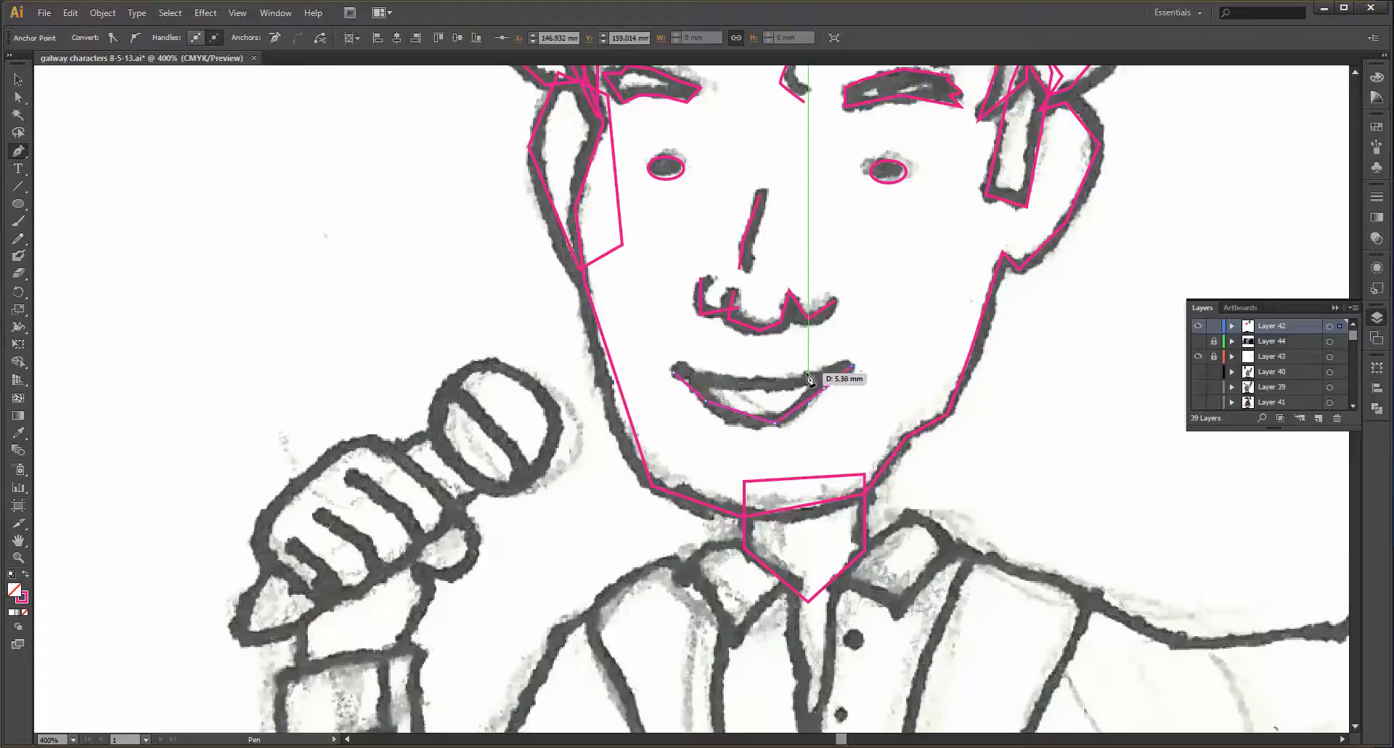
left_click(808, 374)
left_click(744, 376)
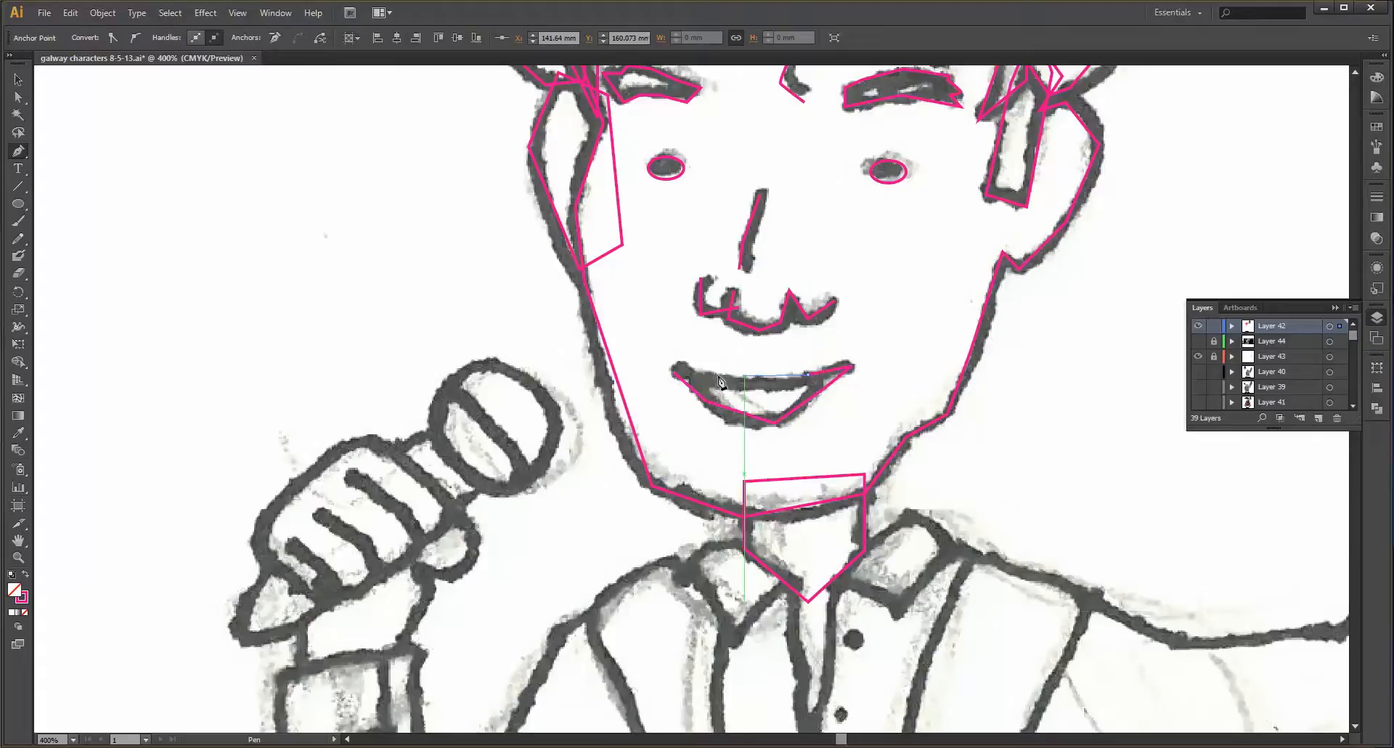
left_click(676, 375)
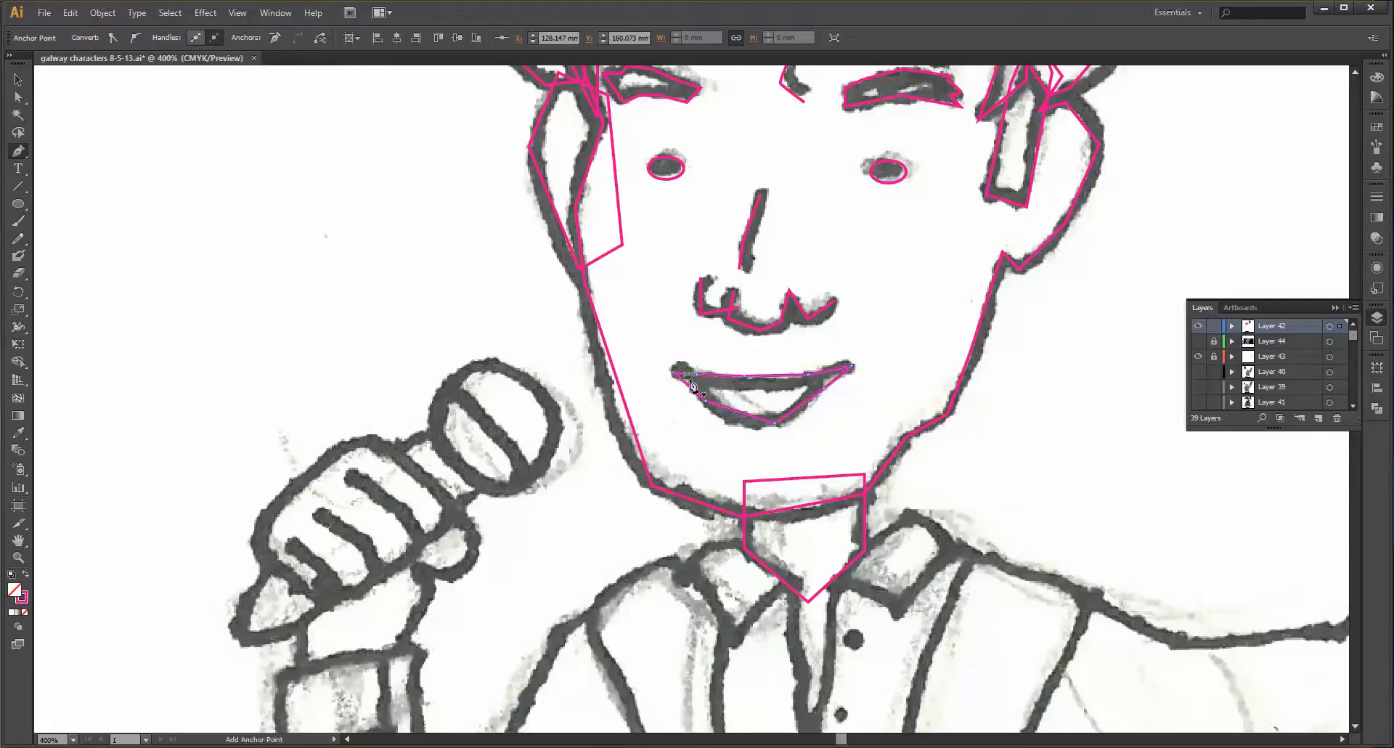
- Trace the pointing-arm-side shirt collar flap as a closed straight-segment path overlapping the neck shape
scroll(846, 392, "down", 5)
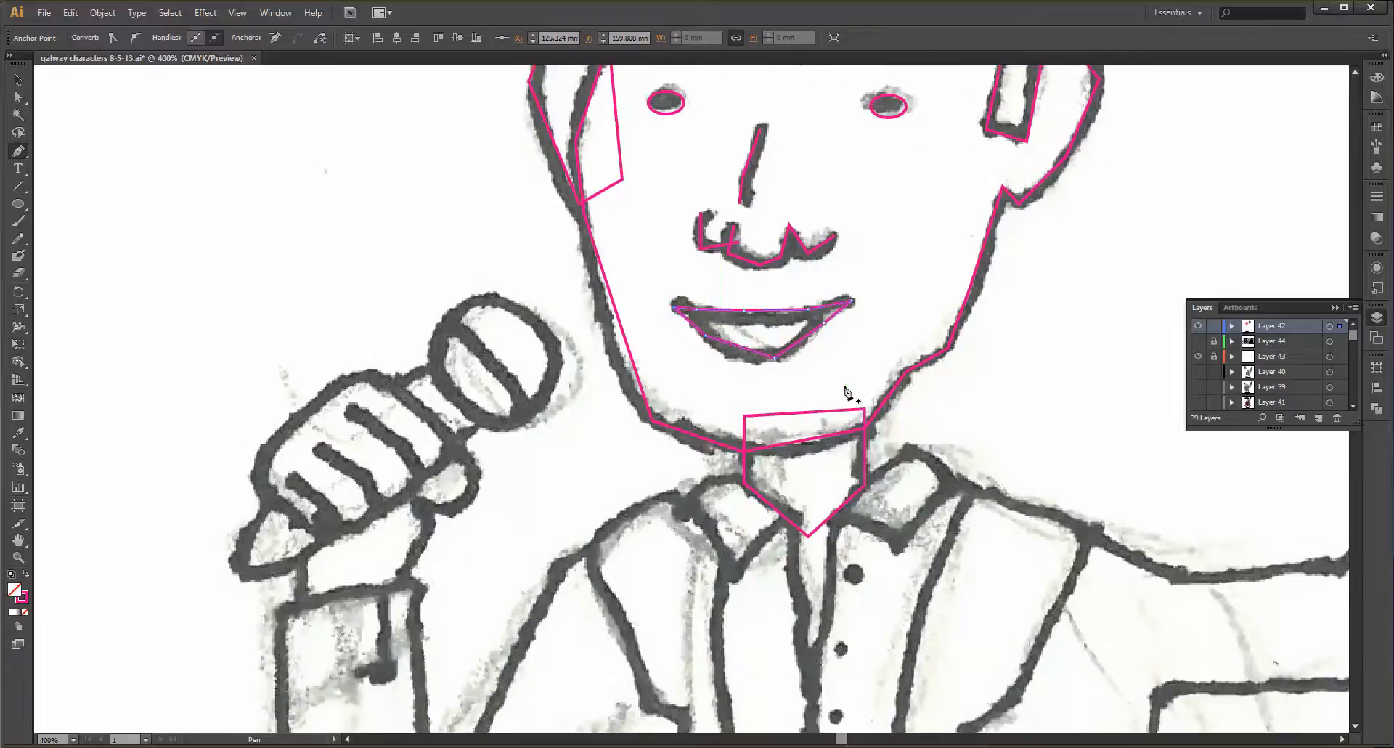
scroll(842, 432, "down", 3)
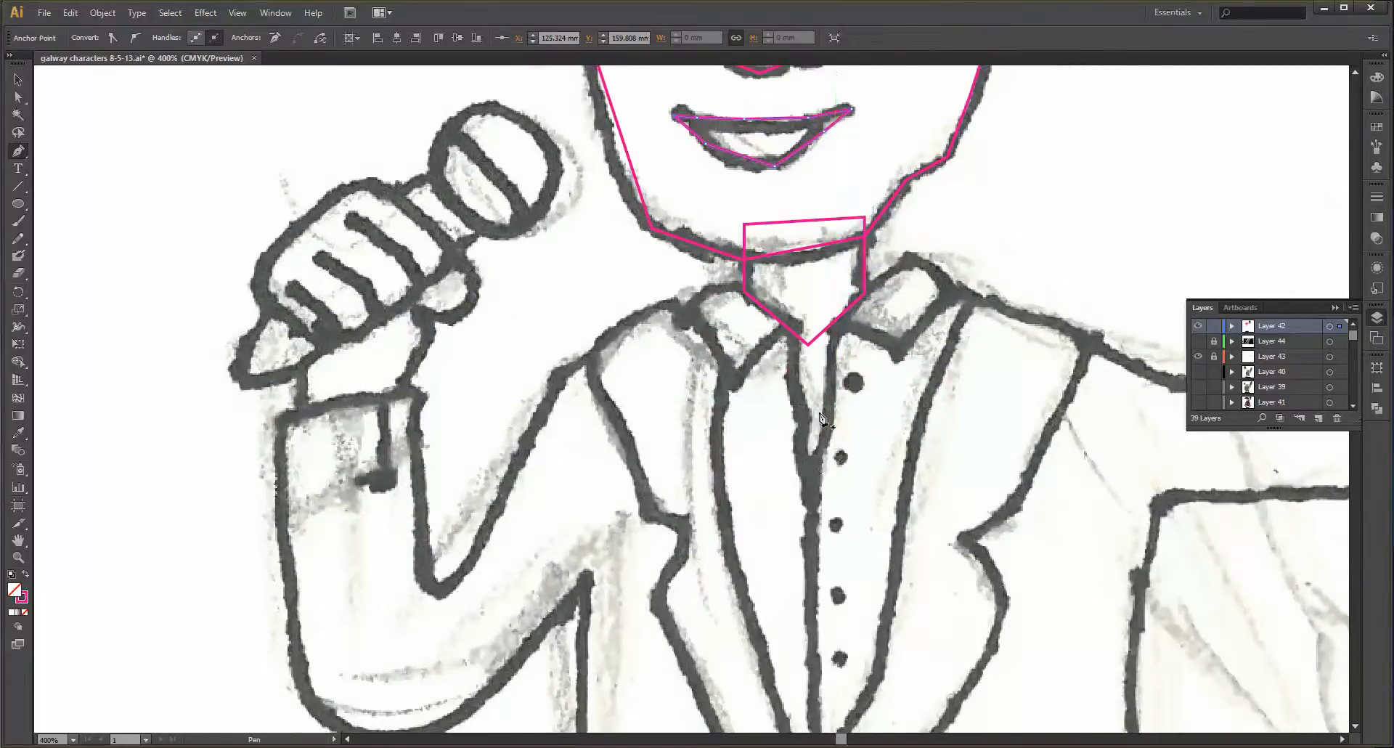
left_click(818, 314)
left_click(897, 357)
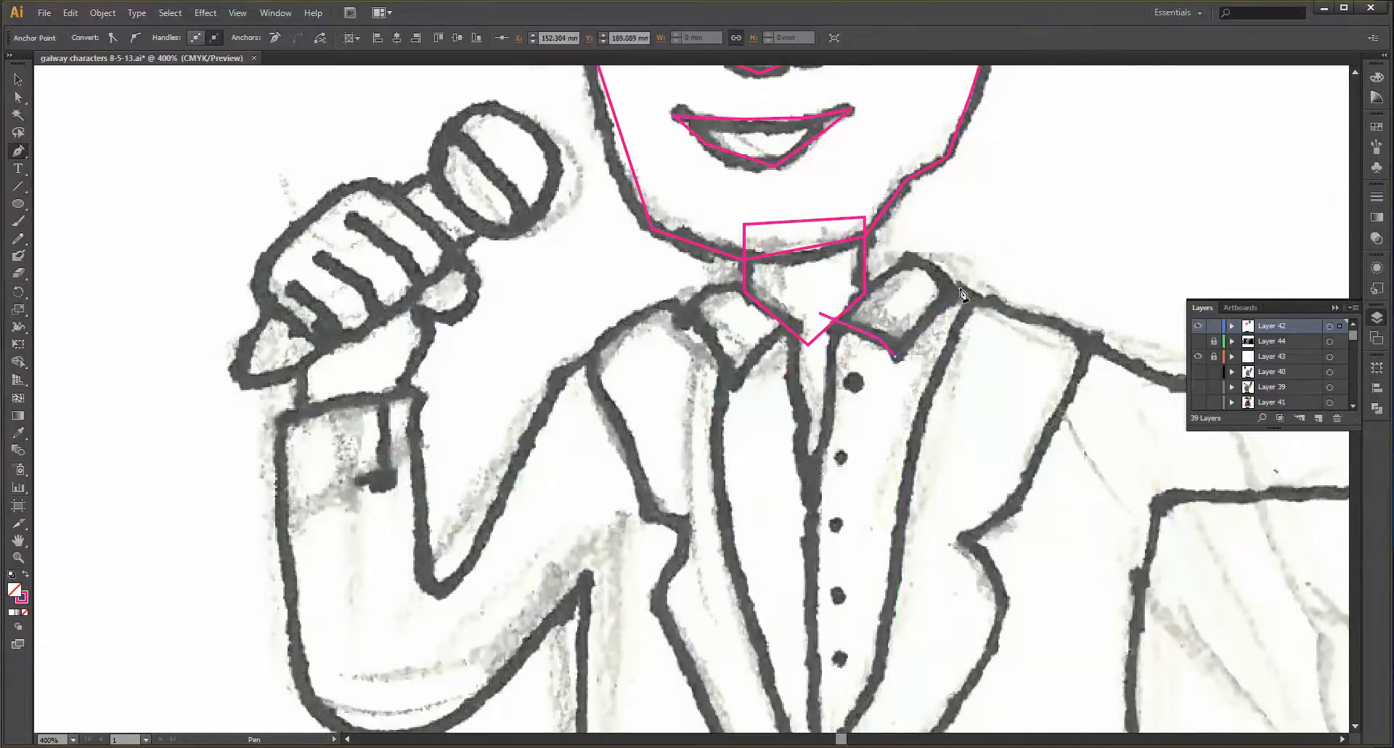
left_click(913, 259)
left_click(887, 350)
scroll(887, 351, "down", 1)
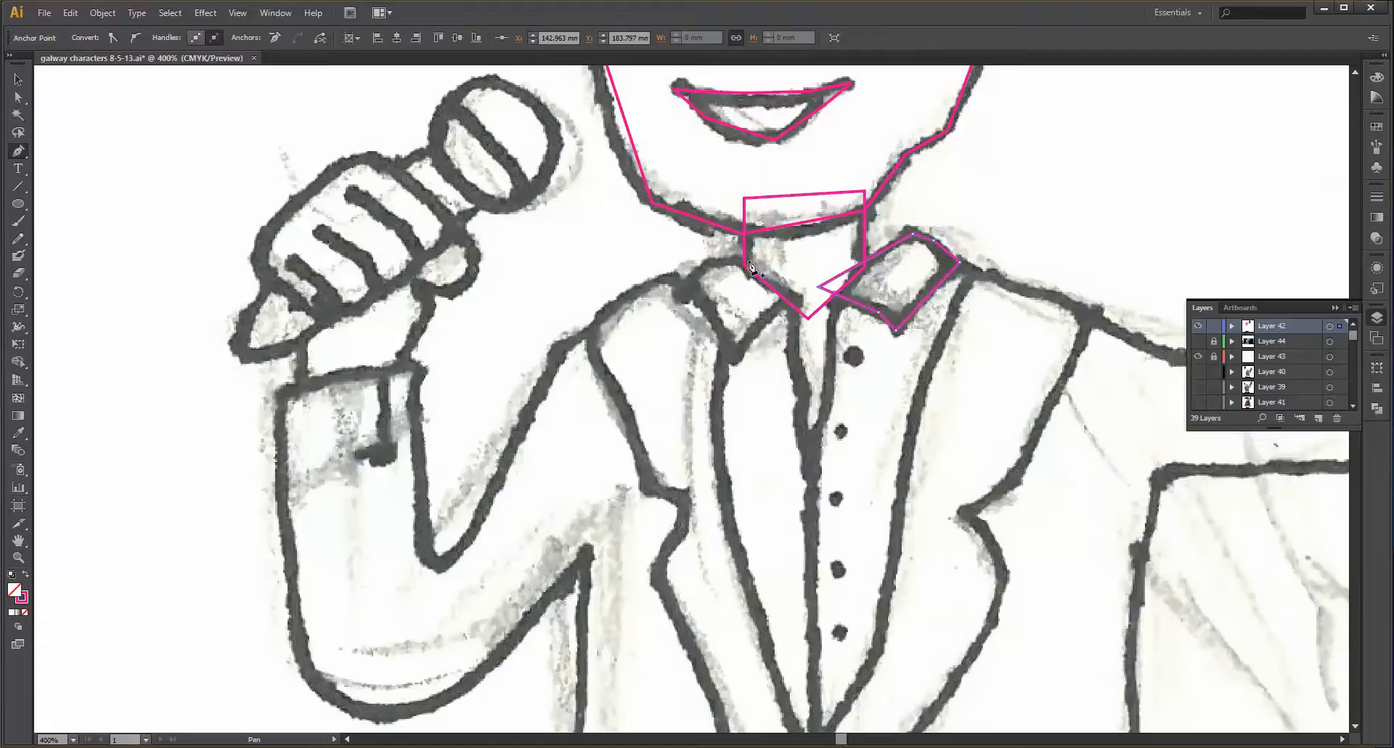
- Trace the microphone-side shirt collar flap as a closed straight-segment path from the neck edge around its lower tip
left_click(749, 261)
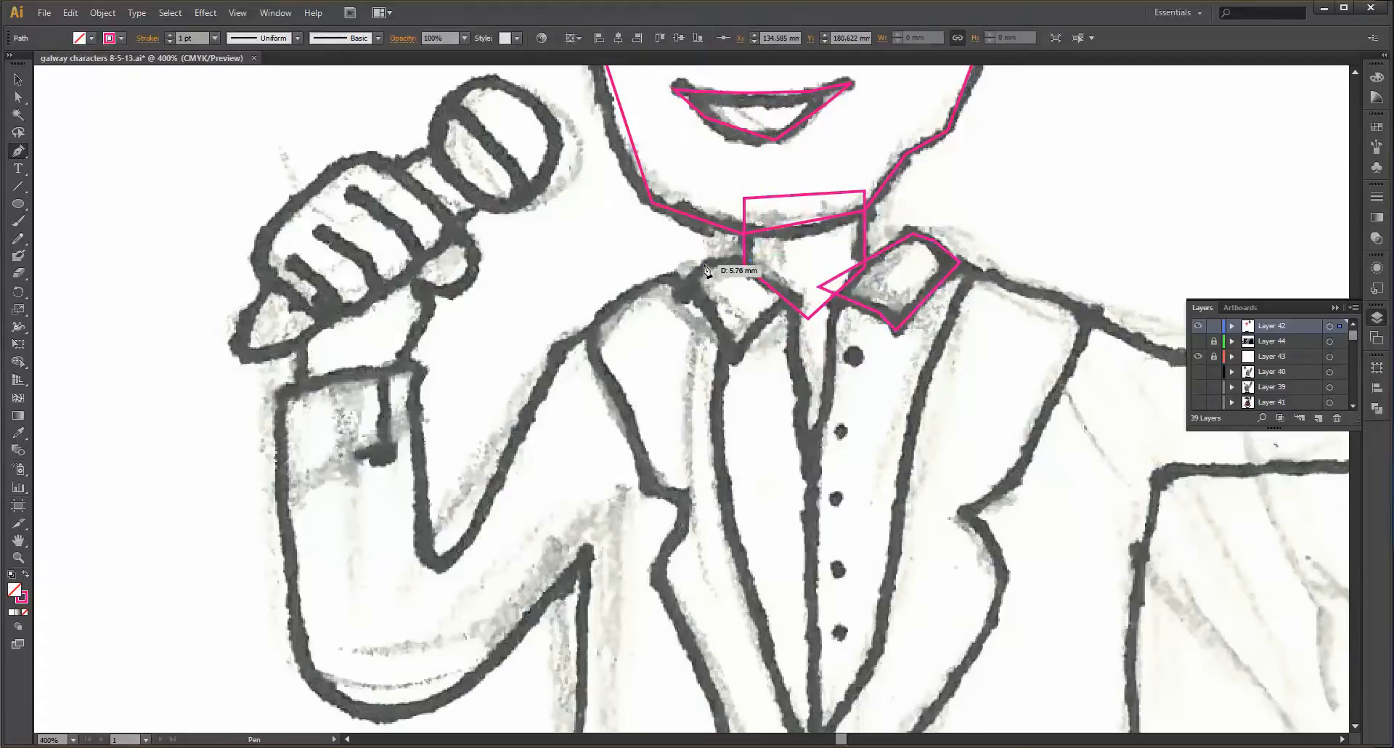
left_click(704, 264)
left_click(680, 286)
left_click(736, 363)
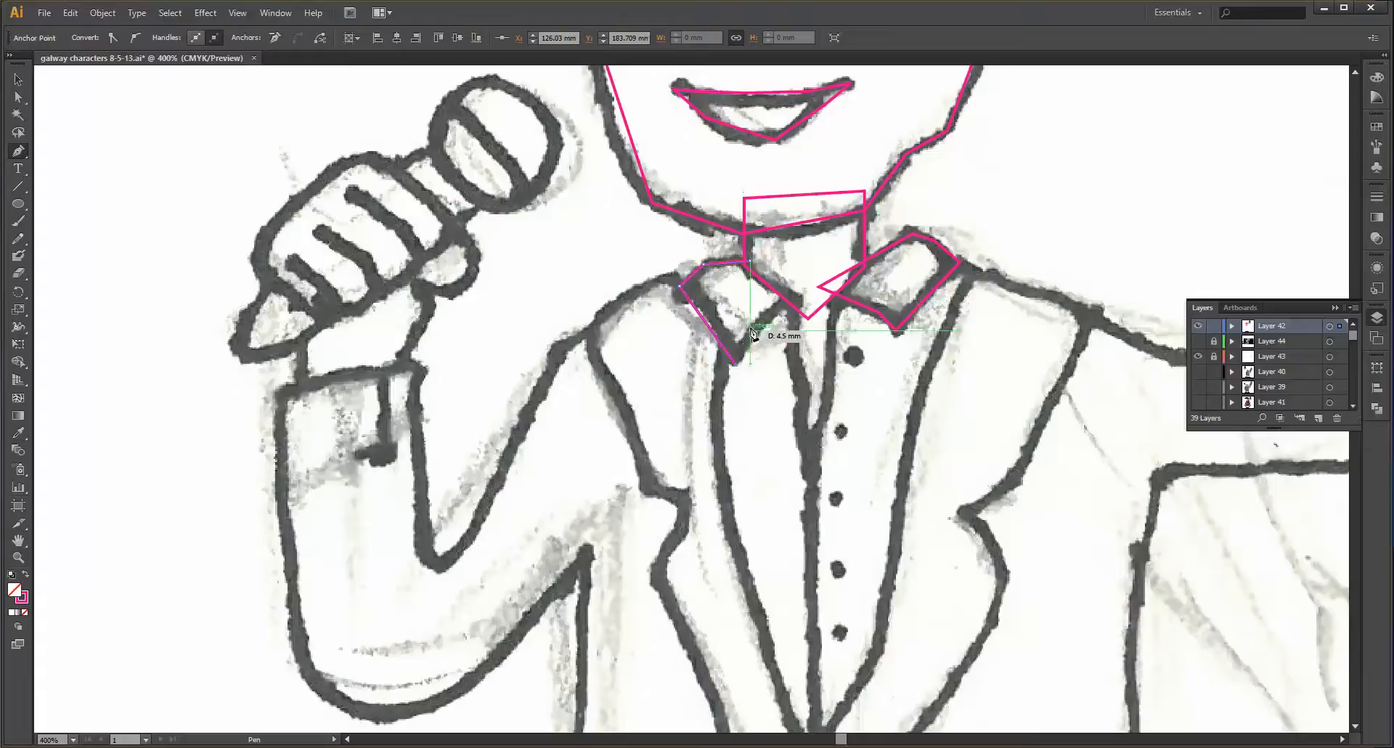
left_click(761, 314)
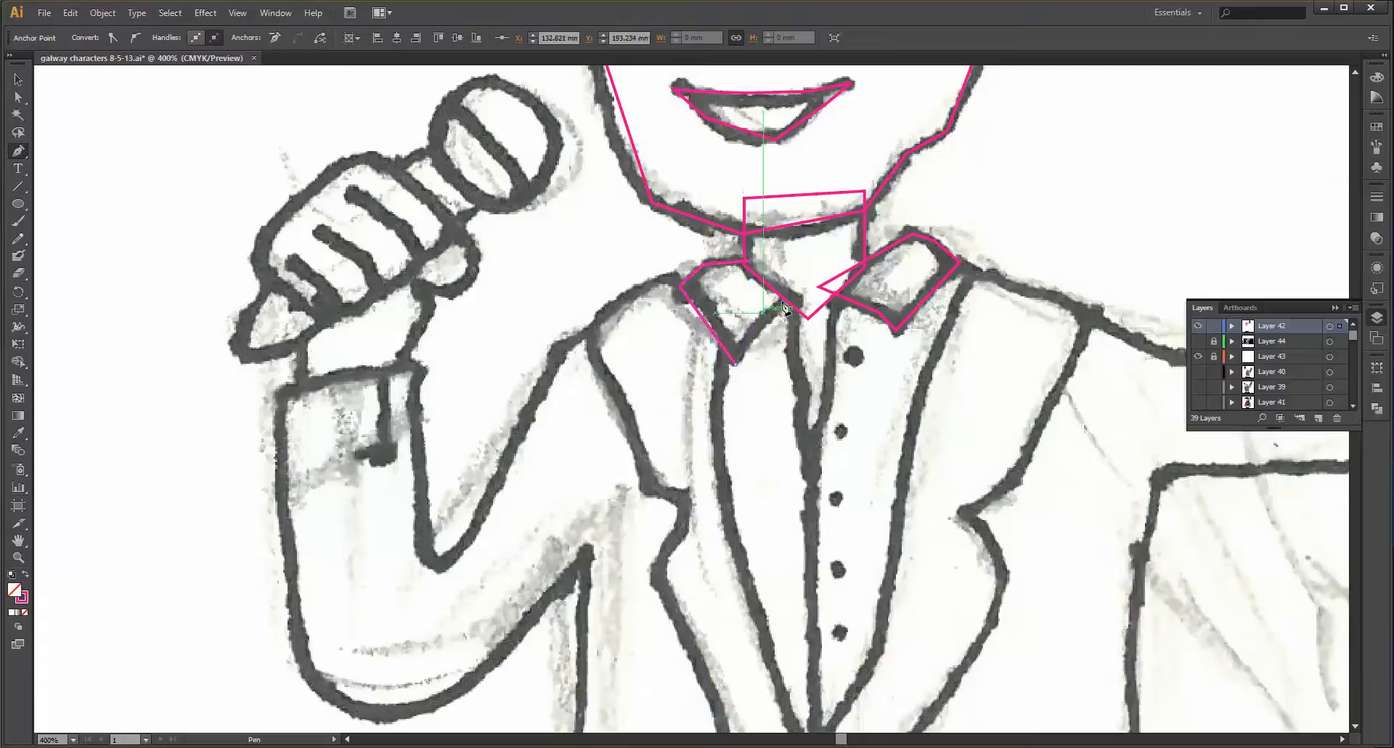
left_click(750, 261)
- Start the pointing-arm-side jacket lapel path beside the collar, tracing its inner edge down to the point above the top jacket button
scroll(873, 300, "down", 3)
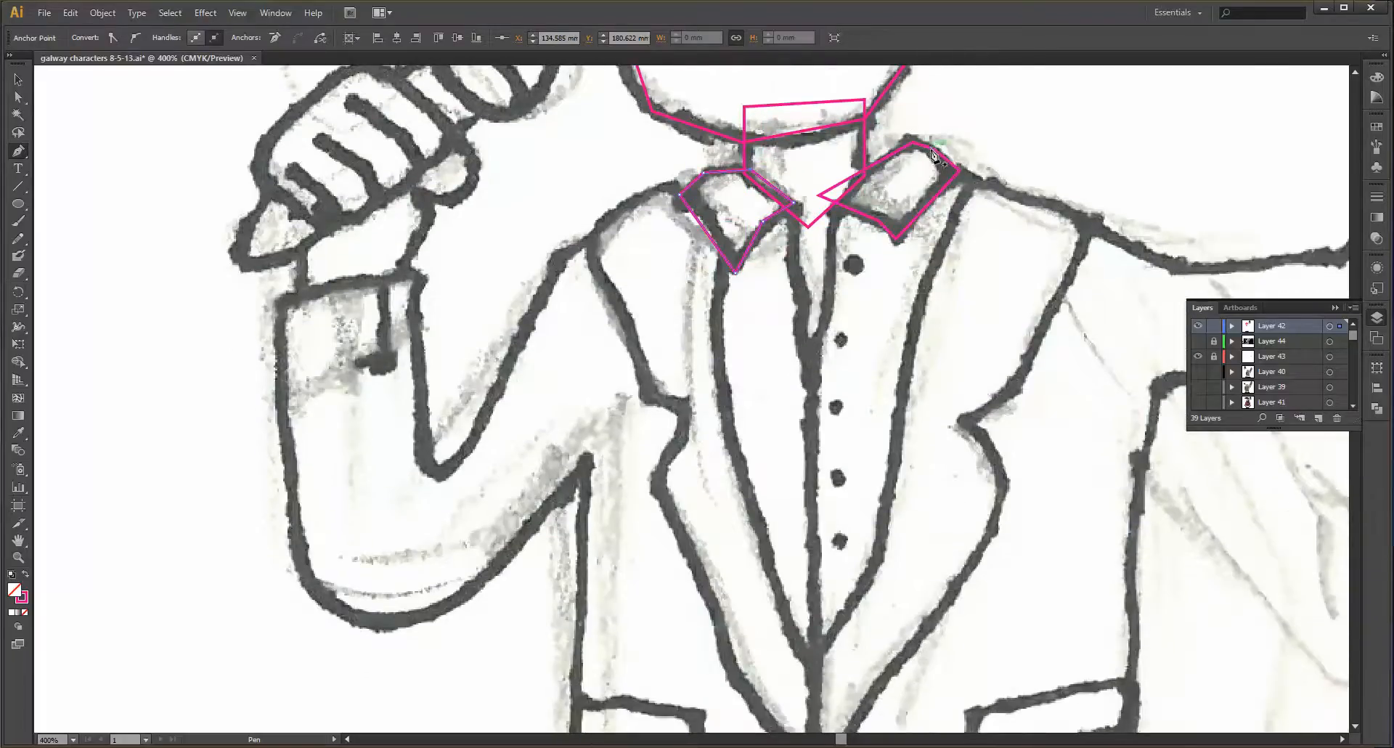
left_click(974, 182)
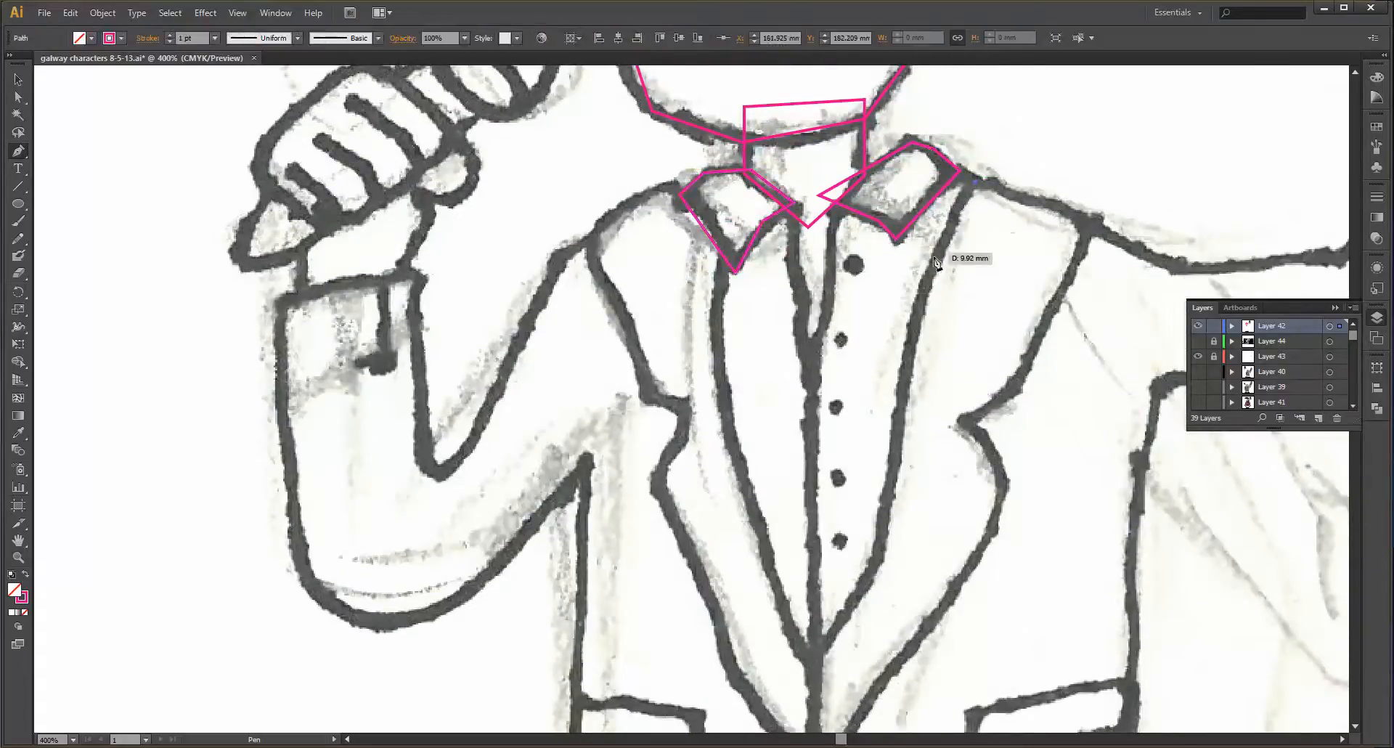
left_click(920, 298)
scroll(900, 451, "down", 2)
left_click(893, 458)
left_click(865, 539)
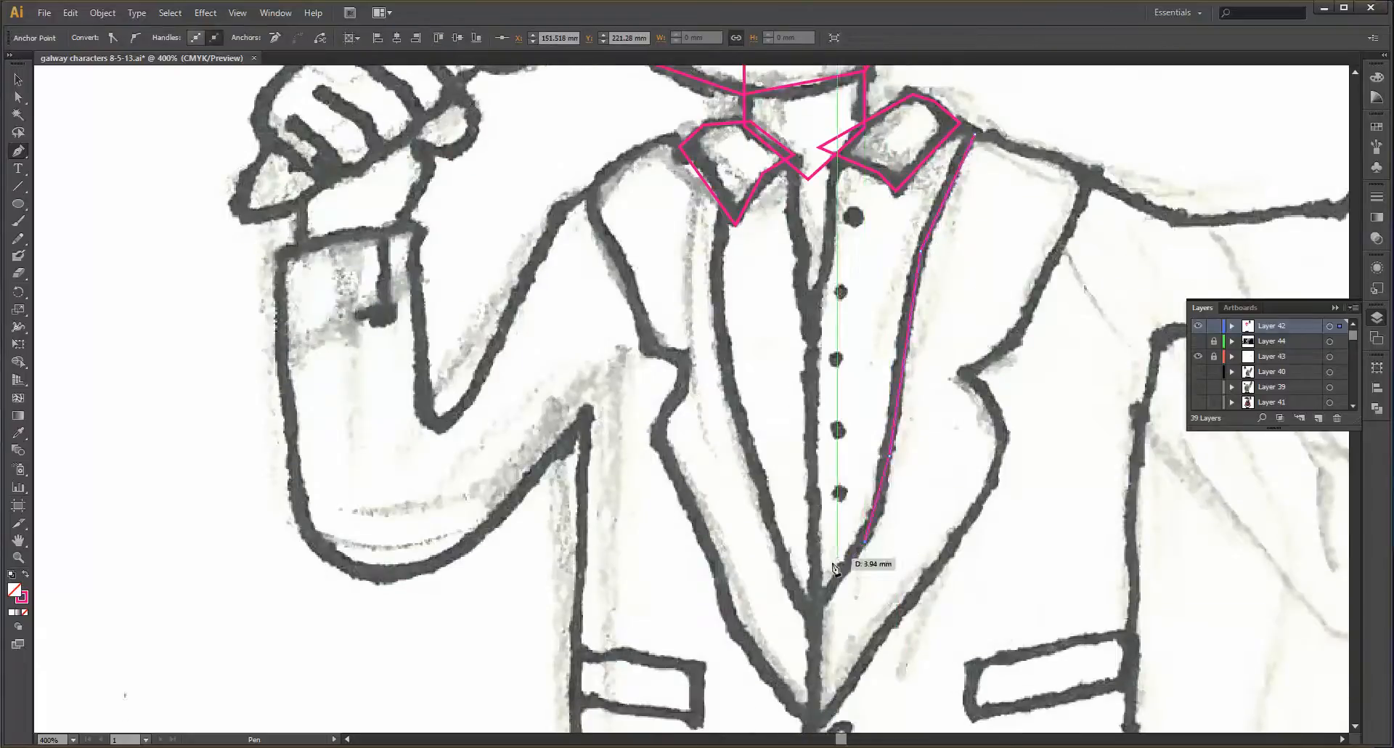
left_click(818, 599)
scroll(818, 652, "down", 1)
scroll(817, 651, "down", 2)
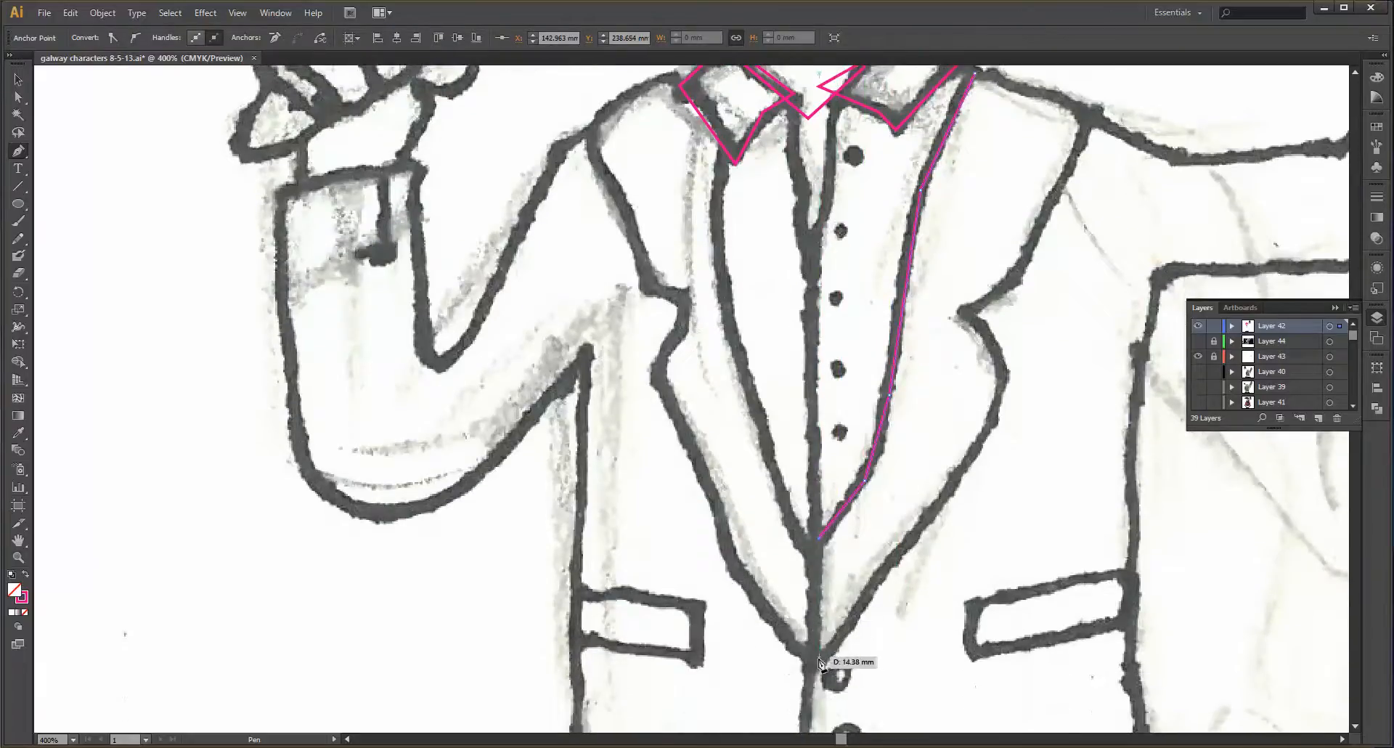
- Continue the lapel path up its outer edge, around the notch and across the shoulder, closing it at its starting anchor beside the collar
left_click(904, 540)
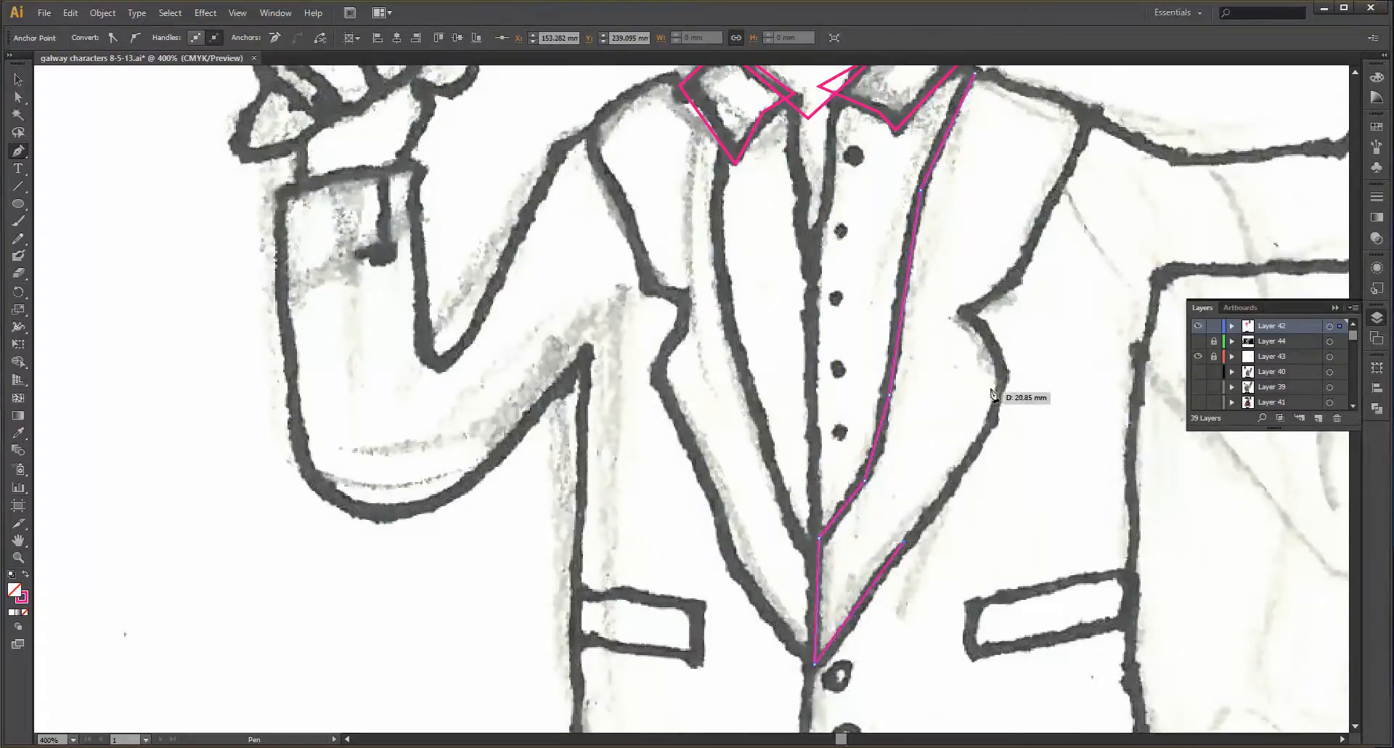
left_click(1002, 376)
left_click(1022, 274)
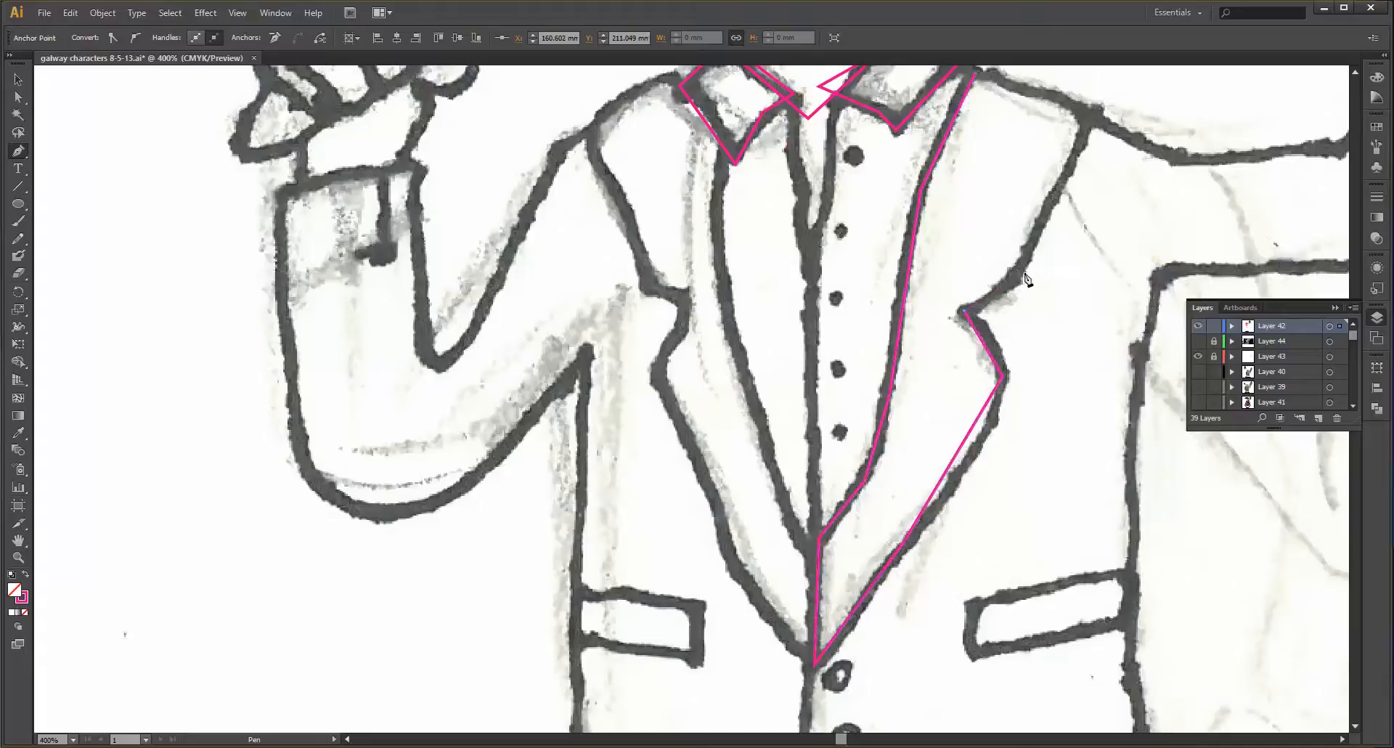
left_click(1083, 120)
scroll(1084, 125, "up", 1)
scroll(1084, 125, "up", 1)
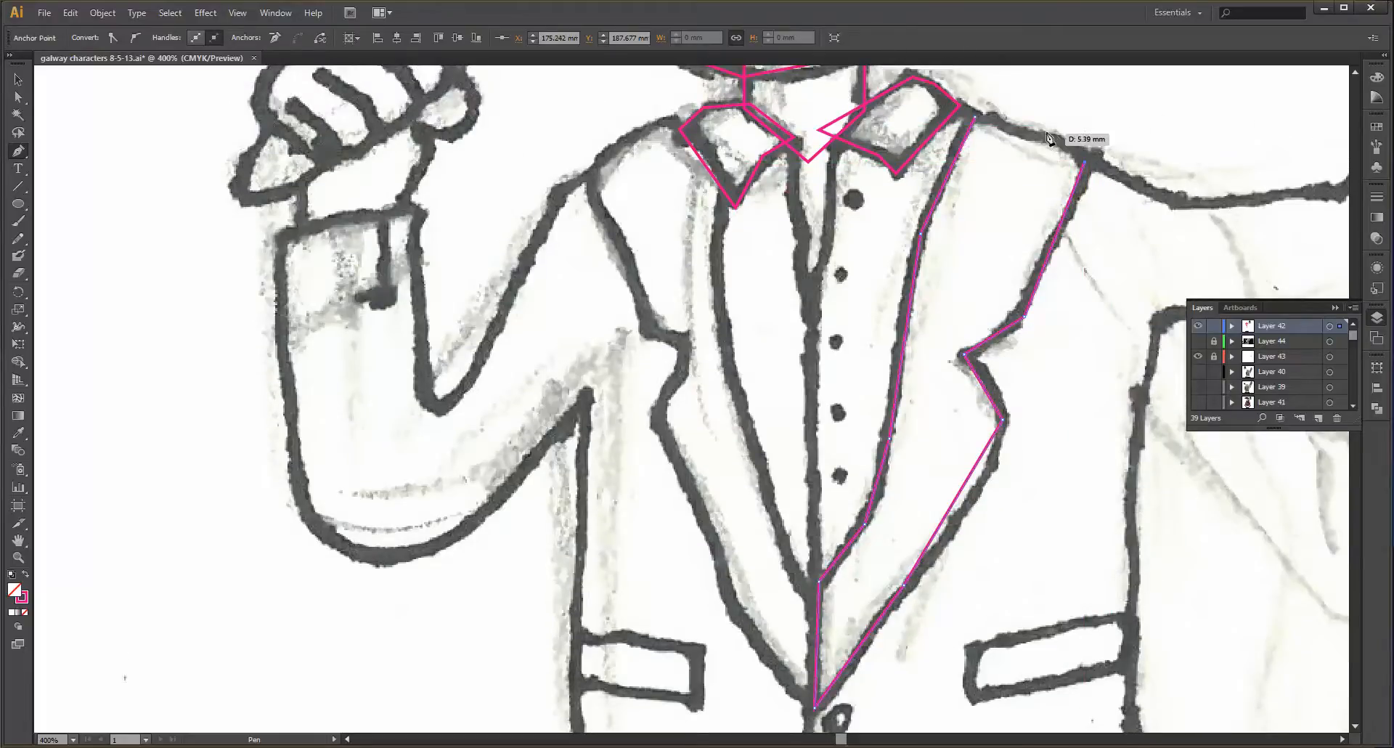
left_click(1058, 136)
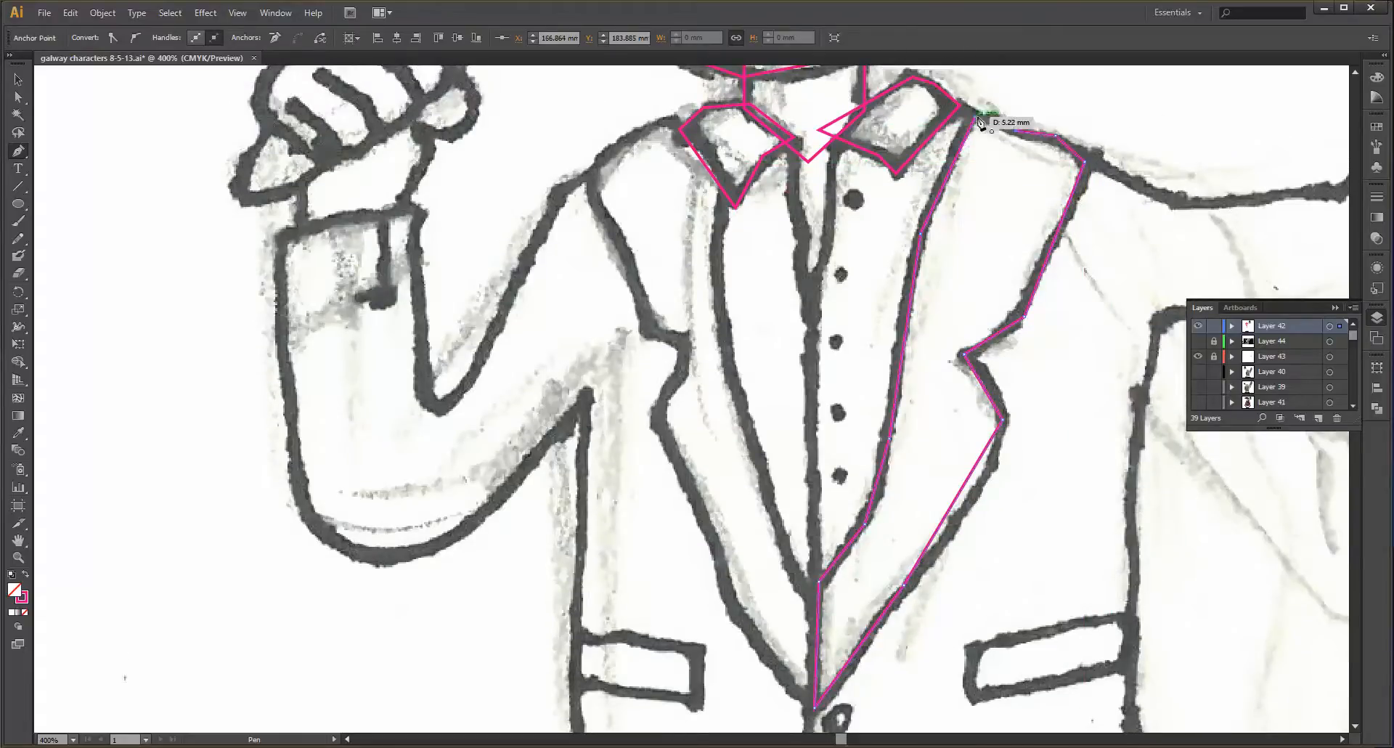
scroll(972, 265, "down", 1)
scroll(750, 272, "up", 1)
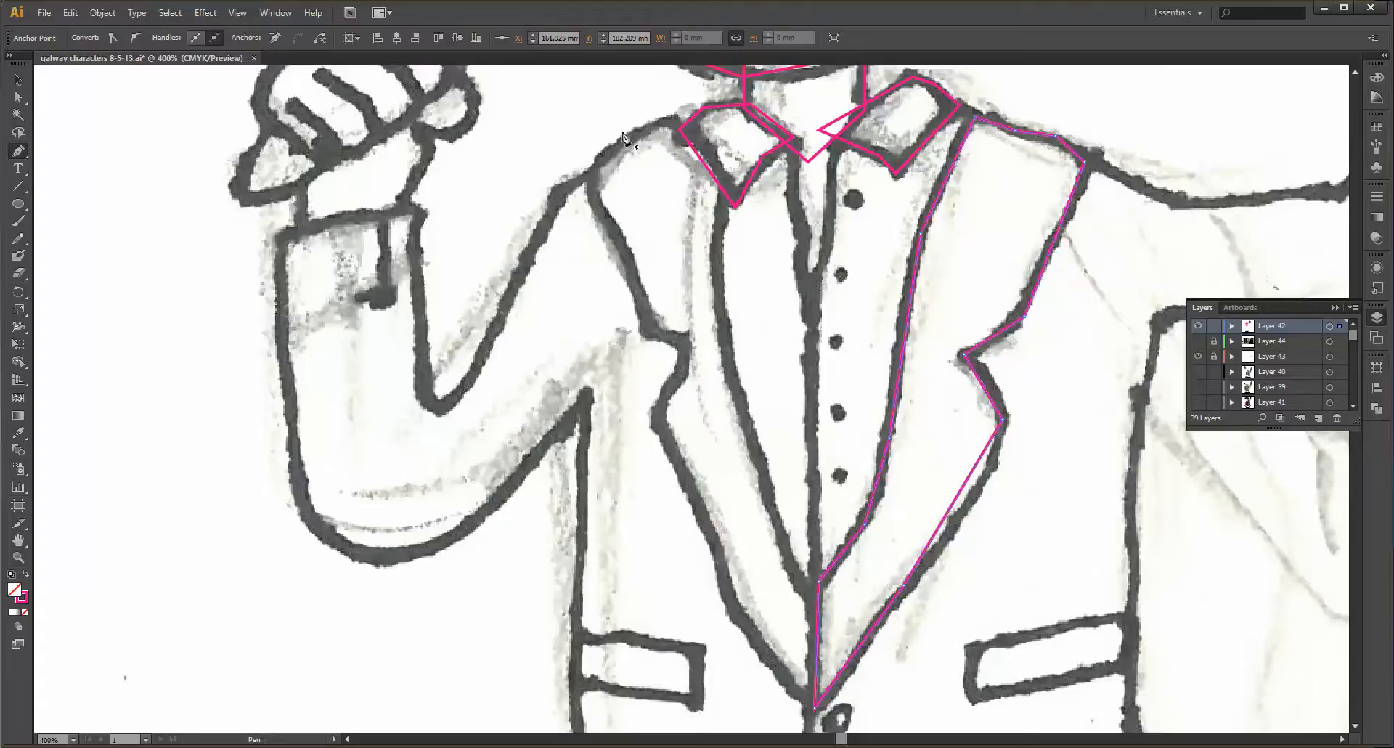
- Trace the microphone-side lapel's outer edge from the collar over the shoulder, around the notch and down to the other lapel's lower point
left_click(674, 119)
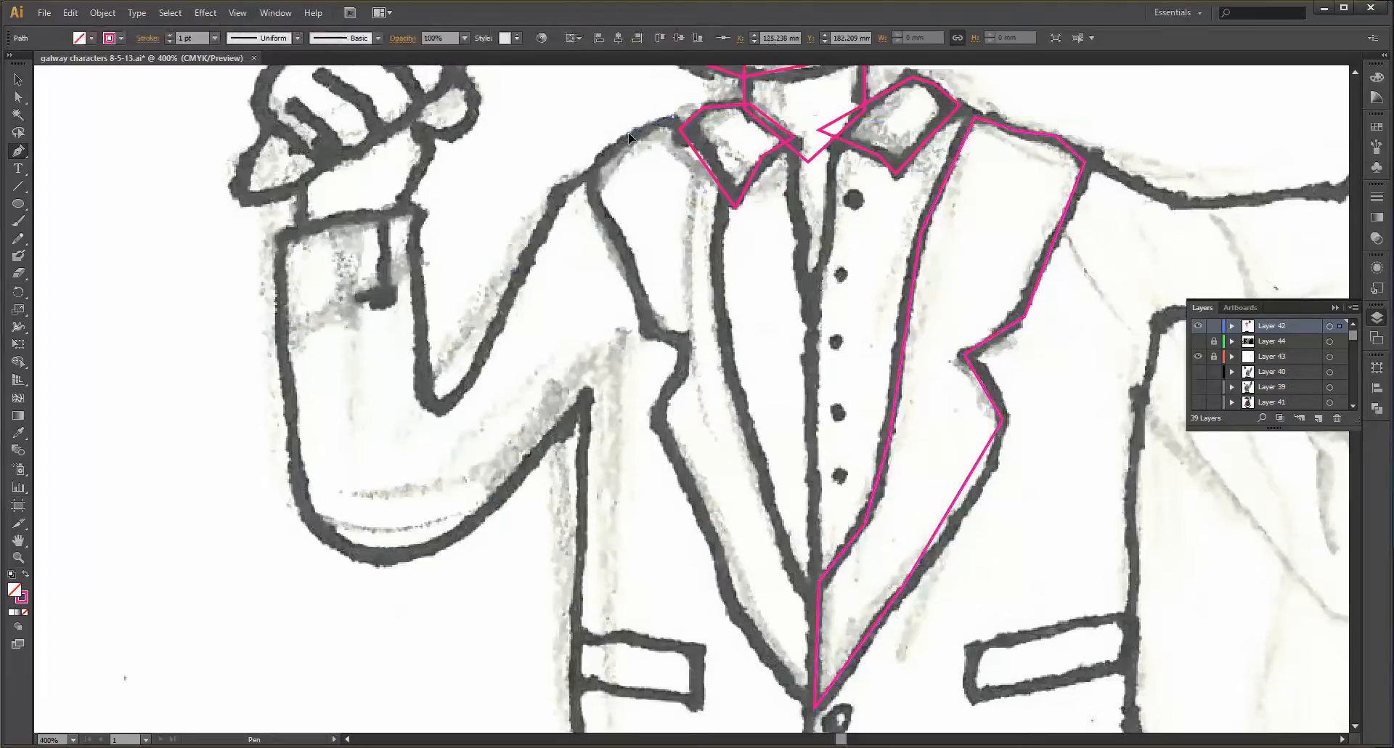
left_click(594, 172)
left_click(626, 249)
left_click(646, 330)
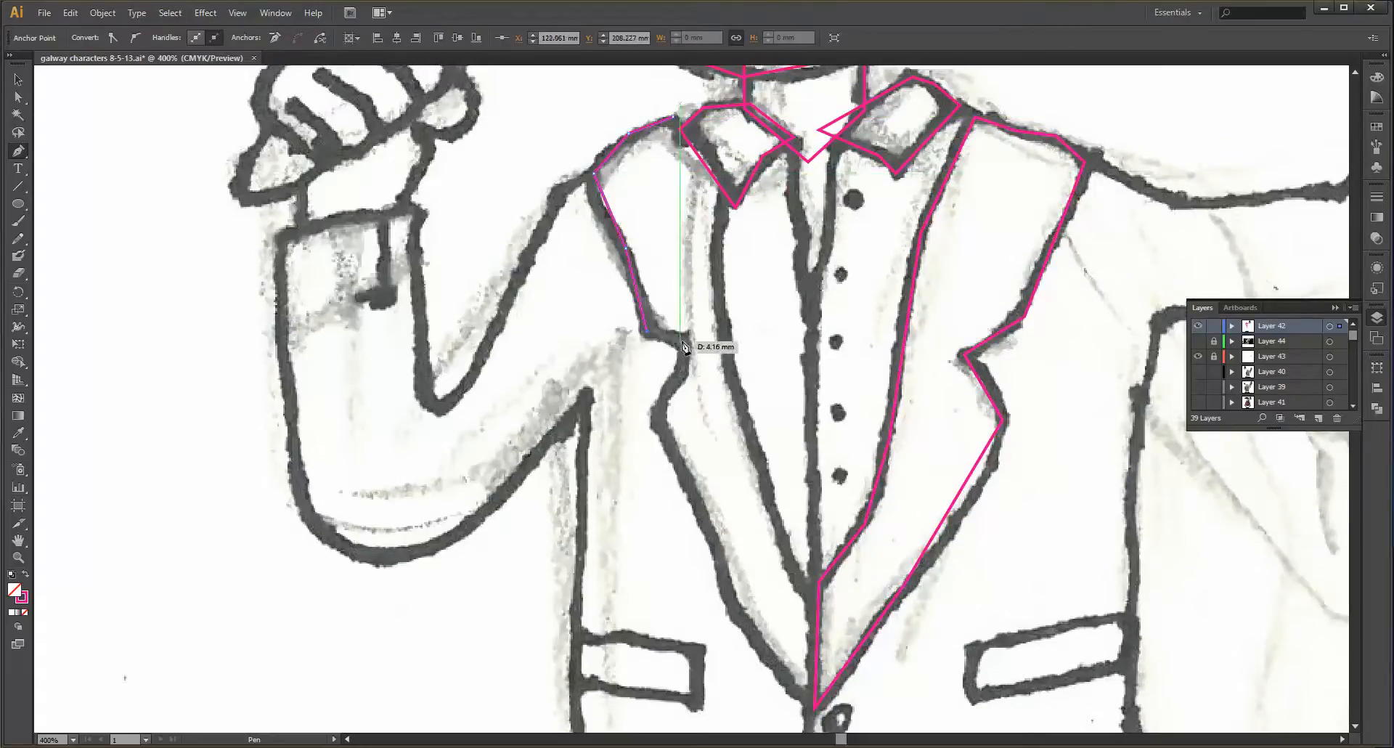
left_click(682, 341)
left_click(655, 412)
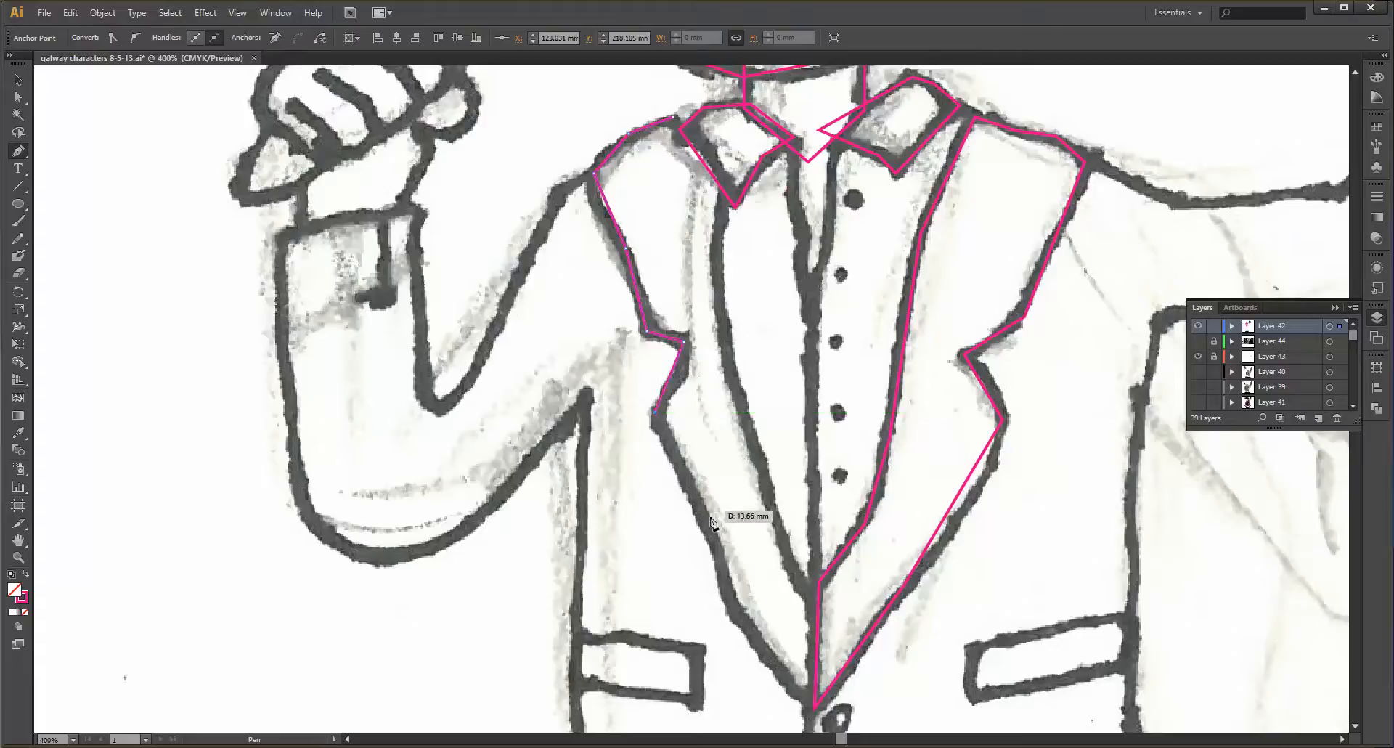
left_click(715, 559)
left_click(742, 617)
scroll(803, 661, "down", 2)
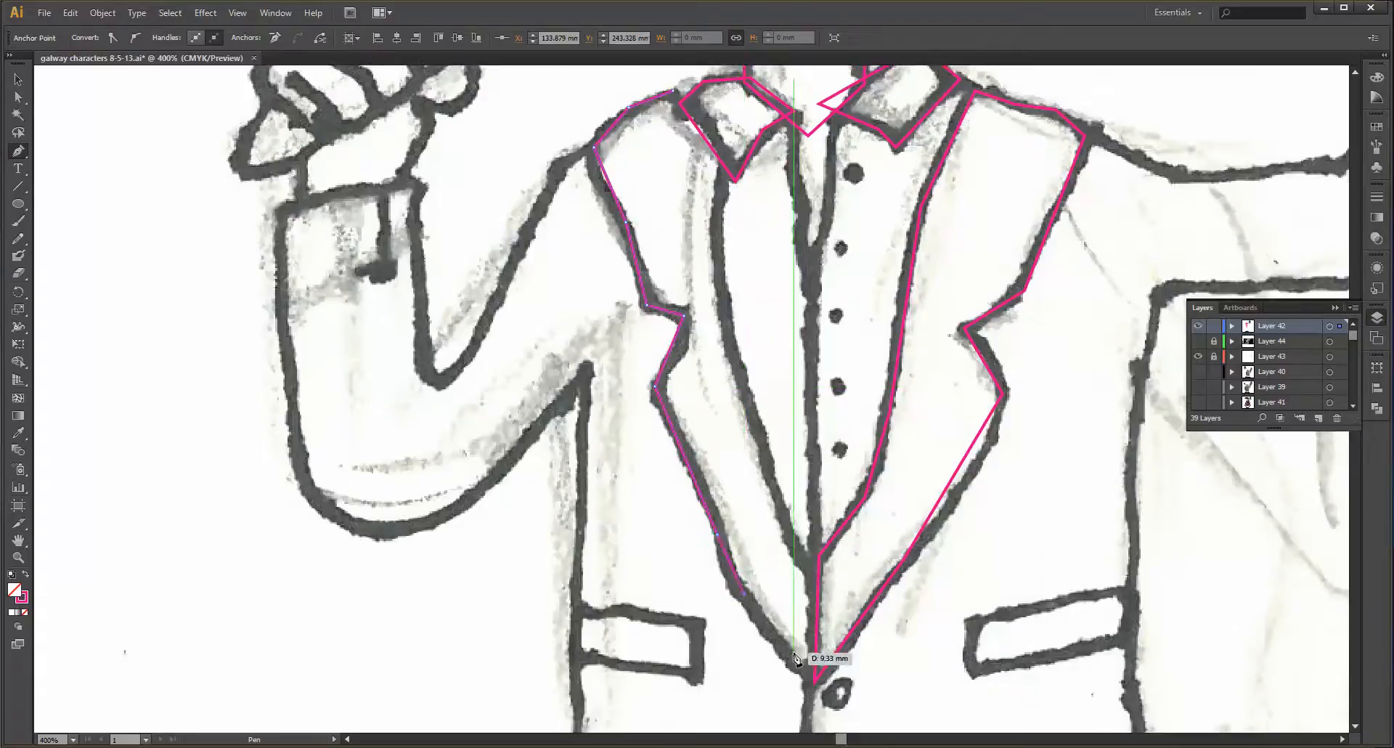
left_click(814, 670)
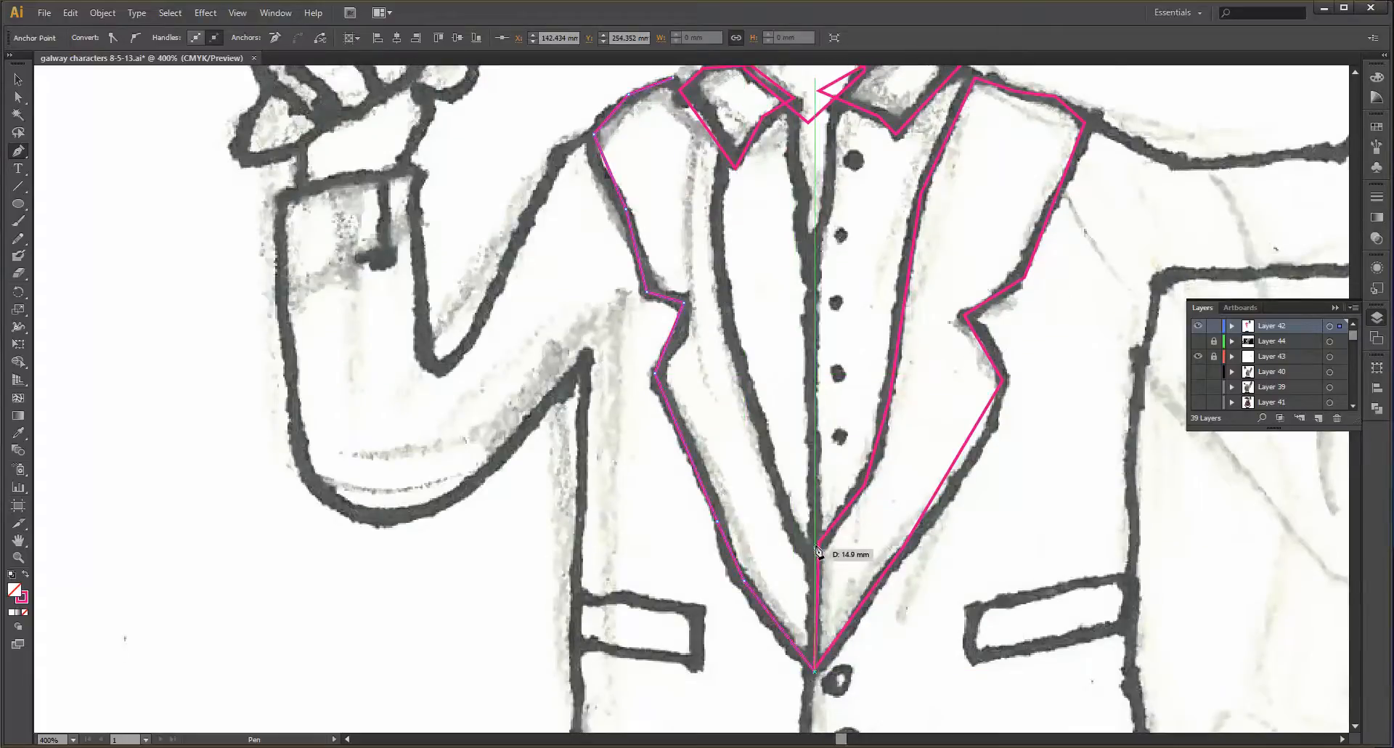
- Continue the microphone-side lapel path up its inner edge to the collar tip and close it at its starting anchor
left_click(816, 543)
left_click(776, 465)
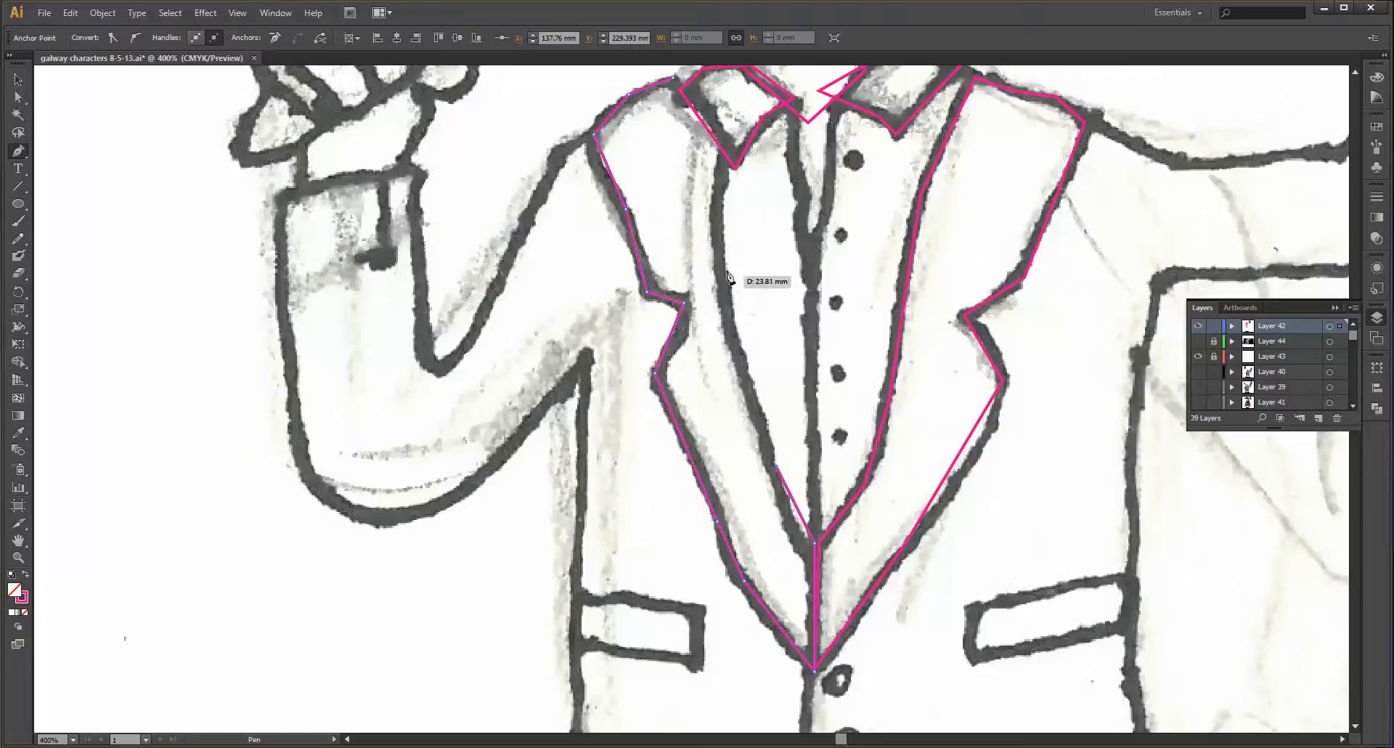
left_click(726, 258)
left_click(732, 150)
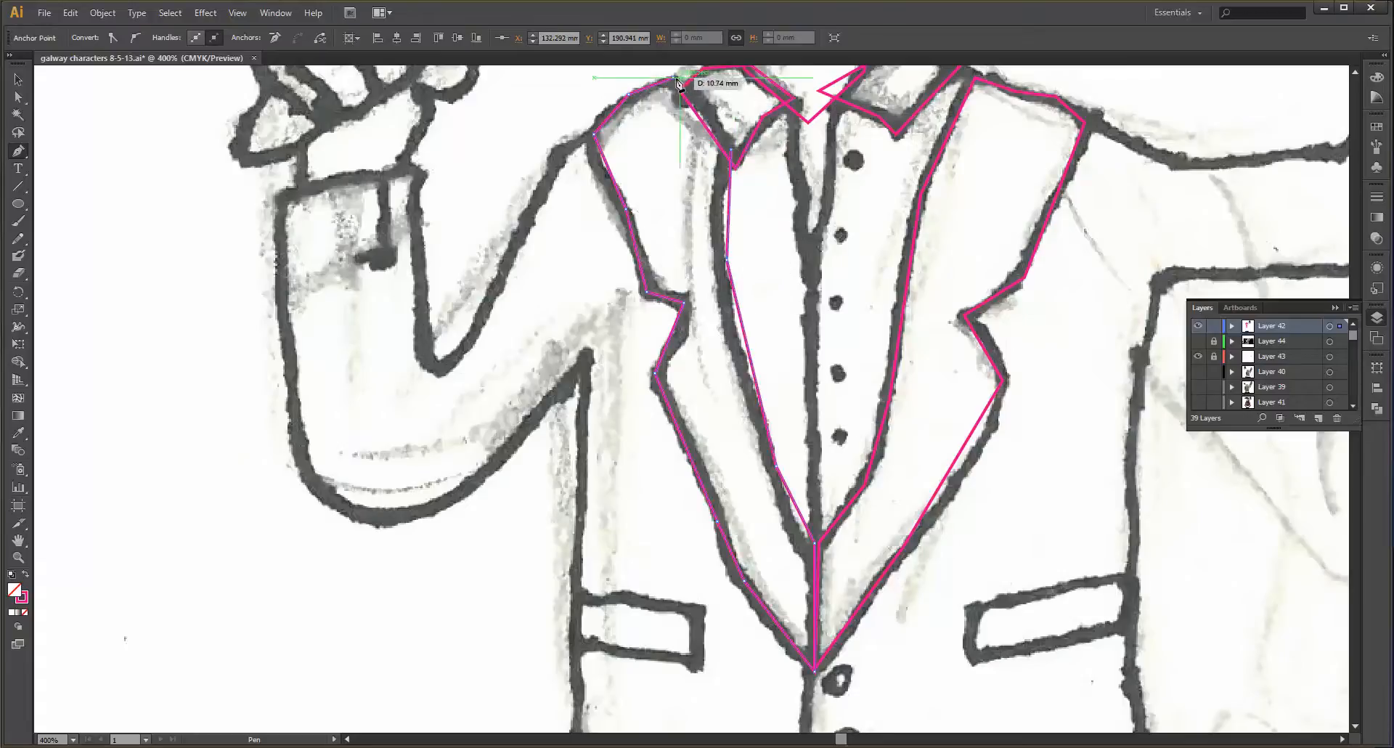
left_click(679, 83)
- Start the pointing-arm-side jacket outline inside the lapel's shoulder corner, tracing the sleeve's upper edge and around the notched cuff
scroll(806, 182, "down", 1)
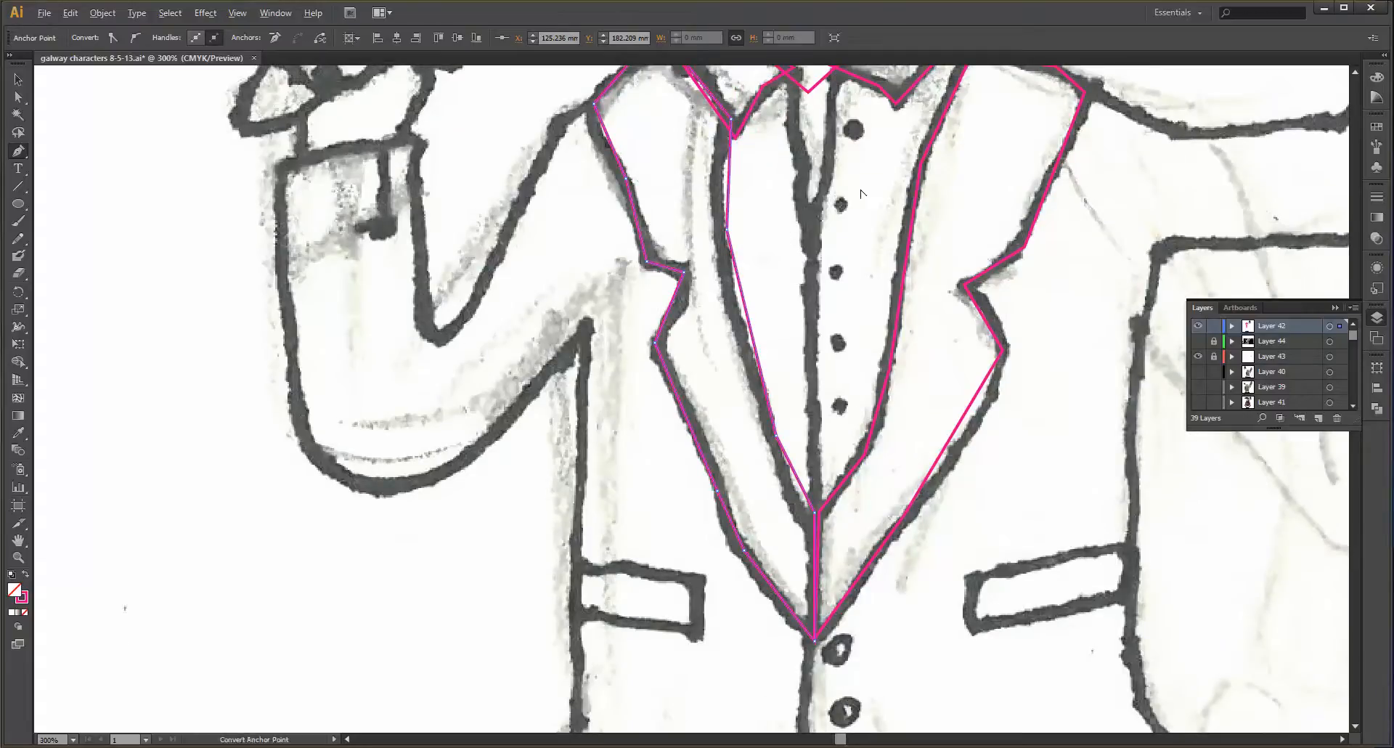
scroll(860, 193, "down", 3)
scroll(933, 210, "up", 3)
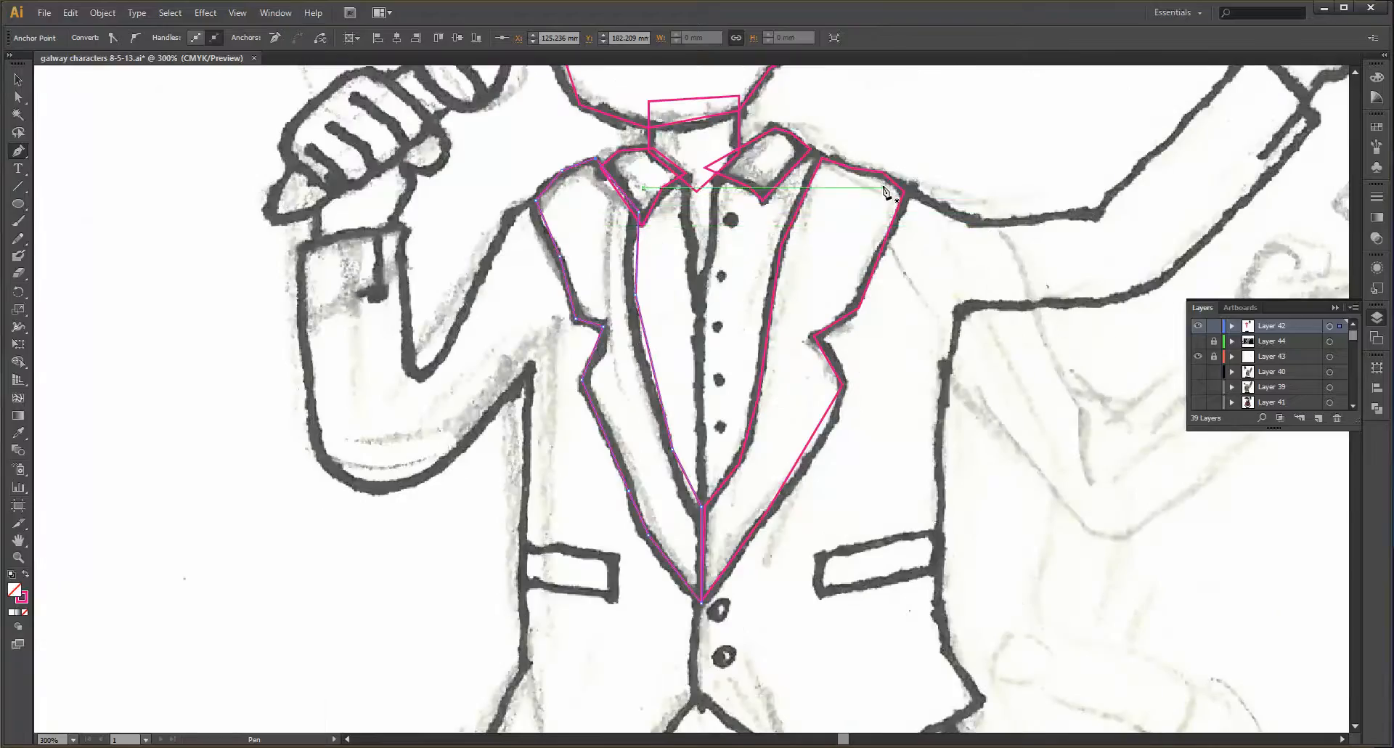
left_click(883, 188)
left_click(970, 225)
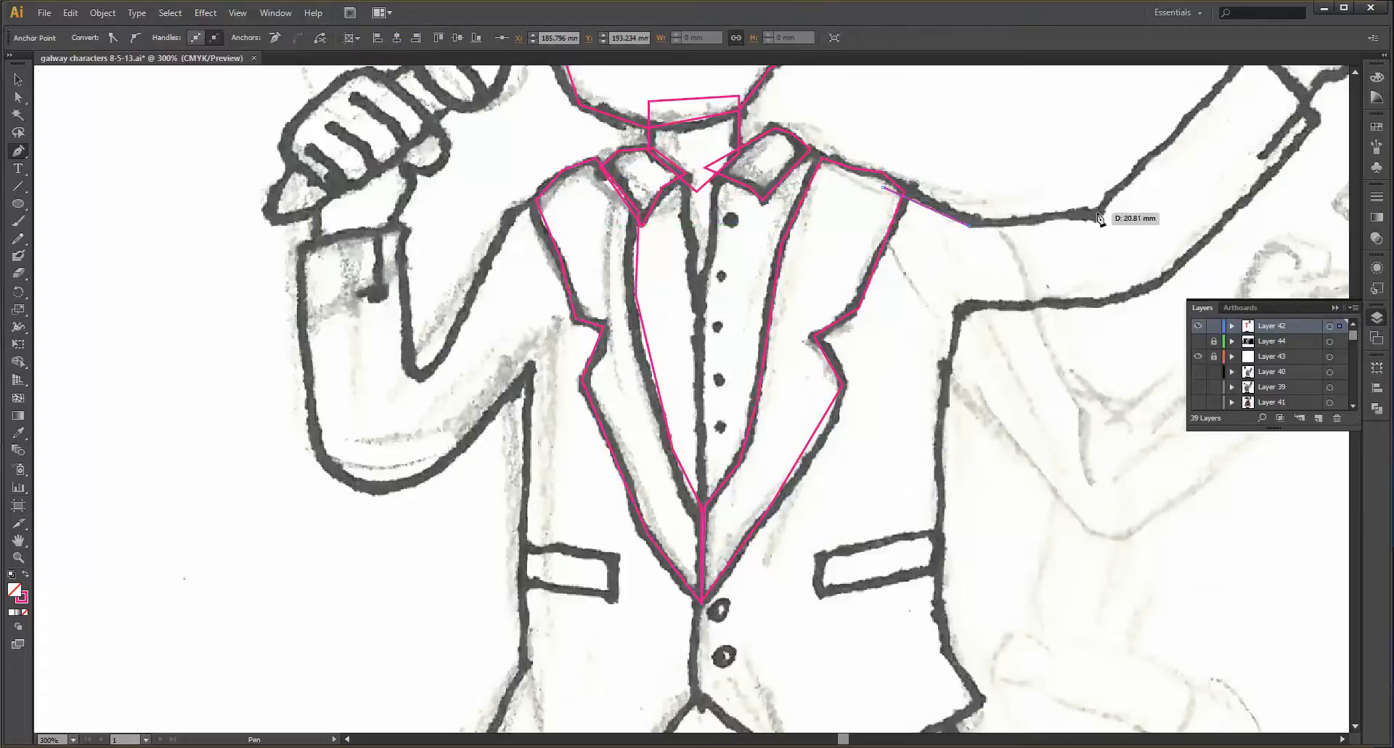
left_click(1097, 217)
scroll(1121, 185, "down", 2)
scroll(1162, 171, "up", 1)
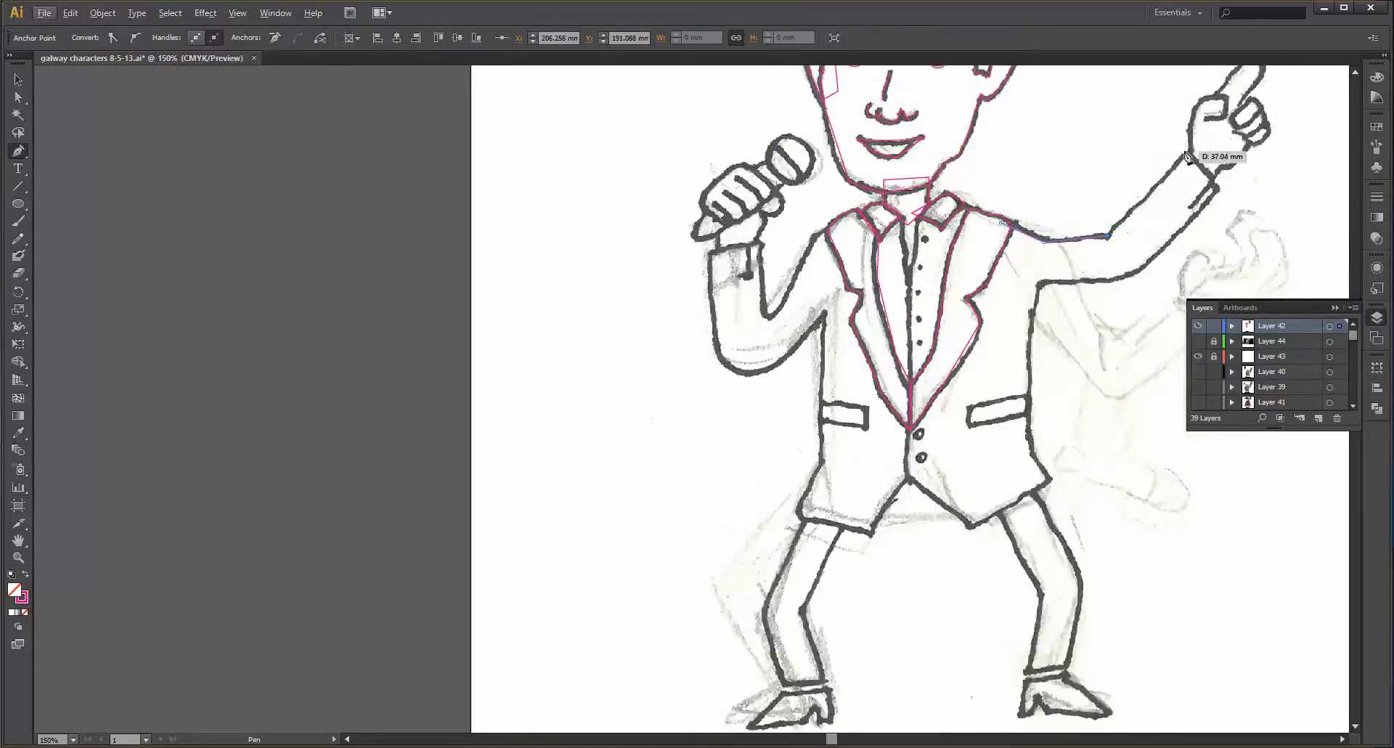
left_click(1185, 152)
left_click(1213, 178)
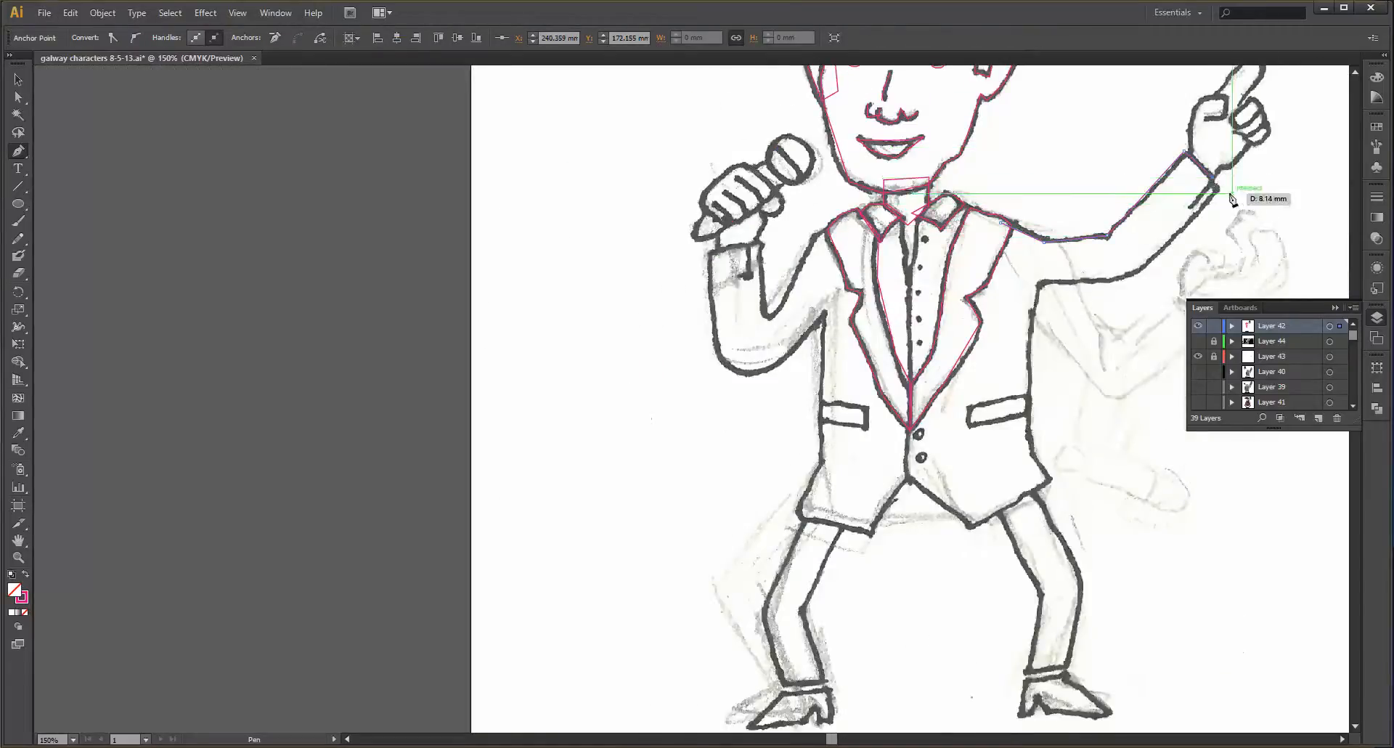
scroll(1214, 187, "up", 4)
left_click(1203, 186)
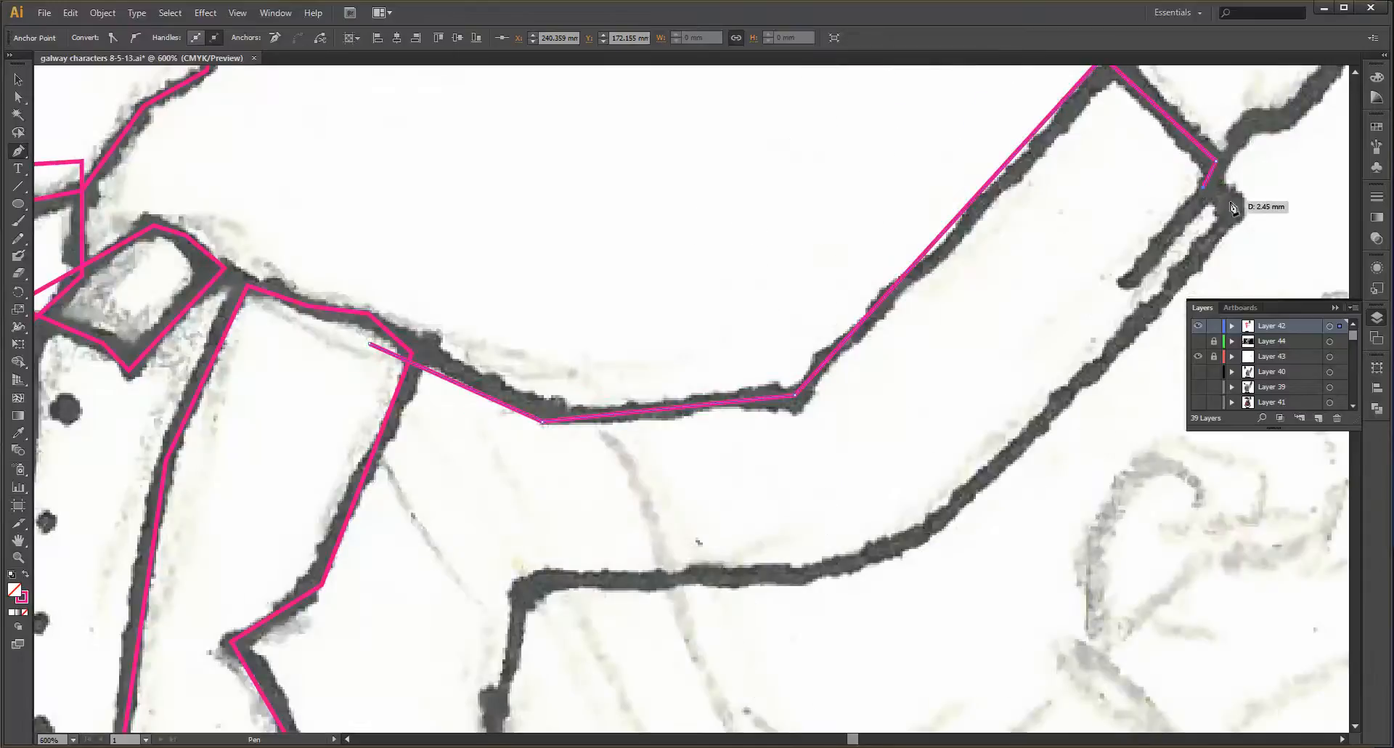
left_click(1234, 206)
- Continue the jacket outline along the sleeve's underside to the armpit and down the jacket's side to the hem's outer corner
scroll(1208, 274, "down", 2)
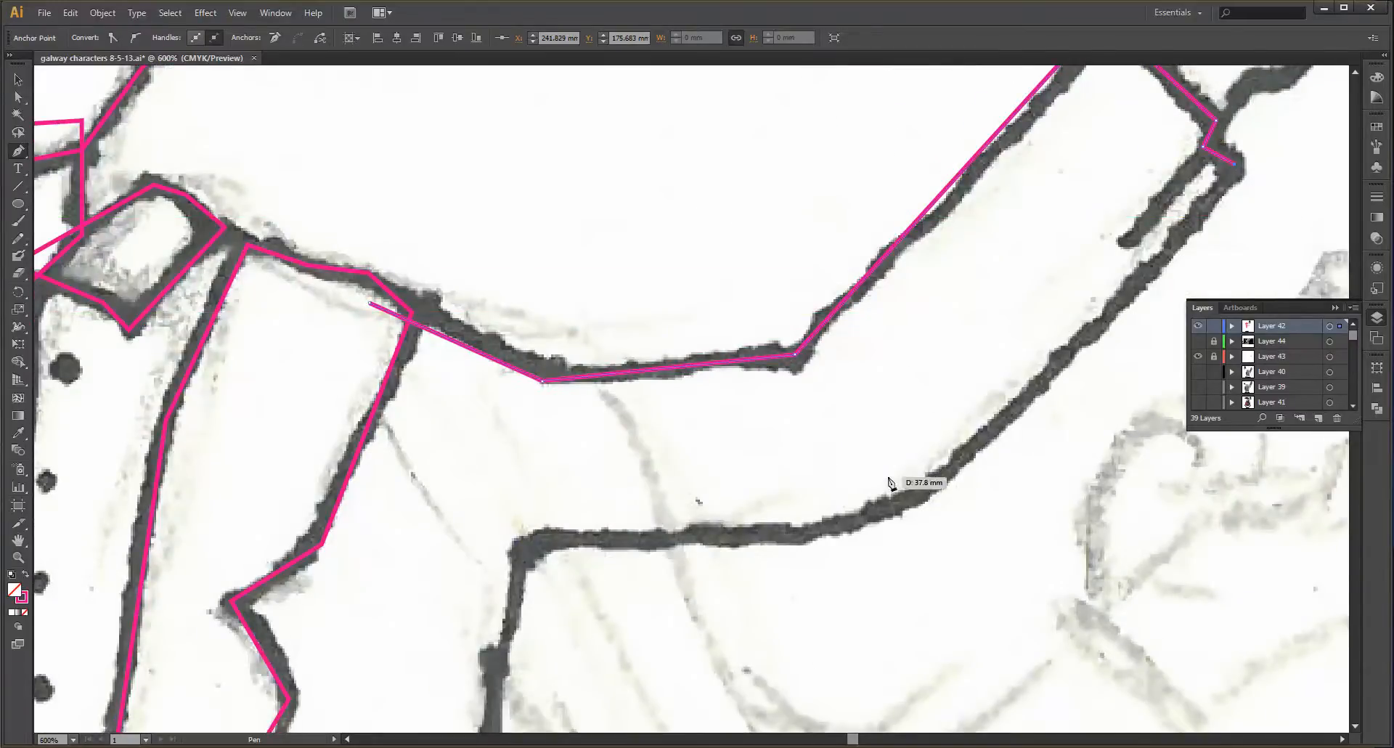
left_click(879, 517)
left_click(530, 552)
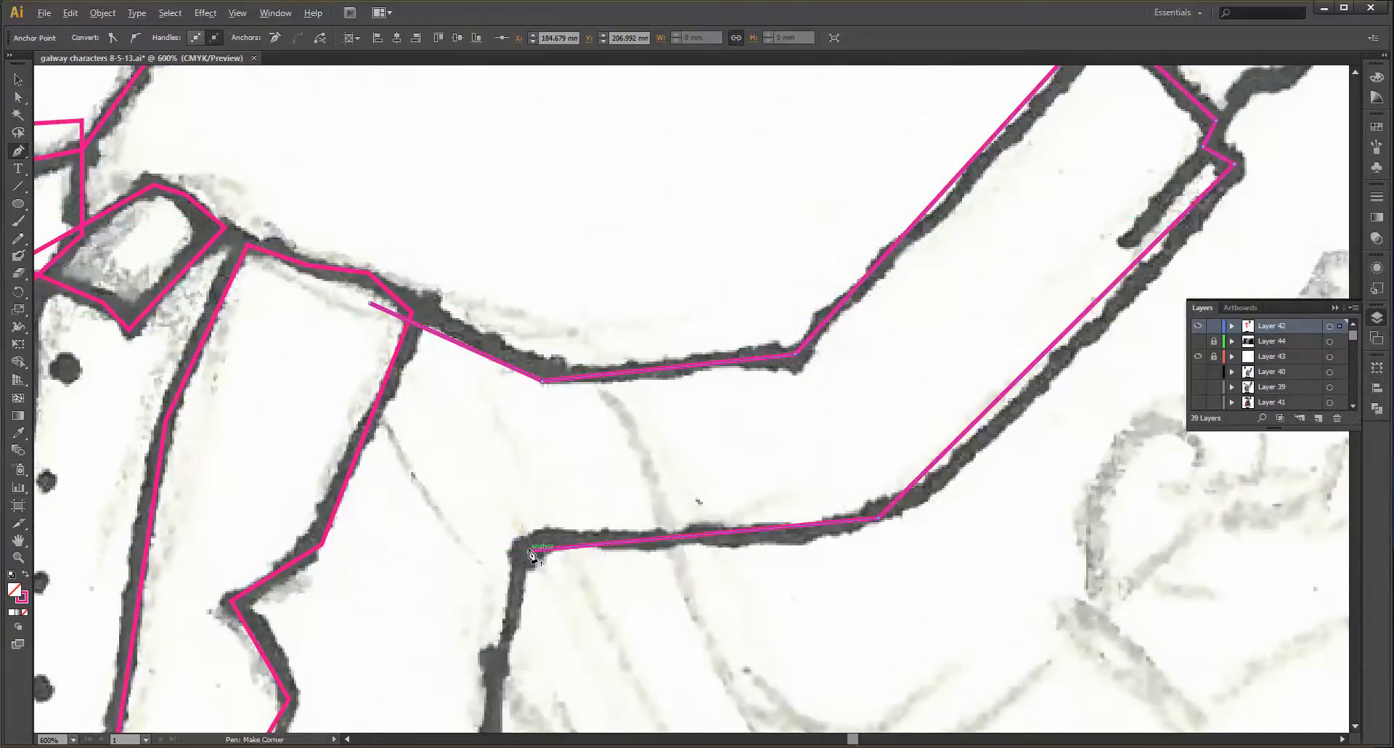
key("ctrl+0")
scroll(545, 444, "down", 2)
scroll(525, 448, "up", 4)
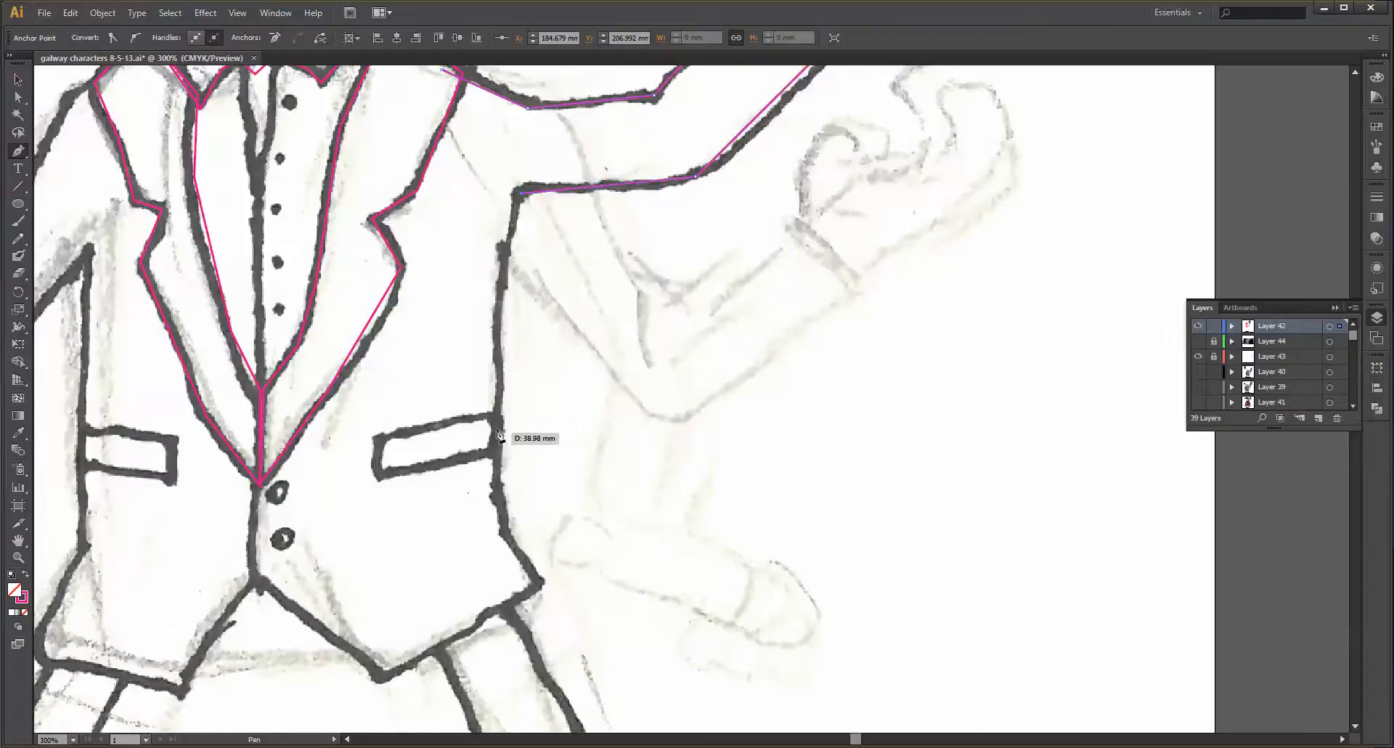
left_click(499, 489)
left_click(537, 580)
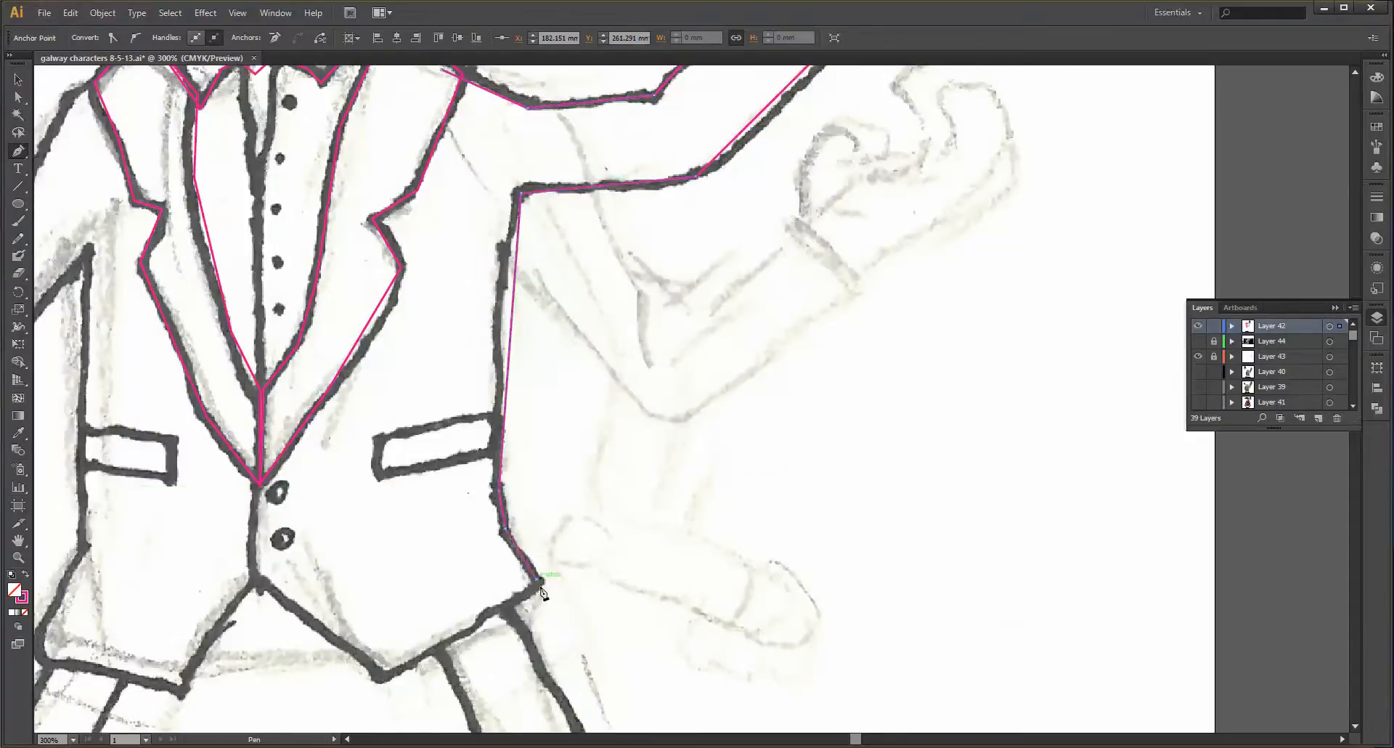
- Continue the jacket outline along the pointed hem and up the front edge, closing it beneath the lapel at the shoulder
key("ctrl+0")
scroll(545, 581, "down", 2)
scroll(485, 620, "up", 4)
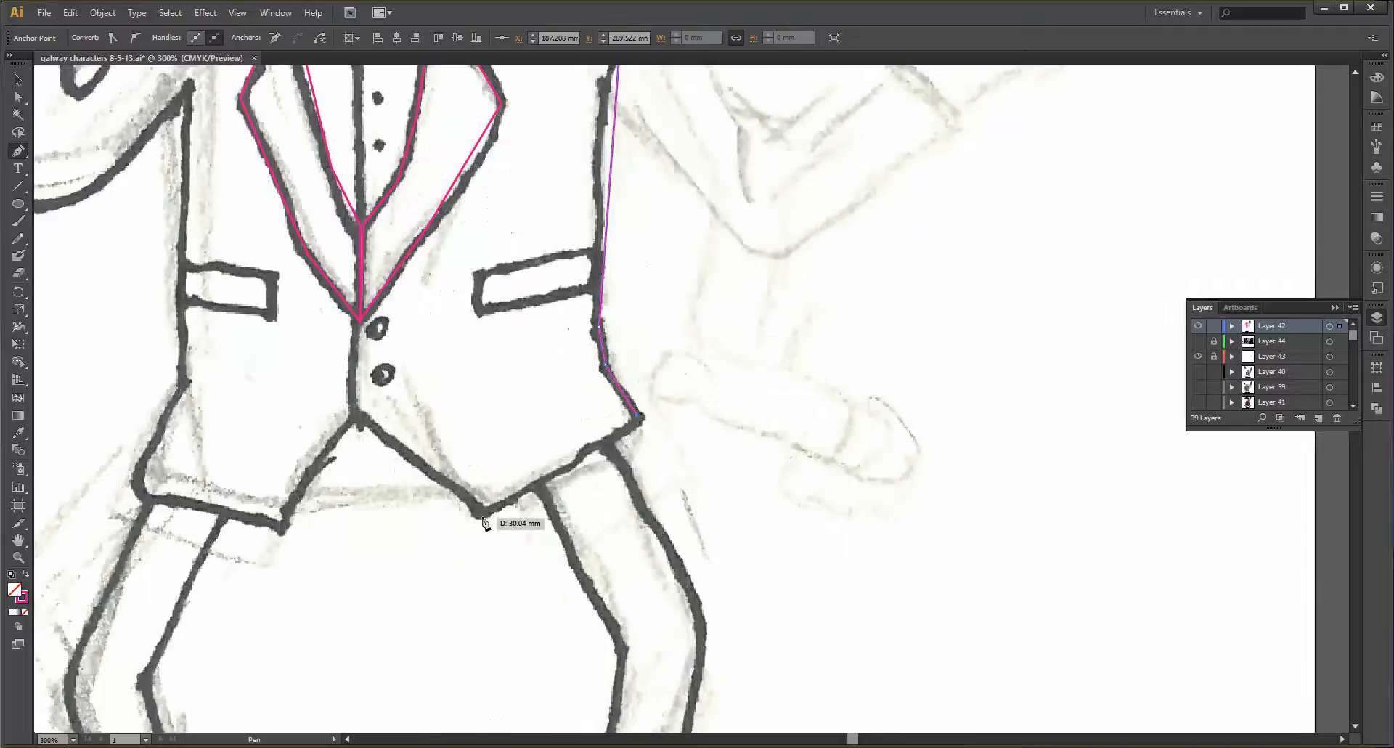
left_click(480, 515)
left_click(354, 416)
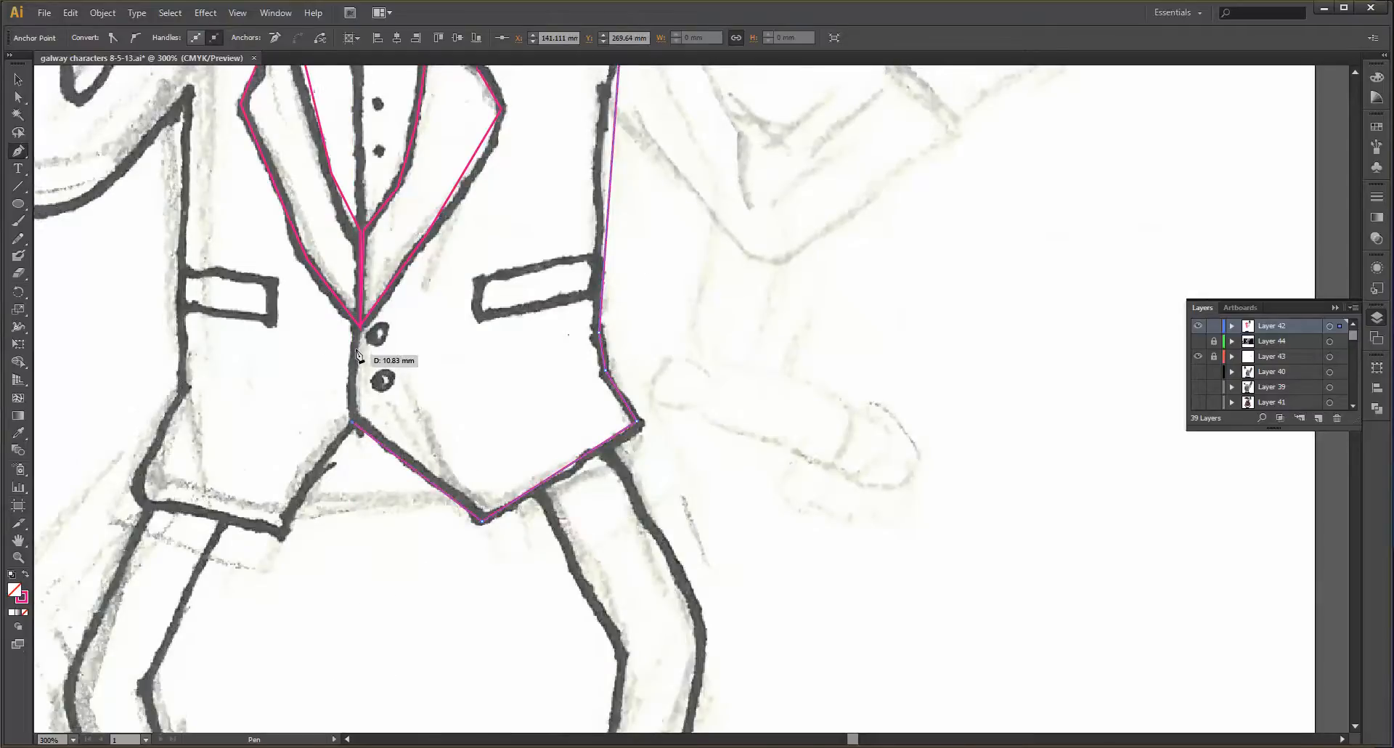
scroll(362, 350, "up", 1)
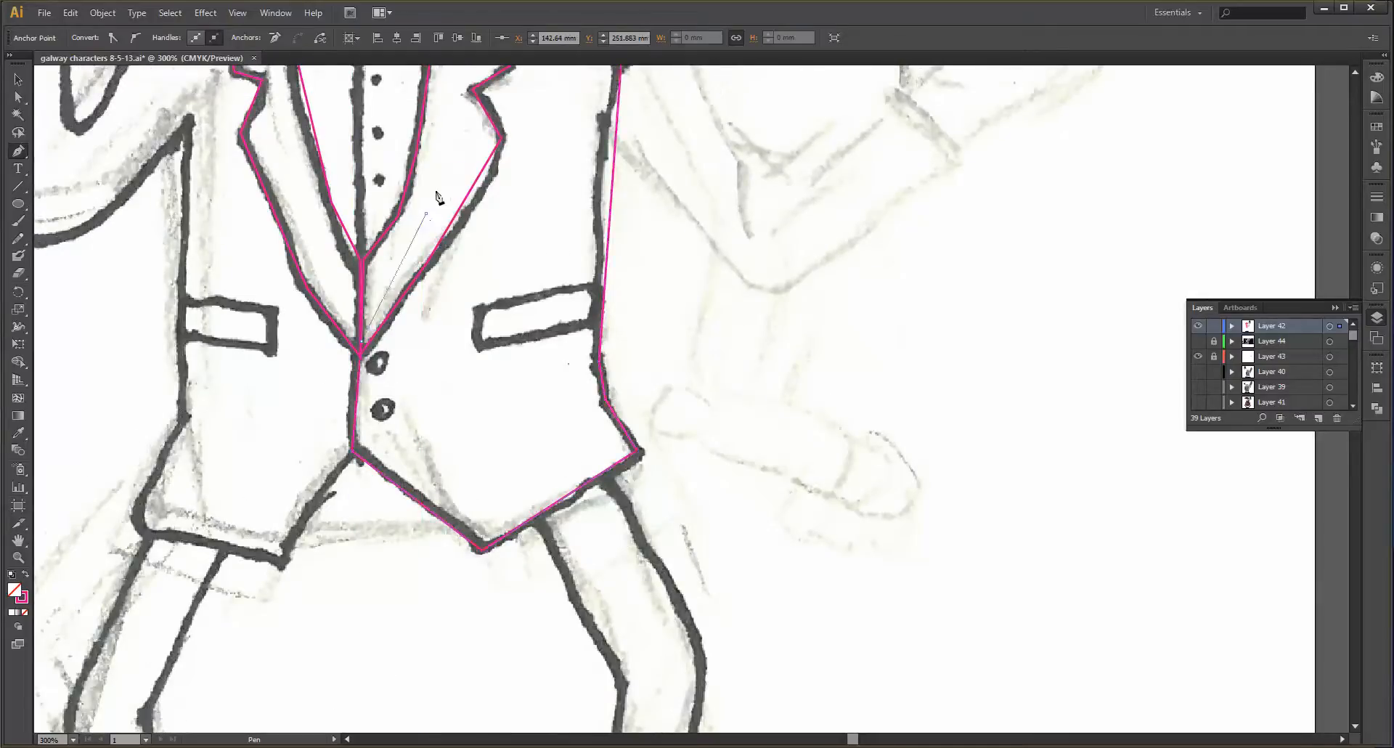
left_click(426, 214)
scroll(455, 187, "up", 4)
left_click(454, 143)
scroll(470, 130, "up", 1)
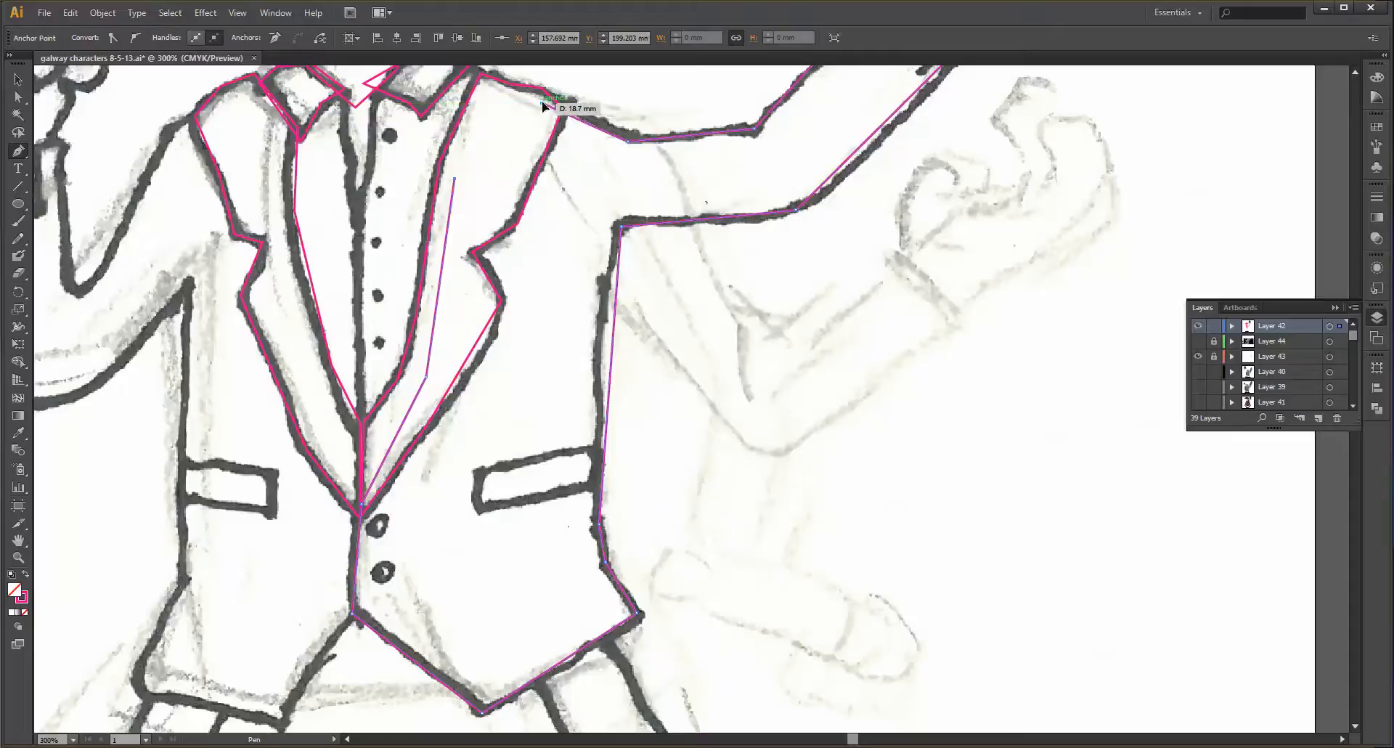
- Trace the pointing-arm-side jacket pocket flap as a closed four-cornered path slightly overlapping the jacket's side edge
scroll(379, 435, "down", 3)
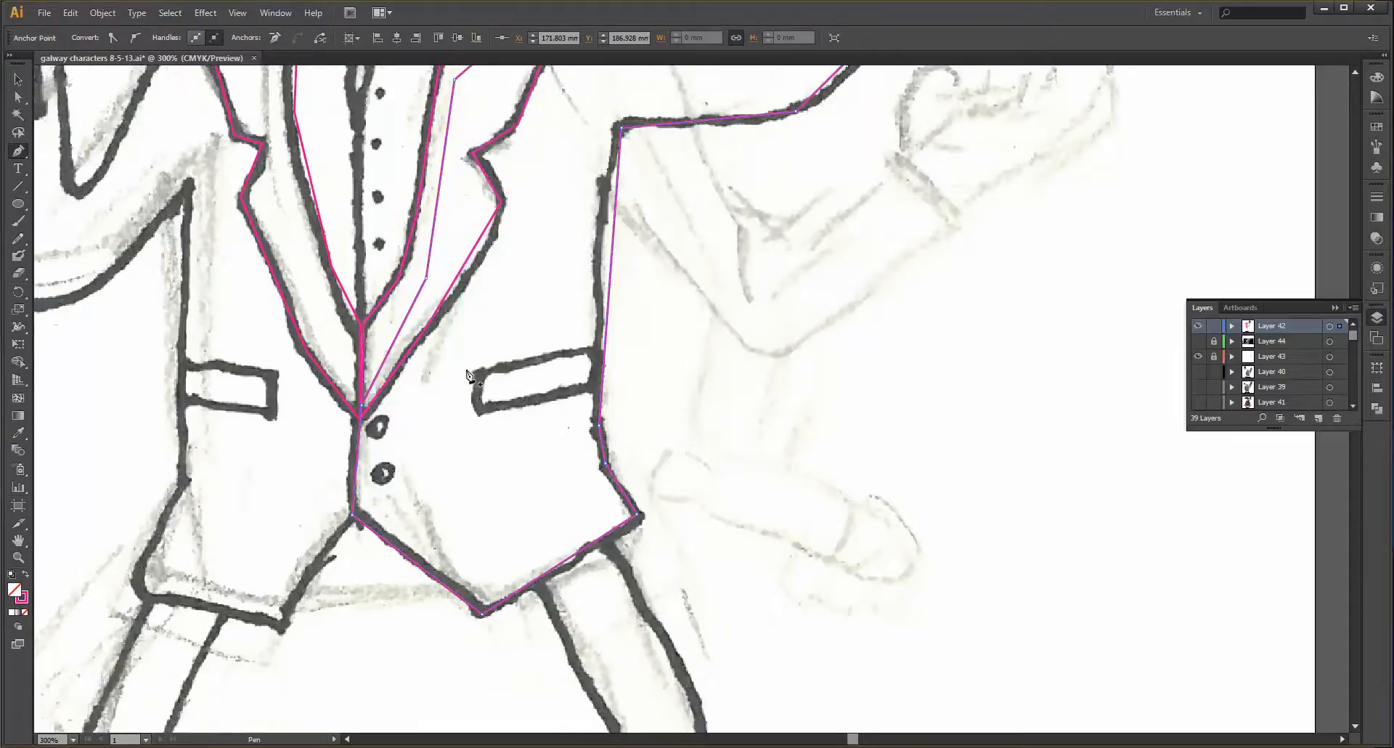
left_click(482, 374)
left_click_drag(485, 425, 611, 396)
left_click(607, 390)
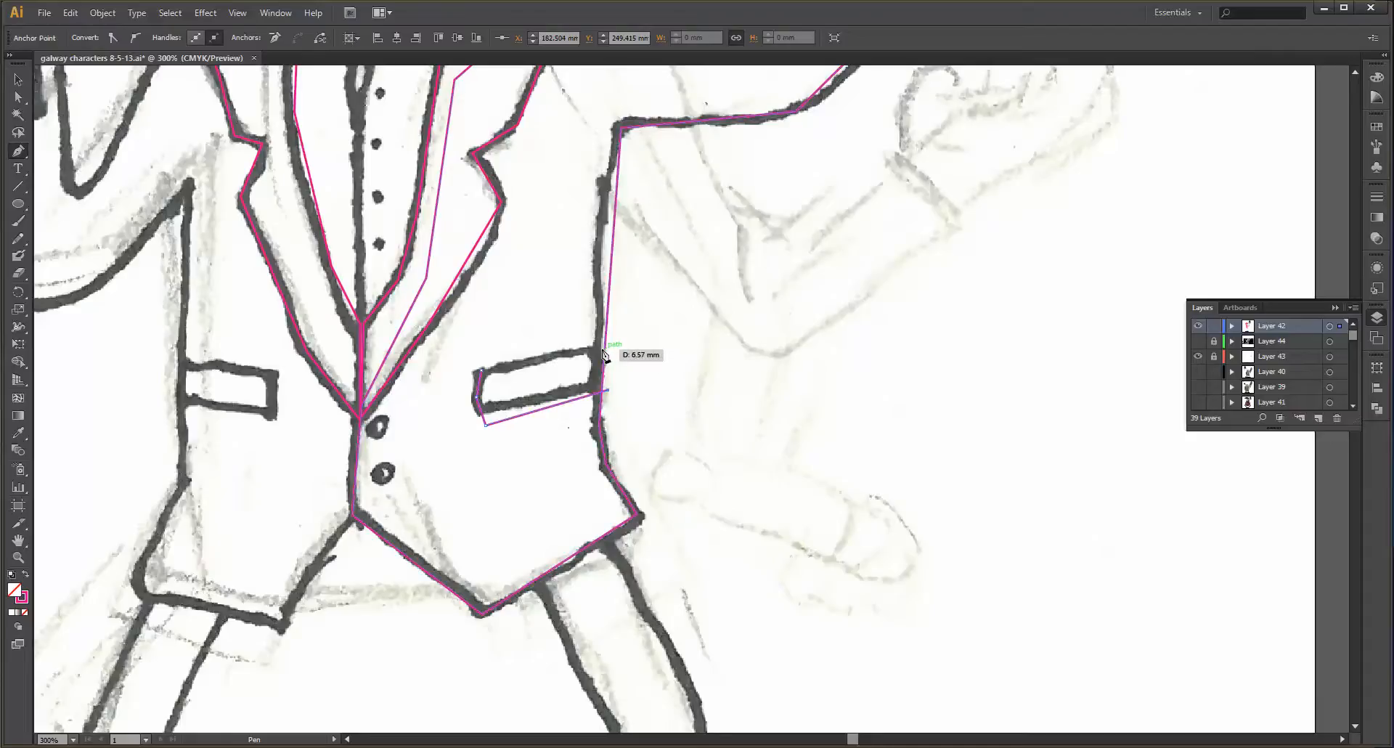
left_click(596, 342)
left_click(483, 374)
- Start the microphone-side jacket outline at the hem's inner point and run it up to the base of the front edge
scroll(567, 355, "up", 5)
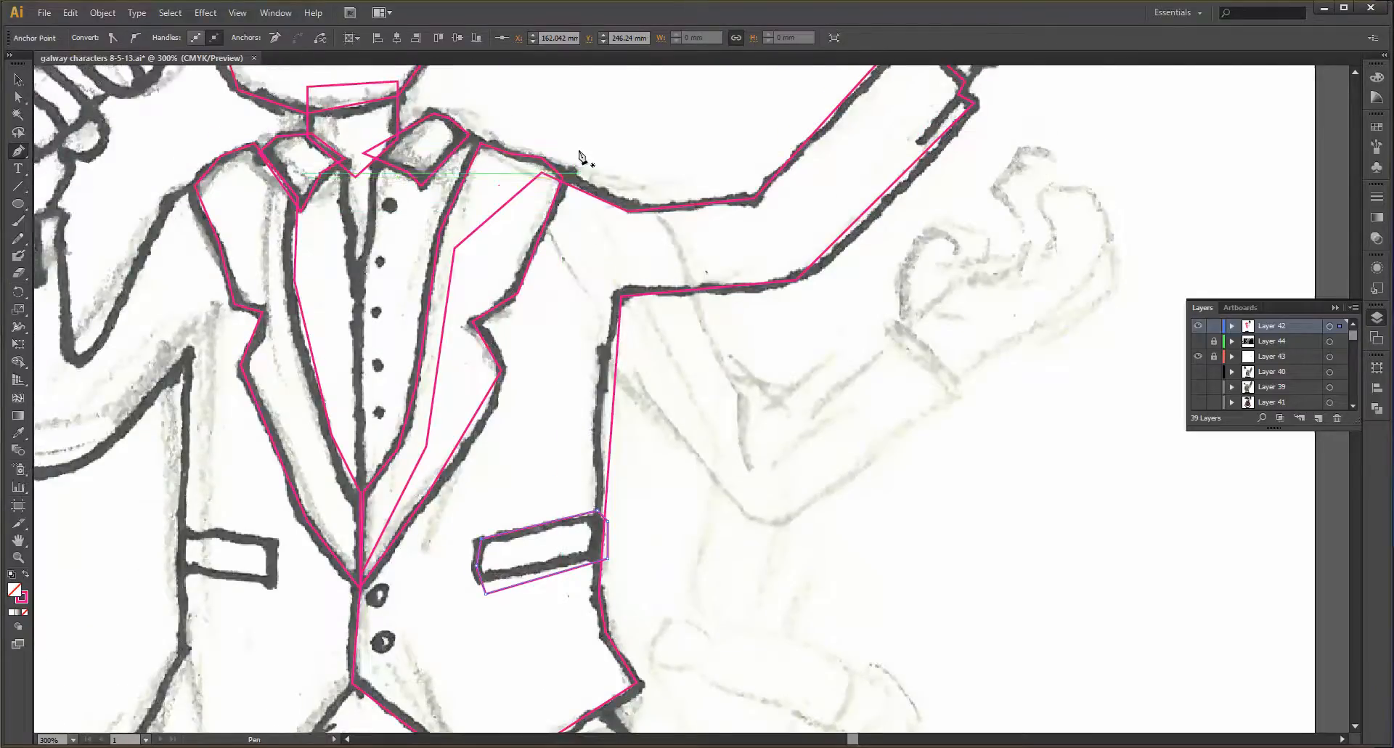
scroll(581, 156, "up", 1)
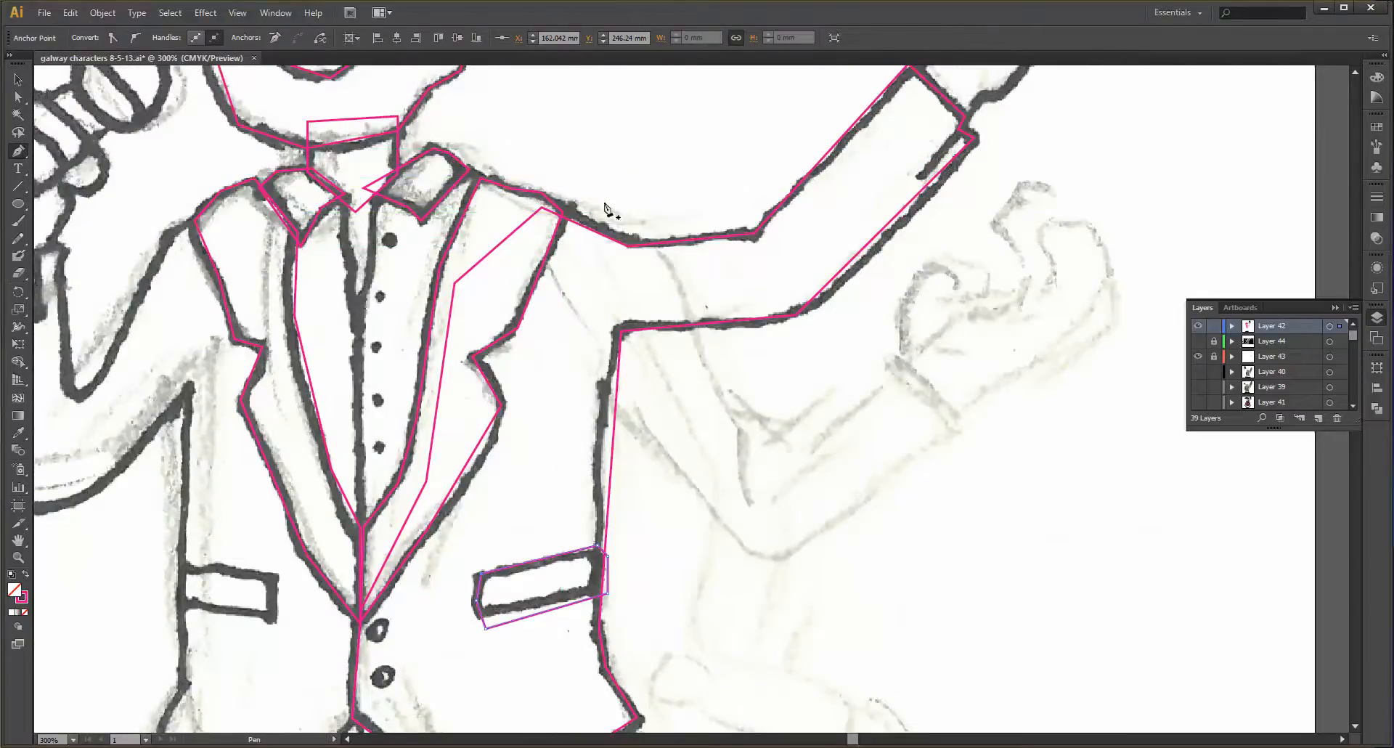
scroll(604, 206, "down", 2)
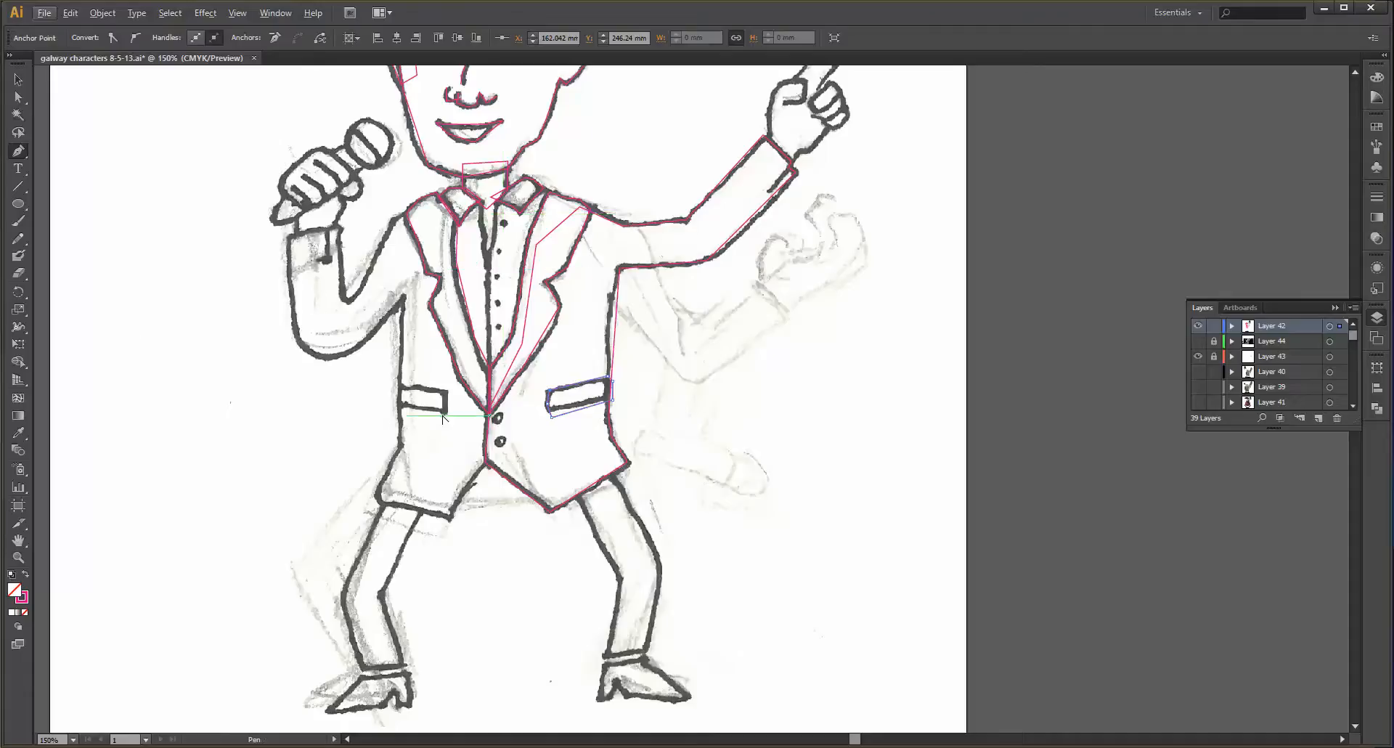
scroll(451, 420, "up", 3)
scroll(569, 482, "down", 2)
scroll(549, 488, "down", 1)
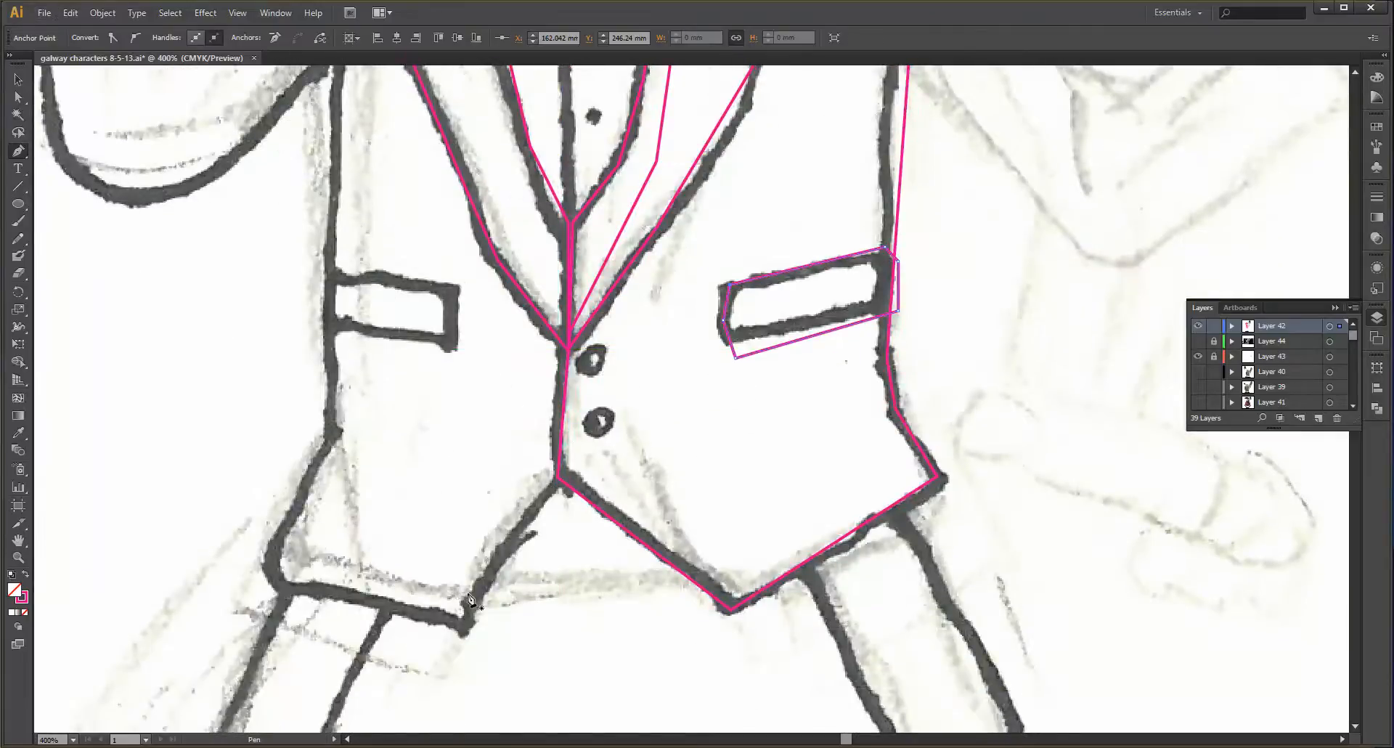
left_click(470, 620)
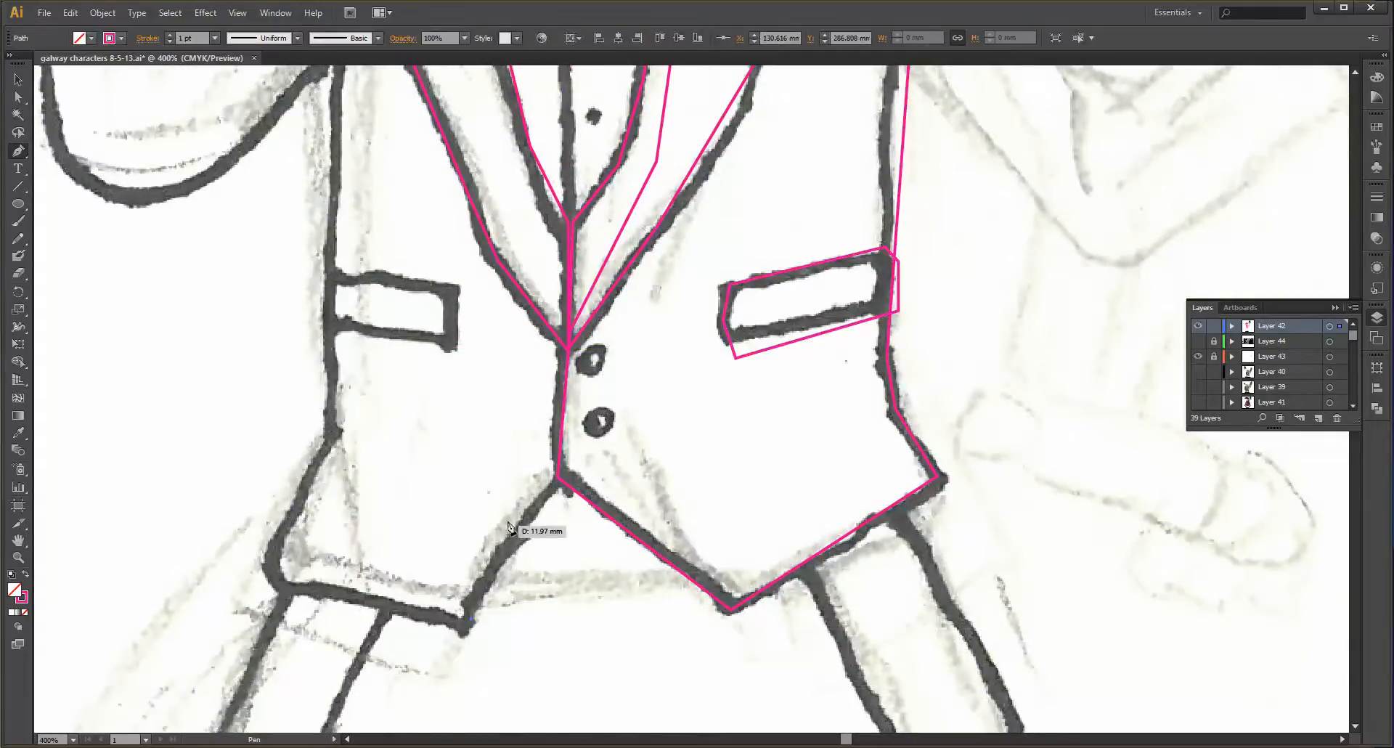
left_click(558, 476)
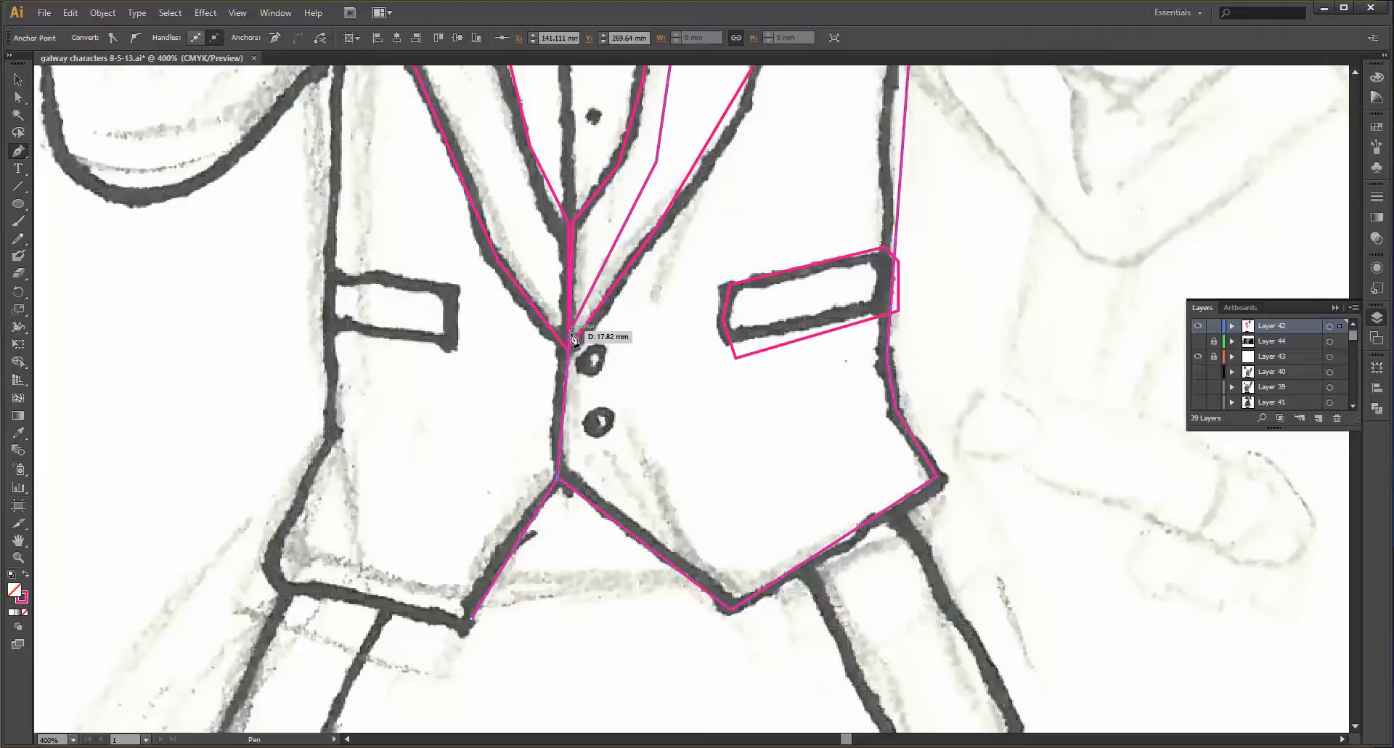
- Continue the microphone-side jacket outline up the front edge and inside the lapel to the shoulder
scroll(475, 137, "up", 3)
left_click(472, 147)
scroll(468, 138, "down", 1)
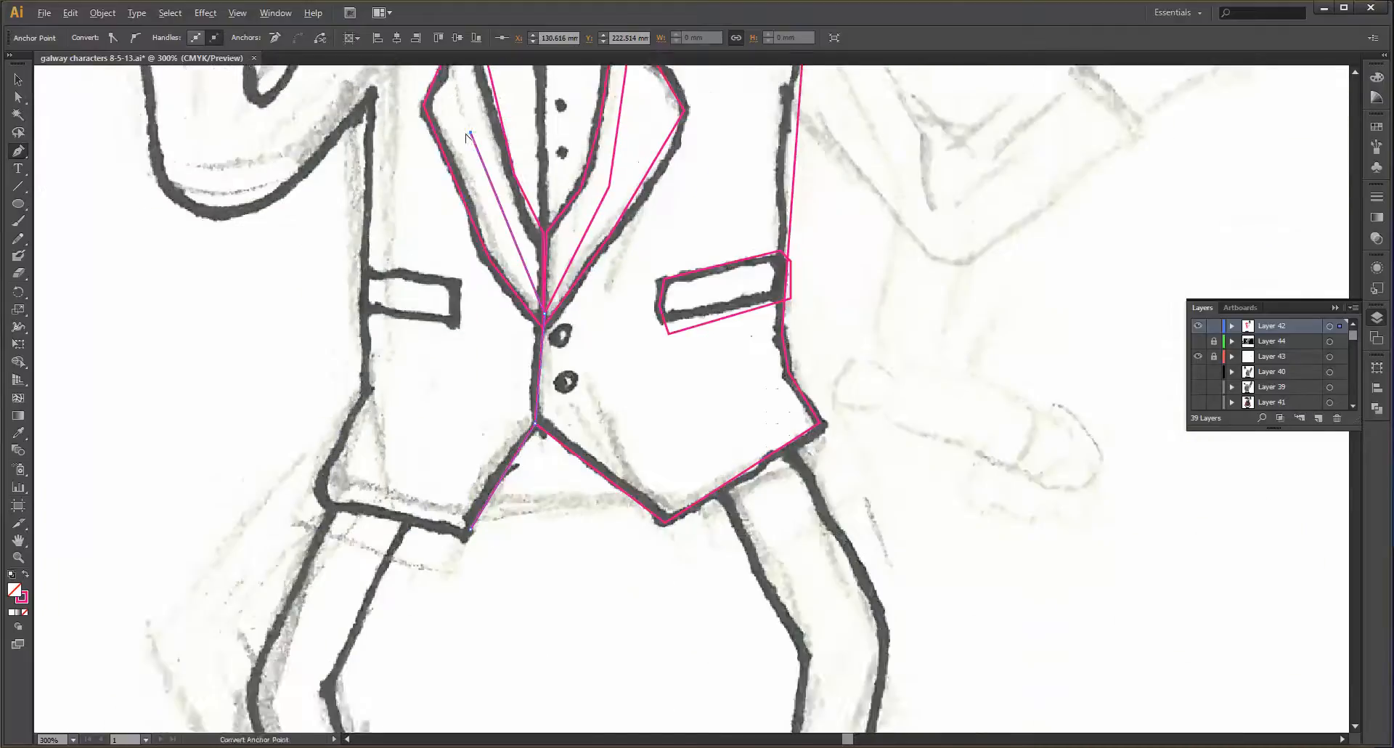
scroll(468, 138, "up", 3)
scroll(467, 131, "up", 4)
left_click(435, 131)
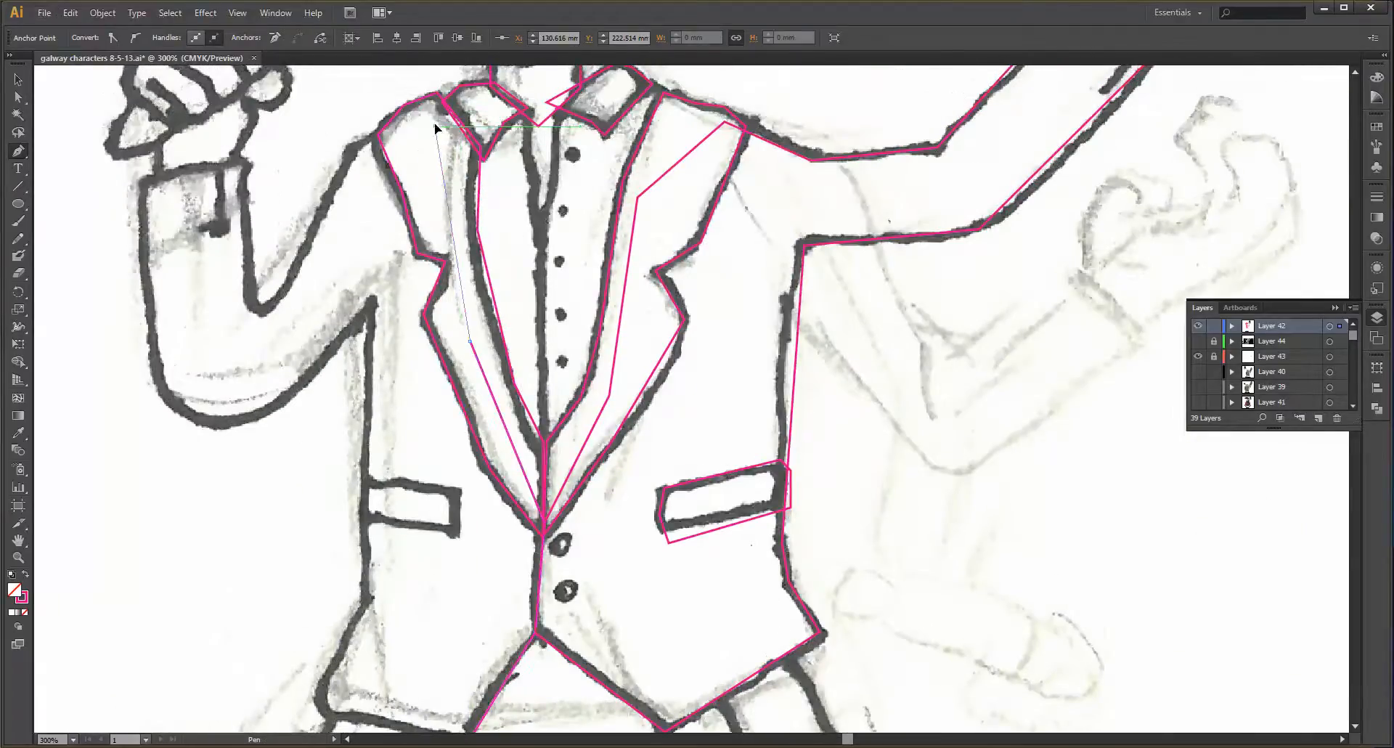
left_click(396, 121)
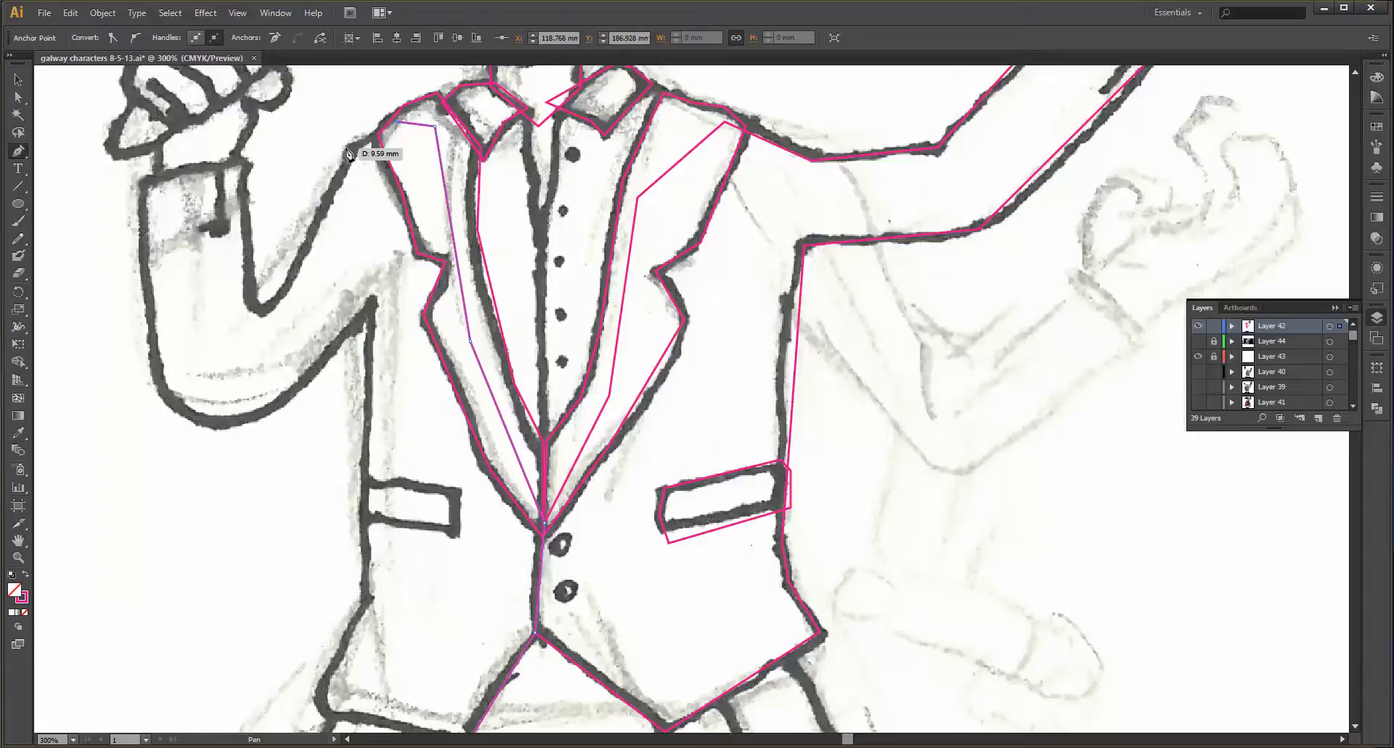
- Trace the bent microphone-arm sleeve from the shoulder to the inner elbow, around the cuff, past the outer elbow and up to the armpit
left_click(263, 305)
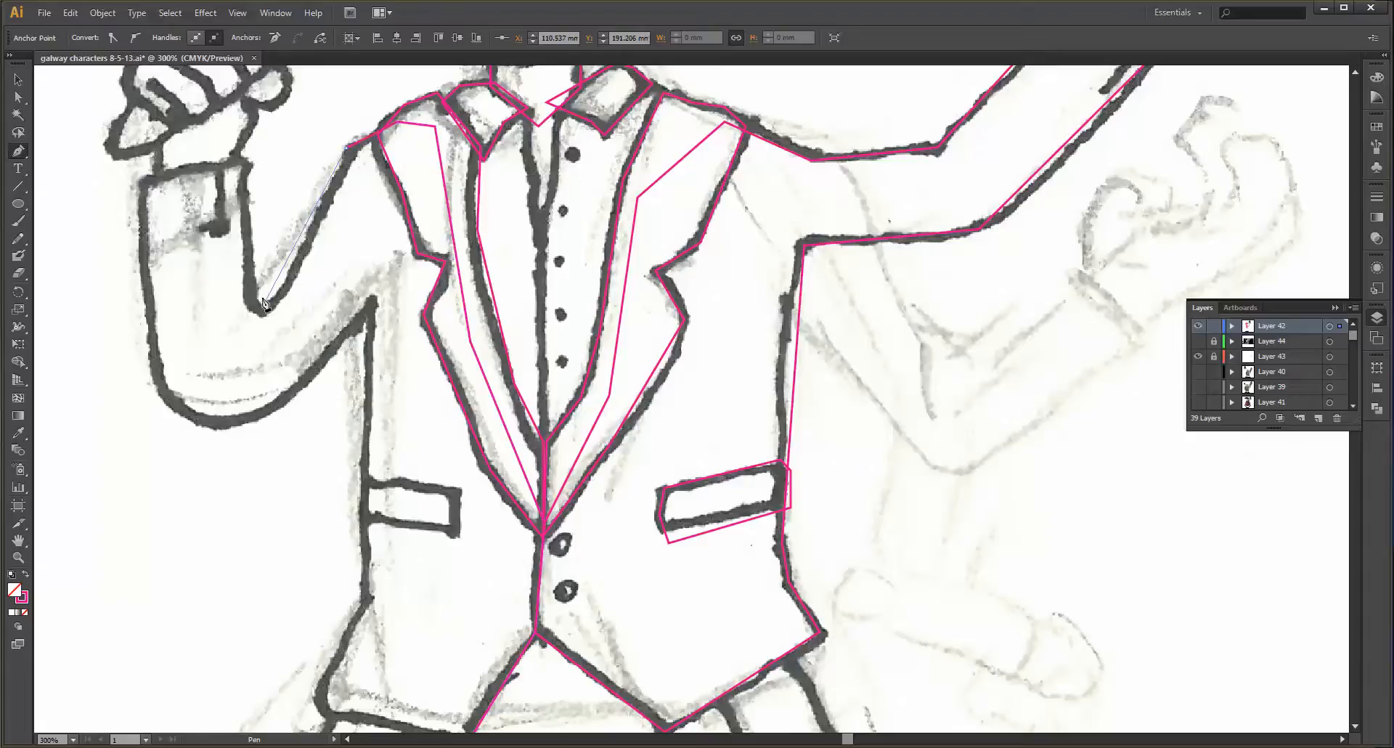
left_click(243, 161)
left_click(144, 182)
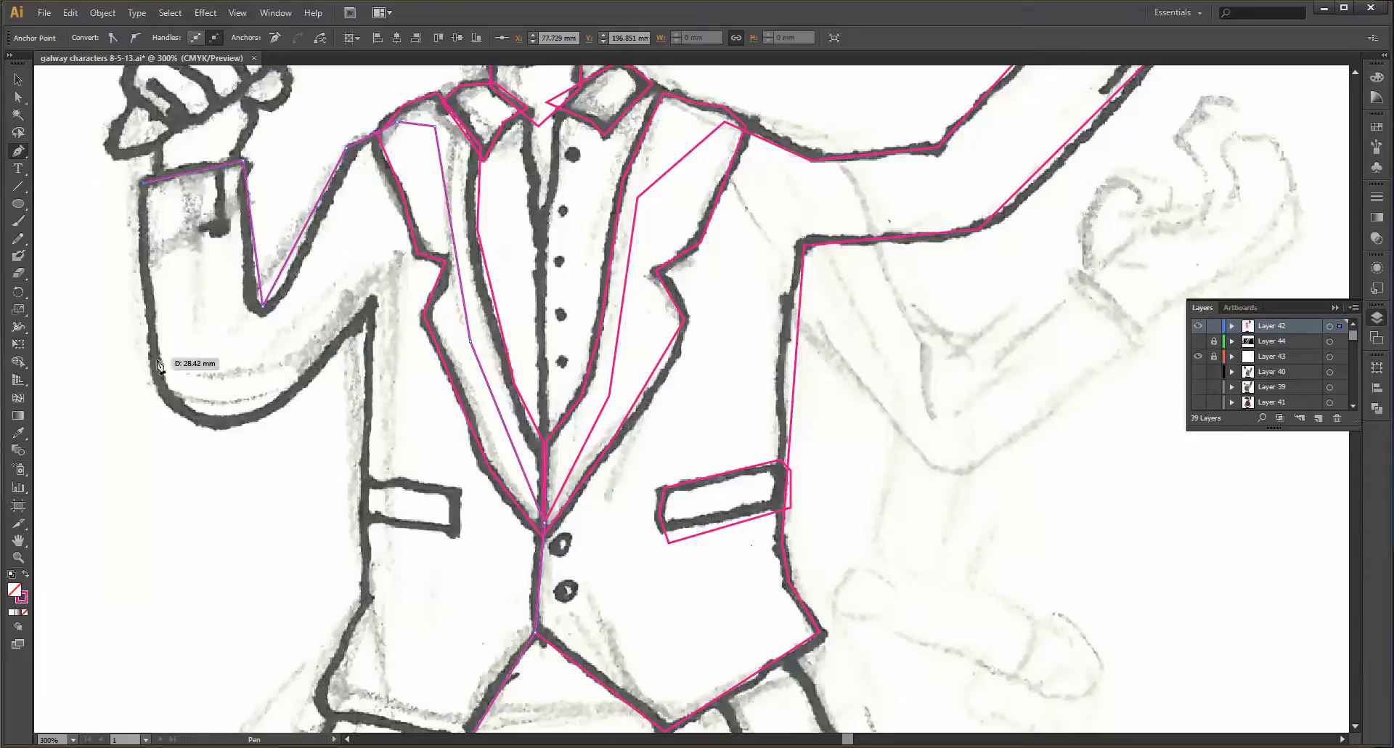
left_click(213, 422)
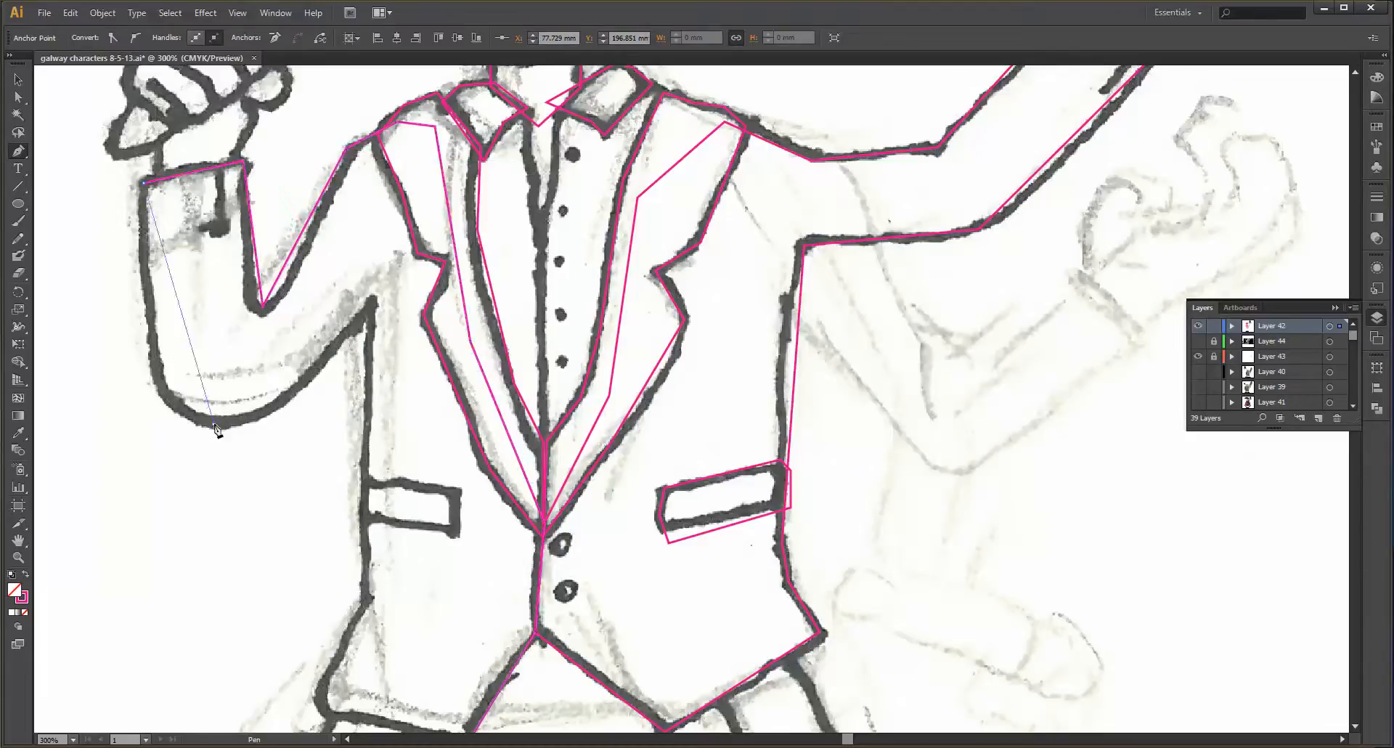
left_click(376, 300)
- Continue the microphone-side jacket outline down the side and along the hem, closing it at its starting anchor
scroll(383, 377, "down", 3)
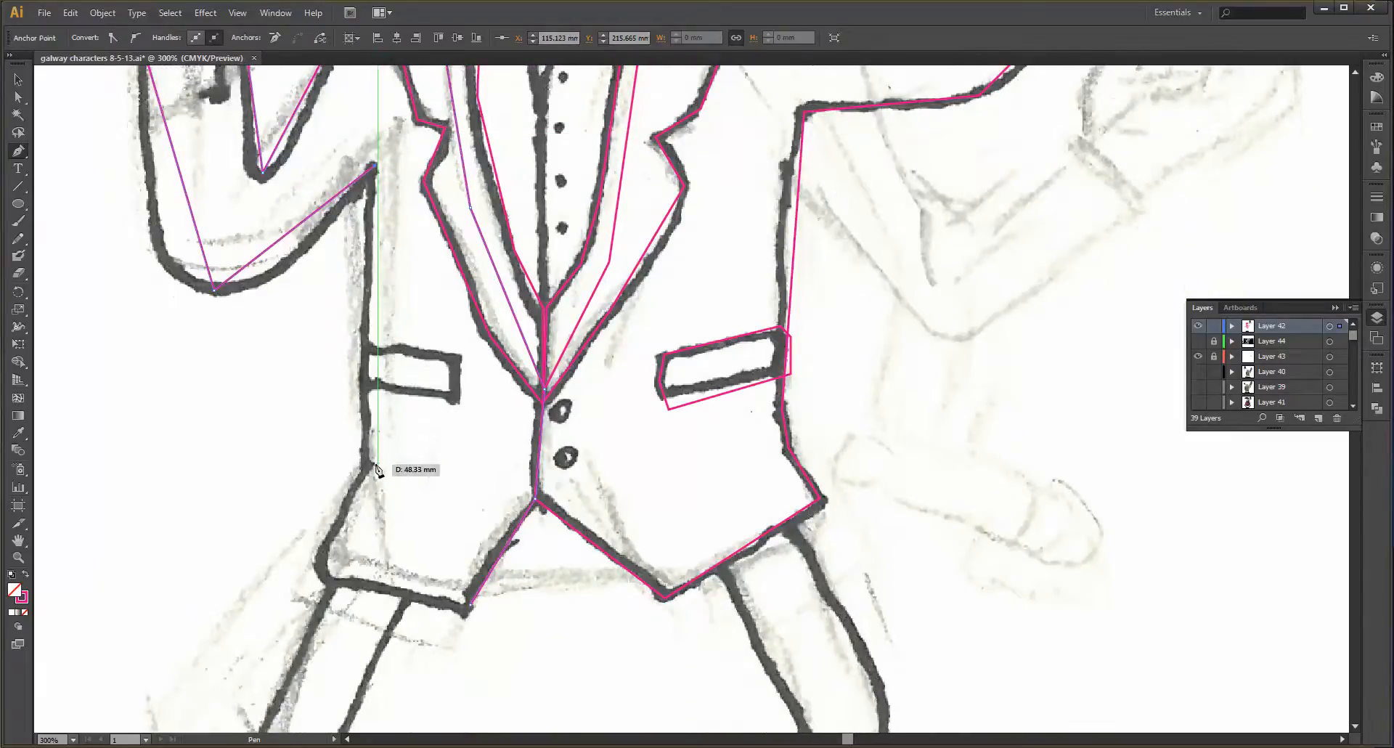
left_click(371, 463)
left_click(316, 565)
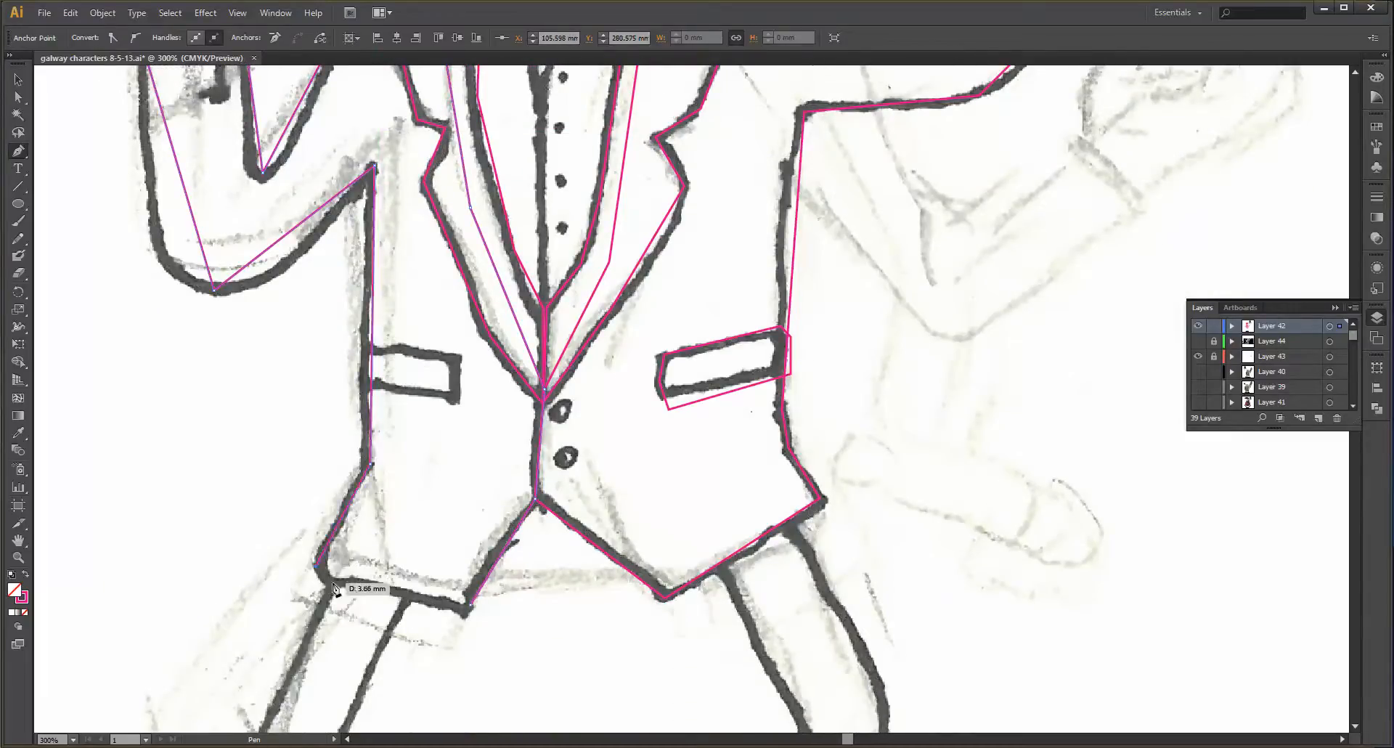
left_click(334, 586)
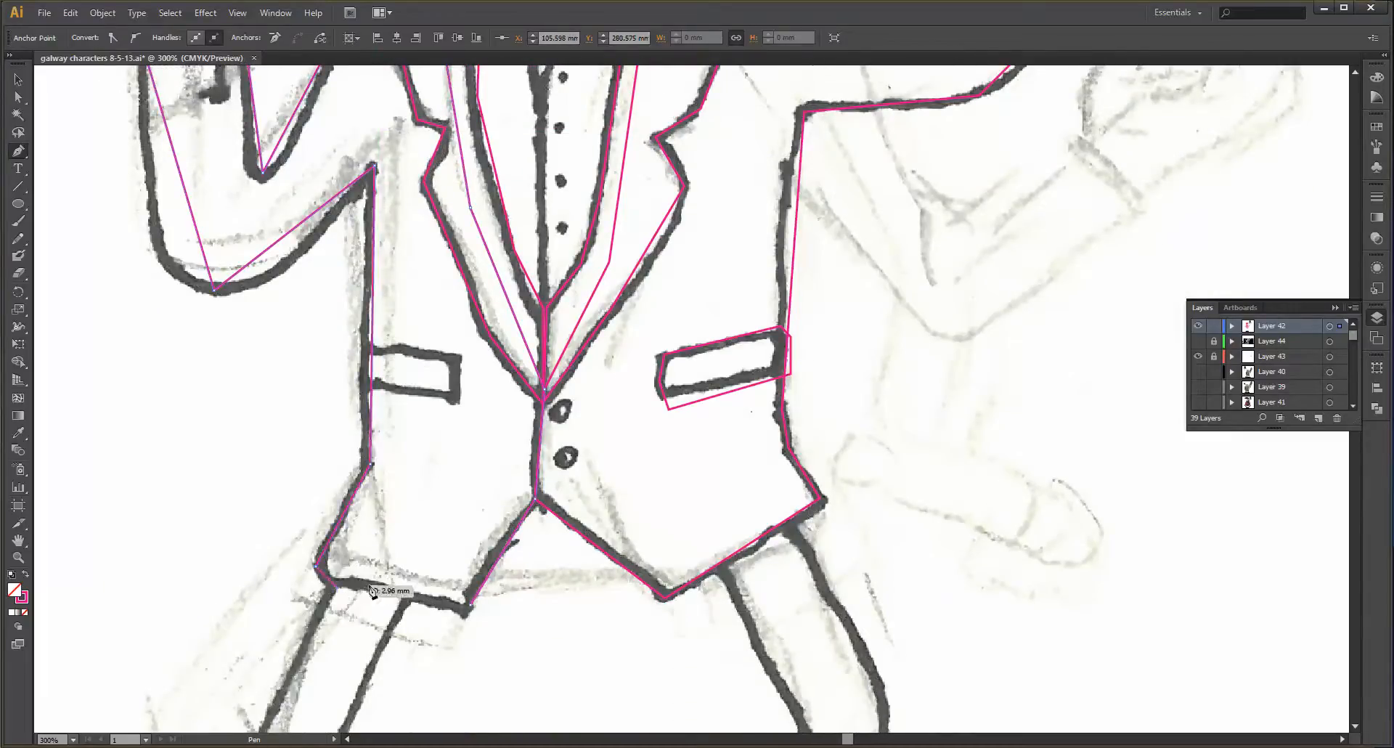
left_click(467, 605)
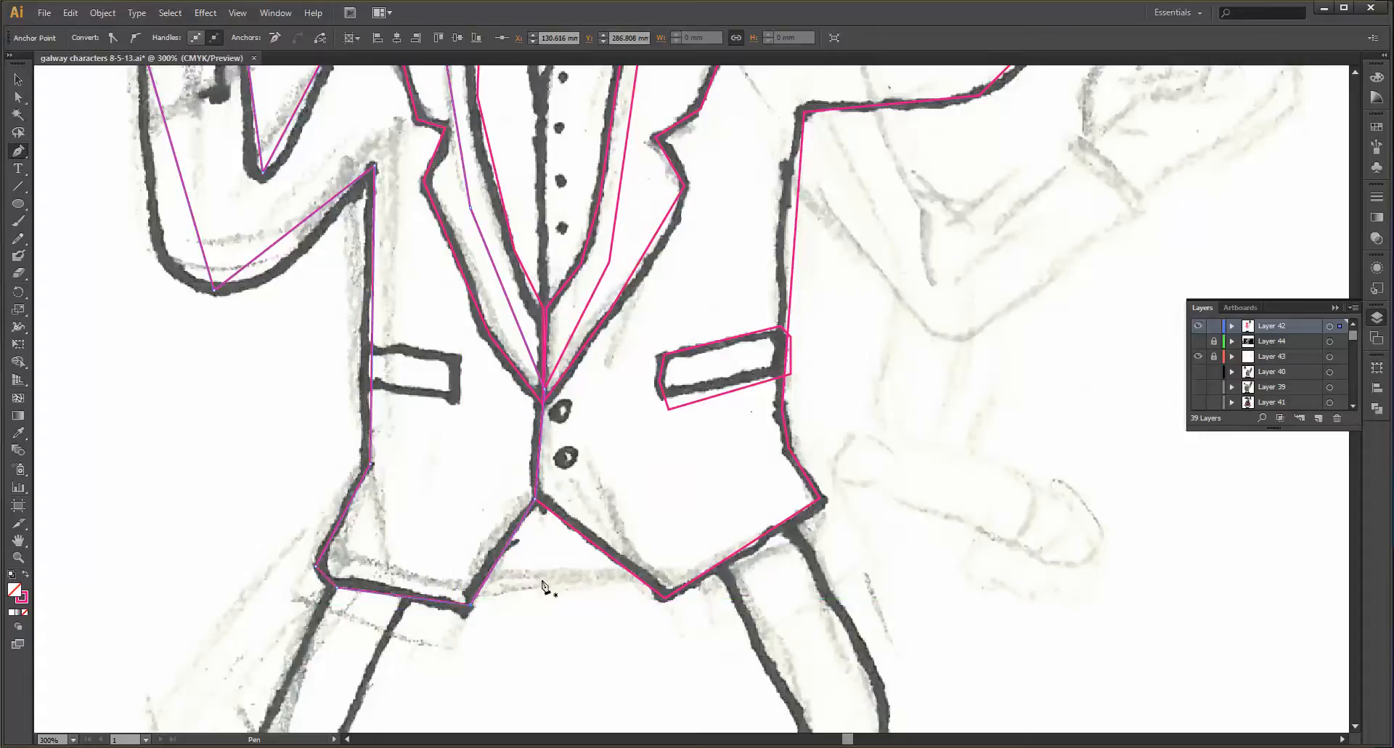
- Trace the microphone-side jacket pocket flap as a closed four-cornered path reaching just past the jacket's side edge
left_click(459, 401)
left_click(457, 356)
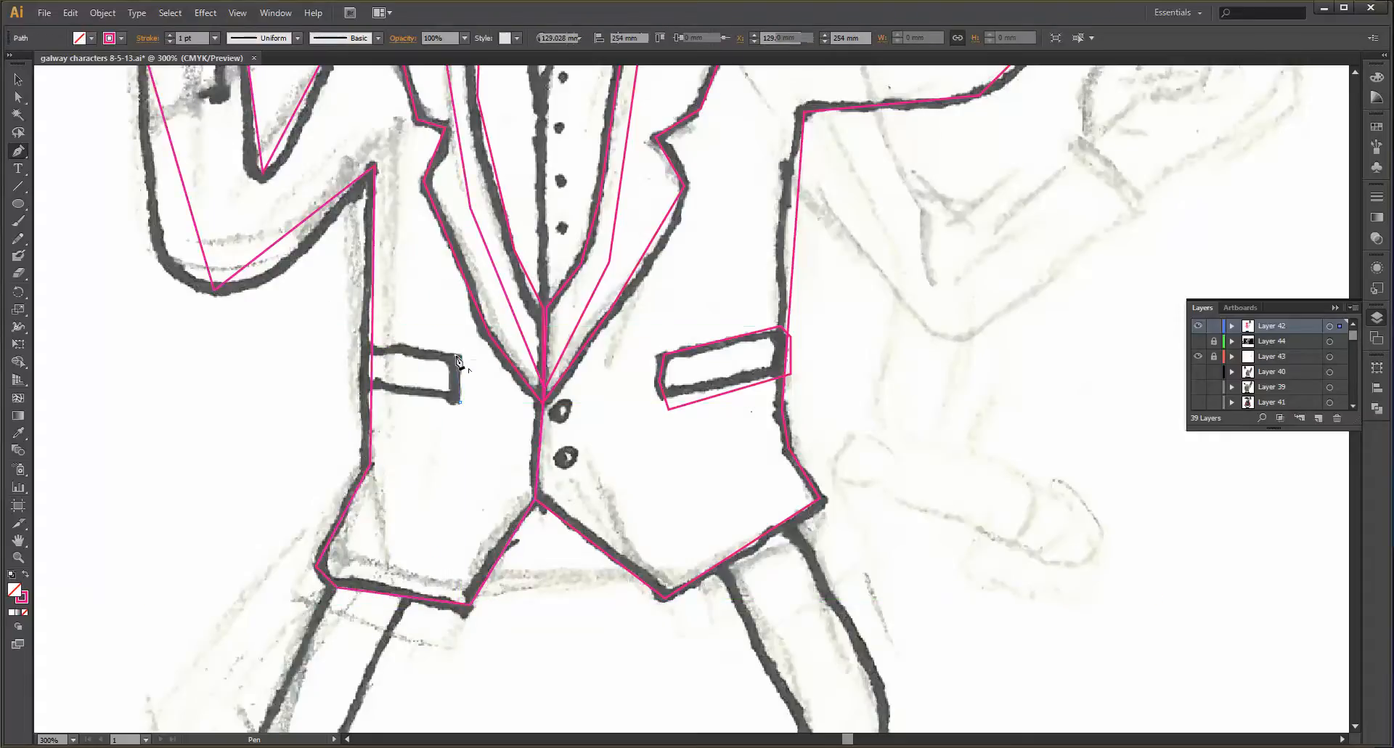
left_click(360, 341)
left_click(359, 390)
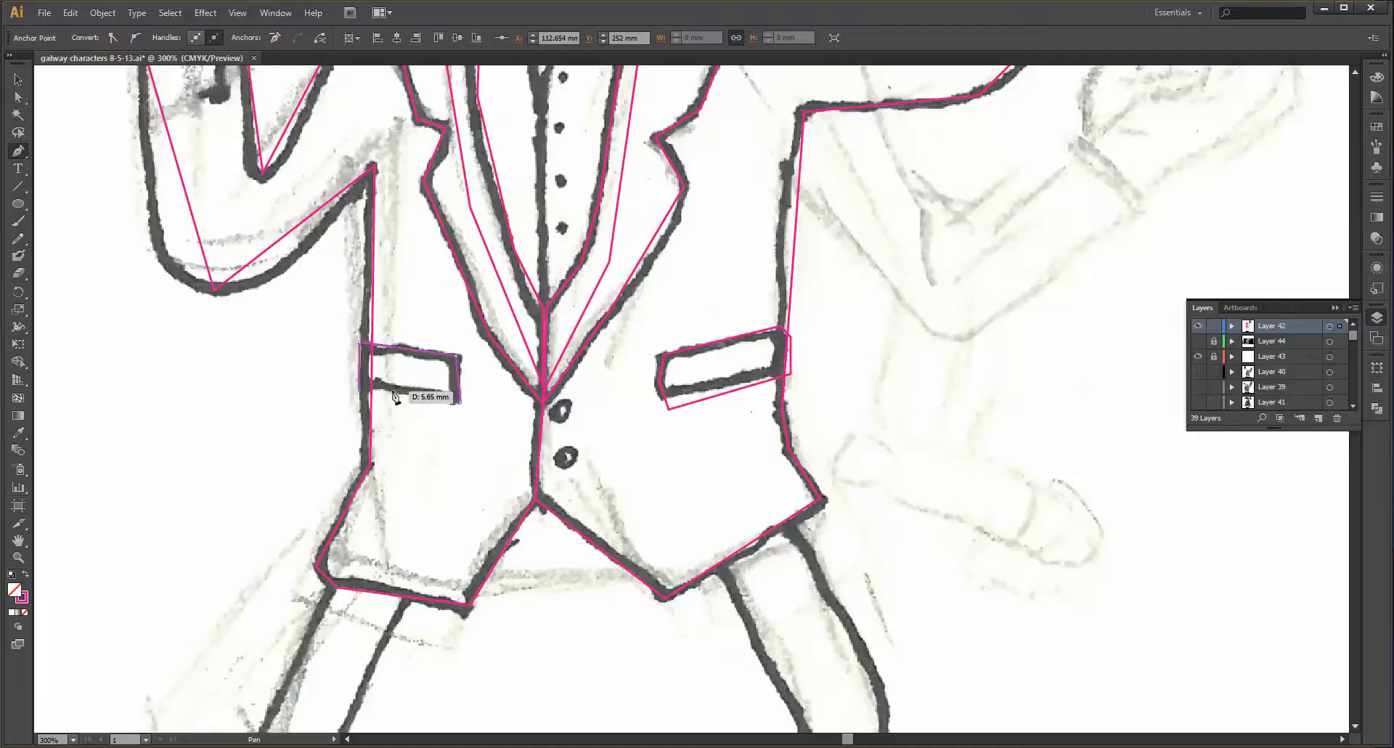
left_click(459, 401)
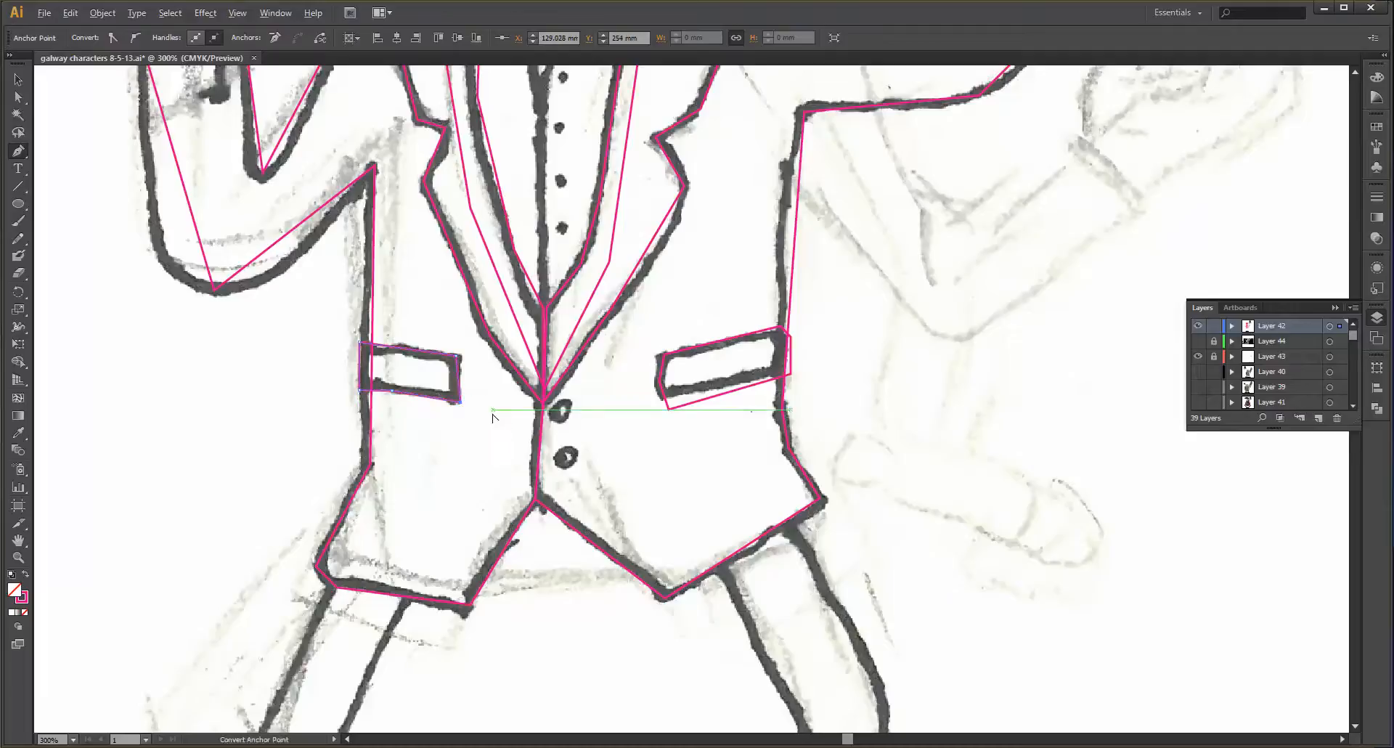
scroll(493, 414, "down", 4)
scroll(501, 418, "up", 3)
scroll(546, 494, "up", 3)
scroll(563, 479, "down", 1)
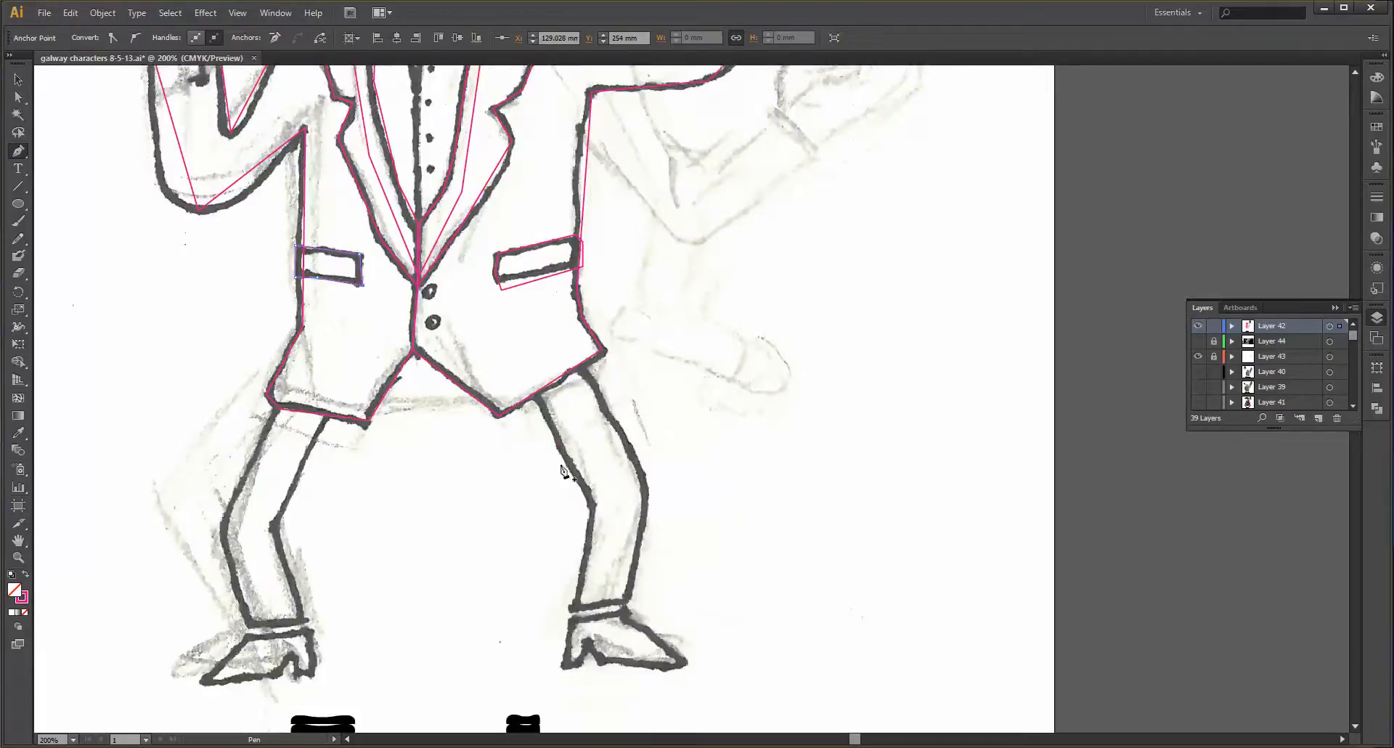
scroll(563, 470, "down", 1)
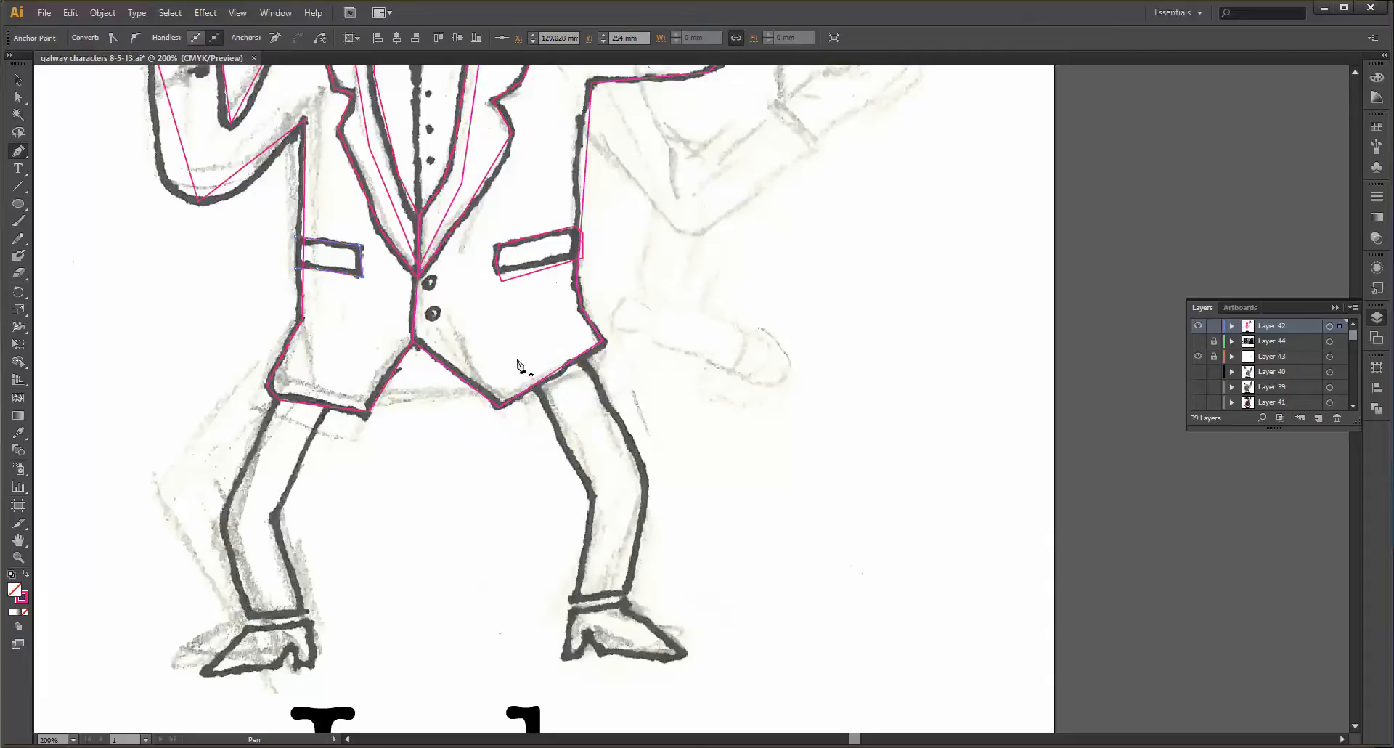
left_click(525, 375)
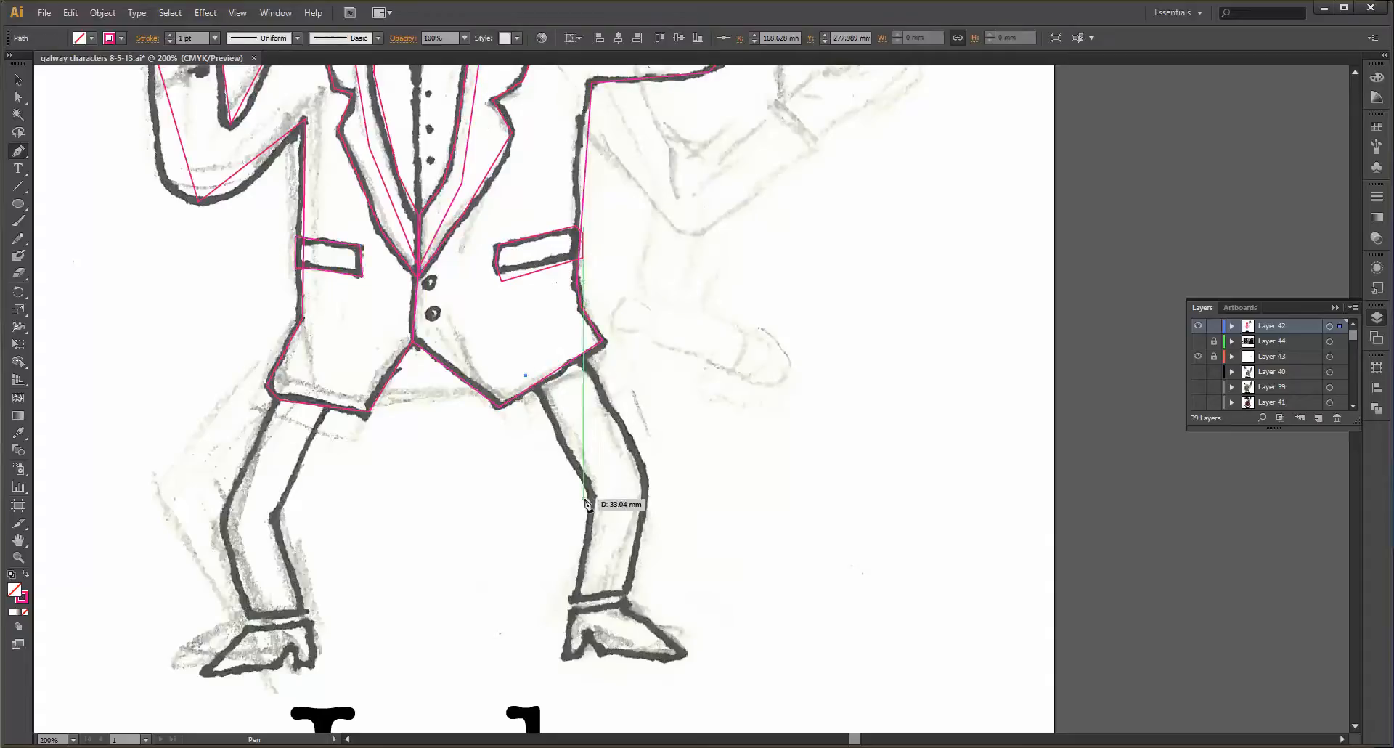
key("ctrl+z")
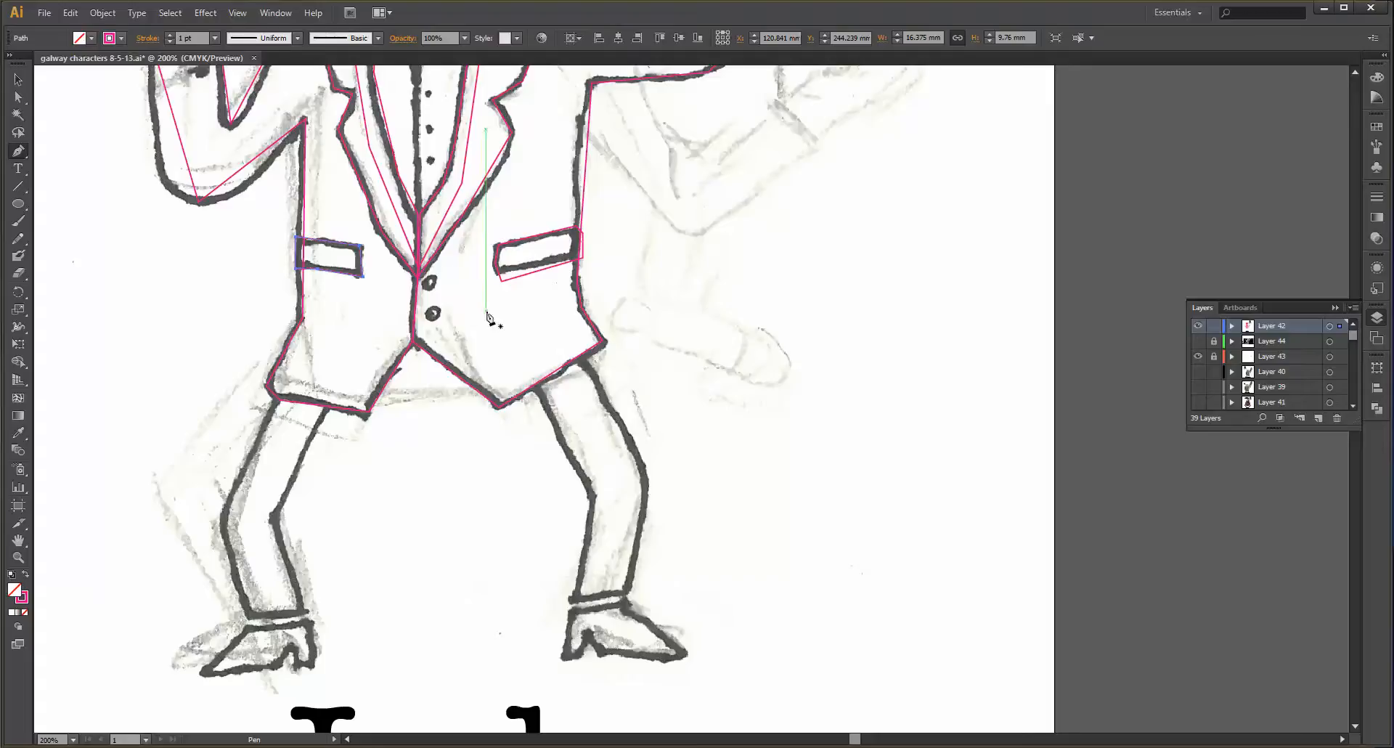
- Start the trousers outline inside the microphone-side hem, crossing to the opposite leg, down its inner edge and across the ankle
left_click(349, 397)
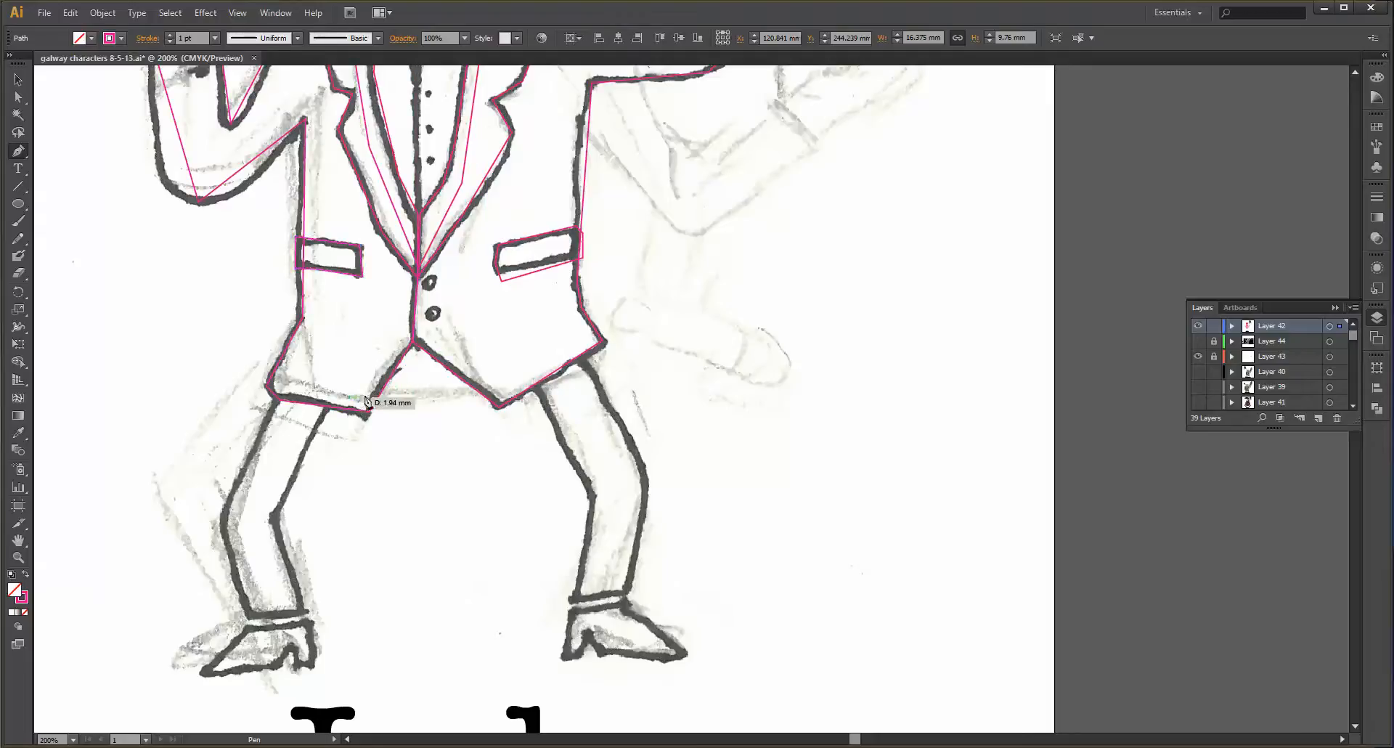
left_click(533, 380)
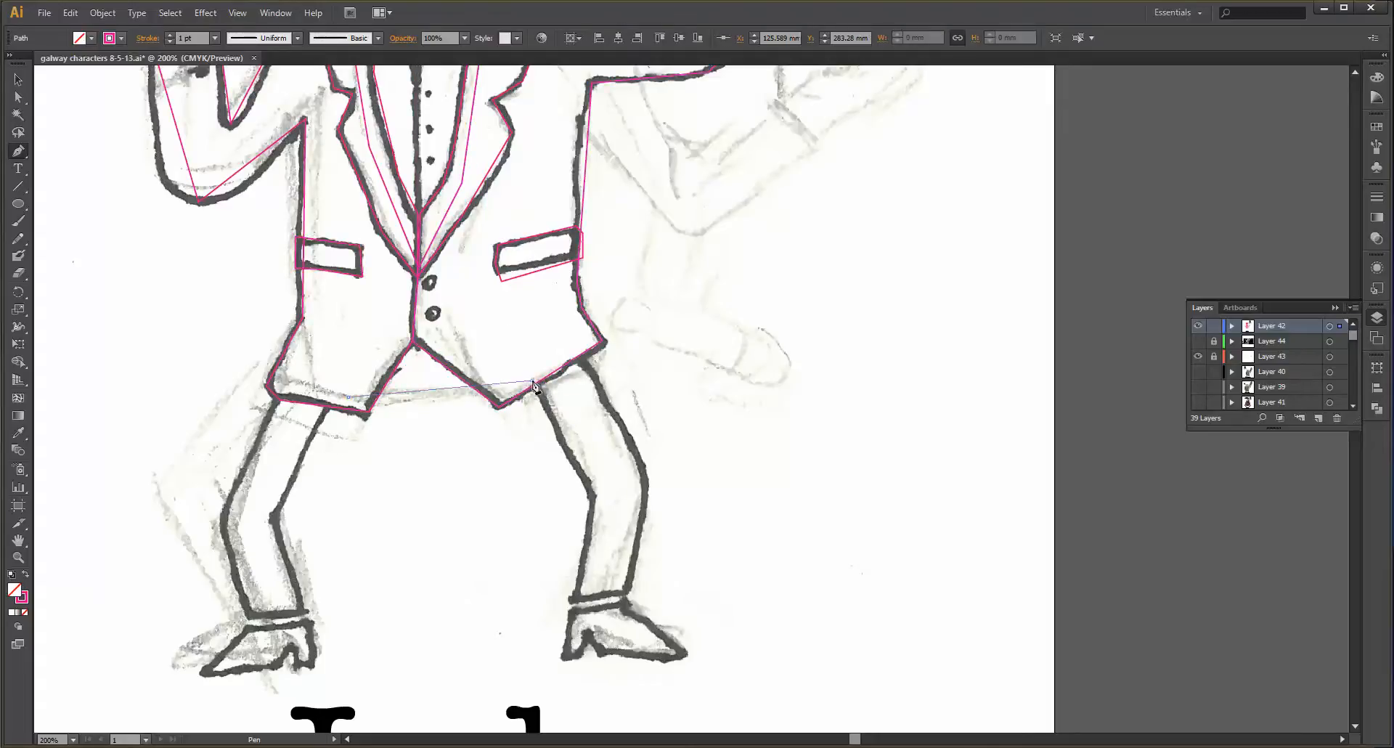
left_click(589, 500)
left_click(573, 598)
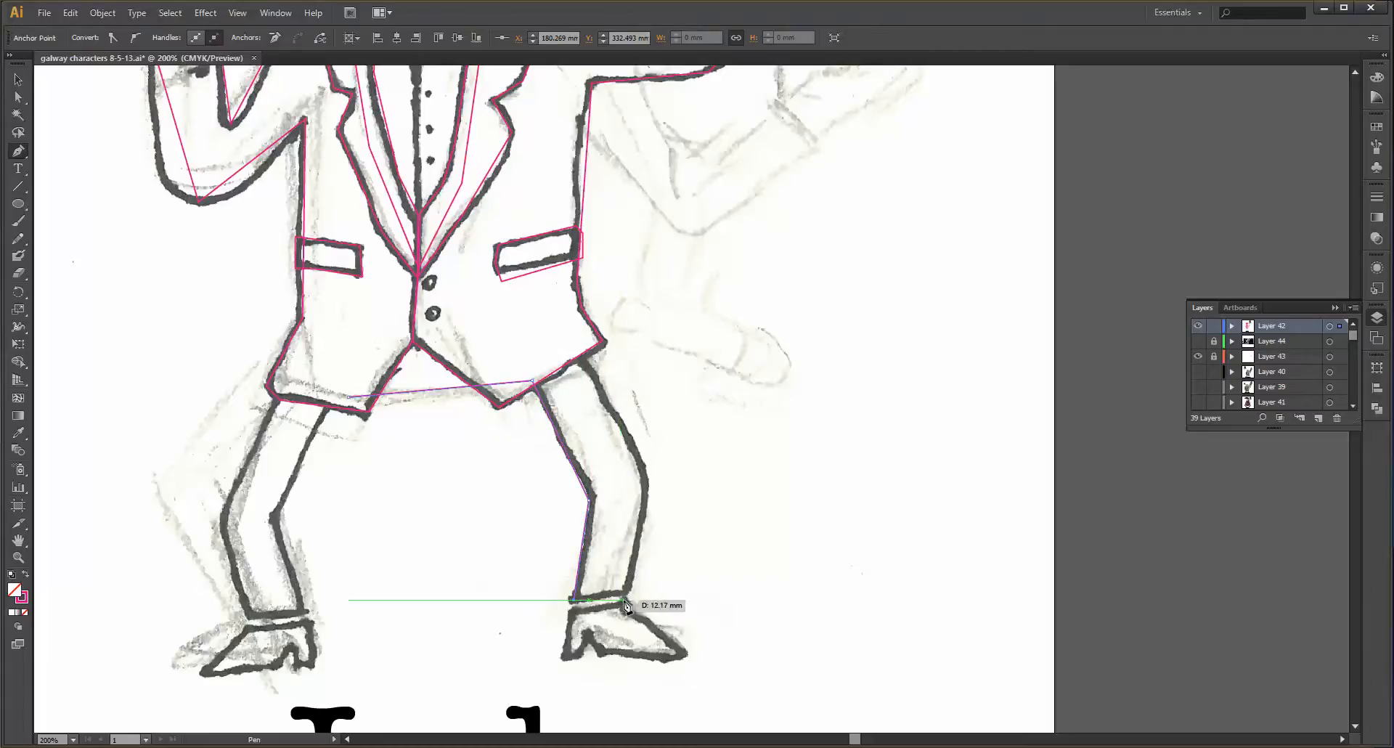
left_click(629, 601)
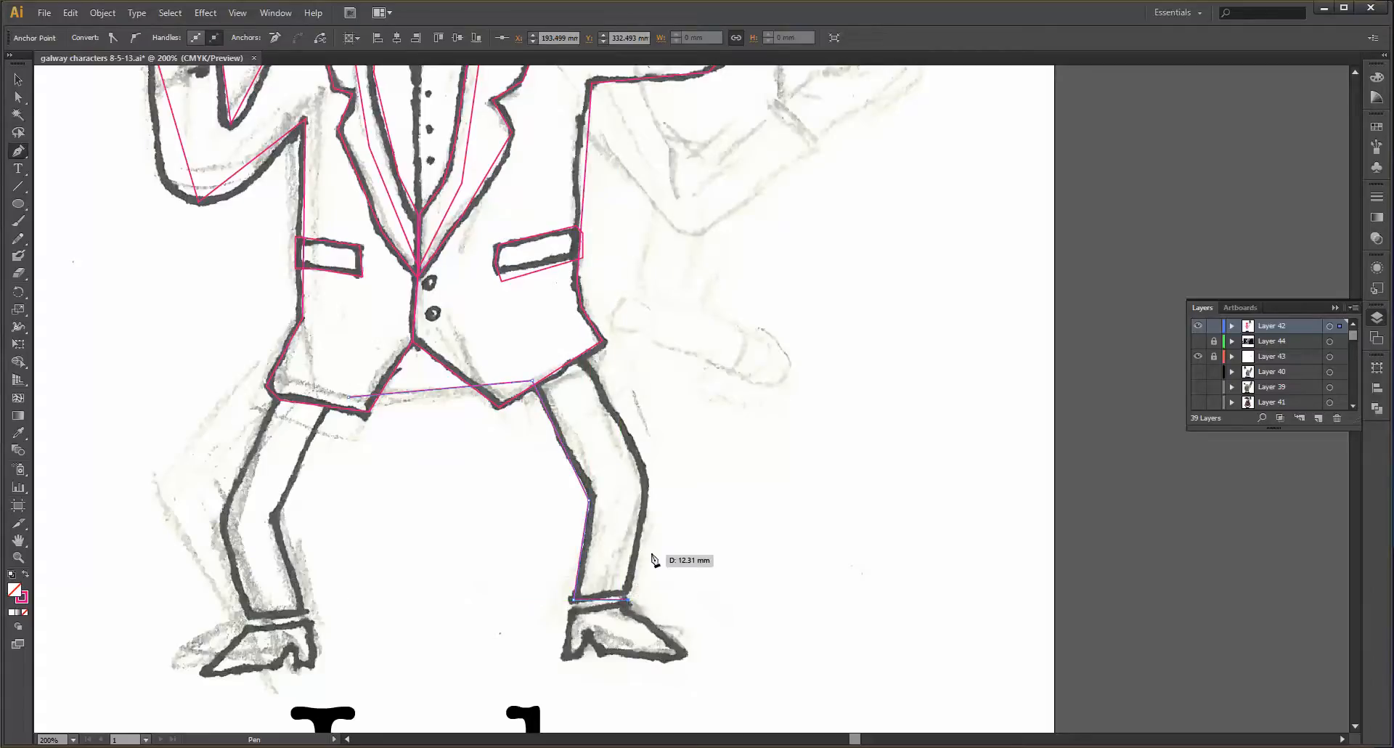
- Continue the trousers outline up the pointing-arm-side leg's outer edge and across beneath the jacket to the microphone-side hip
left_click(647, 479)
left_click(583, 349)
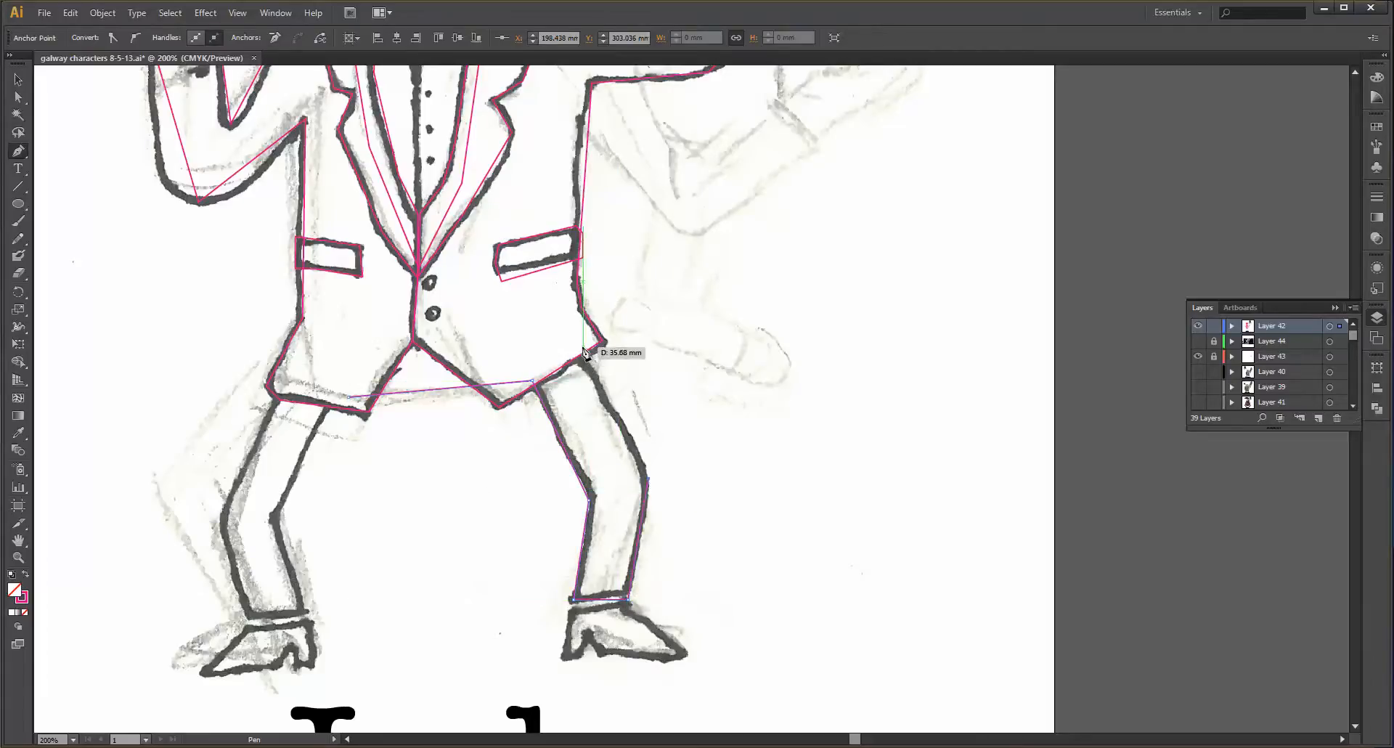
left_click(438, 330)
left_click(379, 330)
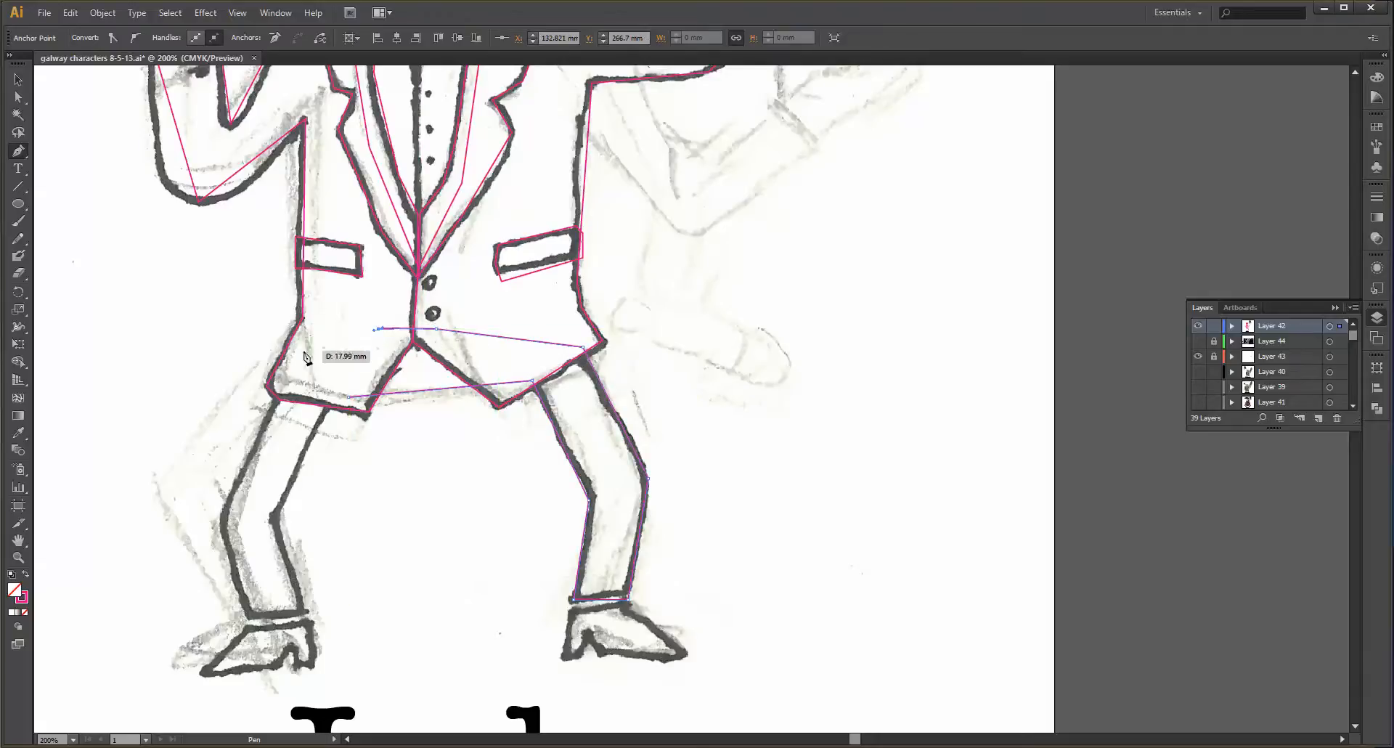
left_click(300, 356)
left_click(278, 387)
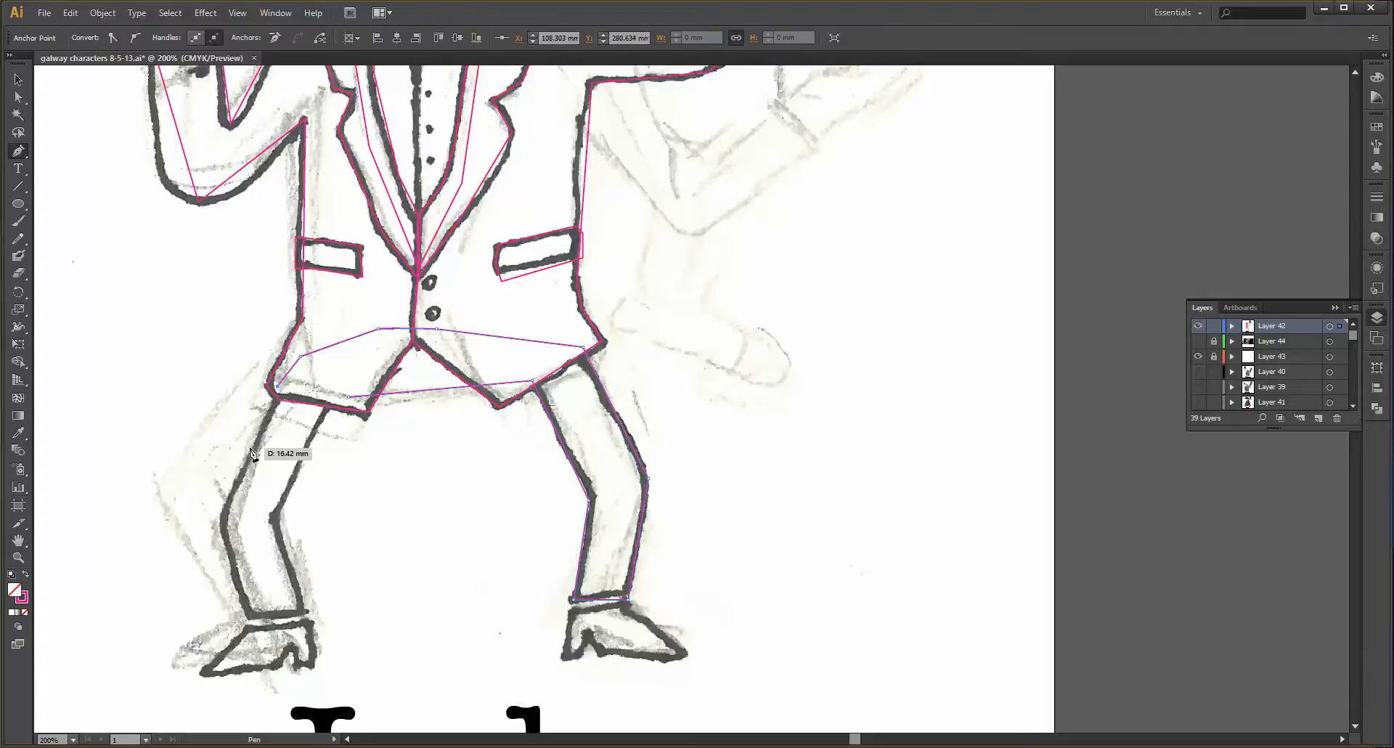
- Continue the trousers outline down the microphone-side leg's outer edge past the knee and across the ankle
left_click(226, 508)
scroll(225, 512, "down", 1)
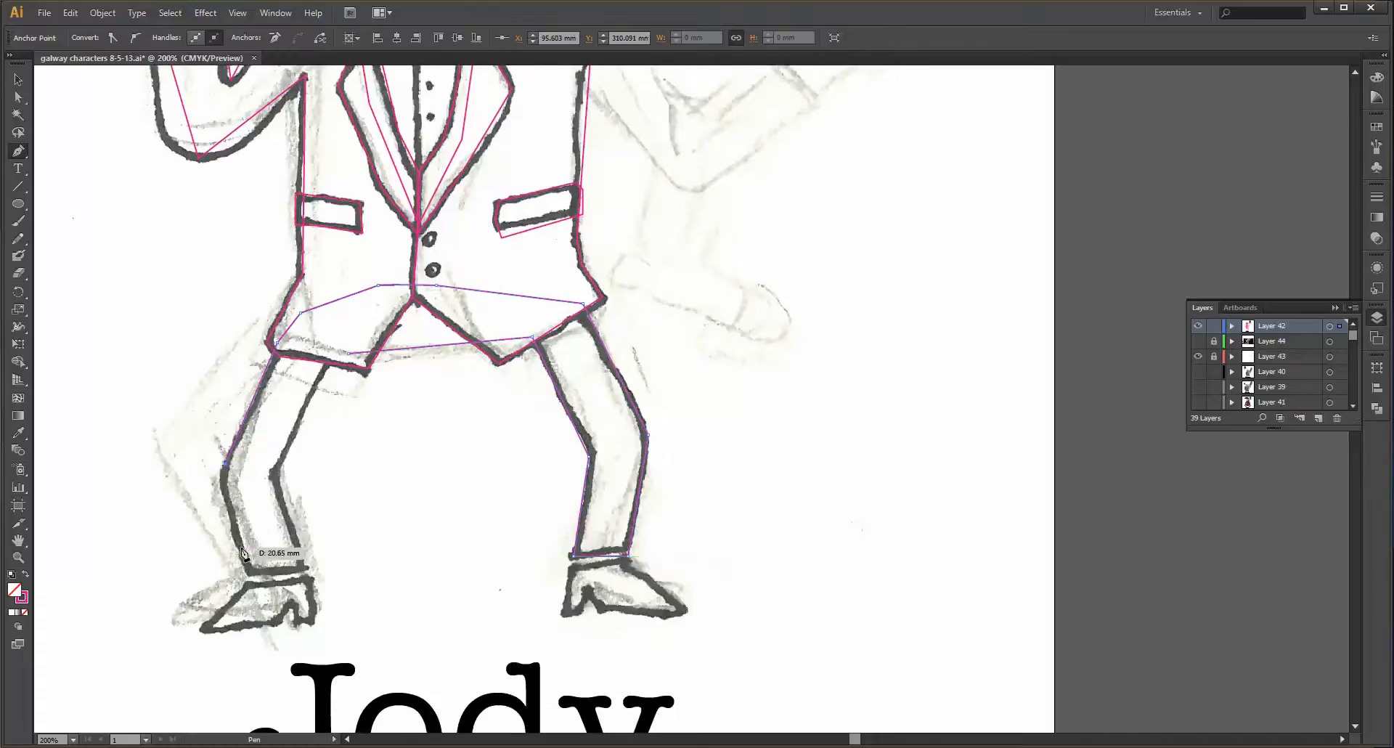
left_click(244, 556)
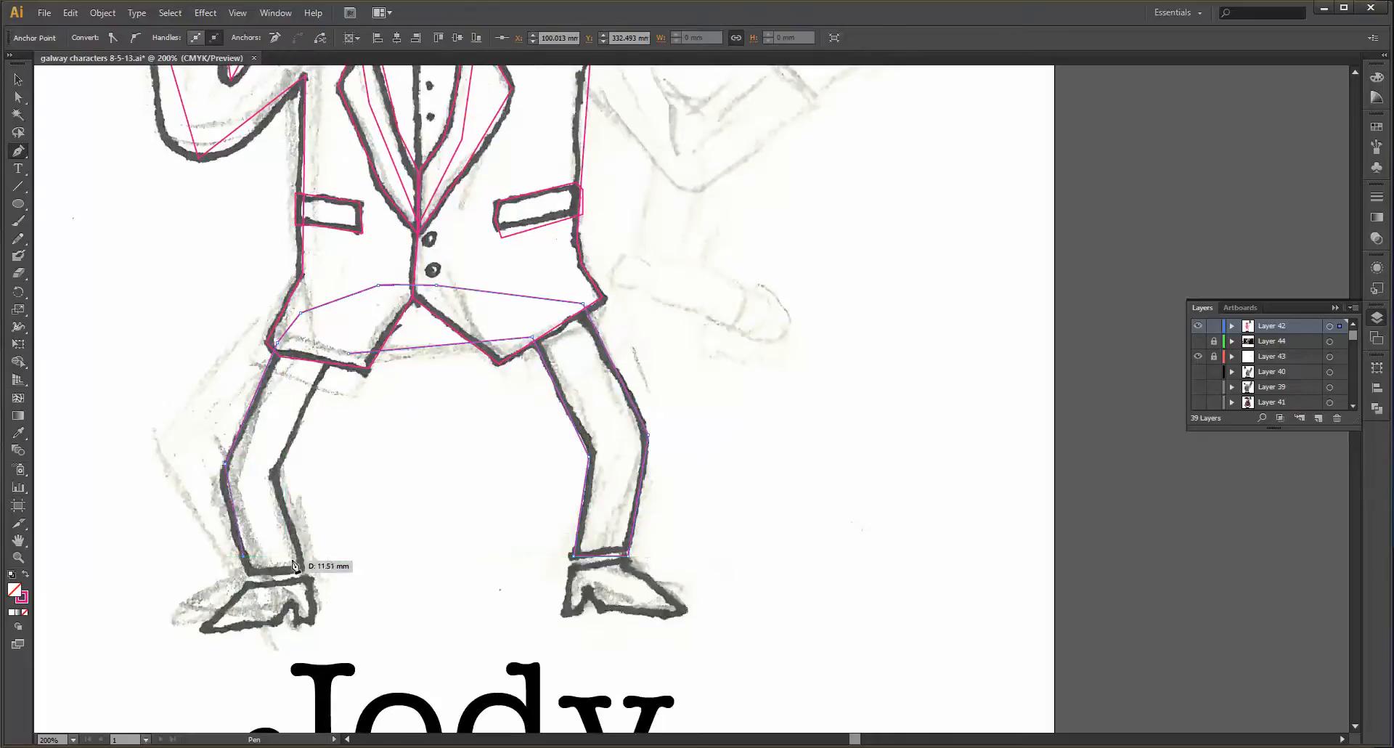
left_click(297, 557)
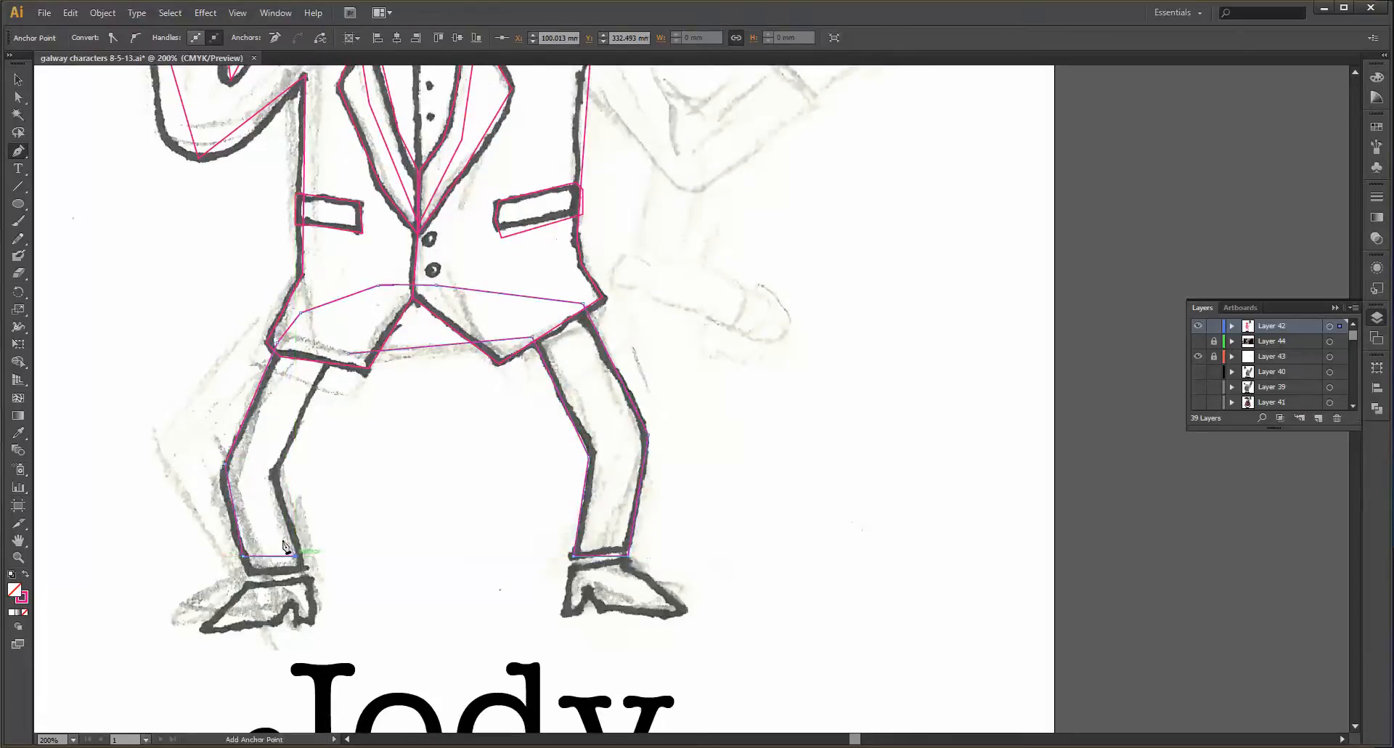
- Complete the trousers outline up the microphone-side leg's inner edge, from the knee to the closing end under the jacket hem
left_click(270, 464)
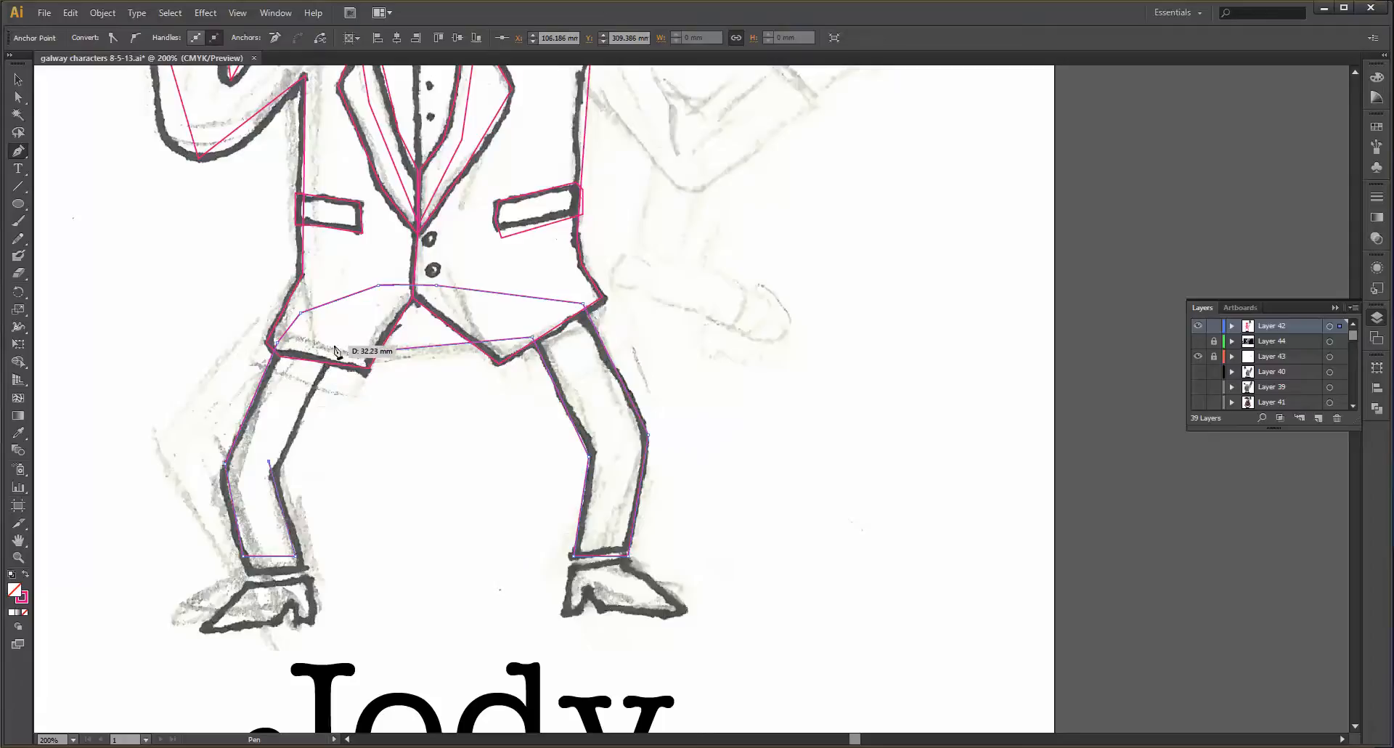
left_click(333, 347)
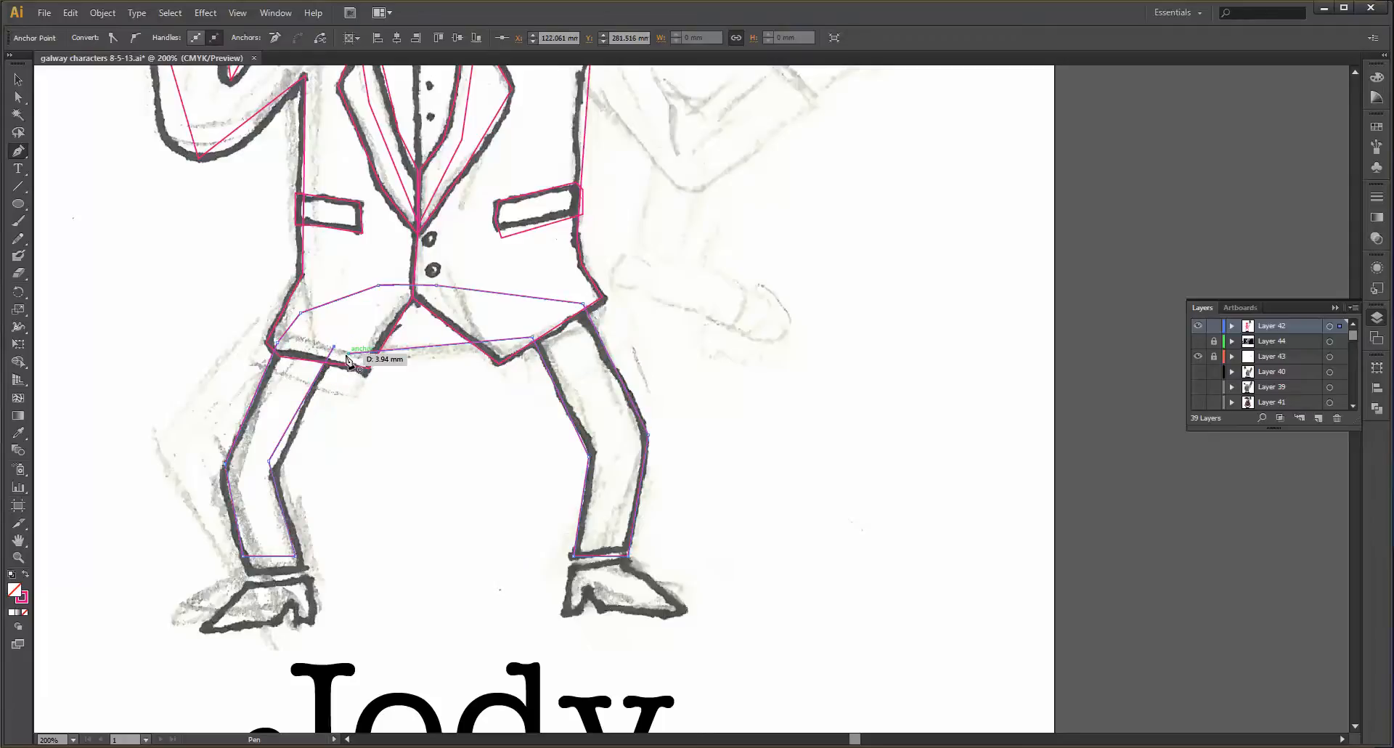
- Trace the pointing-arm-side shoe as a closed straight-edged path with a heel, a pointed notch under the arch and a long toe
scroll(684, 561, "down", 3)
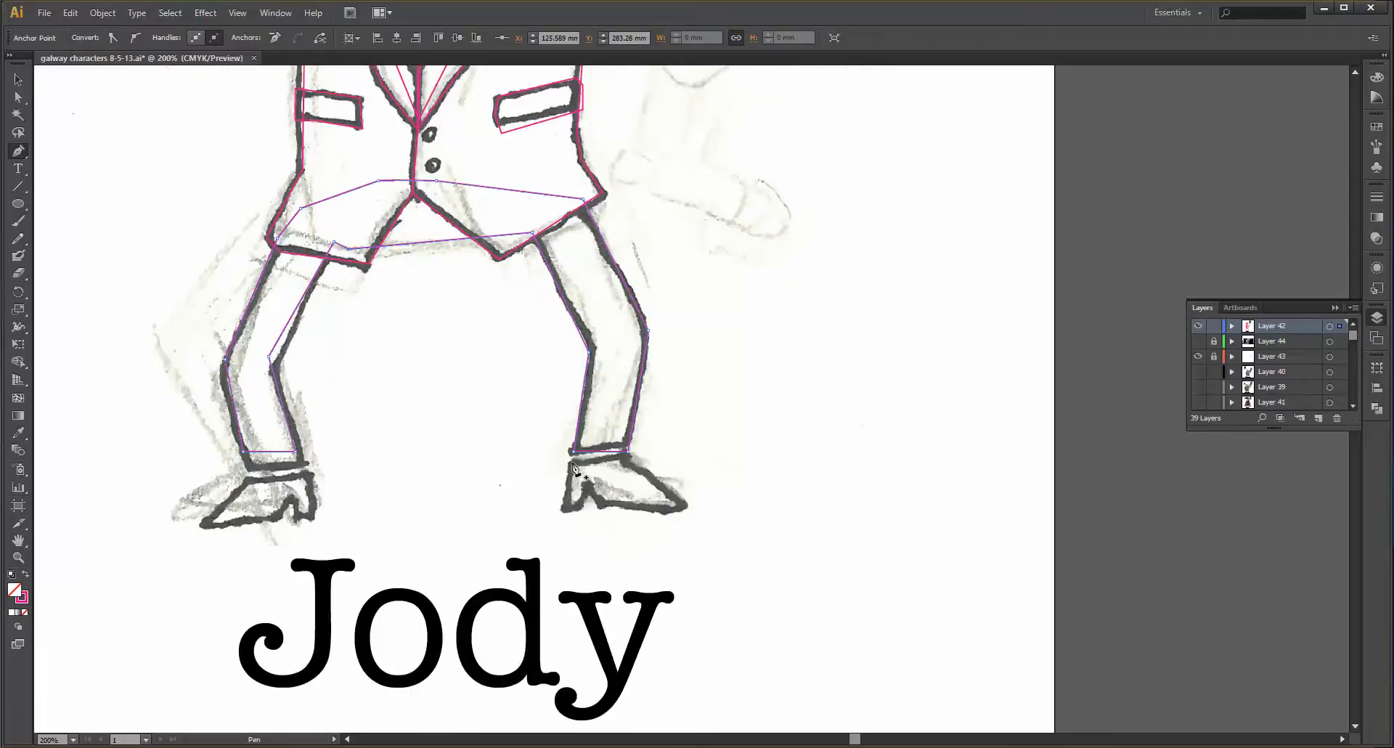
left_click(572, 462)
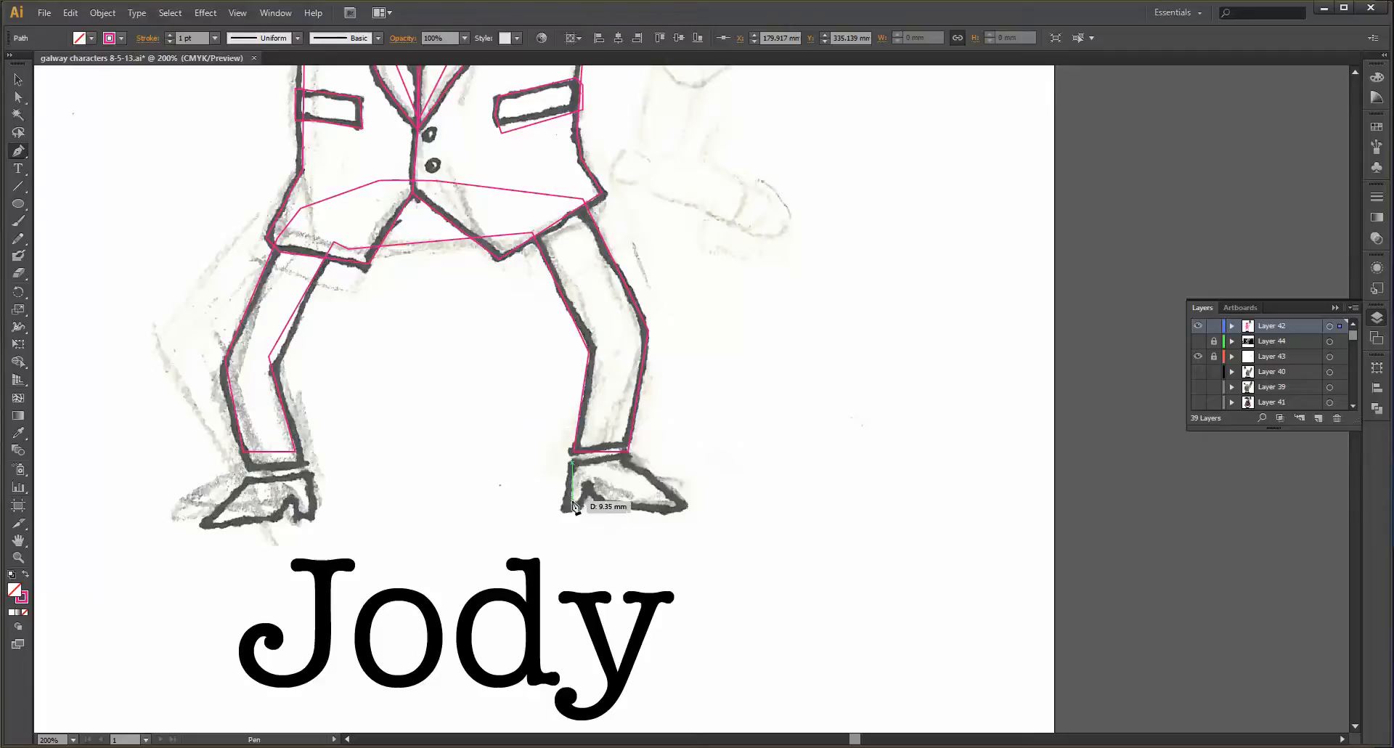
left_click(572, 502)
mouse_move(587, 503)
left_mouse_down()
mouse_move(600, 486)
mouse_move(615, 505)
left_mouse_up()
left_click(615, 501)
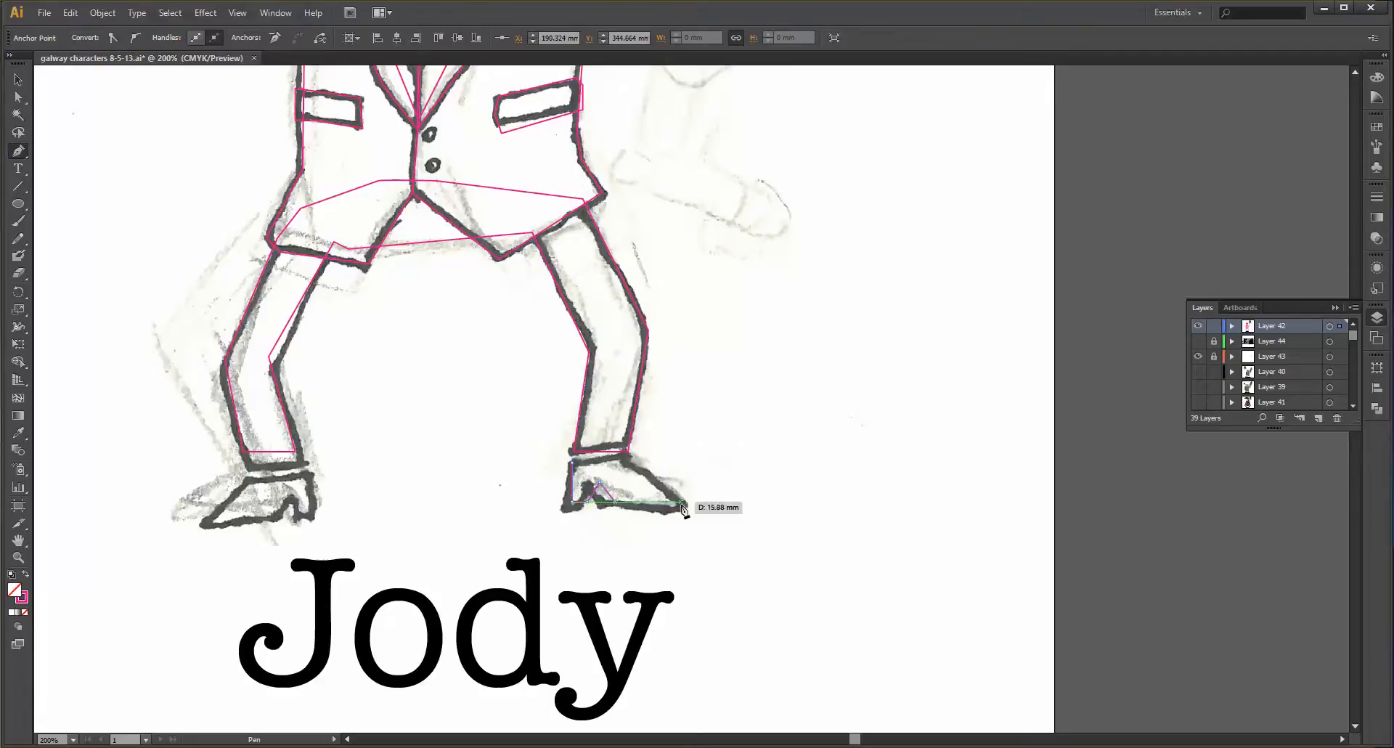
left_click(690, 501)
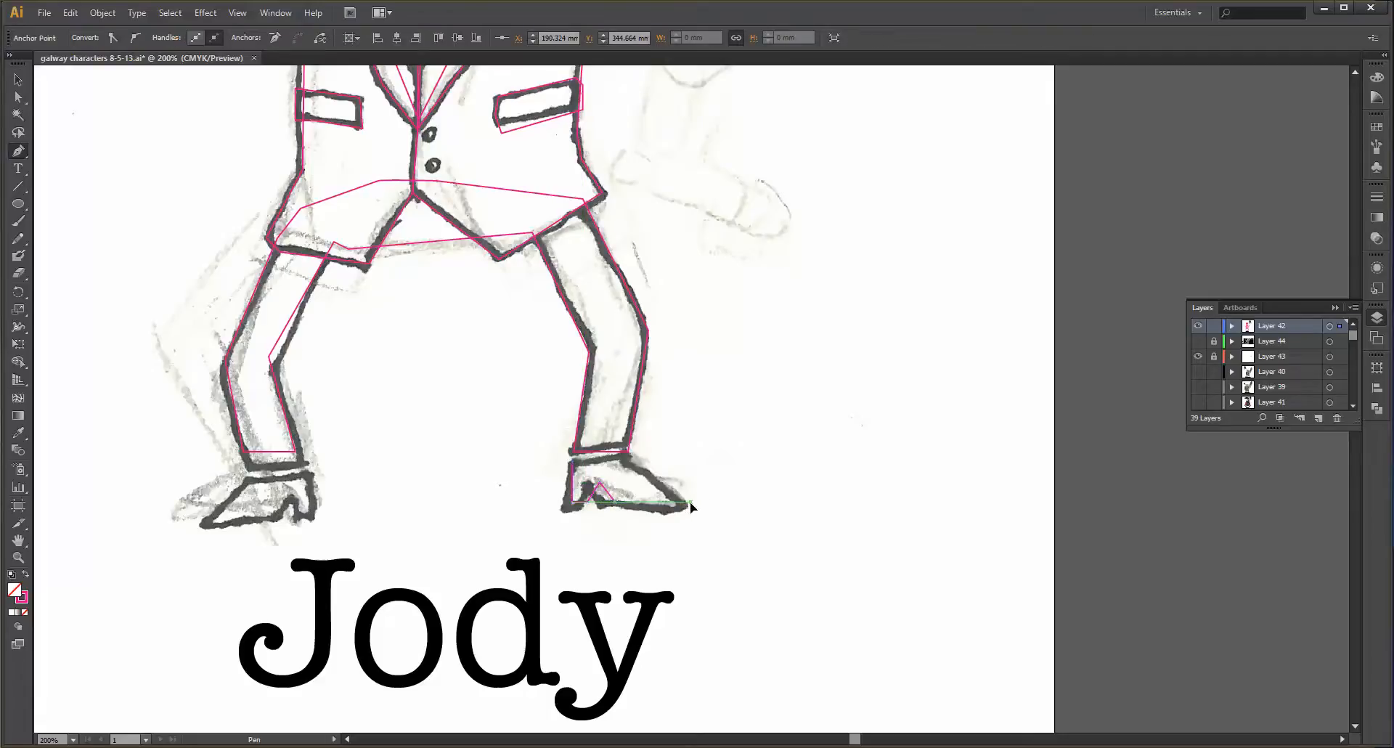
left_click(656, 474)
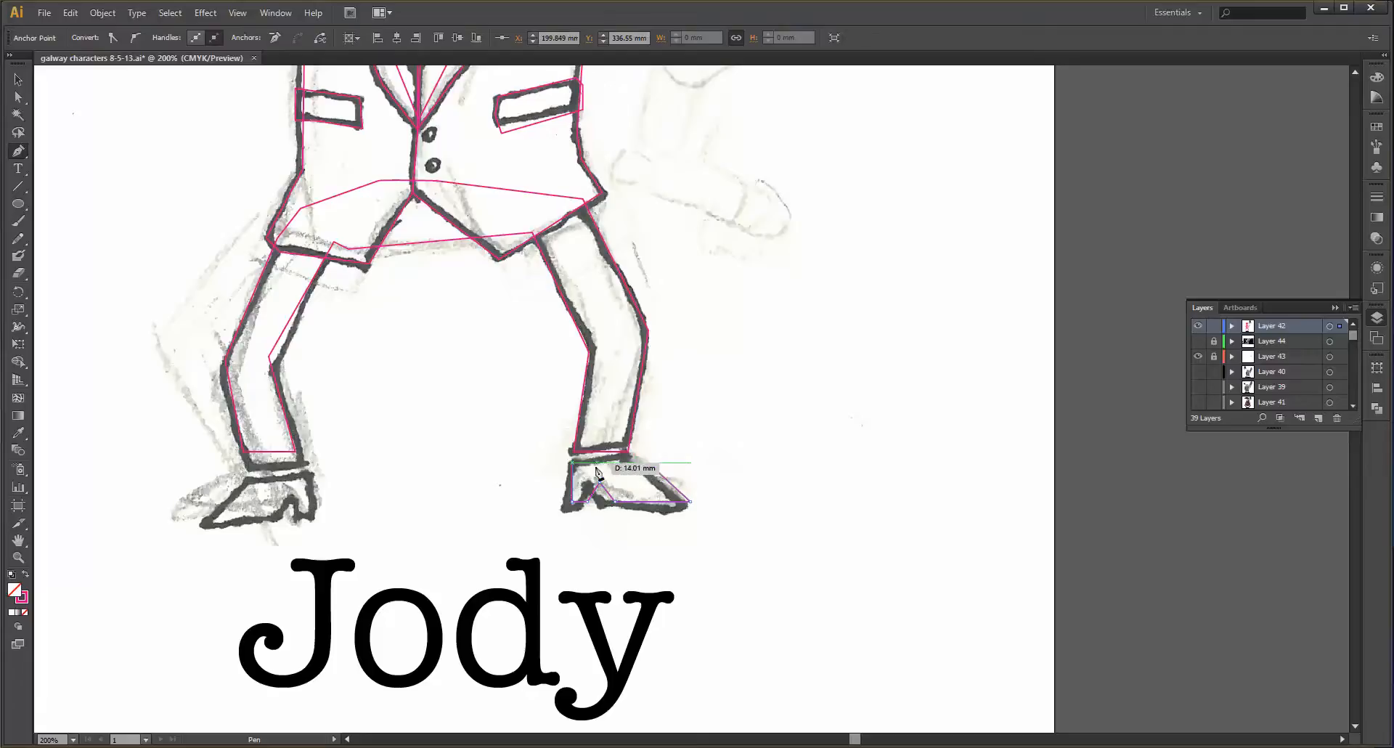
left_click(612, 462)
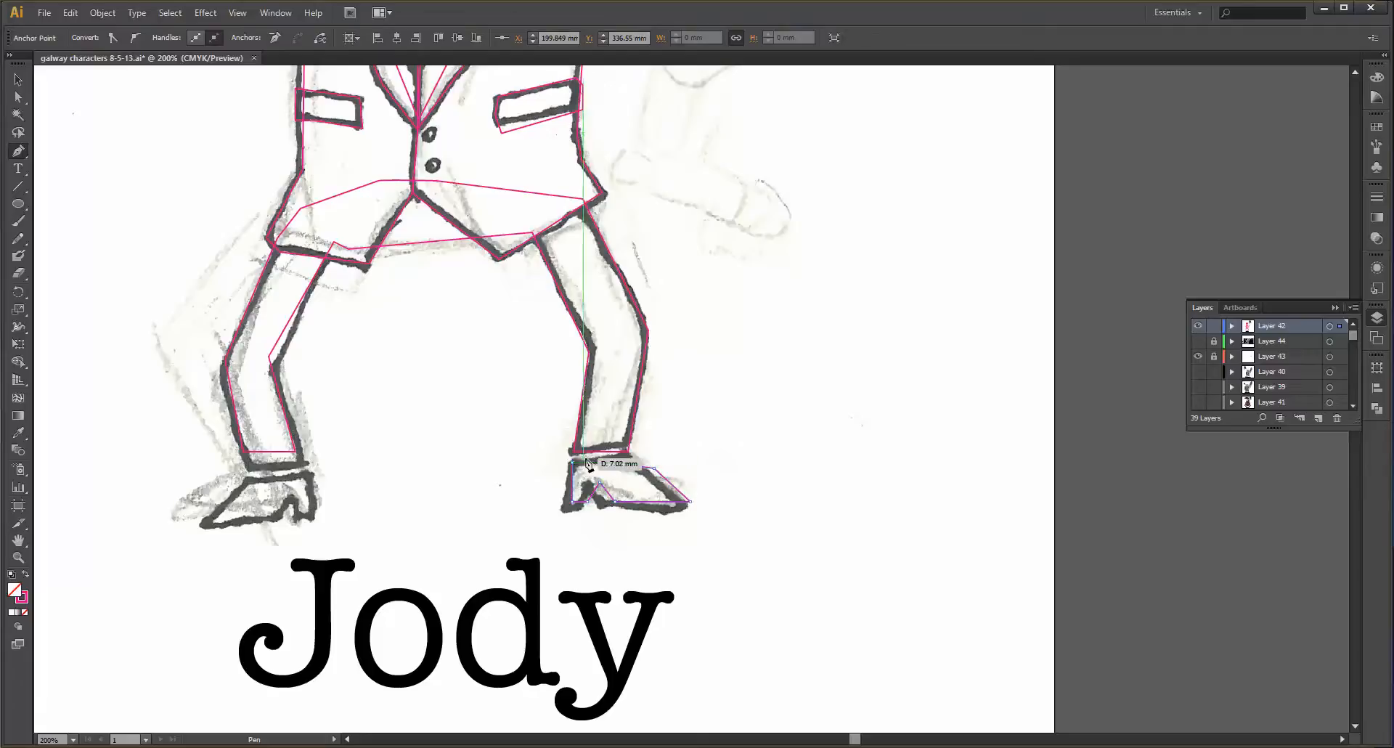
left_click(573, 462)
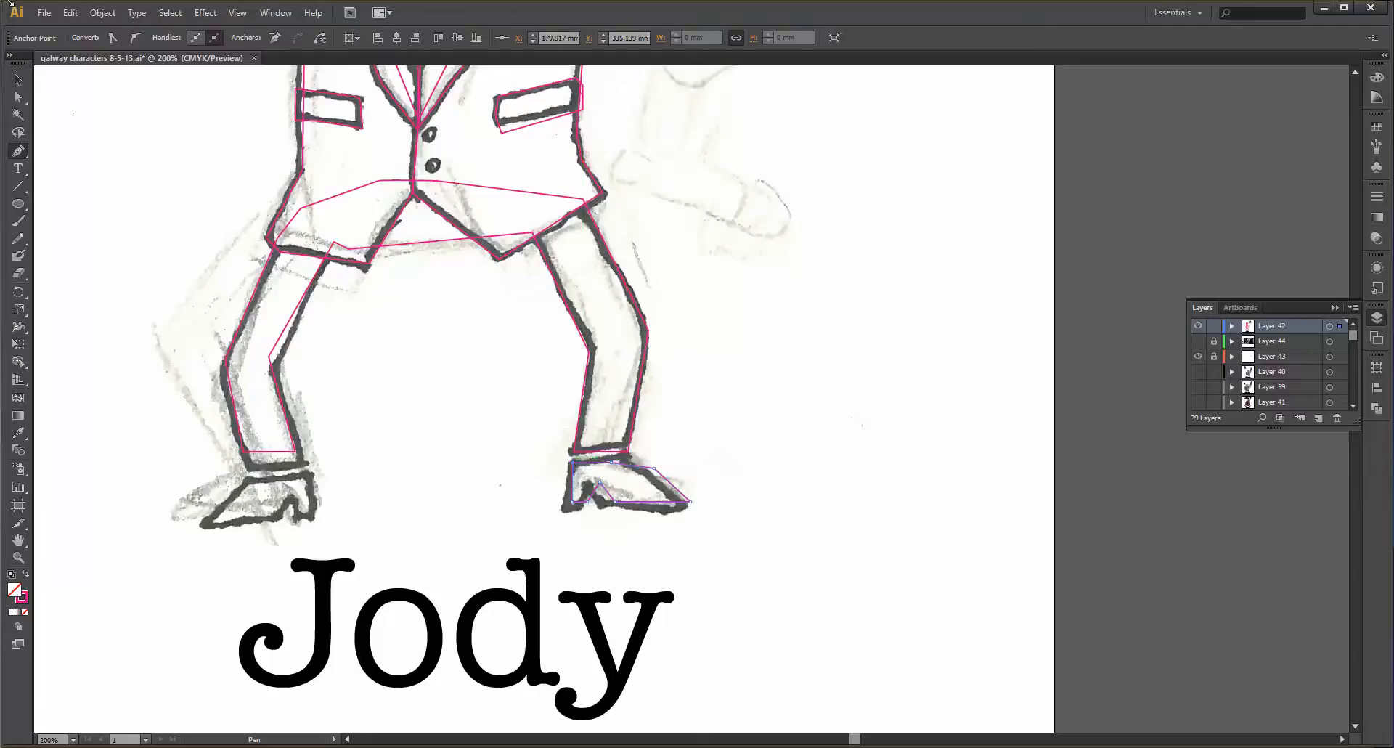
left_click(17, 79)
left_click(56, 118)
- Reshape the traced shoe's upper edge by moving its ankle anchor toward the toe and the instep anchor down closer to the sketch
scroll(613, 463, "up", 3)
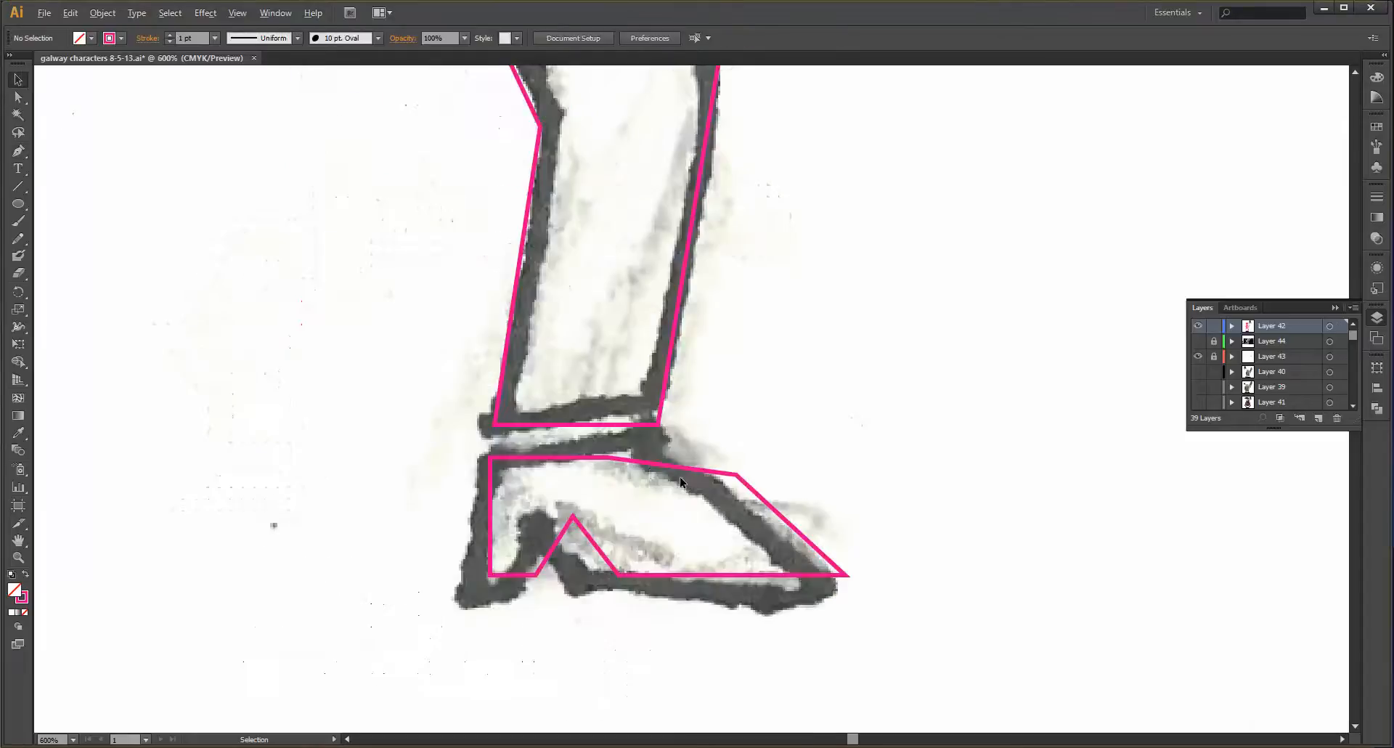
left_click(613, 459)
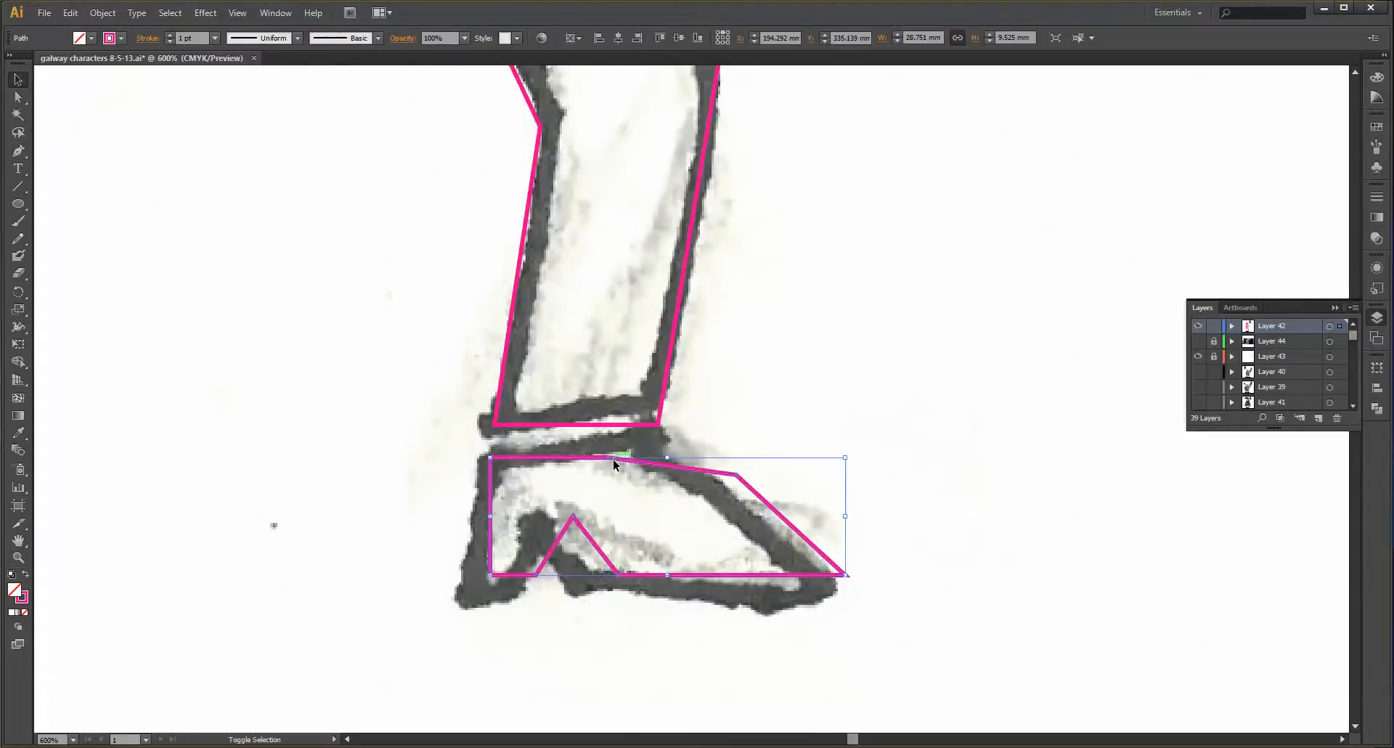
key("shift+c")
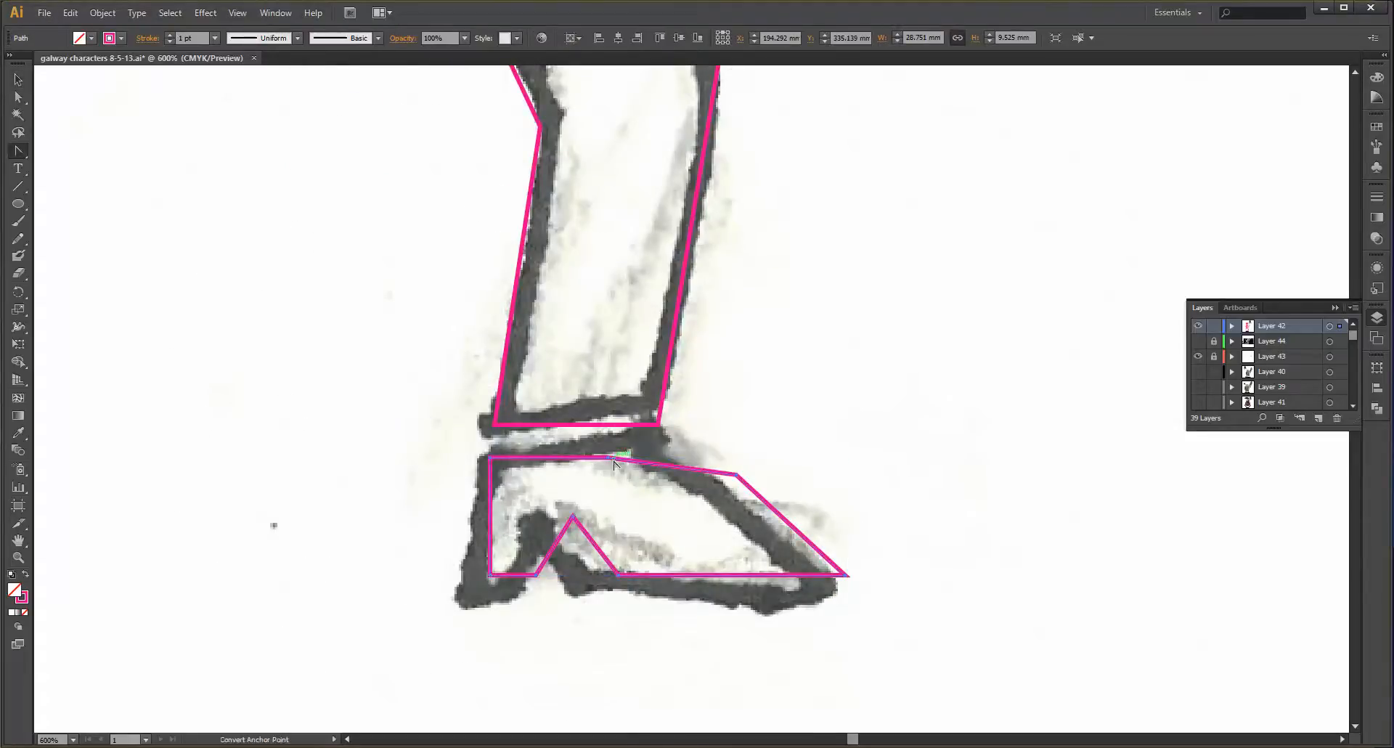
left_click(656, 458)
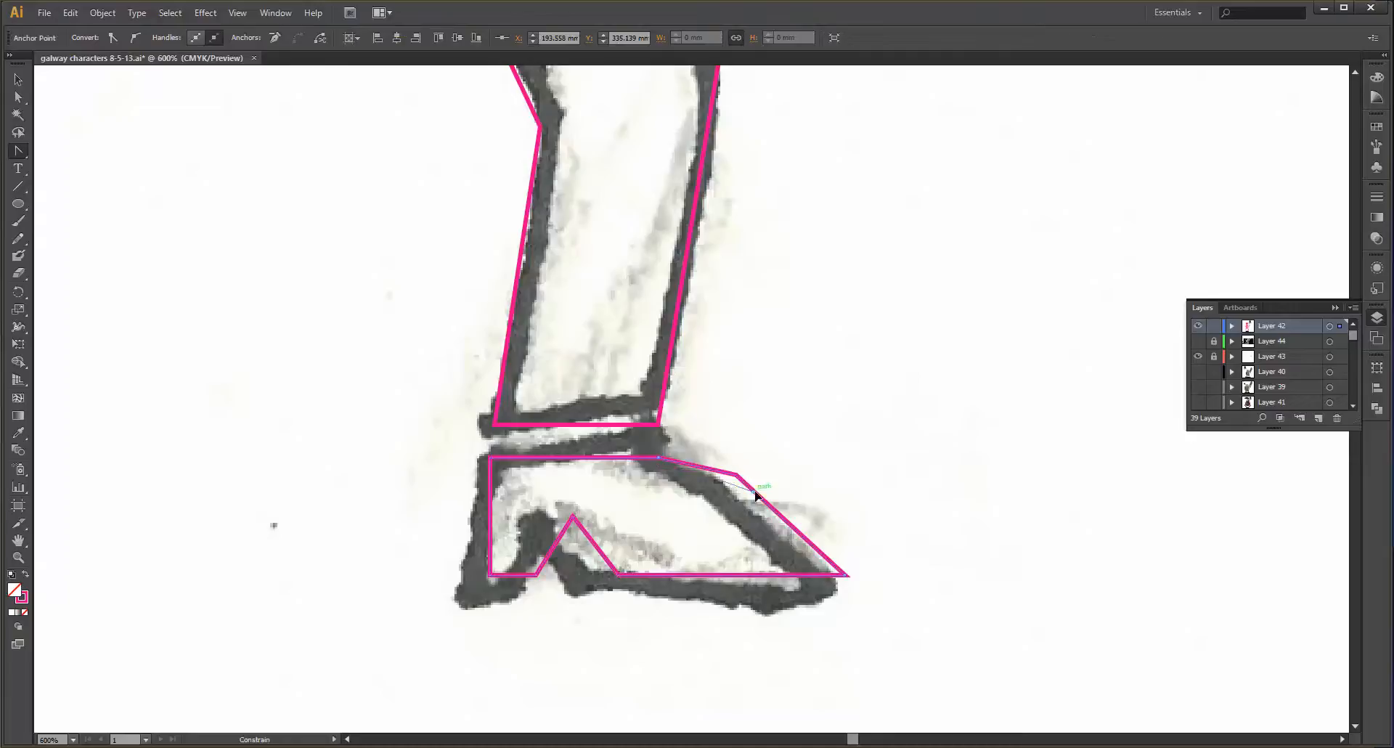
left_click_drag(755, 494, 779, 506)
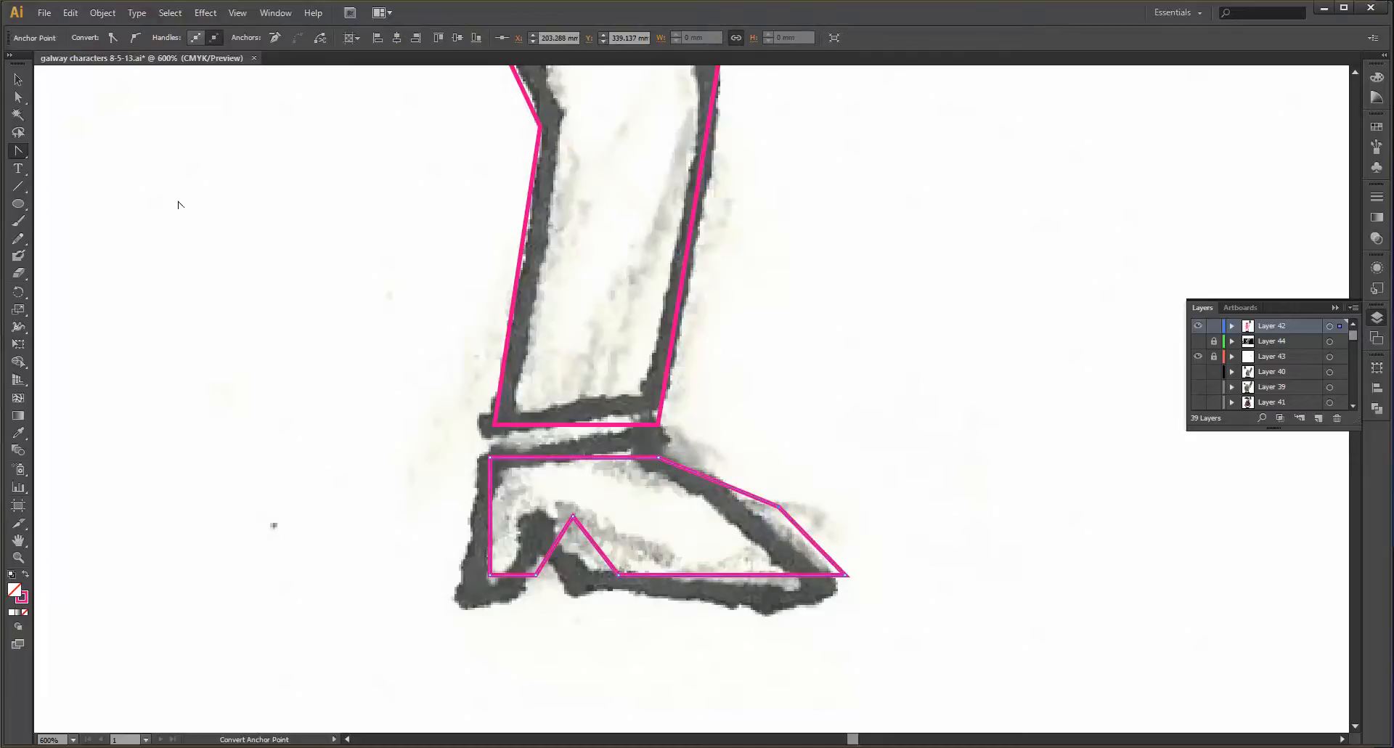
left_click(19, 96)
left_click(17, 82)
left_click(317, 342)
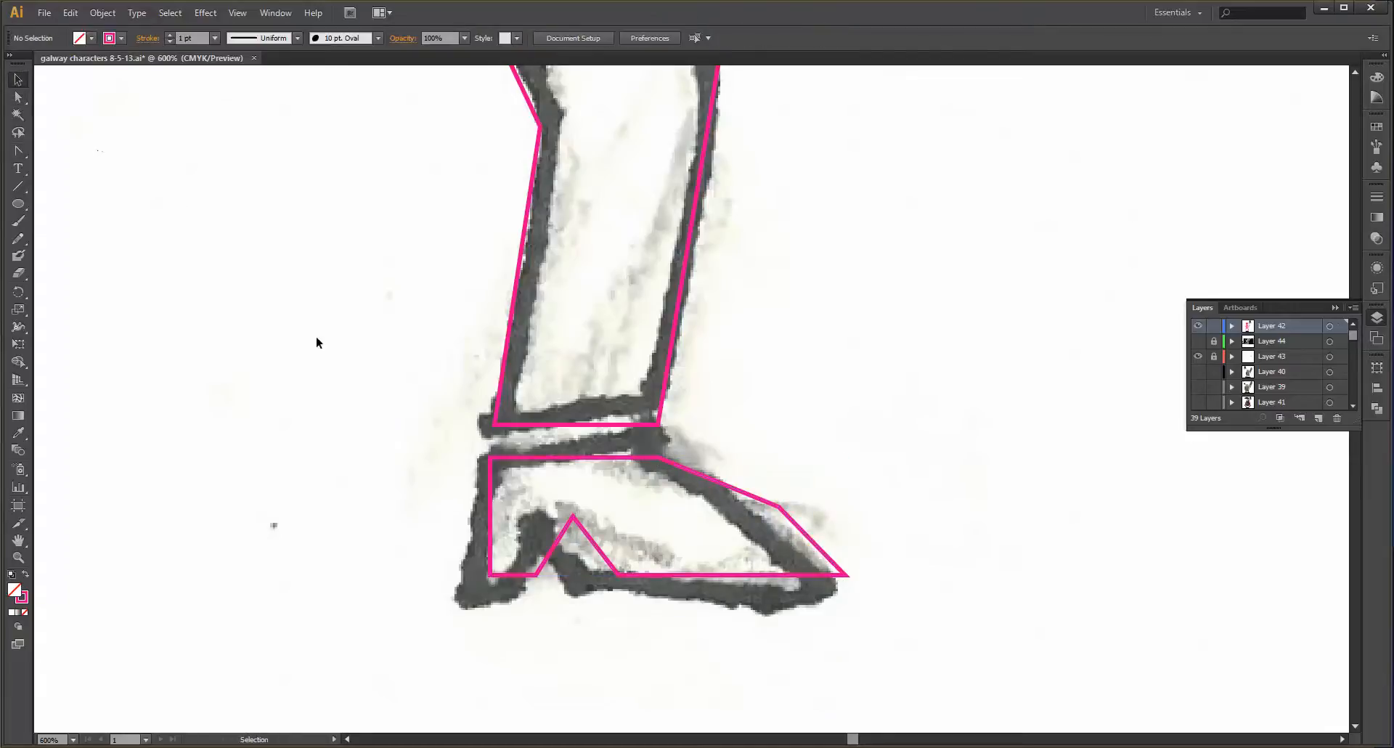
- Place a horizontally shifted copy of the traced shoe under the microphone-side ankle
scroll(594, 392, "down", 4)
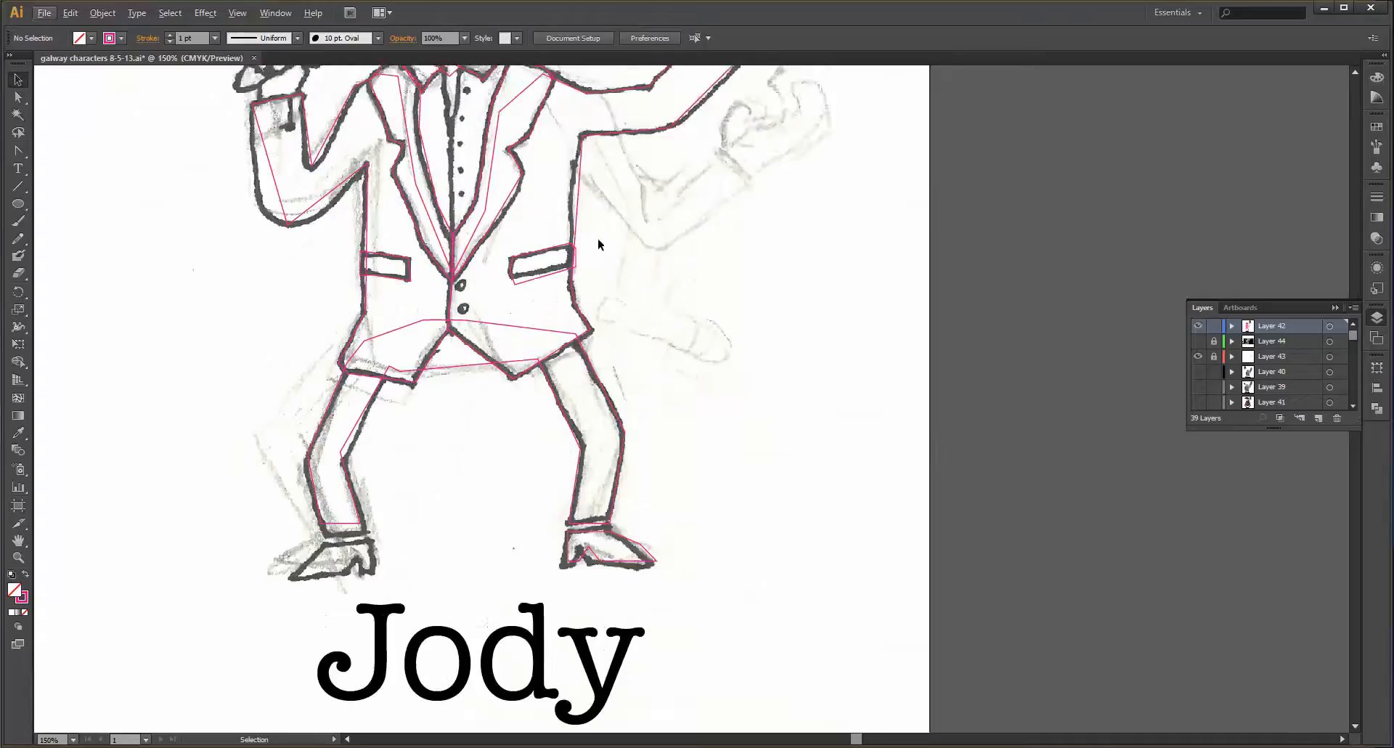
scroll(748, 609, "up", 3)
scroll(638, 617, "down", 1)
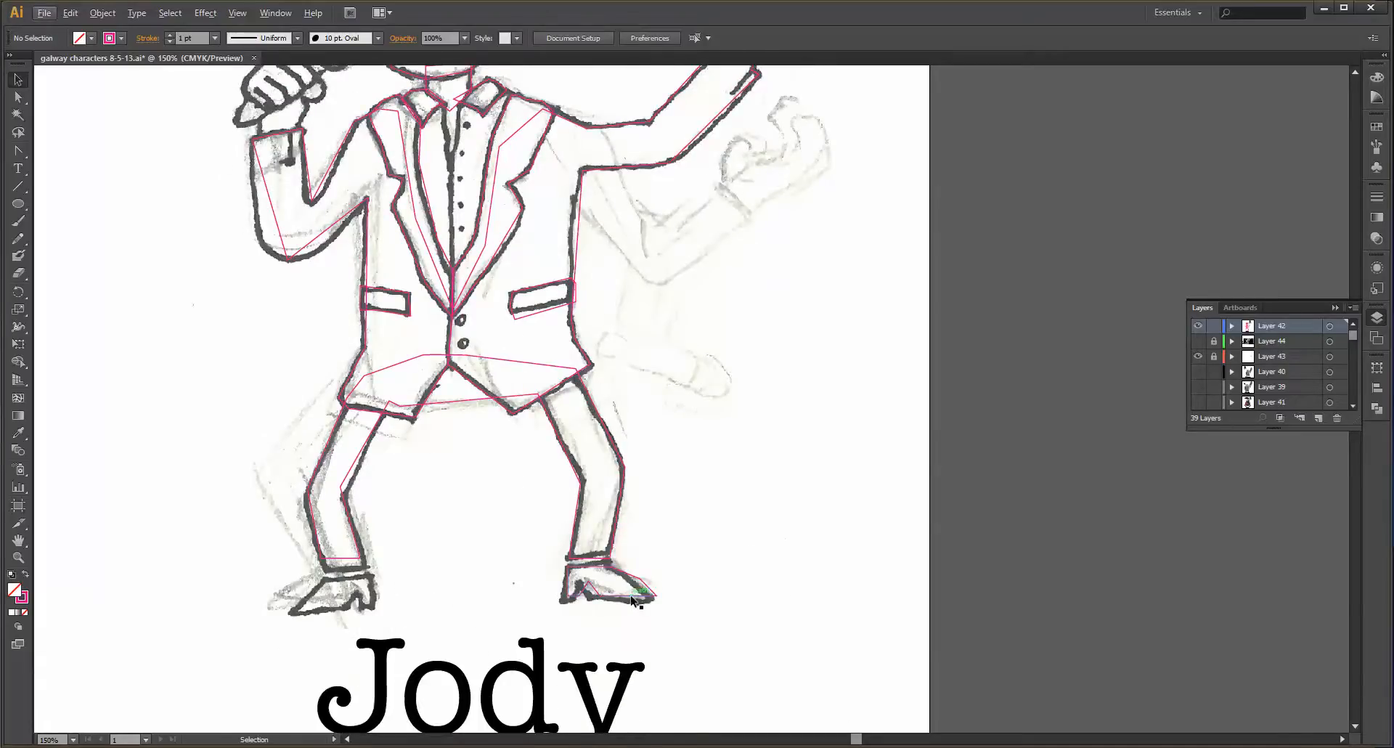
left_click_drag(633, 599, 380, 600)
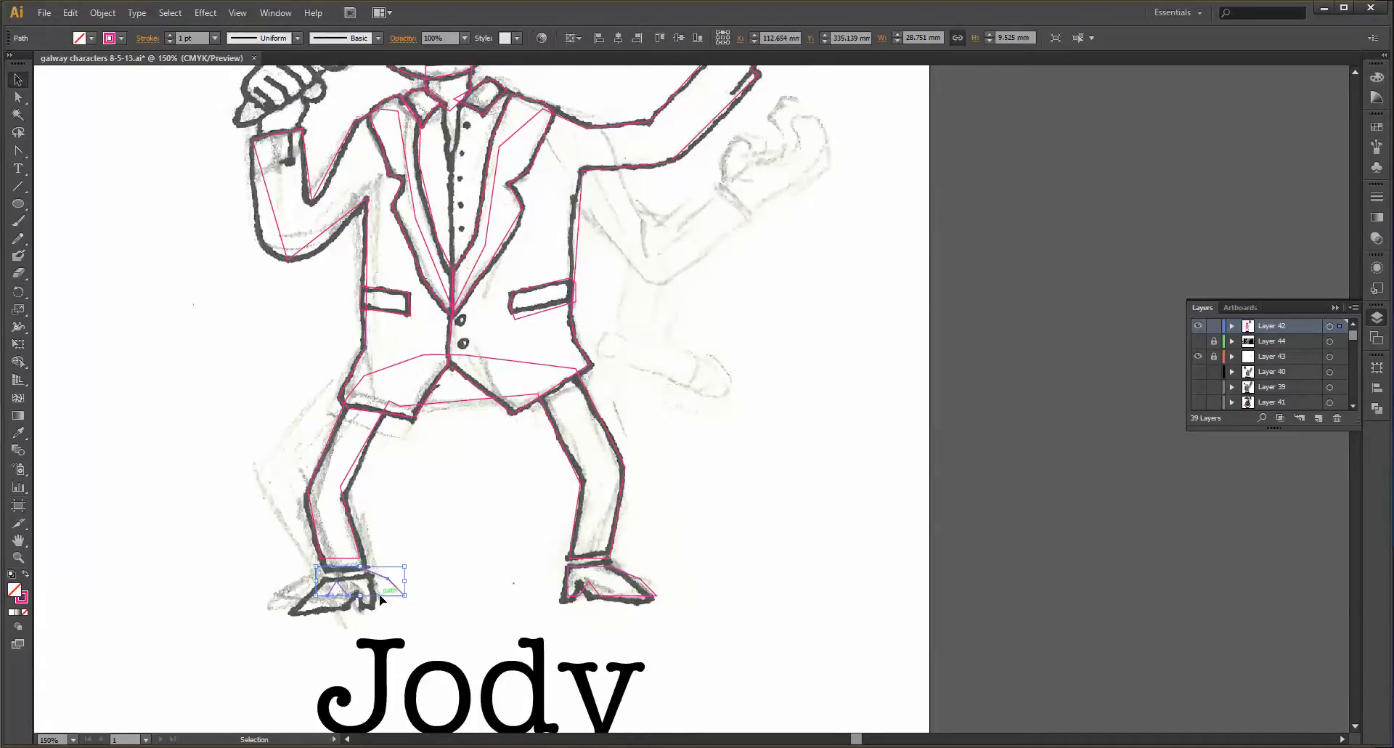
- Reflect the copied shoe across the vertical axis and position it with its heel under the microphone-side trouser leg
left_click(102, 12)
mouse_move(138, 30)
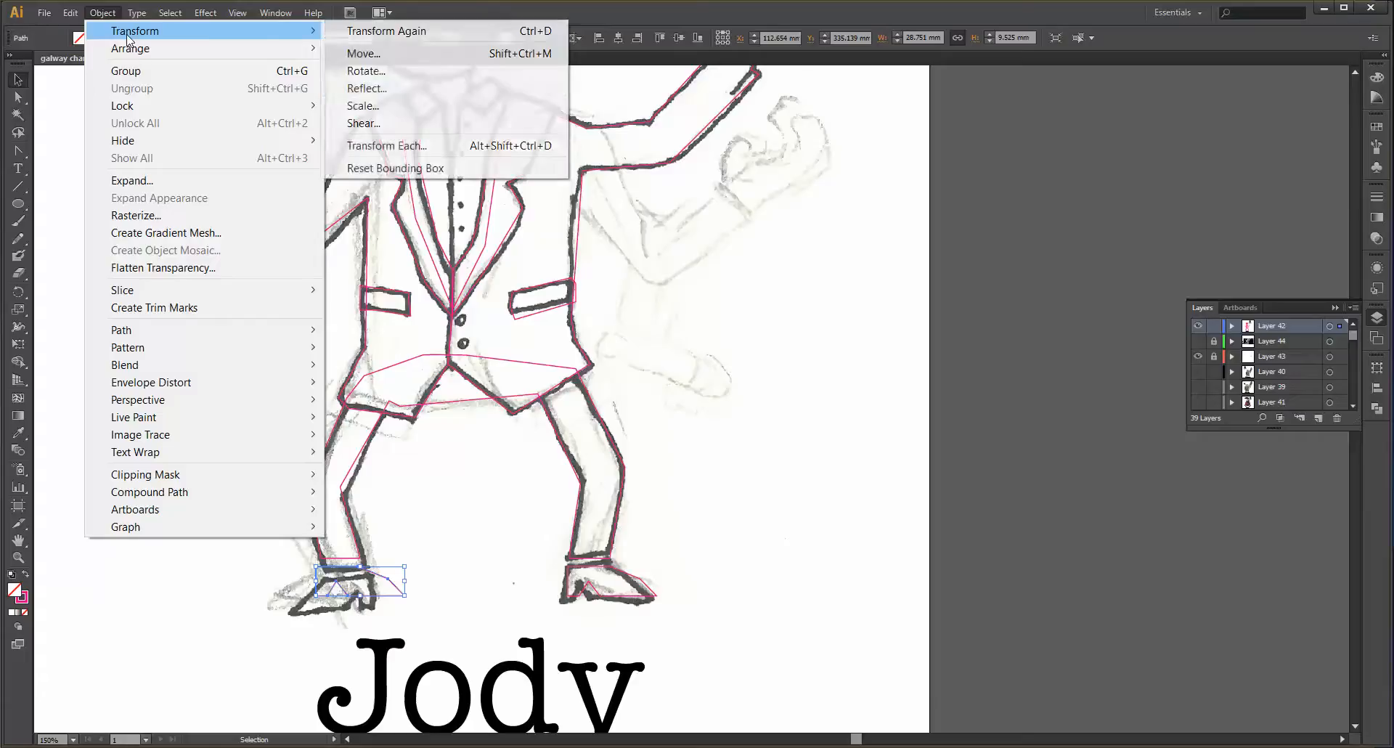
left_click(398, 88)
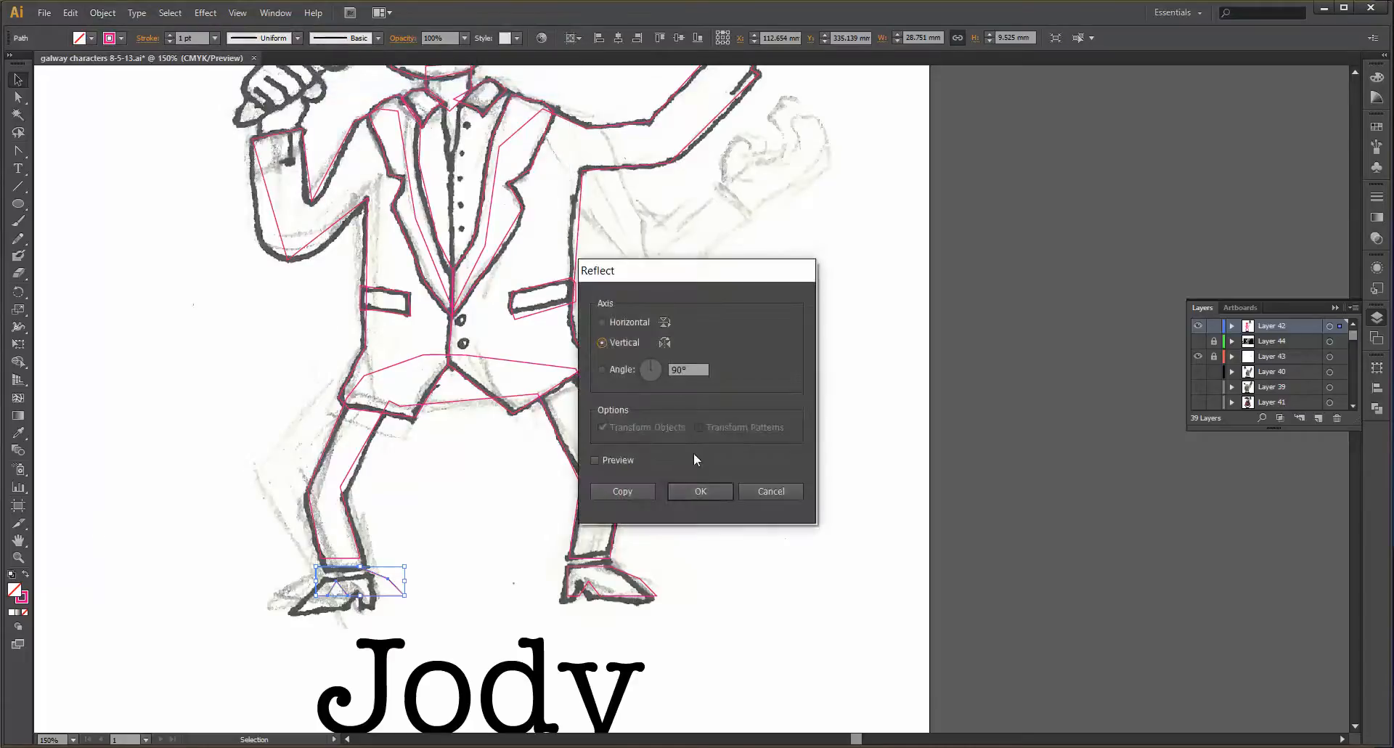
left_click(718, 491)
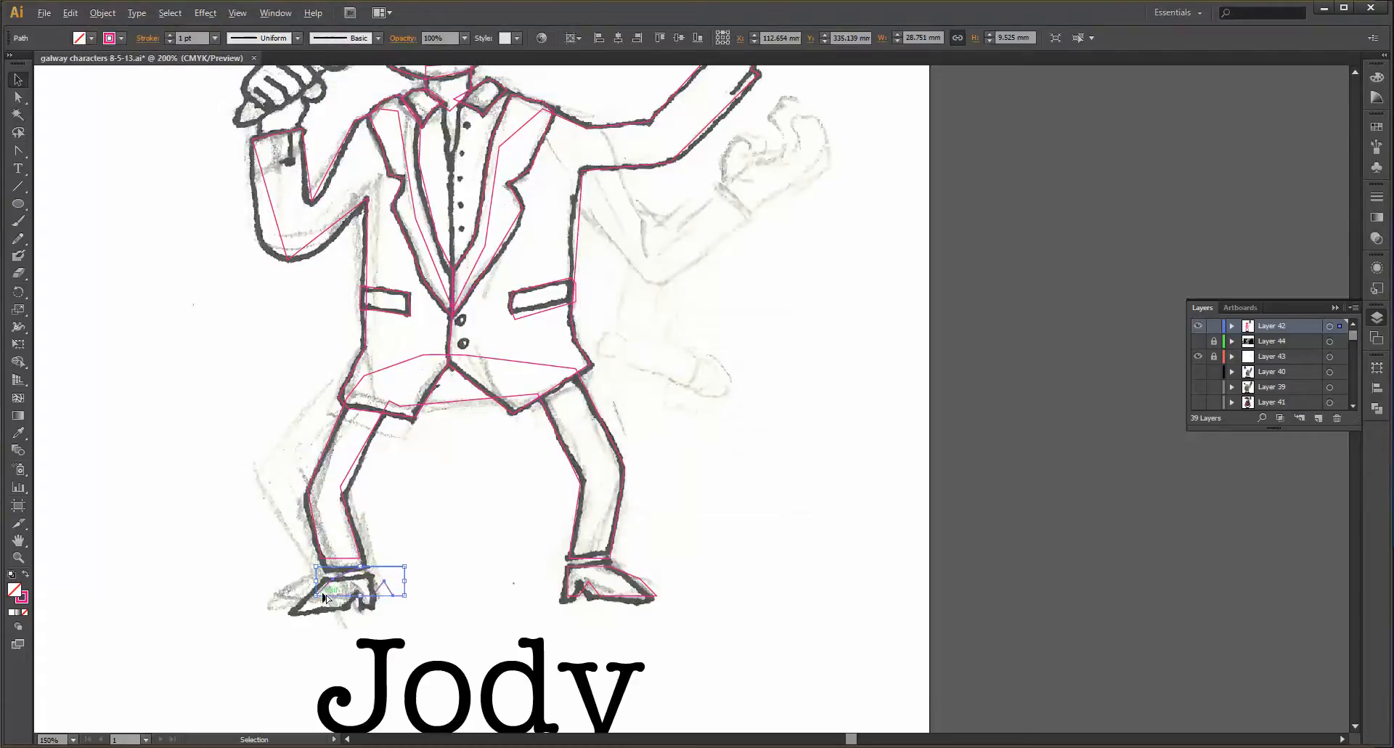
scroll(324, 596, "up", 3)
left_click_drag(376, 546, 265, 539)
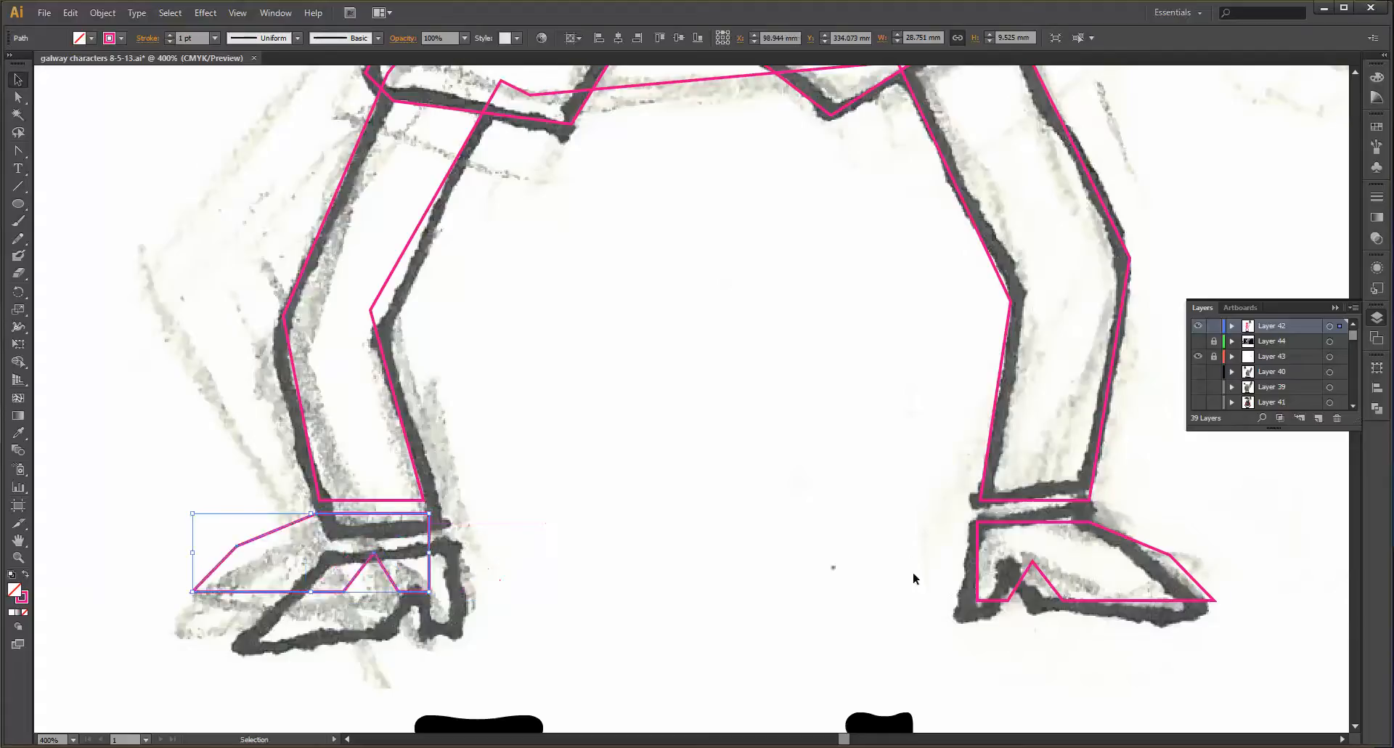
- Align the two shoe paths to each other by their vertical centres and deselect them
left_click(992, 595, "shift")
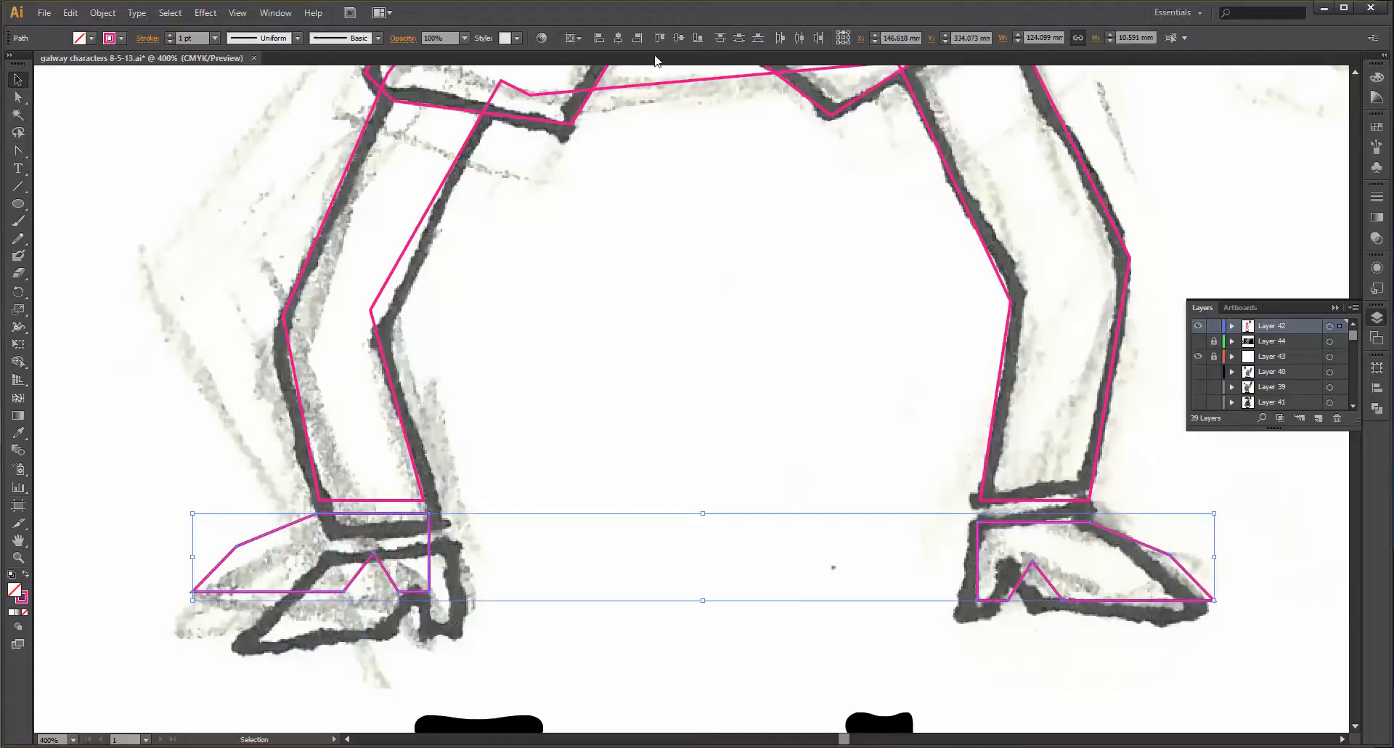
left_click(579, 39)
left_click(583, 55)
left_click(679, 39)
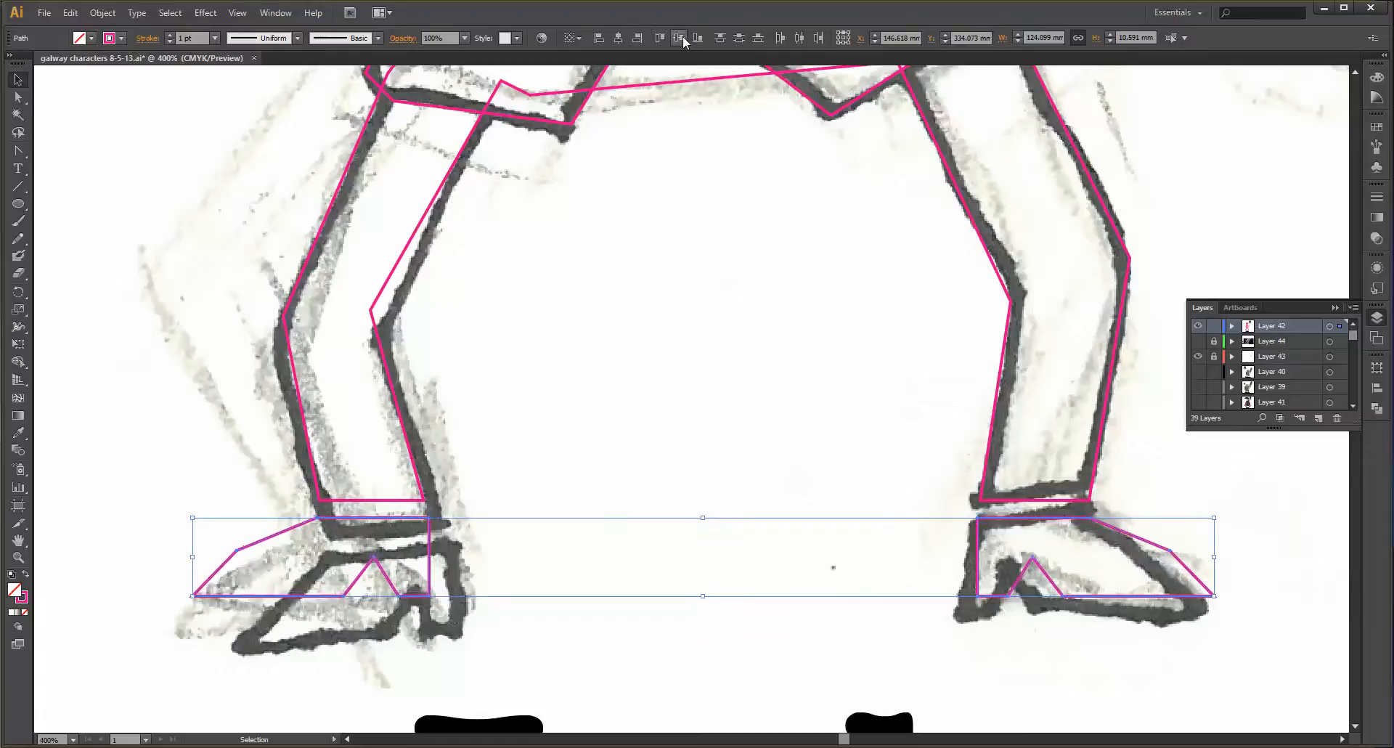
left_click(652, 417)
- Examine the traced trousers, shoes and jacket against the whole sketched figure
scroll(654, 472, "down", 2)
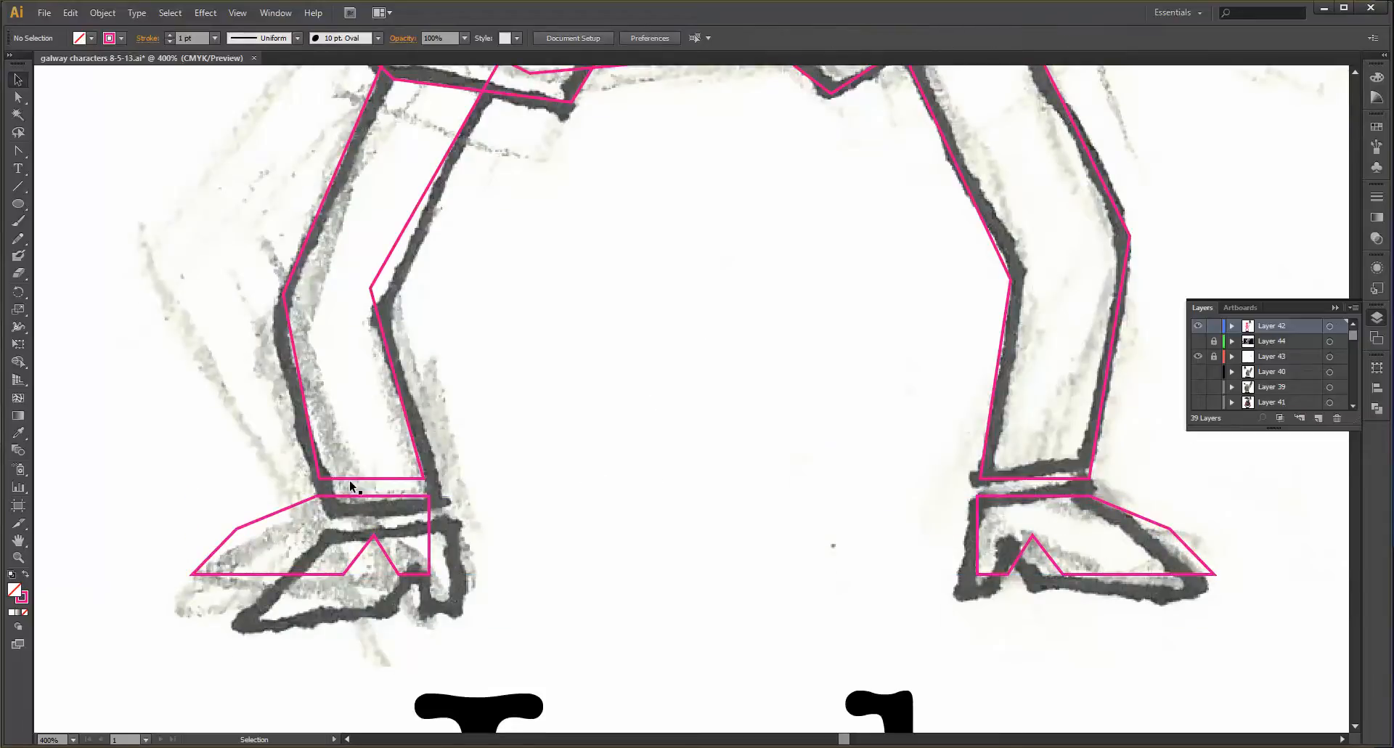
left_click(353, 478)
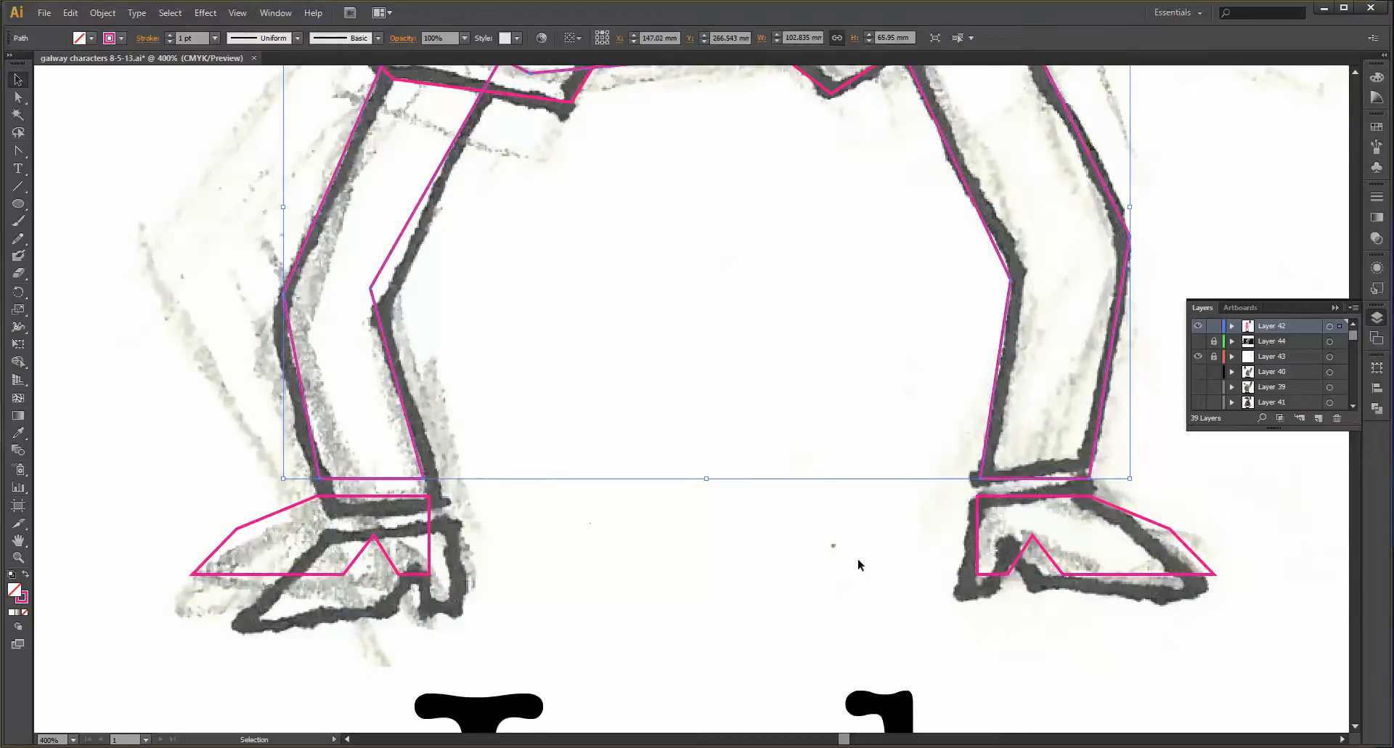
key("ctrl+minus")
key("ctrl+minus")
key("ctrl+minus")
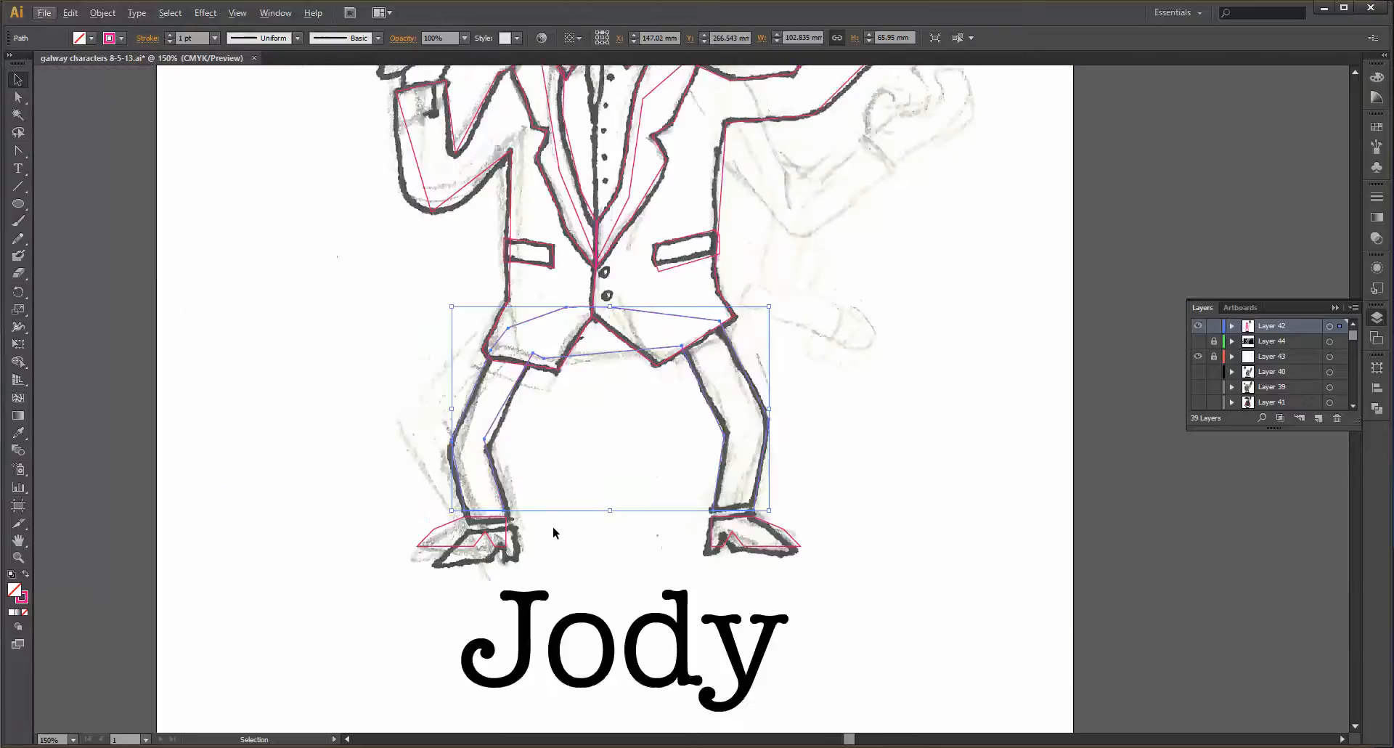
scroll(552, 525, "up", 5)
key("ctrl+minus")
key("ctrl+minus")
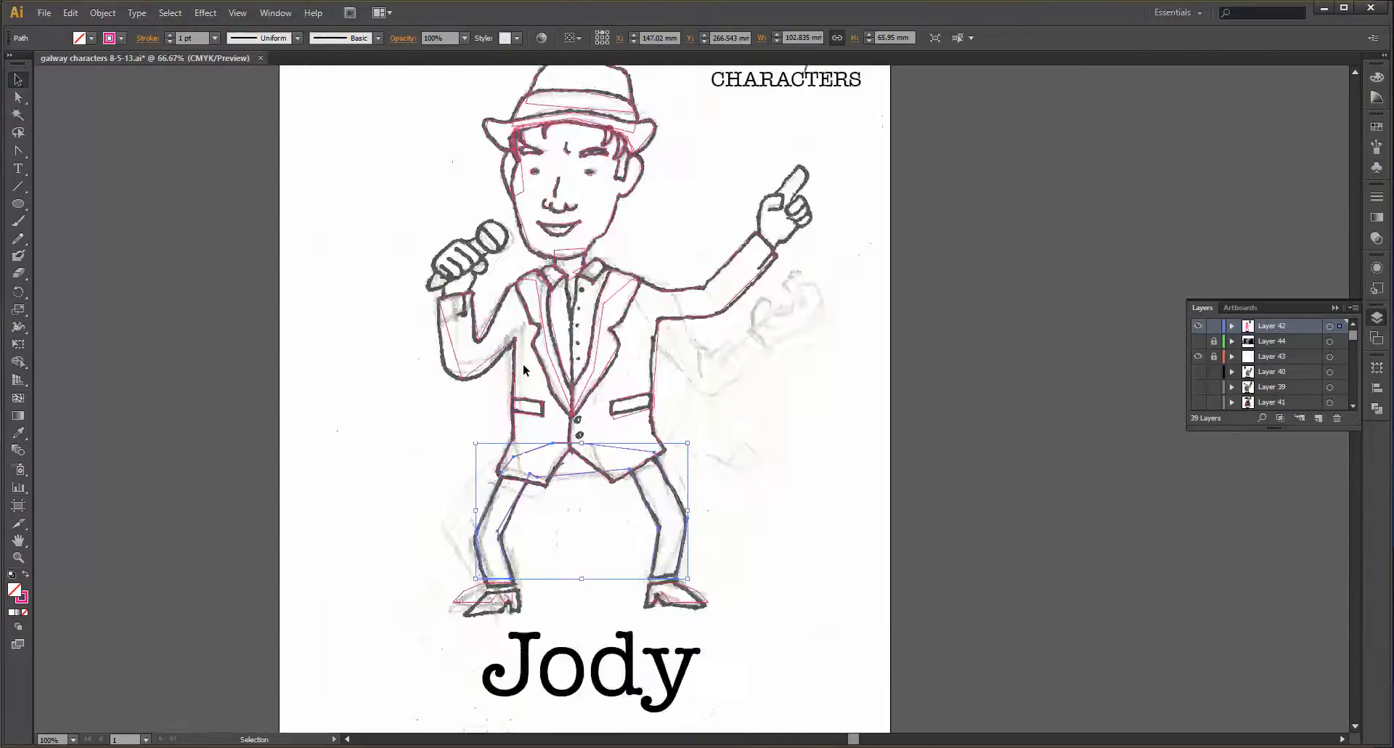
scroll(524, 370, "down", 3)
scroll(524, 370, "up", 3)
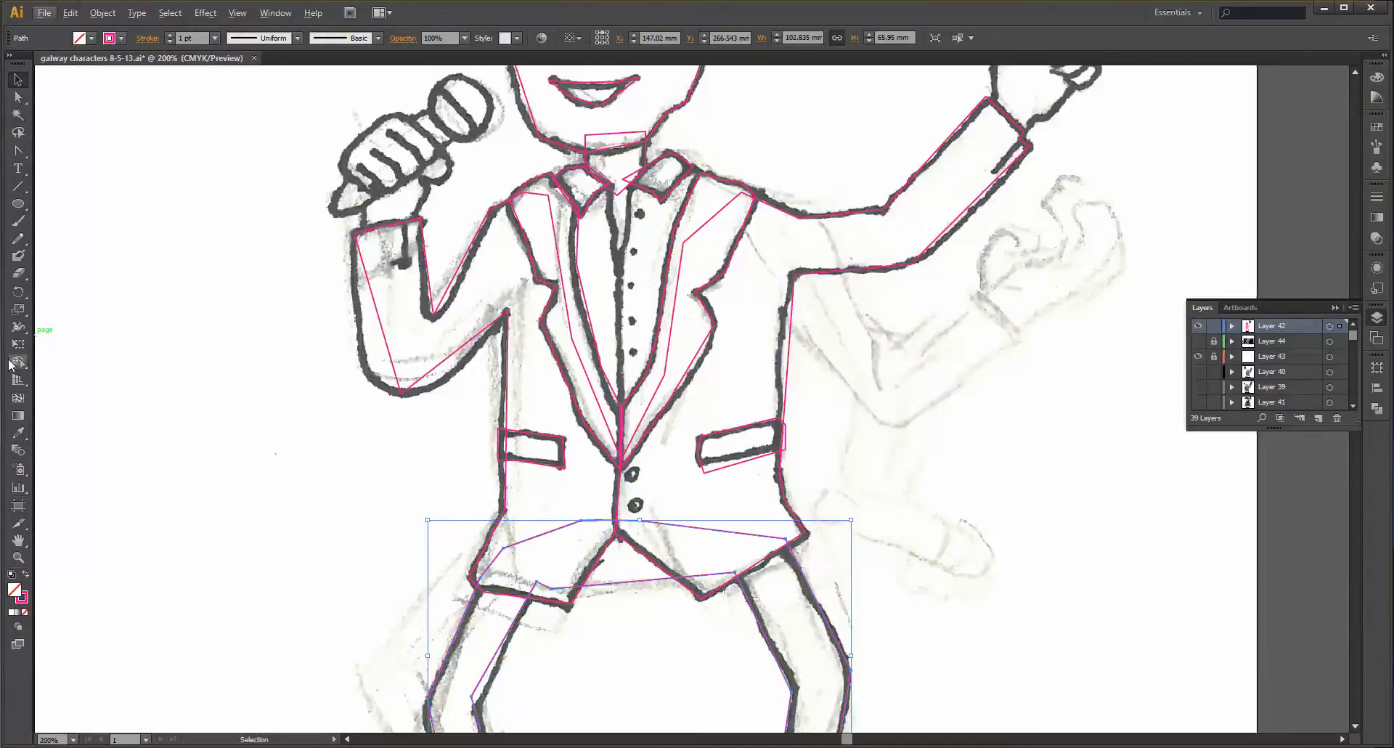
- Trace an open path along the raised hand from the cuff up the palm edge and around the folded thumb
left_click(23, 294)
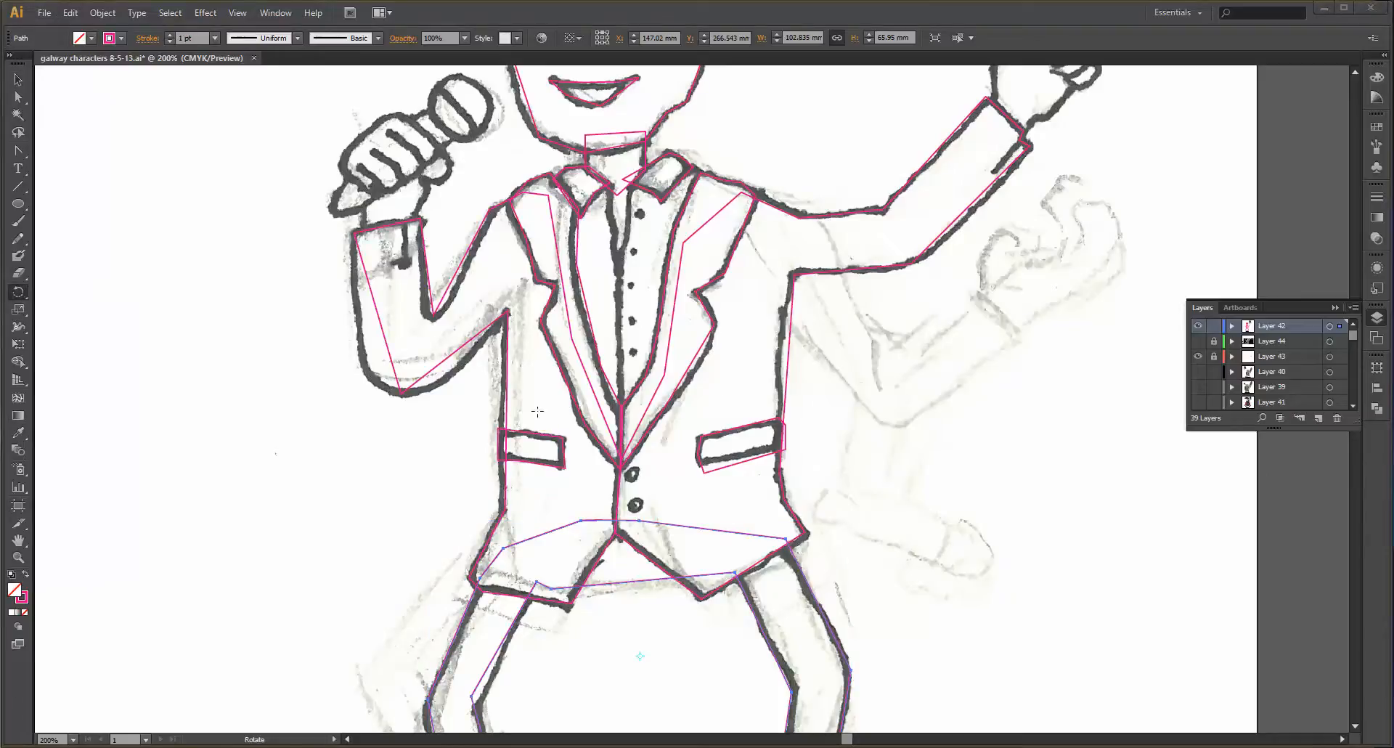
scroll(760, 182, "up", 5)
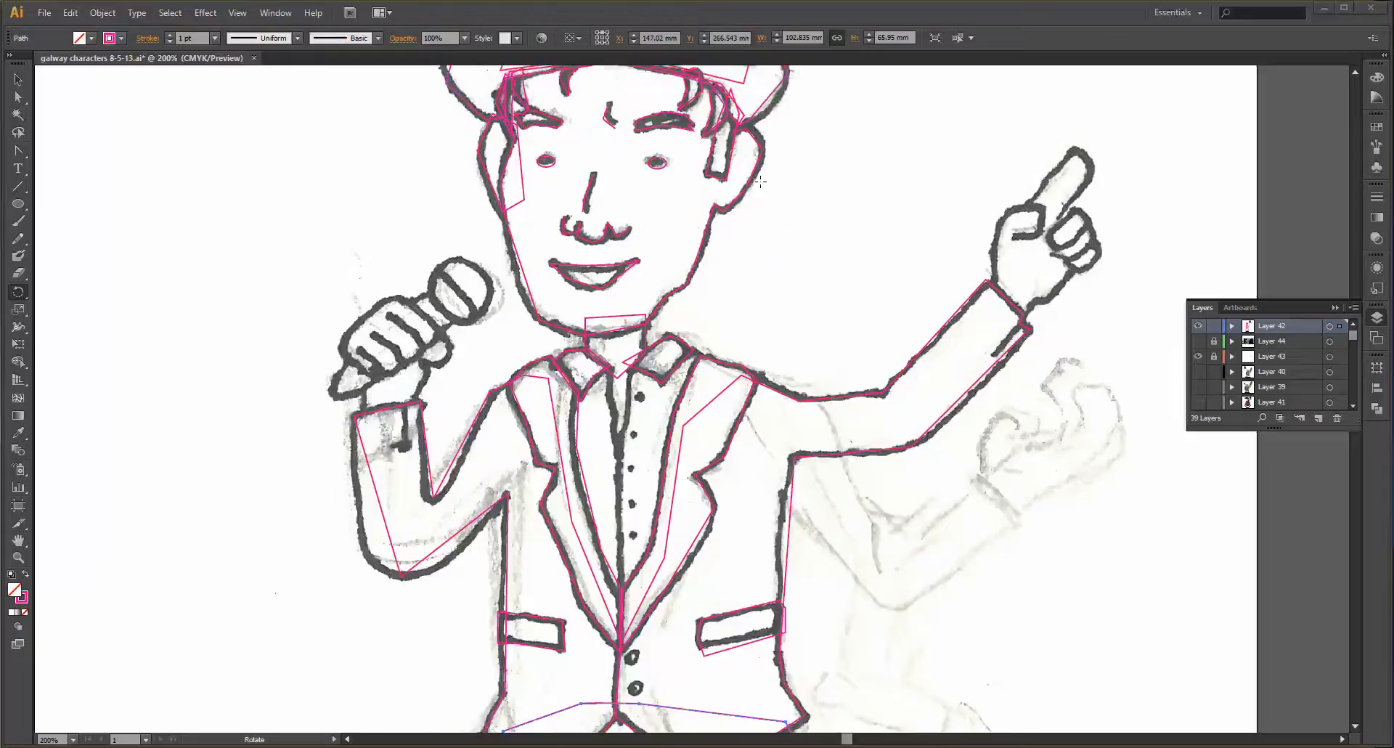
scroll(889, 181, "up", 1)
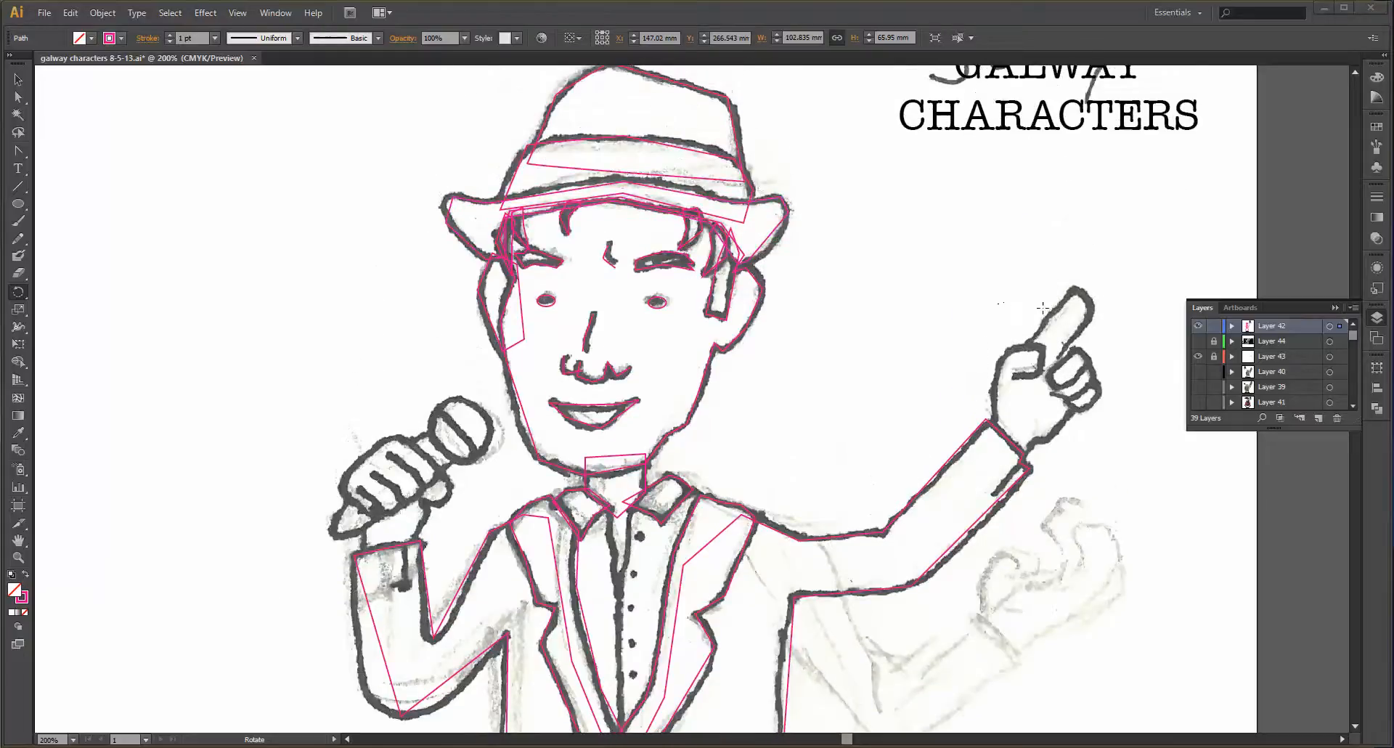
scroll(1084, 335, "up", 1)
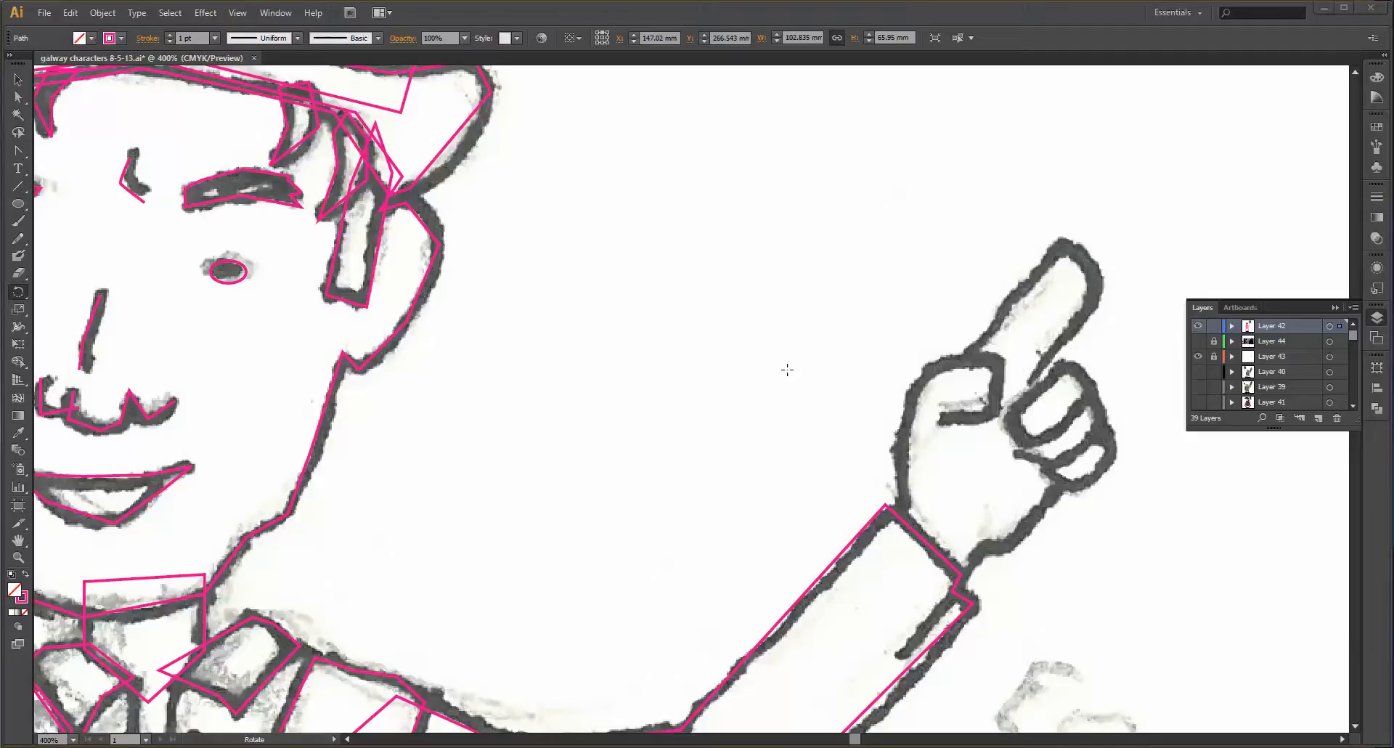
left_click(13, 82)
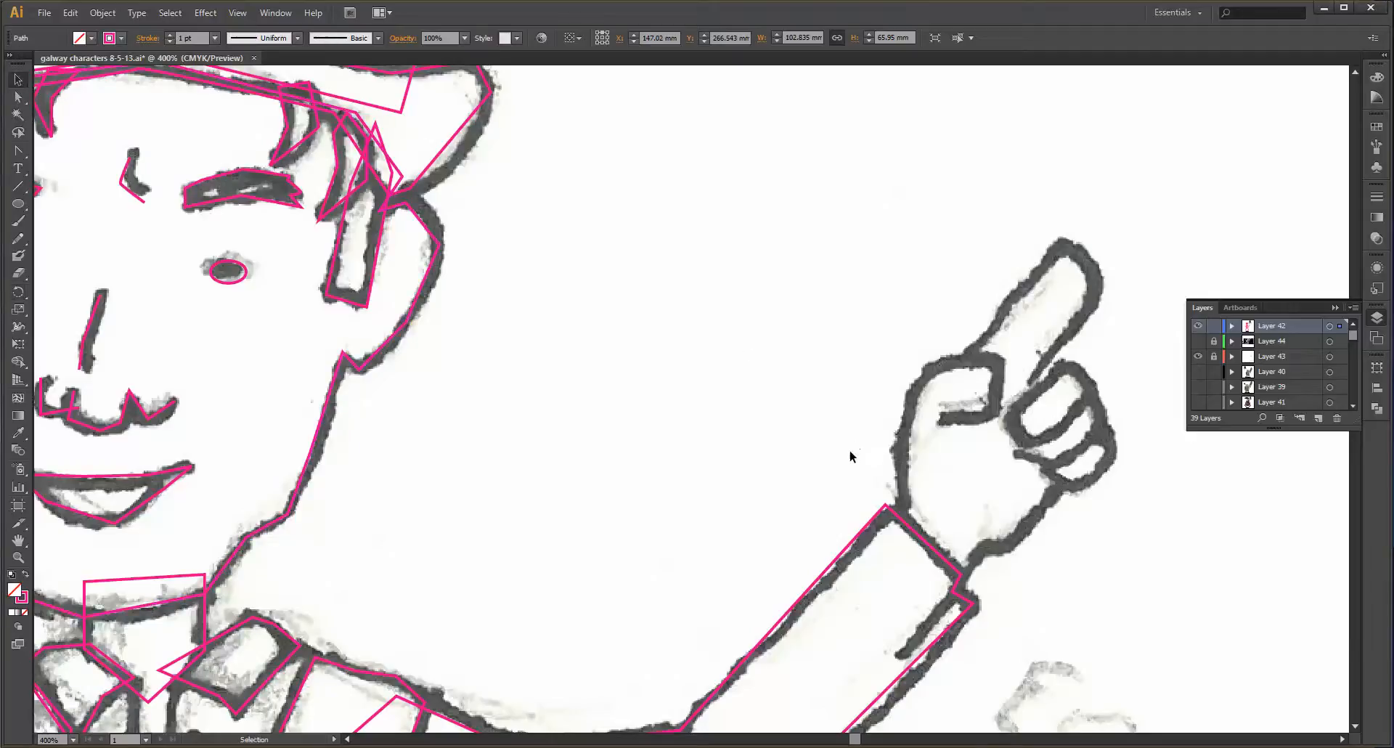
key("p")
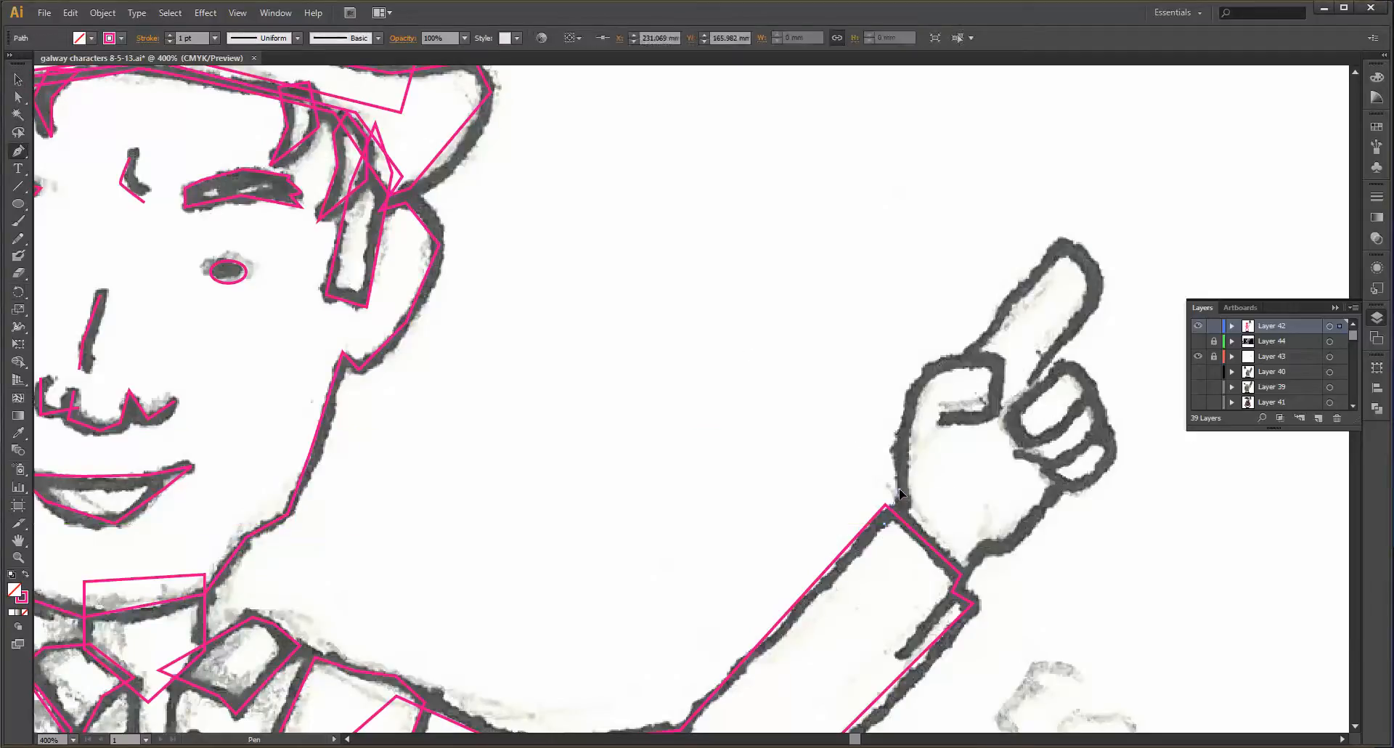
left_click(898, 490)
left_click(899, 431)
left_click(924, 364)
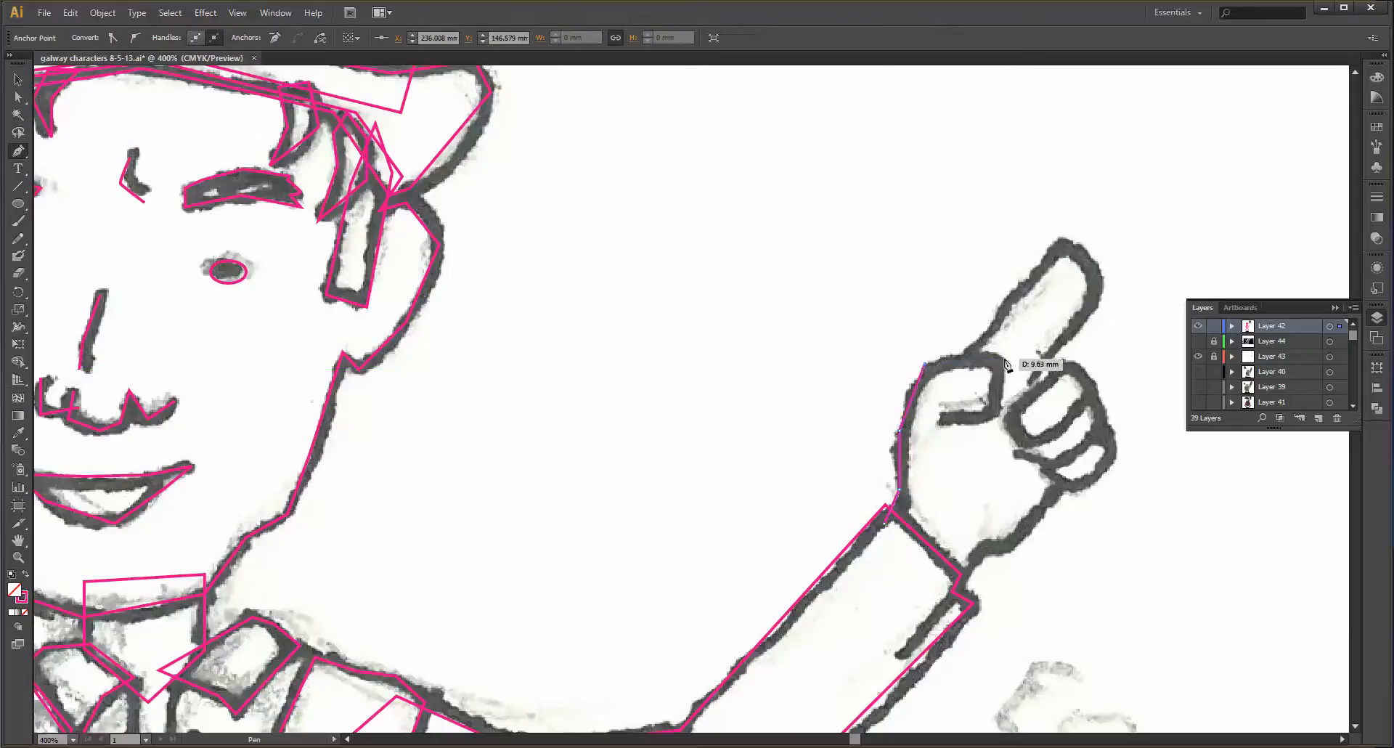
left_click(1004, 358)
left_click(1000, 411)
left_click(942, 415)
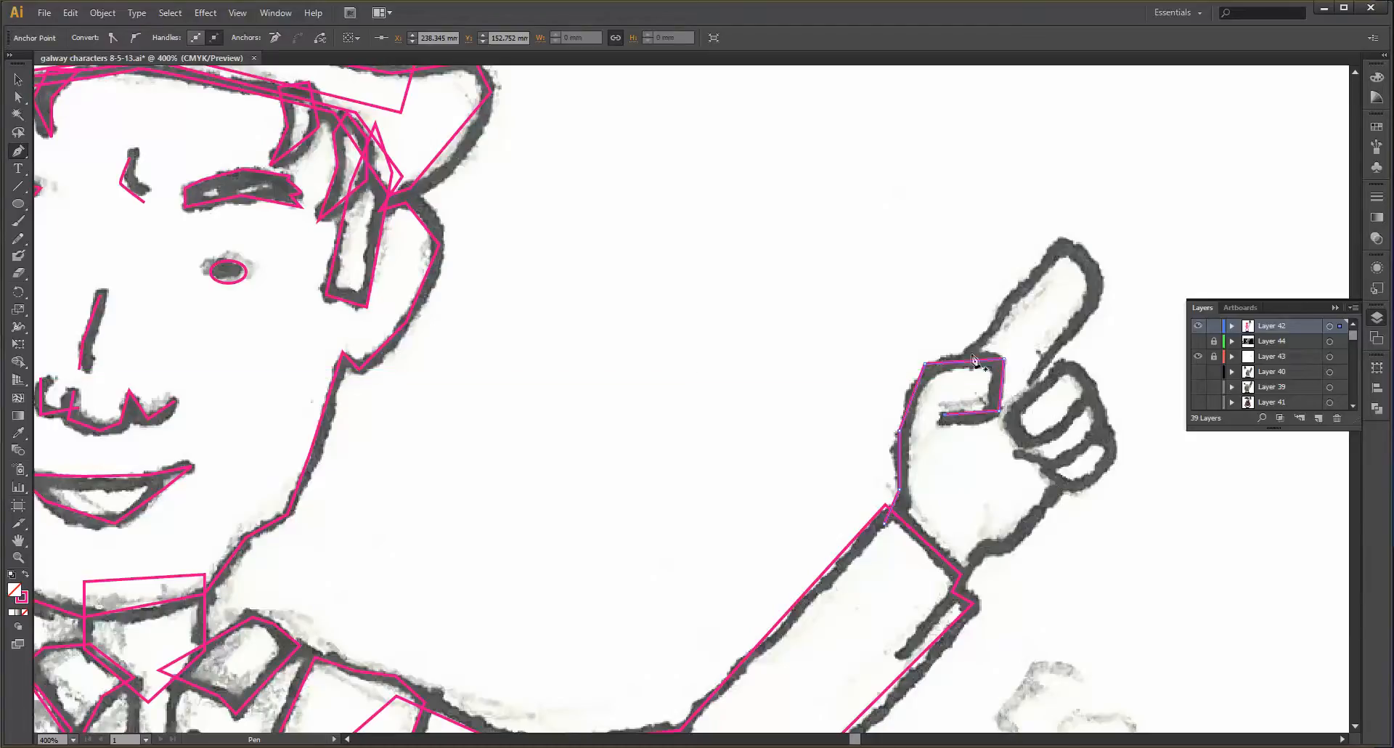
- Begin a separate path inside the folded thumb and trace it around the raised hand's pointing index finger
left_click(944, 377)
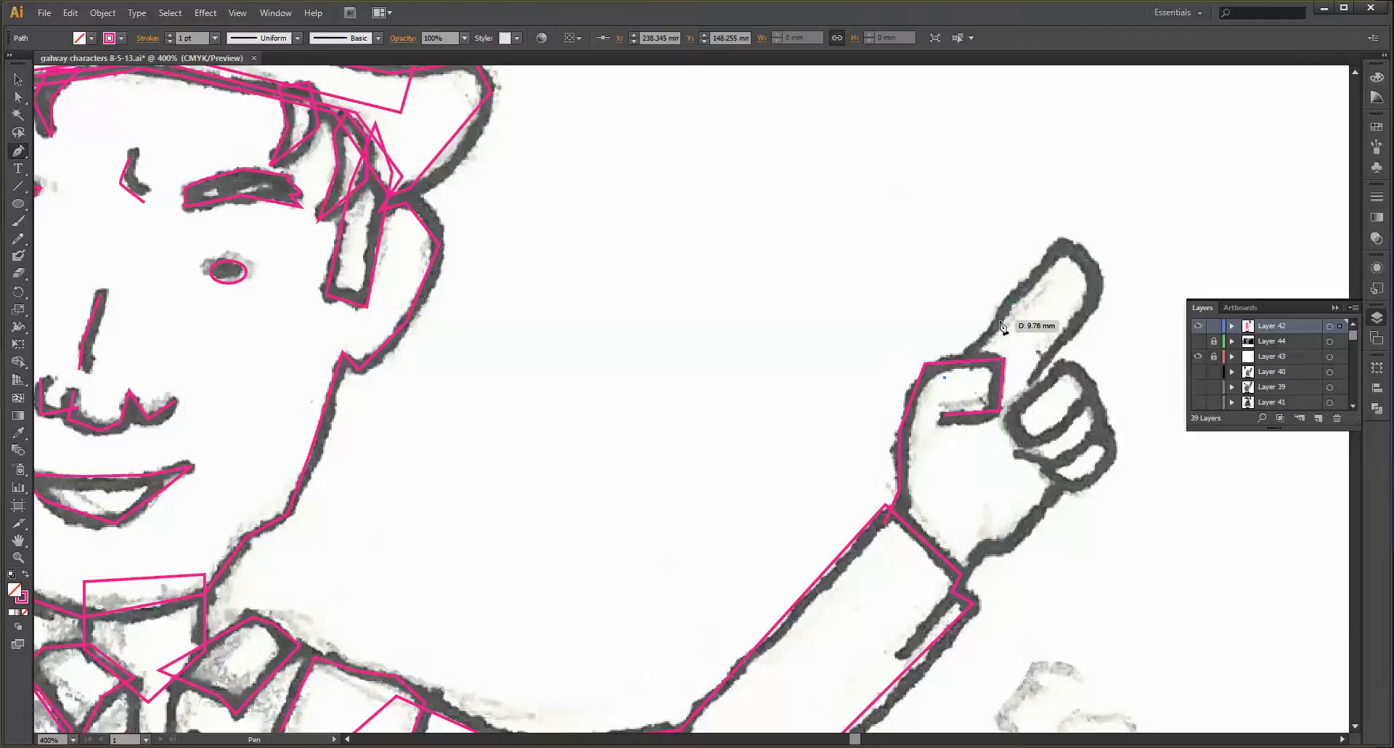
left_click(1014, 291)
left_click(1060, 240)
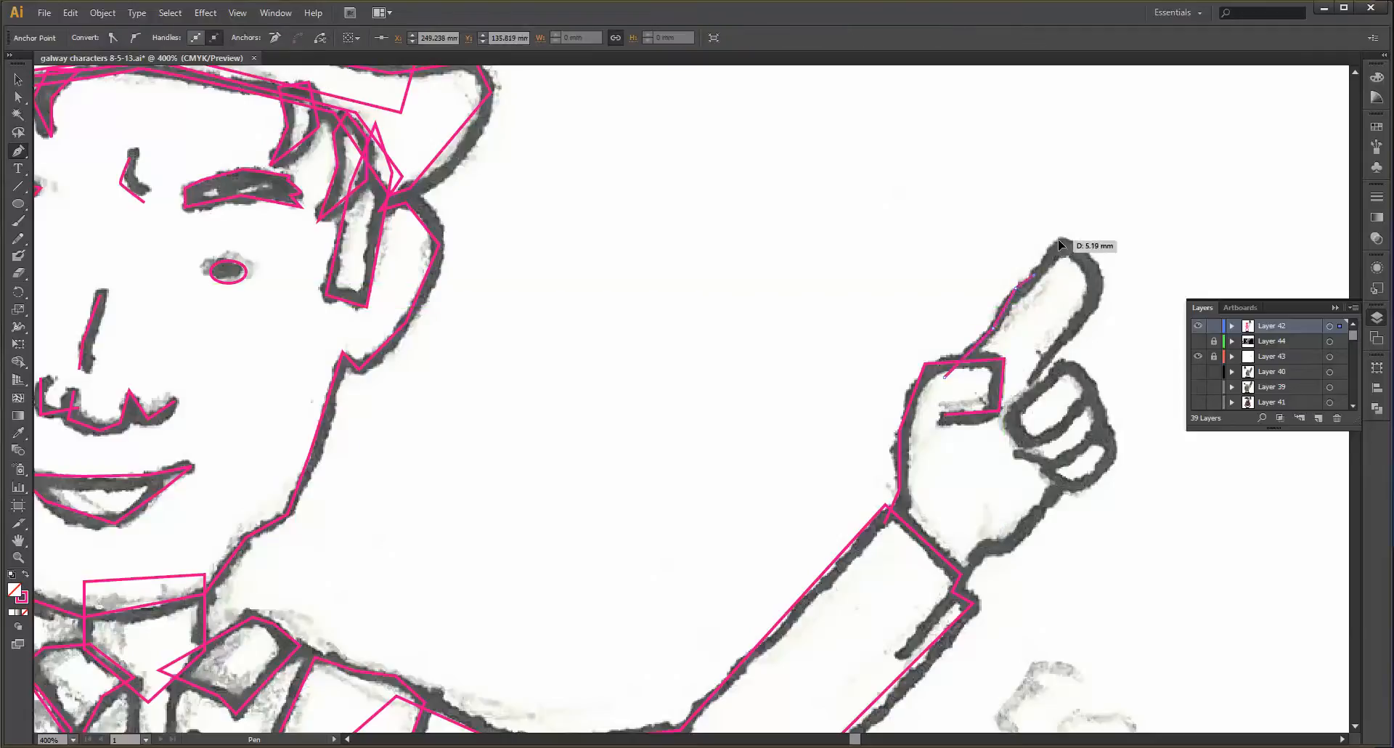
left_click(1107, 284)
left_click(1082, 322)
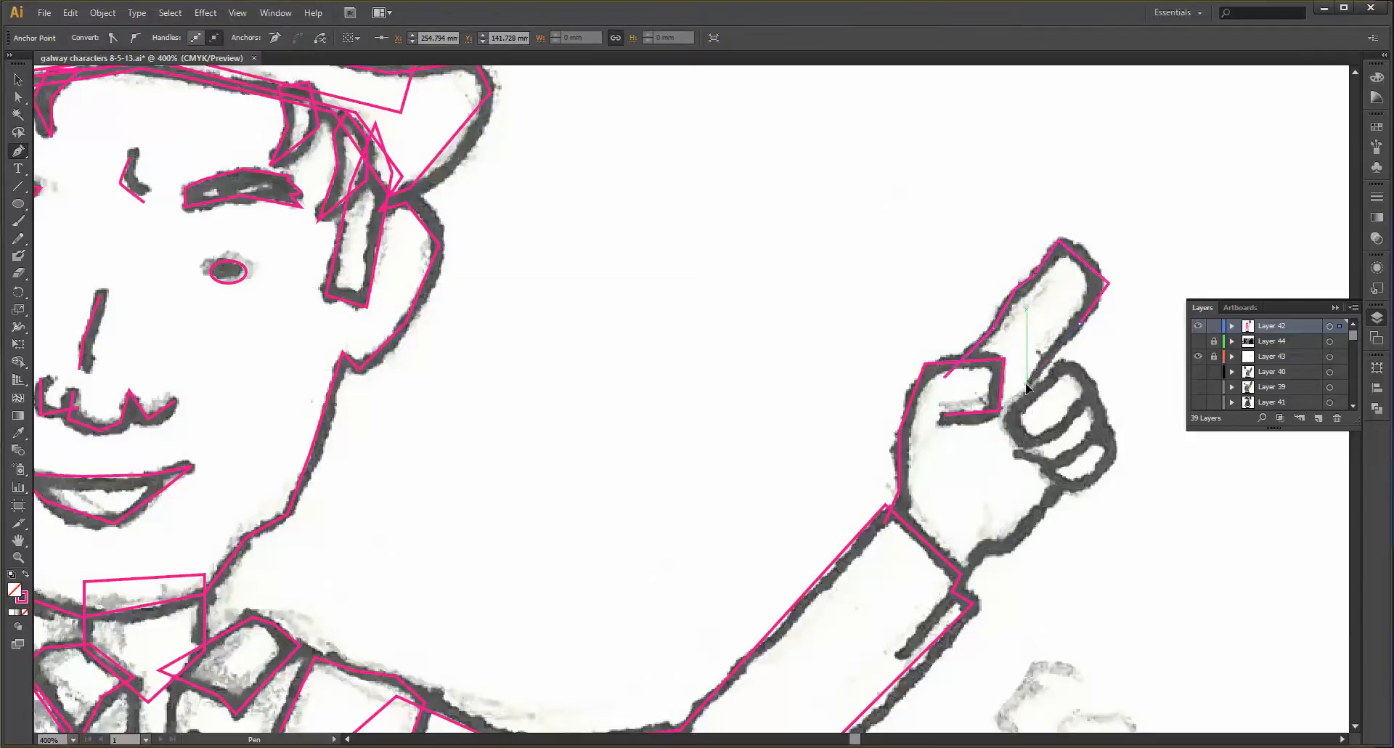
- Extend the index finger path behind the curled fingers, down the outer palm edge and across the wrist inside the cuff
left_click(1078, 454)
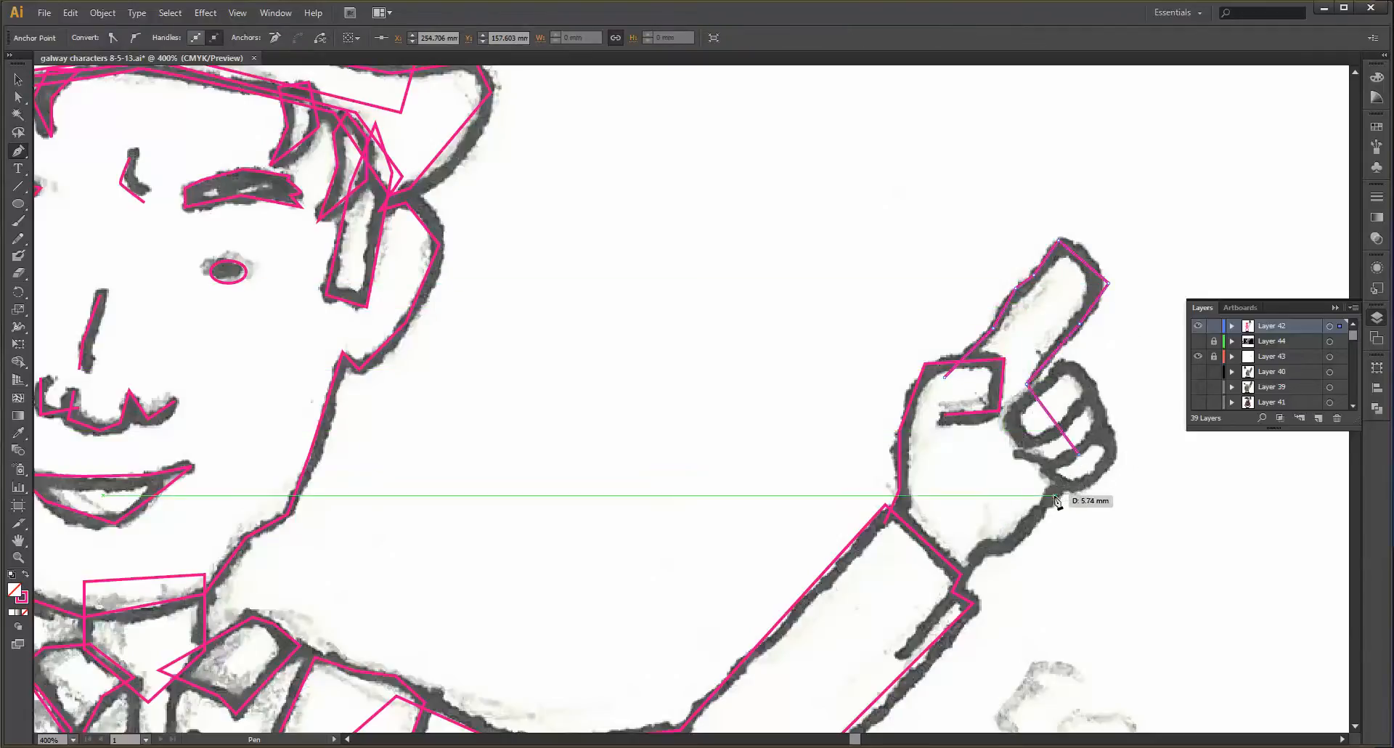
left_click(1055, 495)
left_click(1012, 543)
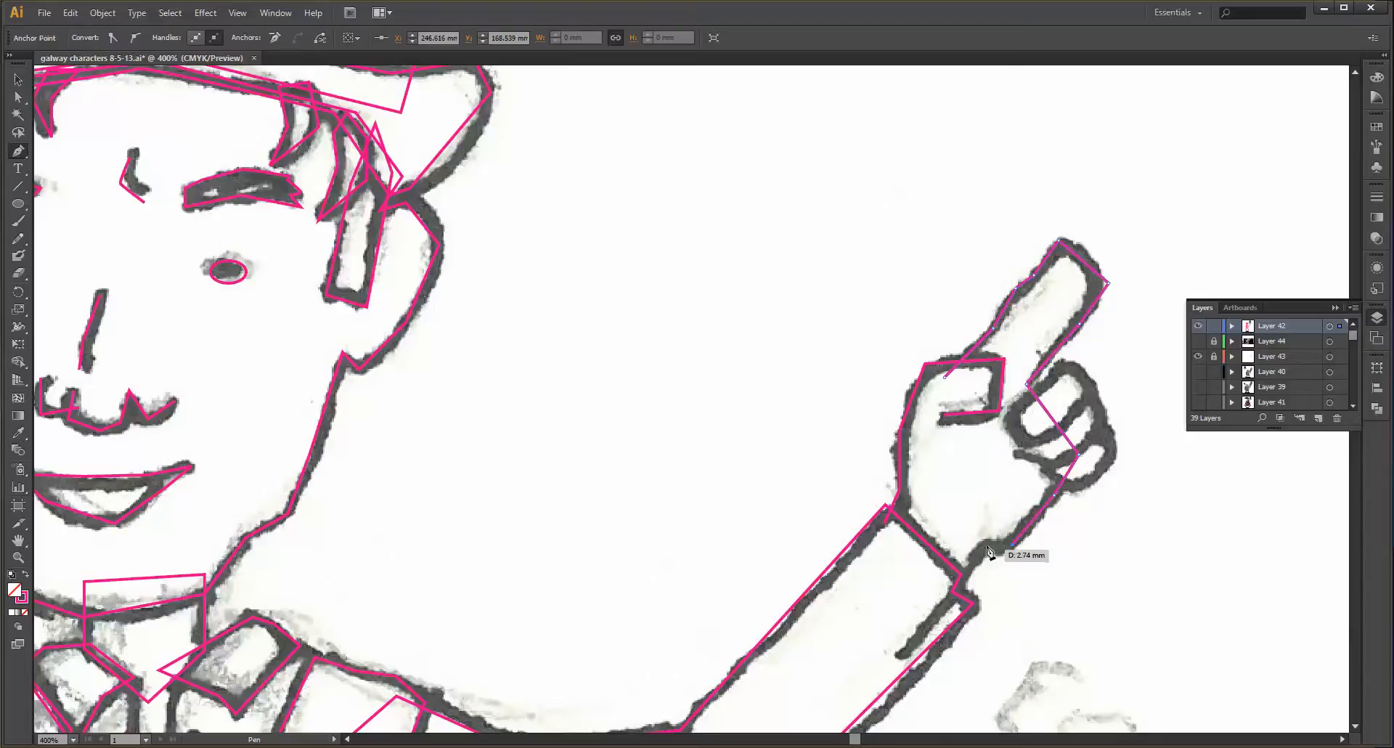
left_click(979, 543)
left_click(949, 584)
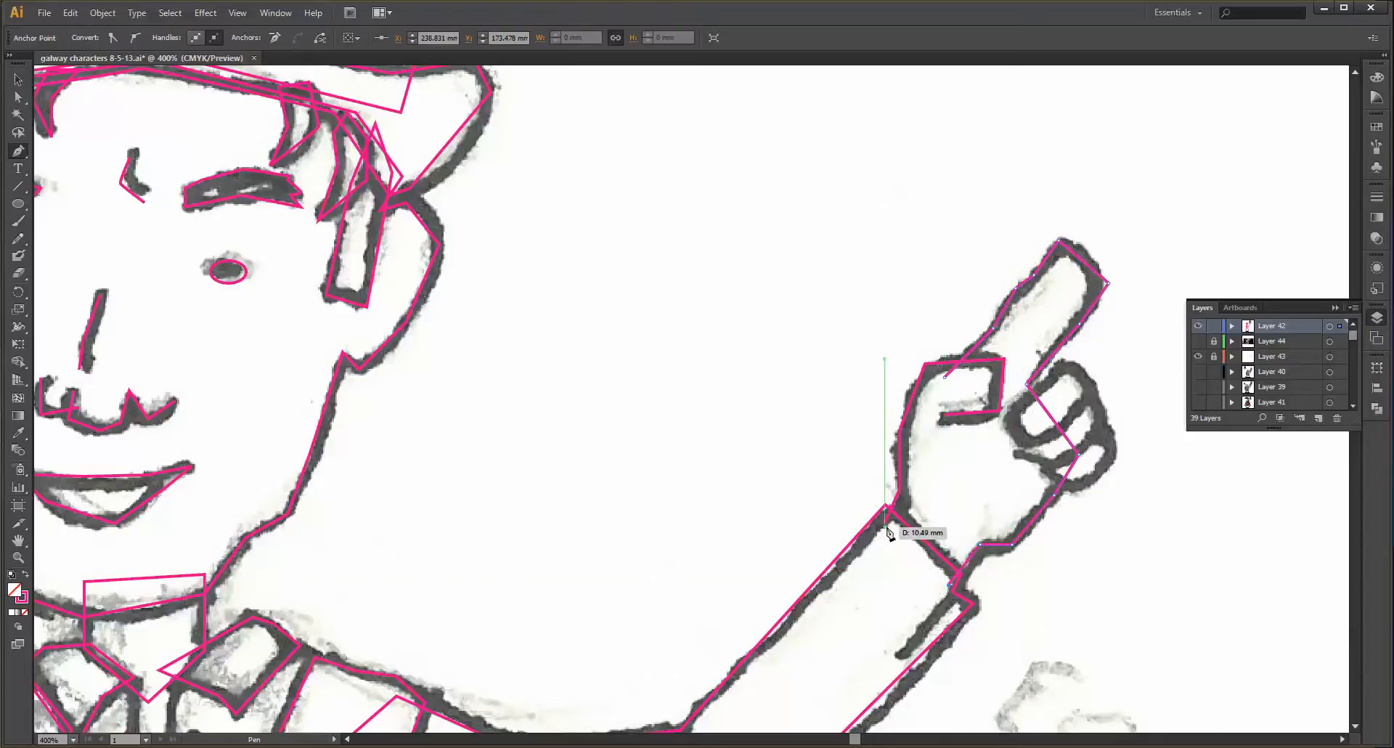
left_click(885, 525)
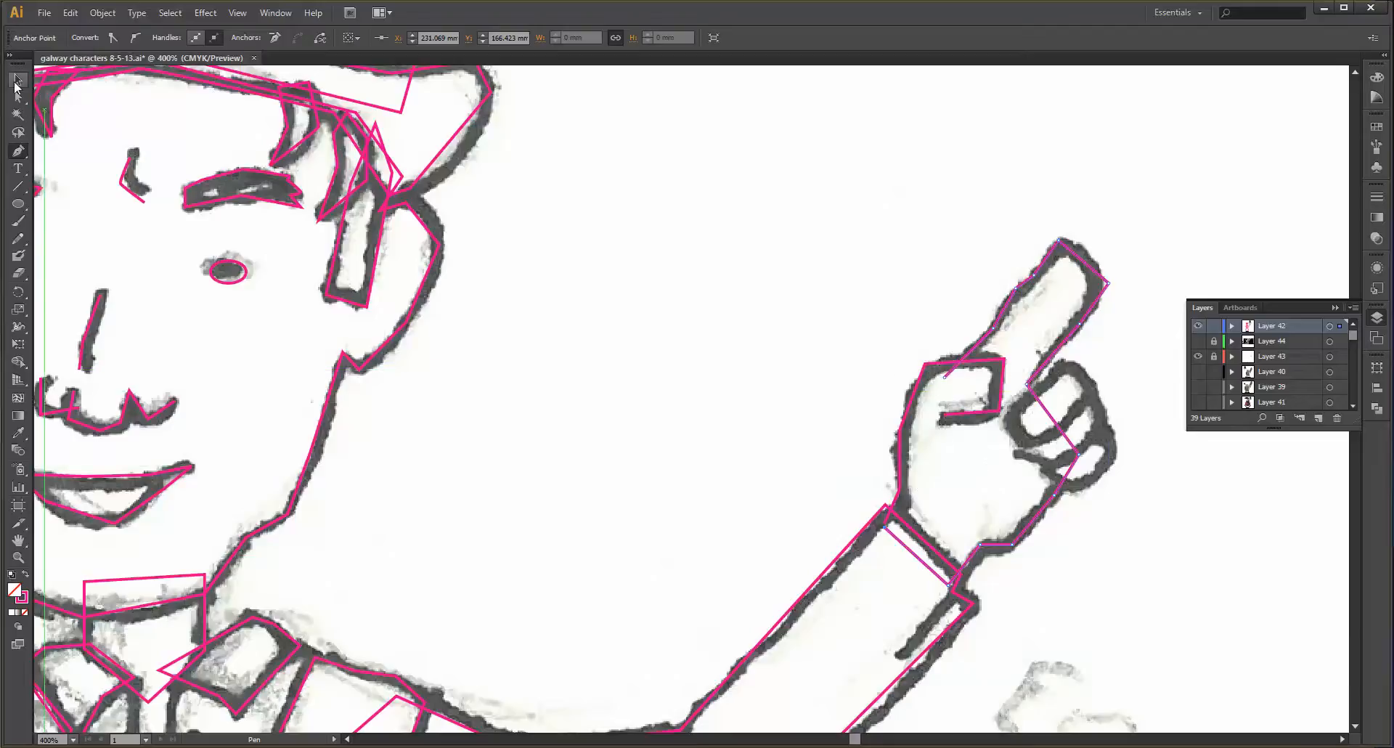
- Resume the open hand path at the wrist, close it through the palm at its starting point inside the thumb, and deselect it
left_click(16, 81)
scroll(990, 342, "up", 3)
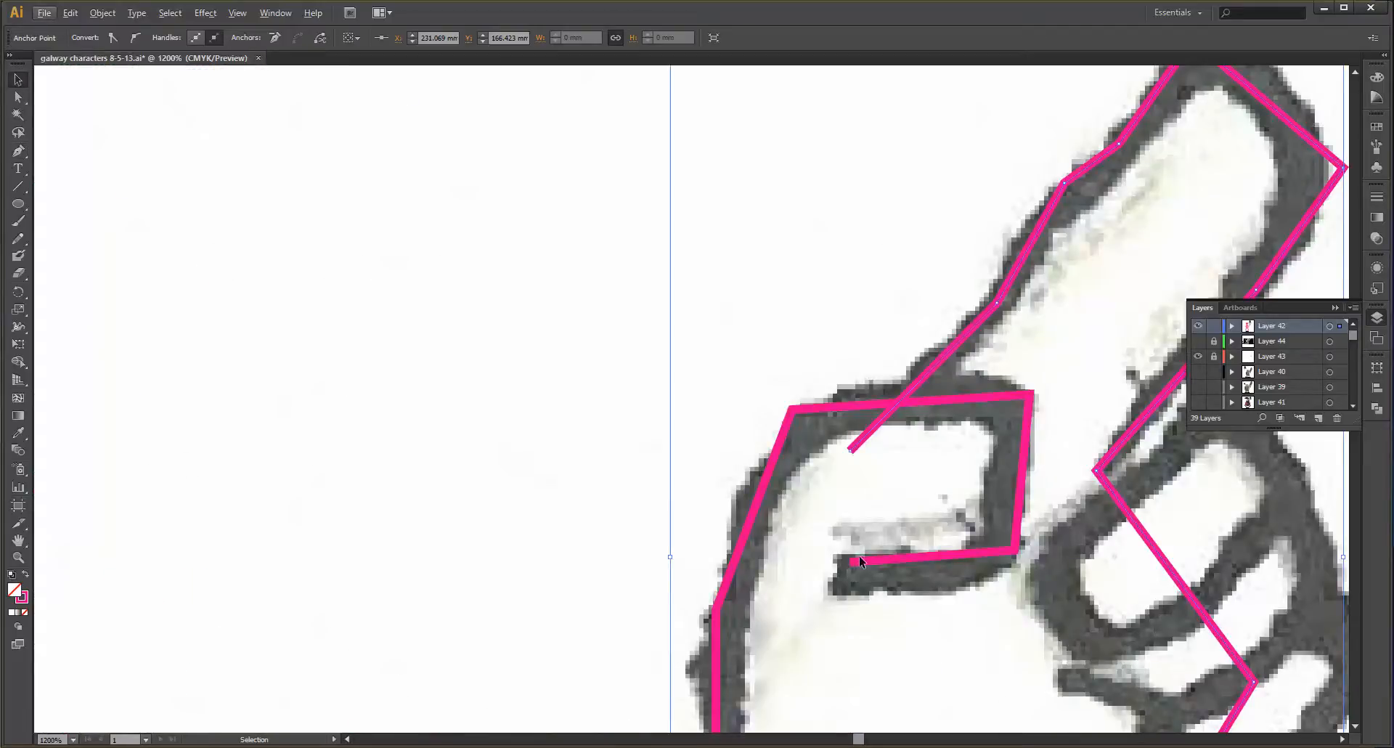
scroll(860, 556, "down", 3)
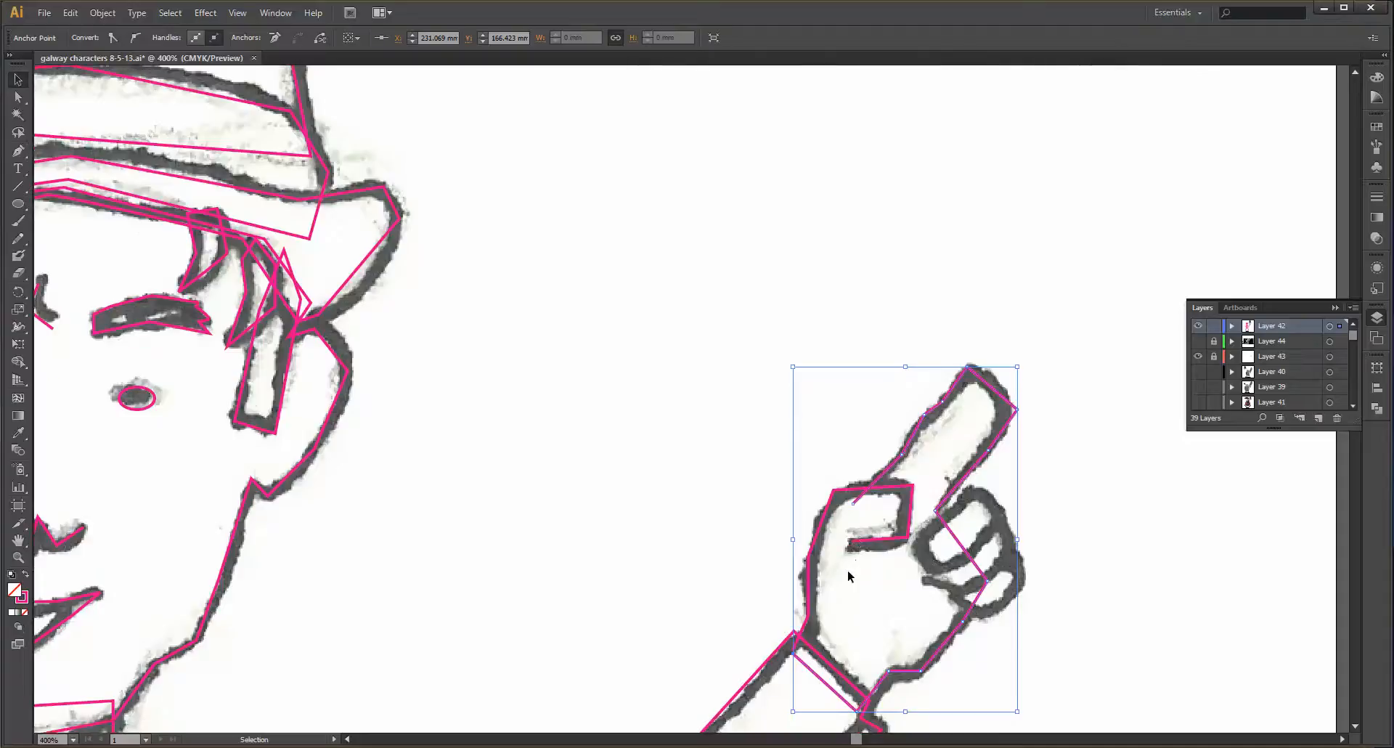
scroll(797, 676, "up", 6)
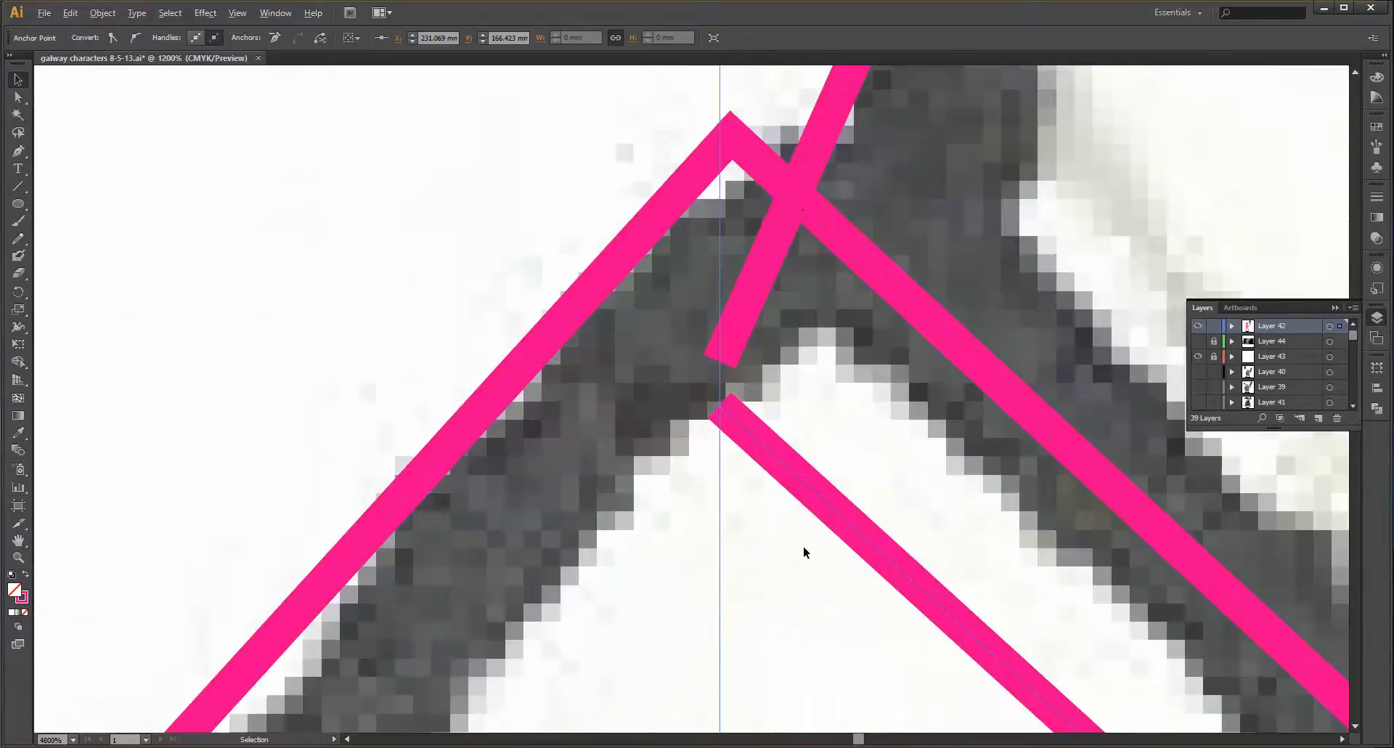
scroll(803, 546, "down", 2)
key("p")
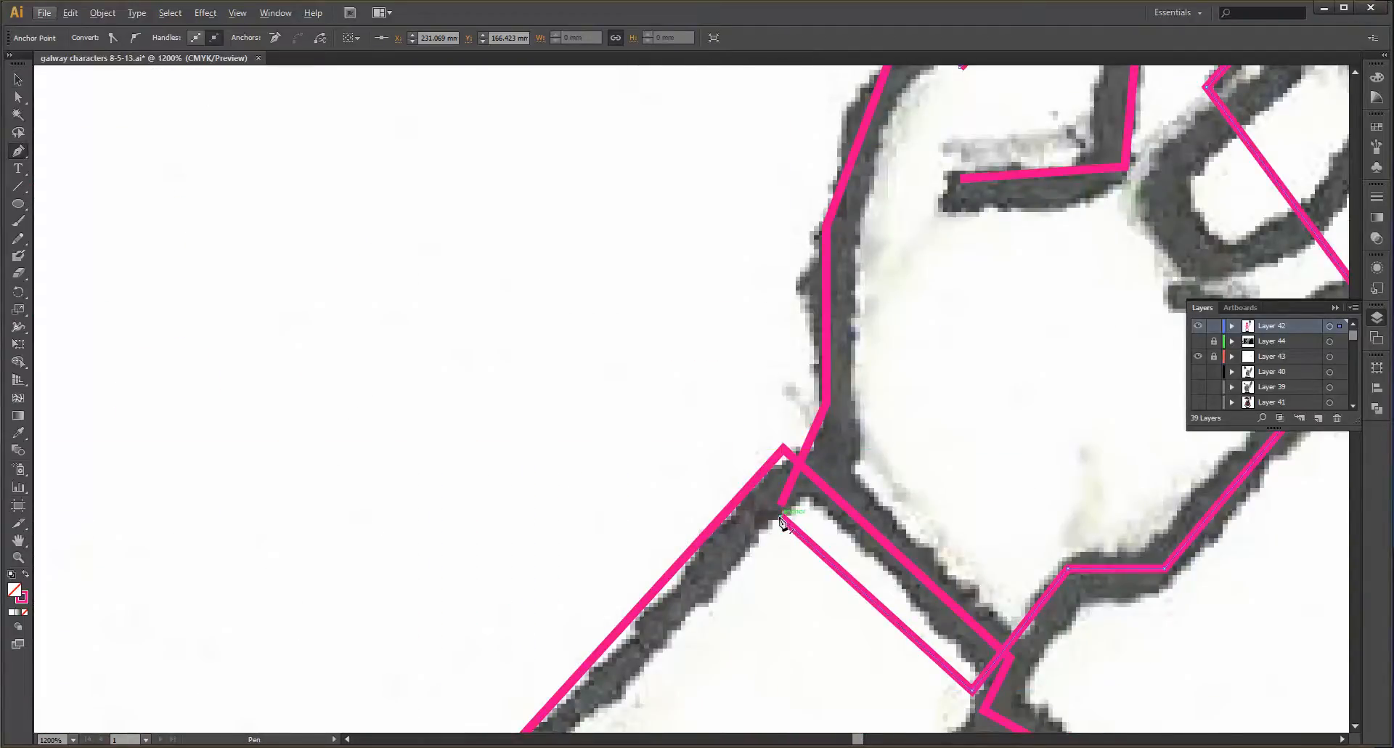
scroll(782, 522, "down", 2)
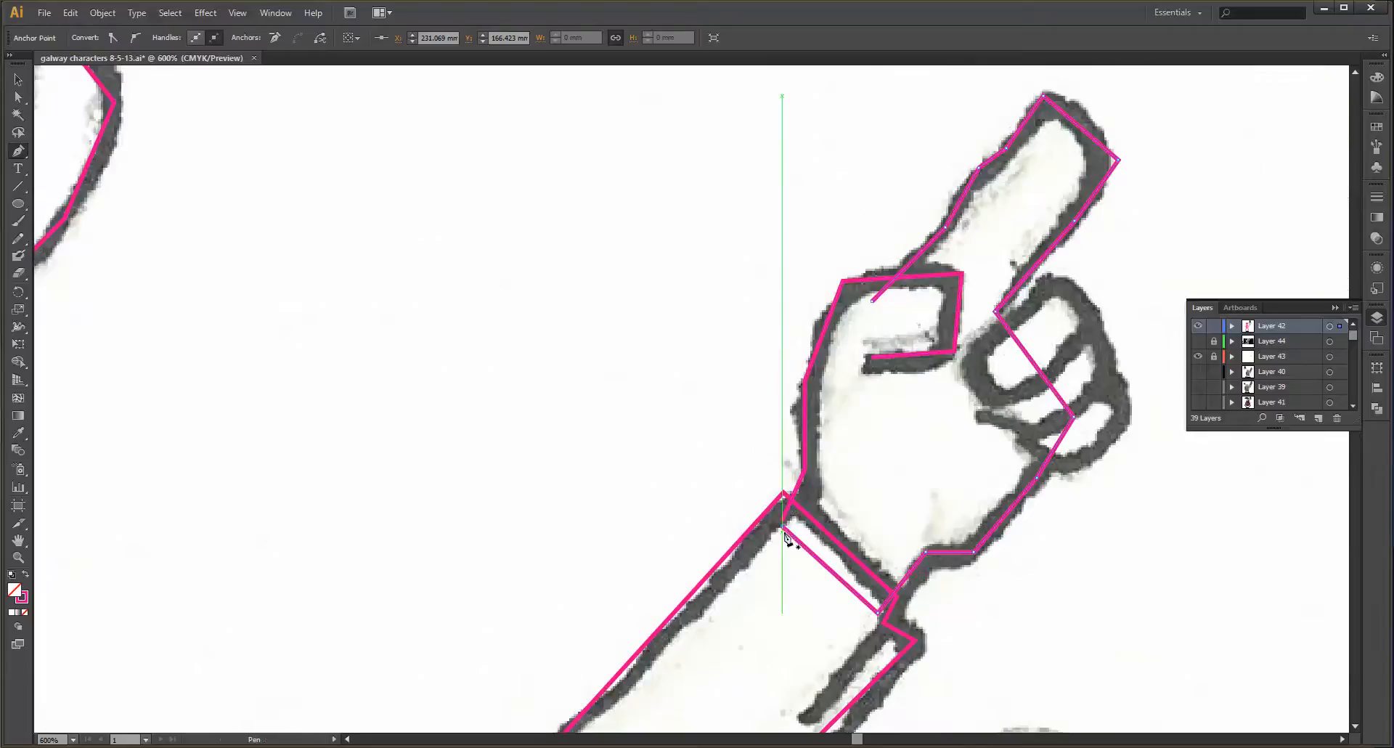
left_click(785, 532)
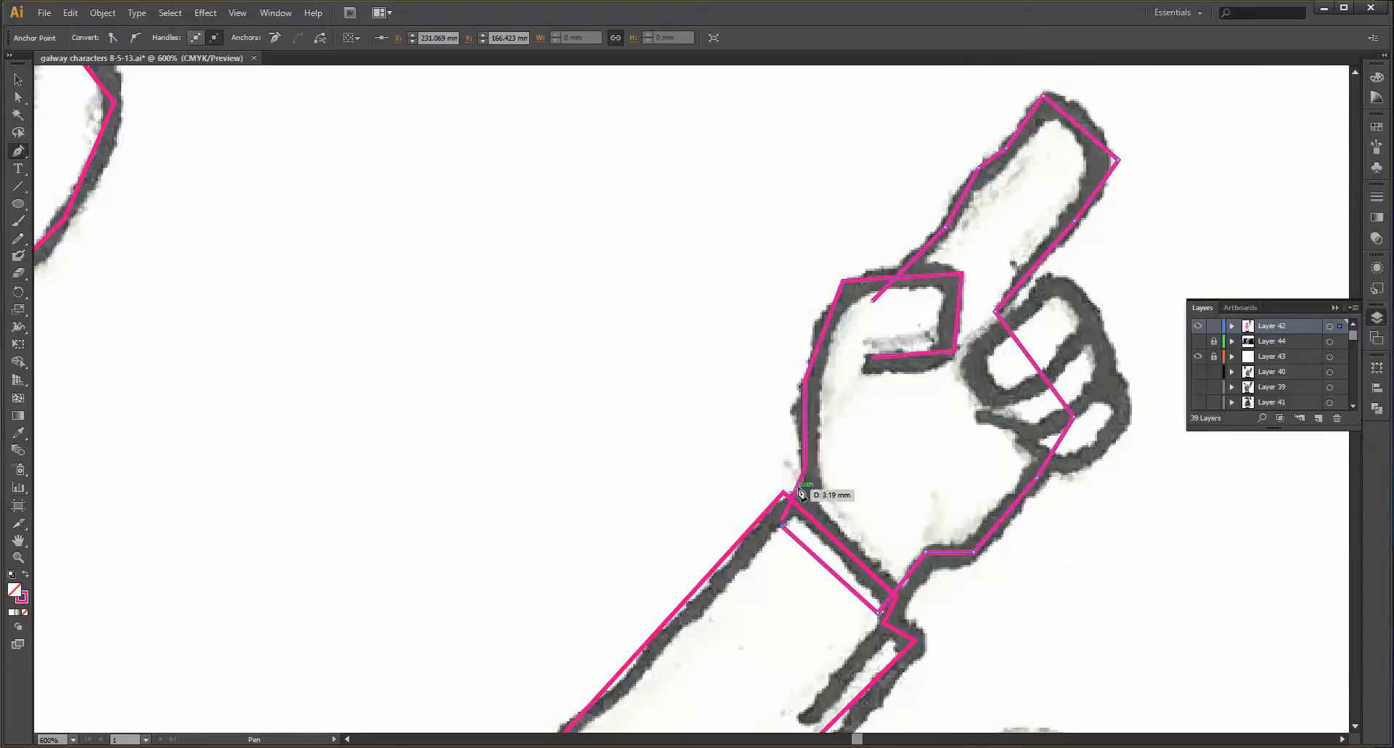
left_click(849, 341)
left_click(872, 300)
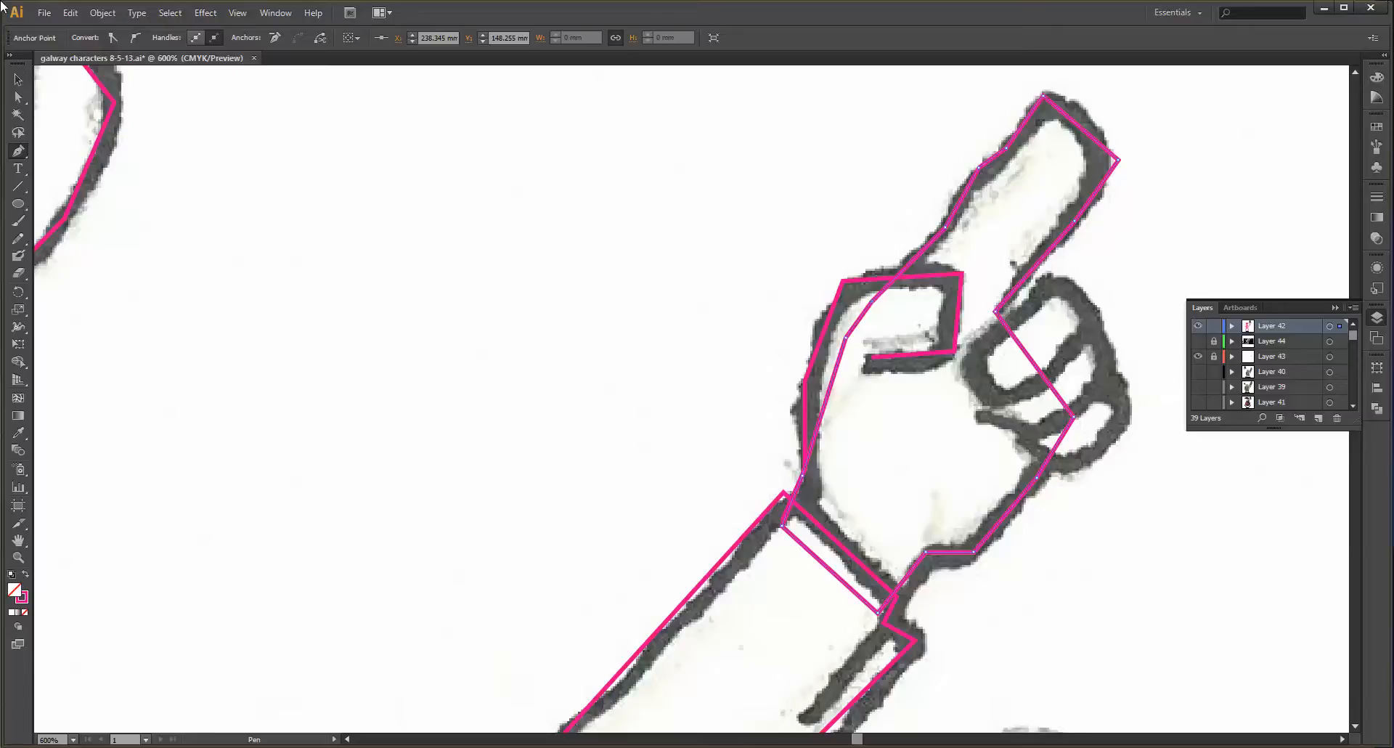
left_click(18, 80)
left_click(242, 267)
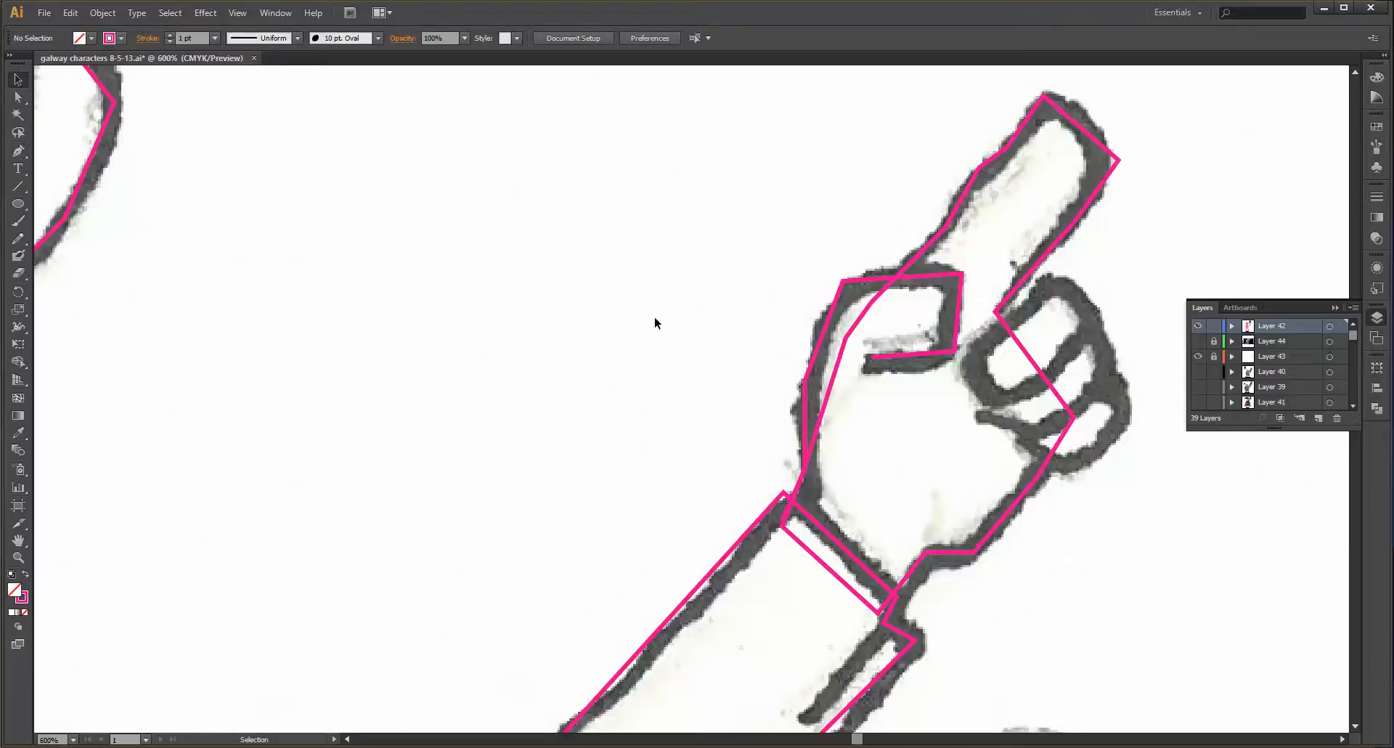
- Draw an ellipse about 5.6 by 10.6 mm over the uppermost curled finger and broaden the curves at its two end anchors
left_click(19, 206)
left_click_drag(994, 257, 1062, 389)
key("shift+c")
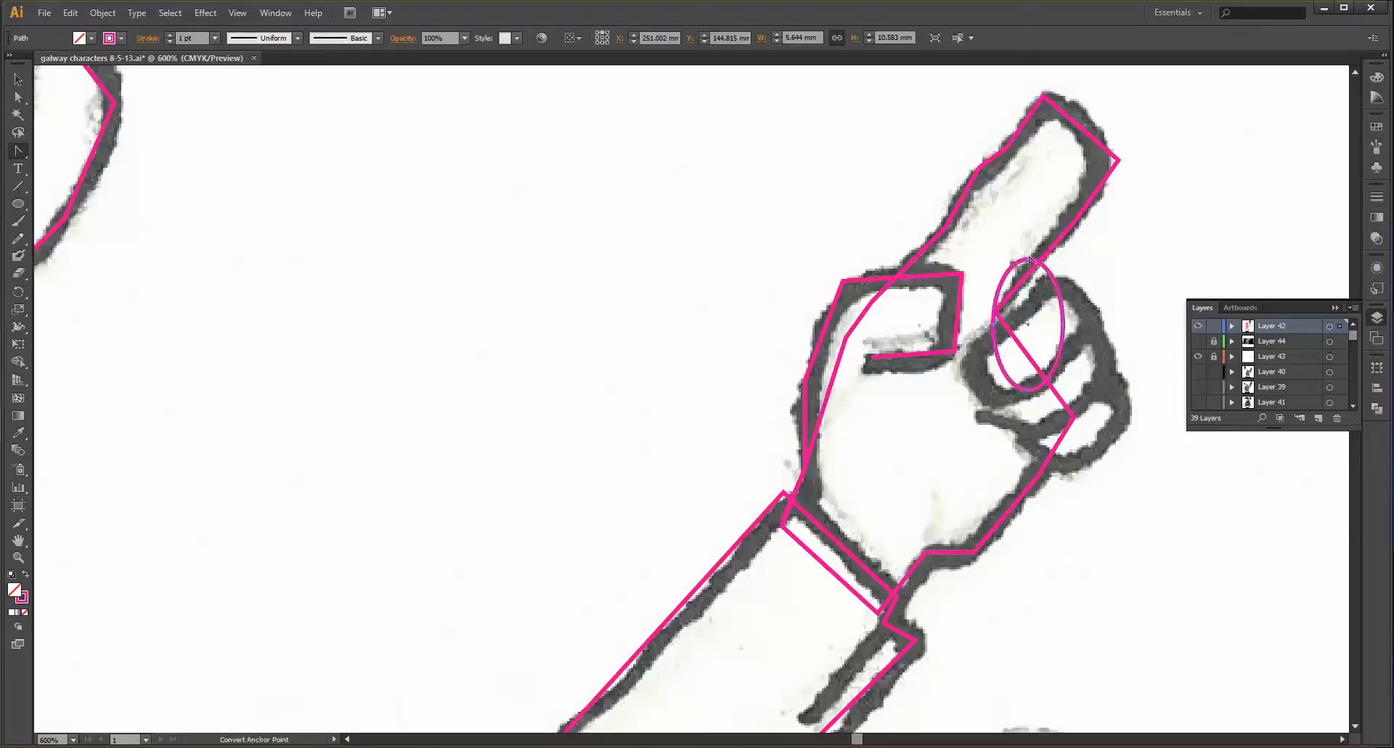
left_click_drag(1030, 261, 1059, 262)
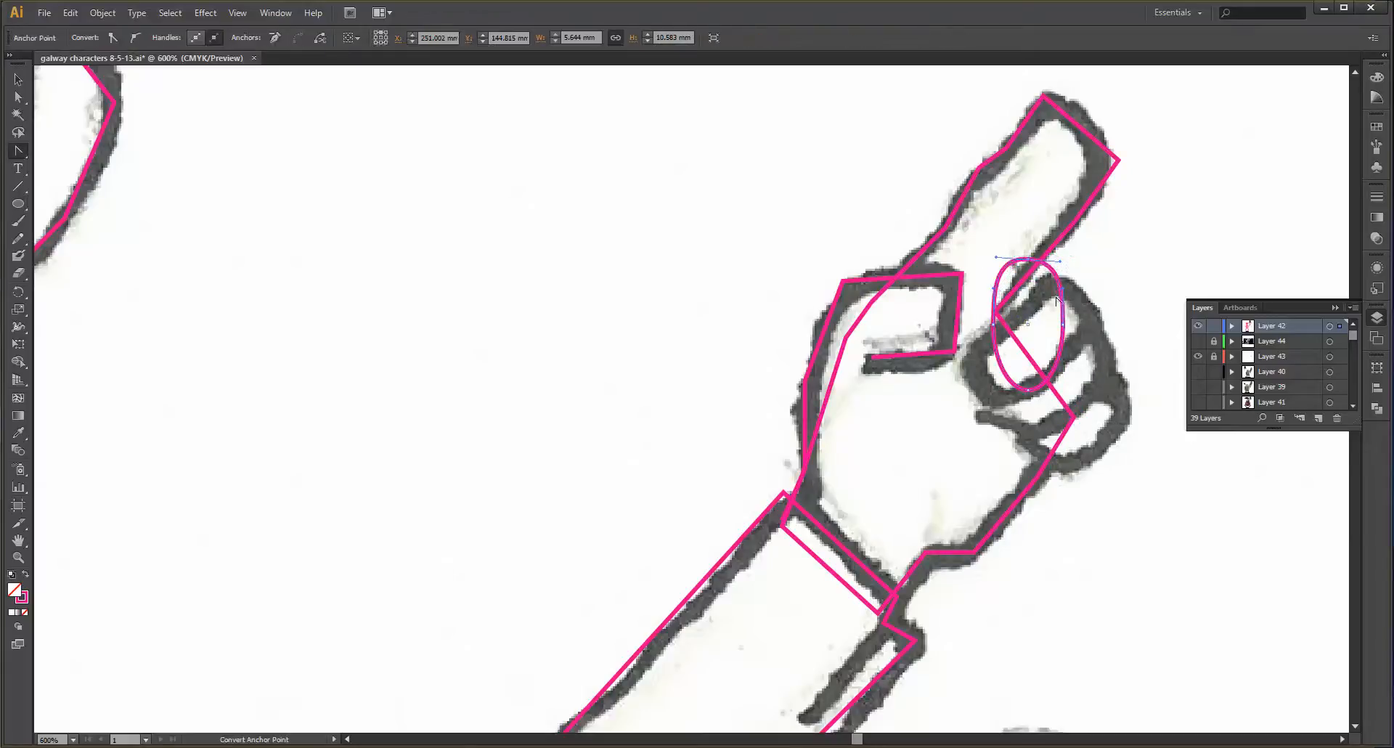
left_click_drag(1027, 394, 1040, 393)
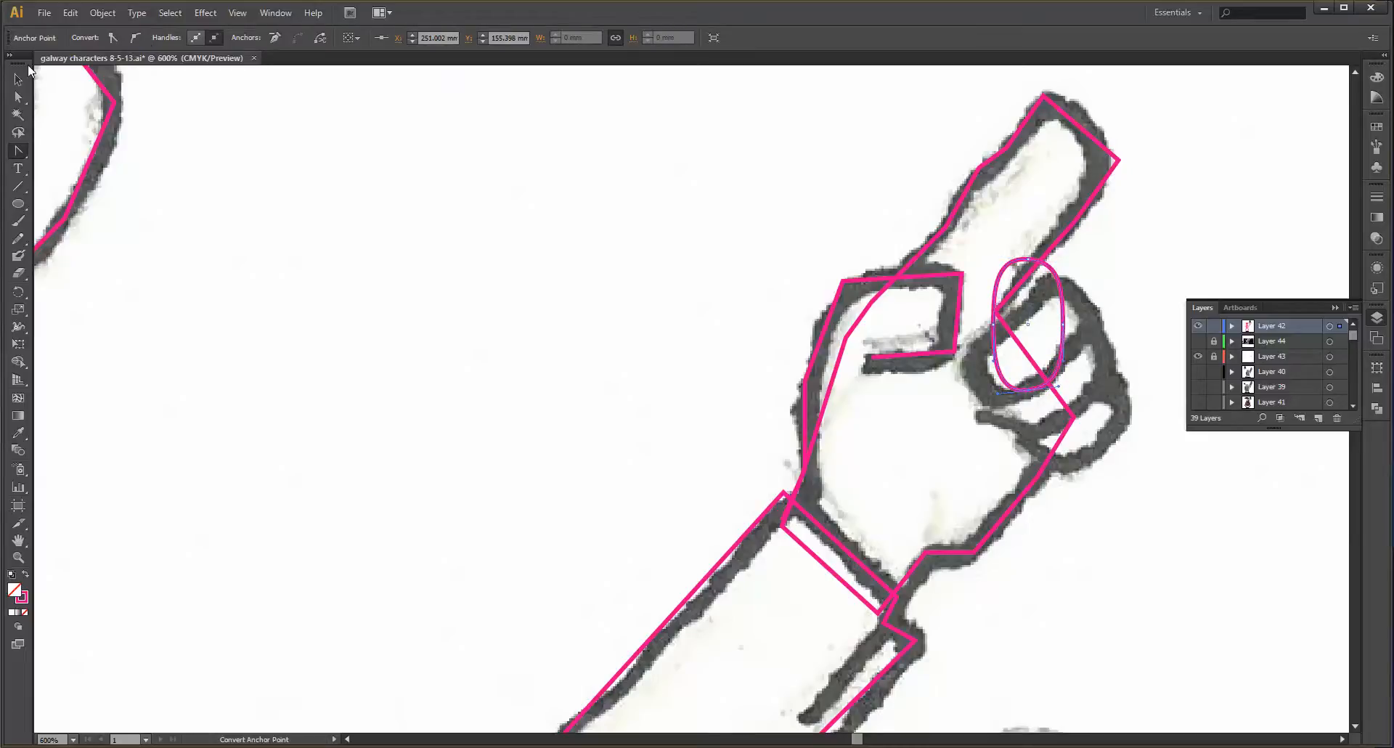
left_click(17, 82)
left_click(513, 312)
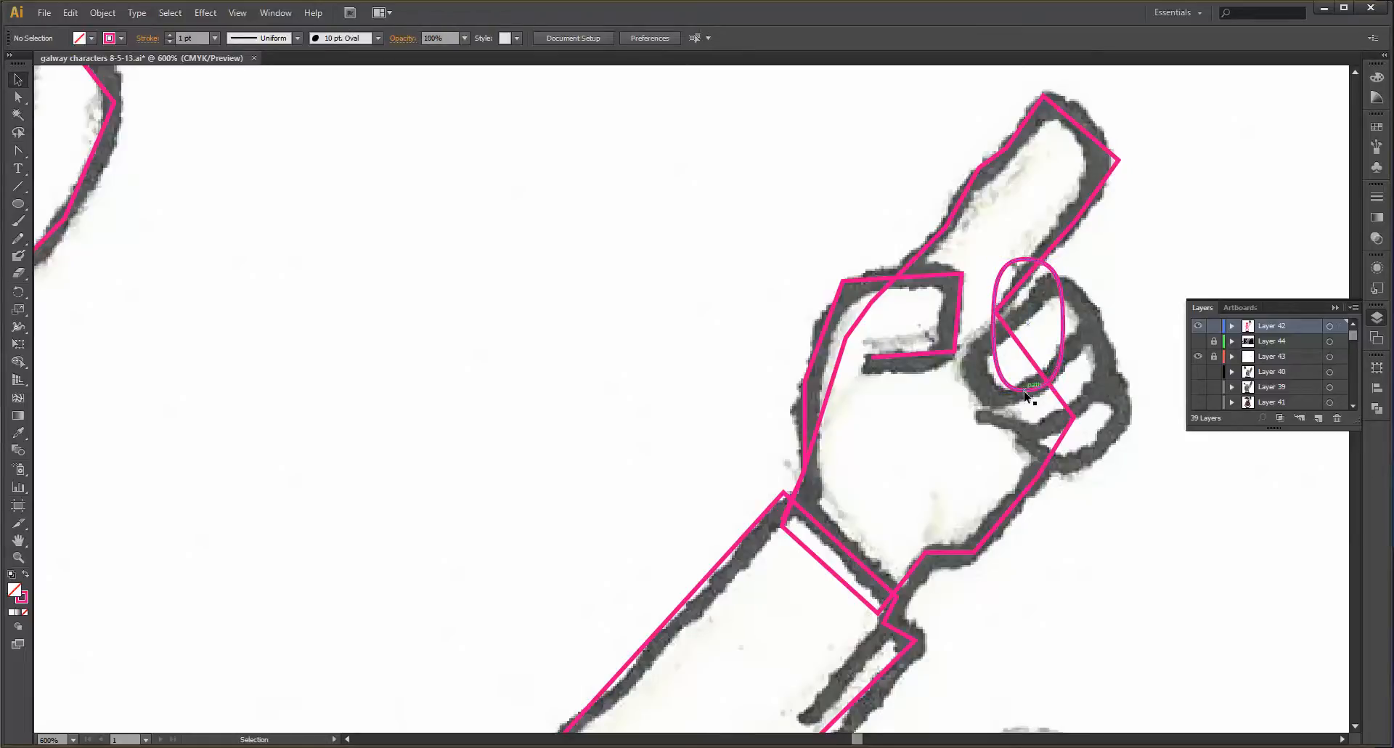
- Rotate the rounded oval to fit the uppermost curled finger and place resized copies over the other two curled fingers
left_click(1025, 392, "shift")
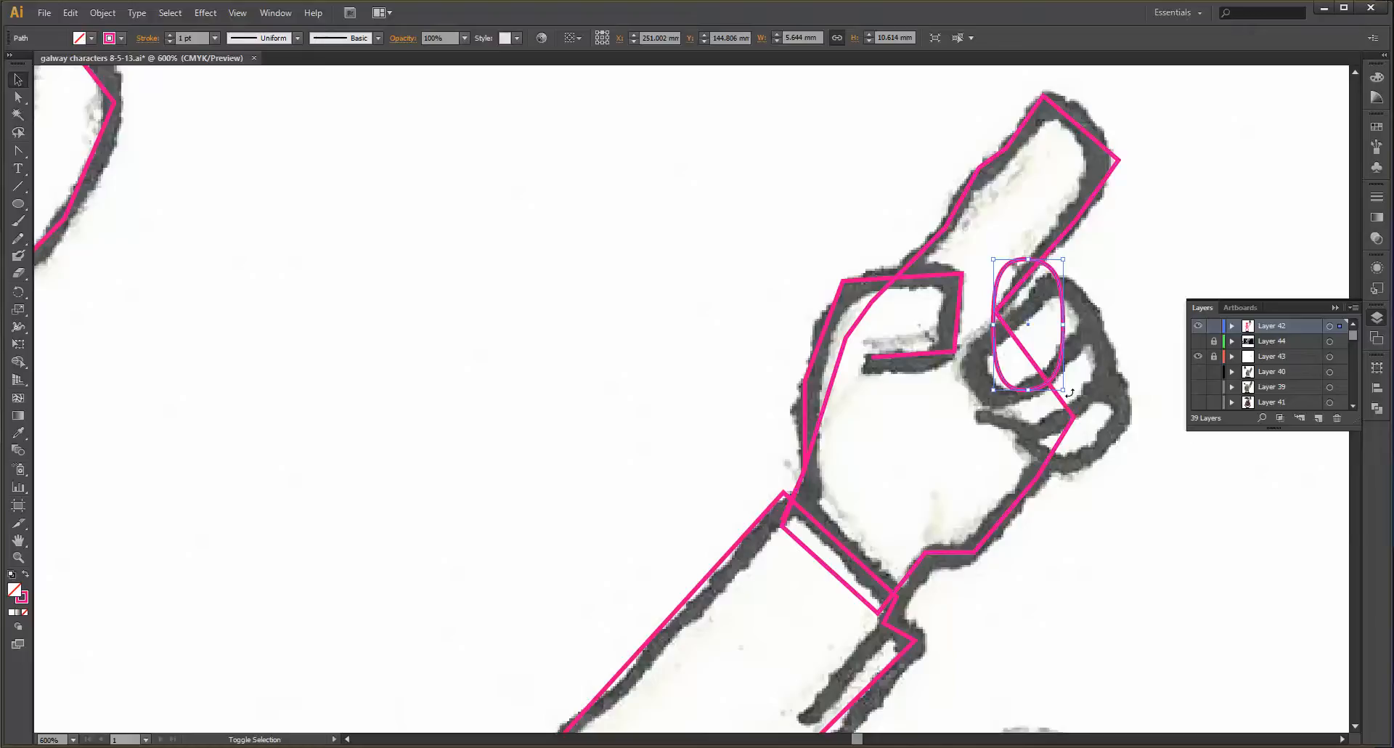
left_click_drag(1071, 392, 1105, 217)
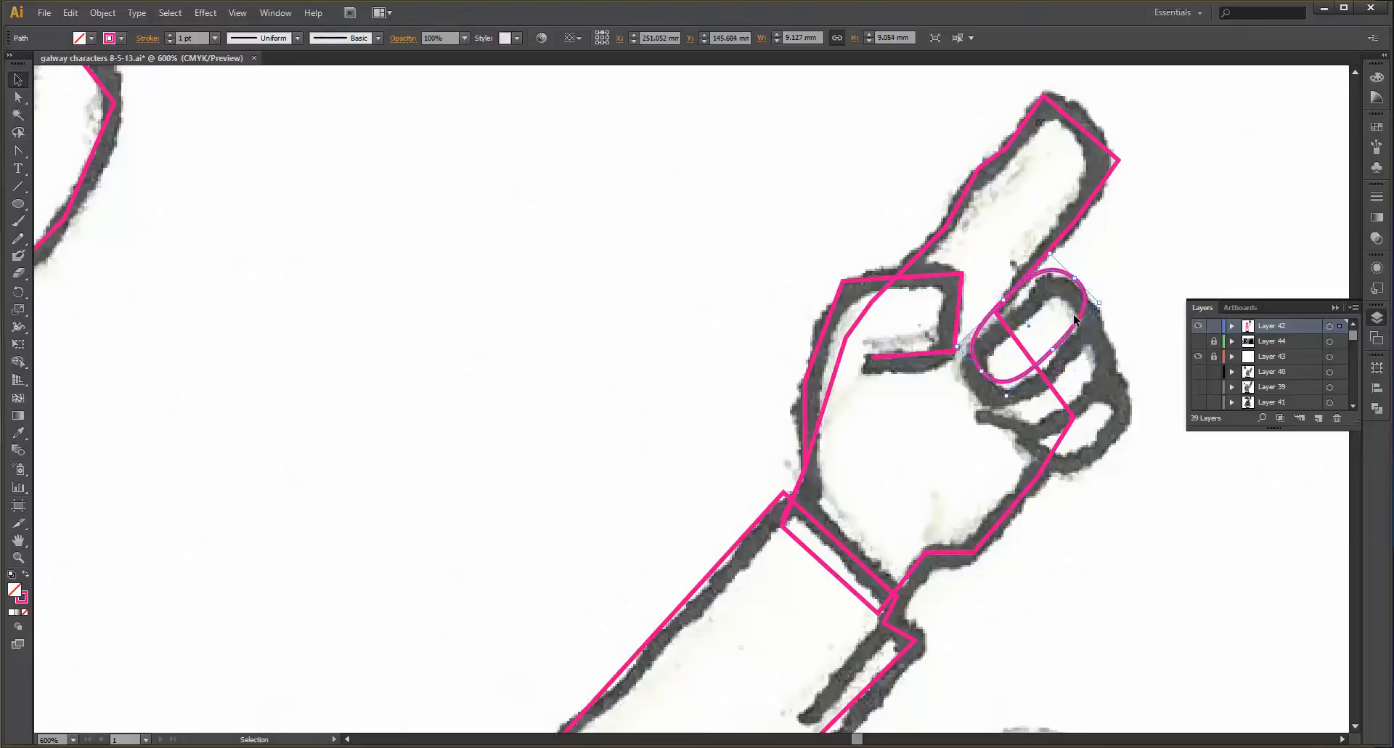
left_click_drag(1078, 323, 995, 388)
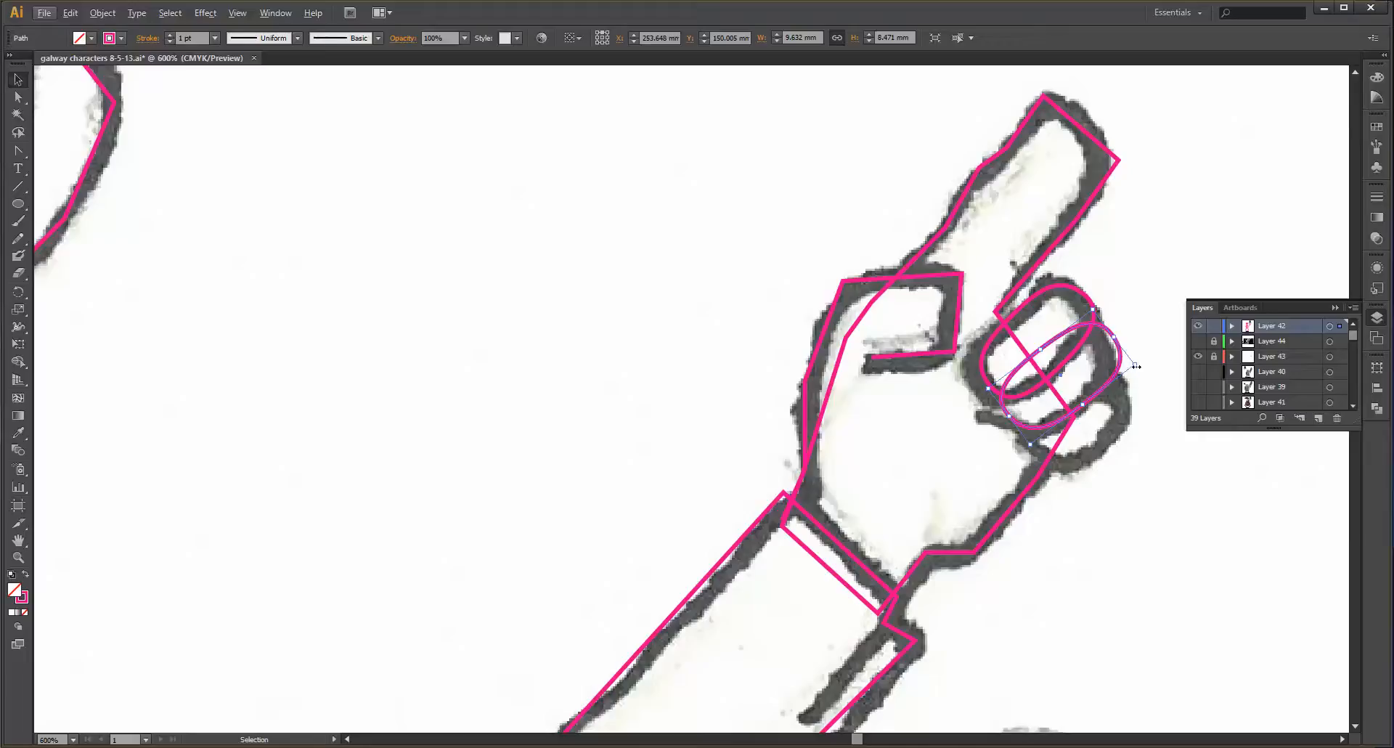
left_click_drag(1137, 366, 1144, 417)
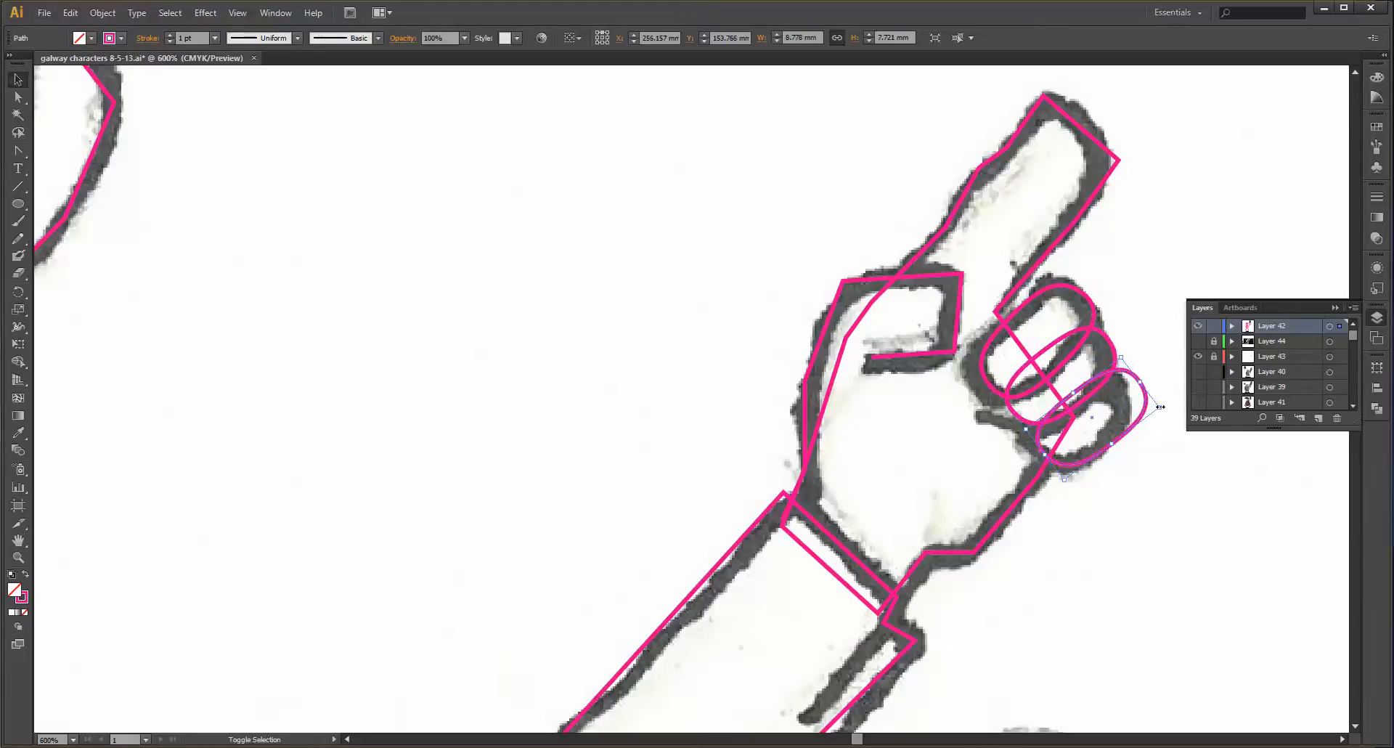
left_click(1151, 433)
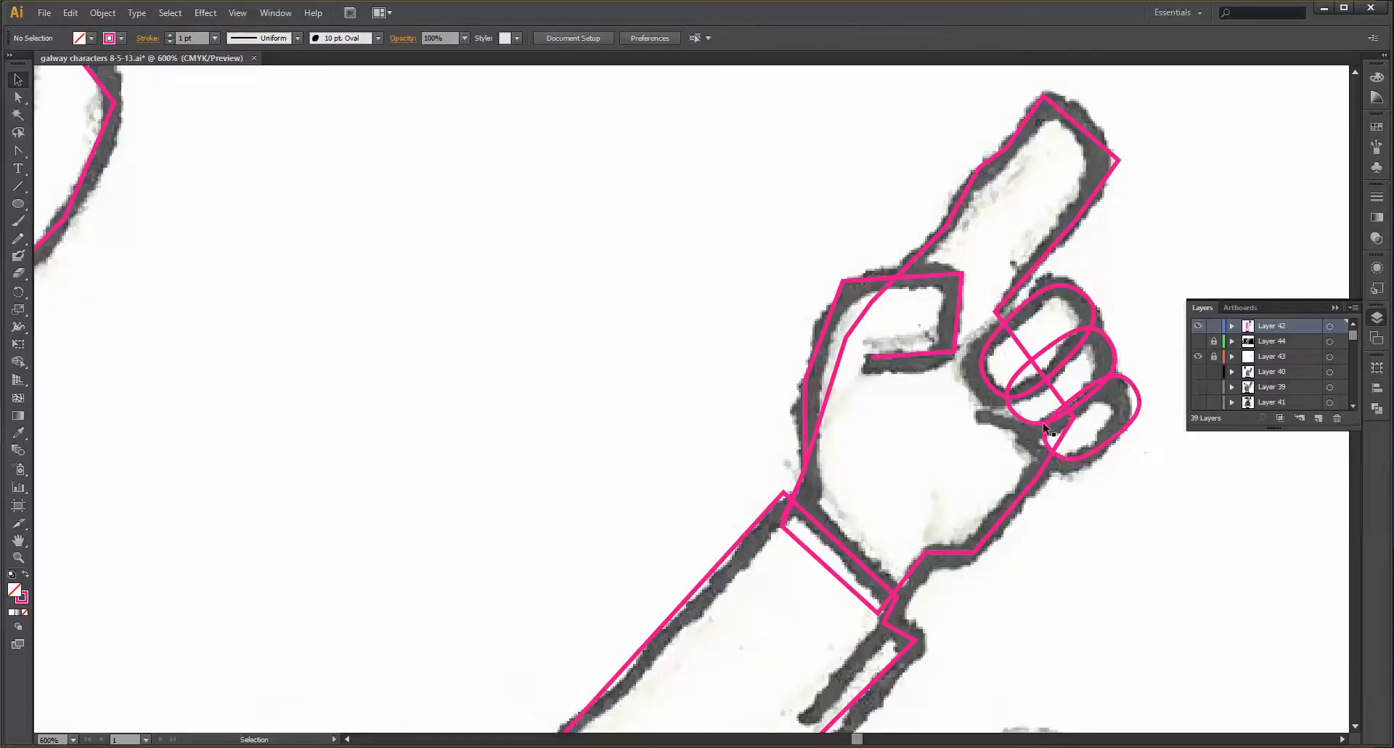
- Start a Pen path on the microphone hand, running from the fist's outer edge along its lower side to the knuckle near the thumb
key("ctrl+0")
scroll(621, 386, "up", 2)
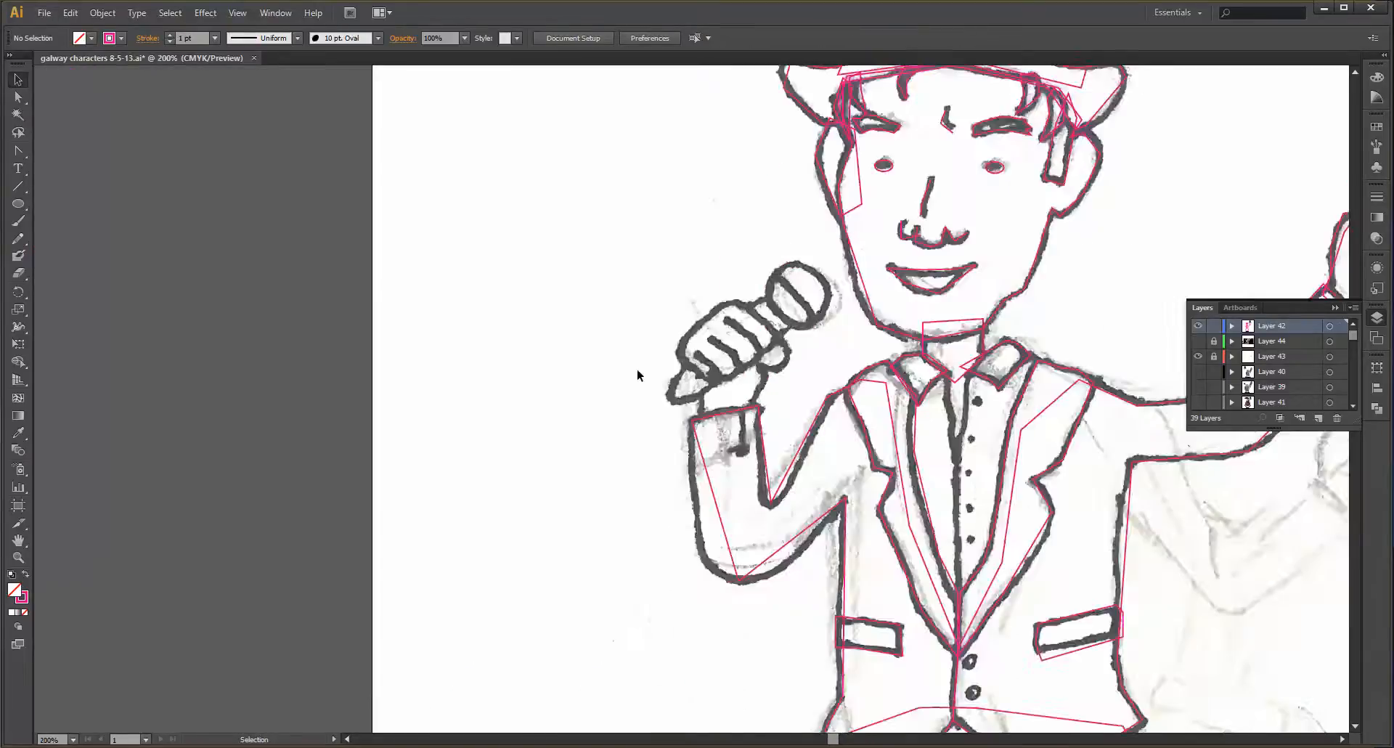
scroll(721, 341, "up", 2)
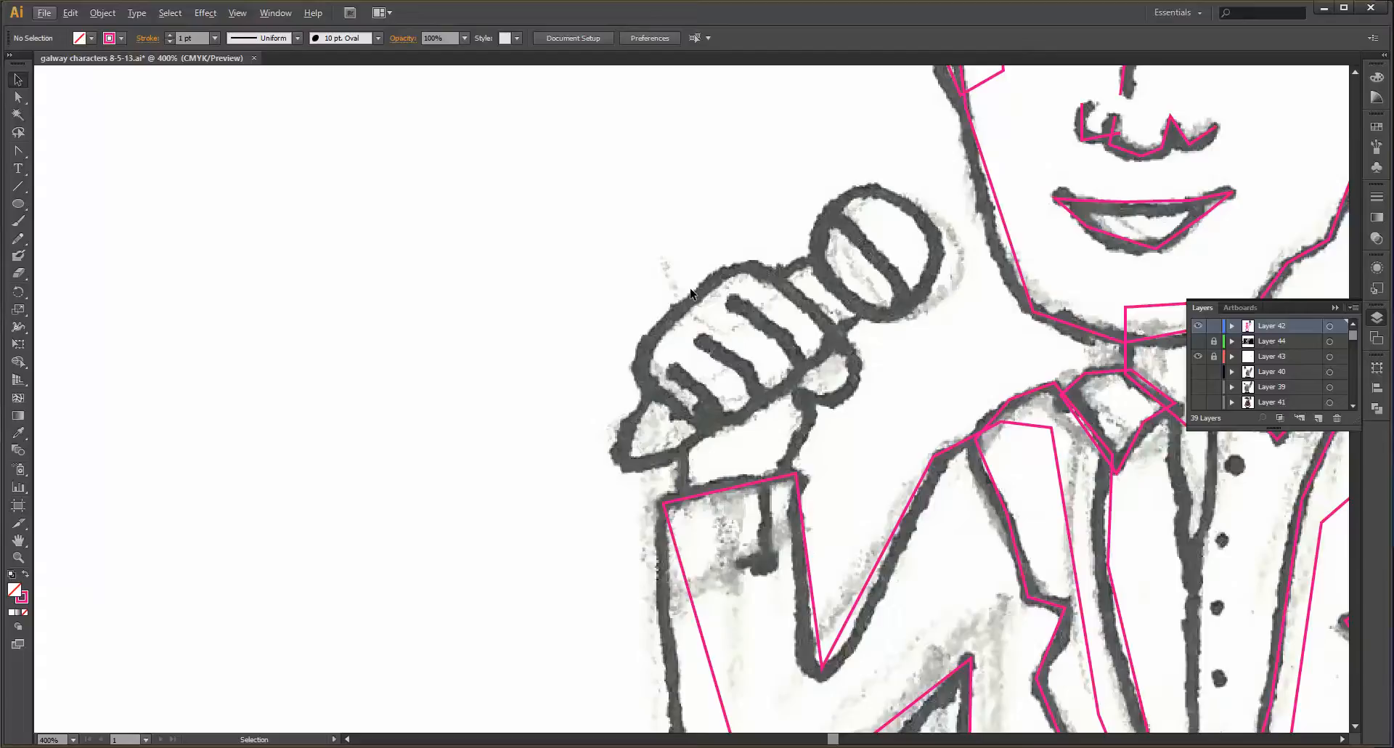
key("p")
left_click(633, 363)
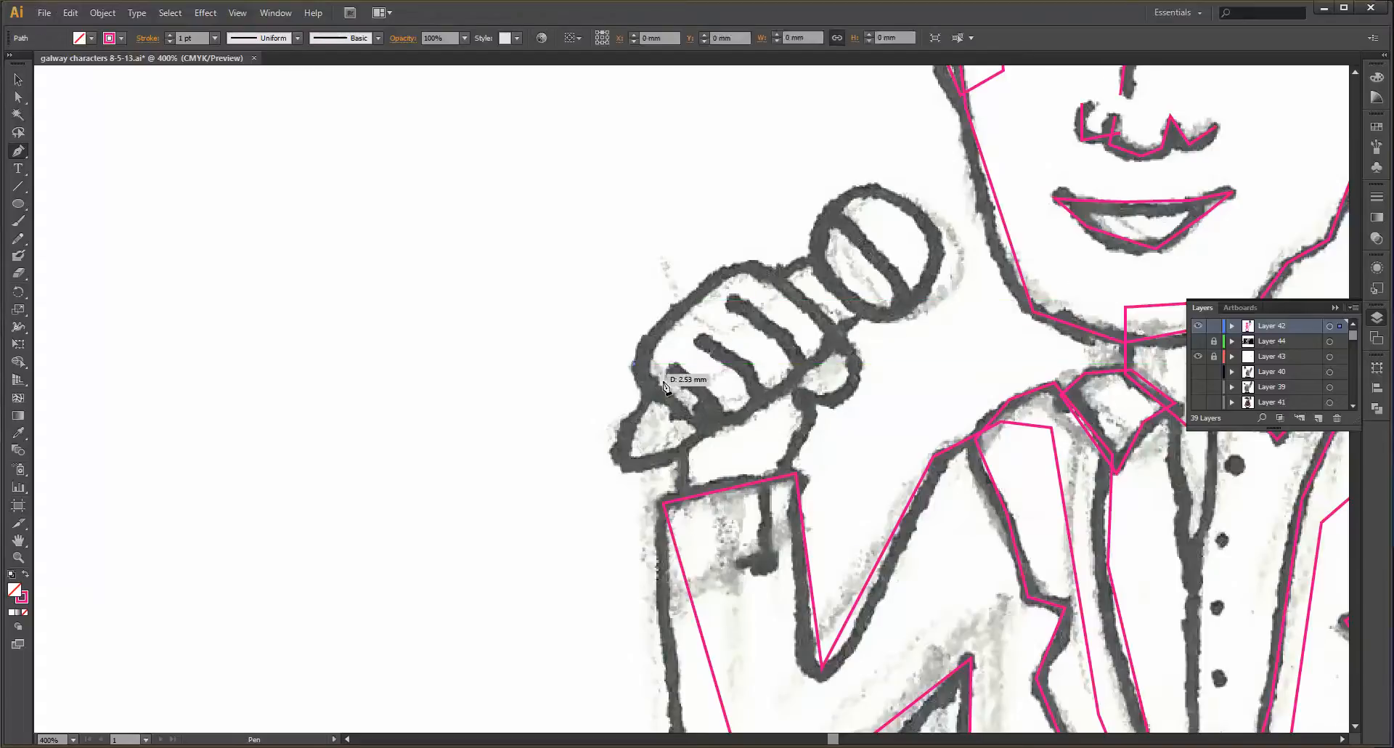
left_click(710, 427)
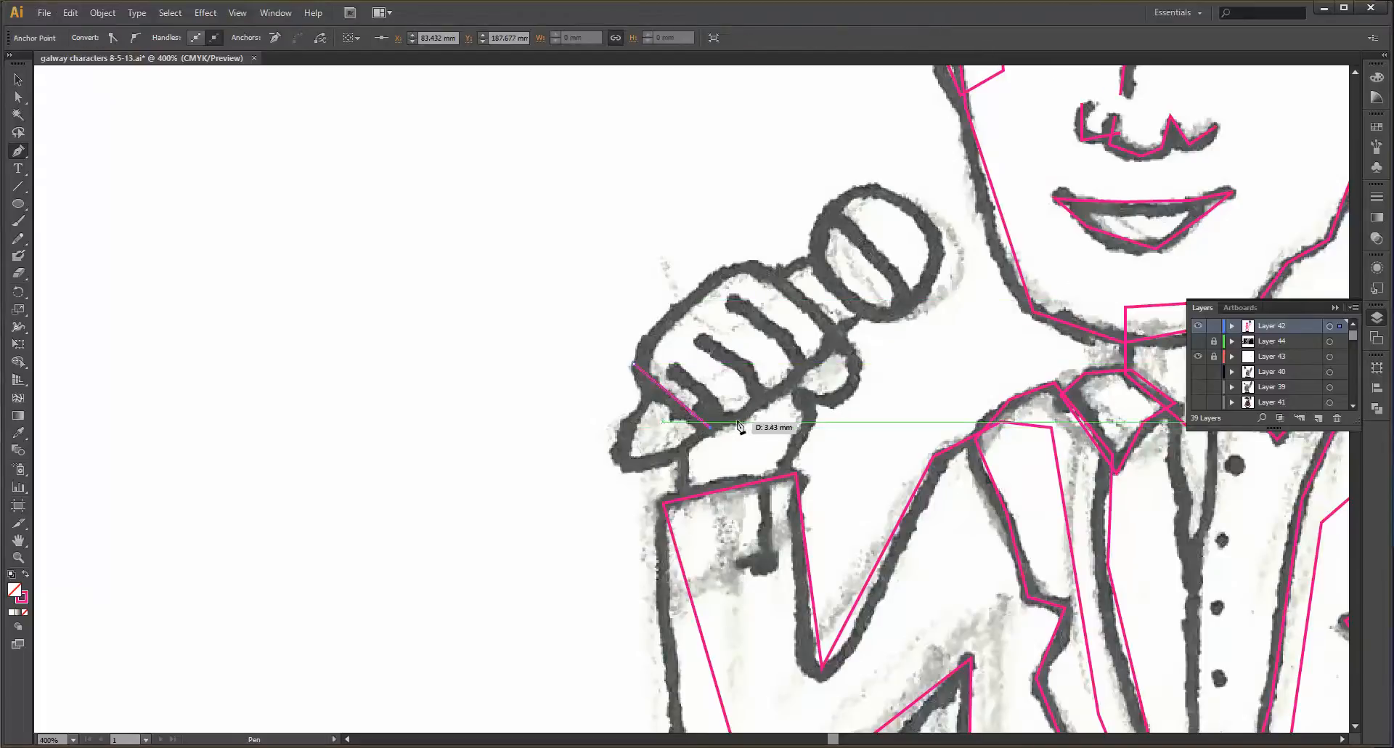
left_click(722, 412)
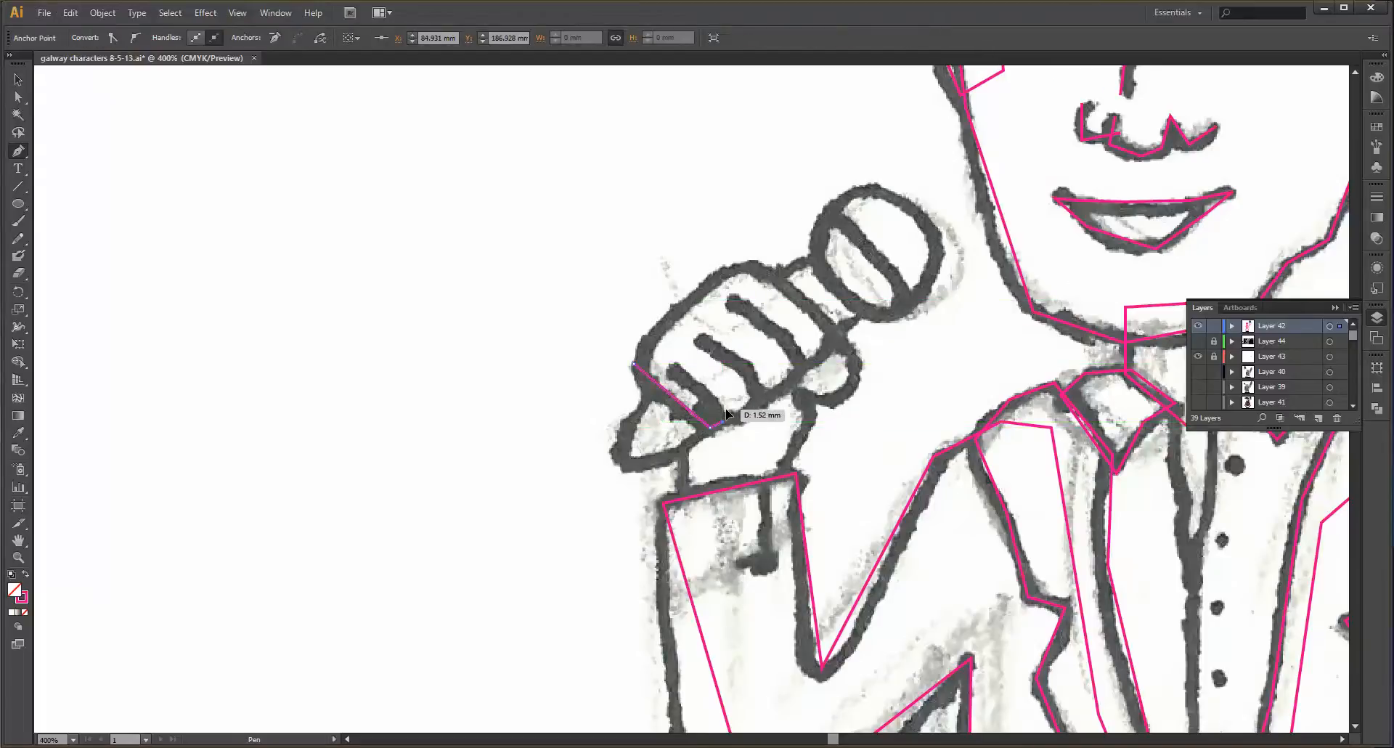
left_click(798, 353)
left_click(829, 358)
left_click(829, 330)
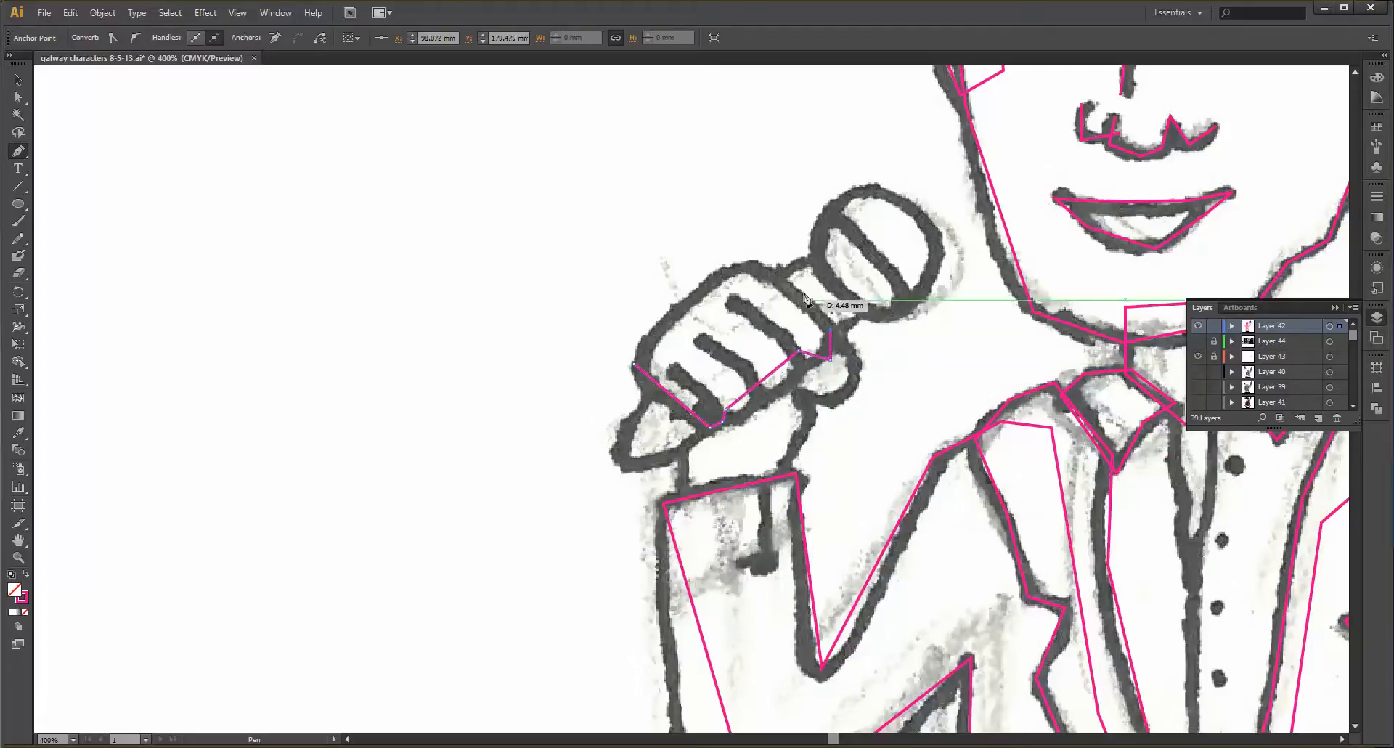
- Continue the fist outline over the top of the knuckles, close it at its starting point, and deselect it
left_click(760, 264)
left_click(733, 264)
left_click(641, 337)
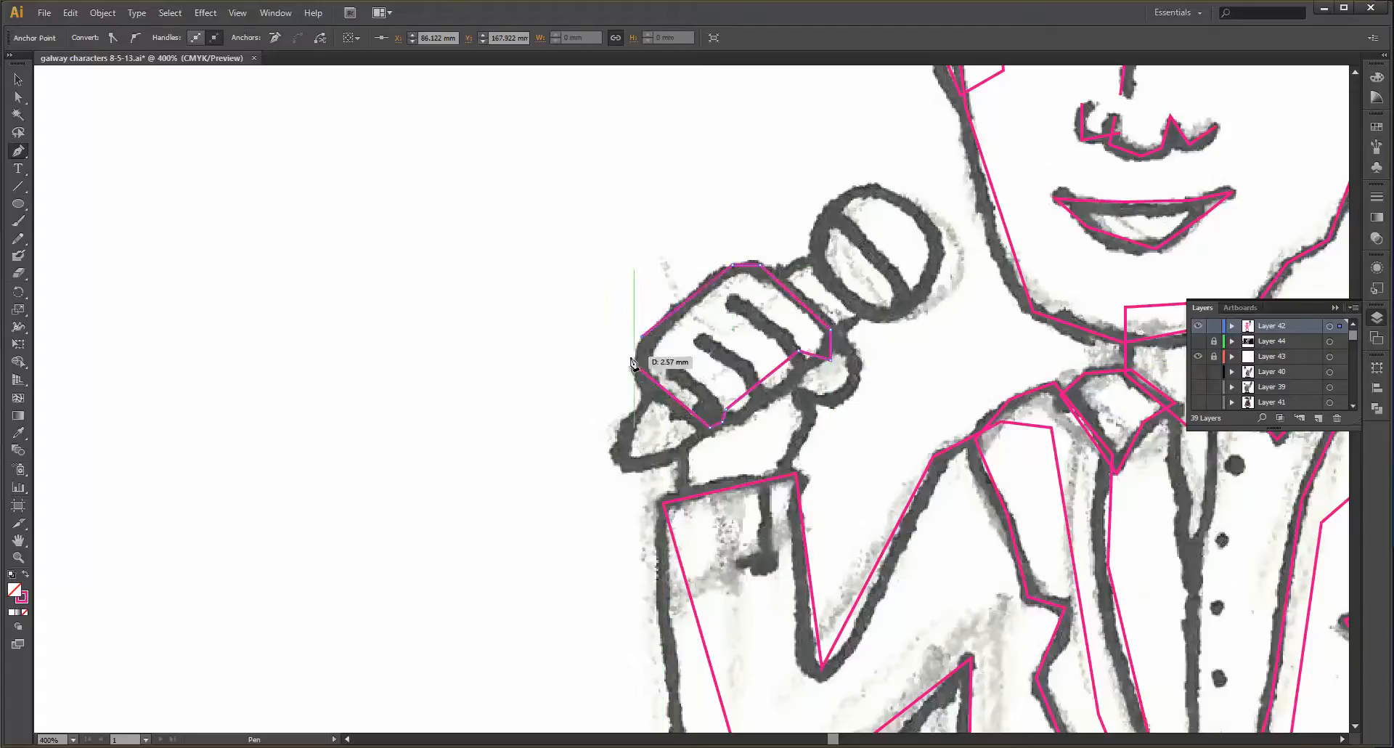
left_click(635, 363)
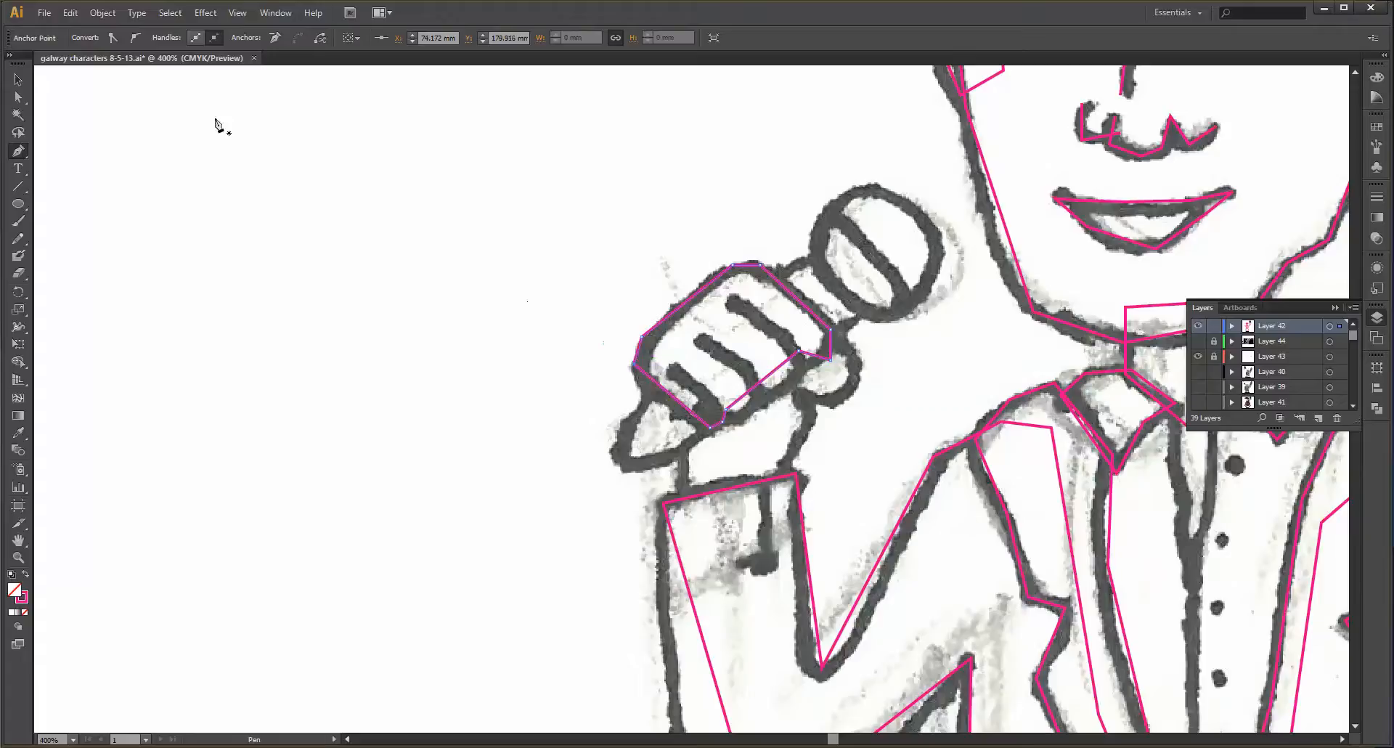
left_click(18, 79)
left_click(851, 411)
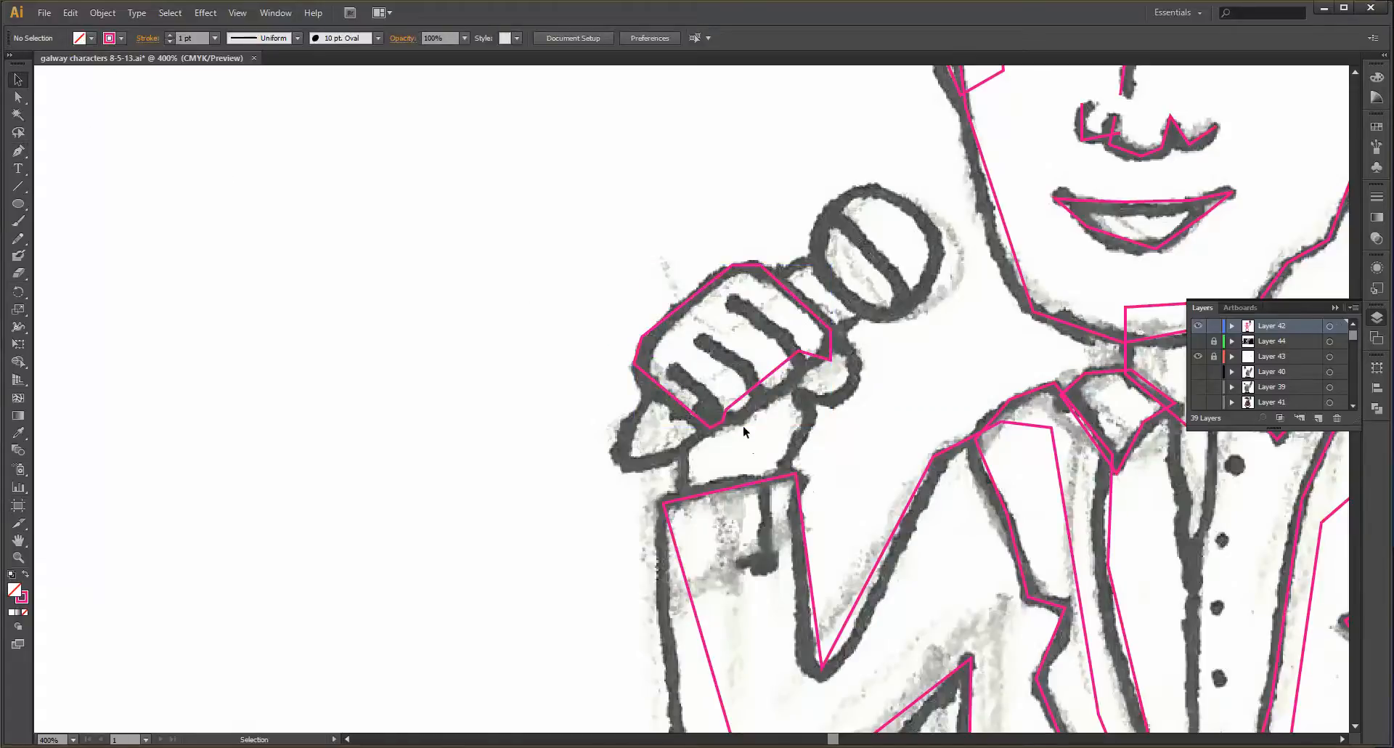
- Trace a finger path from the upper finger line around the fingertip and back along the middle finger line of the microphone hand
key("p")
left_click(740, 298)
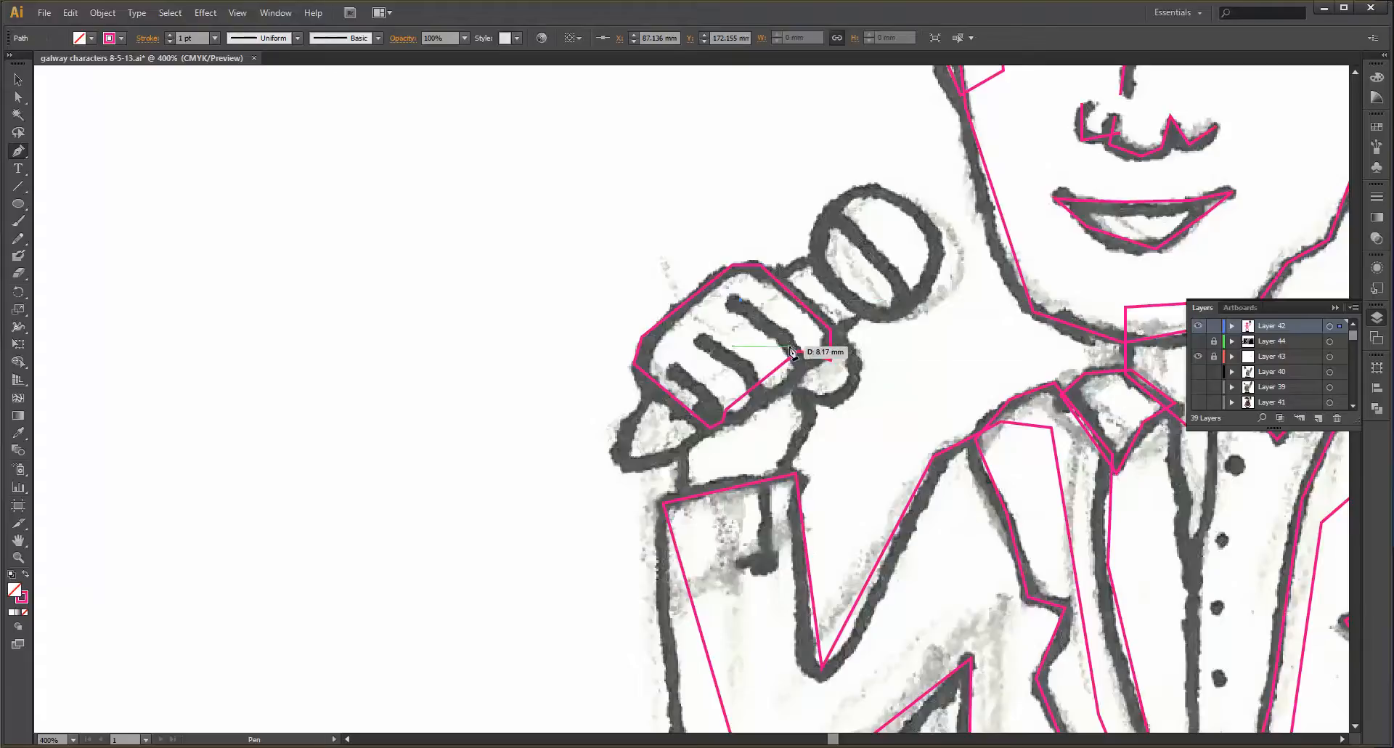
left_click(791, 342)
scroll(807, 354, "up", 3)
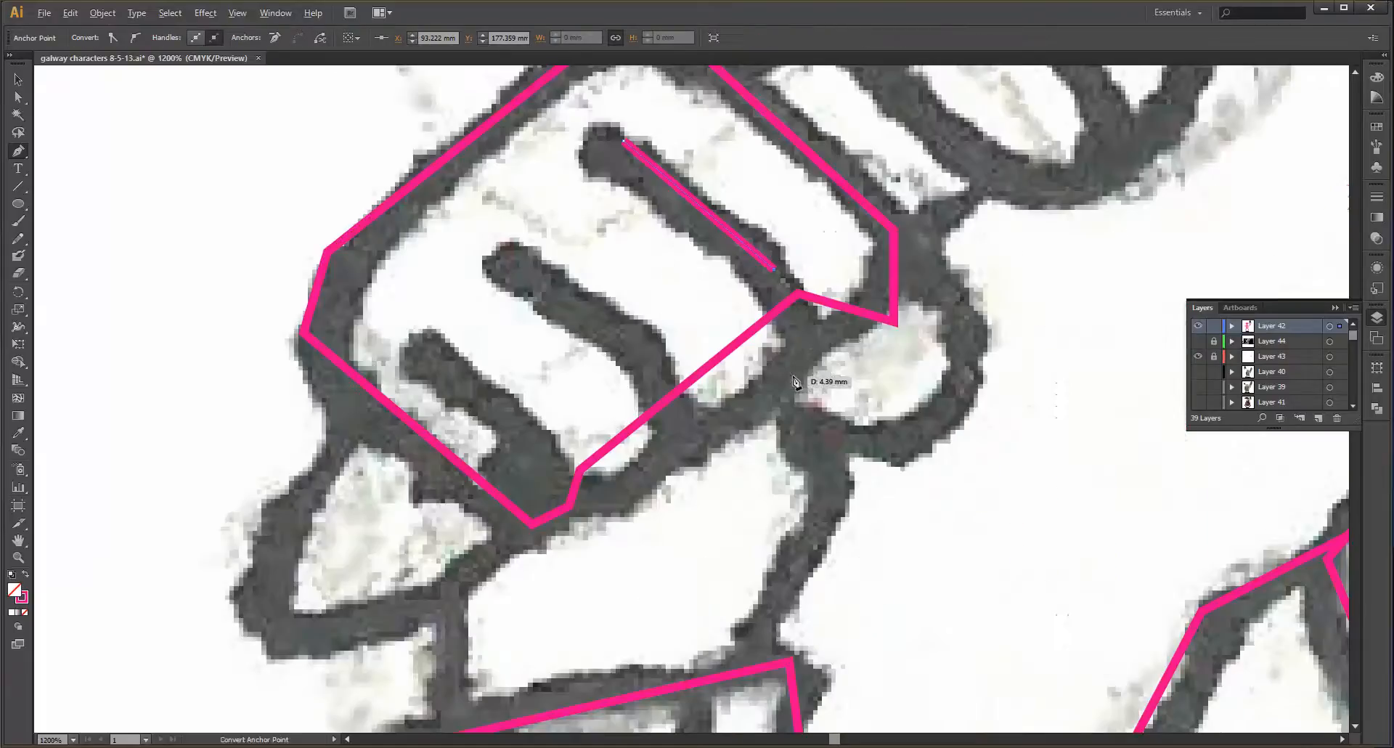
left_click(807, 334)
left_click(753, 401)
left_click(688, 430)
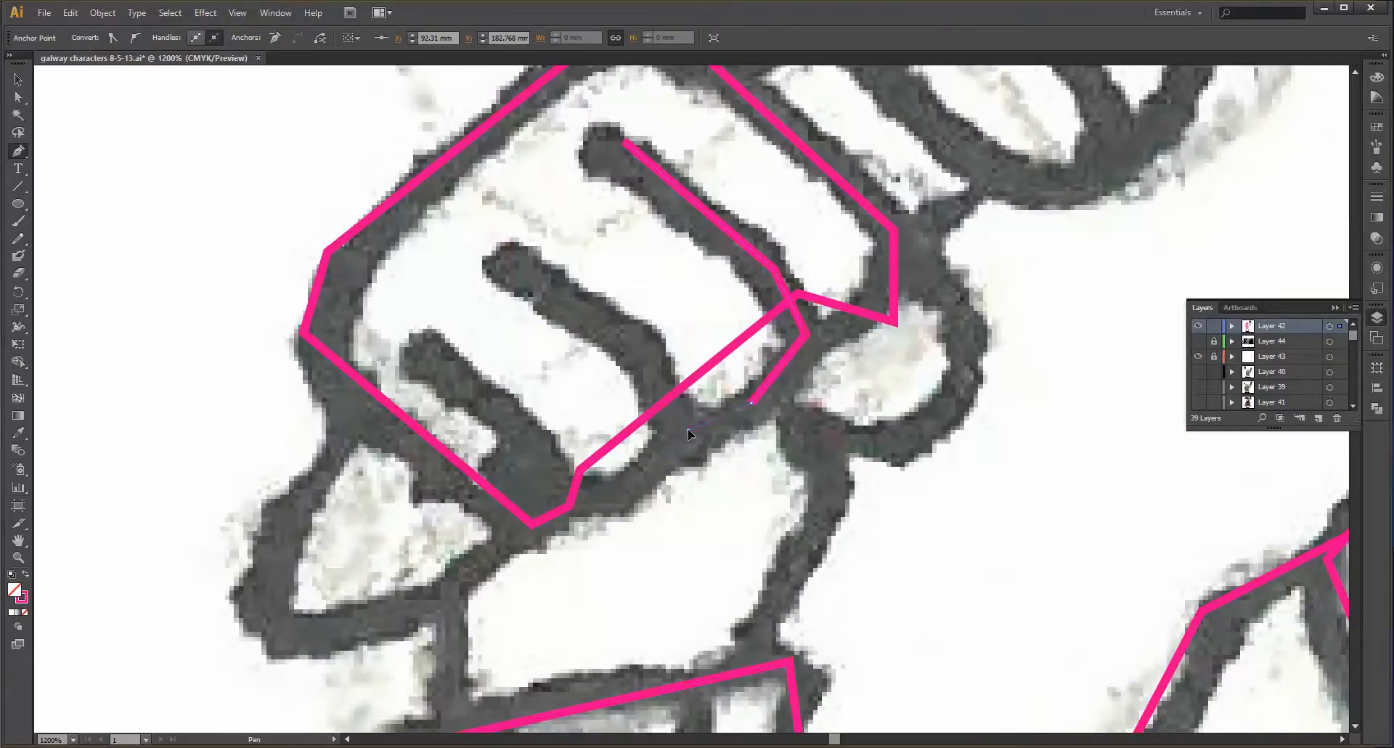
left_click(639, 342)
left_click_drag(523, 268, 494, 259)
- Trace the neighbouring finger from the lowest finger line around its tip and back along the middle finger line, and deselect the path
key("p")
left_click(422, 360)
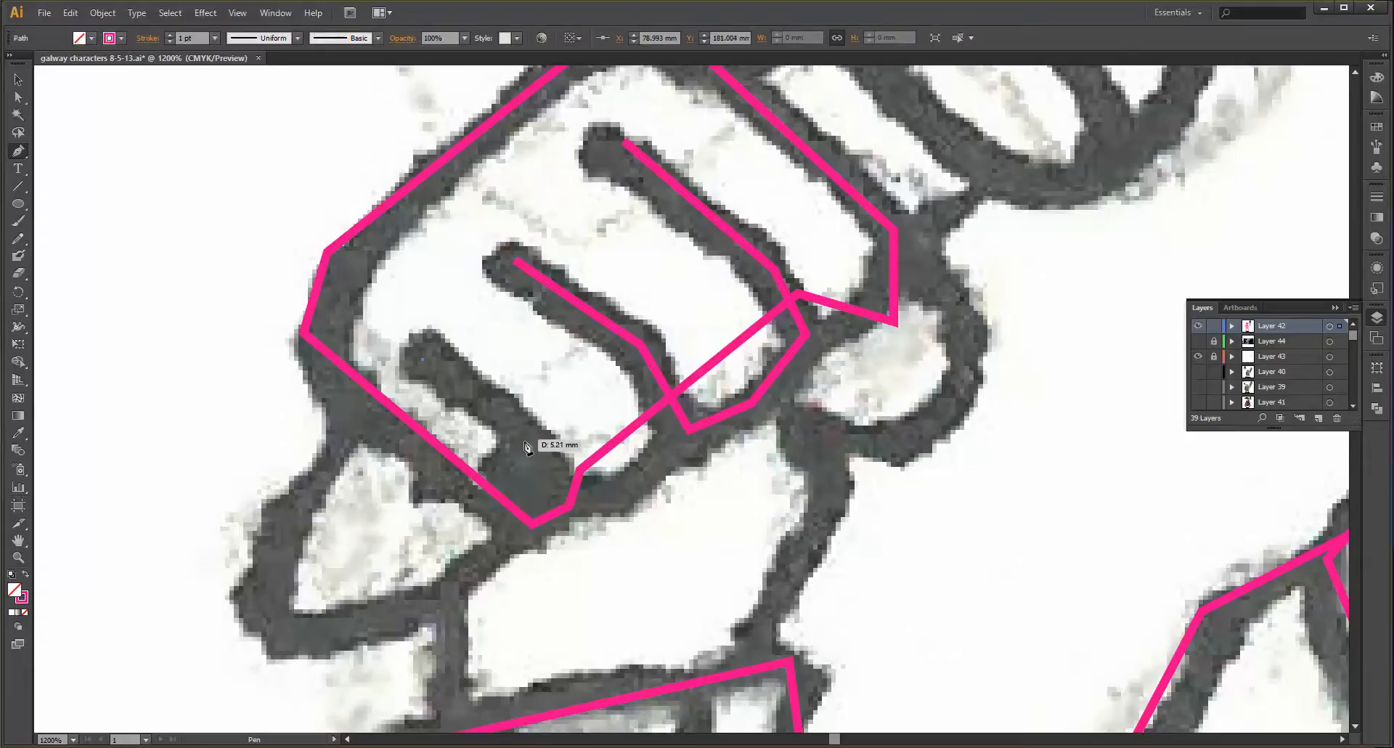
left_click(532, 444)
left_click(594, 509)
left_click(641, 467)
left_click_drag(662, 444, 689, 409)
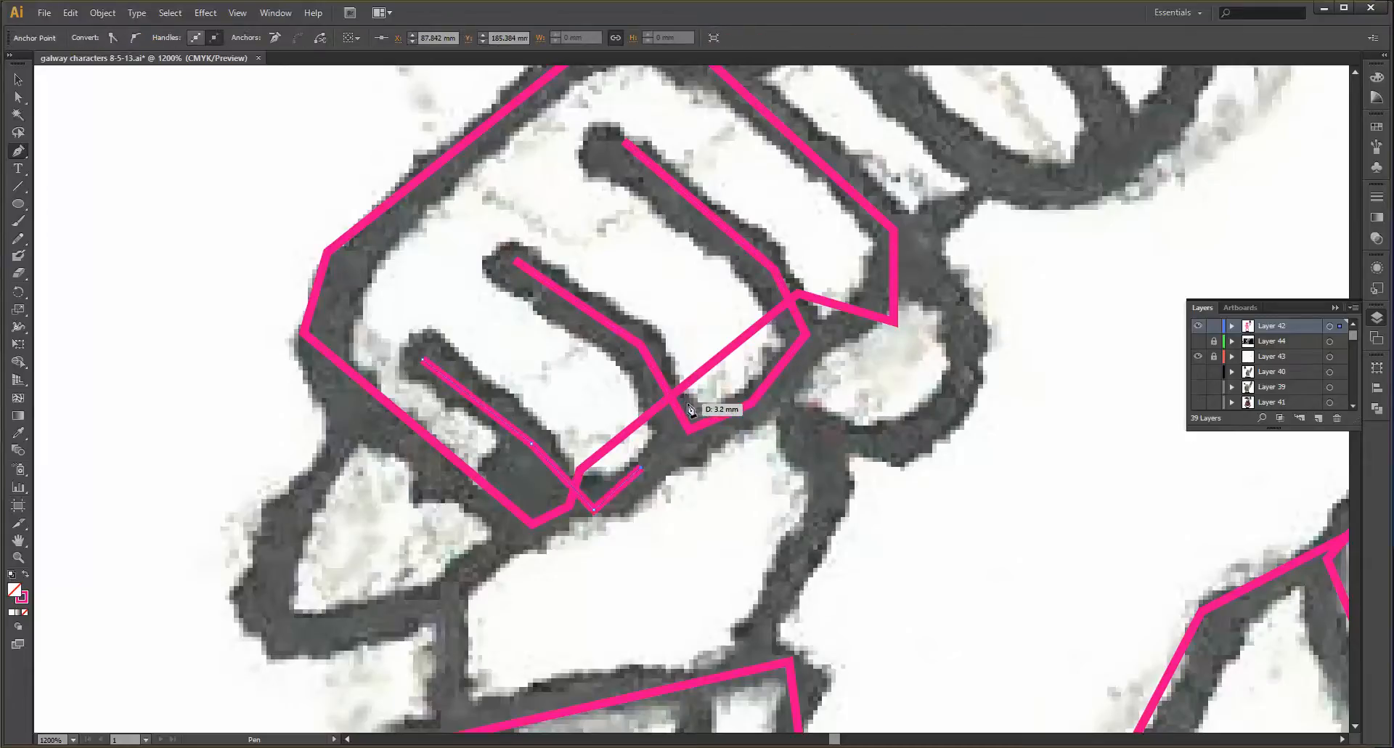
left_click(688, 404)
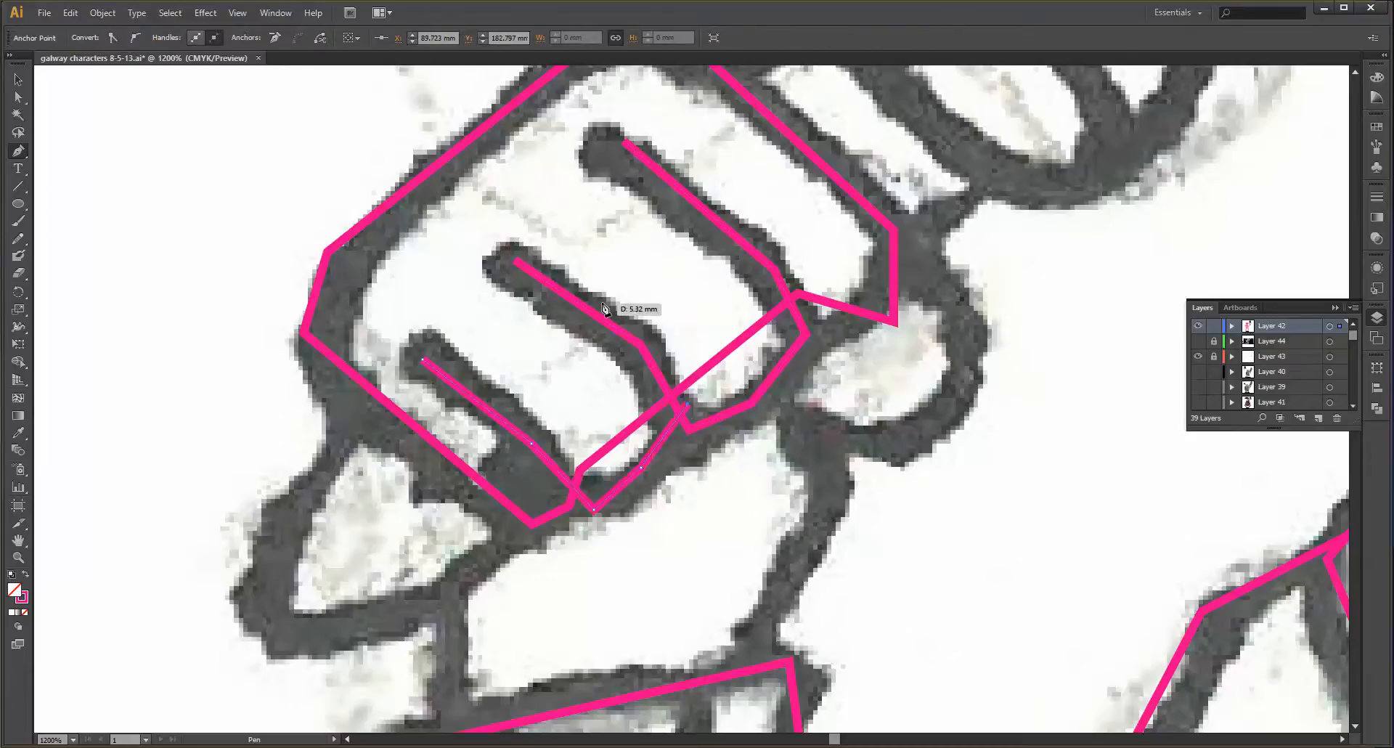
left_click(657, 341)
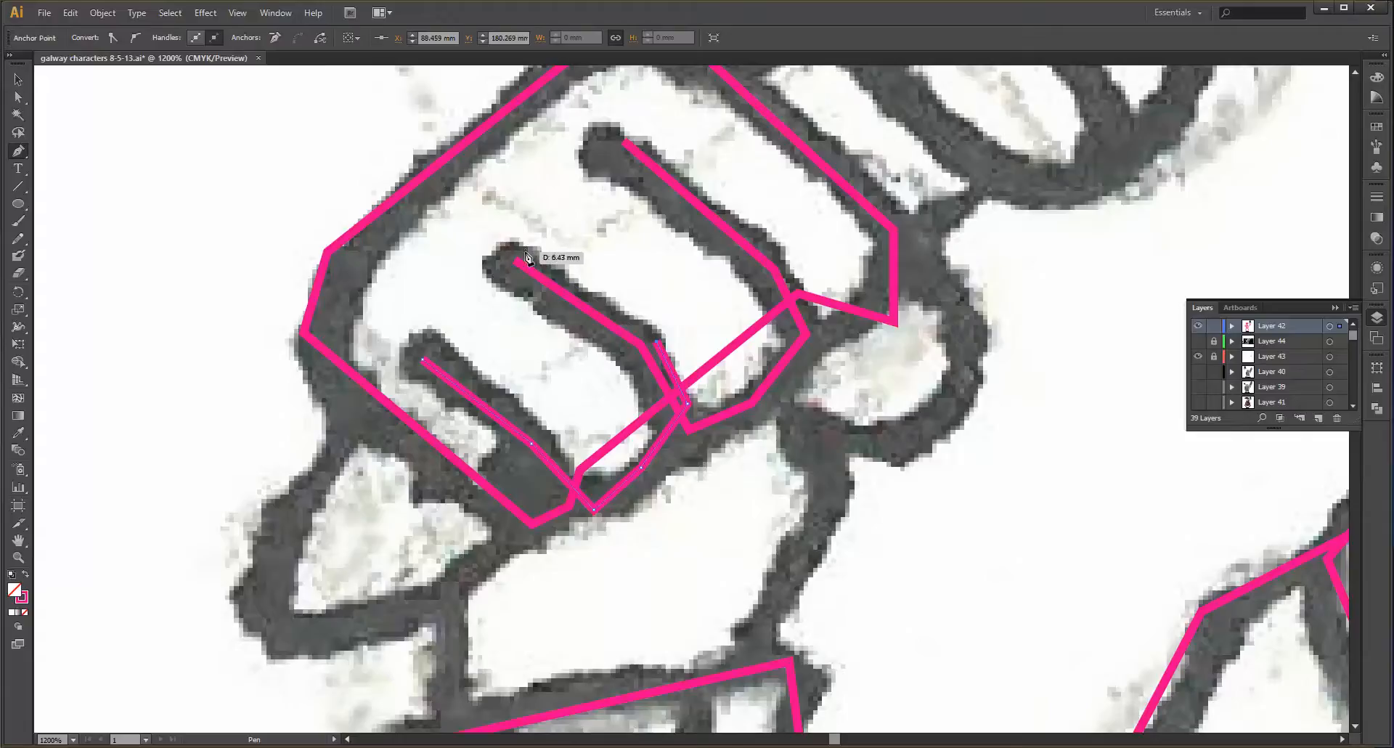
left_click(524, 252)
left_click(17, 80)
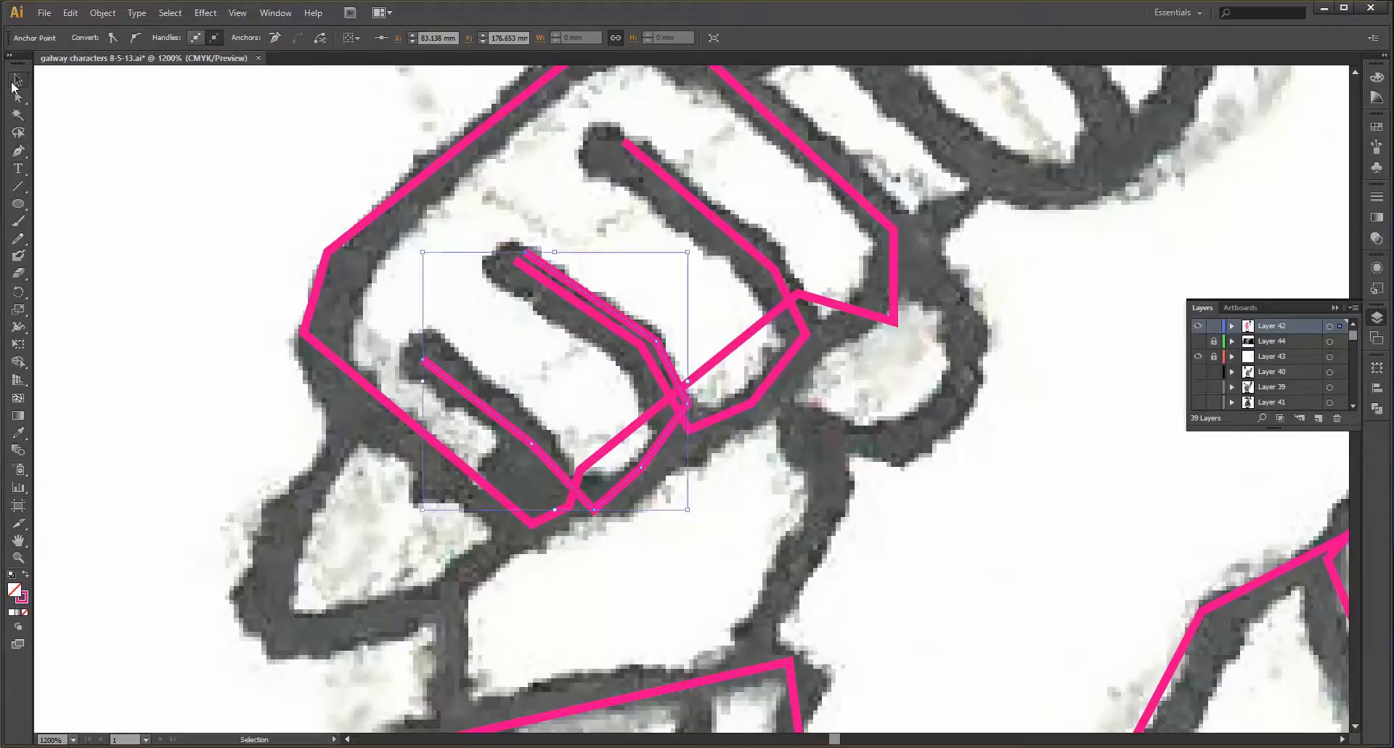
left_click(1116, 149)
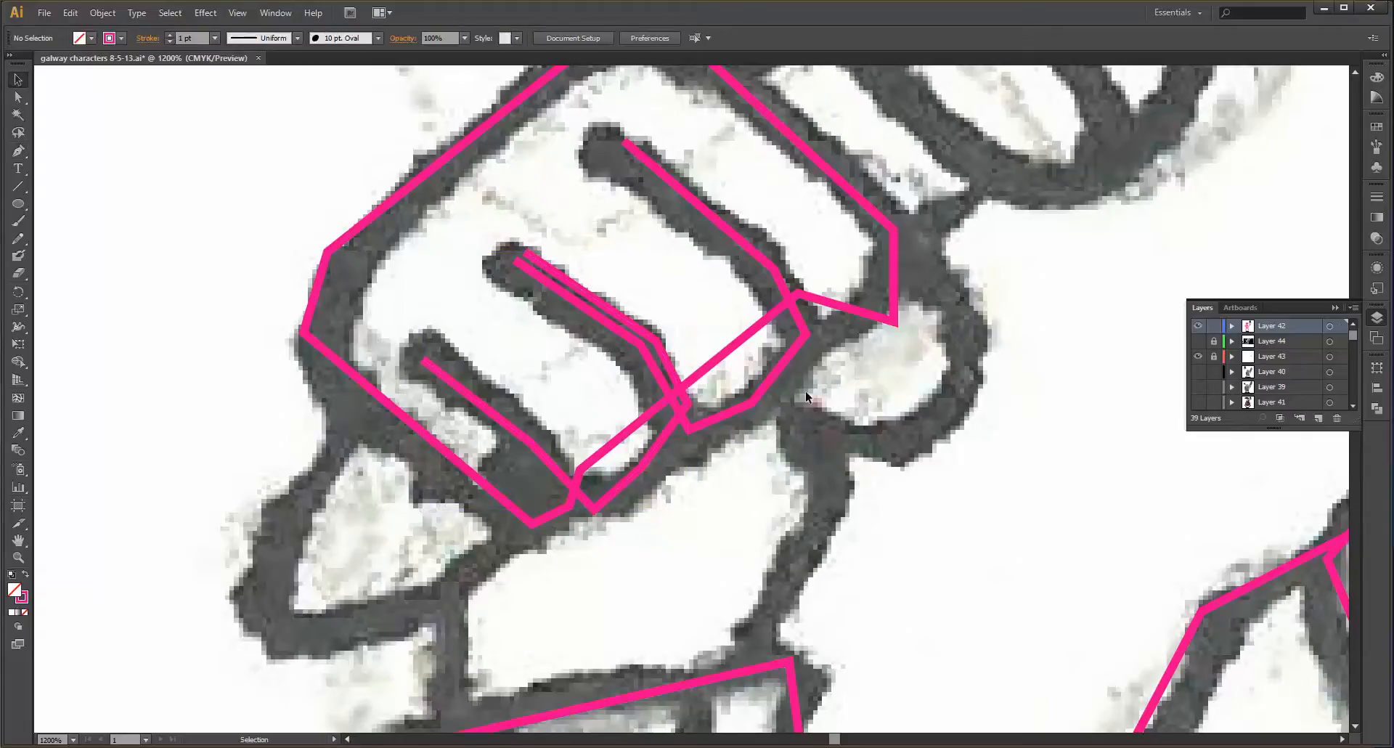
- Draw an ellipse about 7.5 by 7.7 mm over the thumb tip of the microphone hand
key("l")
left_click_drag(792, 256, 978, 446)
key("o")
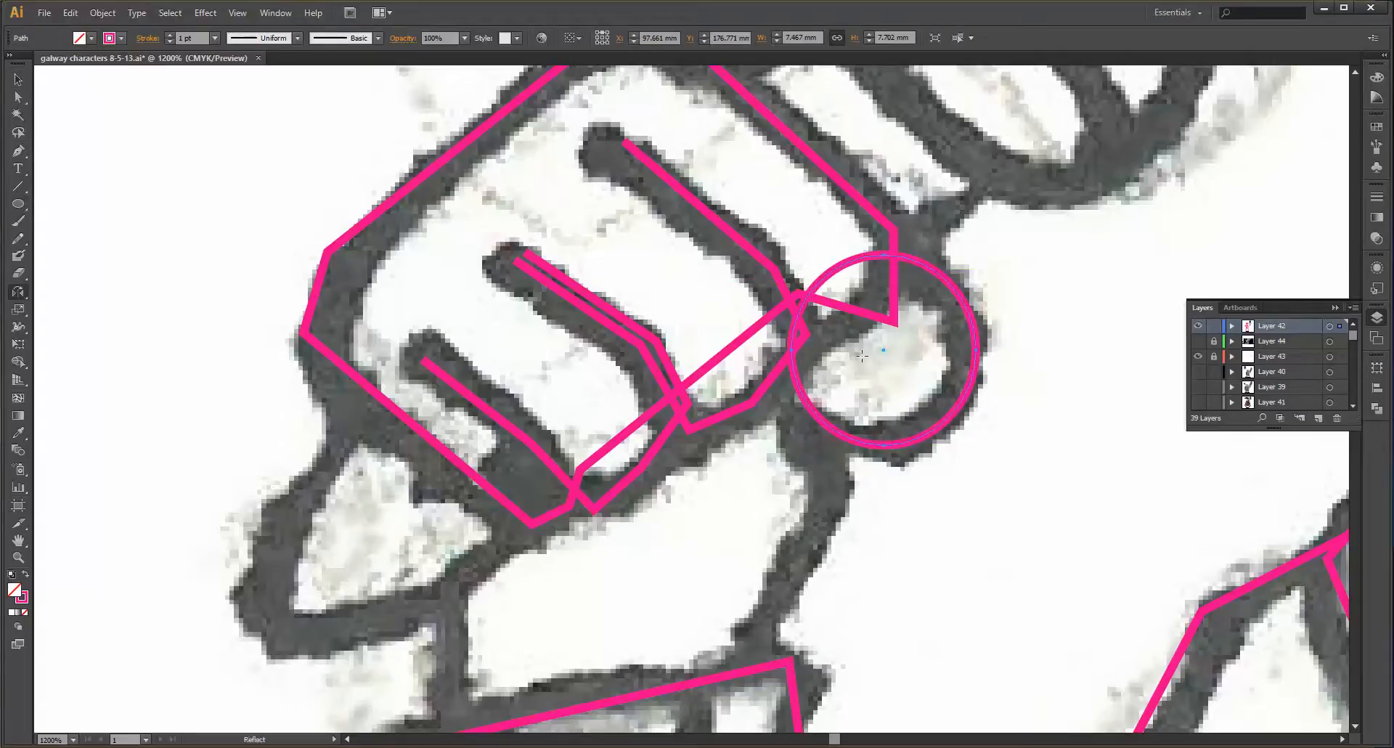
- Trace the palm from inside the thumb circle down the wrist, across inside the jacket cuff and back up the wrist's outer side
key("p")
left_click(852, 351)
left_click(821, 388)
left_click(829, 480)
left_click(762, 617)
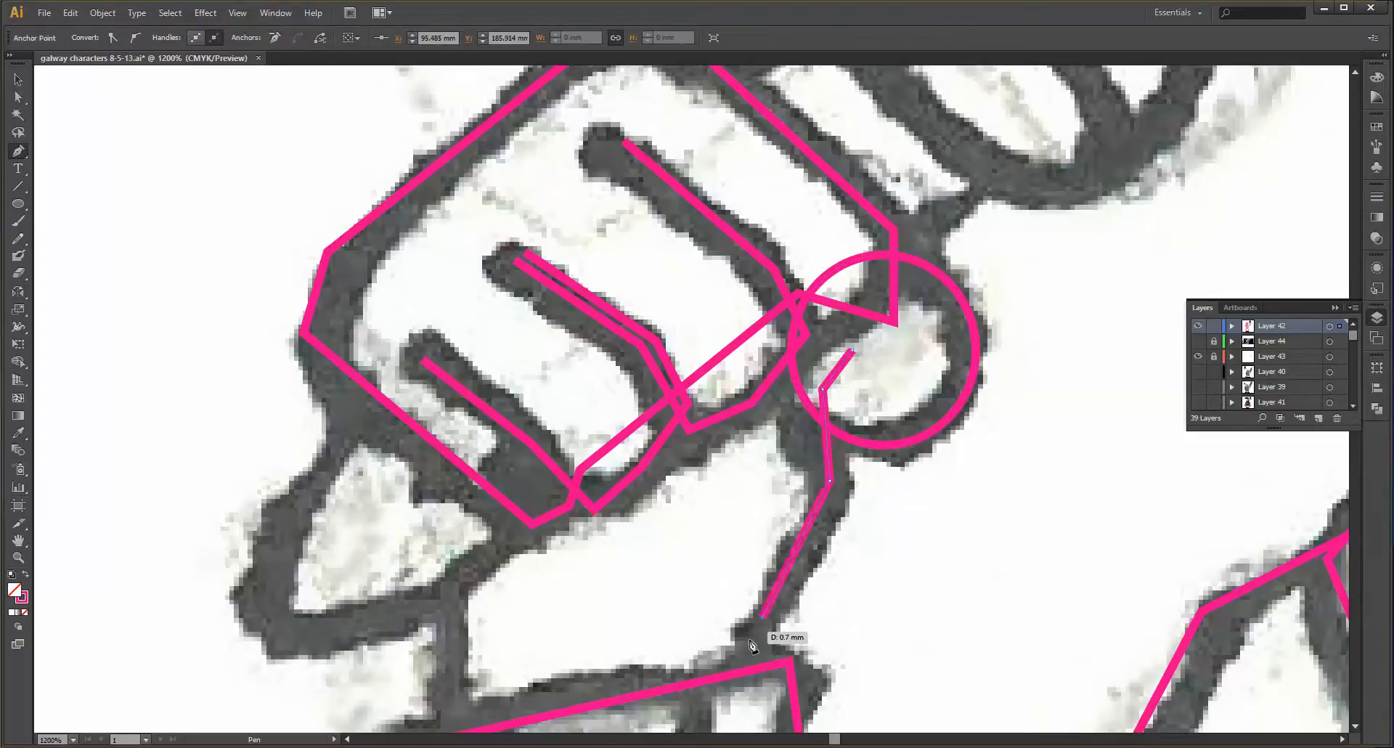
scroll(755, 645, "down", 2)
left_click(748, 679)
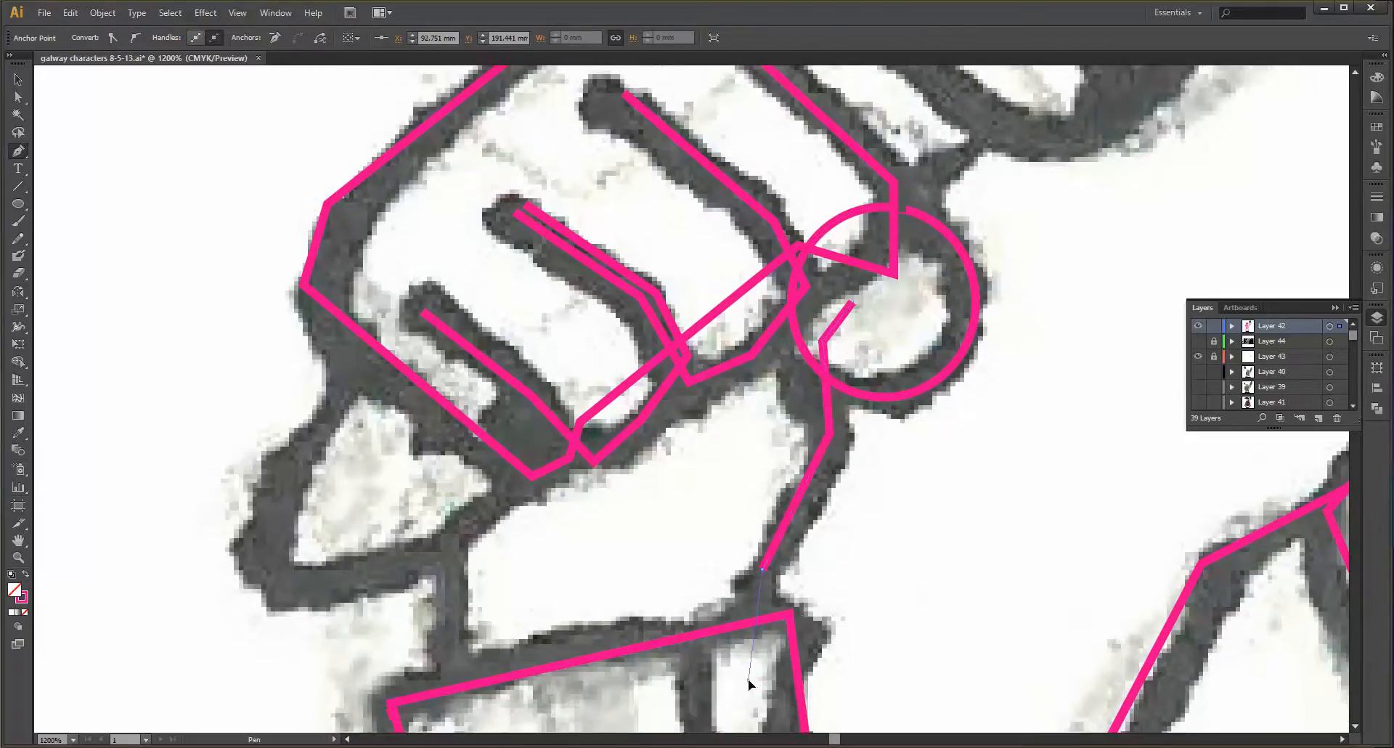
left_click(440, 710)
left_click(448, 558)
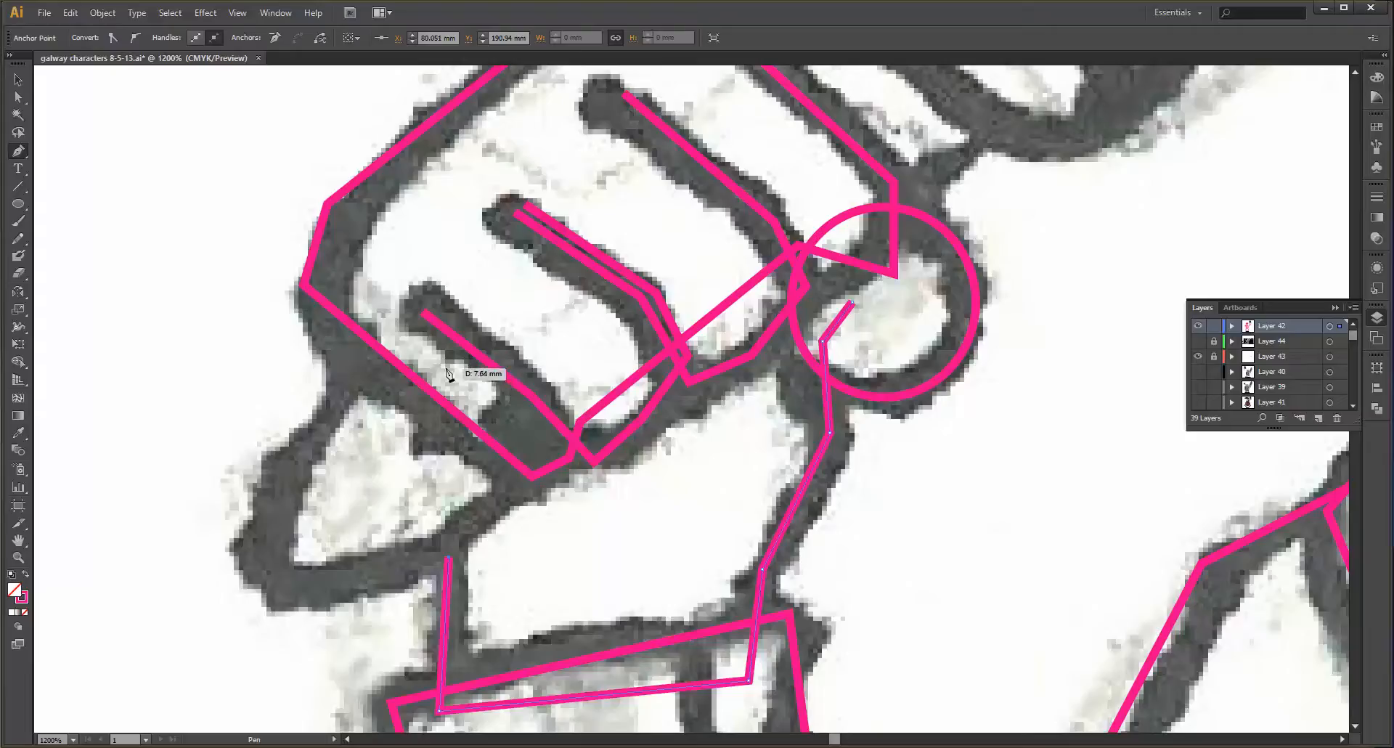
- Extend the palm path up behind the fingers, close it at its starting point inside the thumb circle, and deselect it
left_click(422, 337)
left_click(505, 254)
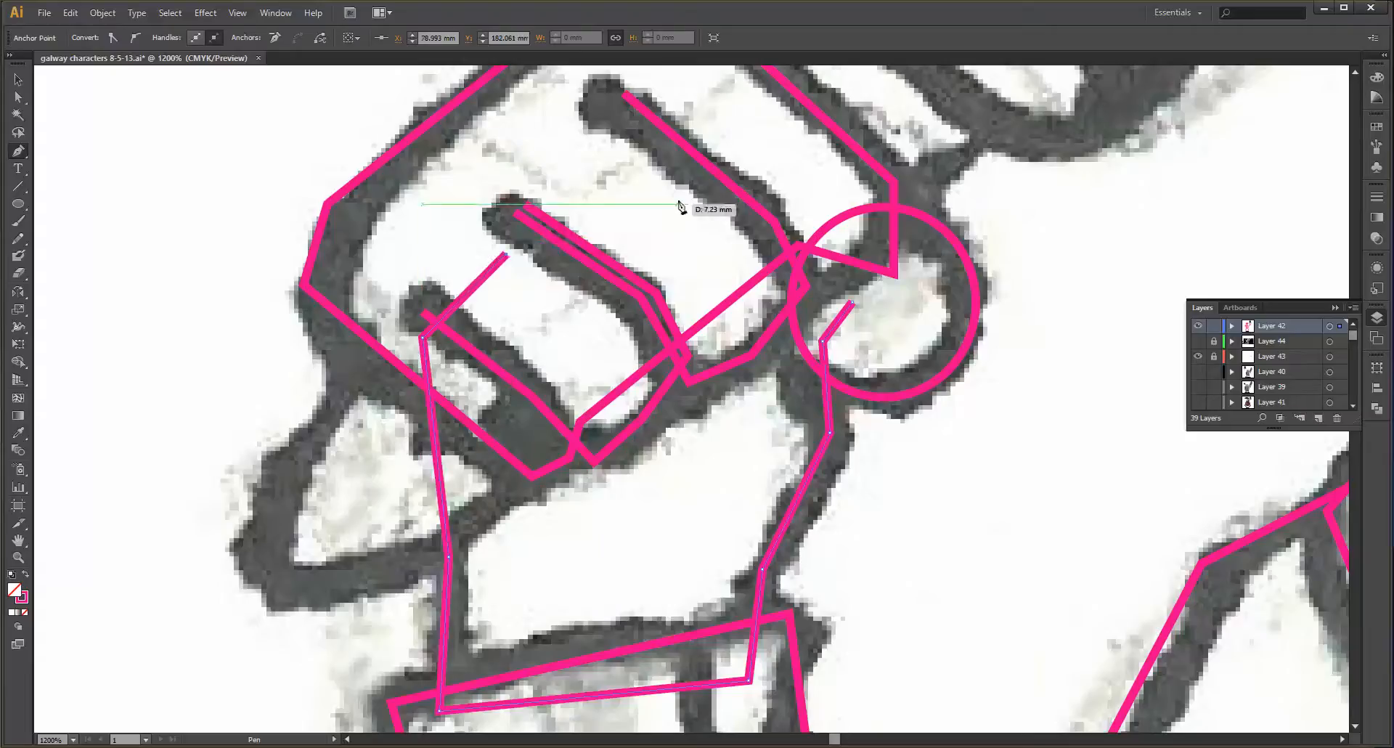
left_click(714, 212)
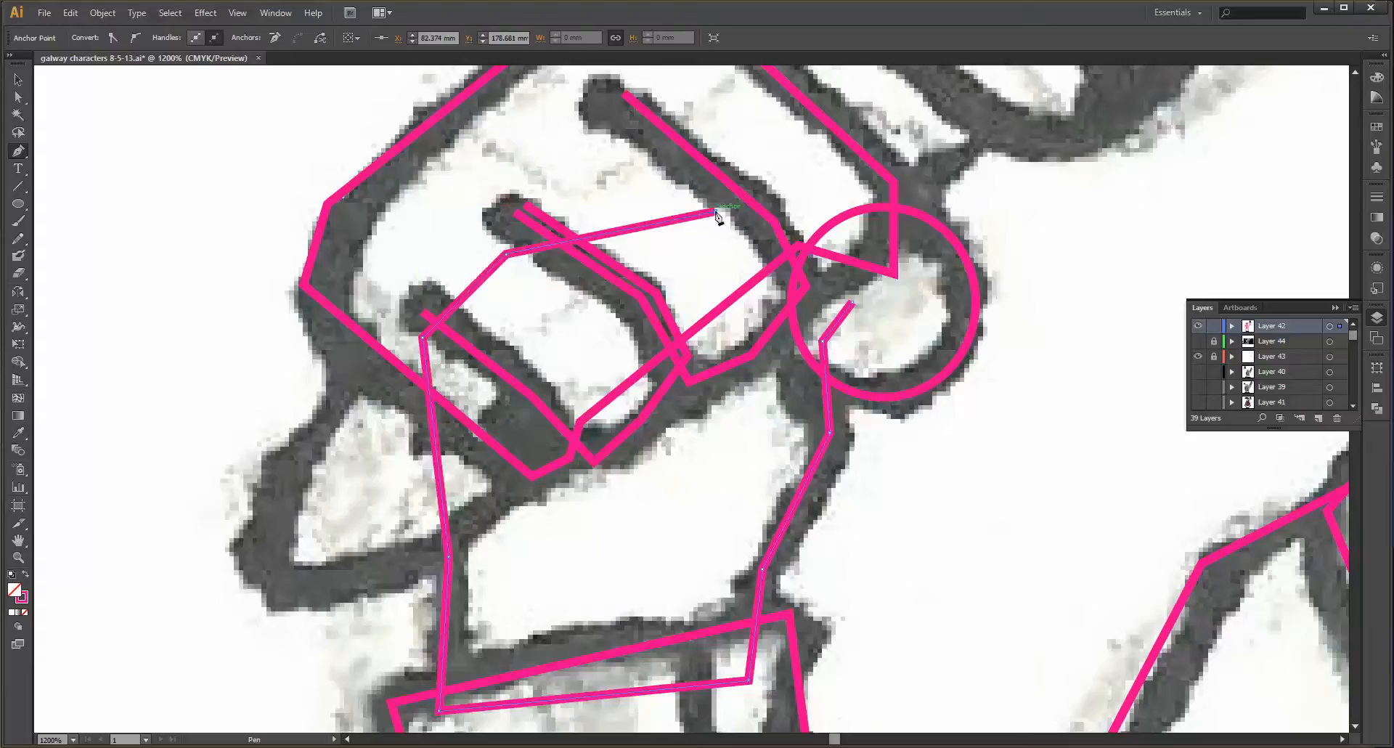
left_click(854, 303)
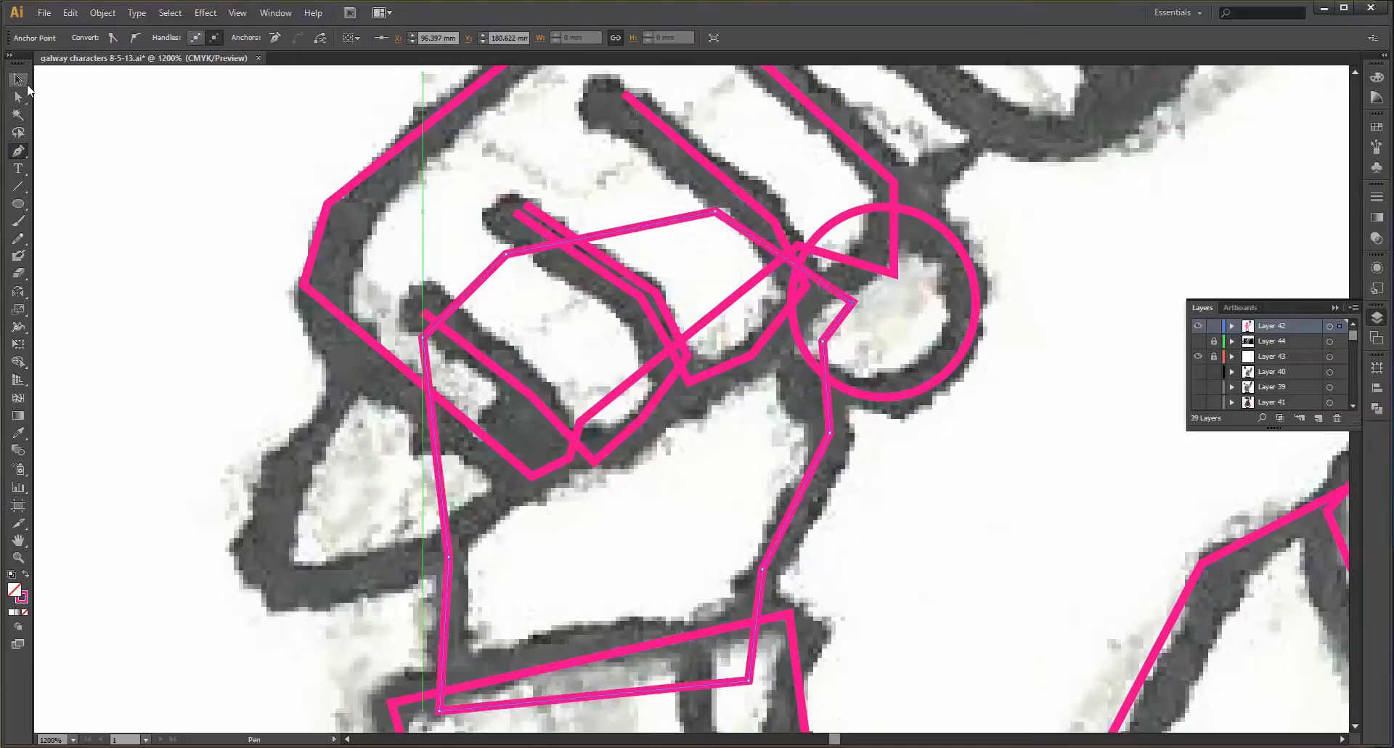
left_click(24, 82)
left_click(305, 193)
- Check the whole traced figure by temporarily hiding the scanned sketch on Layer 43
scroll(305, 193, "down", 3)
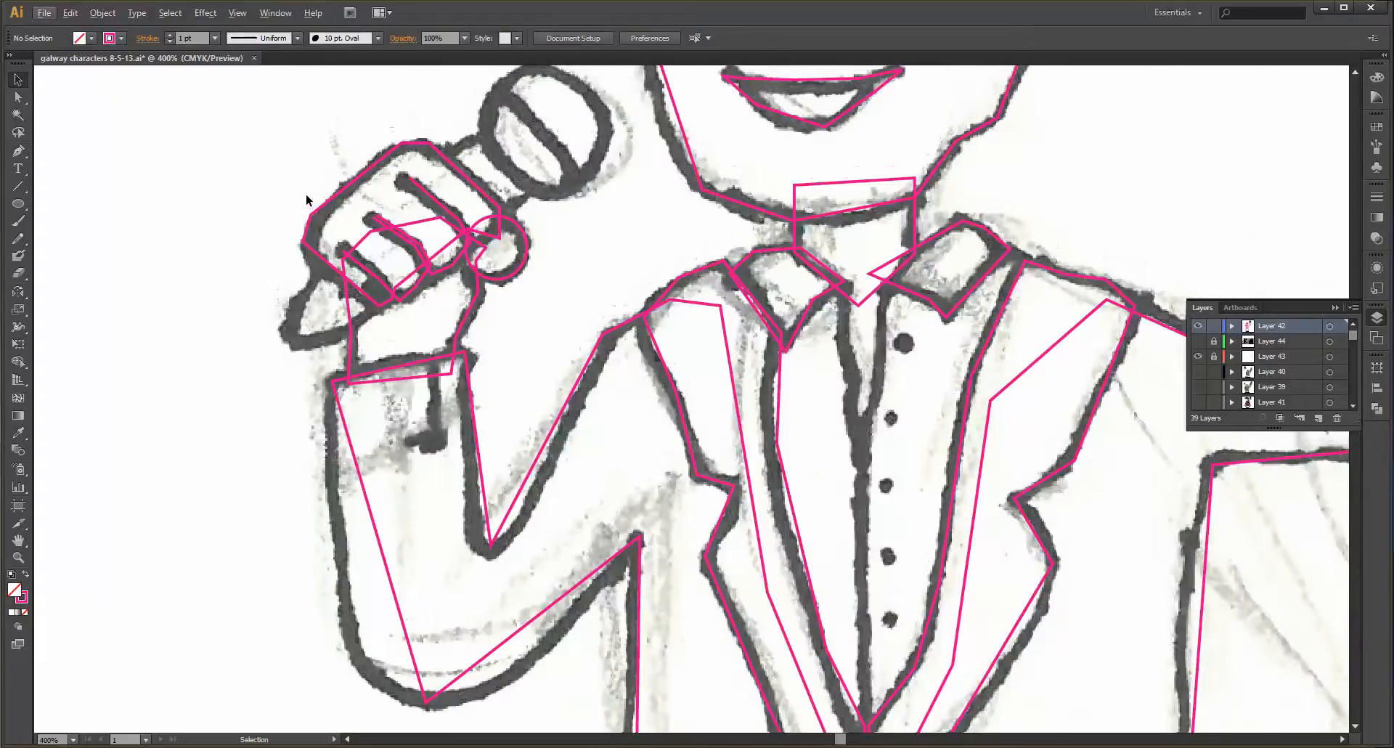
scroll(306, 193, "down", 2)
scroll(551, 355, "down", 2)
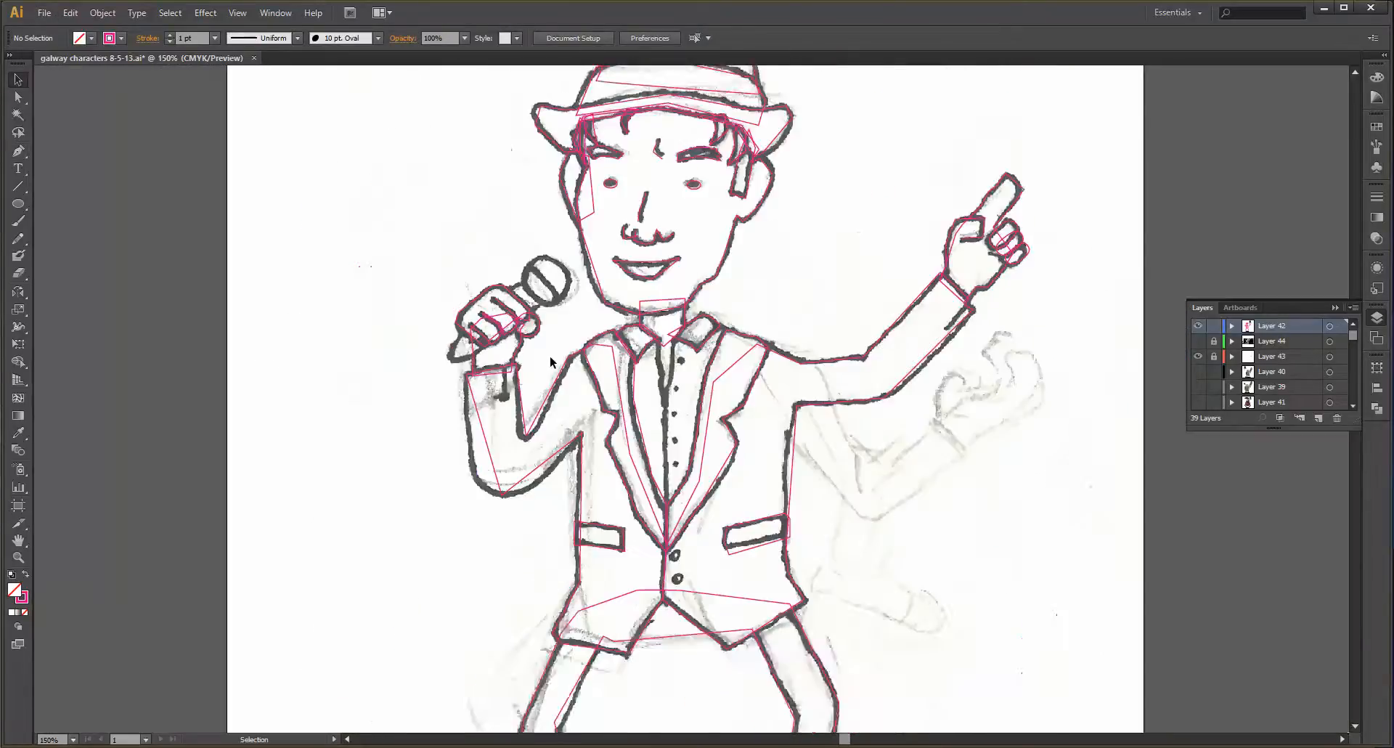
scroll(551, 355, "up", 4)
scroll(791, 303, "down", 4)
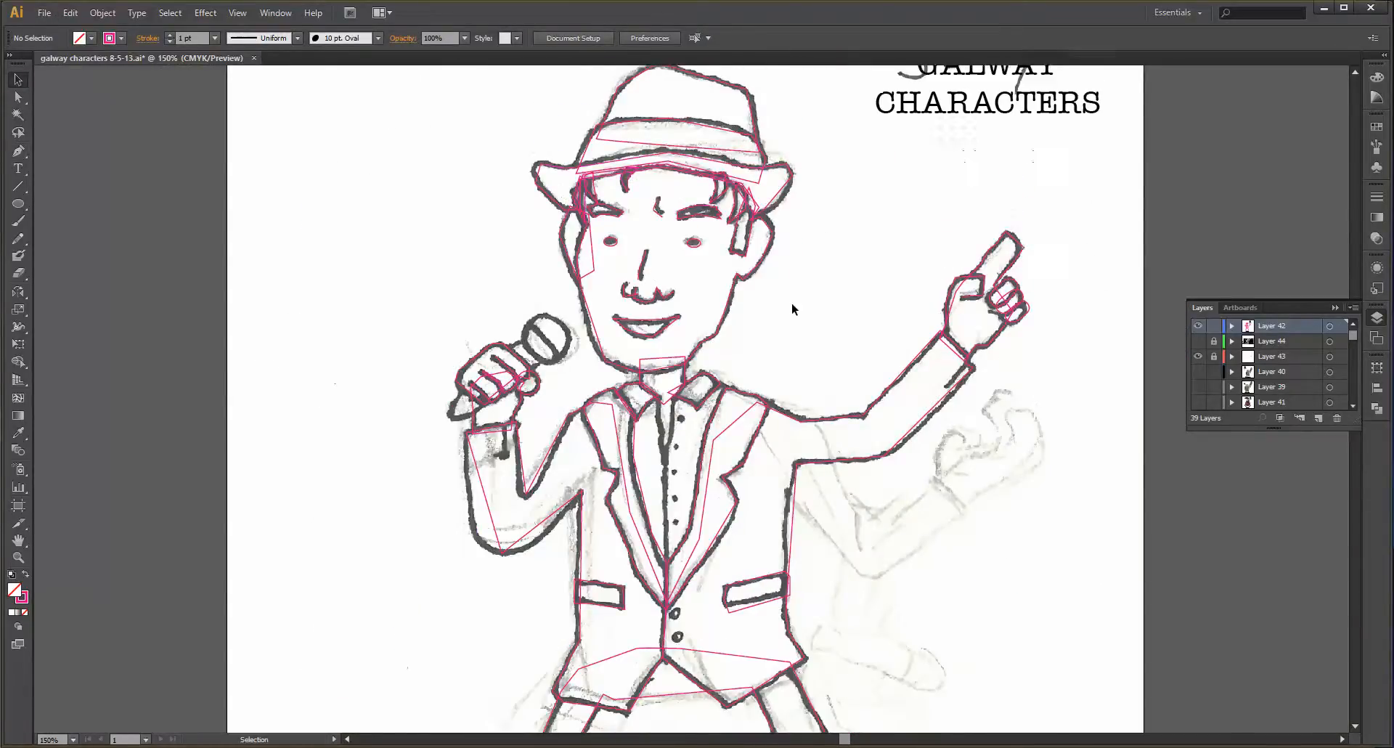
scroll(734, 324, "down", 2)
scroll(733, 324, "up", 3)
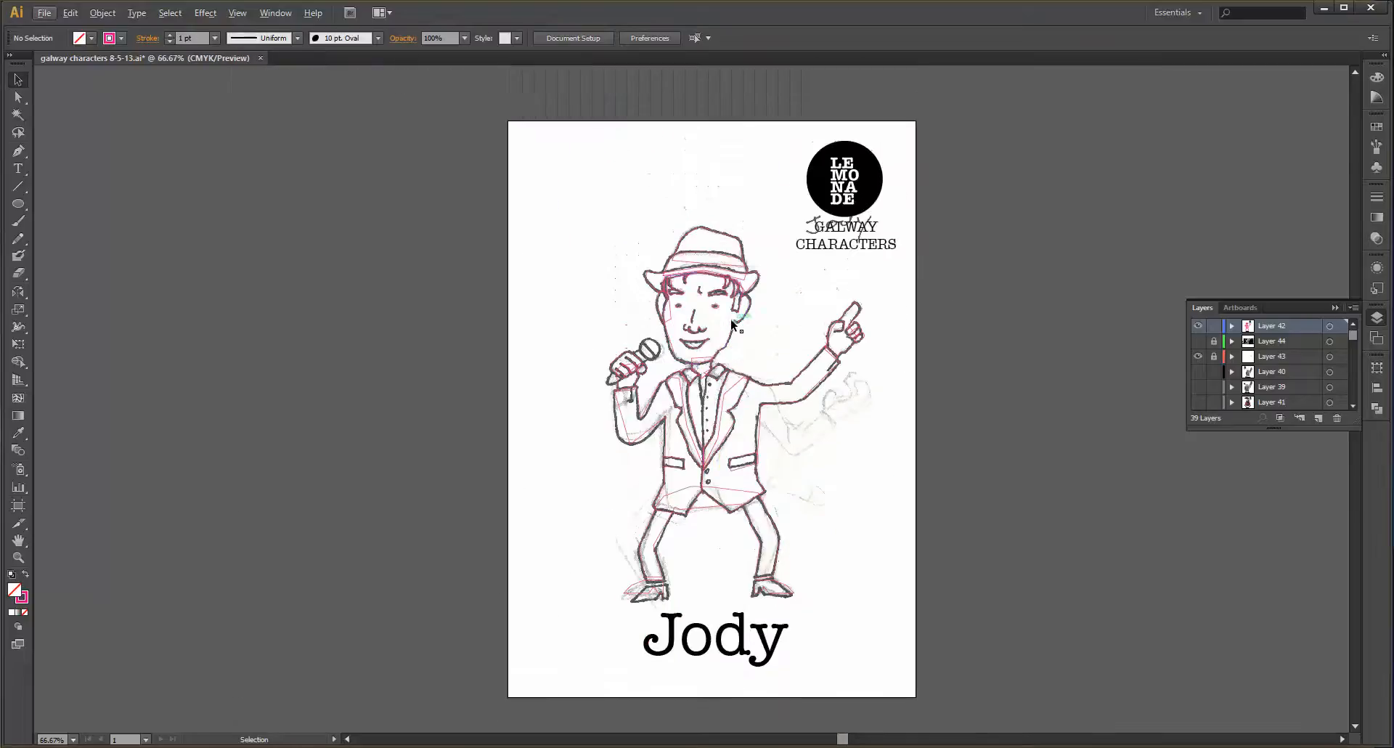
left_click(1198, 357)
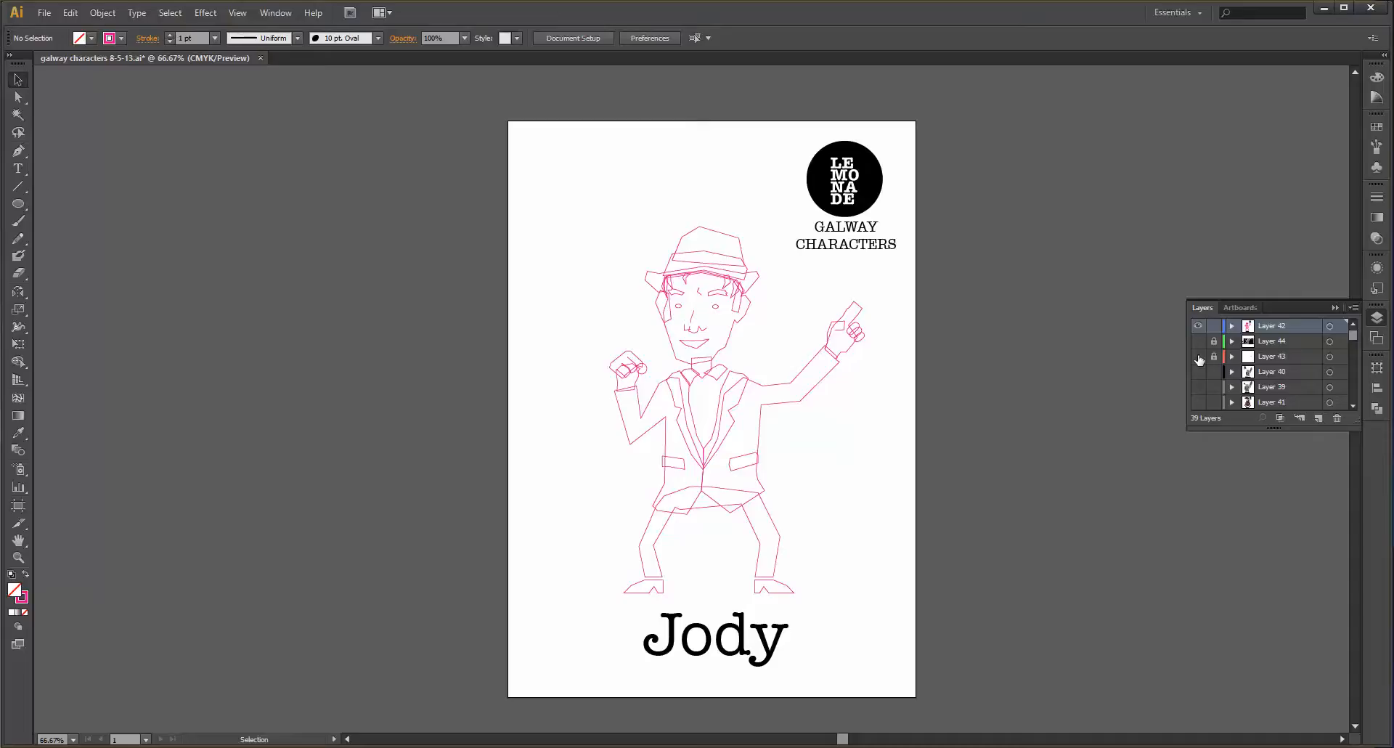
left_click(1198, 356)
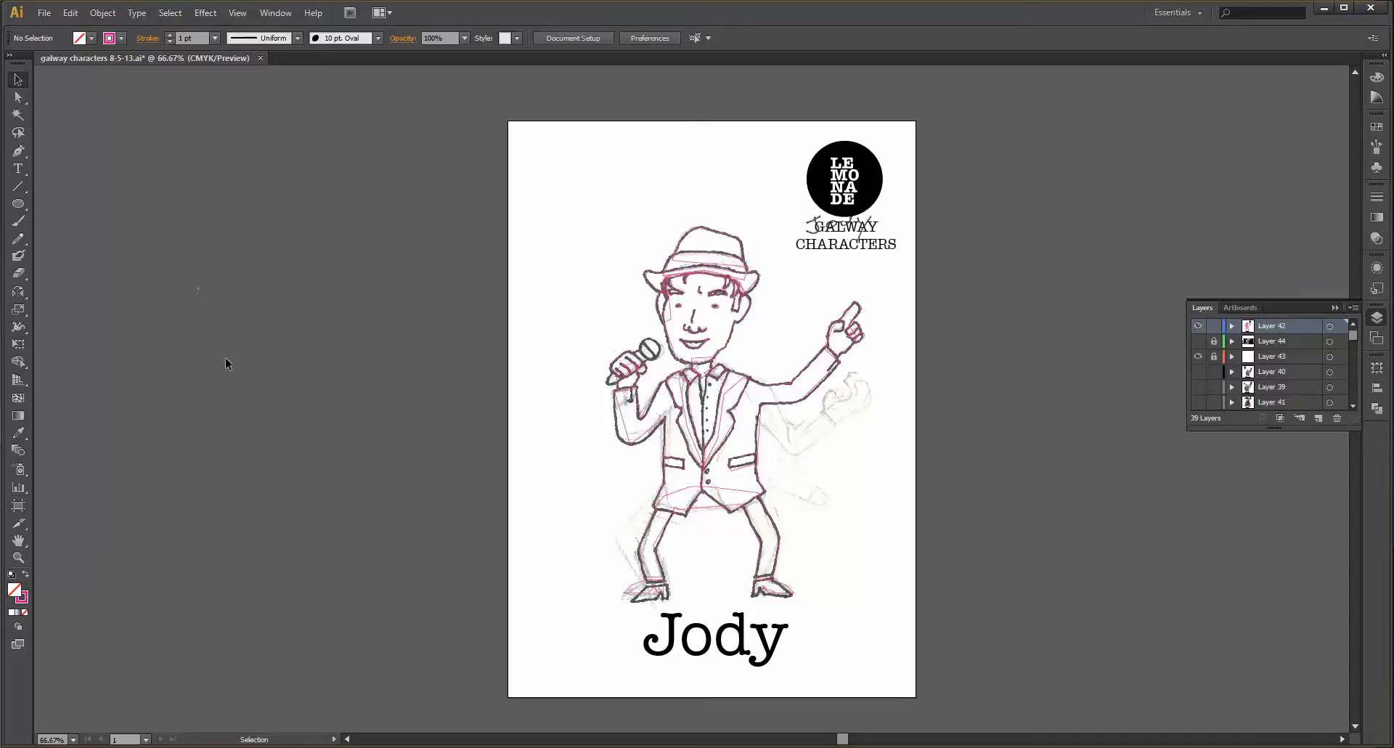
- Start the right shirt-front path at the right collar's inner tip and trace down the centre seam to just below the shirt's V point
scroll(491, 570, "up", 4)
scroll(1079, 138, "down", 3)
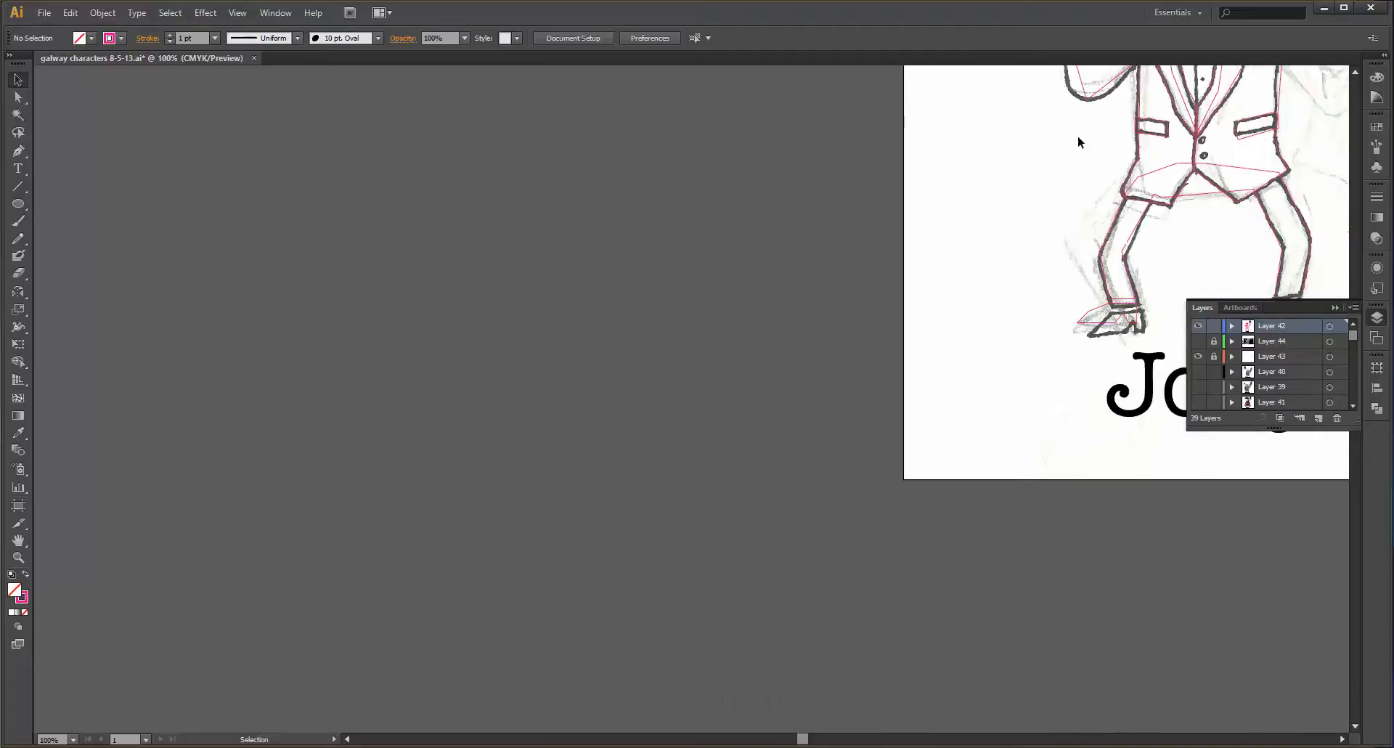
scroll(1077, 137, "right", 4)
scroll(1077, 138, "up", 3)
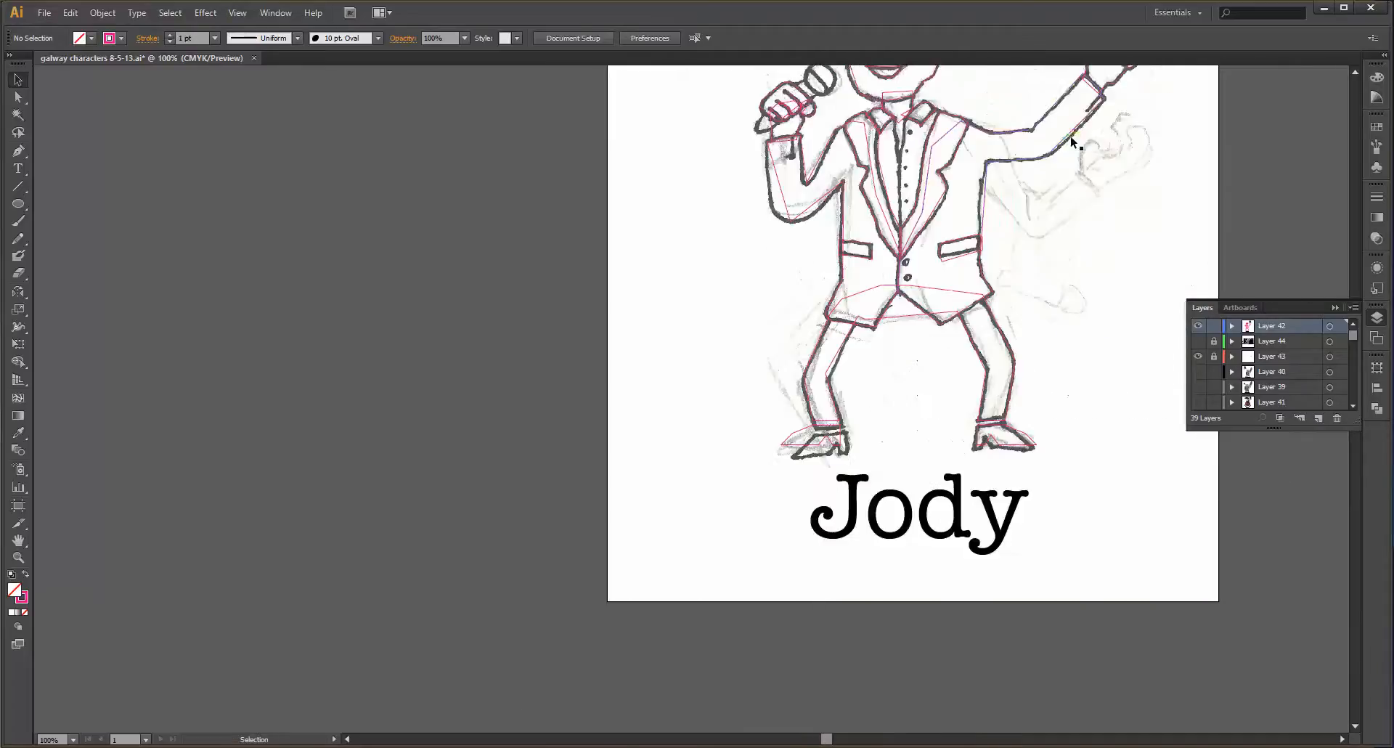
scroll(913, 263, "up", 4)
scroll(916, 242, "up", 3)
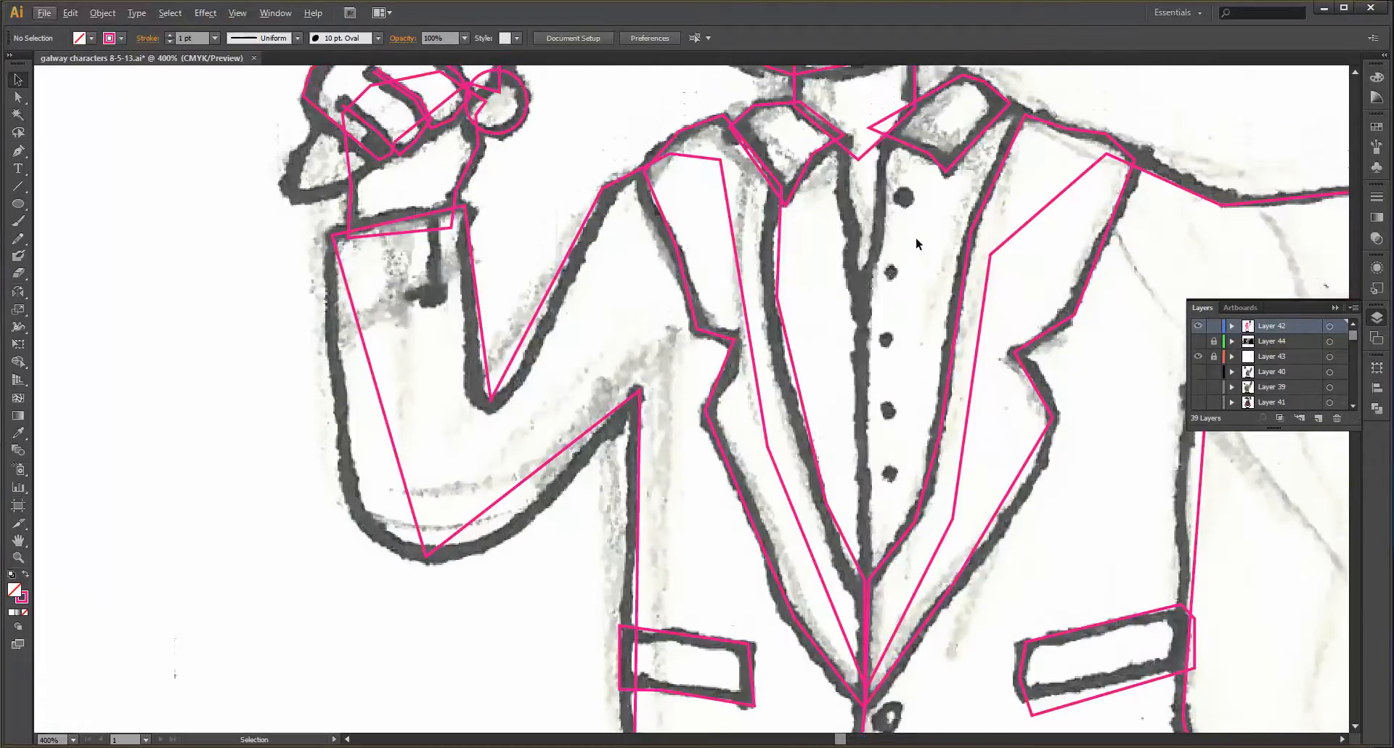
scroll(917, 236, "up", 1)
key("p")
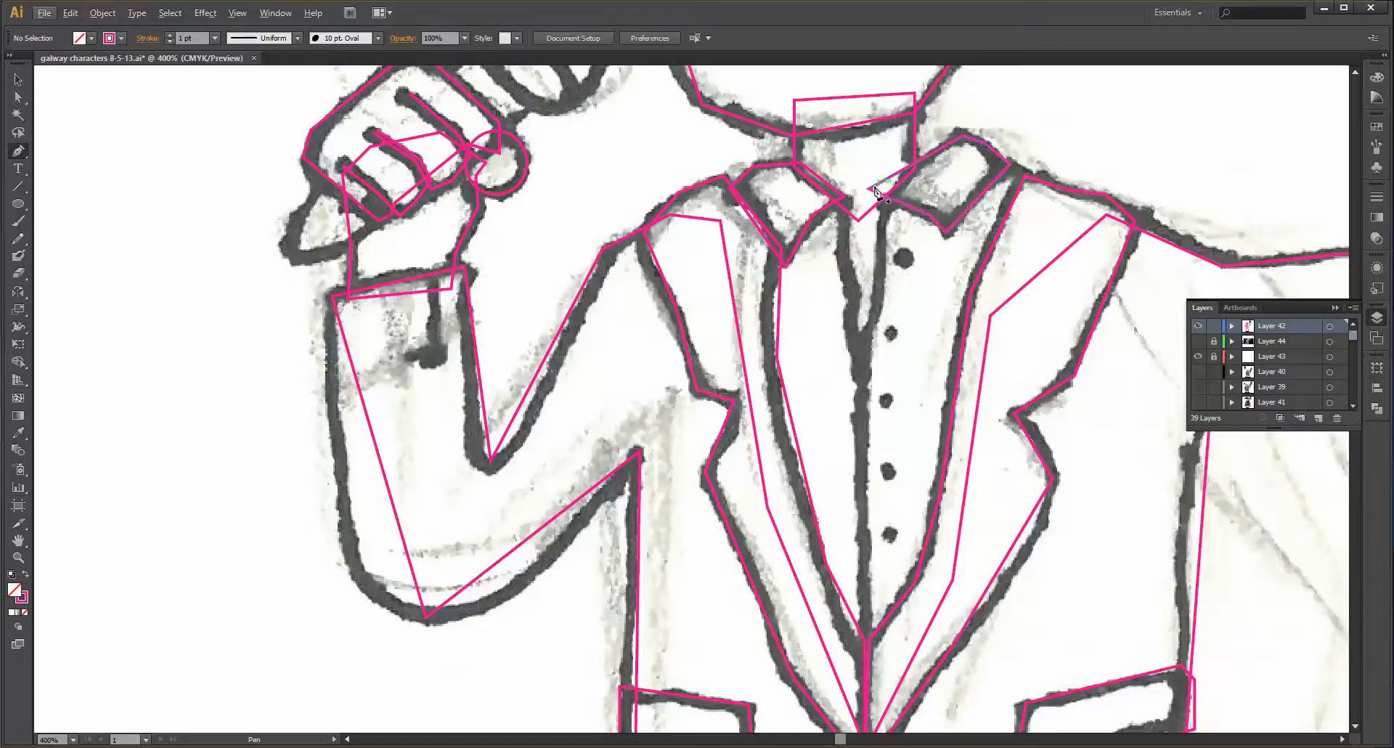
left_click(869, 190)
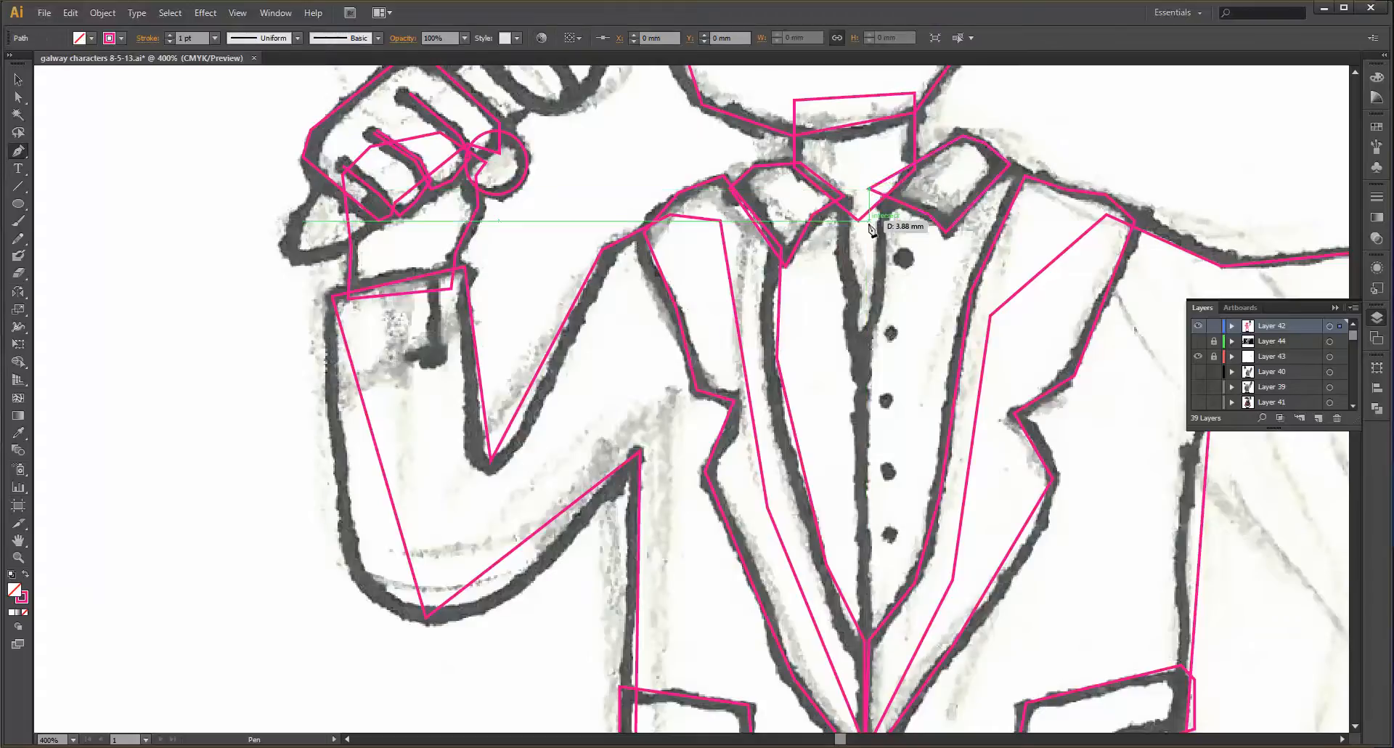
left_click(866, 275)
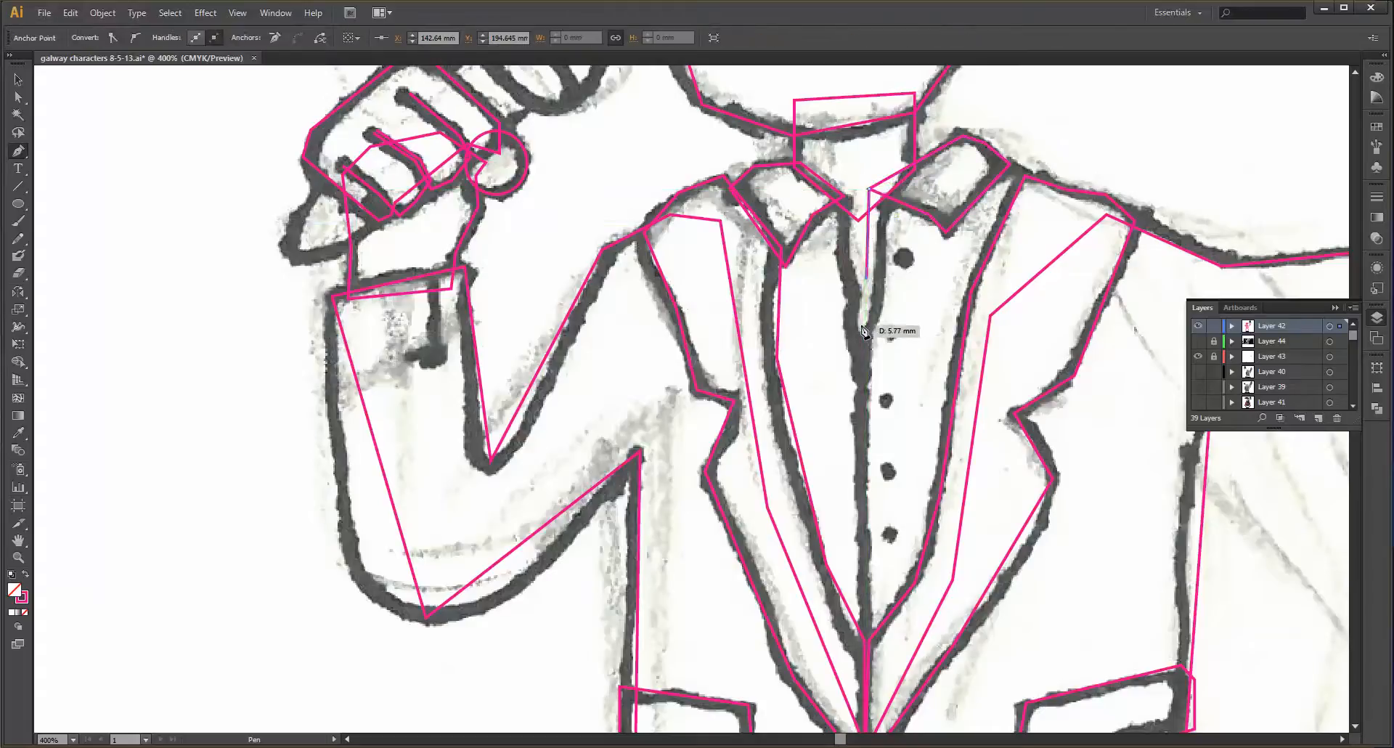
left_click(861, 469)
left_click(867, 658)
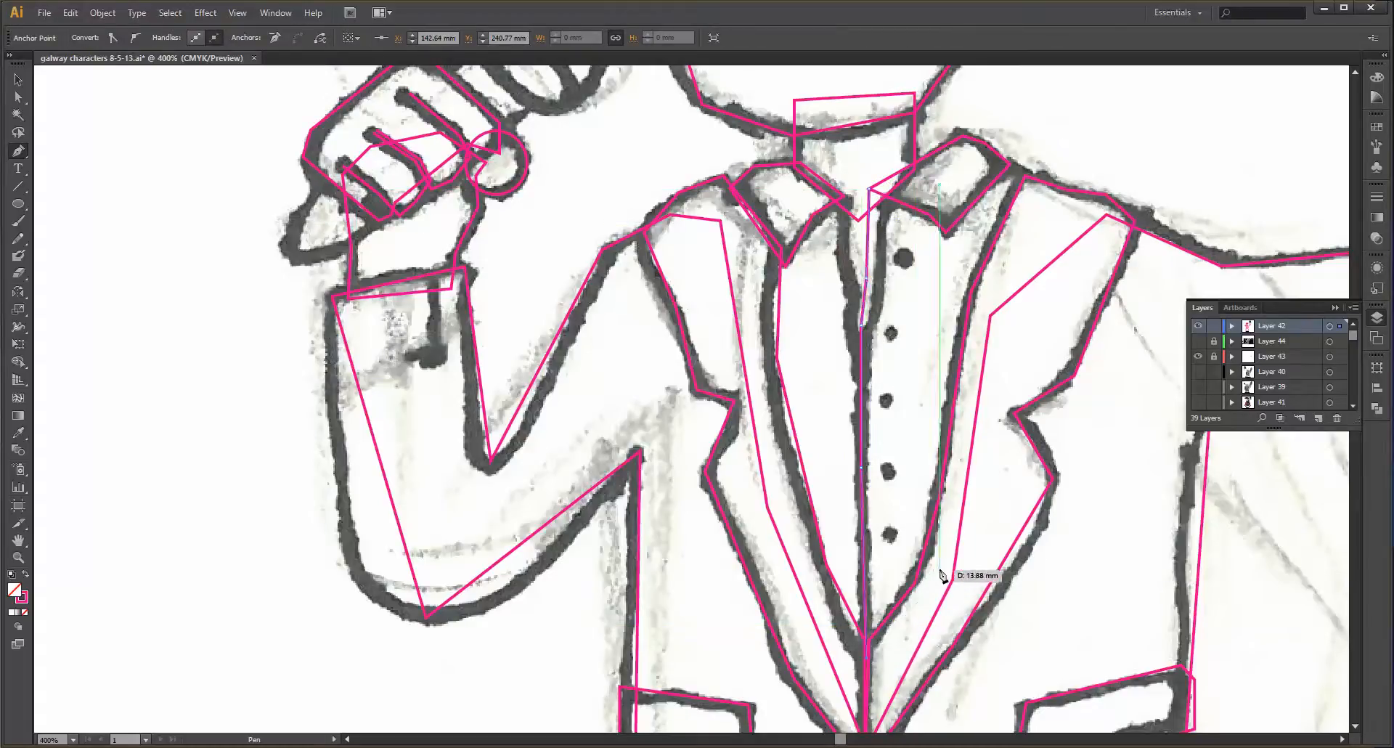
- Continue the right shirt-front path up inside the lapel to the shoulder, across under the collar, and close it at the collar's inner tip
left_click(938, 570)
left_click(984, 326)
left_click(1031, 181)
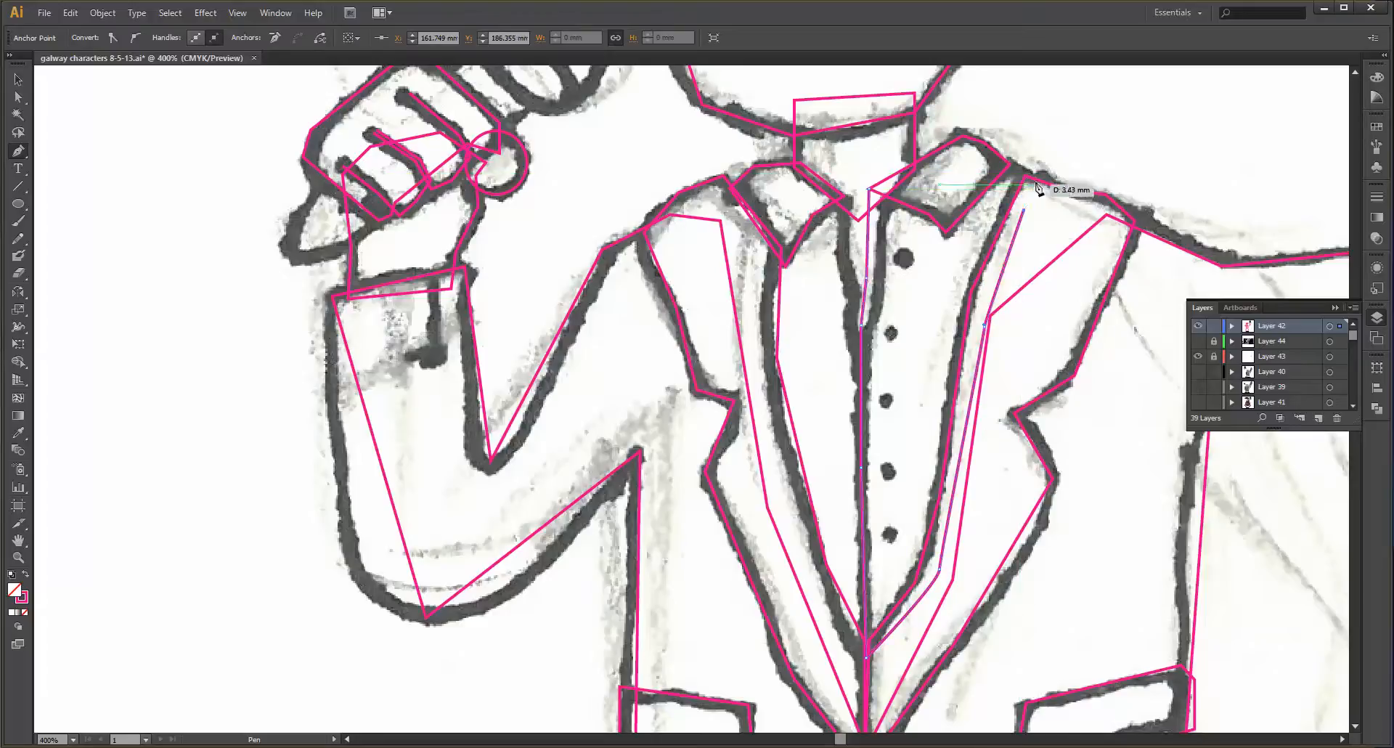
left_click(993, 165)
left_click(921, 178)
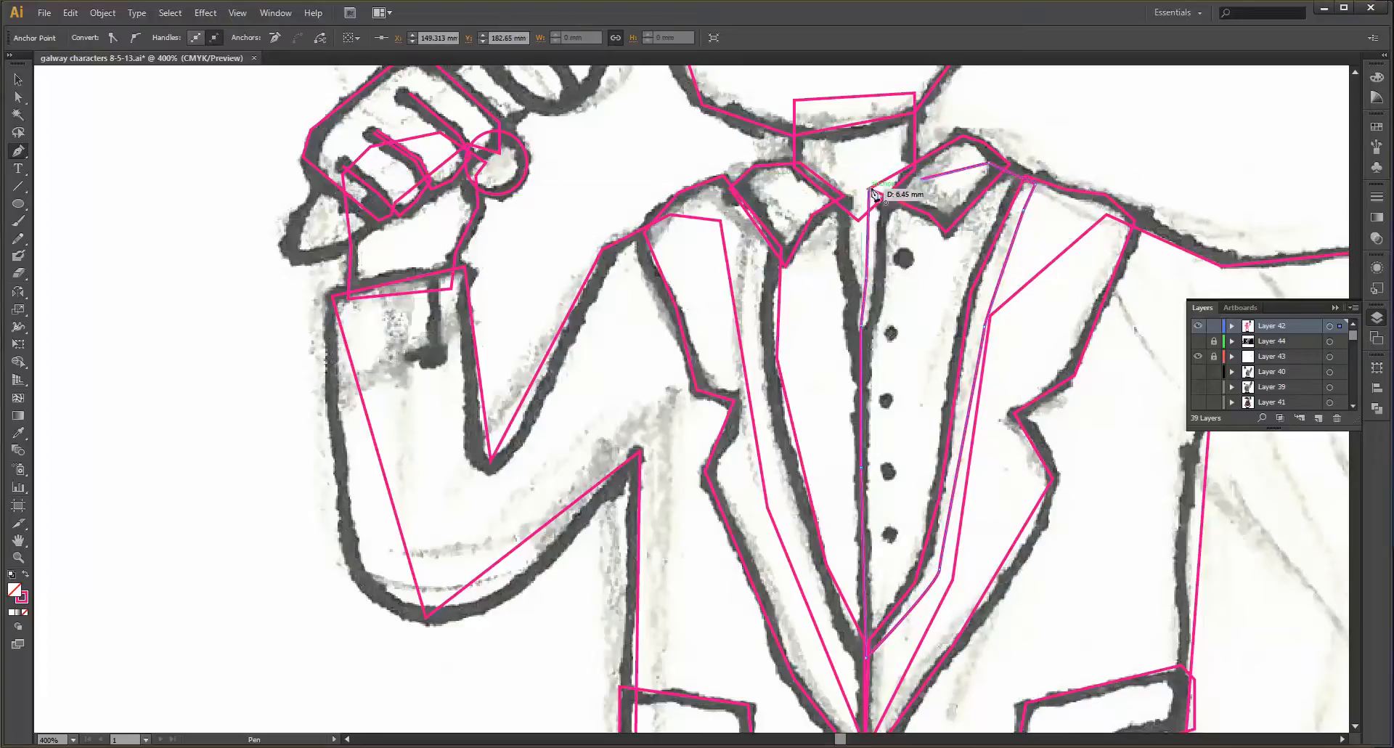
left_click(871, 189)
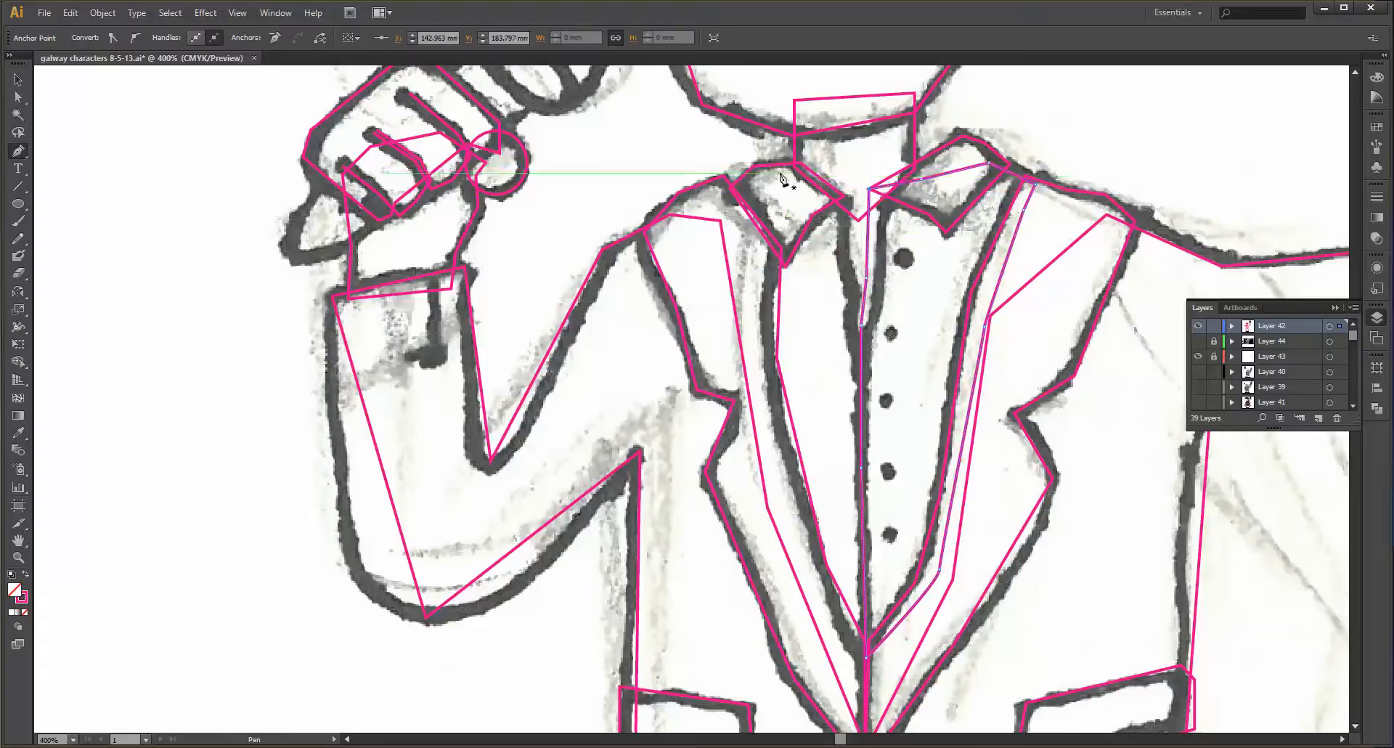
- Trace the left shirt front as a closed path from the collar down the opening and centre seam and back up inside the lapel
left_click(779, 173)
left_click(848, 196)
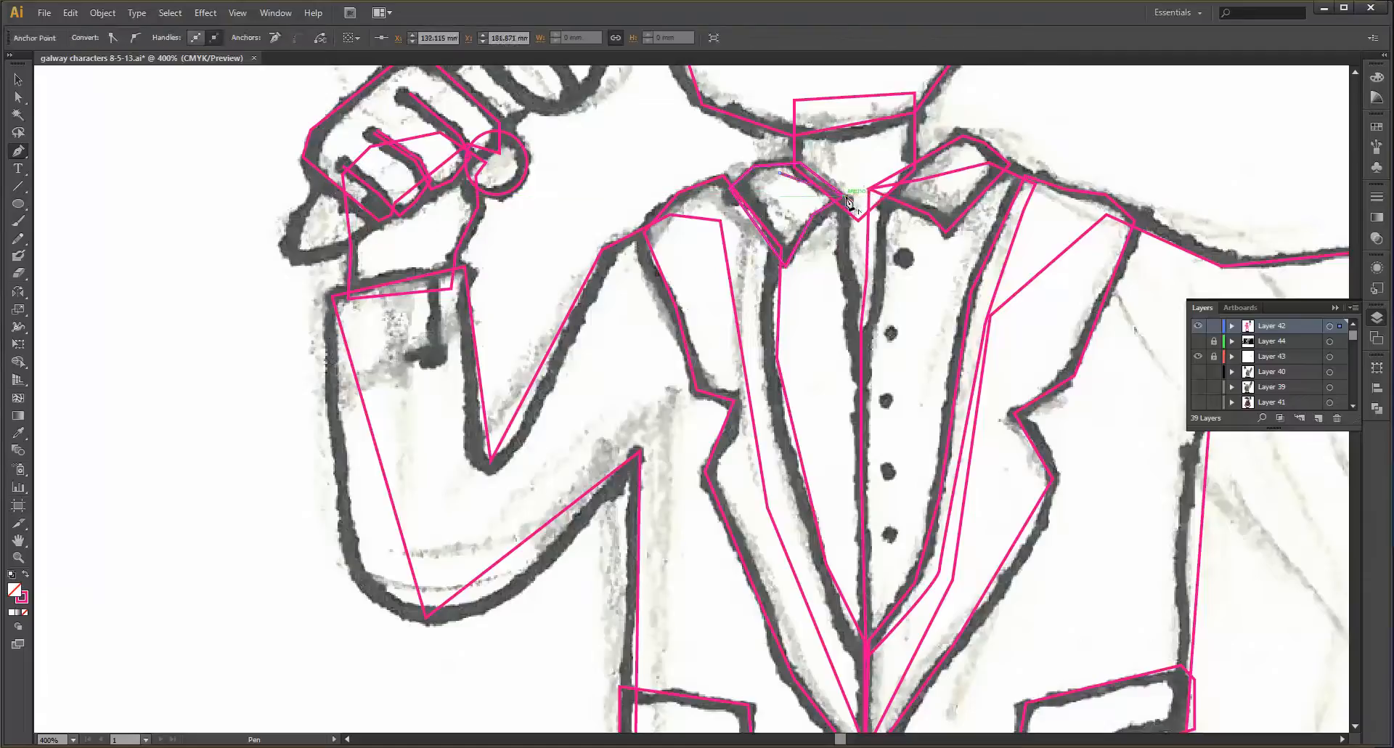
left_click(844, 293)
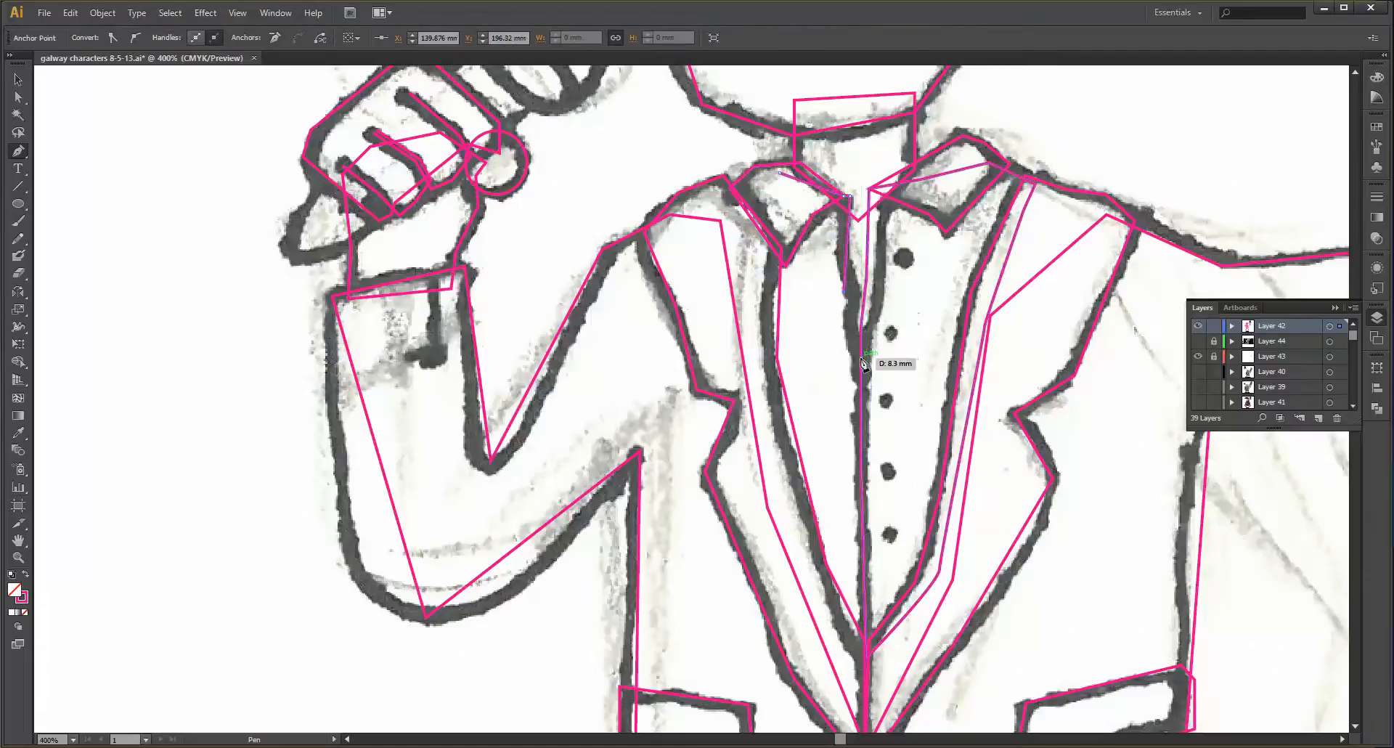
left_click(861, 329)
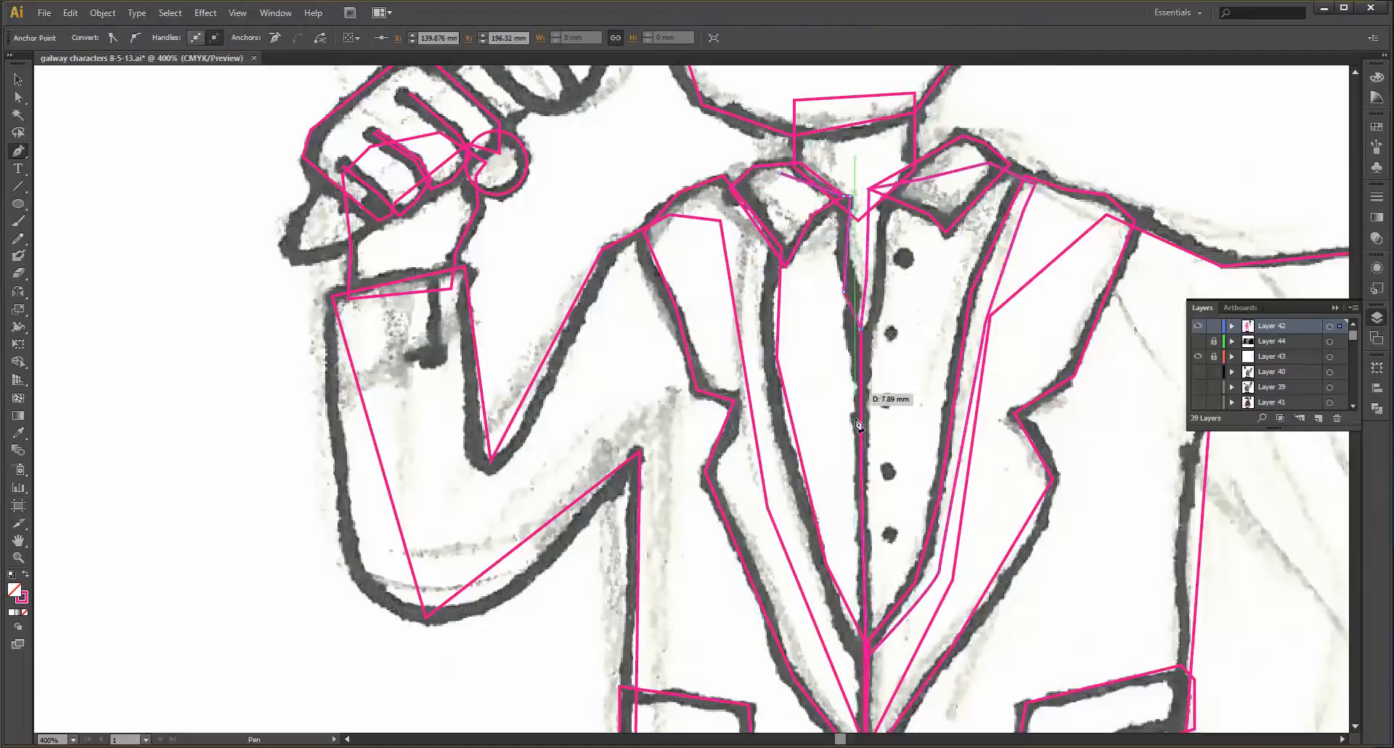
left_click(866, 668)
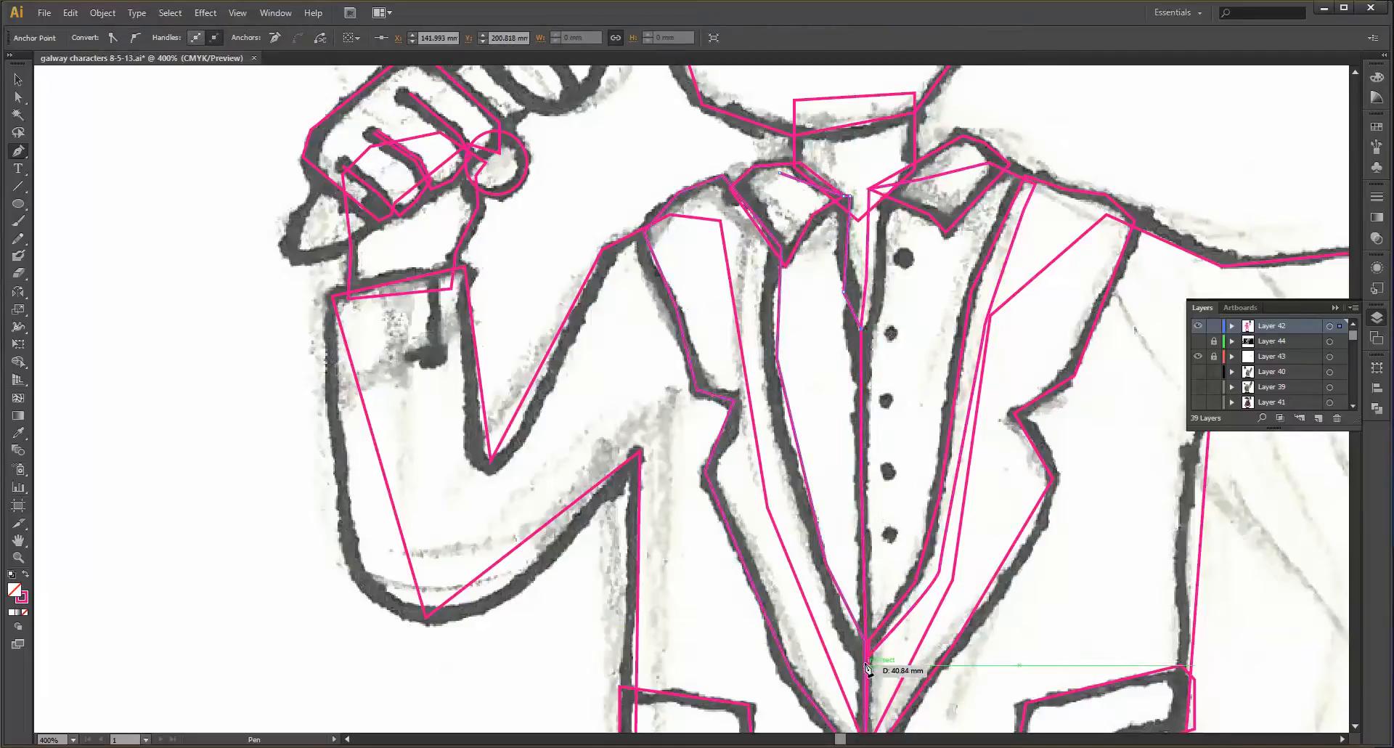
left_click(799, 531)
left_click(724, 194)
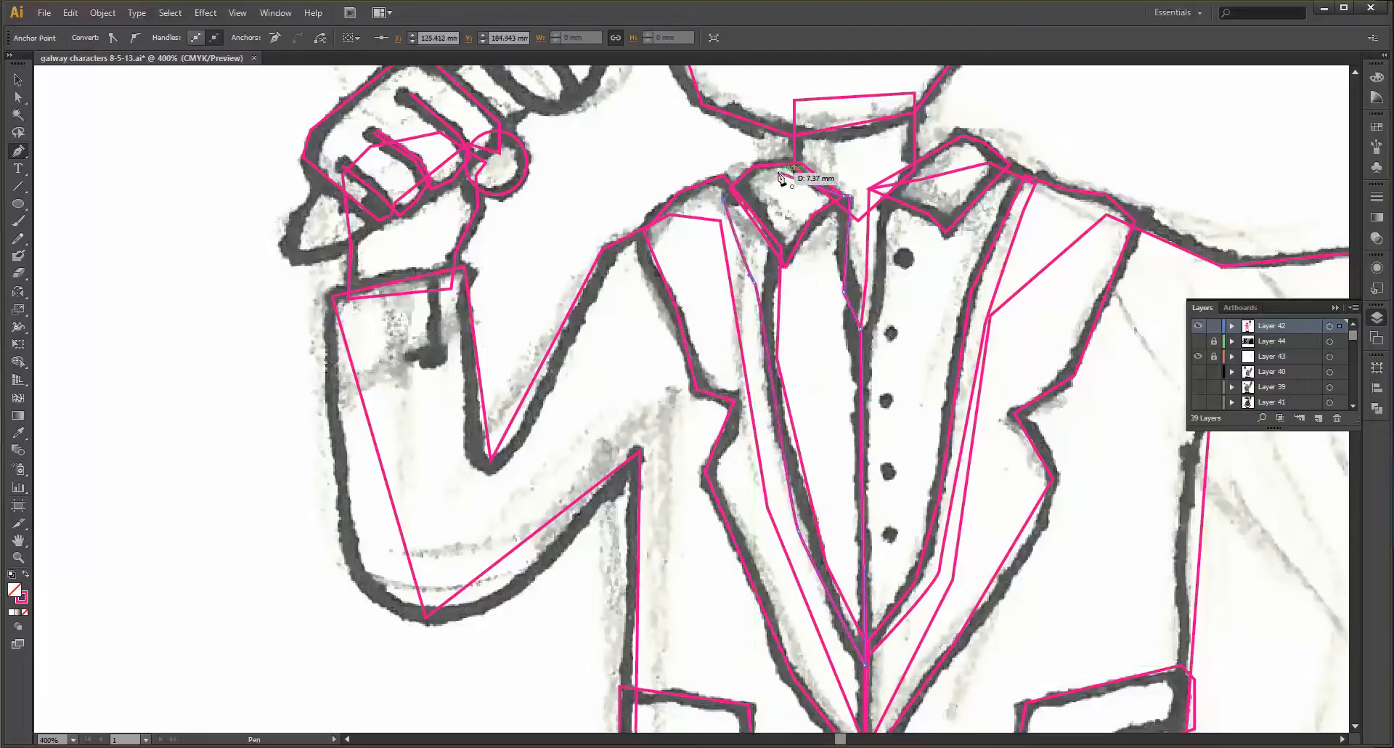
left_click(781, 176)
- Draw a circle about 2.6 mm across over the top shirt button and prepare to reposition it
key("l")
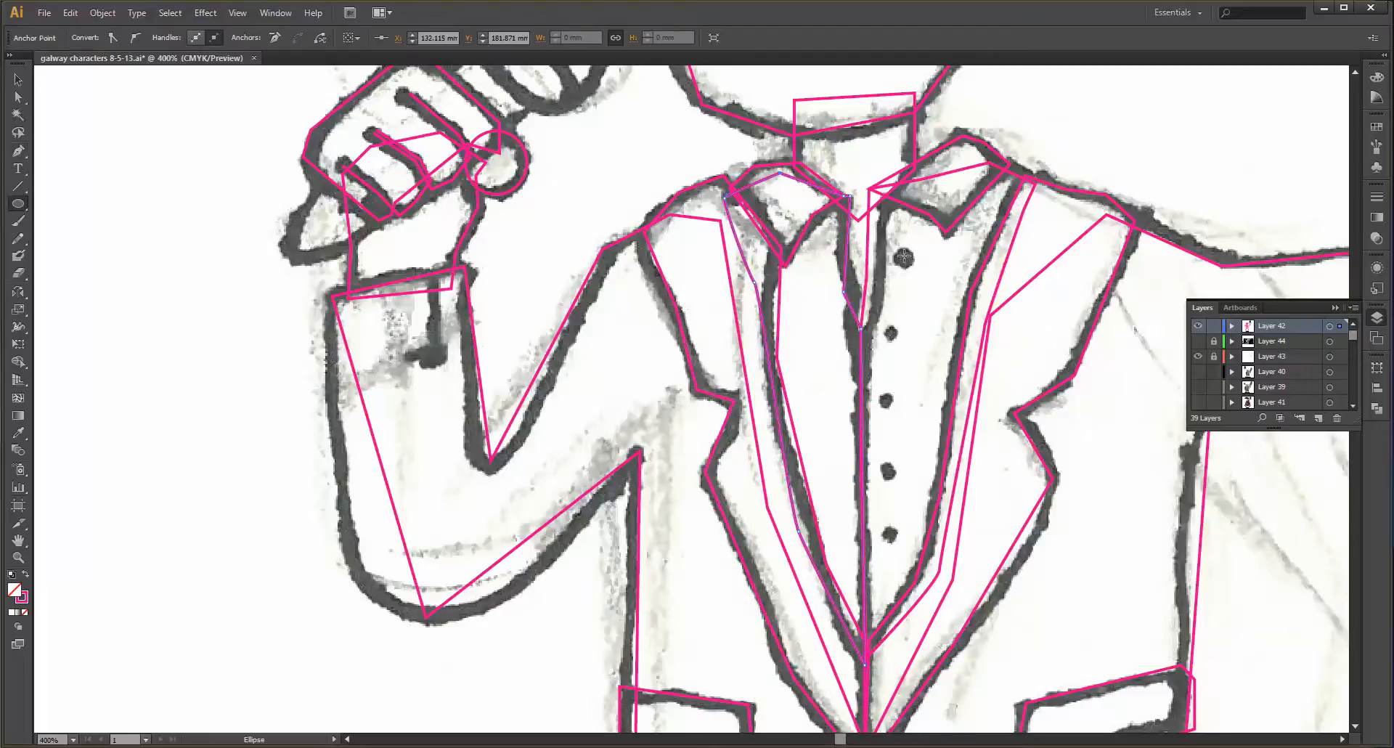
left_click_drag(899, 244, 917, 266)
scroll(917, 266, "up", 4, "alt")
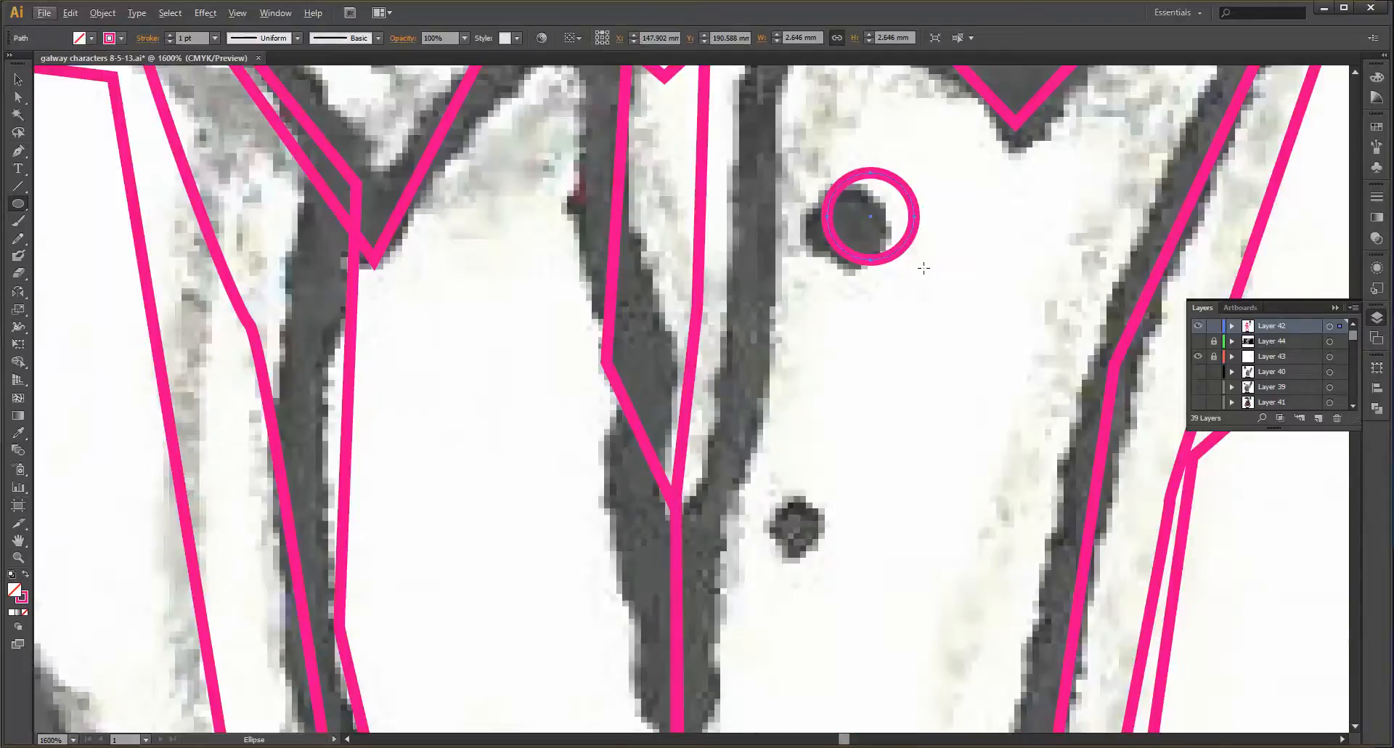
key("alt+v")
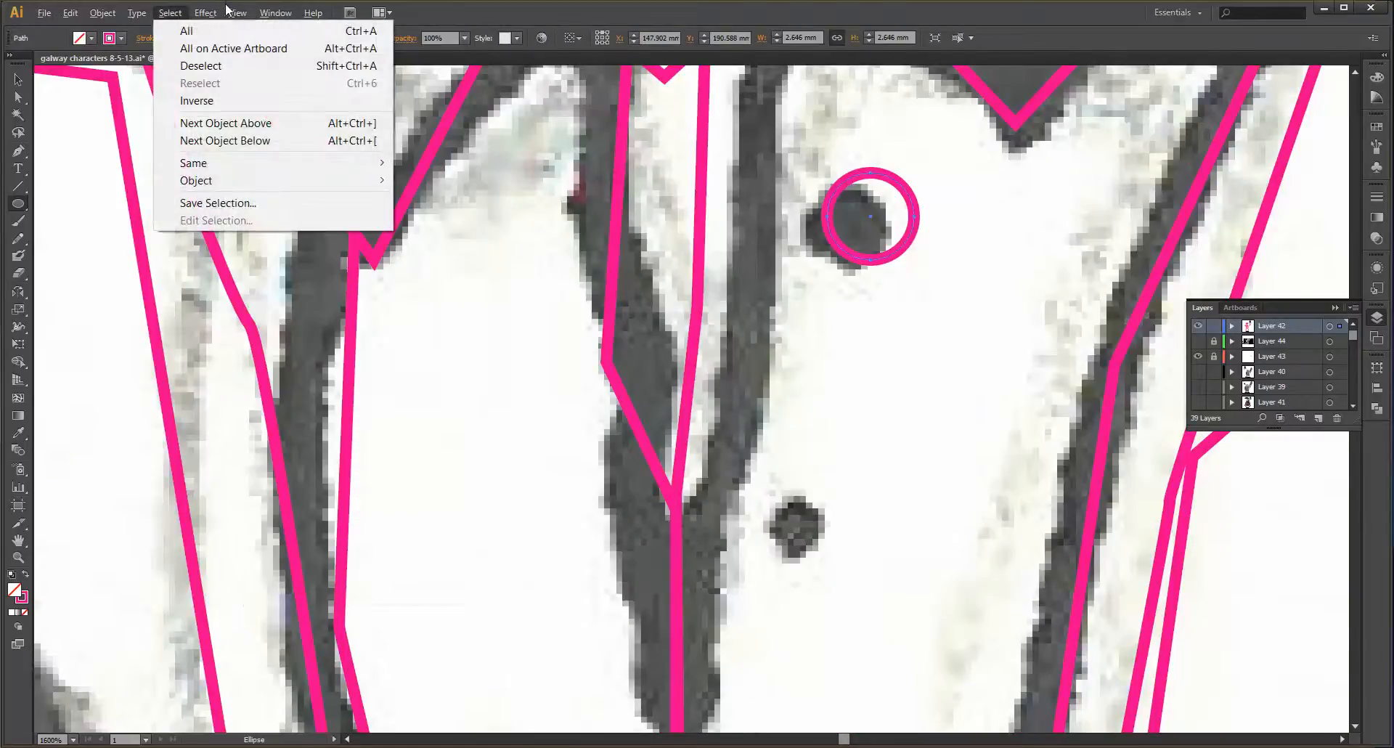
key("v")
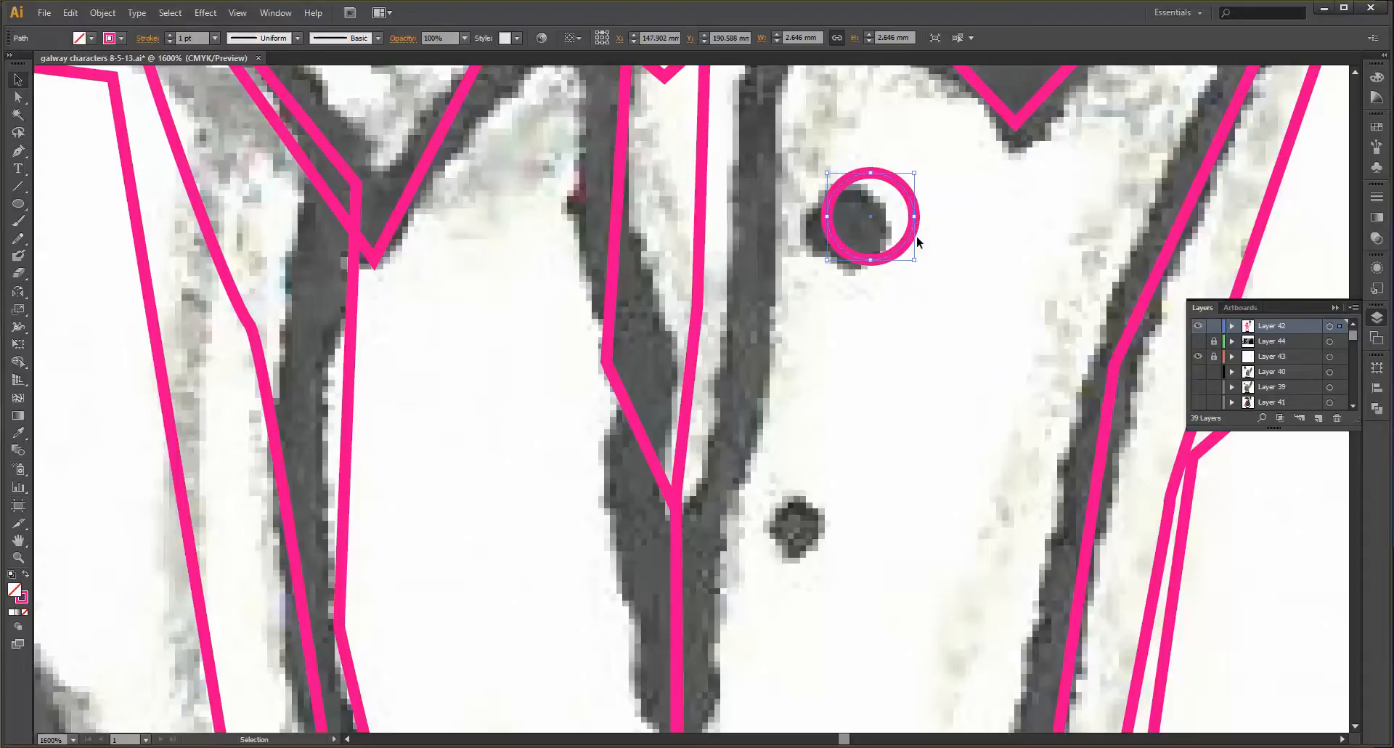
- Try duplicating the circle down the row of shirt buttons and undo the copies
left_click_drag(911, 245, 834, 709)
key("ctrl+minus")
key("ctrl+minus")
key("ctrl+minus")
key("ctrl+minus")
key("ctrl+minus")
key("ctrl+minus")
scroll(706, 641, "down", 3)
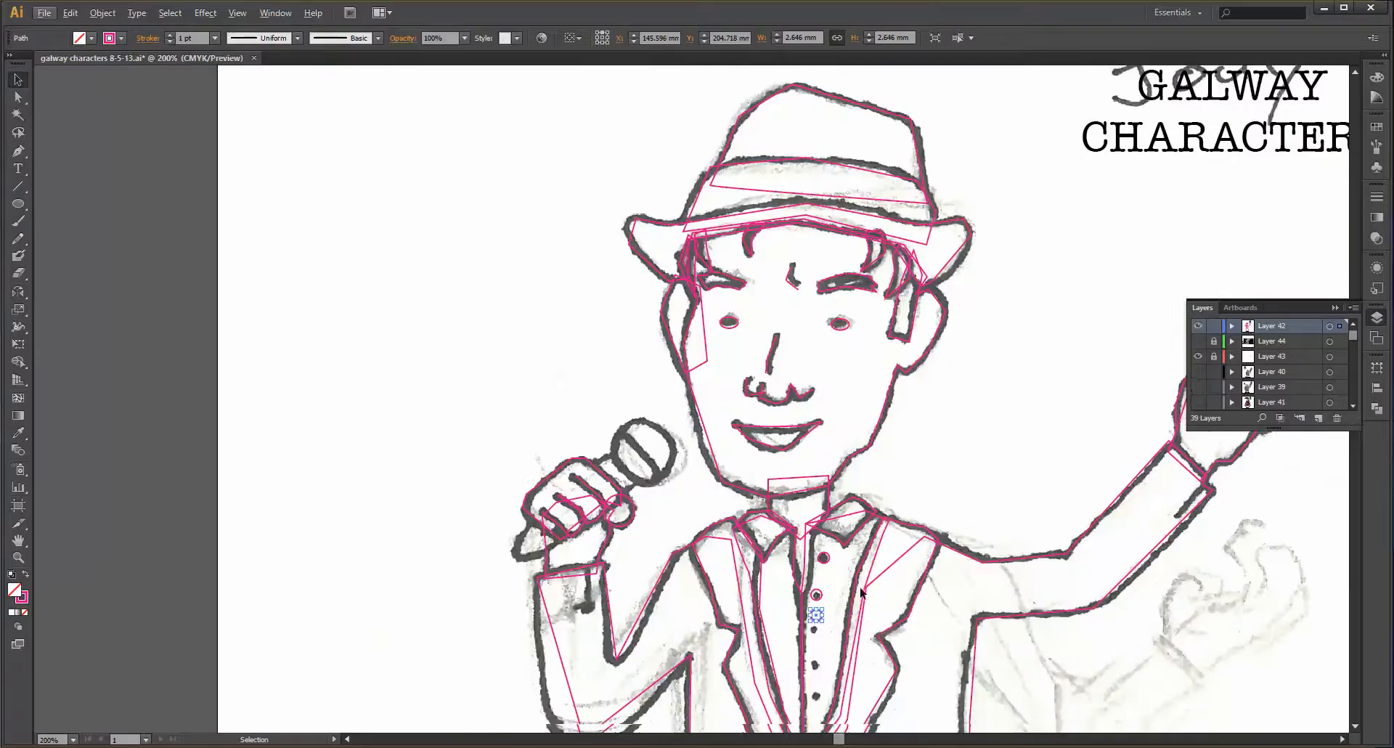
scroll(826, 586, "up", 3)
key("ctrl+z")
key("ctrl+z")
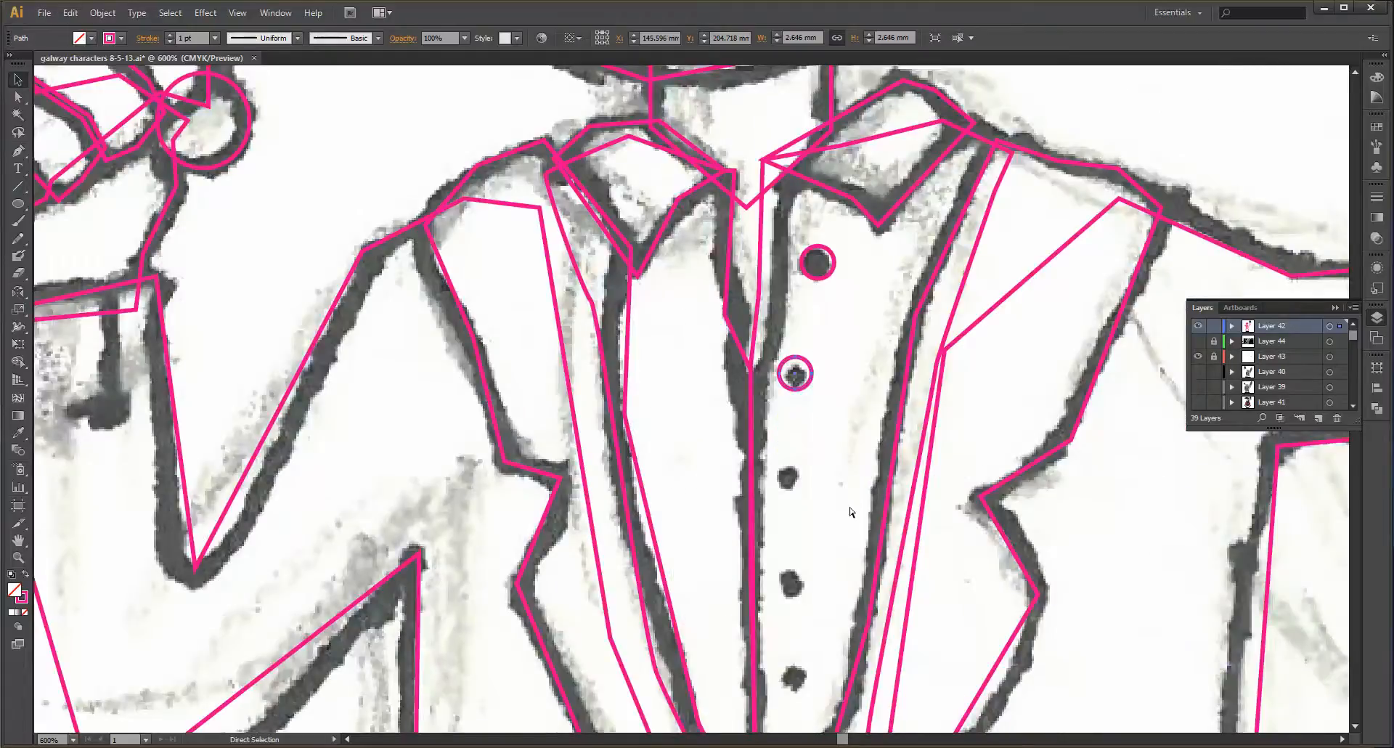
- Shrink the circle on the top shirt button to about 2 mm and duplicate it onto the second button
scroll(824, 272, "up", 3)
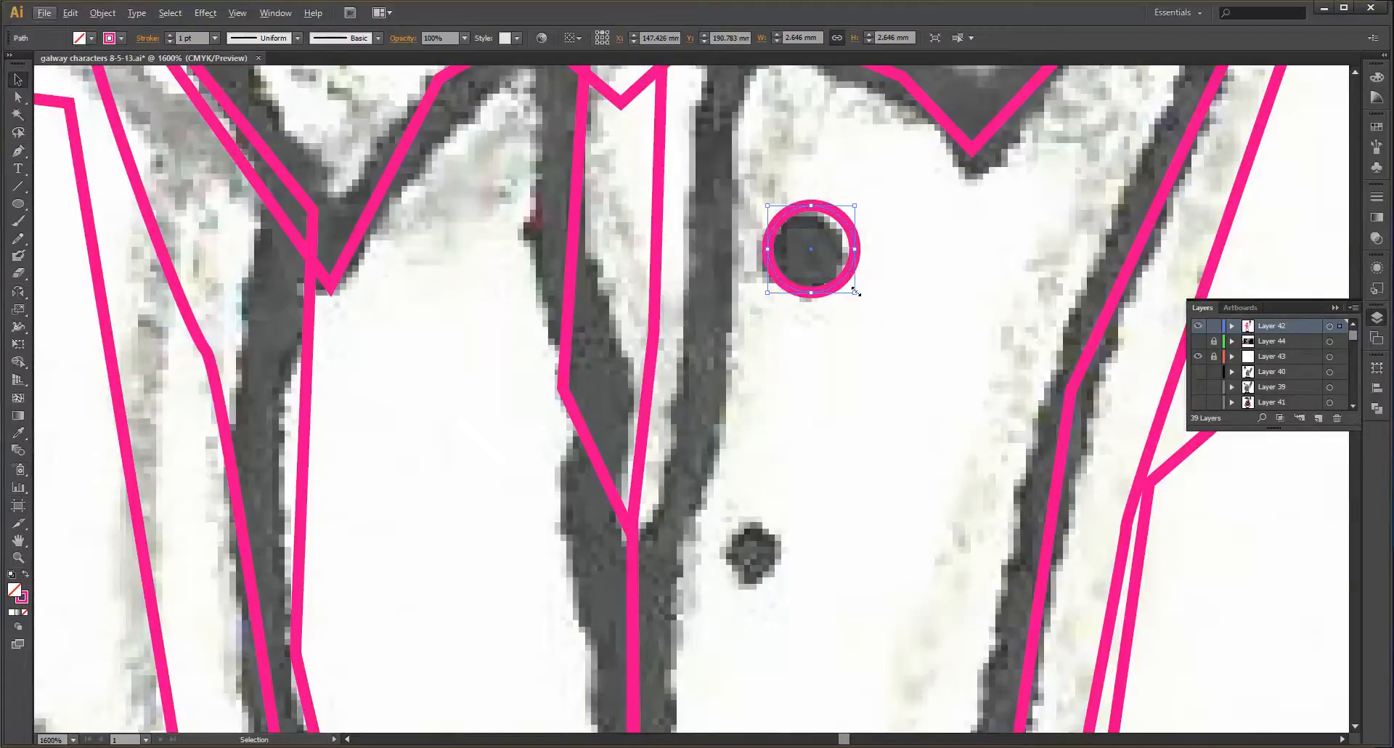
left_click_drag(856, 291, 753, 557)
scroll(753, 558, "down", 1)
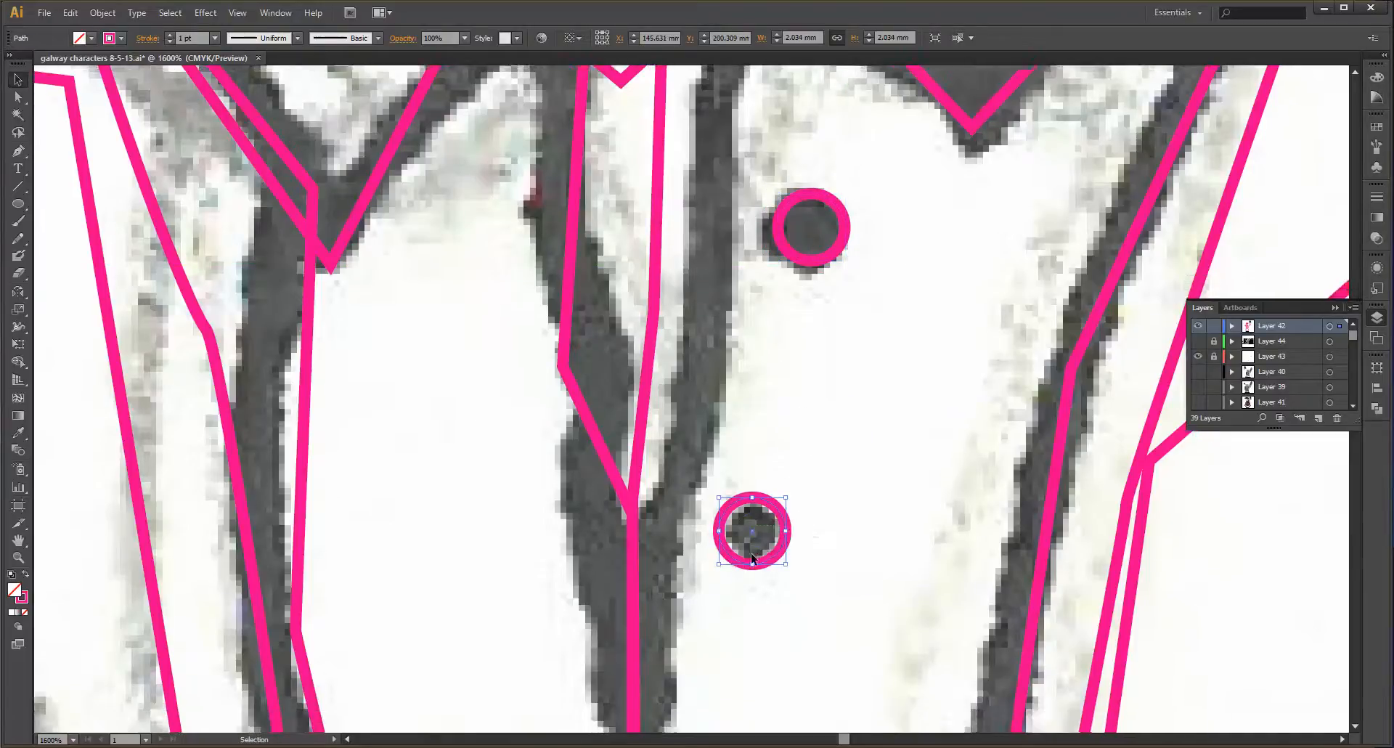
- Duplicate the second button's circle onto the third shirt button
scroll(752, 555, "down", 4)
scroll(754, 561, "down", 4)
scroll(749, 462, "up", 3)
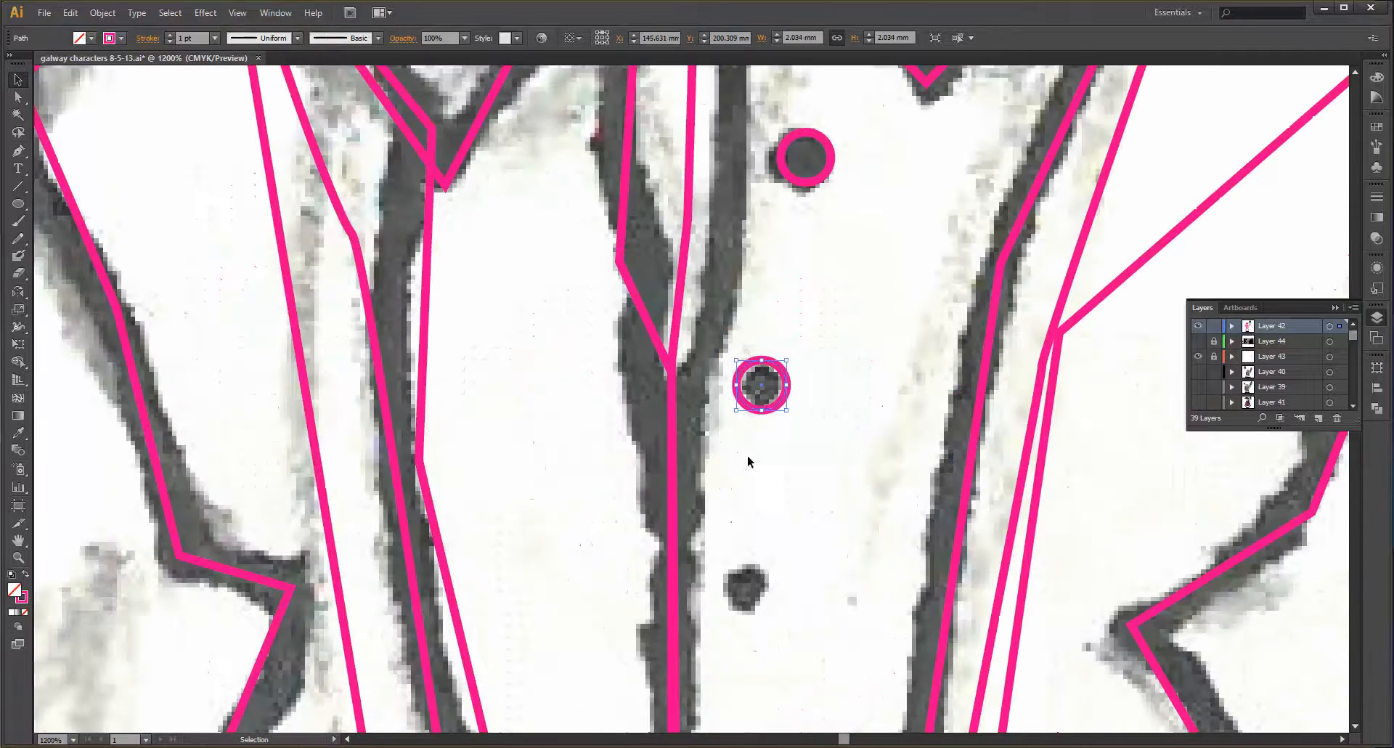
left_click_drag(761, 386, 747, 587)
scroll(746, 555, "down", 5)
scroll(745, 554, "down", 1)
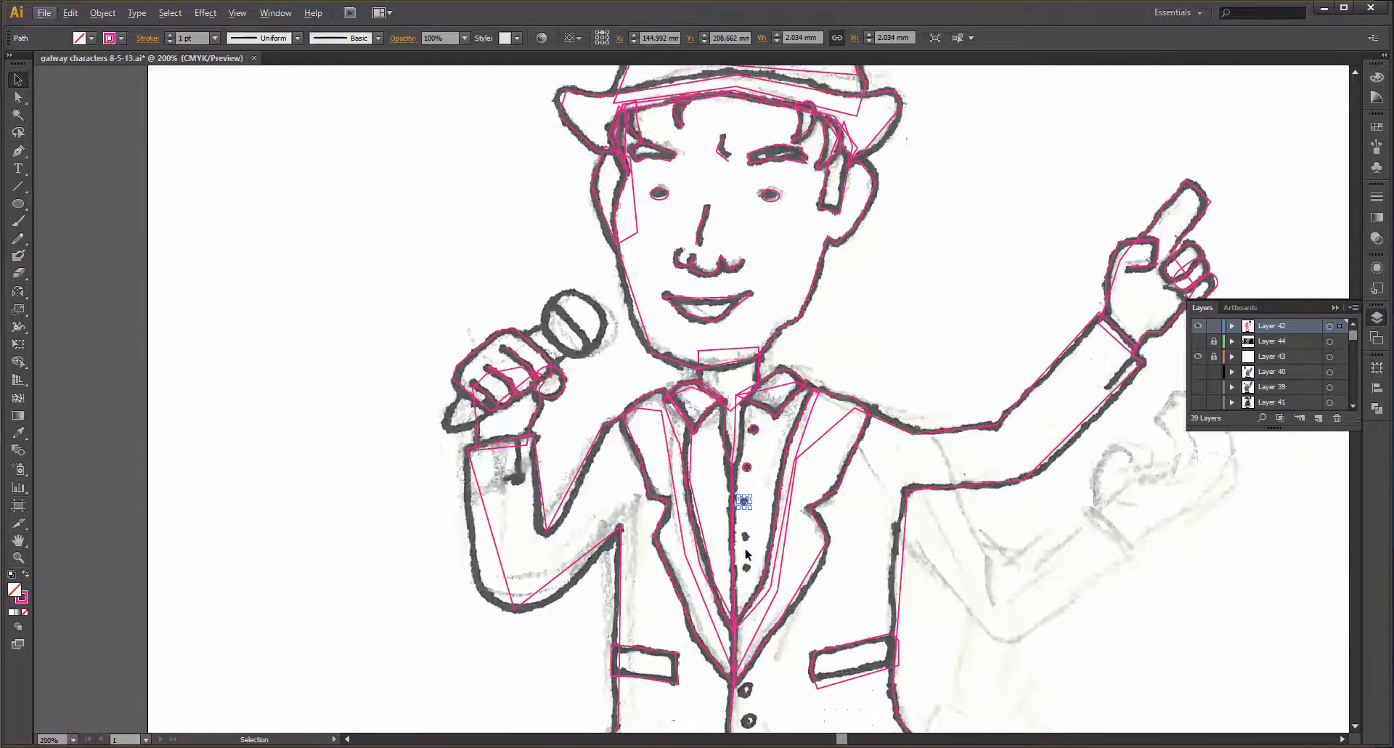
- Duplicate the button circle onto the fourth and fifth shirt buttons
scroll(745, 536, "up", 3)
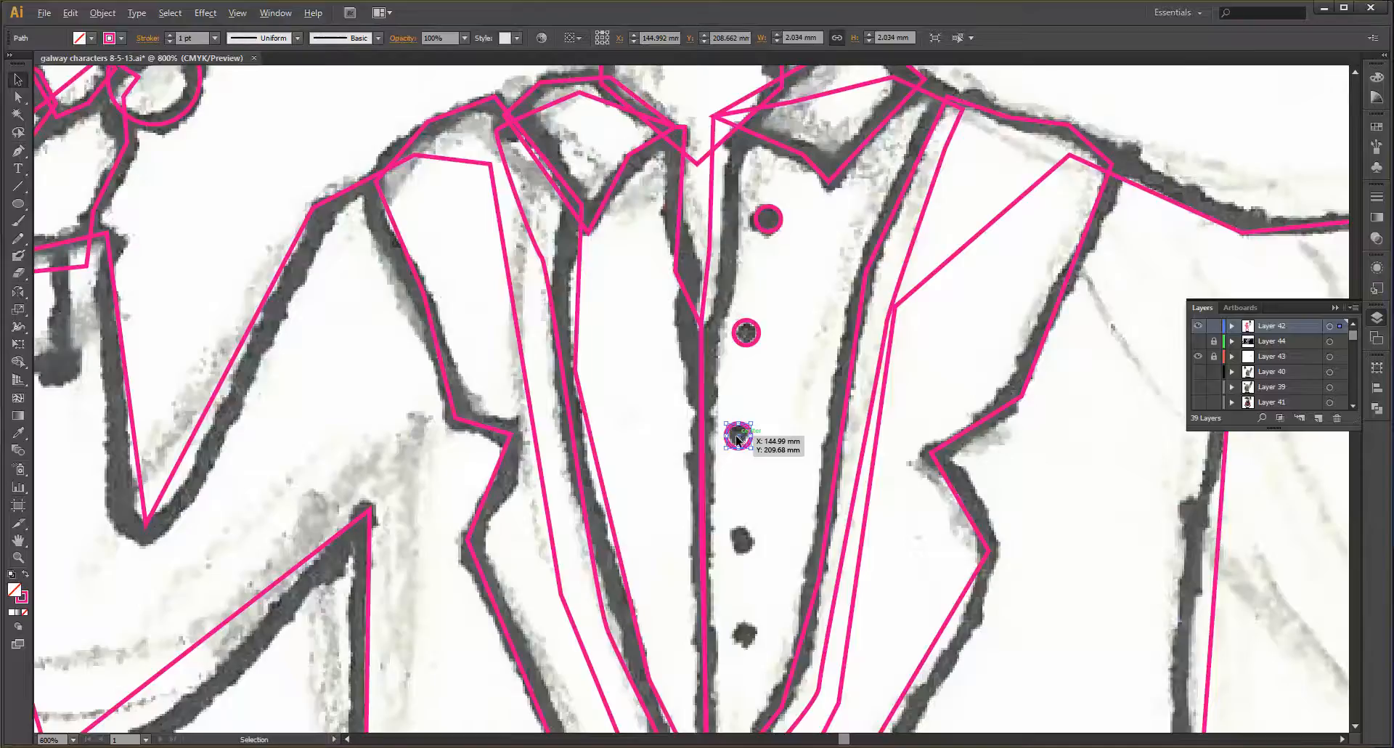
scroll(737, 439, "up", 1)
left_click_drag(730, 436, 732, 630)
scroll(730, 631, "down", 4)
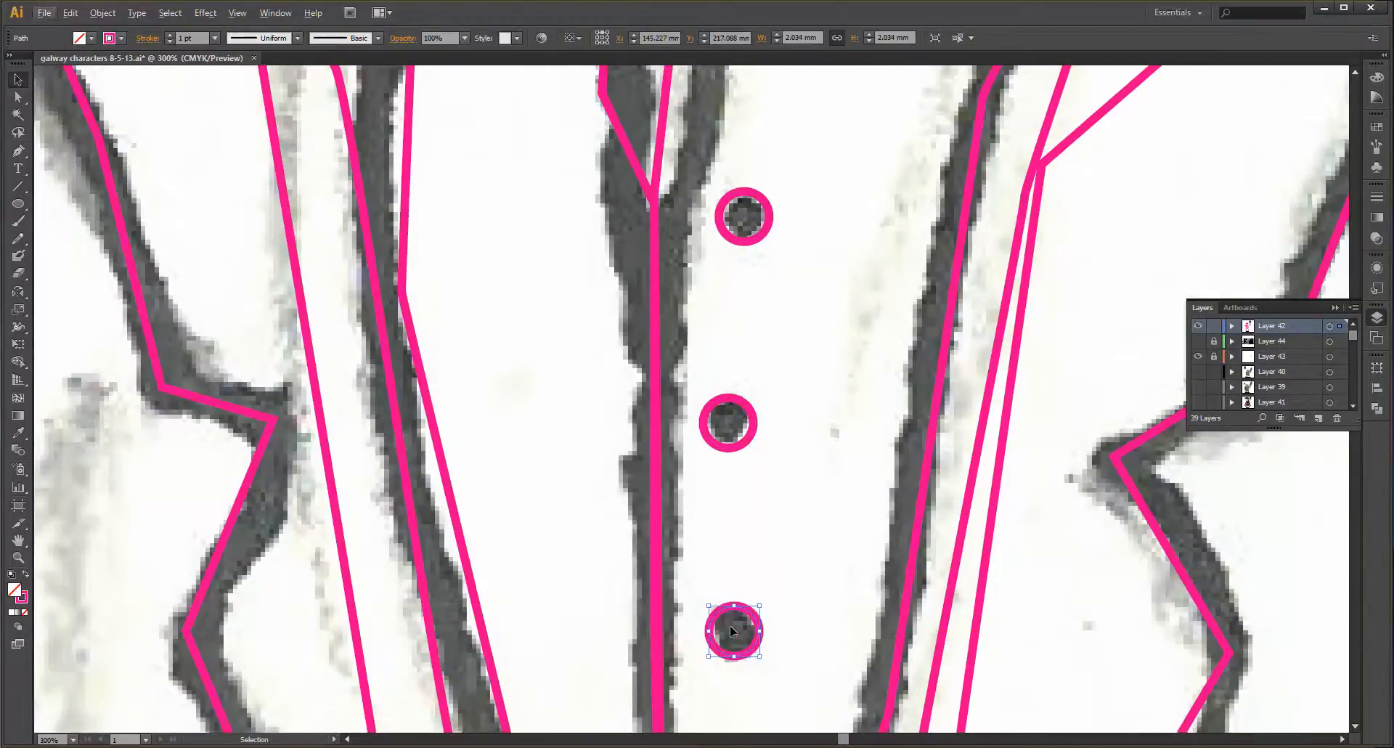
scroll(731, 630, "down", 3)
scroll(730, 628, "up", 4)
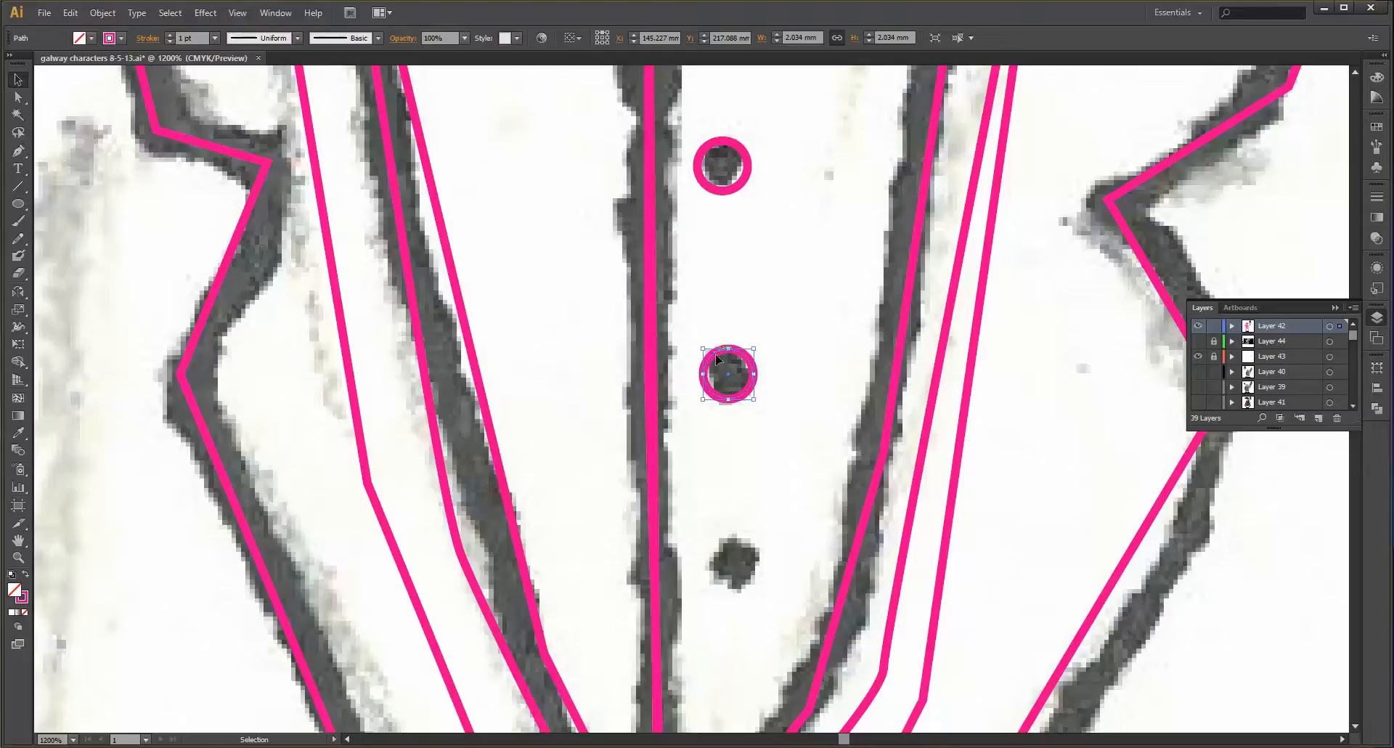
left_click_drag(729, 381, 735, 563)
scroll(772, 492, "down", 5)
- Convert the hat crown's peak and left-side anchor points to smooth curves that follow the sketch, including the crown's lower-left corner
scroll(772, 491, "up", 5)
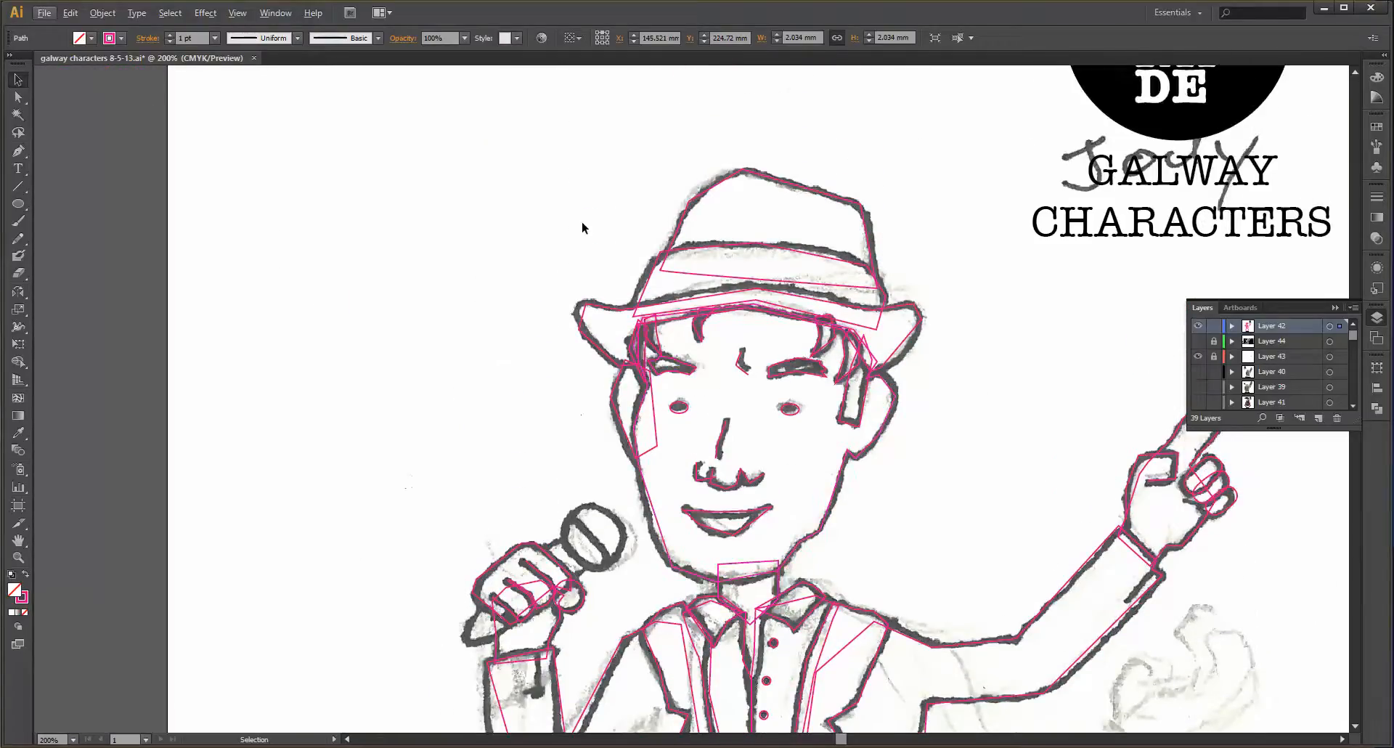
scroll(724, 185, "up", 3)
scroll(856, 228, "down", 4)
scroll(857, 228, "up", 2)
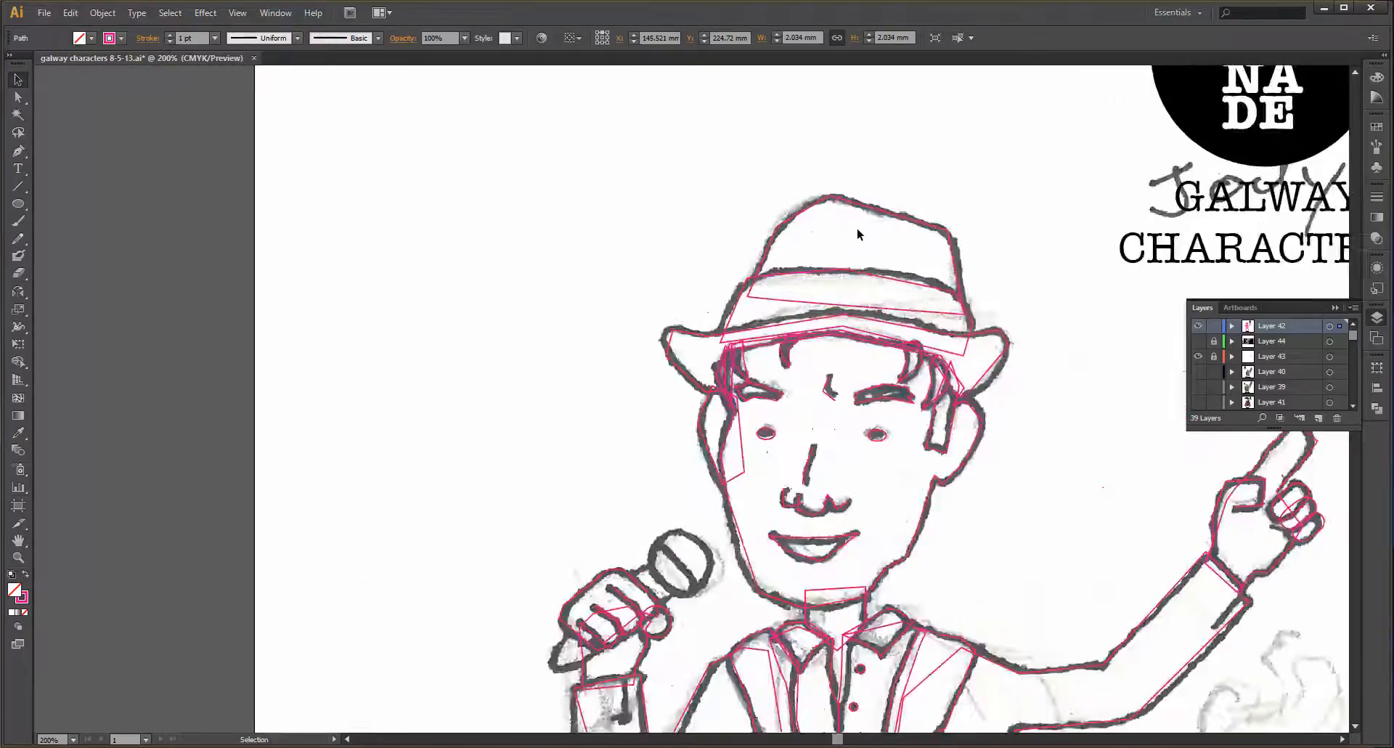
key("shift+c")
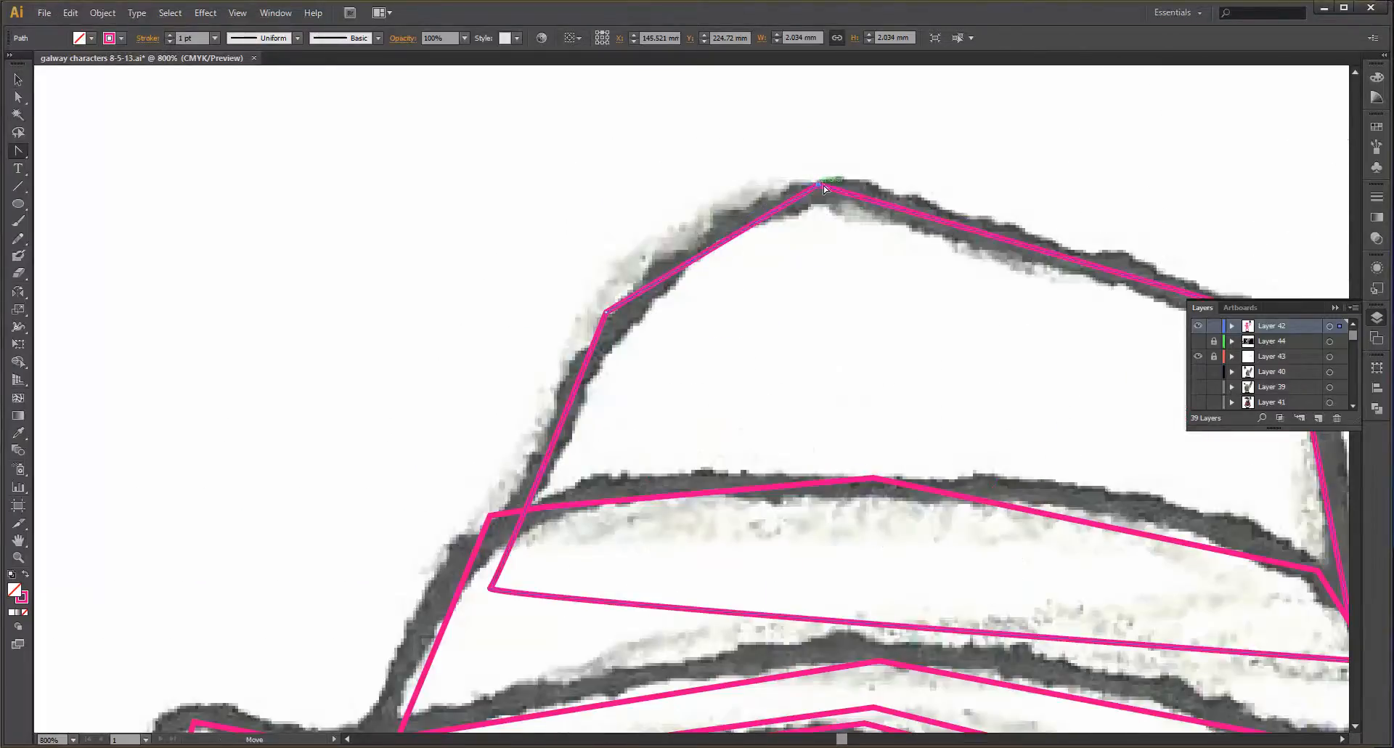
left_click_drag(890, 193, 882, 198)
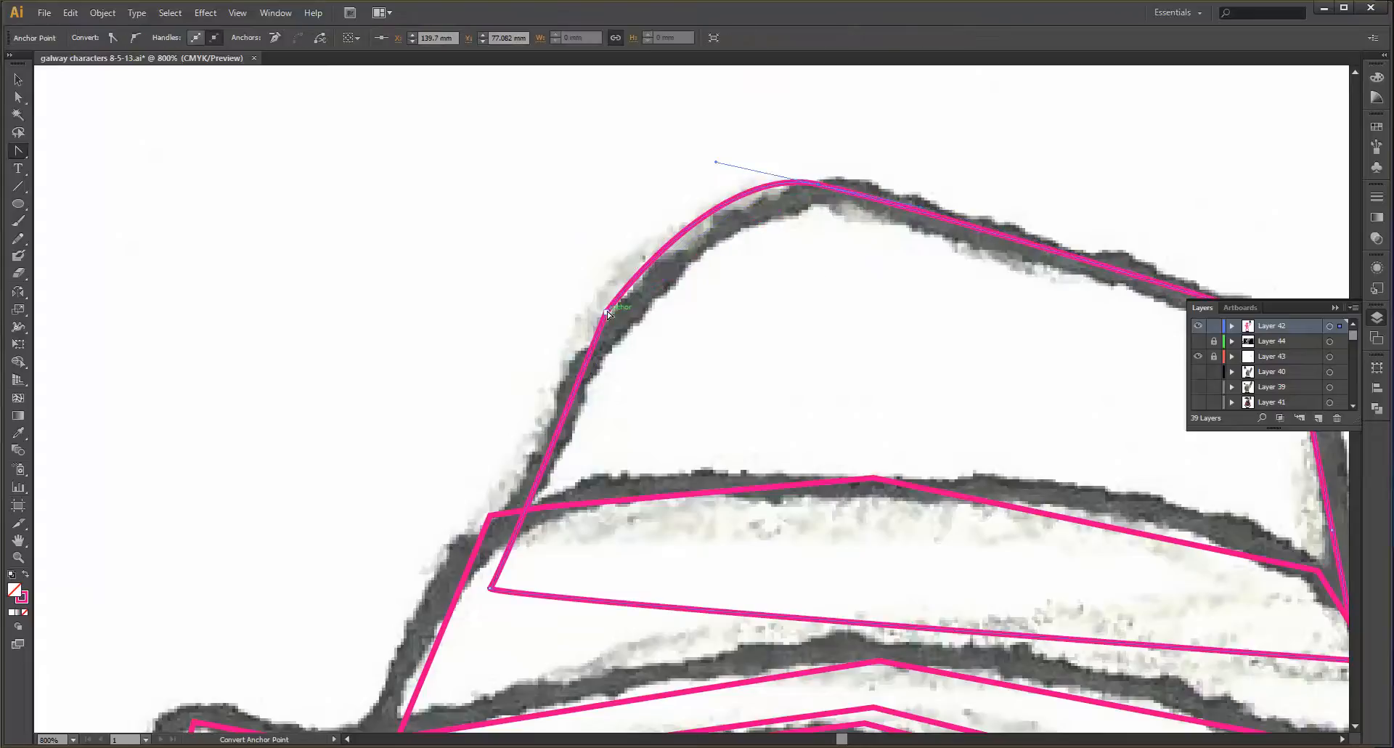
left_click_drag(607, 312, 617, 323)
left_click_drag(491, 588, 499, 581)
- Round the hat crown's upper-right corner and curve the anchor point on its right side to follow the sketch
scroll(815, 367, "down", 5)
scroll(857, 367, "right", 2)
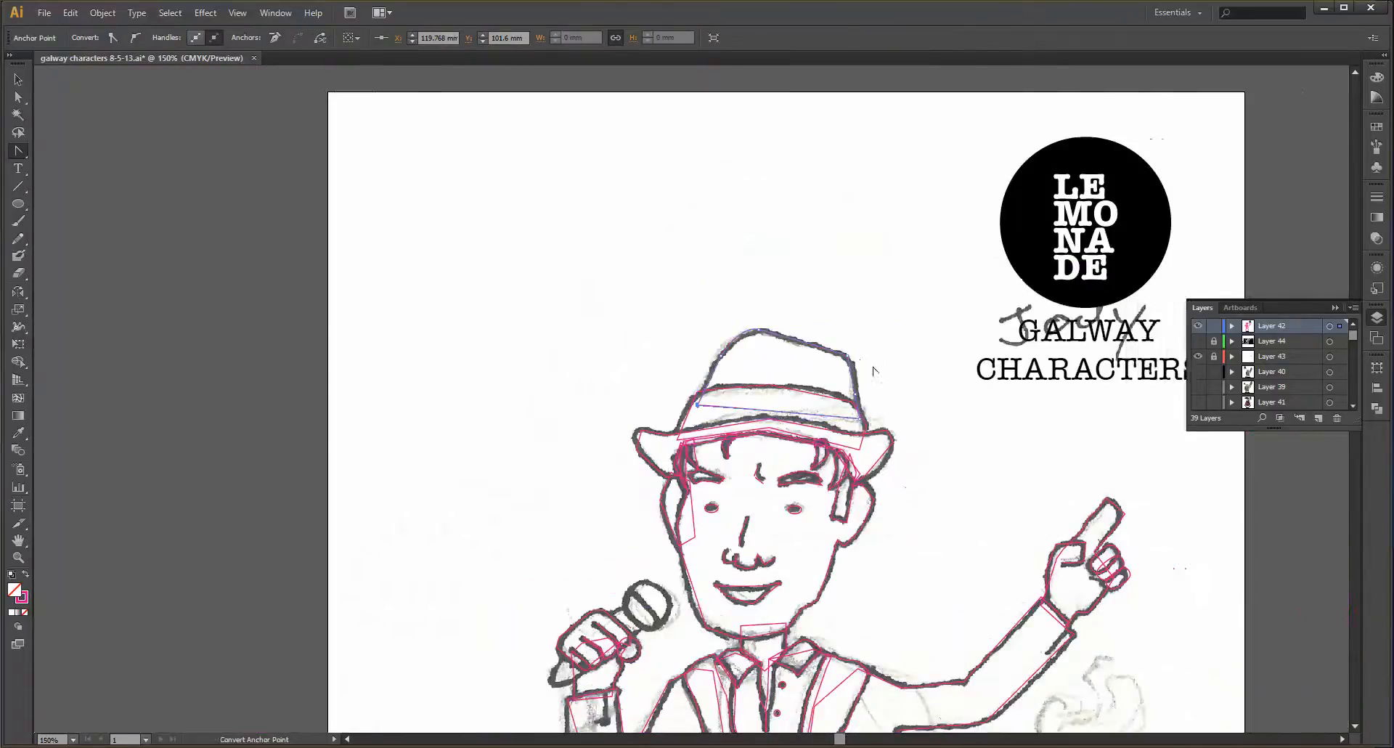
scroll(874, 370, "up", 4)
left_click_drag(771, 319, 804, 345)
left_click_drag(803, 477, 796, 439)
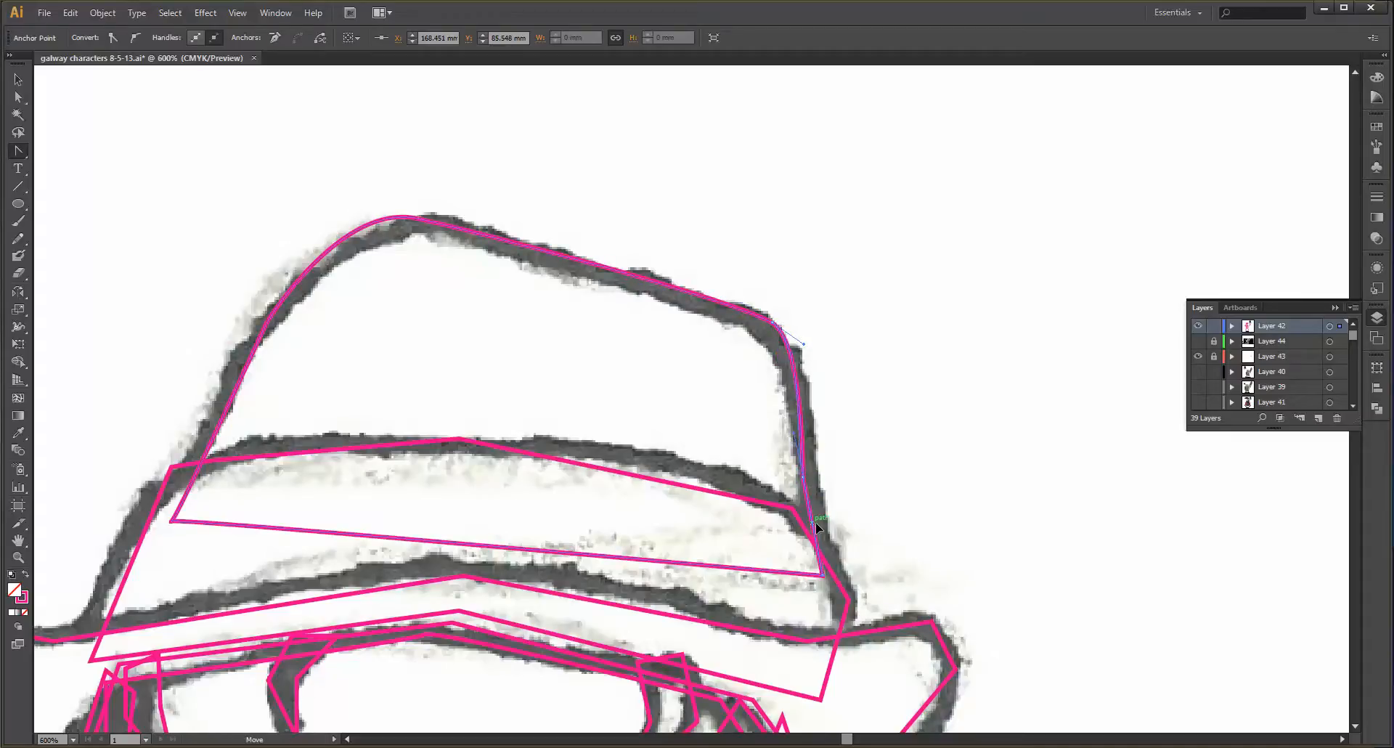
- Convert the hat band's right-side and top-middle anchor points to smooth curves that follow the sketch
left_click_drag(815, 524, 825, 412)
scroll(820, 529, "down", 3)
scroll(834, 582, "up", 4)
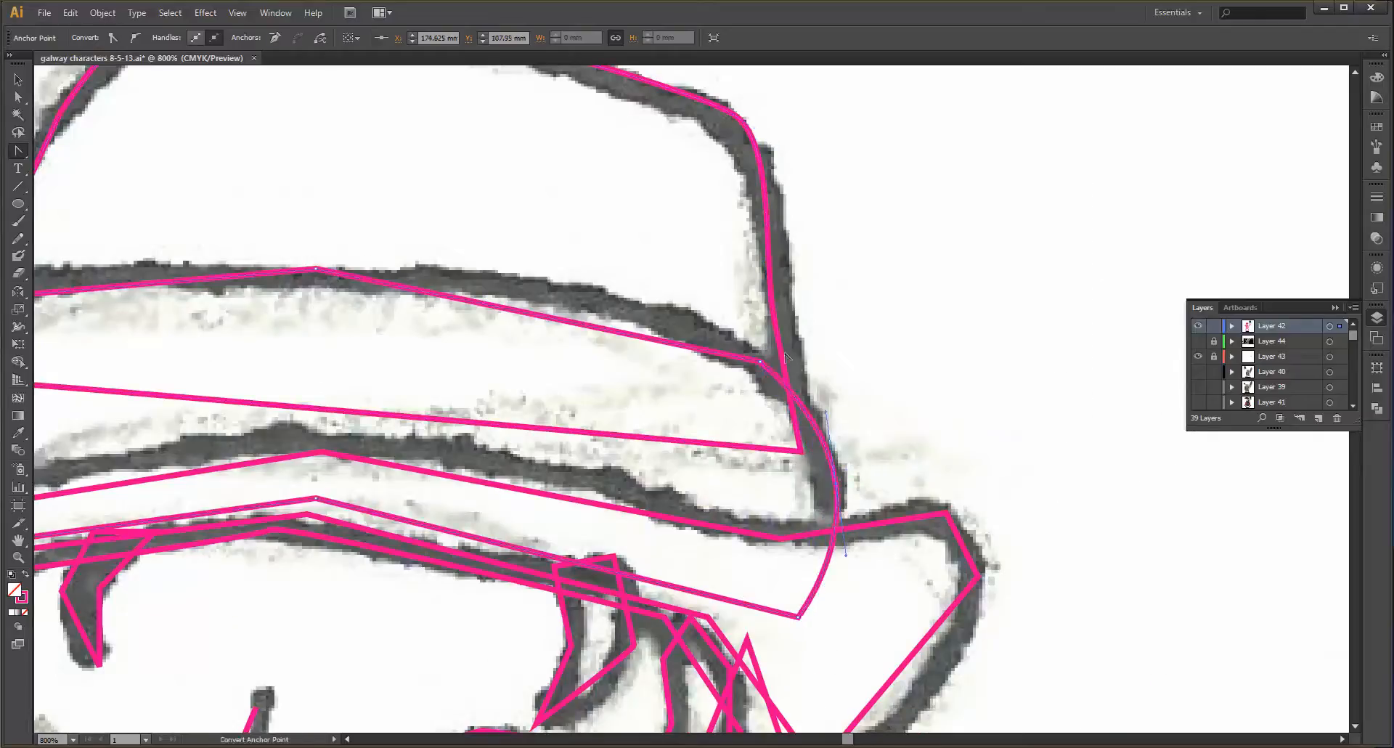
left_click_drag(318, 268, 113, 267)
- Round the hat band's upper-left and upper-right corner anchor points so its top edge follows the sketched arc
scroll(370, 319, "down", 2)
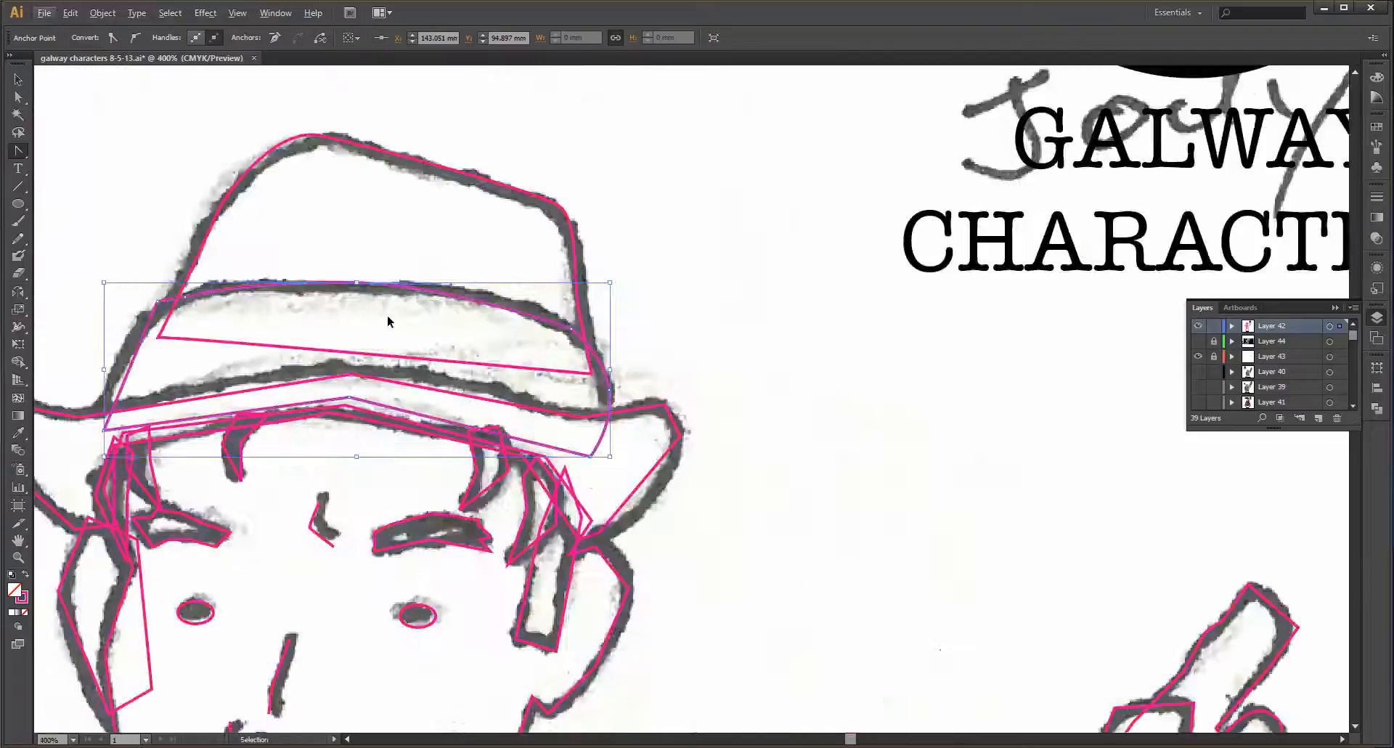
scroll(389, 321, "left", 1)
scroll(76, 321, "up", 4)
scroll(342, 474, "down", 4)
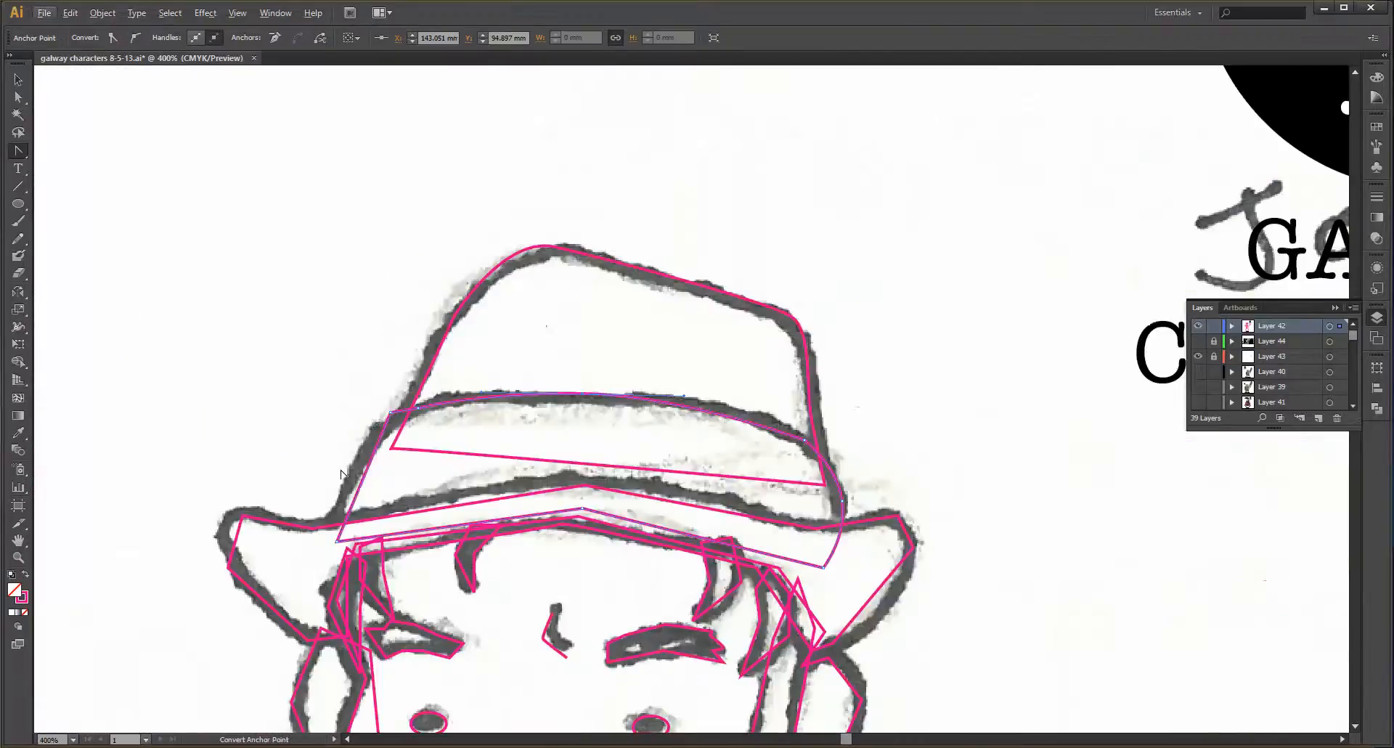
scroll(372, 424, "up", 3)
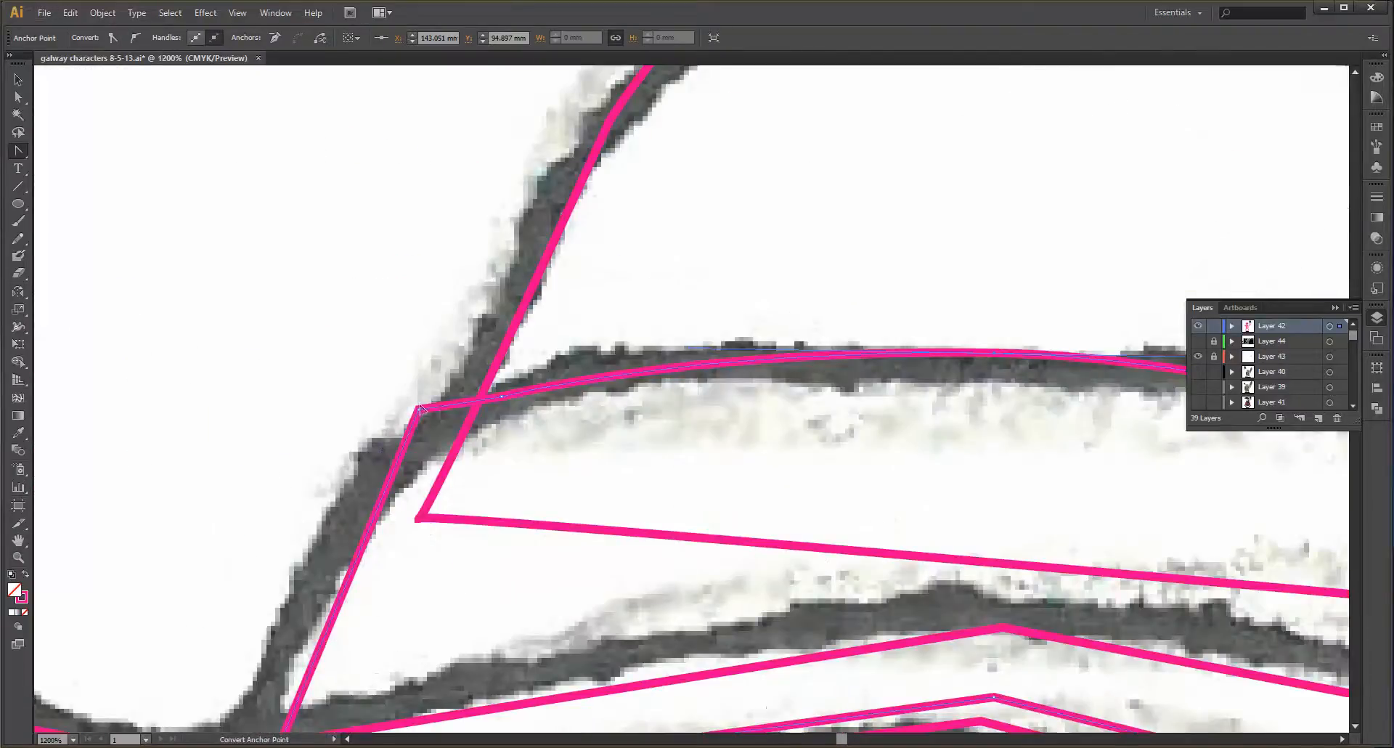
left_click_drag(419, 410, 519, 379)
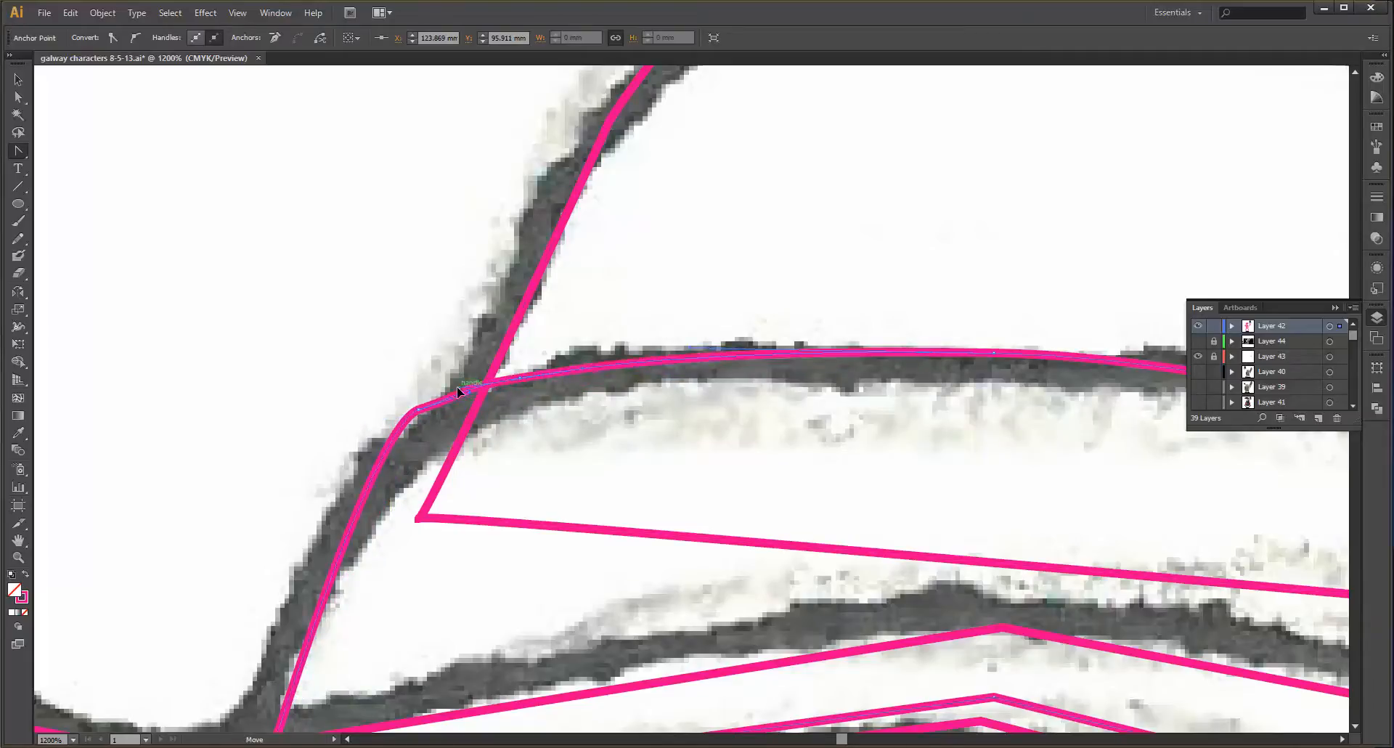
scroll(559, 363, "down", 4)
scroll(864, 396, "up", 4)
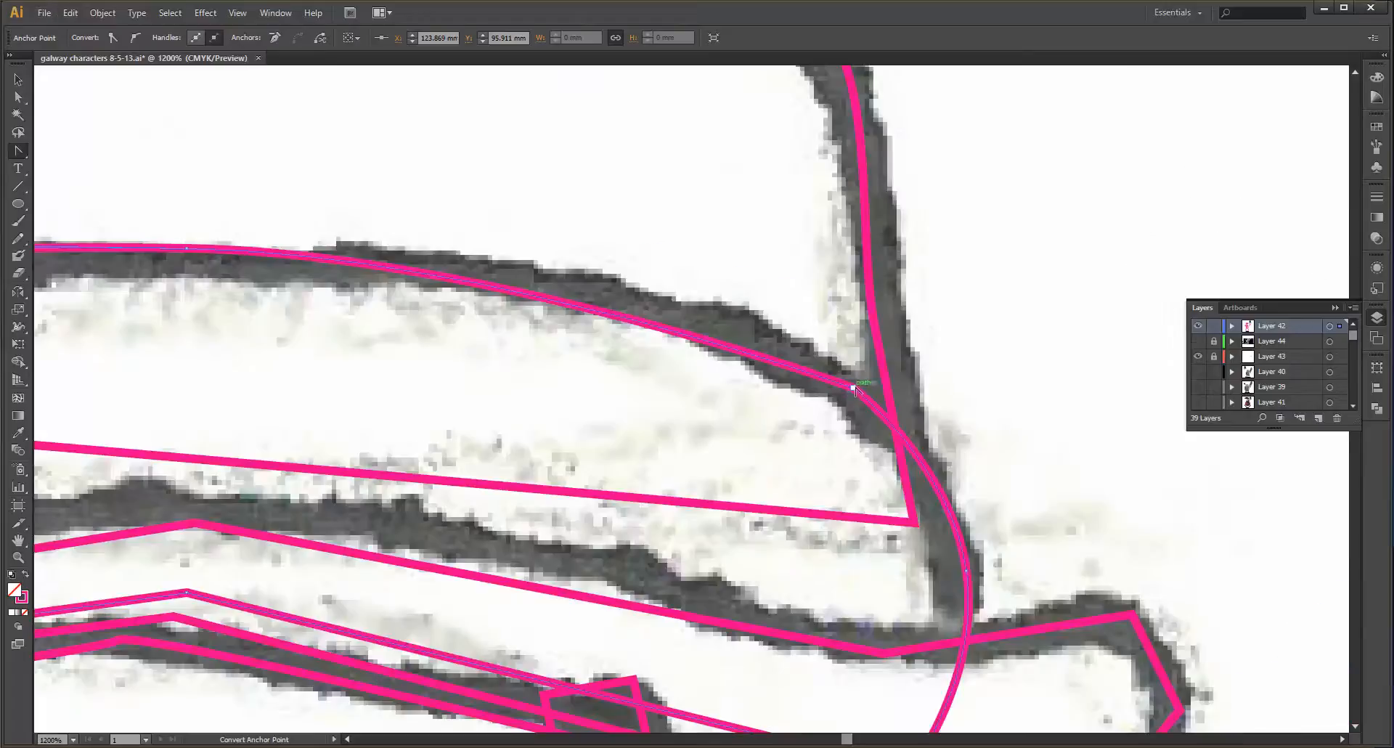
left_click_drag(863, 392, 788, 358)
- Curve the brim's outer right edge and the dip in its upper edge beside the hat band to match the sketch
scroll(889, 450, "down", 4)
scroll(957, 532, "up", 3)
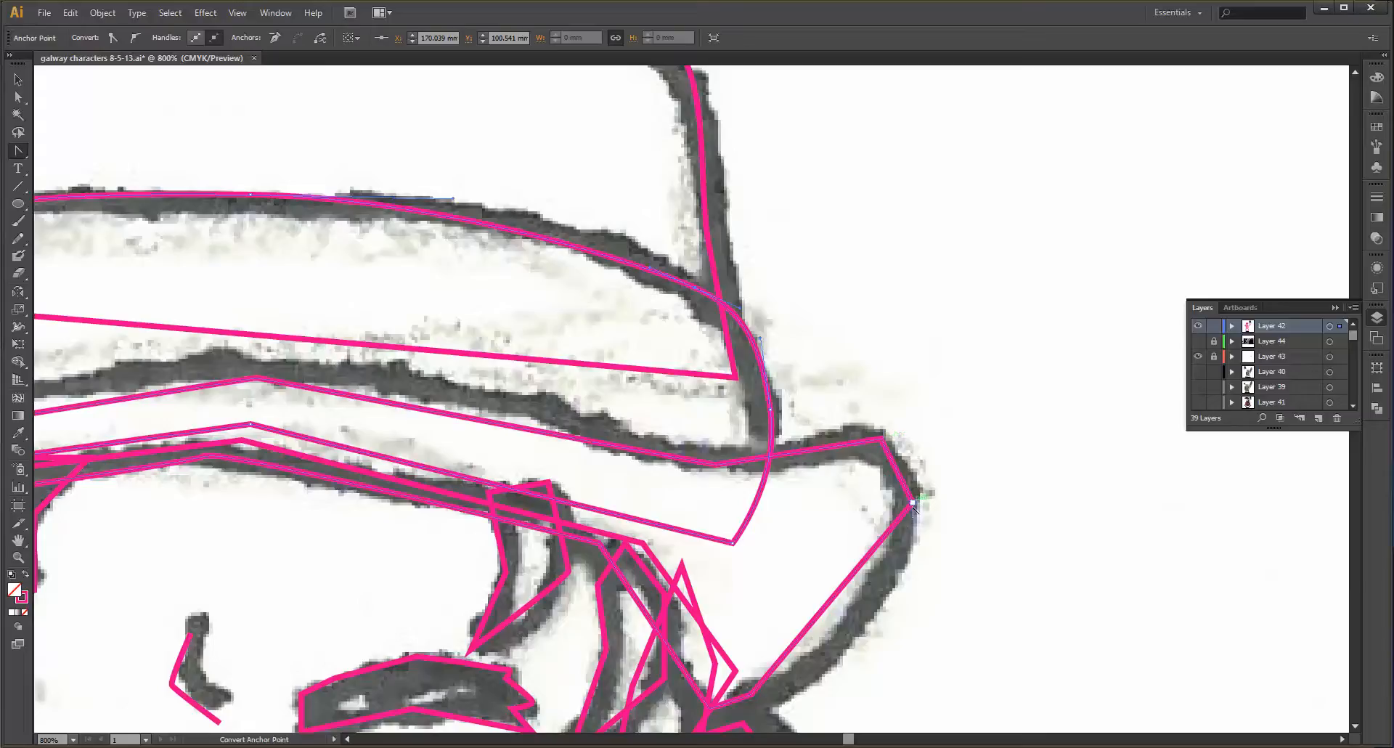
left_click_drag(913, 502, 930, 583)
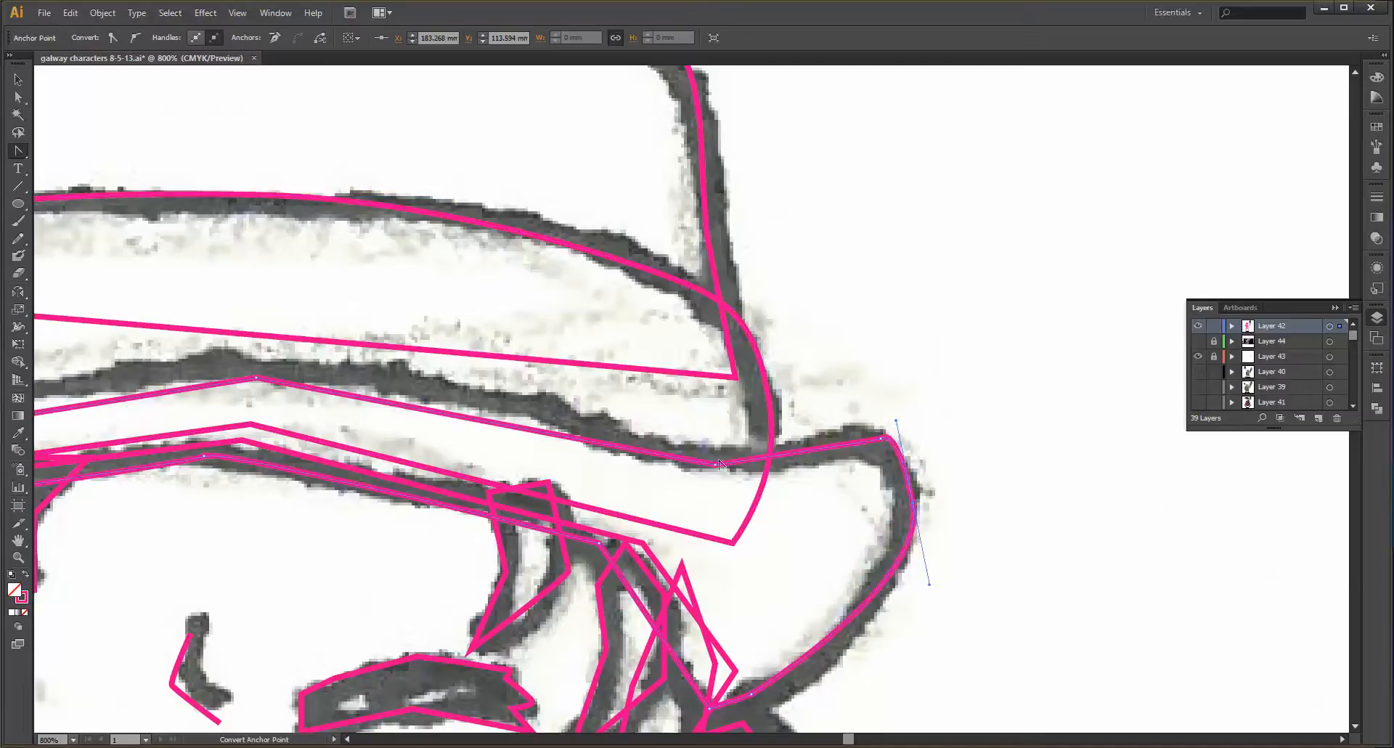
left_click(716, 463)
left_click_drag(716, 465, 779, 469)
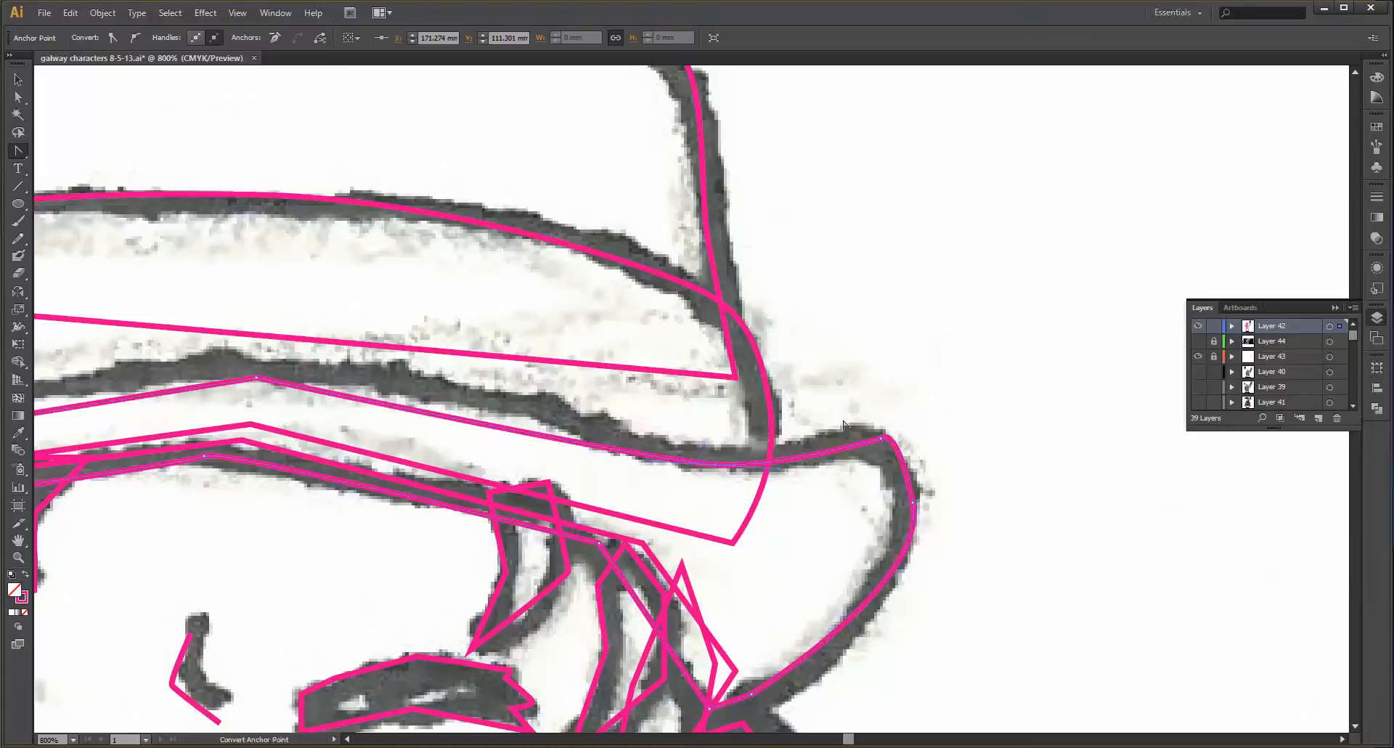
- Round the brim's upper-right tip and adjust its direction handle so the corner bends smoothly along the sketch
mouse_move(883, 440)
left_mouse_down()
mouse_move(906, 444)
mouse_move(894, 451)
left_mouse_up()
scroll(920, 476, "up", 3)
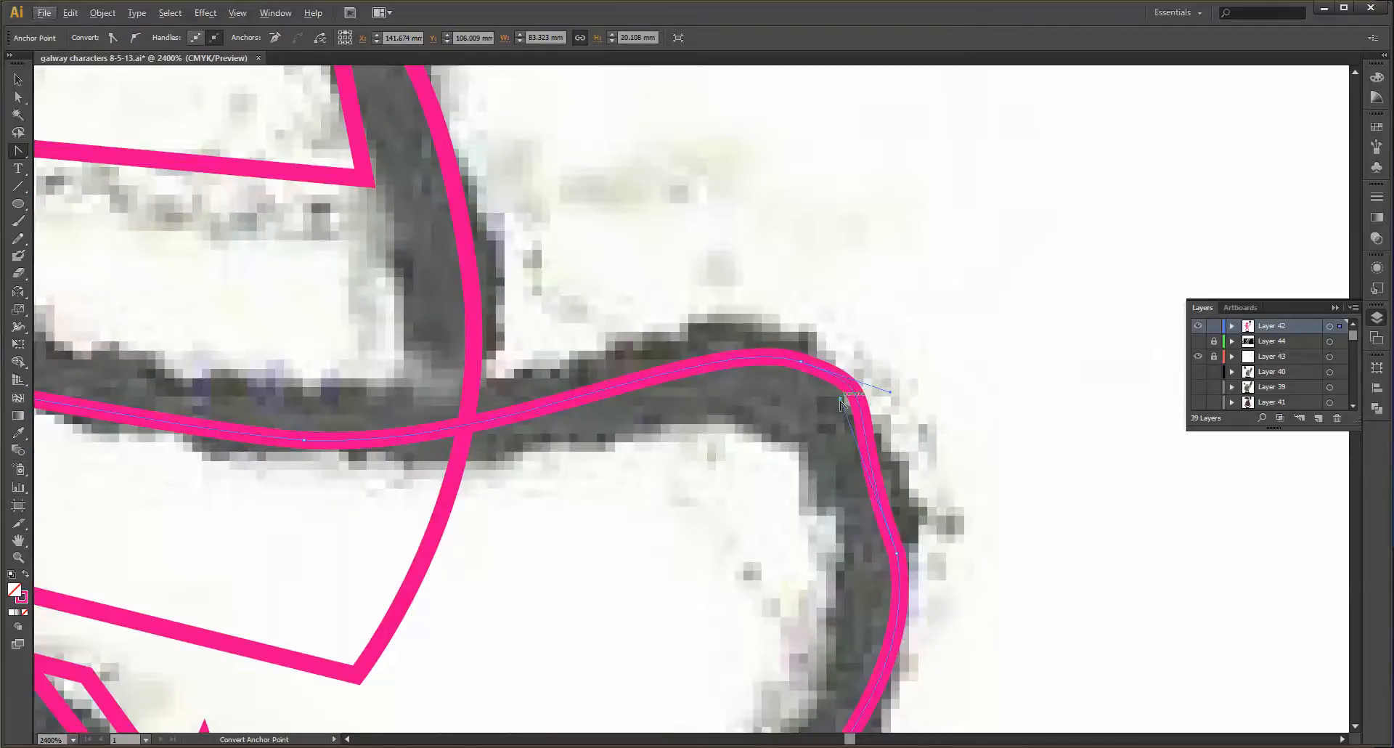
left_click_drag(840, 402, 882, 416)
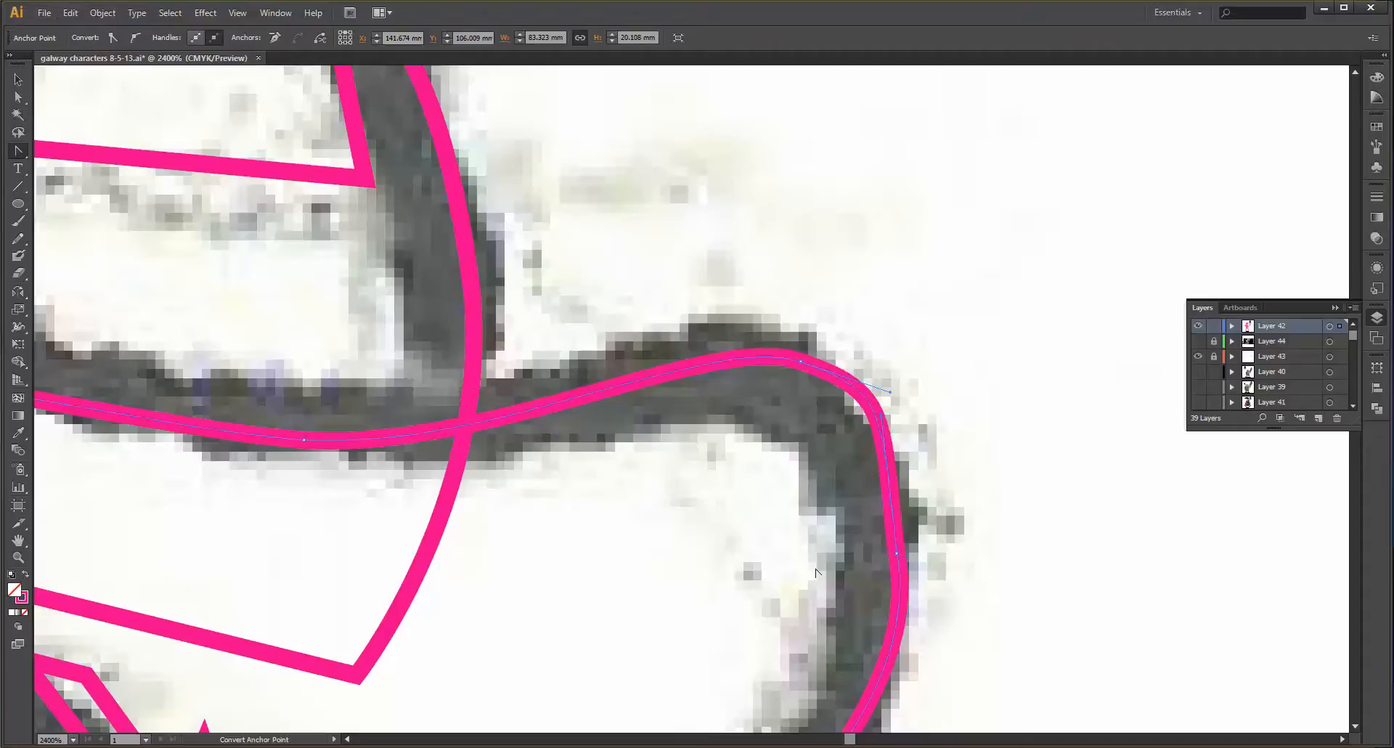
- Convert the anchor point on the right of the brim's underside, above the hair, to a smooth curve
scroll(898, 541, "down", 4)
scroll(662, 716, "up", 3)
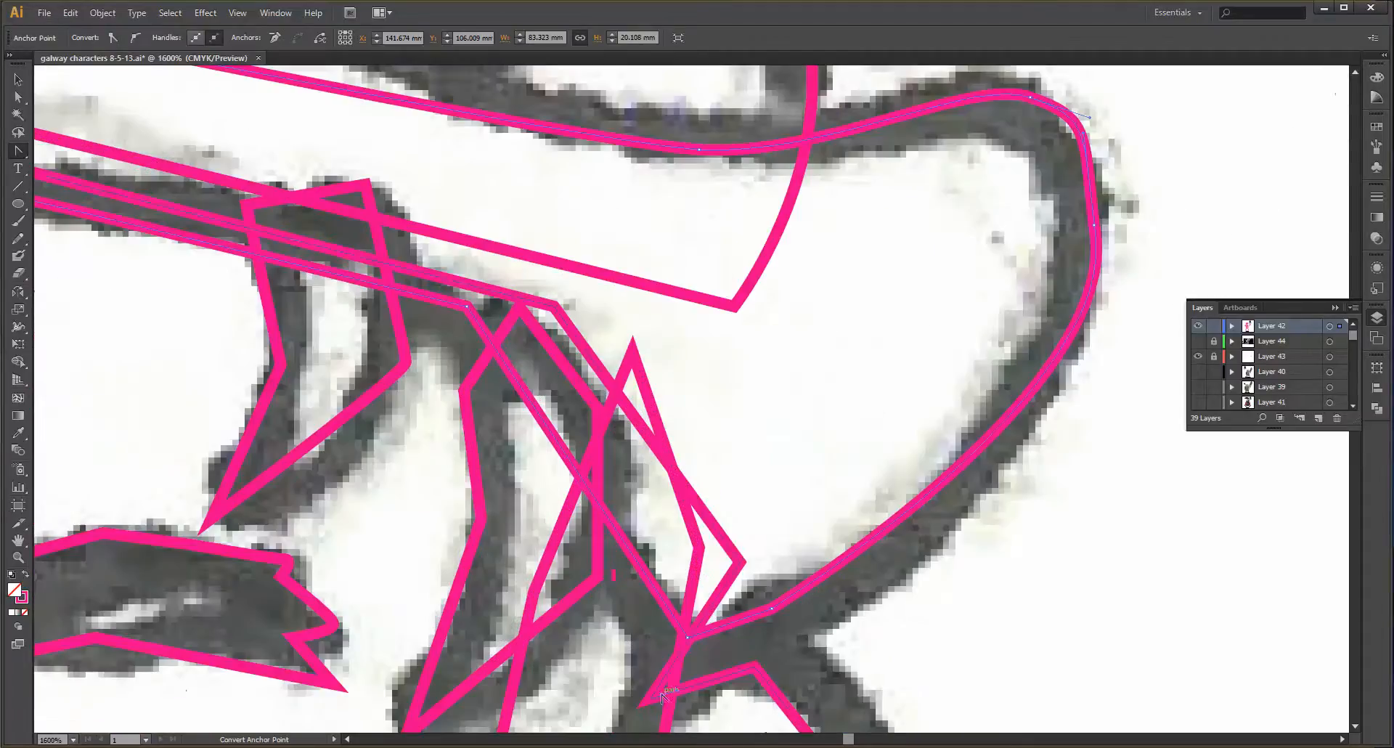
left_click_drag(468, 311, 363, 197)
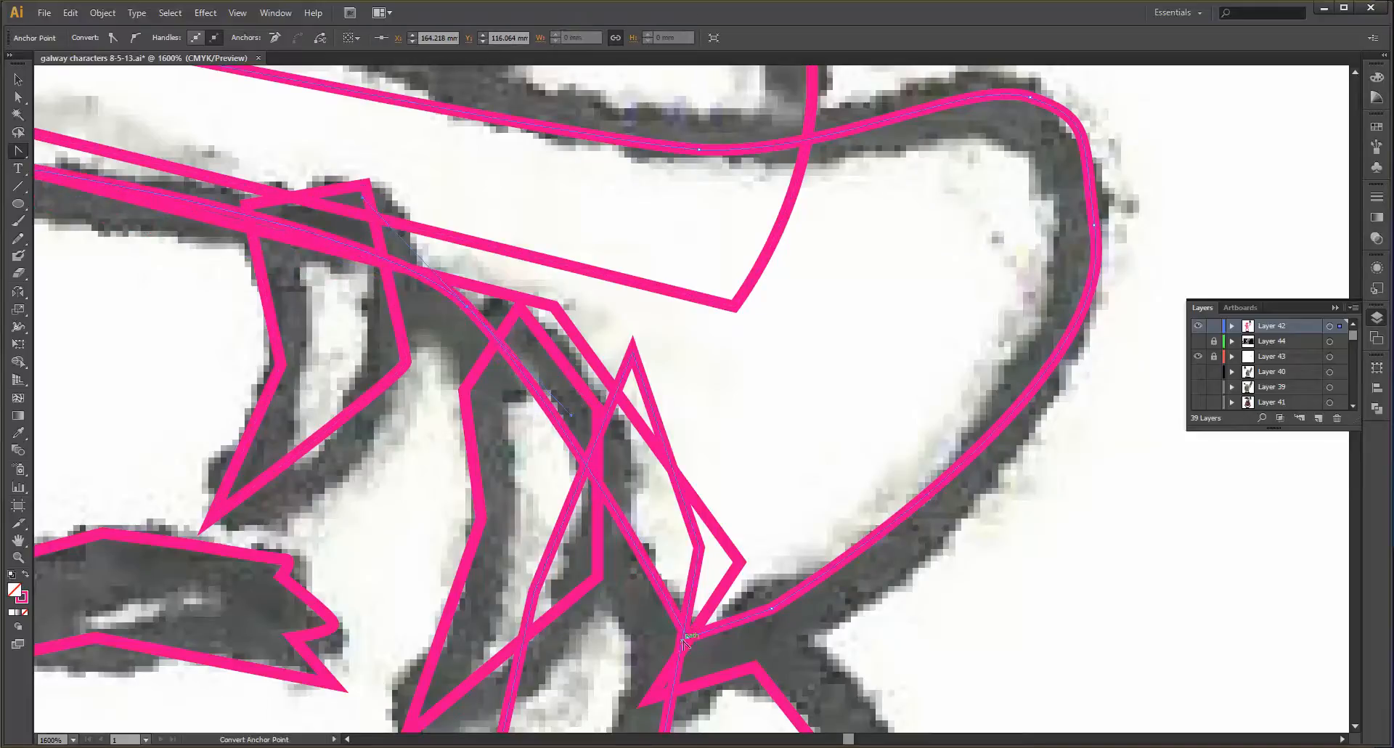
- Round the hat brim's lower right corner and its left tip with Convert Anchor Point to follow the sketch
left_click_drag(687, 638, 614, 623)
scroll(614, 622, "down", 6)
scroll(384, 564, "up", 2)
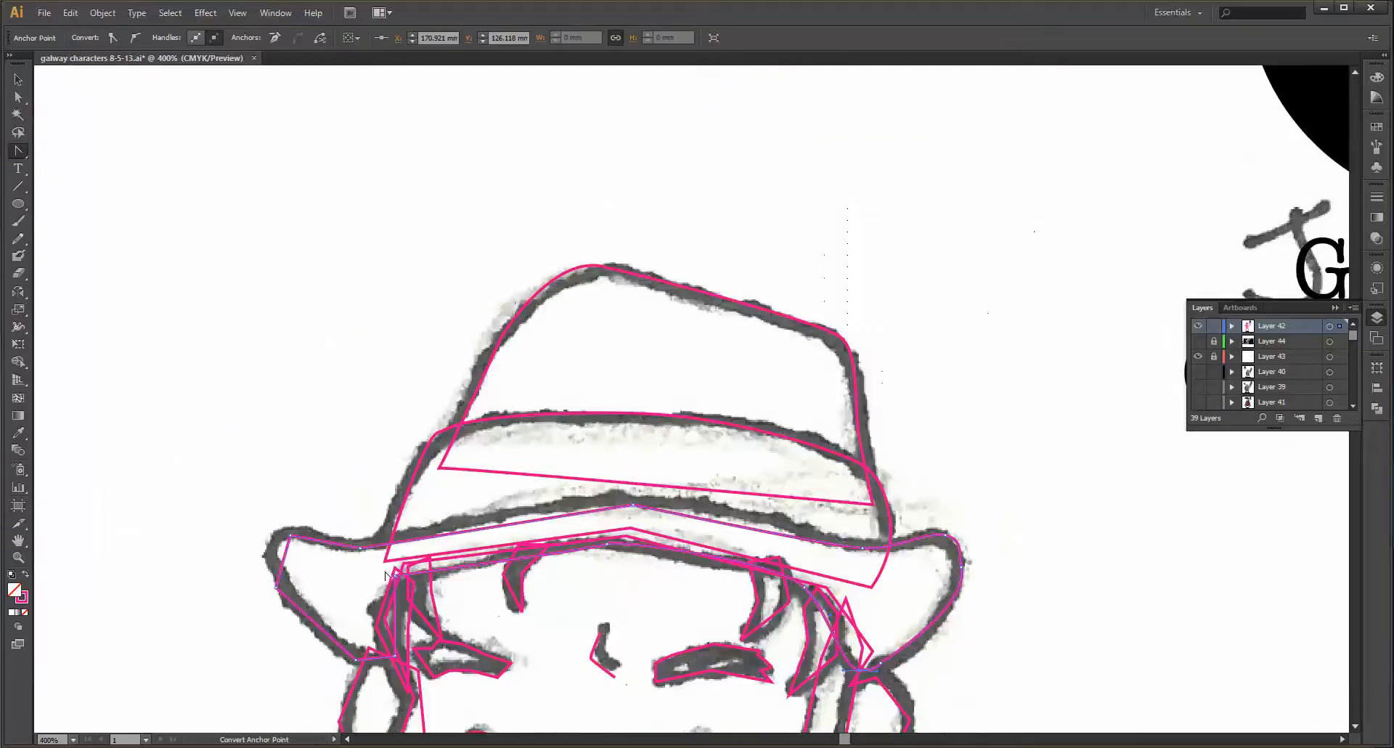
scroll(378, 559, "up", 2)
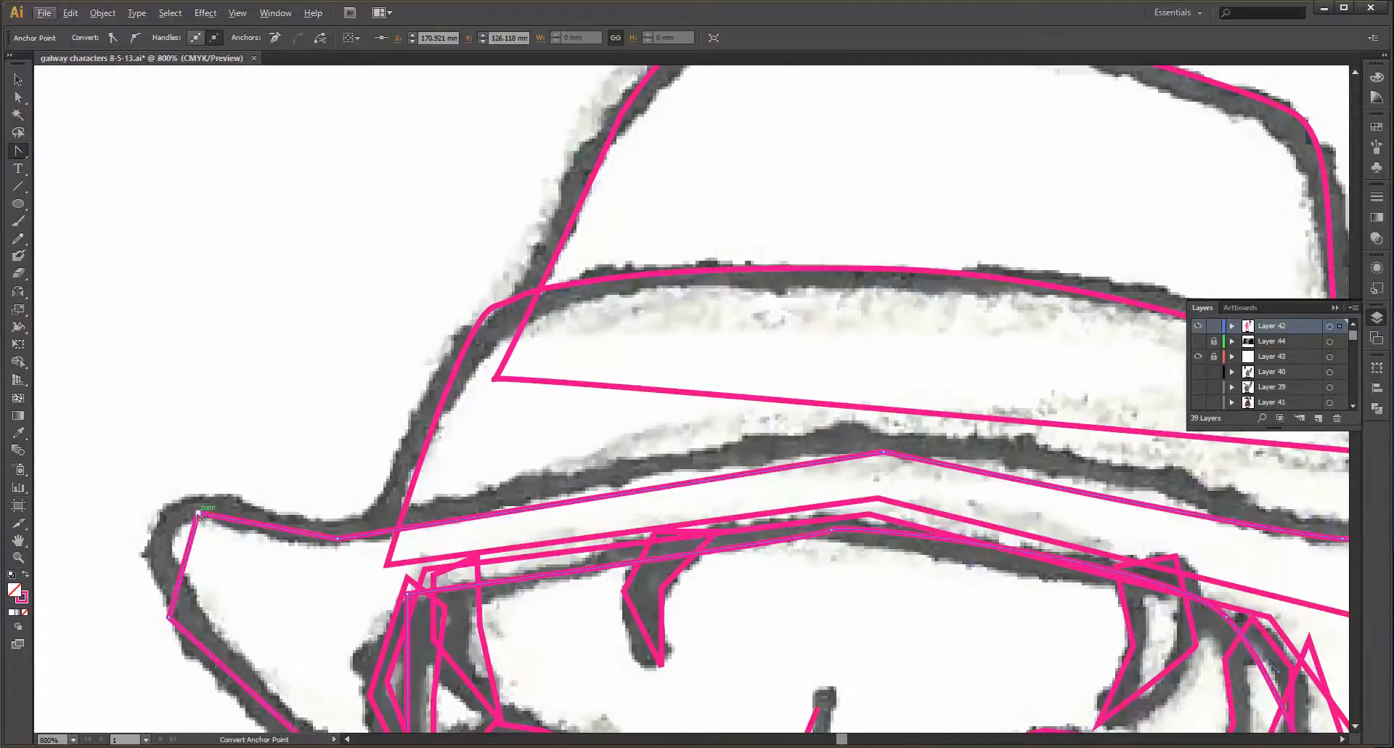
left_click_drag(197, 513, 263, 507)
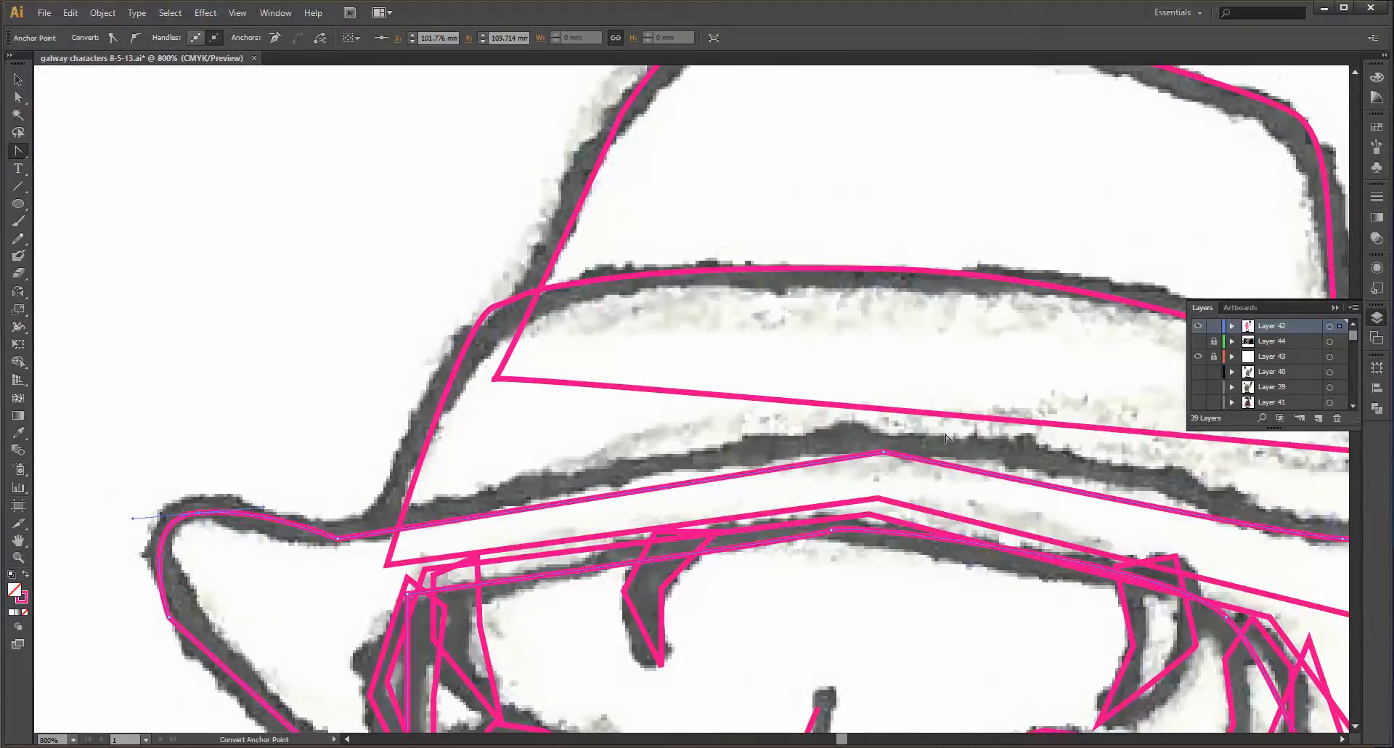
- Curve the brim's upper middle point, the dip beside its left tip and its lower left corner along the sketched lines
left_click_drag(879, 453, 1119, 451)
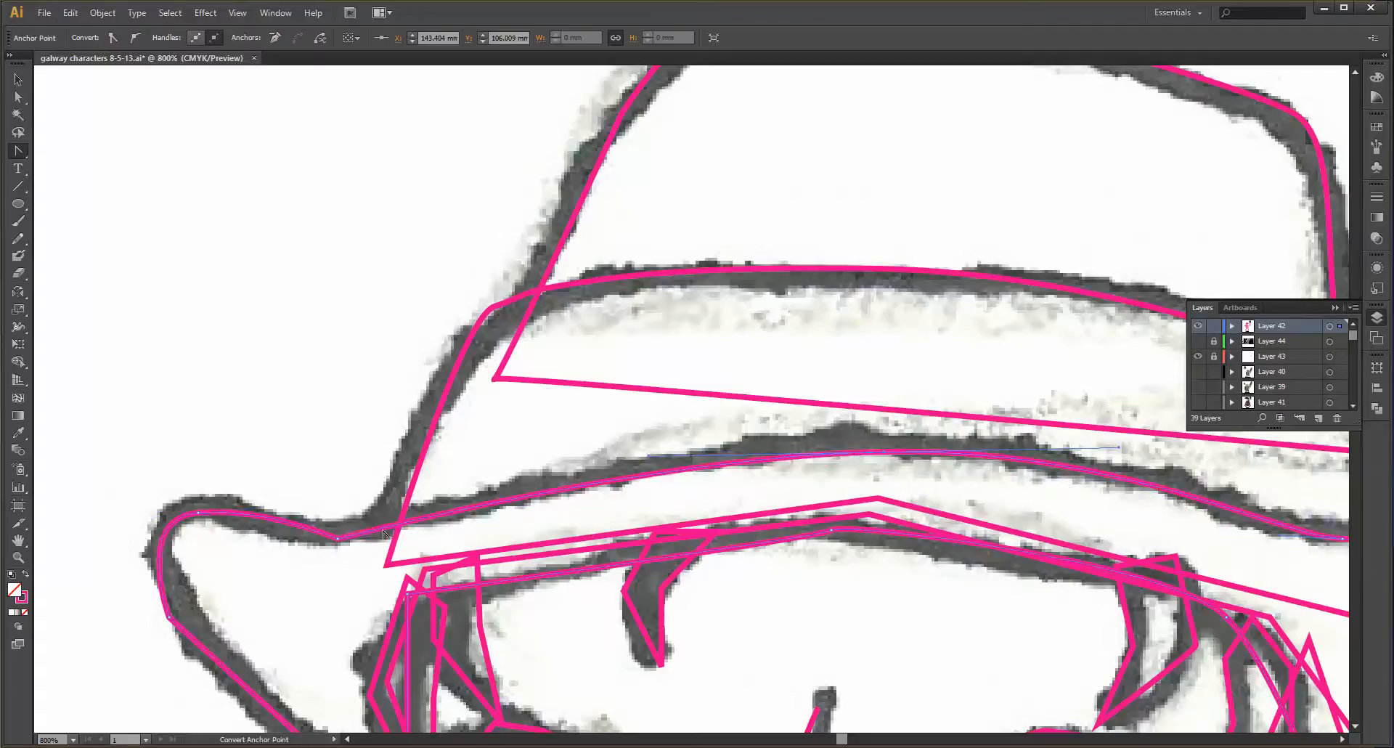
left_click_drag(337, 538, 394, 522)
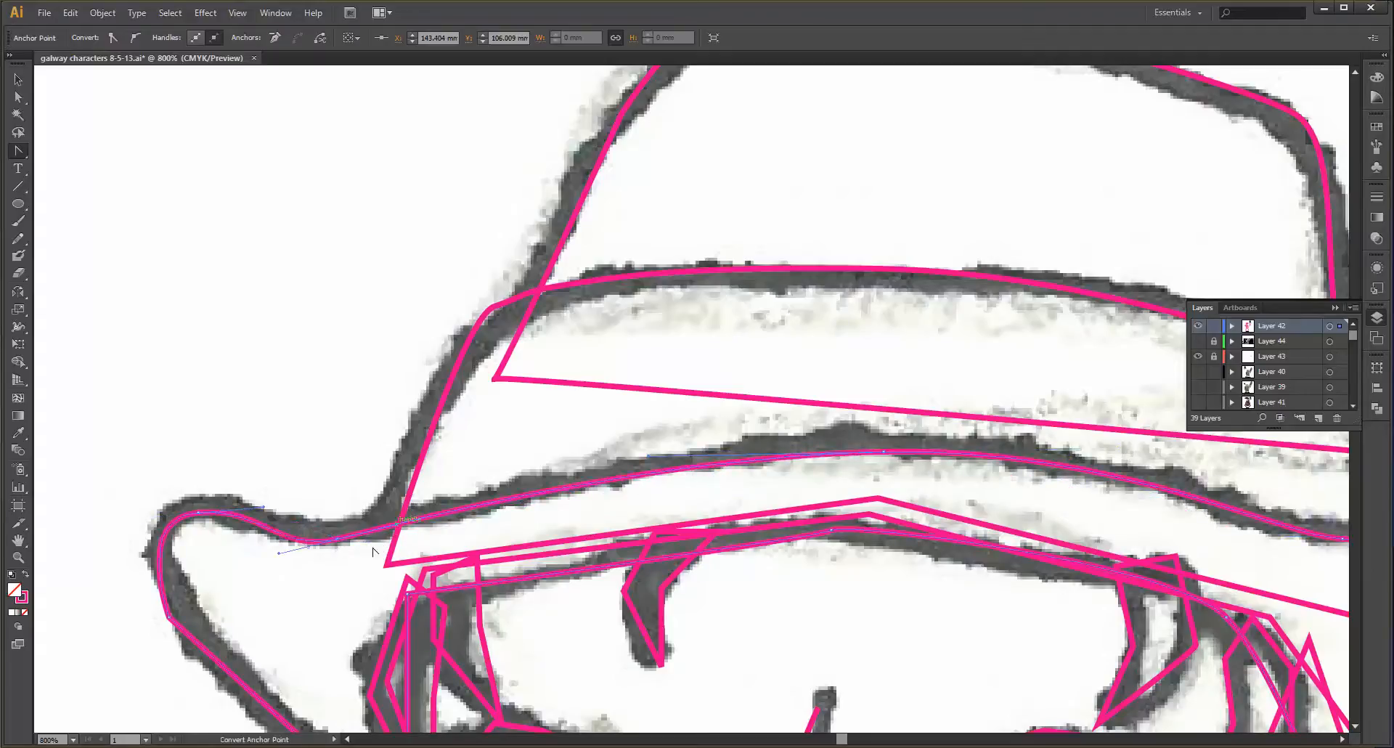
scroll(294, 606, "down", 5)
scroll(299, 604, "up", 5)
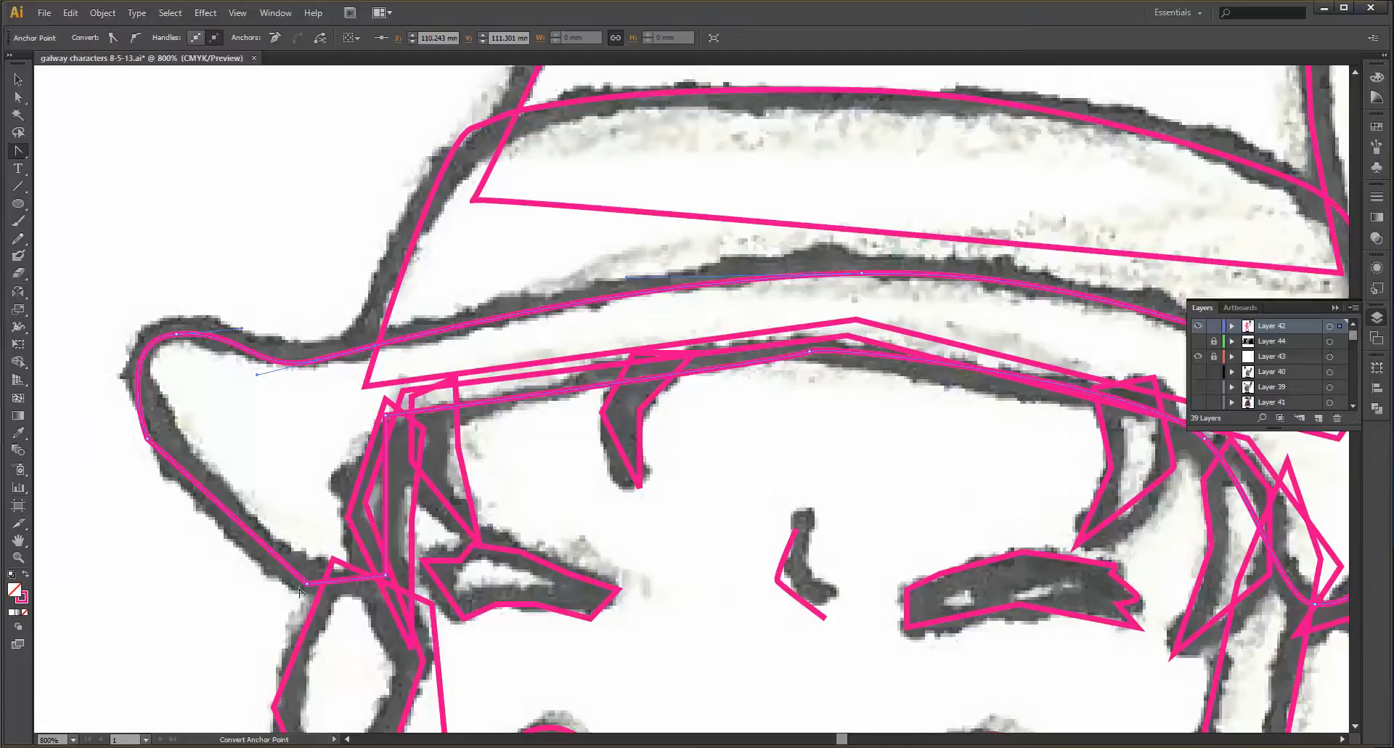
left_click_drag(319, 584, 234, 583)
- Curve the outer edge and lobe of the ear on the right of the face to match the sketch
scroll(589, 553, "down", 3)
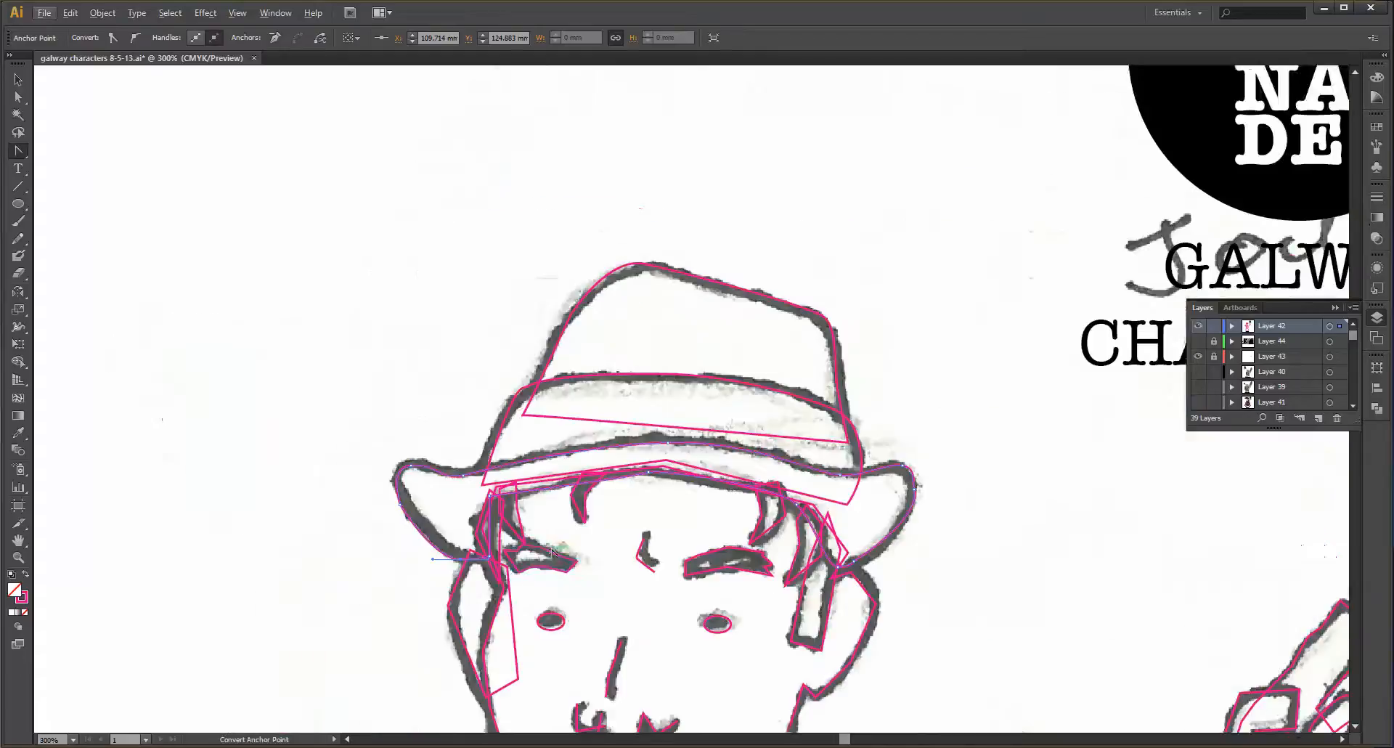
scroll(885, 545, "down", 3)
scroll(884, 544, "up", 2)
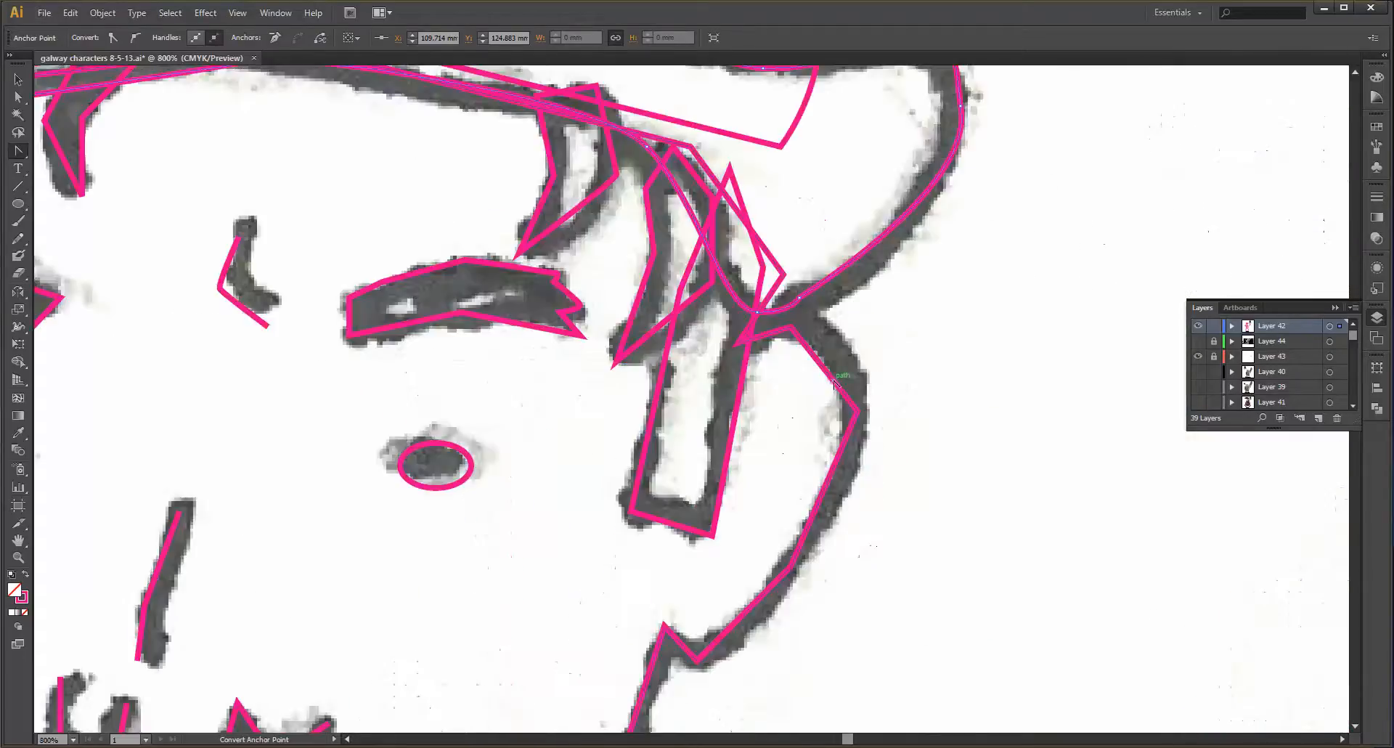
left_click_drag(858, 457, 857, 494)
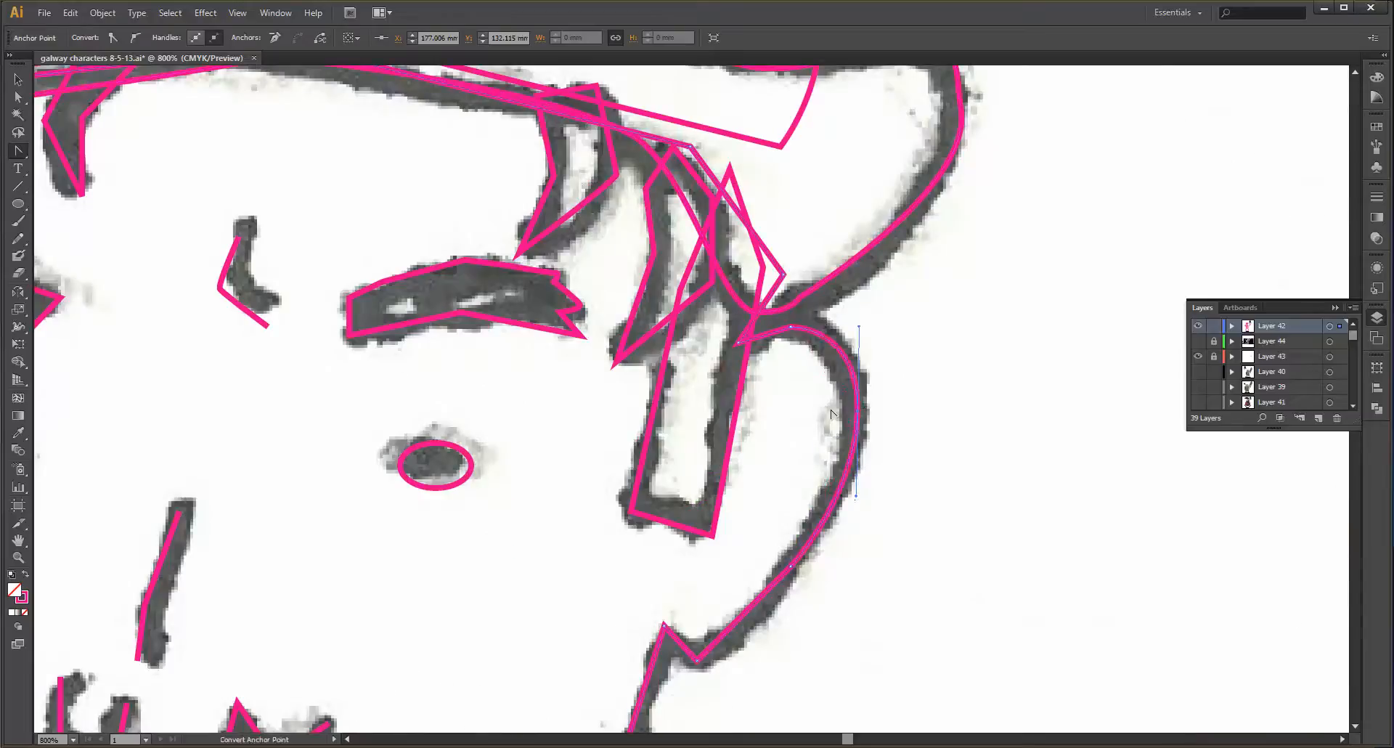
scroll(777, 566, "down", 1)
left_click_drag(696, 641, 668, 649)
- Convert the two cheek anchors below the right ear into smooth curves that follow the sketched jaw
scroll(674, 644, "down", 7)
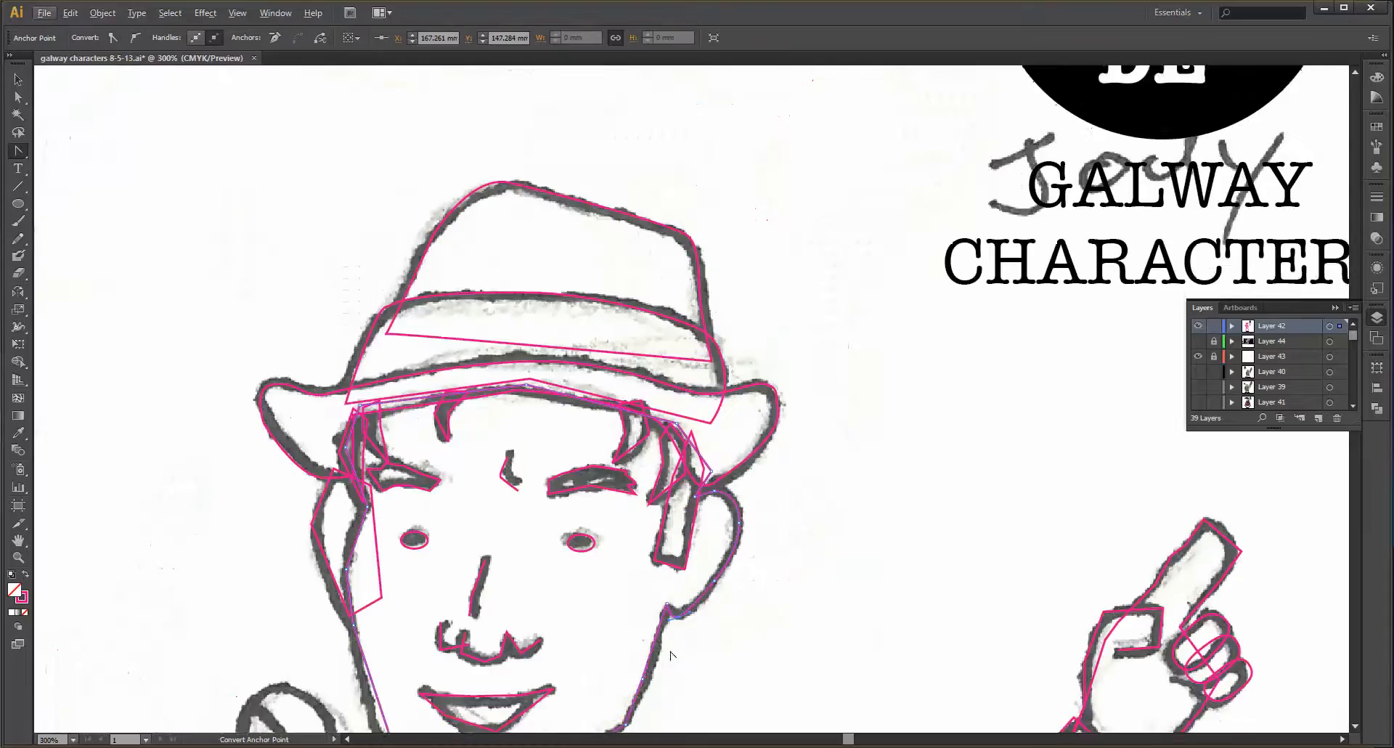
scroll(611, 692, "up", 3)
scroll(610, 698, "down", 1)
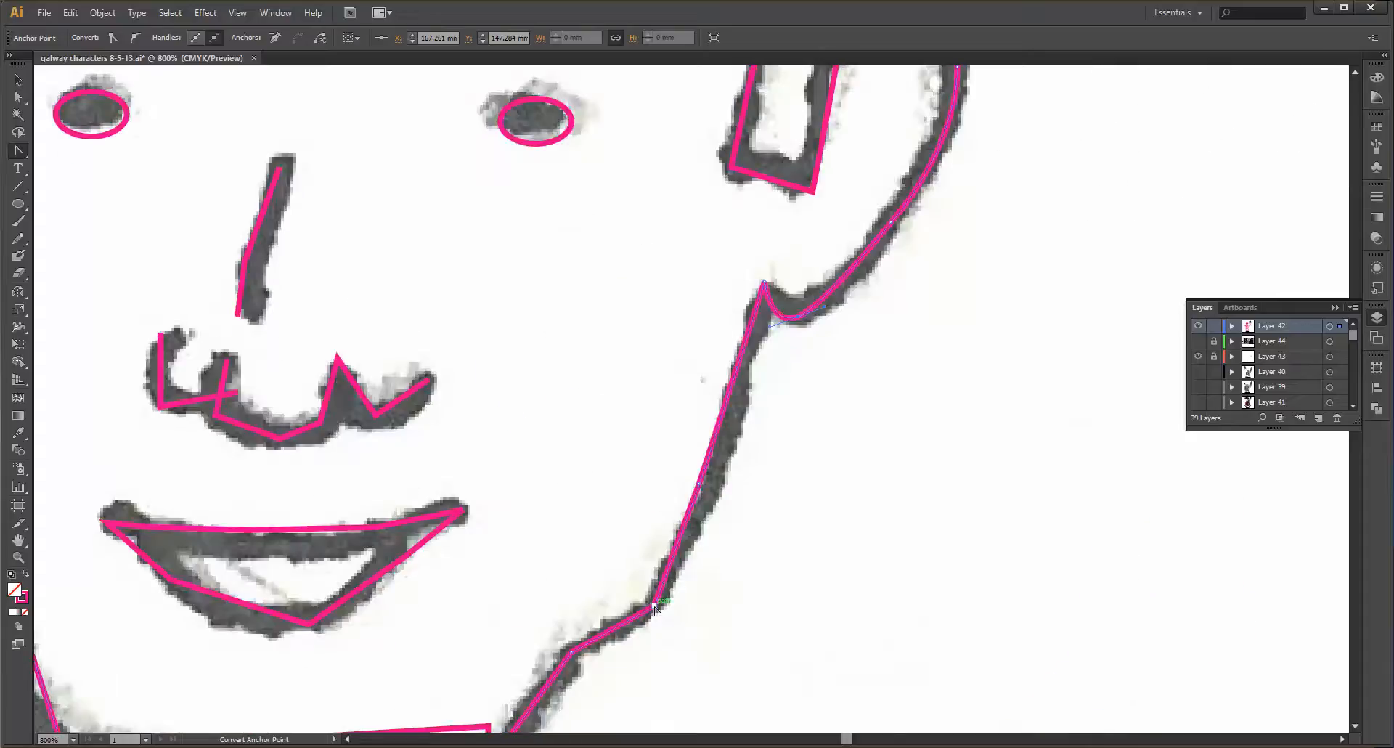
mouse_move(654, 605)
left_mouse_down()
mouse_move(631, 656)
mouse_move(636, 618)
left_mouse_up()
left_click_drag(698, 488, 711, 515)
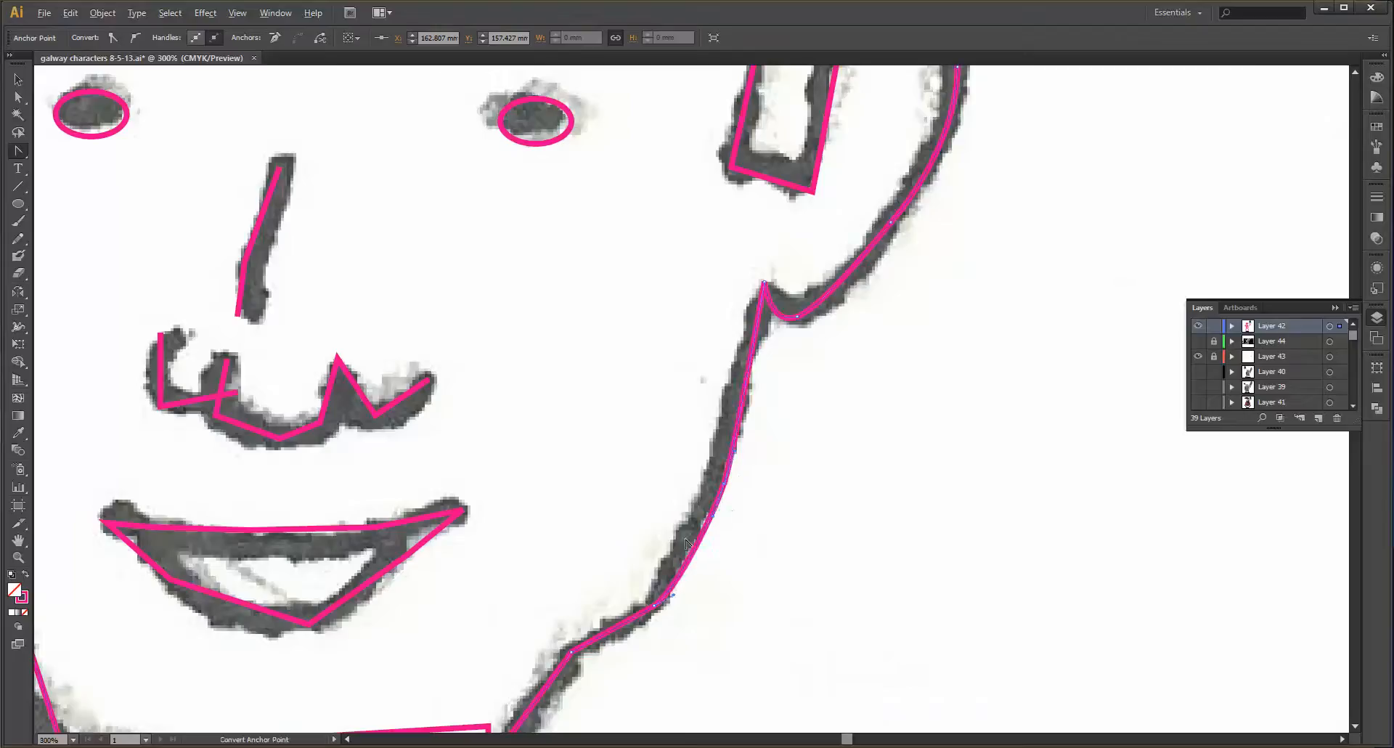
- Round both ends of the chin line, at the right of the neck and at the lower left jaw
scroll(693, 509, "down", 3)
scroll(613, 610, "up", 3)
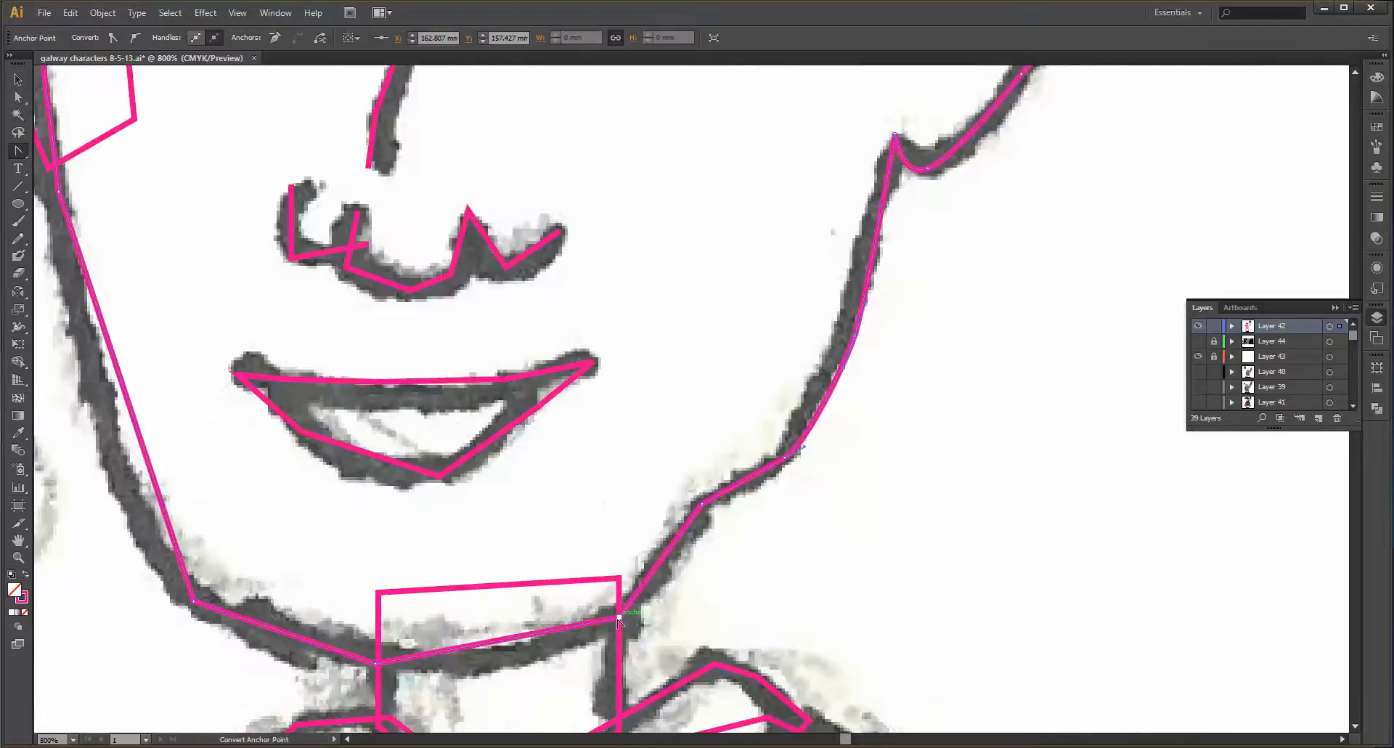
left_click_drag(618, 618, 592, 658)
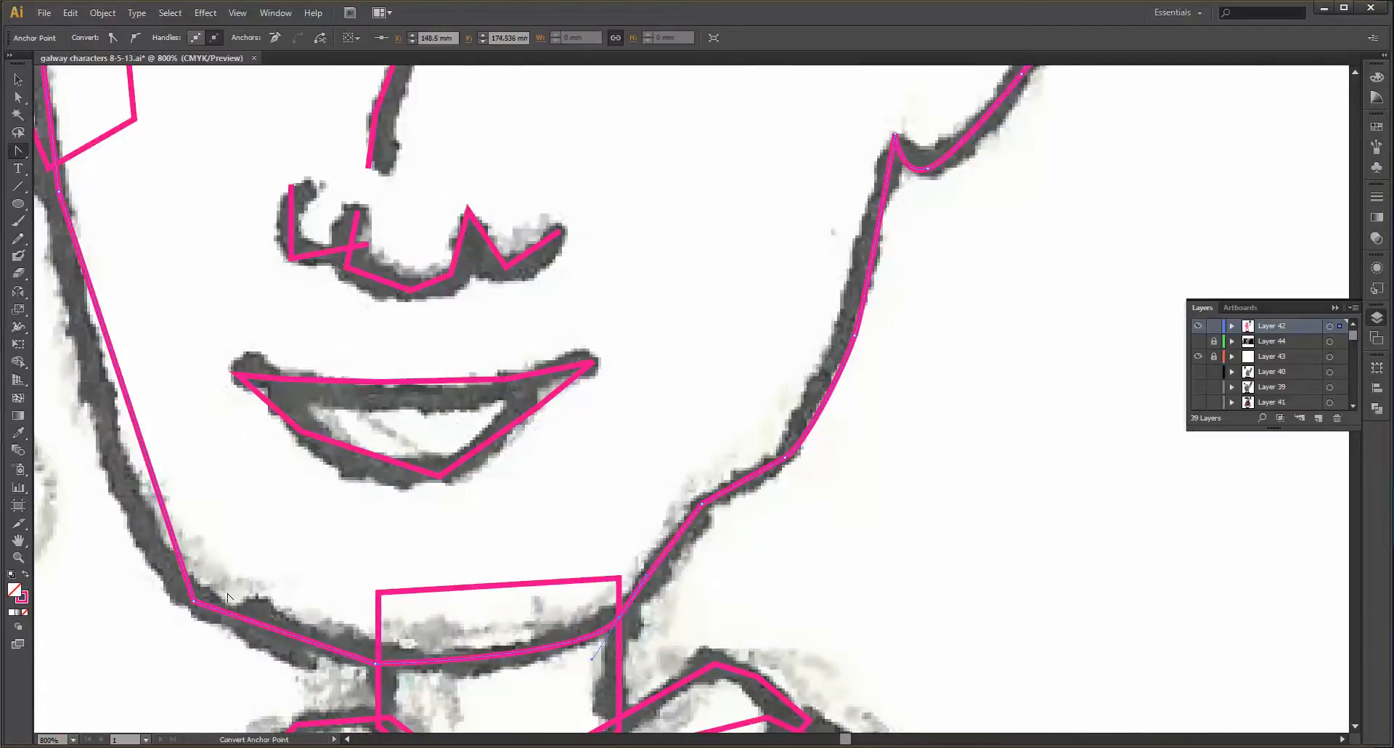
left_click_drag(194, 602, 143, 569)
- Smooth the face outline's anchor just below the left ear so the left side of the face curves
scroll(105, 240, "down", 2)
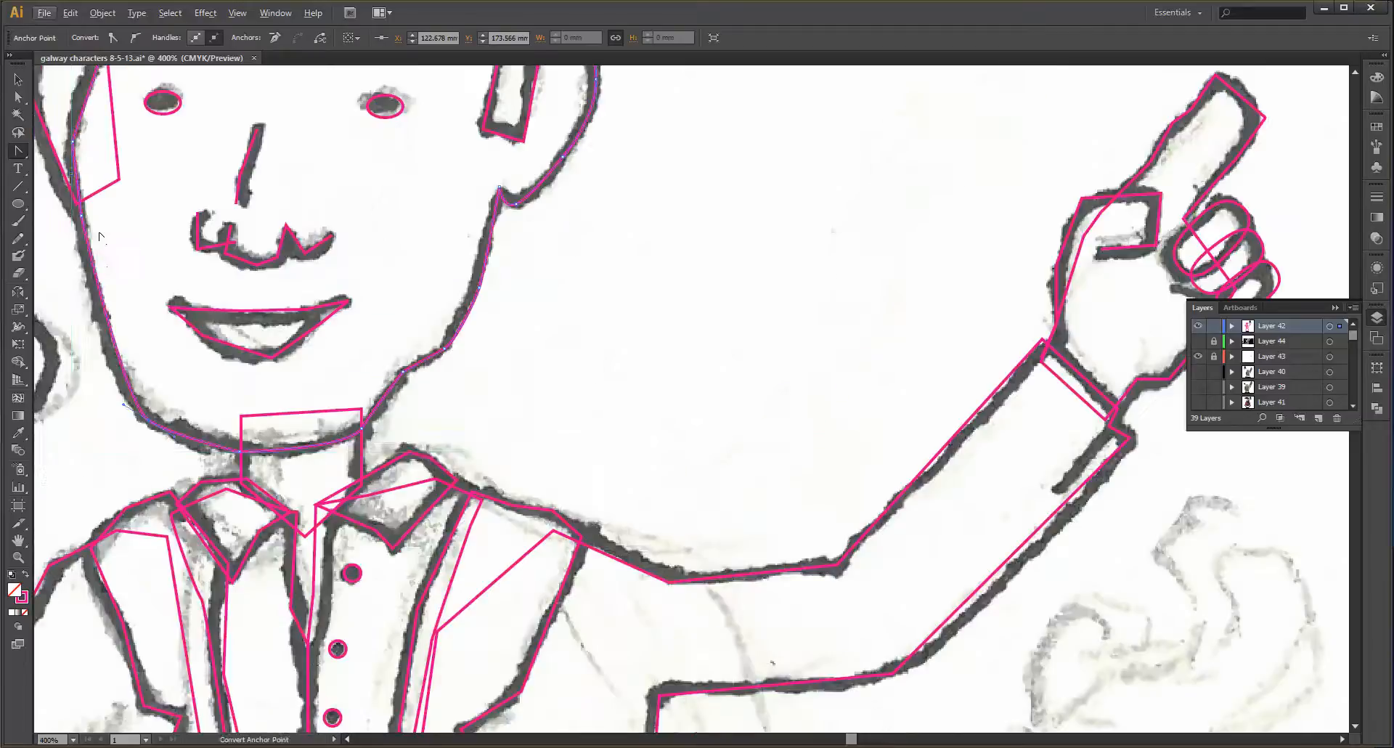
scroll(127, 154, "left", 2)
scroll(126, 153, "up", 5)
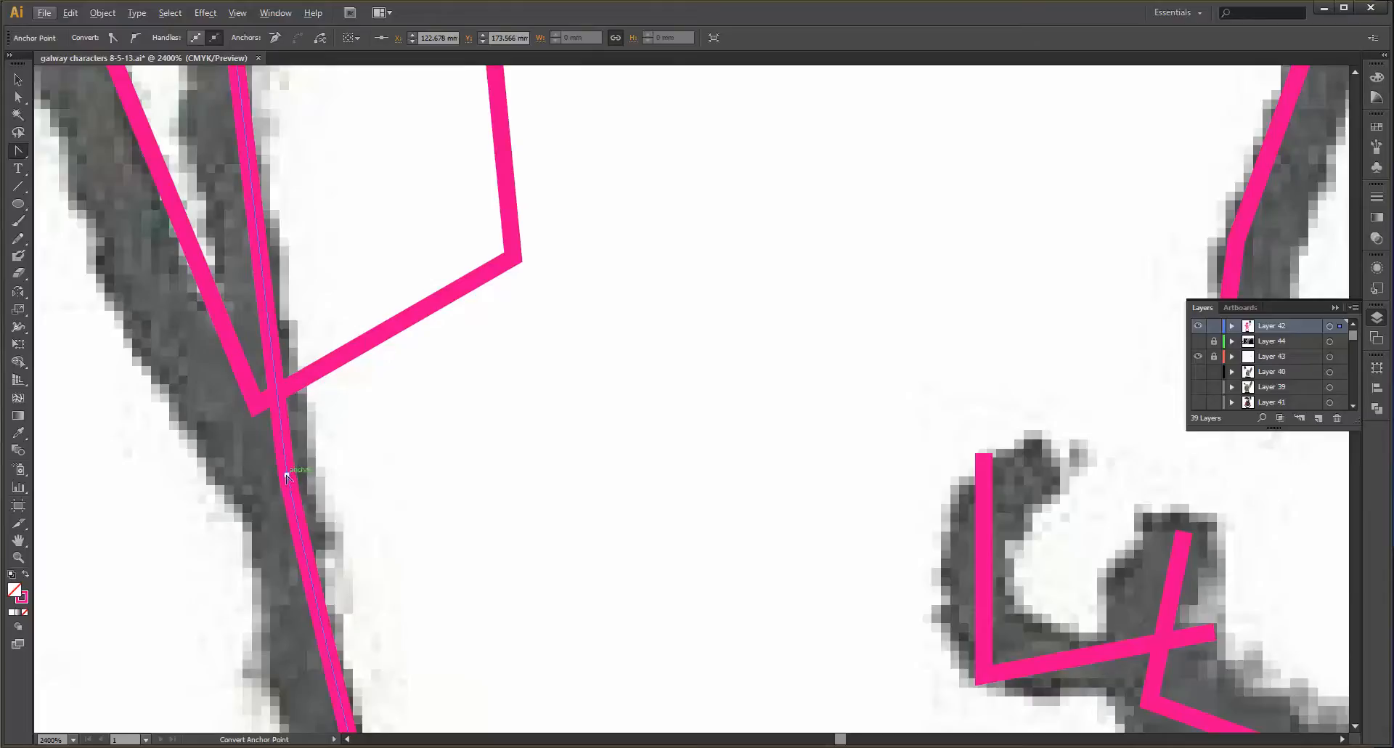
left_click_drag(287, 476, 280, 219)
scroll(275, 355, "down", 4)
scroll(261, 326, "up", 2)
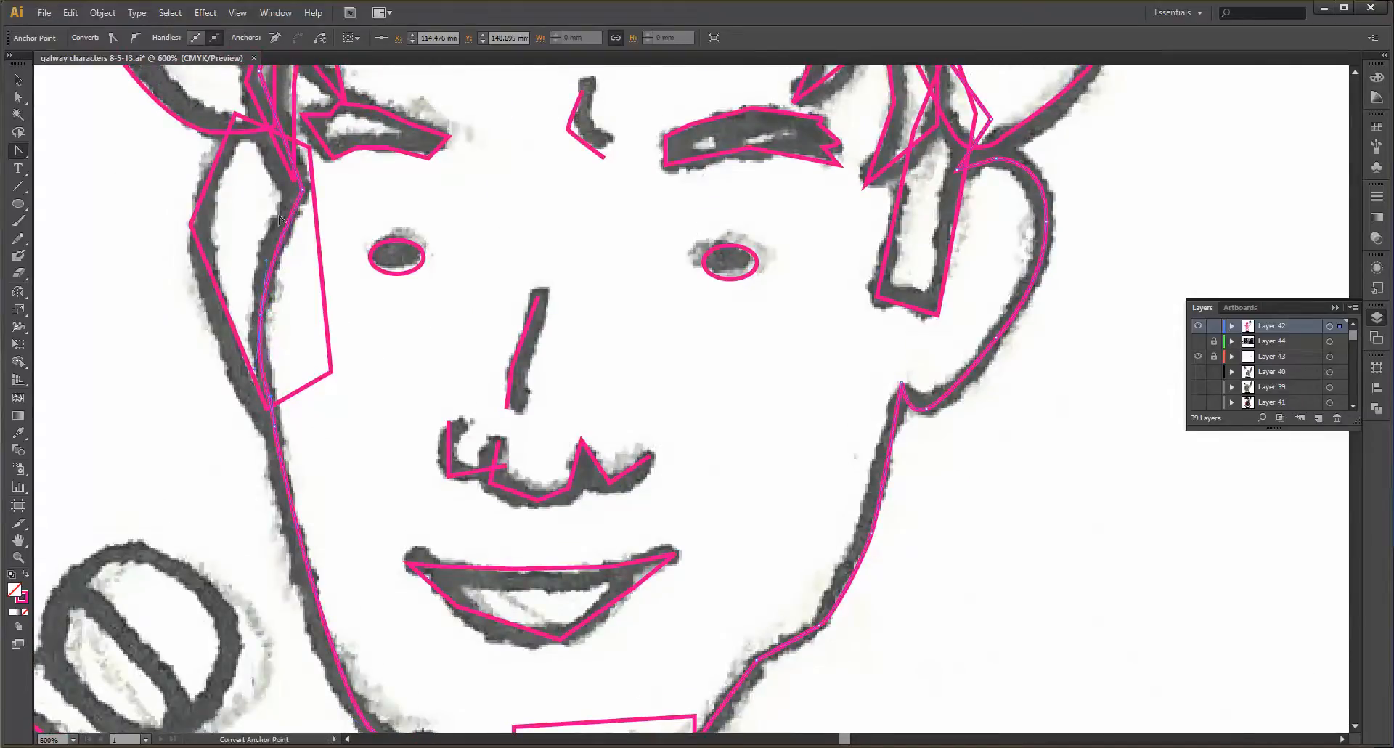
- Curve the face outline's anchor at the left temple, beneath the hat brim
scroll(308, 114, "up", 2)
scroll(309, 114, "down", 4)
scroll(270, 149, "up", 2)
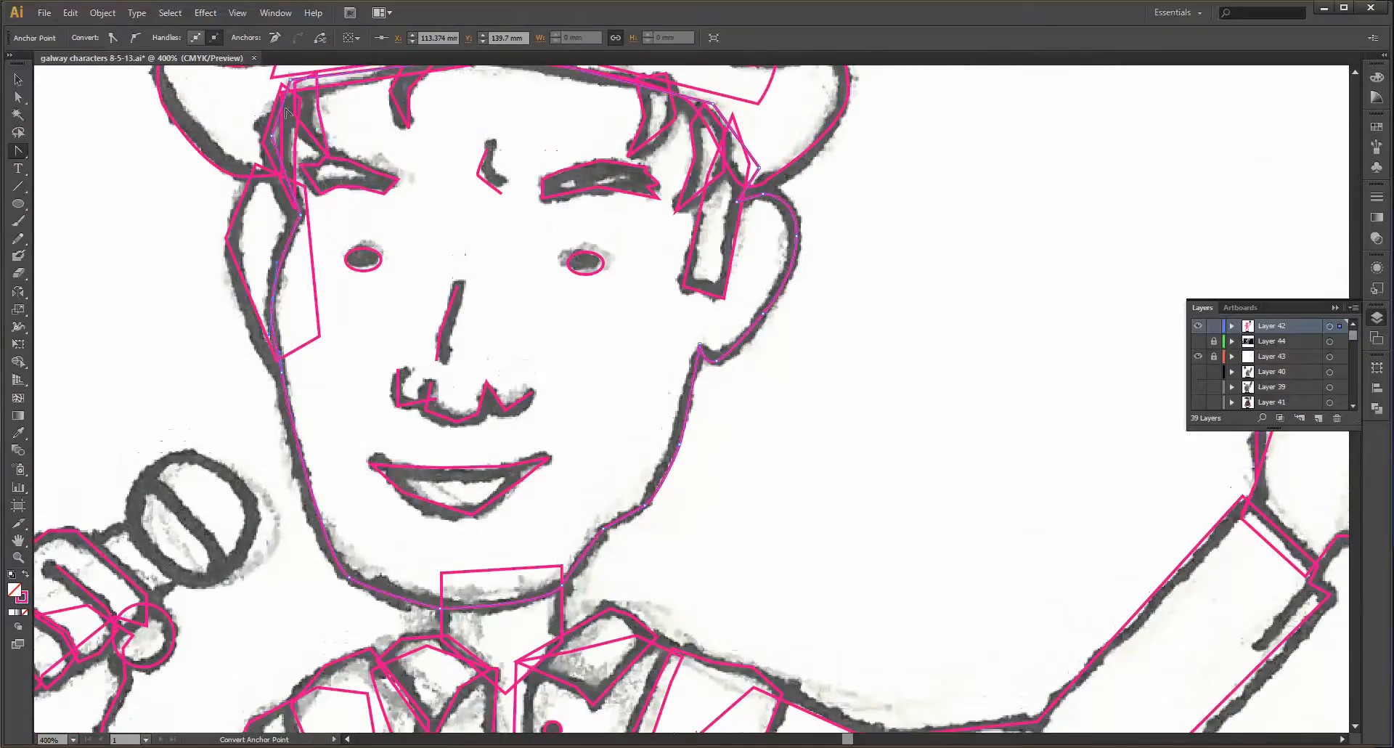
scroll(271, 149, "up", 4)
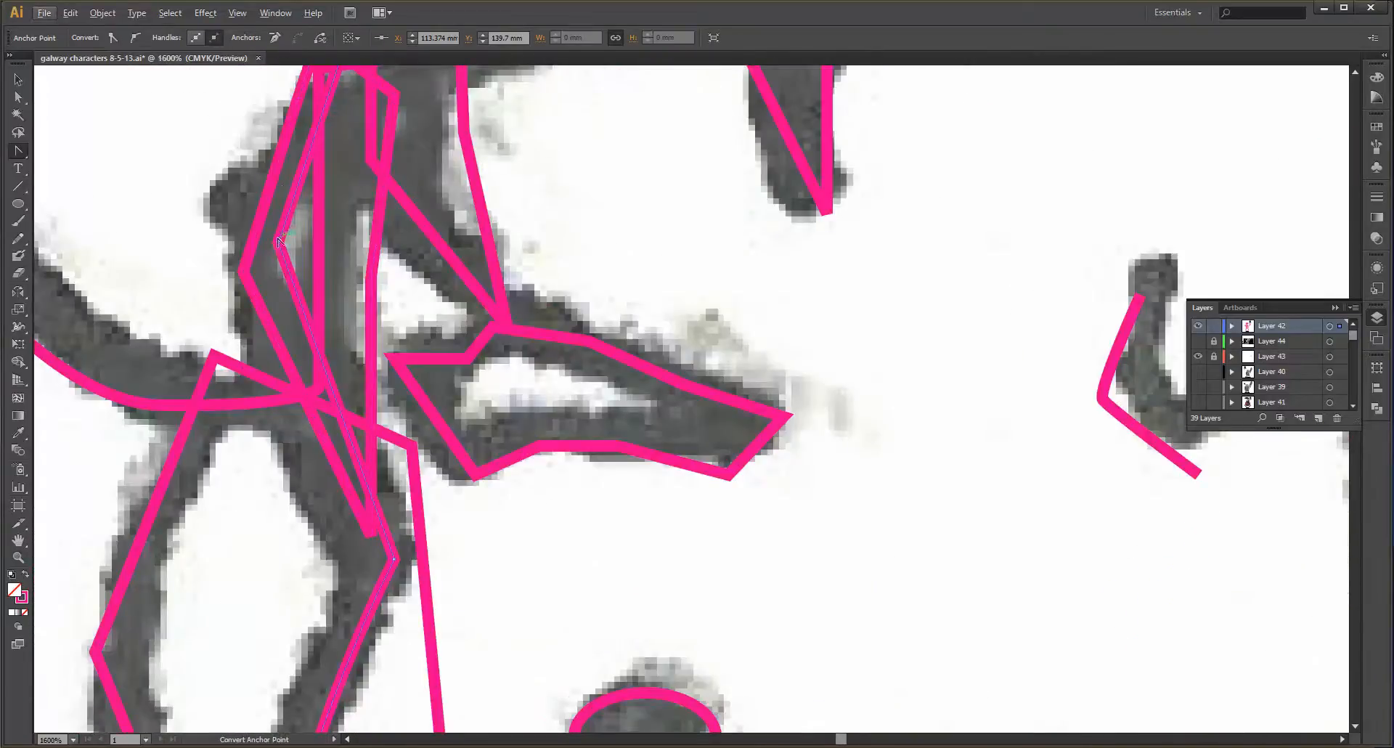
left_click_drag(278, 243, 278, 119)
scroll(282, 218, "down", 3)
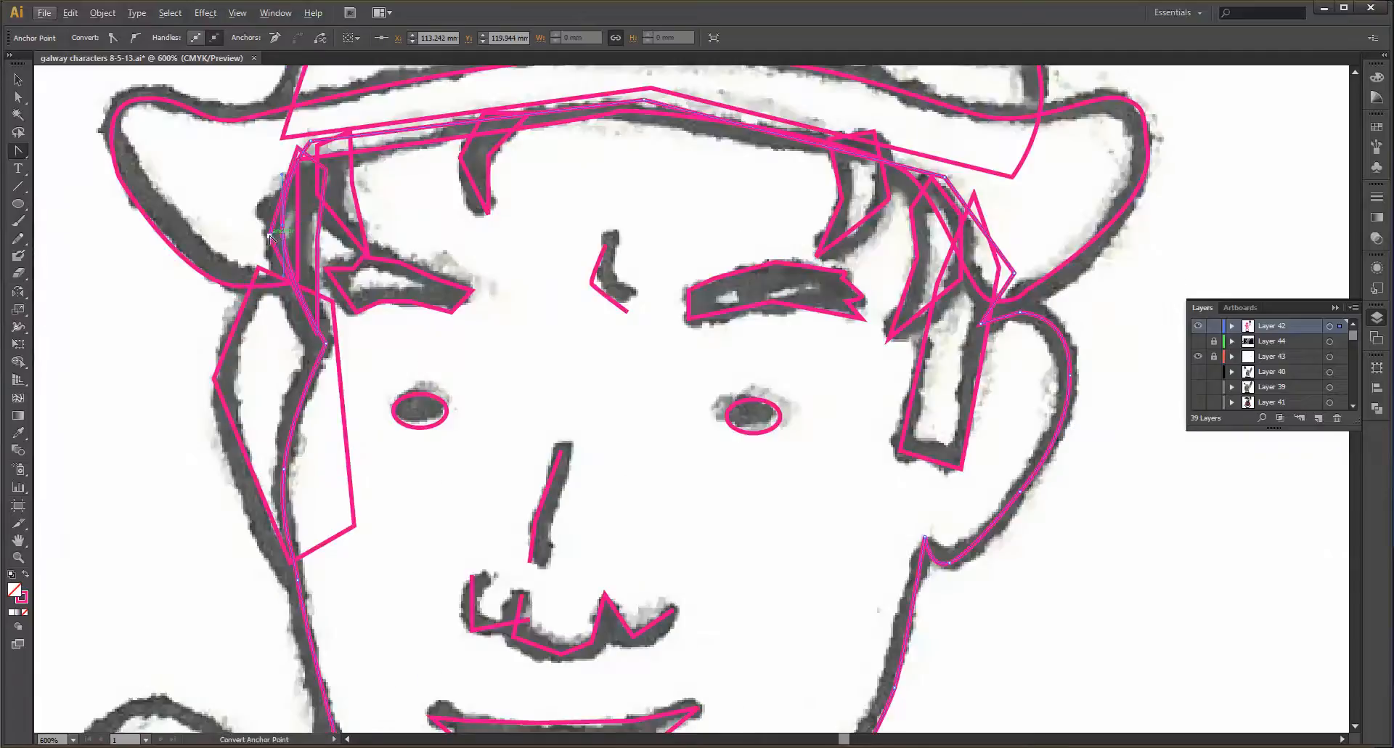
- Round the outer, inner and upper anchors of the hair strand at the left temple
left_click_drag(273, 270, 274, 290)
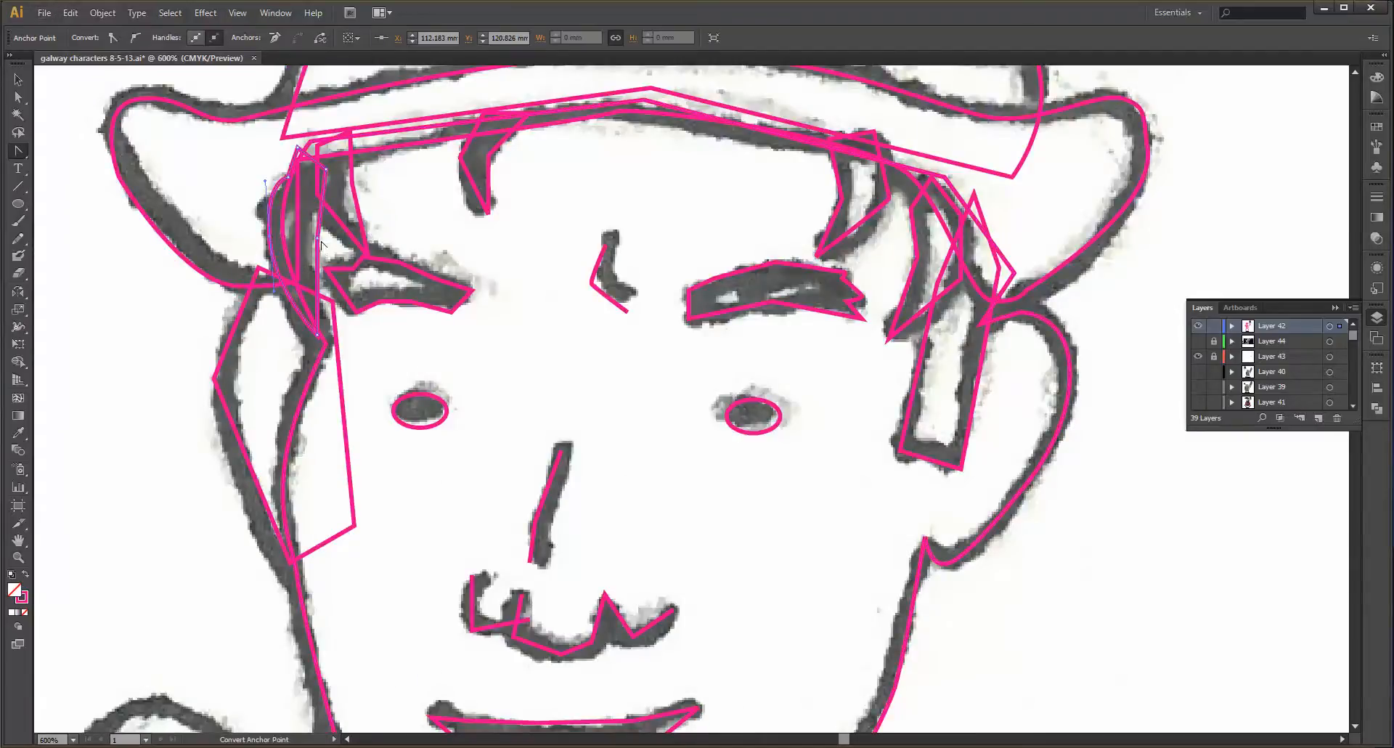
left_click_drag(316, 240, 302, 239)
left_click_drag(300, 150, 278, 177)
- Curve the sides of the small forehead hair lock and the side and top of the lock above the right eyebrow
left_click_drag(461, 157, 462, 122)
left_click_drag(488, 154, 481, 195)
left_click(493, 213)
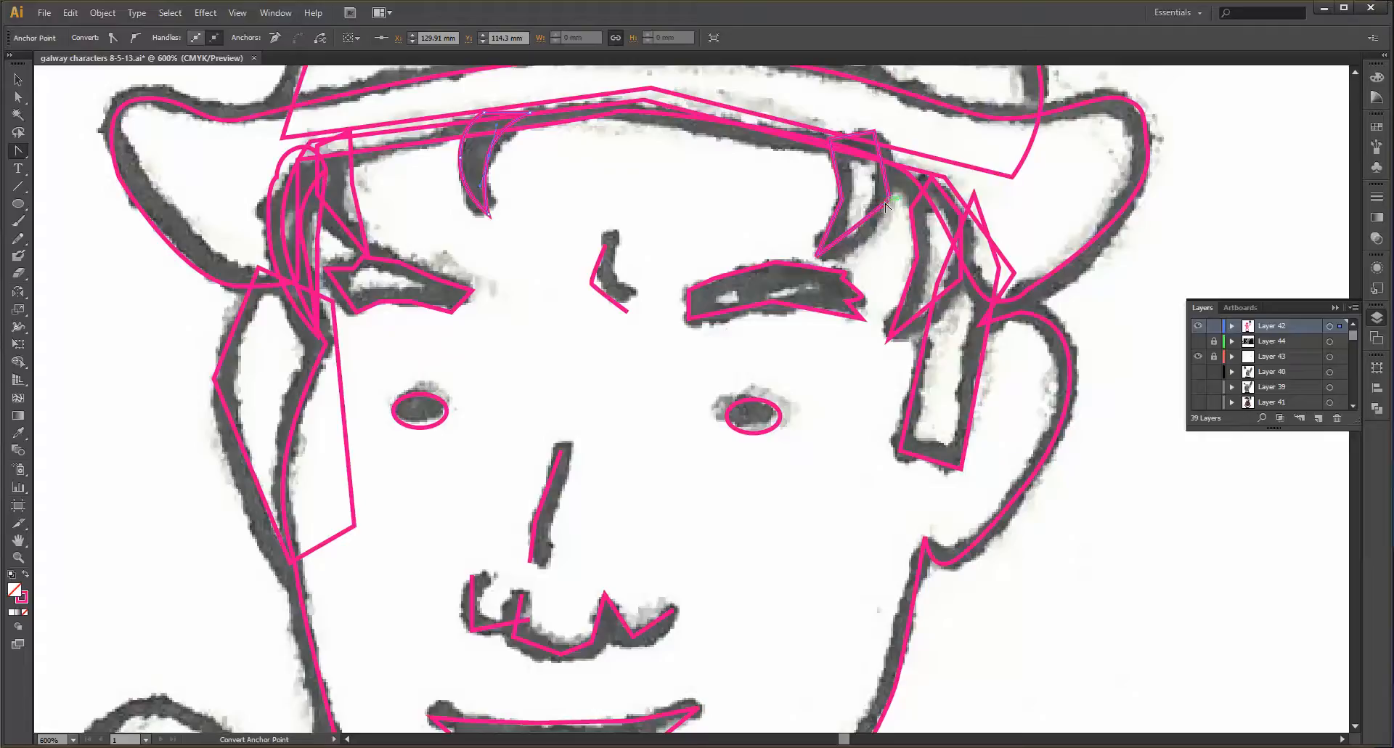
left_click_drag(891, 201, 839, 226)
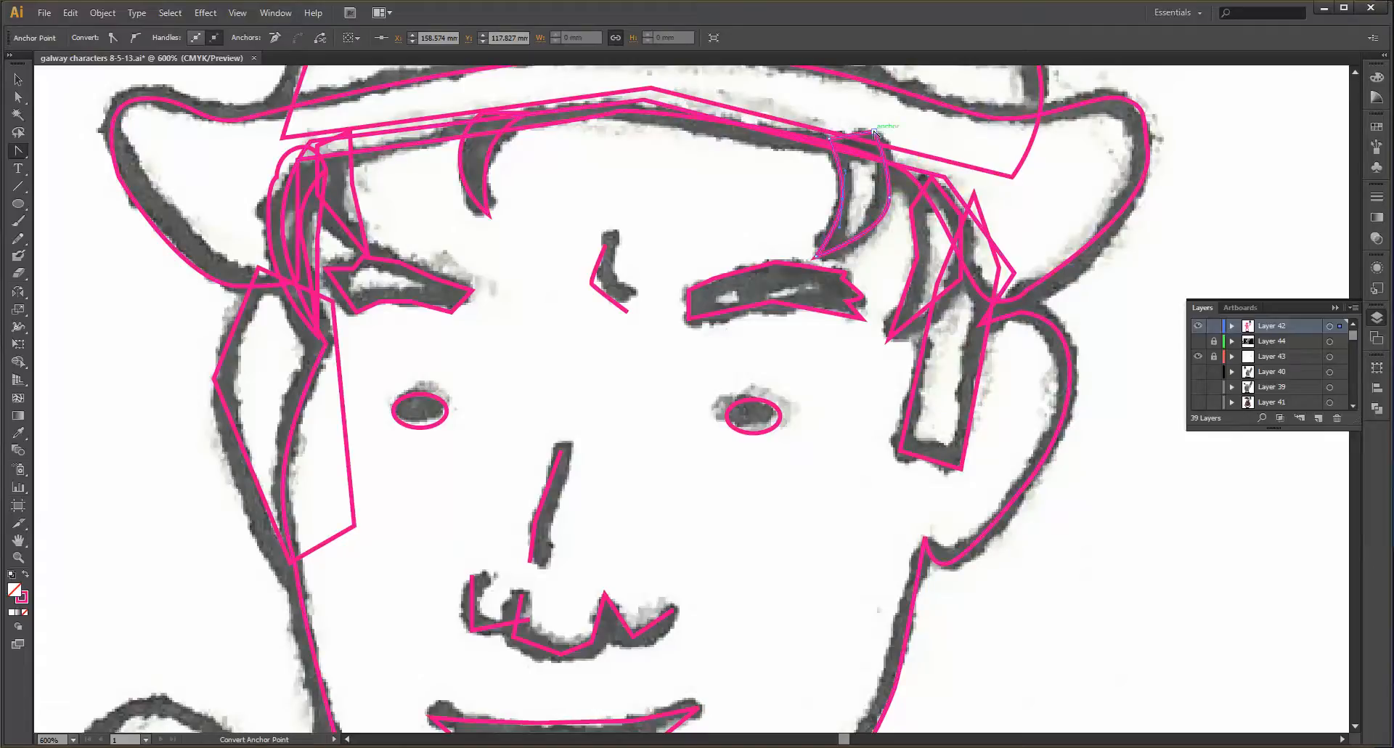
left_click_drag(875, 133, 848, 116)
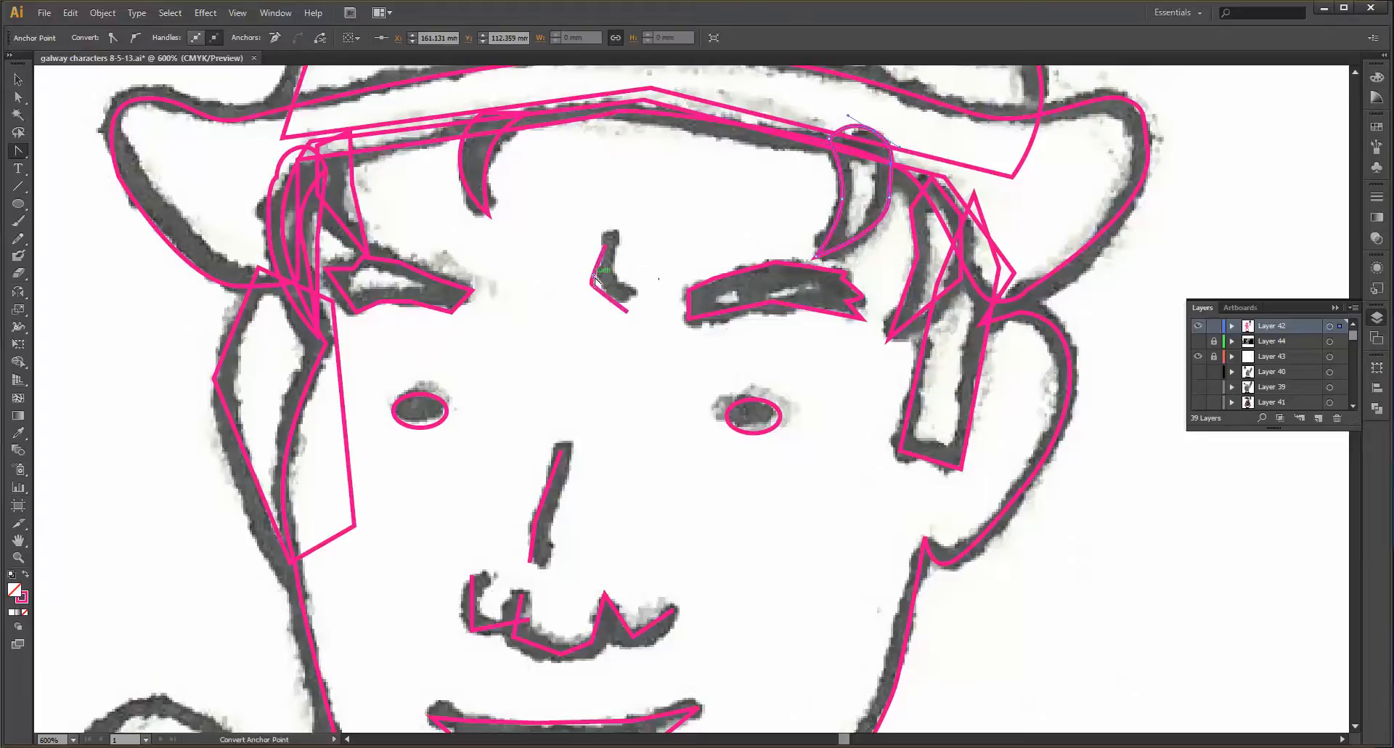
- Curve the frown line between the eyebrows and the outer edge of the left ear
left_click_drag(594, 280, 592, 312)
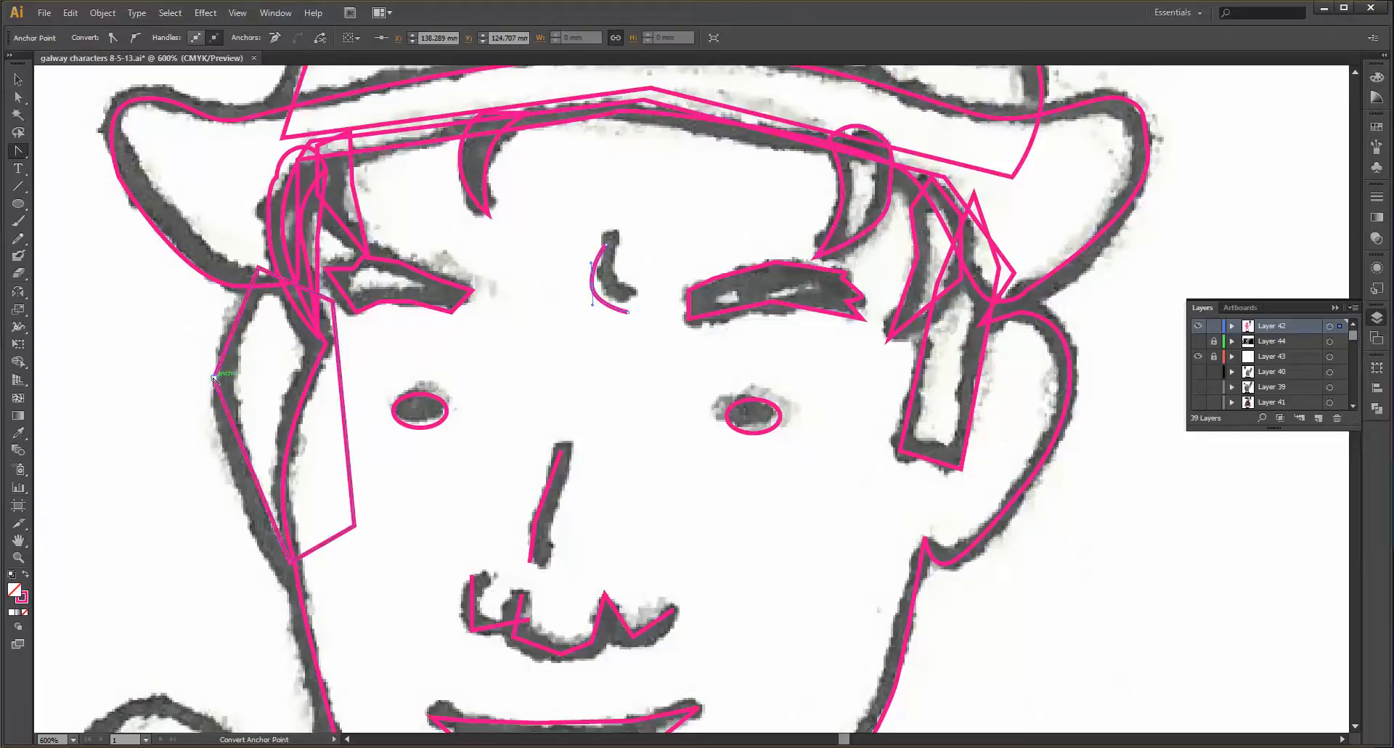
left_click_drag(215, 378, 214, 488)
- Curve the underside of the nose tip and the right nostril line to follow the sketch
scroll(630, 636, "down", 4)
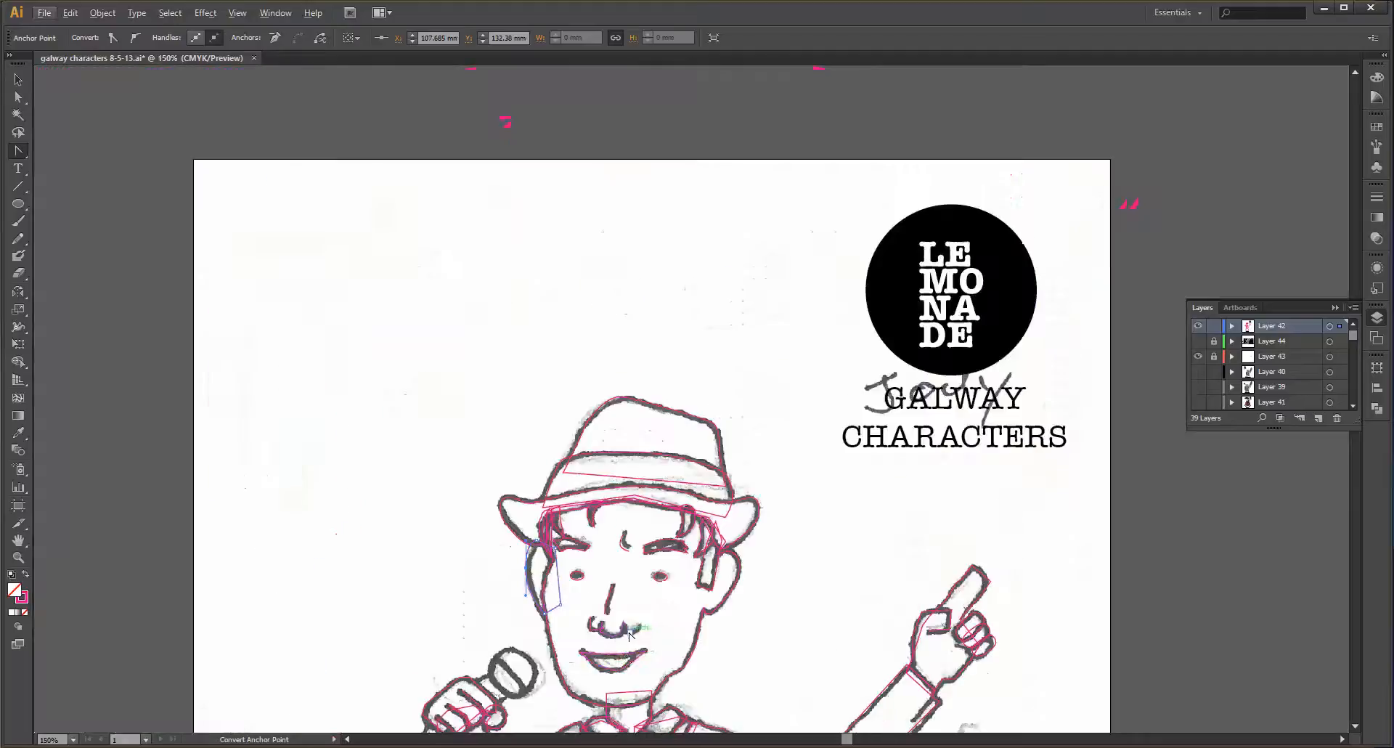
scroll(626, 638, "down", 2)
scroll(615, 639, "up", 4)
scroll(601, 443, "up", 1)
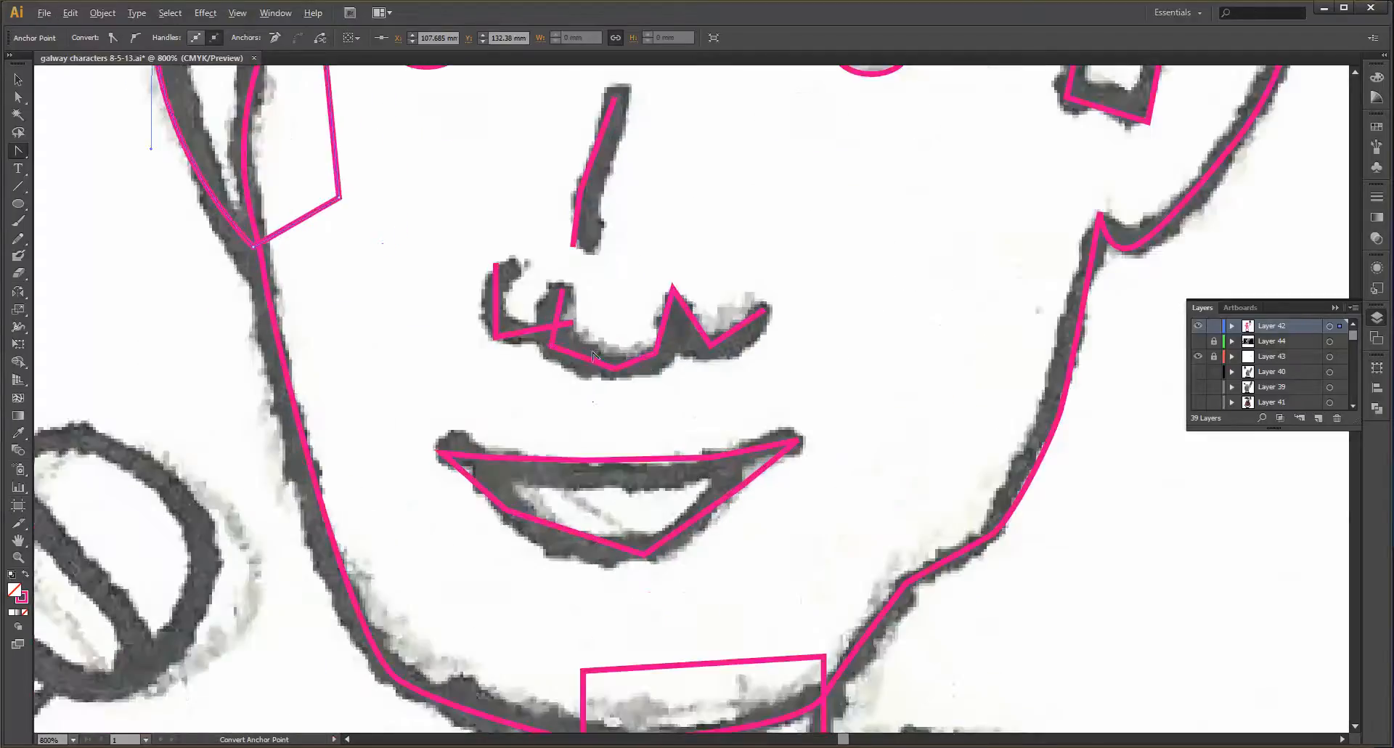
mouse_move(614, 369)
left_mouse_down()
mouse_move(523, 365)
mouse_move(565, 369)
left_mouse_up()
left_click(654, 355)
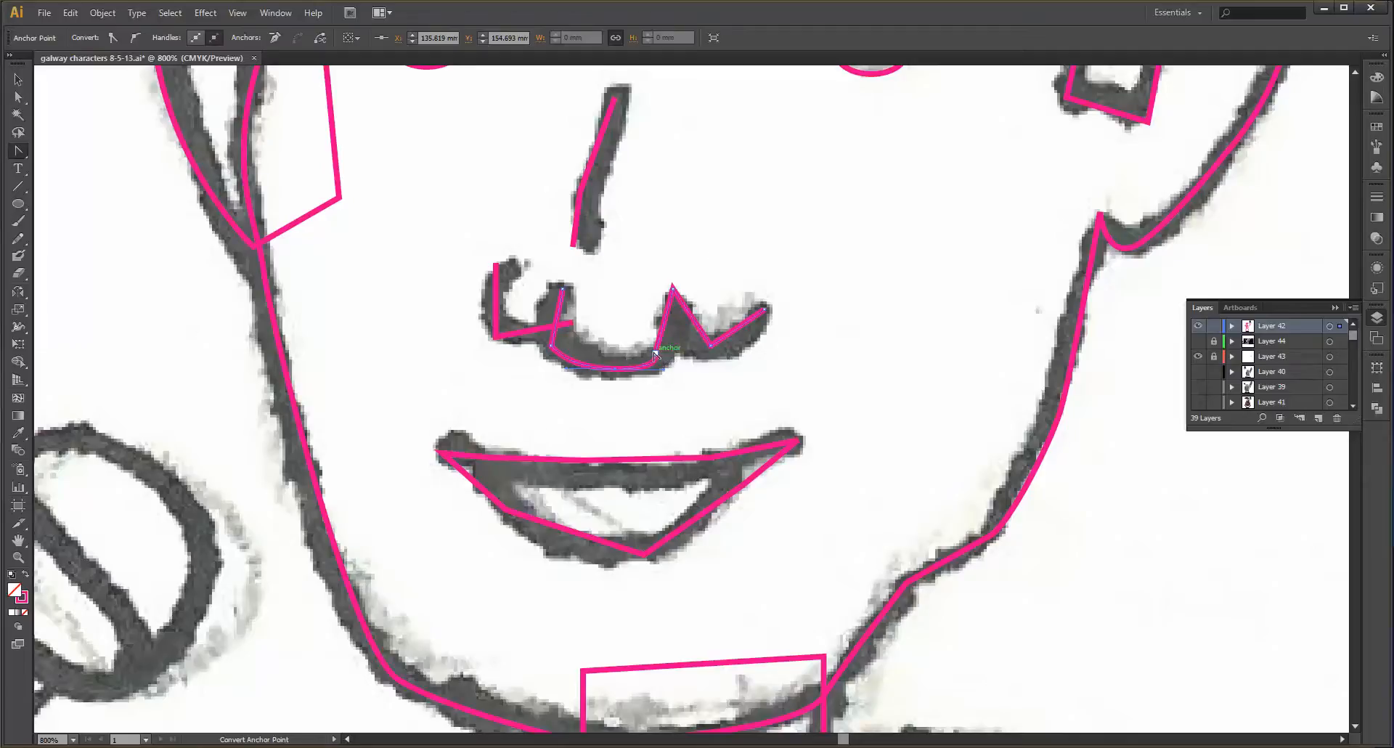
mouse_move(655, 353)
left_mouse_down()
mouse_move(727, 346)
mouse_move(665, 332)
mouse_move(670, 355)
left_mouse_up()
- Cut the nose path with Scissors at the peak beside the right nostril and remove the segment joining it to the nose tip
key("c")
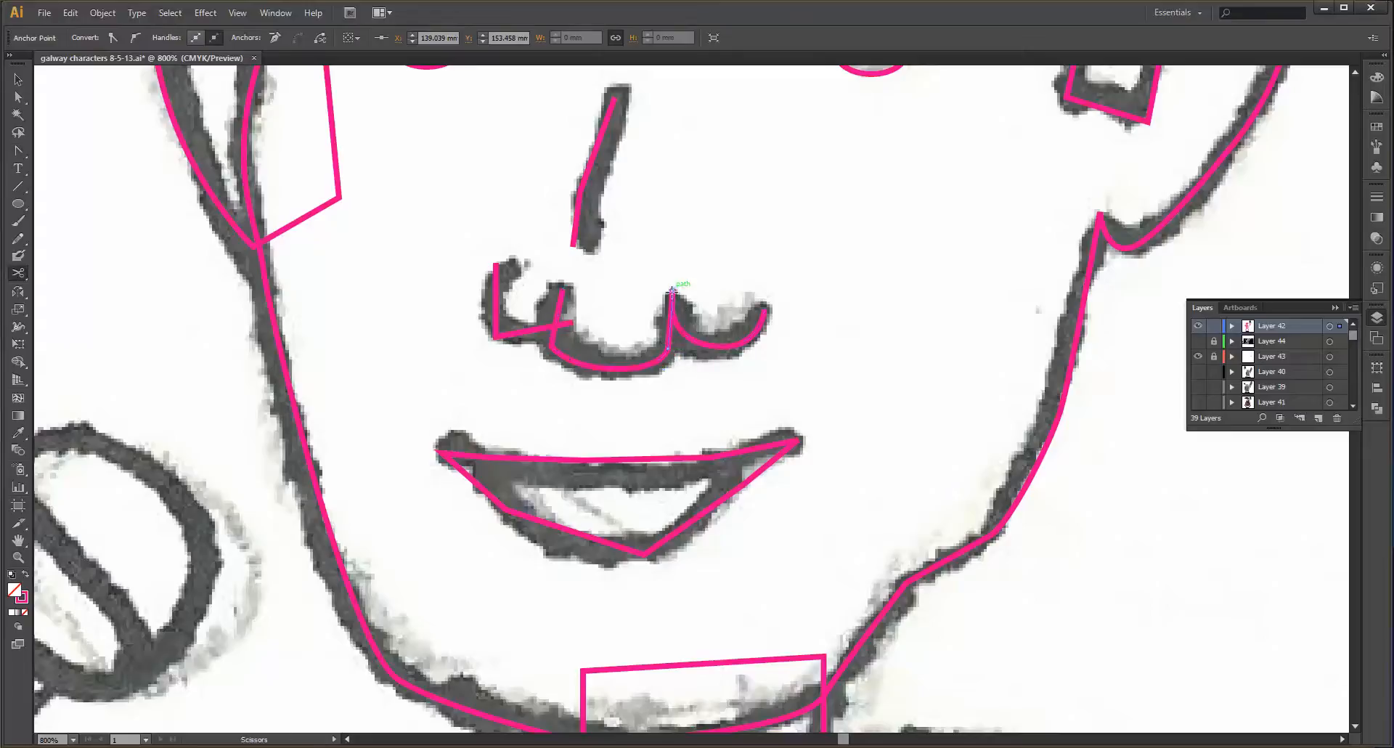
left_click(673, 292)
left_click(719, 353)
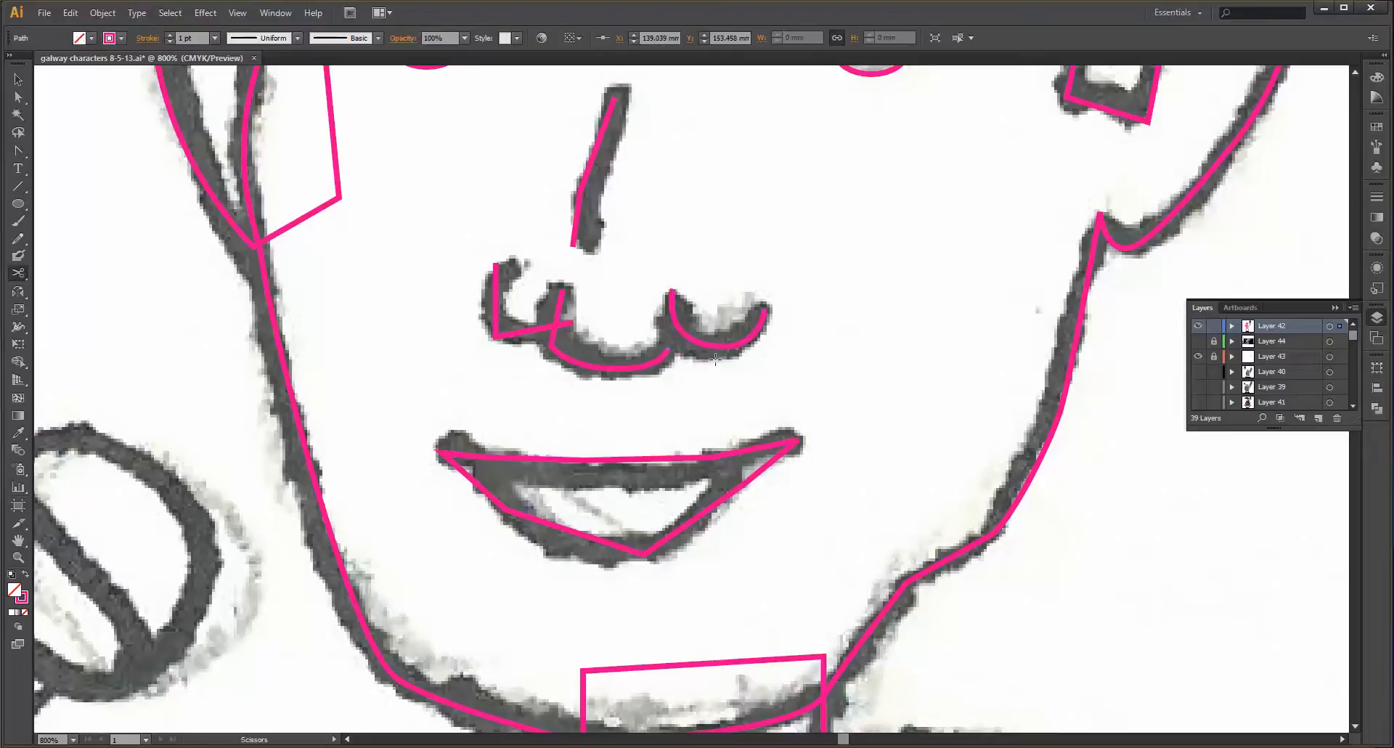
- Try to curve the lower left corner of the nose tip path
key("a")
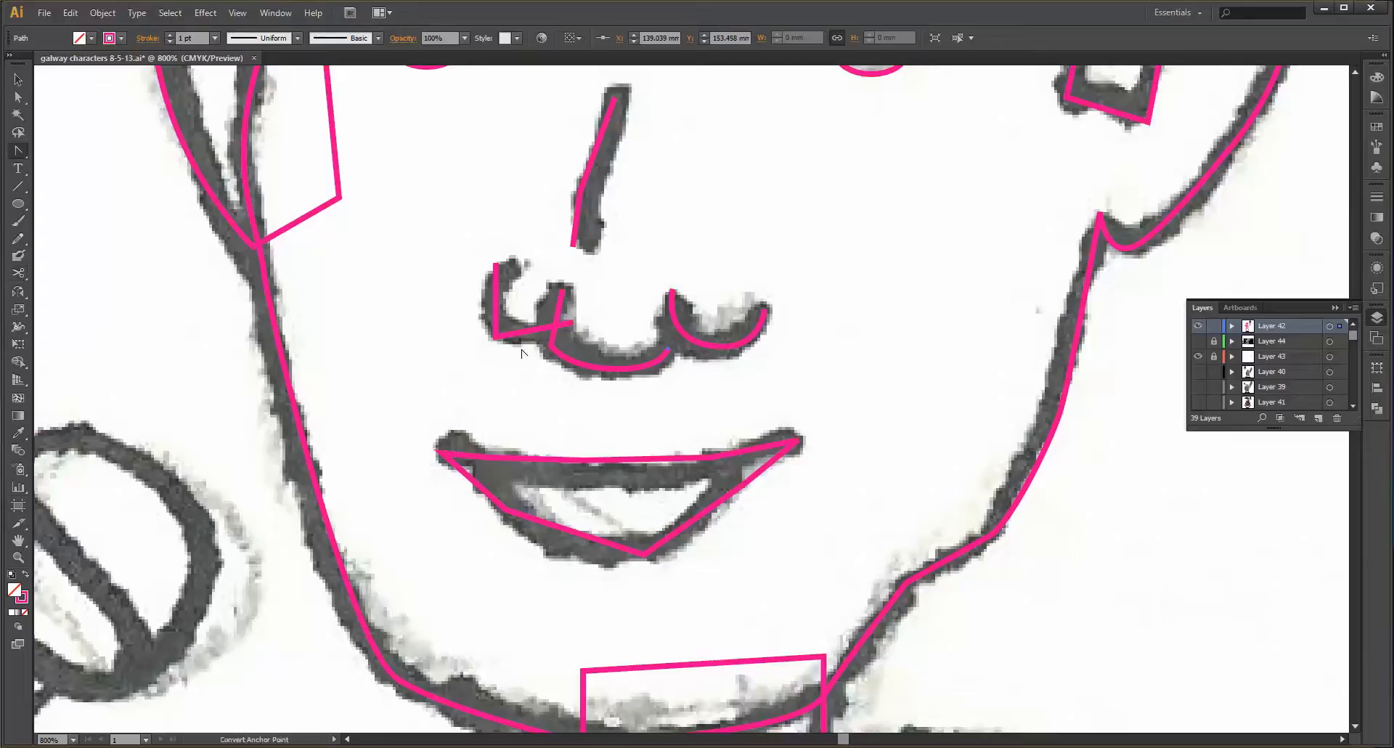
left_click(560, 358)
left_click_drag(559, 356, 532, 320)
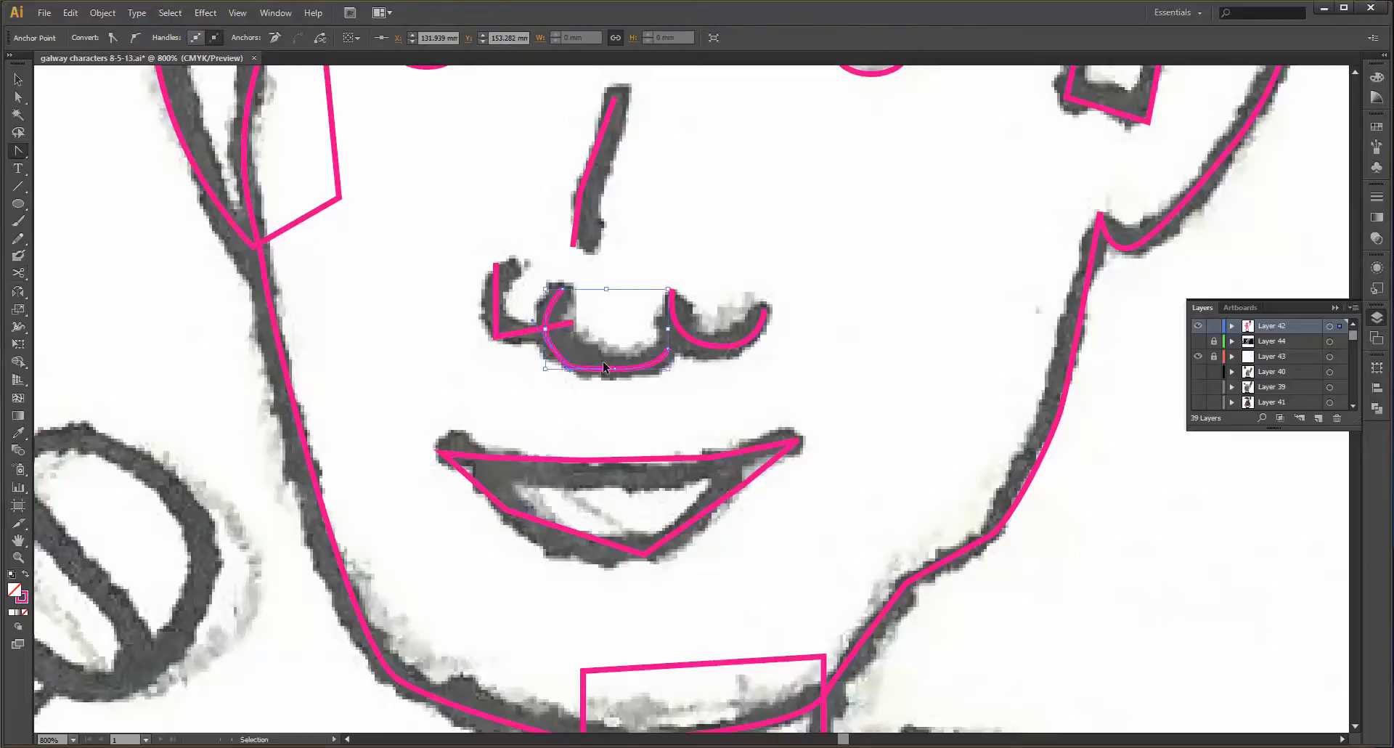
key("ctrl+z")
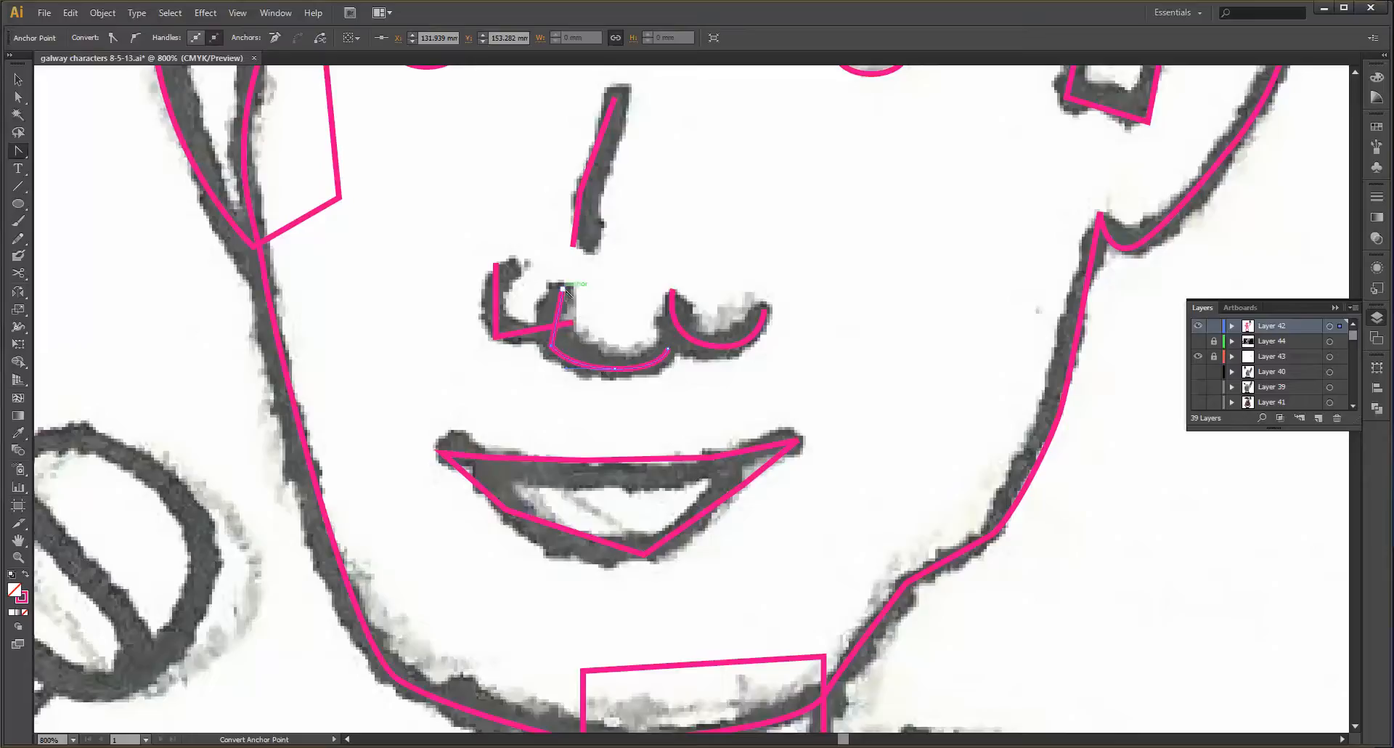
- Curve the left side of the nose tip, the left nostril and the middle of the nose bridge line
left_click_drag(562, 288, 590, 254)
left_click_drag(494, 335, 524, 363)
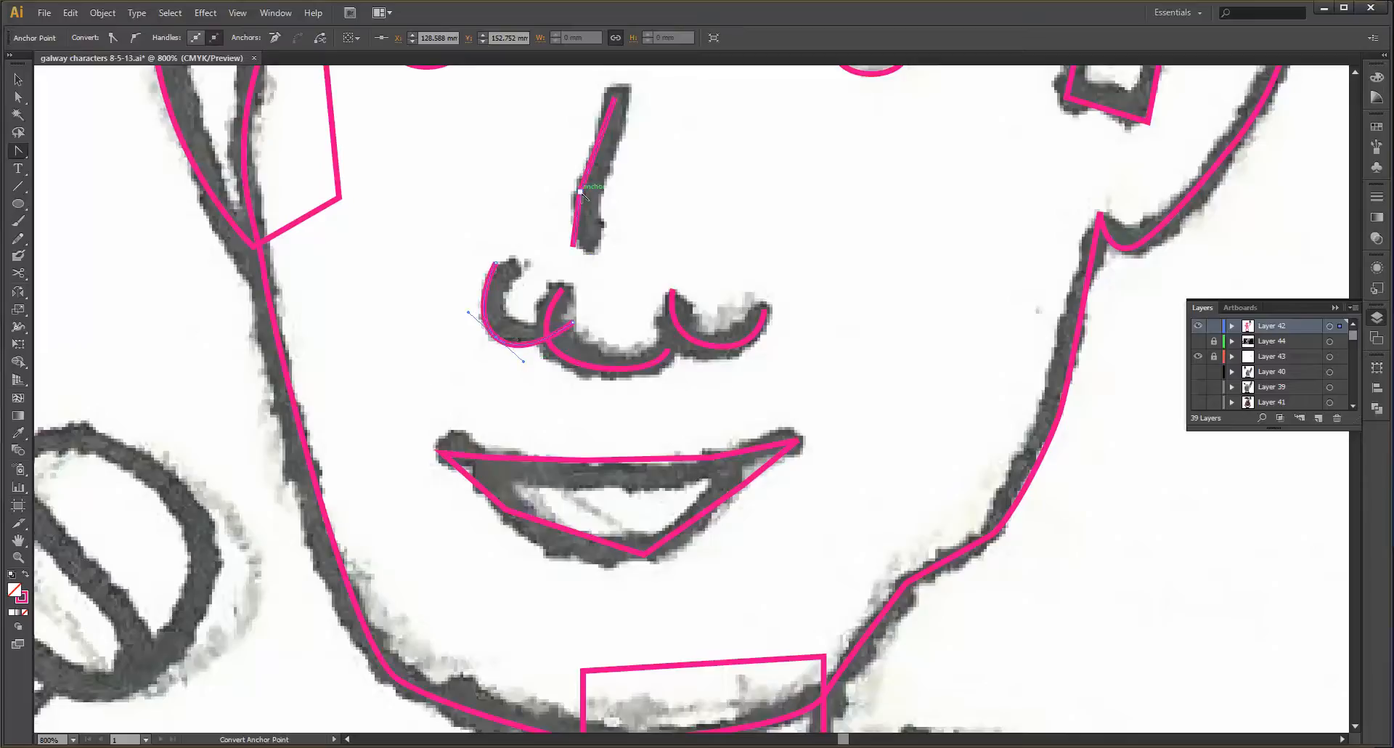
mouse_move(582, 195)
left_mouse_down()
mouse_move(567, 238)
mouse_move(592, 183)
mouse_move(588, 195)
mouse_move(605, 193)
left_mouse_up()
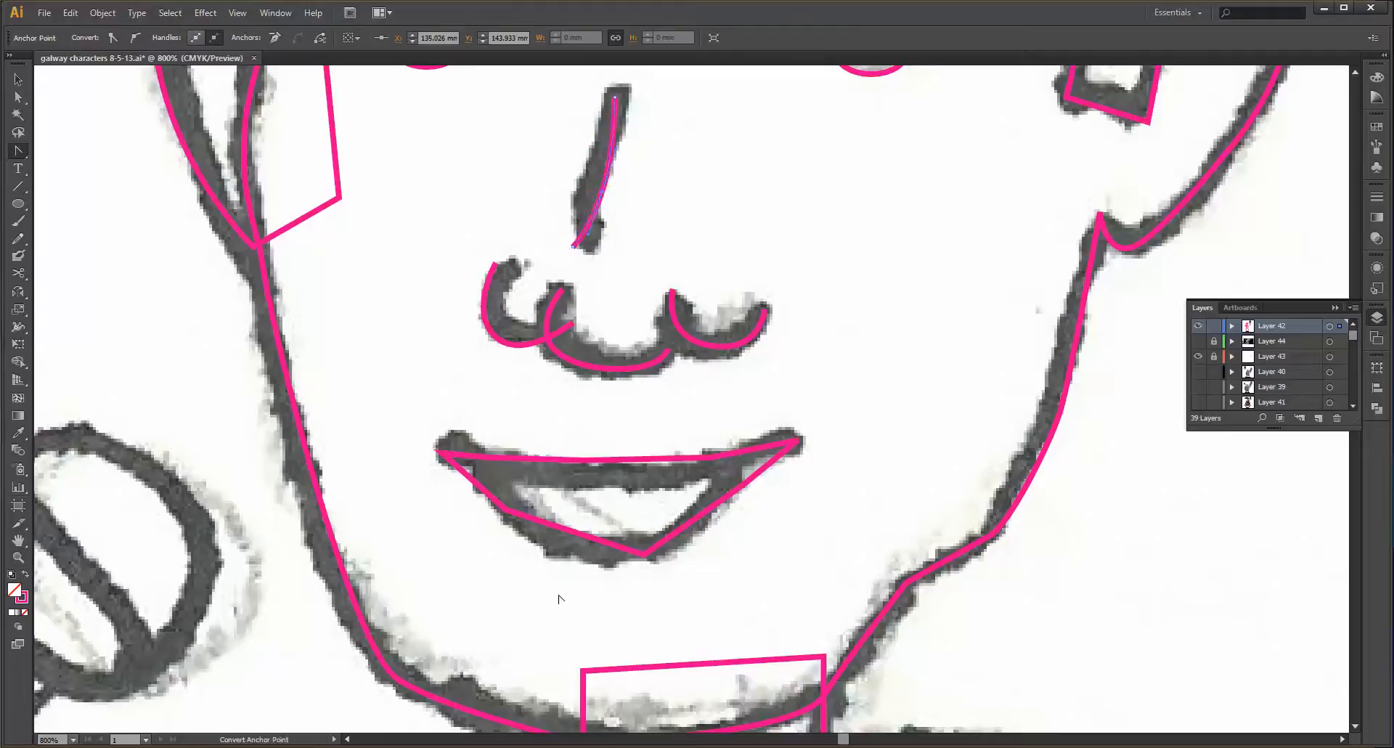
- Curve the mouth outline along the lower lip and the upper edge, and round both mouth corners to follow the sketch
left_click_drag(644, 554, 723, 545)
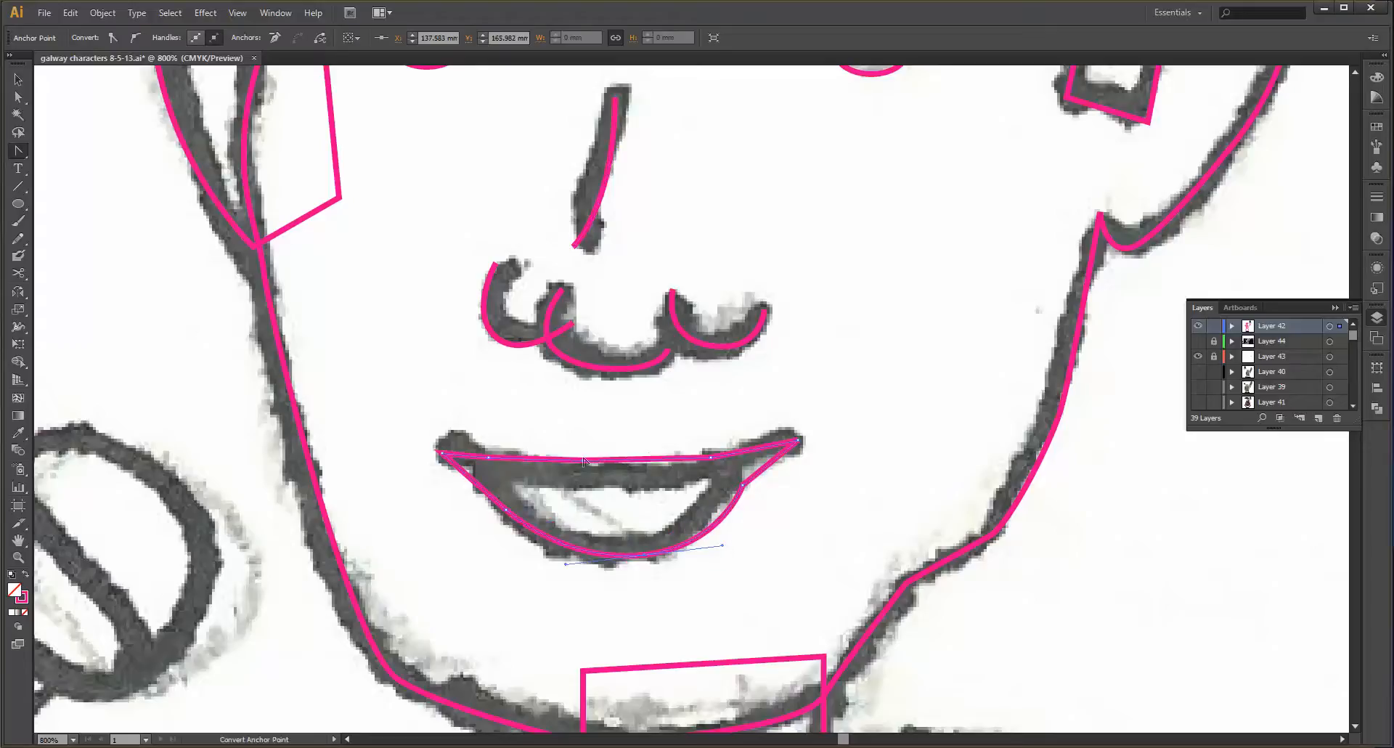
left_click_drag(584, 463, 554, 471)
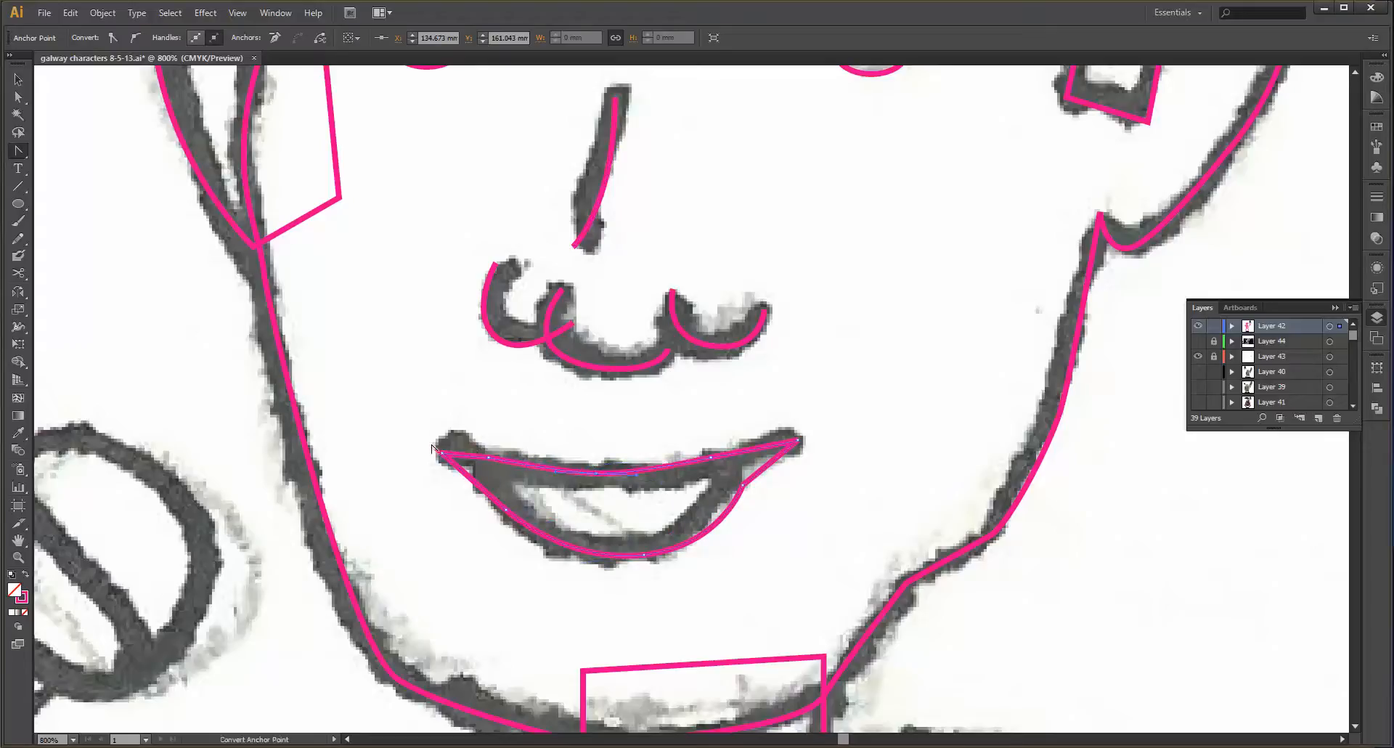
left_click_drag(442, 453, 442, 469)
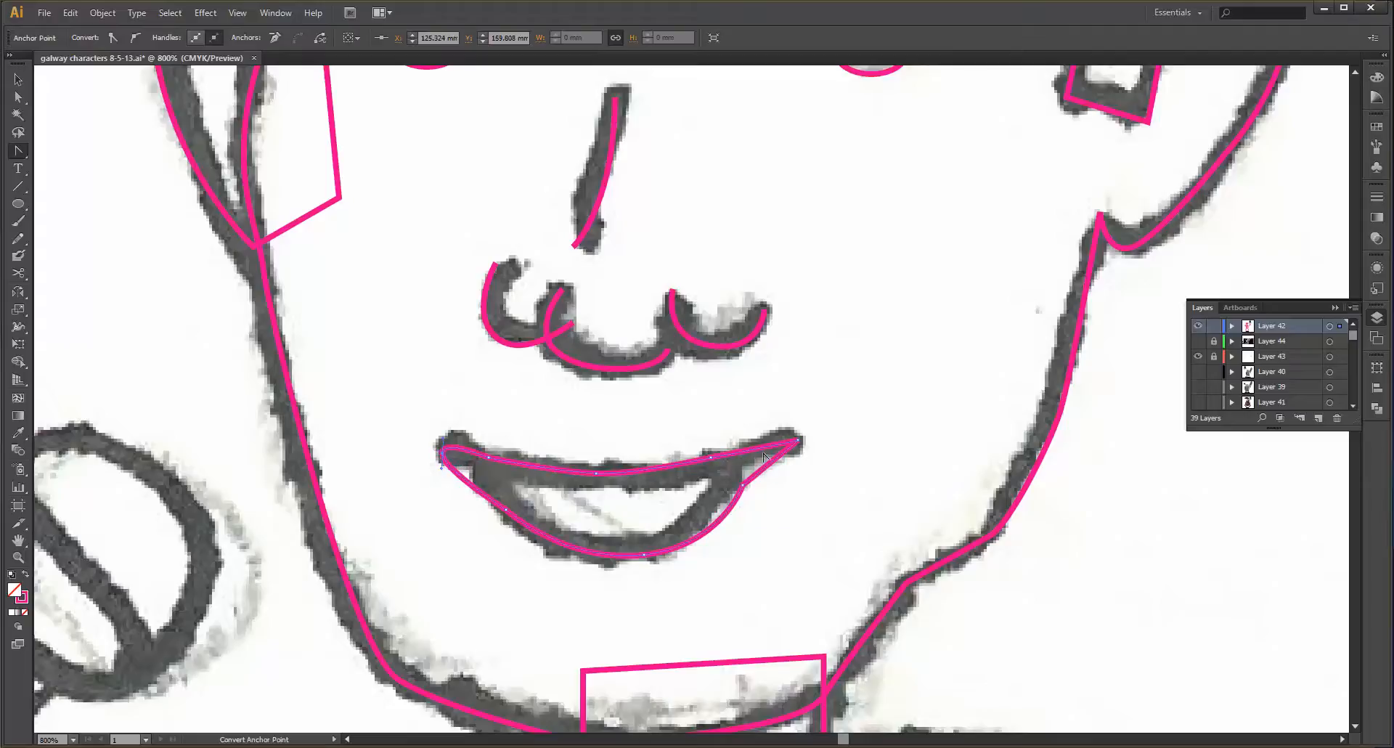
left_click_drag(799, 441, 792, 425)
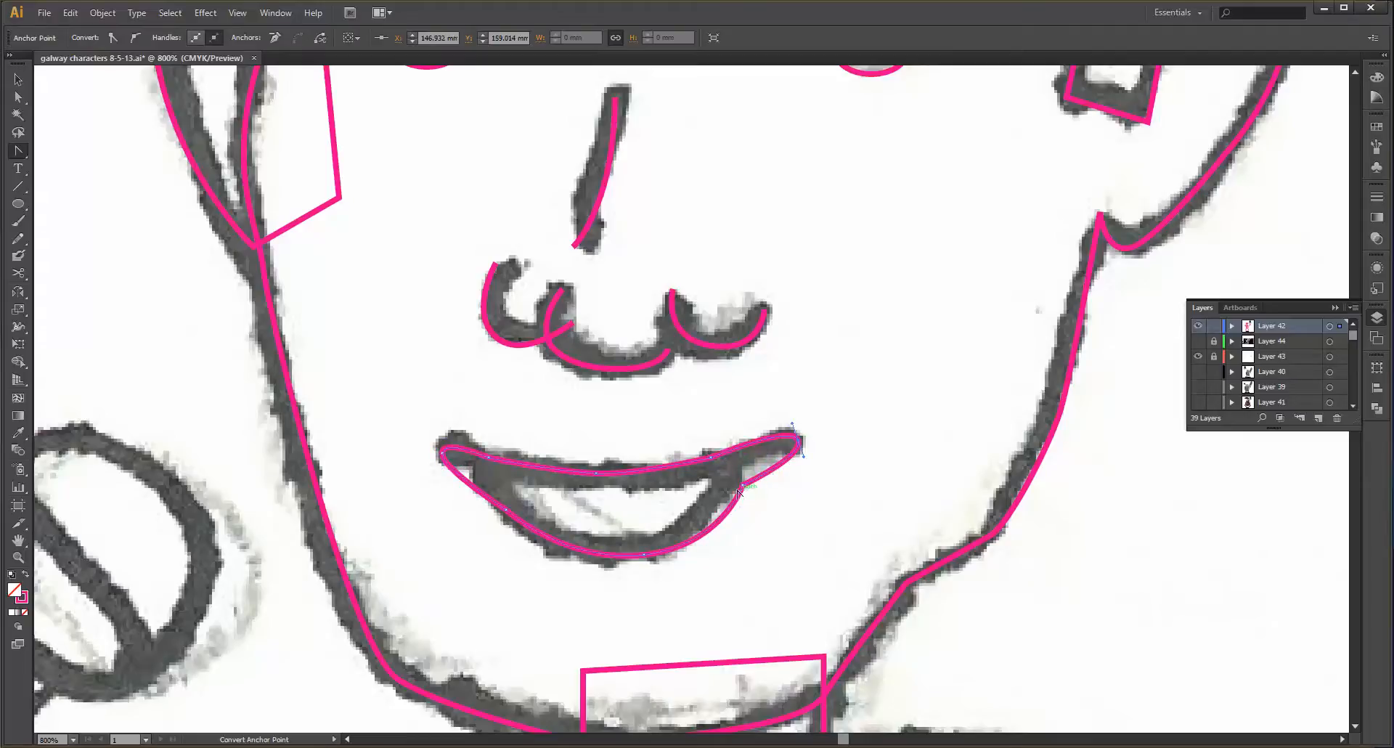
- Curve the top peak and the lower edge of the right shirt collar flap to match the sketch
scroll(734, 491, "down", 3)
scroll(735, 491, "down", 1)
scroll(735, 491, "up", 1)
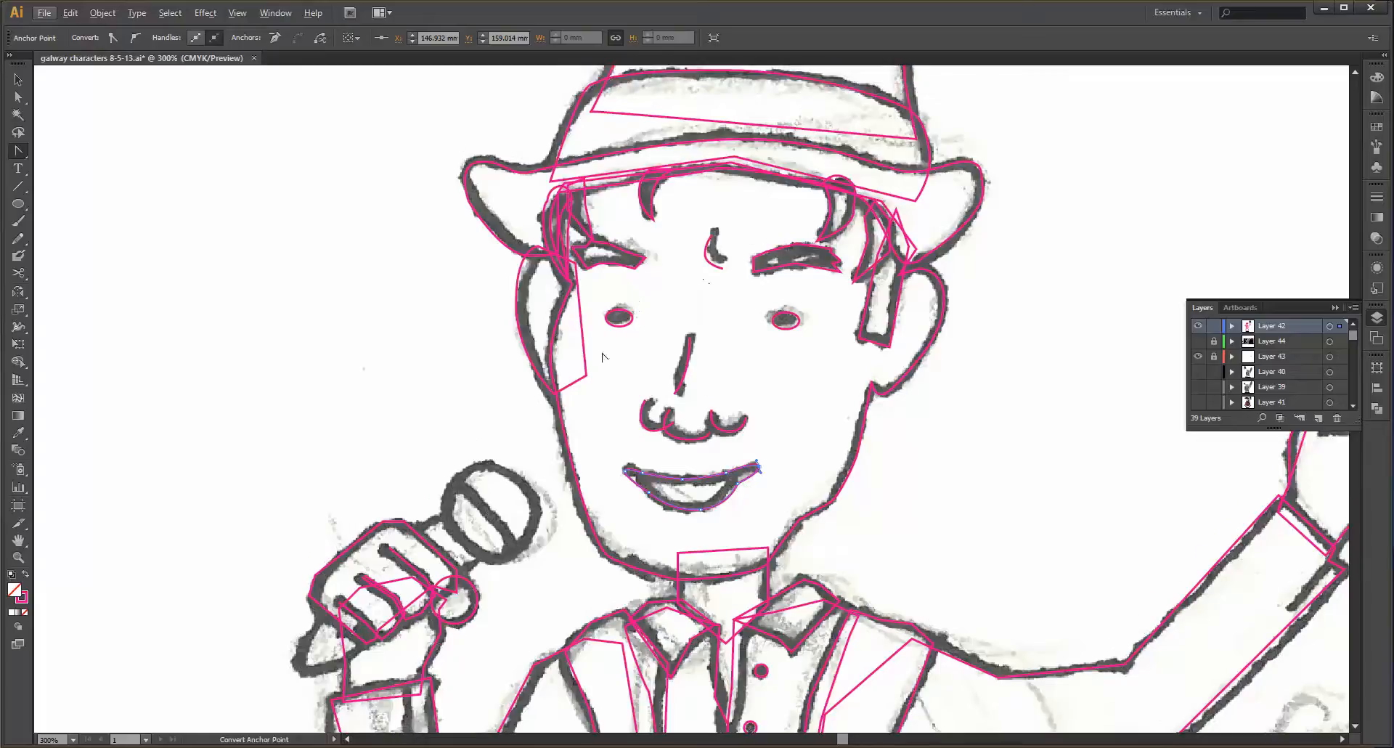
scroll(602, 356, "down", 3)
scroll(742, 577, "down", 5)
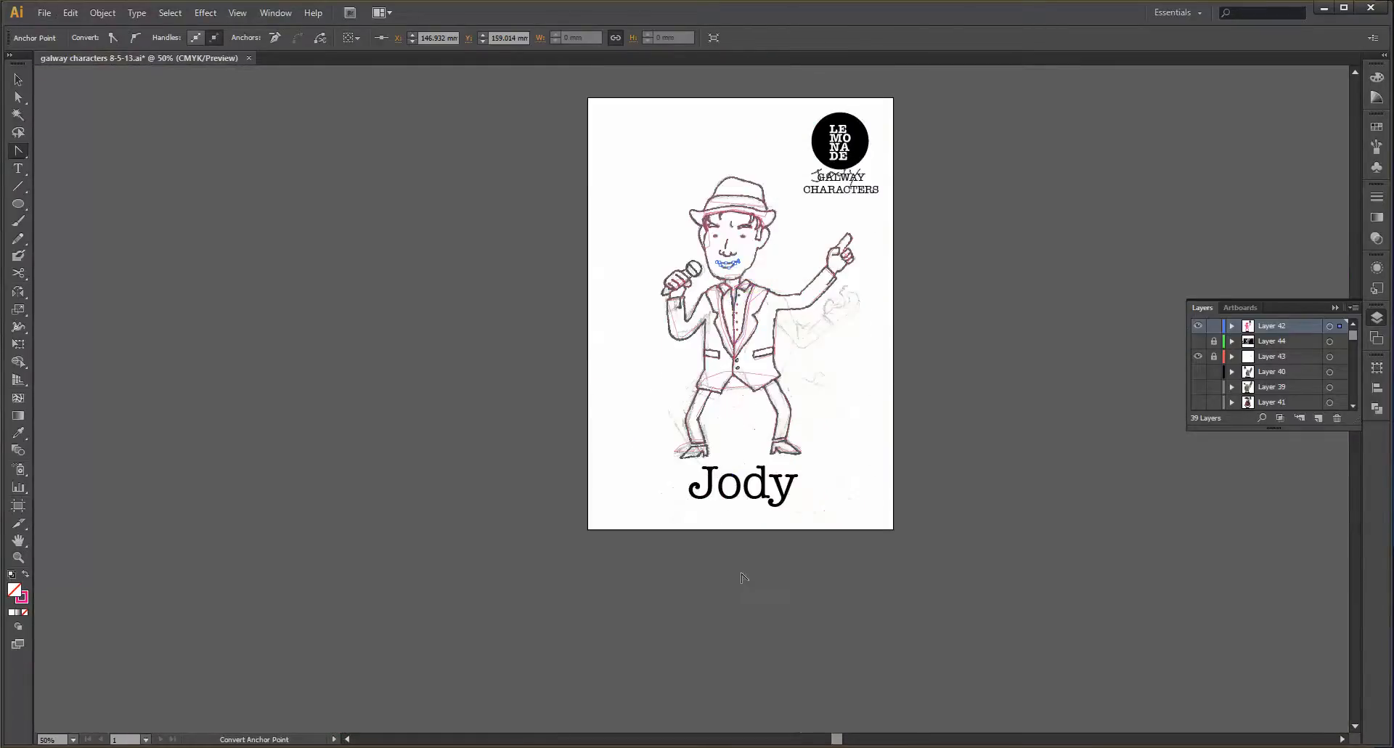
scroll(730, 363, "up", 4)
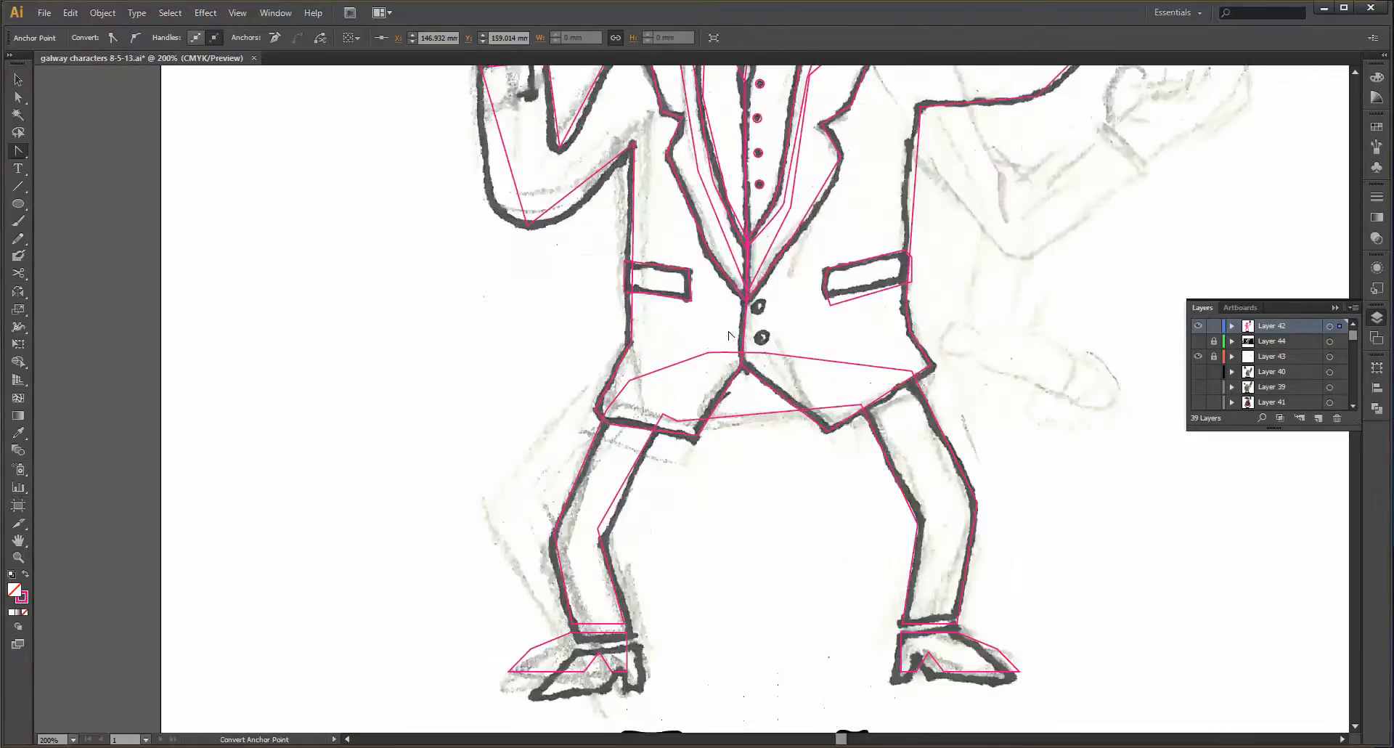
scroll(937, 121, "up", 6)
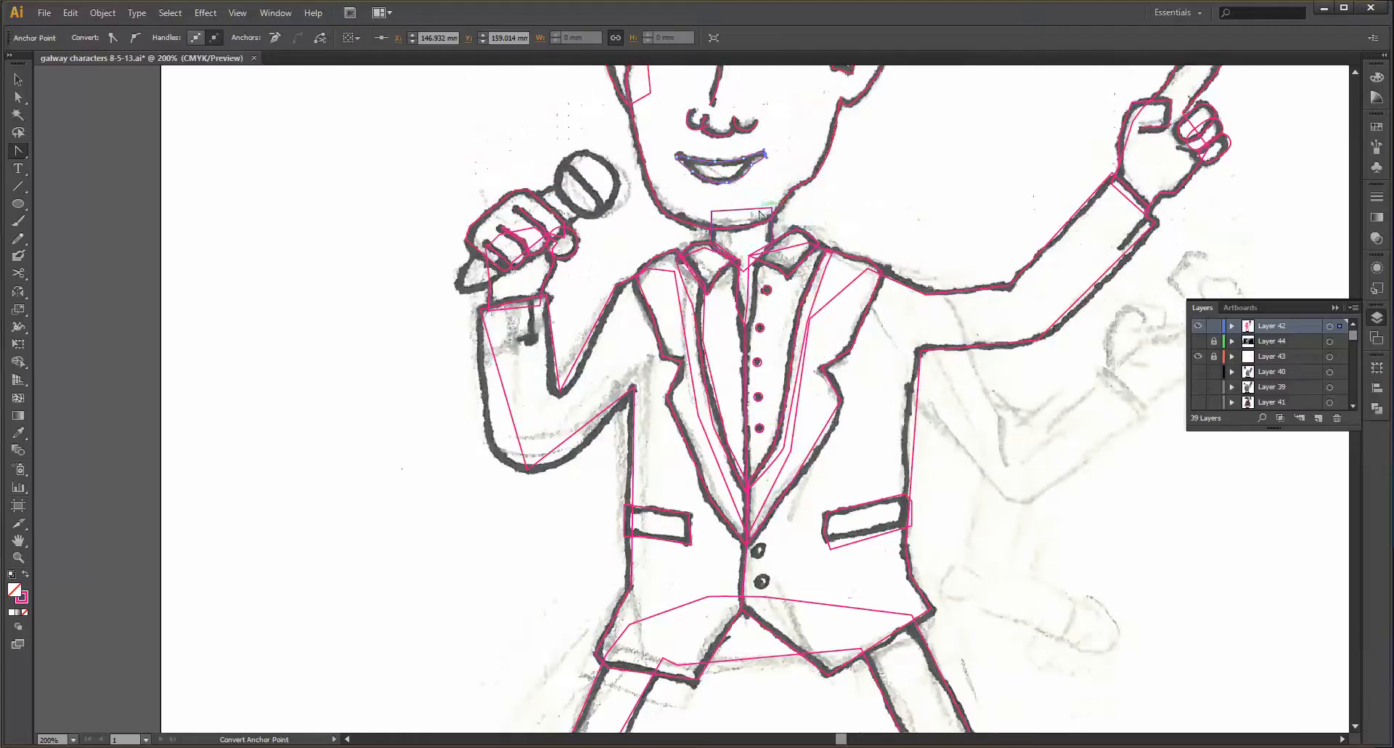
scroll(796, 248, "up", 3)
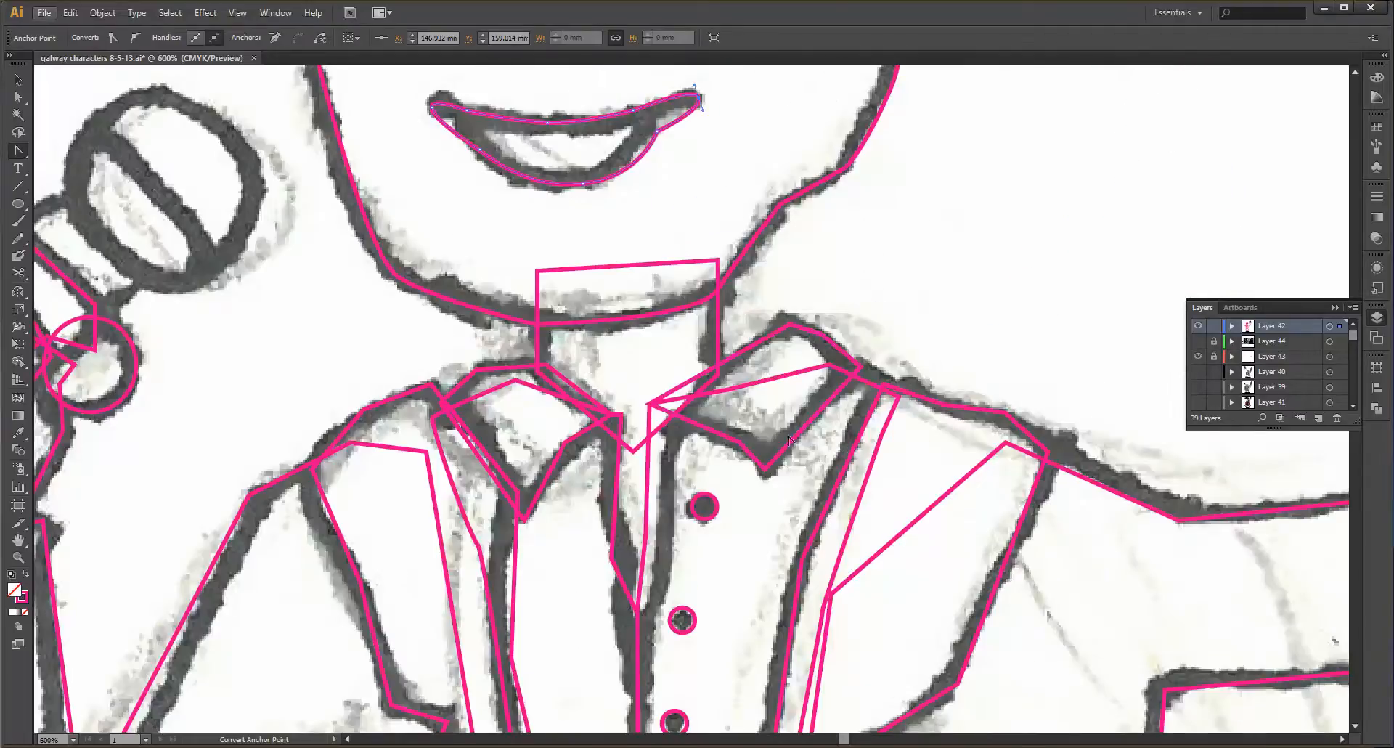
left_click(790, 323)
left_click_drag(820, 335, 844, 365)
left_click_drag(799, 302, 787, 305)
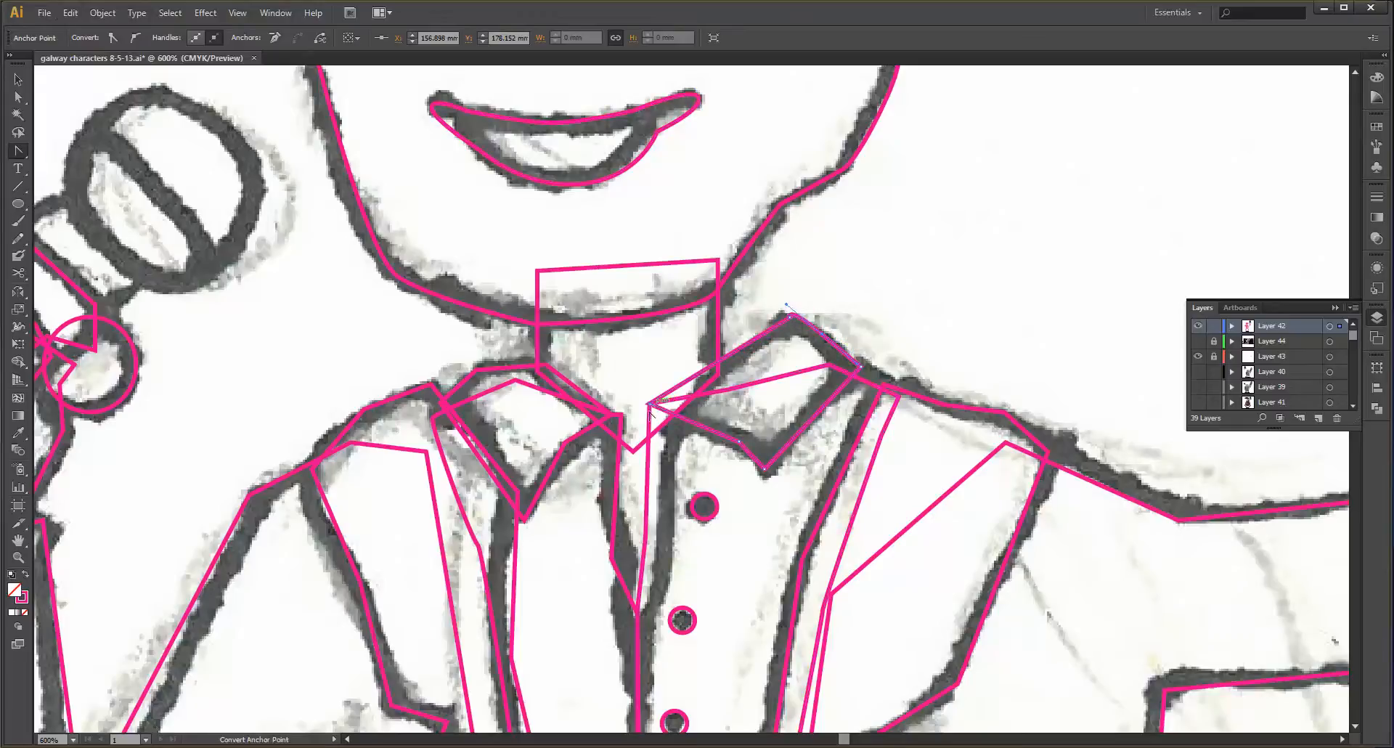
left_click_drag(738, 441, 756, 455)
- Add an anchor point on the right collar flap's upper neck-side edge, and curve it and the flap's outer corner
key("plus")
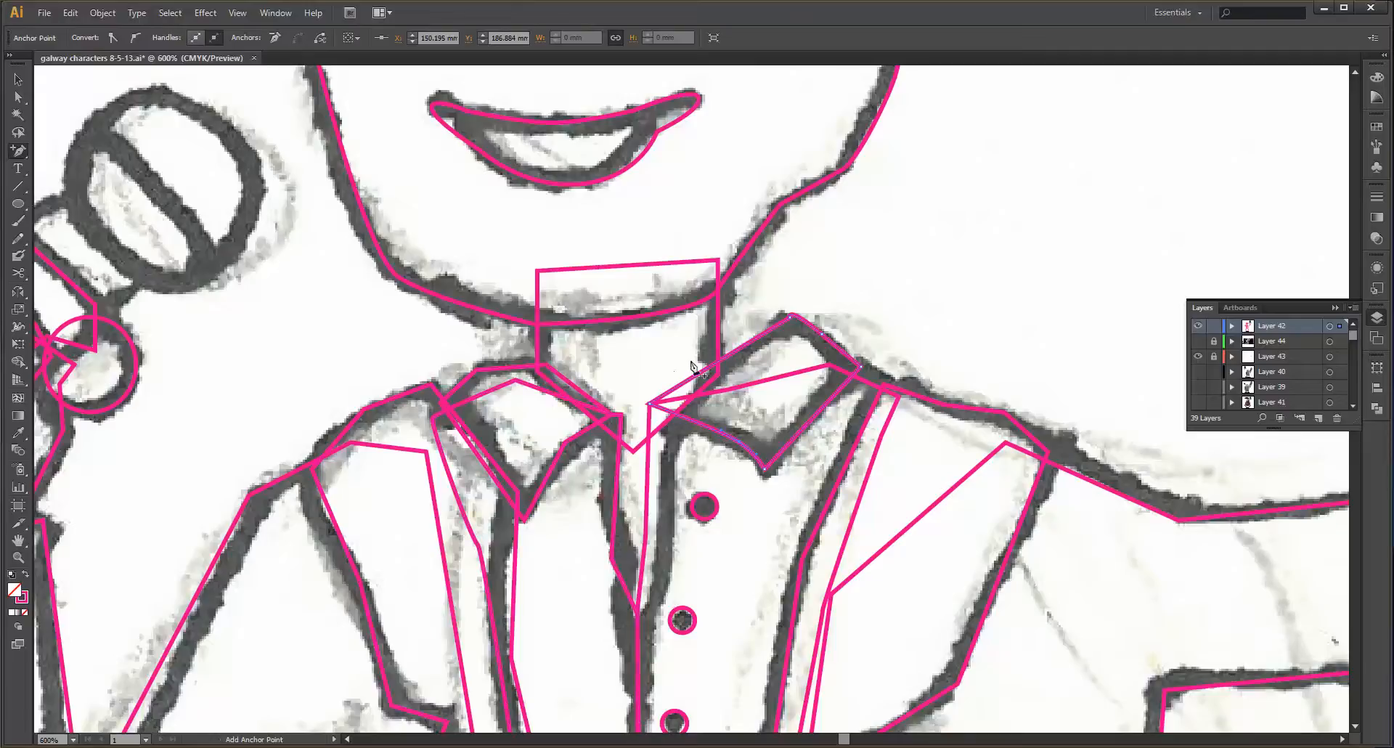
left_click(735, 350)
key("shift+c")
left_click_drag(736, 350, 705, 368)
left_click_drag(862, 367, 860, 381)
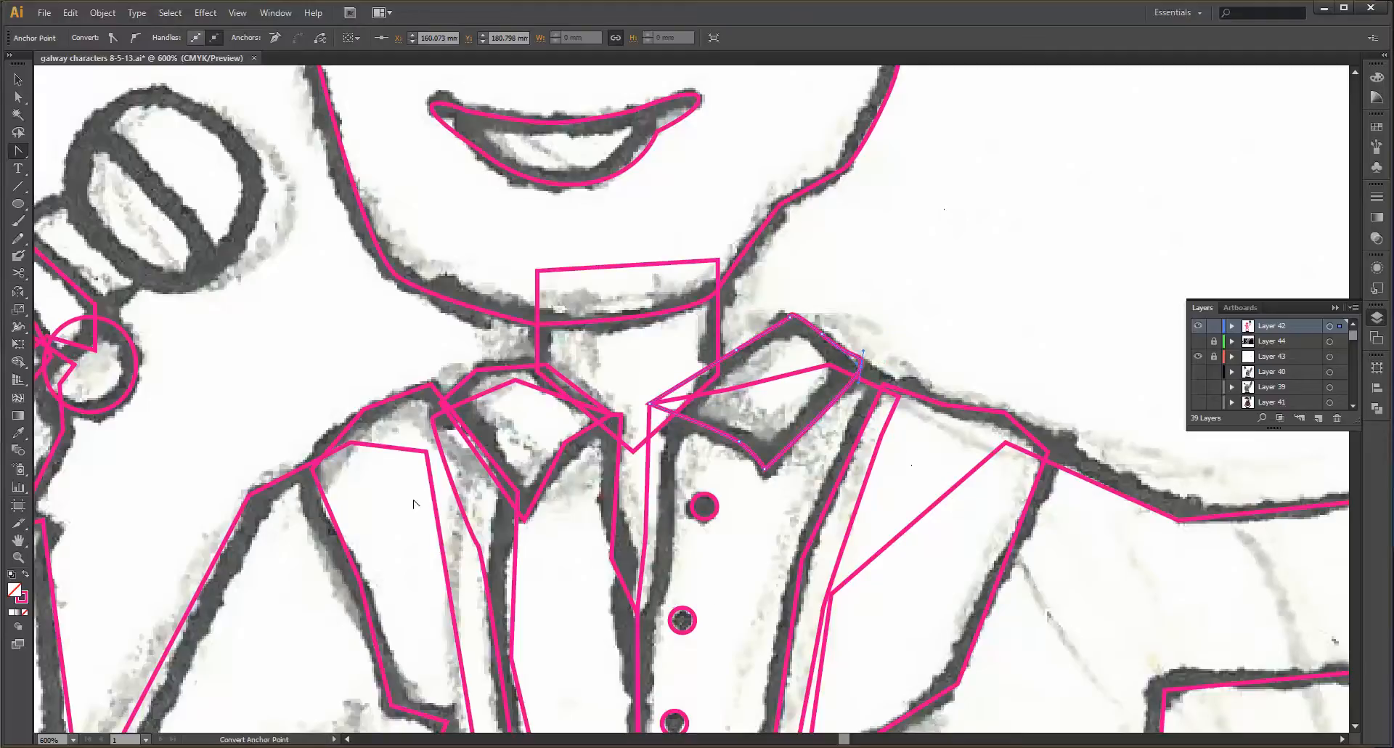
- Curve the elbow and the inner crook of the microphone arm's sleeve to follow the sketch
scroll(629, 618, "down", 4)
scroll(472, 508, "down", 5)
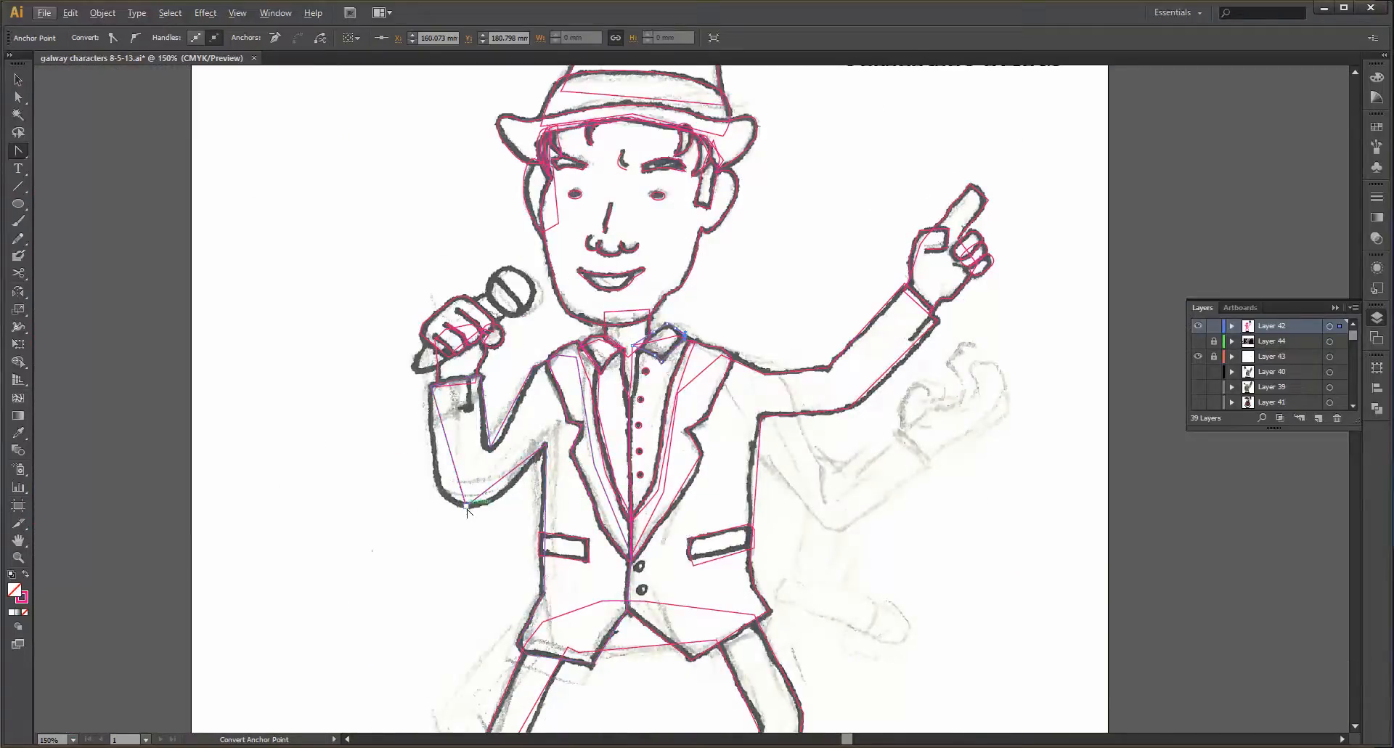
left_click_drag(469, 506, 512, 498)
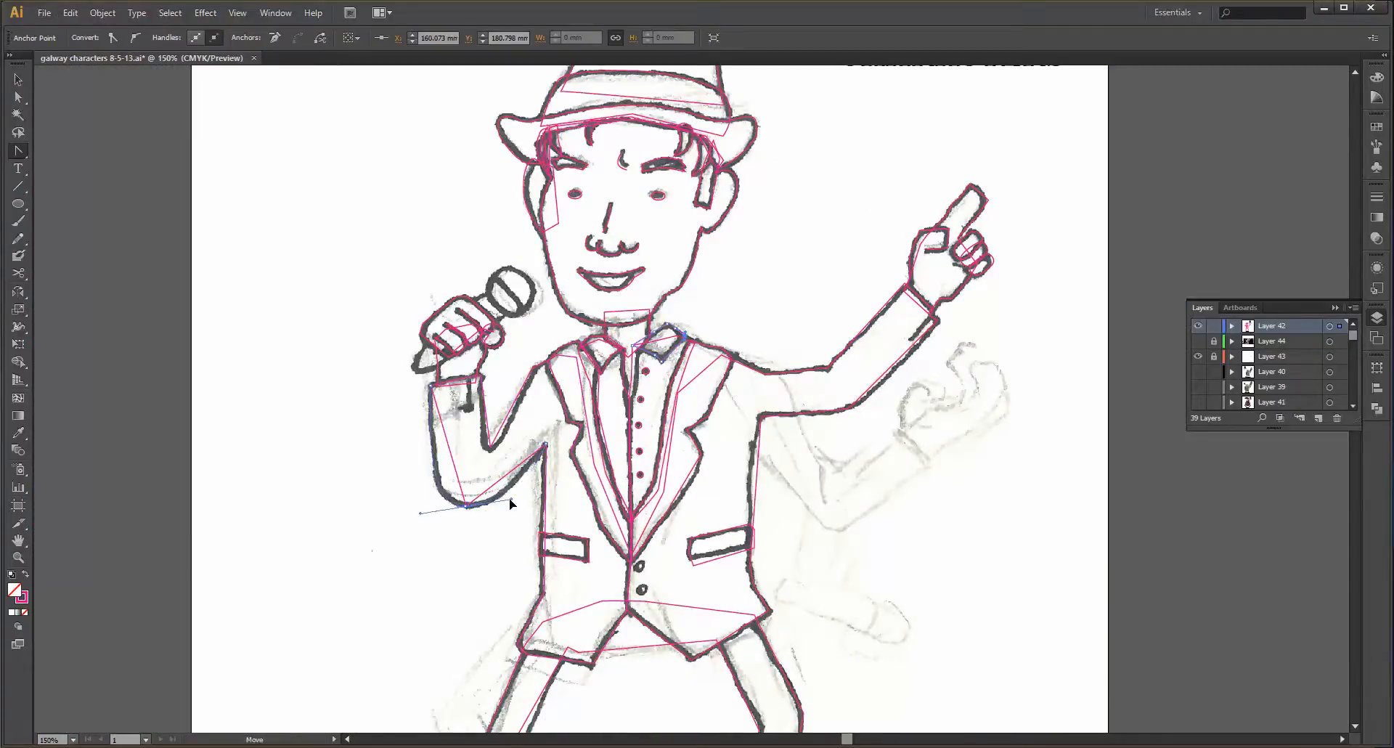
scroll(486, 461, "up", 4)
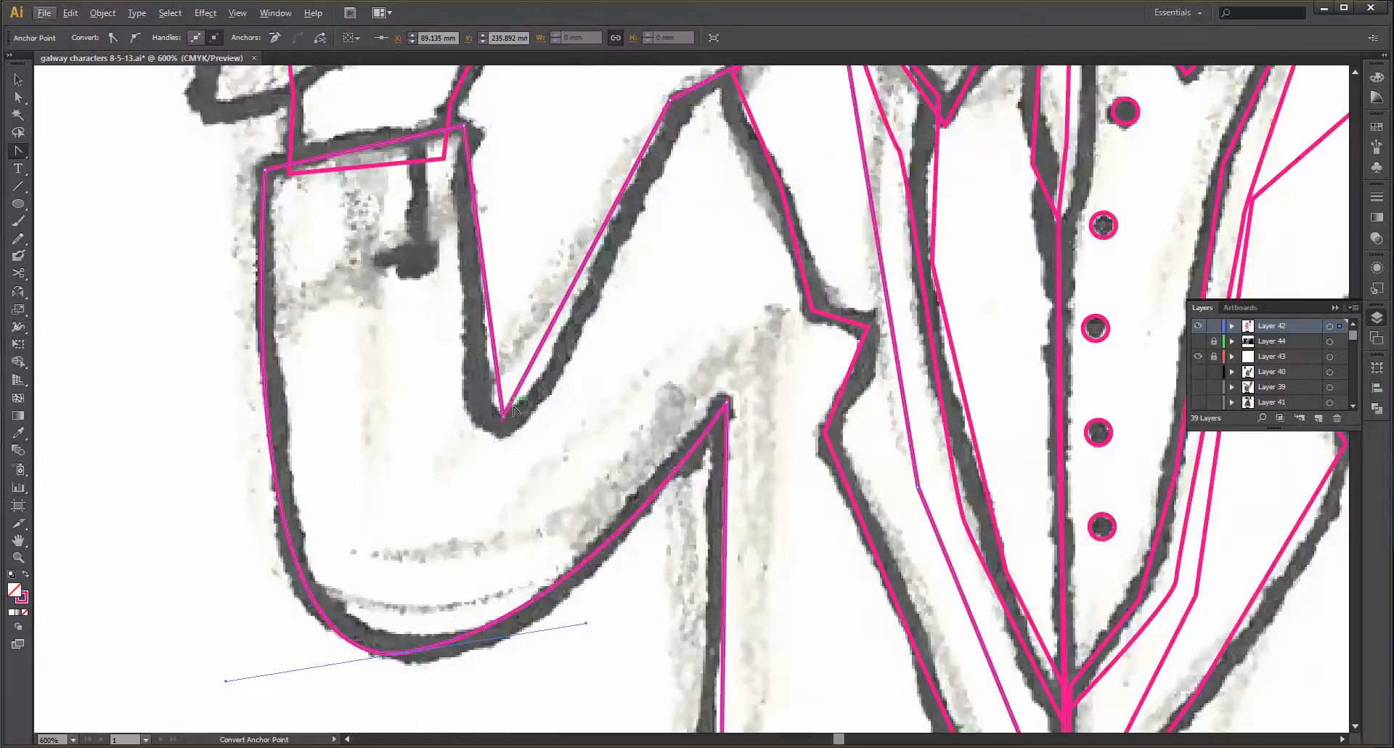
left_click_drag(505, 416, 466, 421)
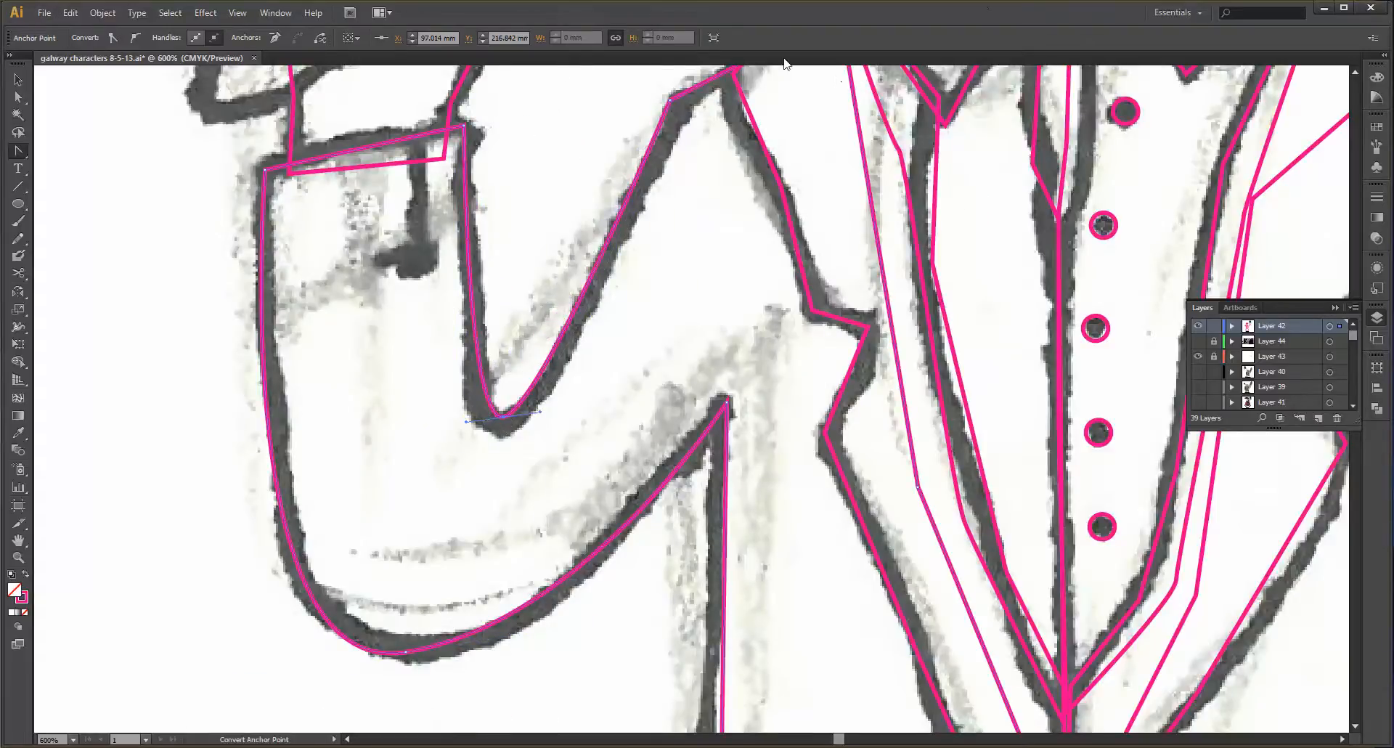
- Curve the outer and inner knee points of both trouser legs to follow the sketched lines
scroll(785, 66, "down", 4)
scroll(779, 72, "up", 2)
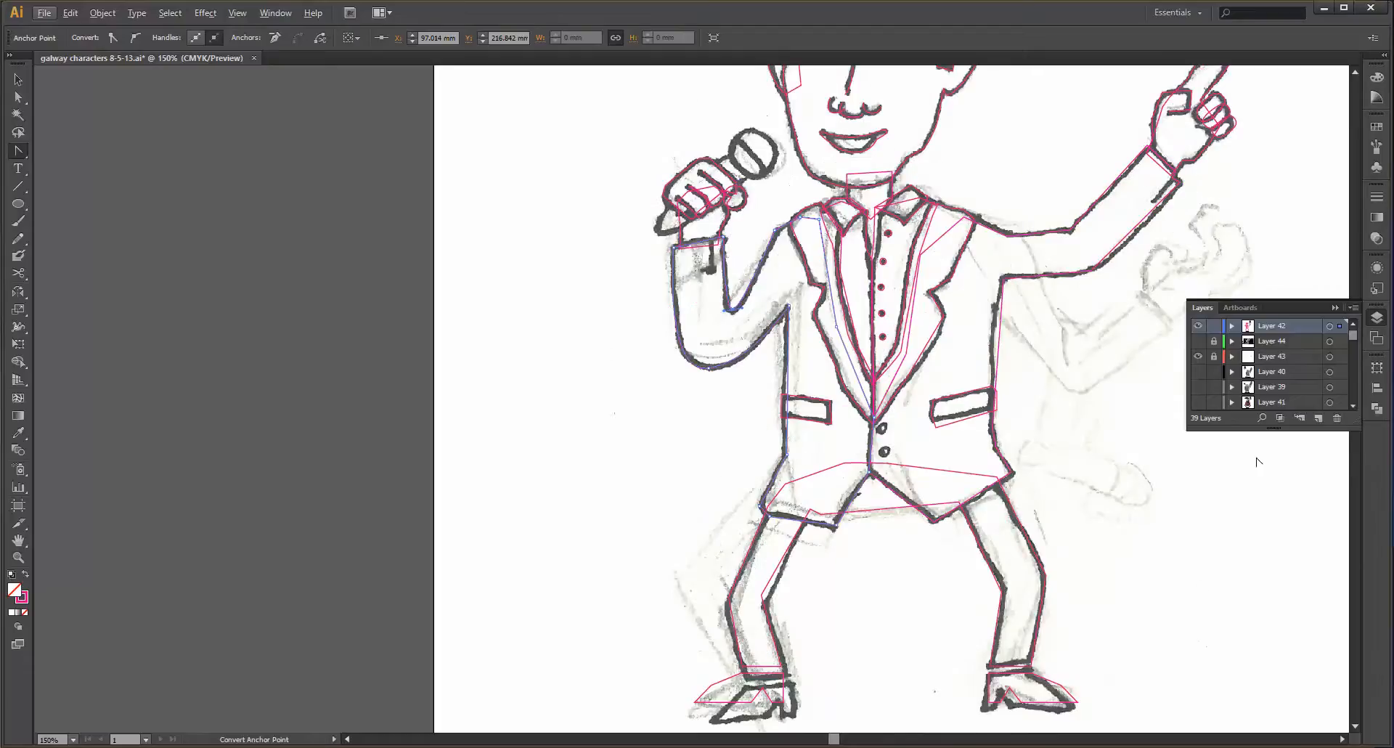
scroll(877, 674, "down", 3)
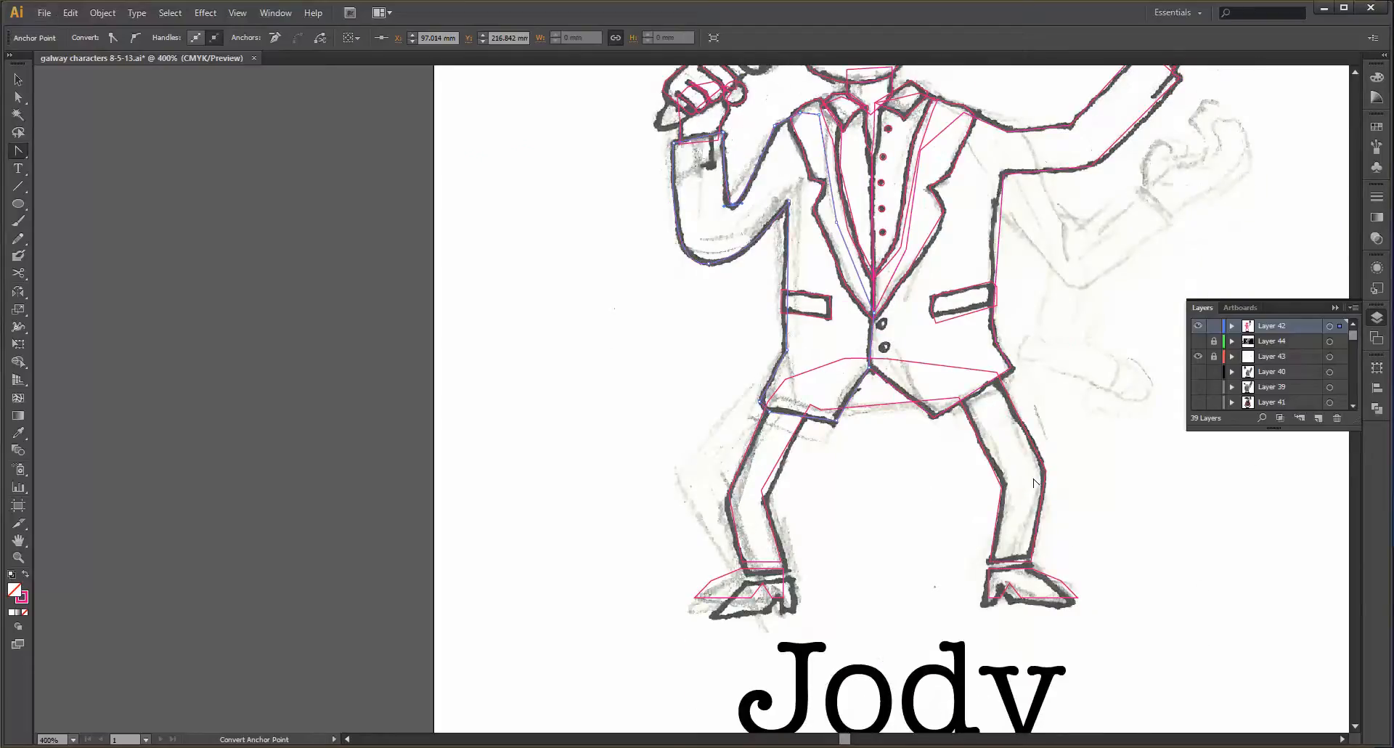
scroll(1027, 492, "up", 3)
left_click_drag(1084, 456, 1072, 391)
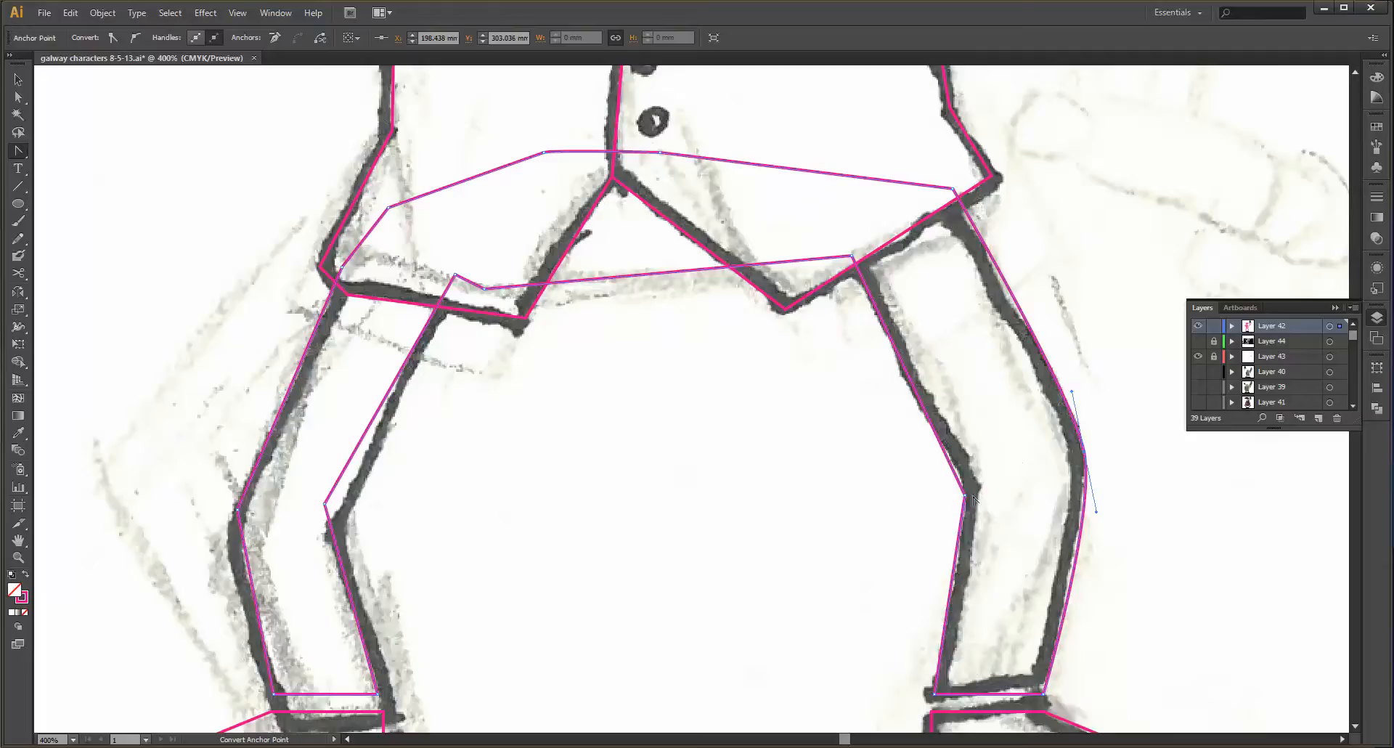
left_click_drag(964, 487, 966, 547)
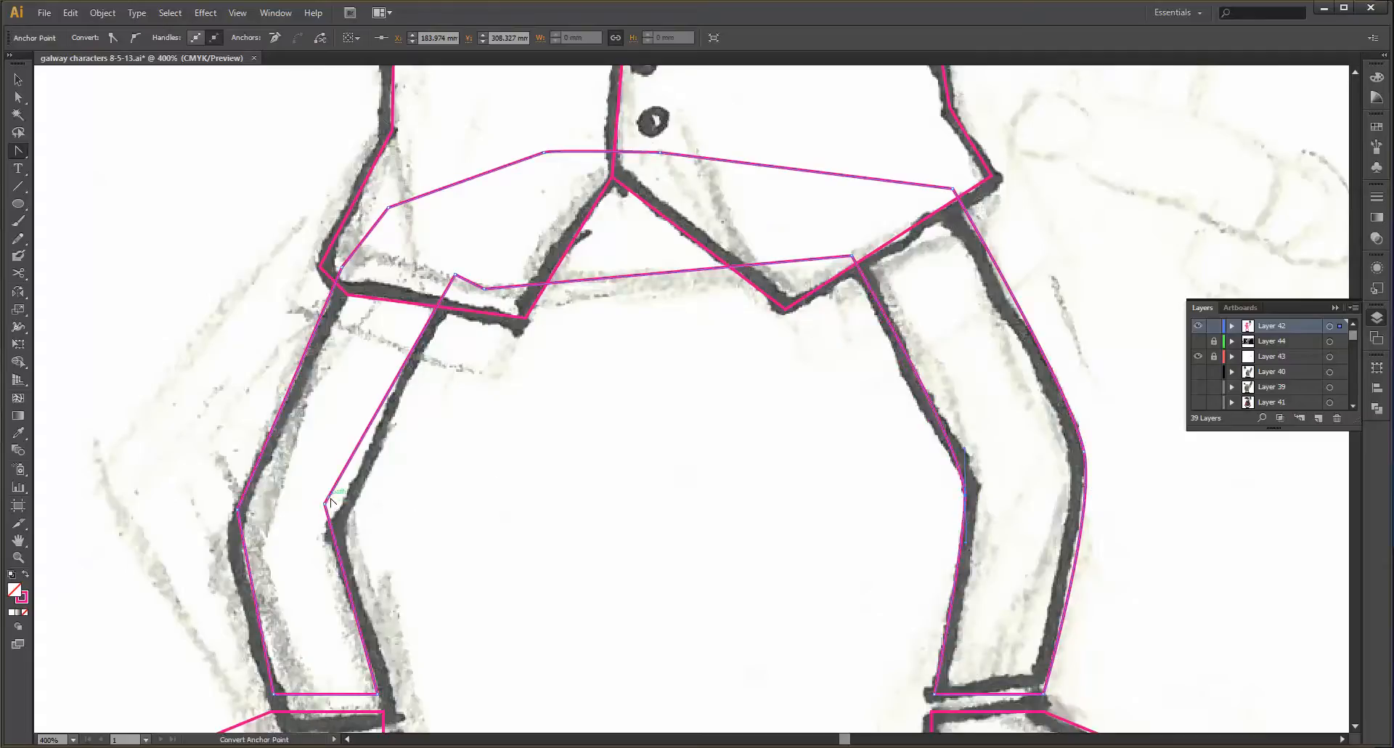
left_click_drag(338, 512, 347, 480)
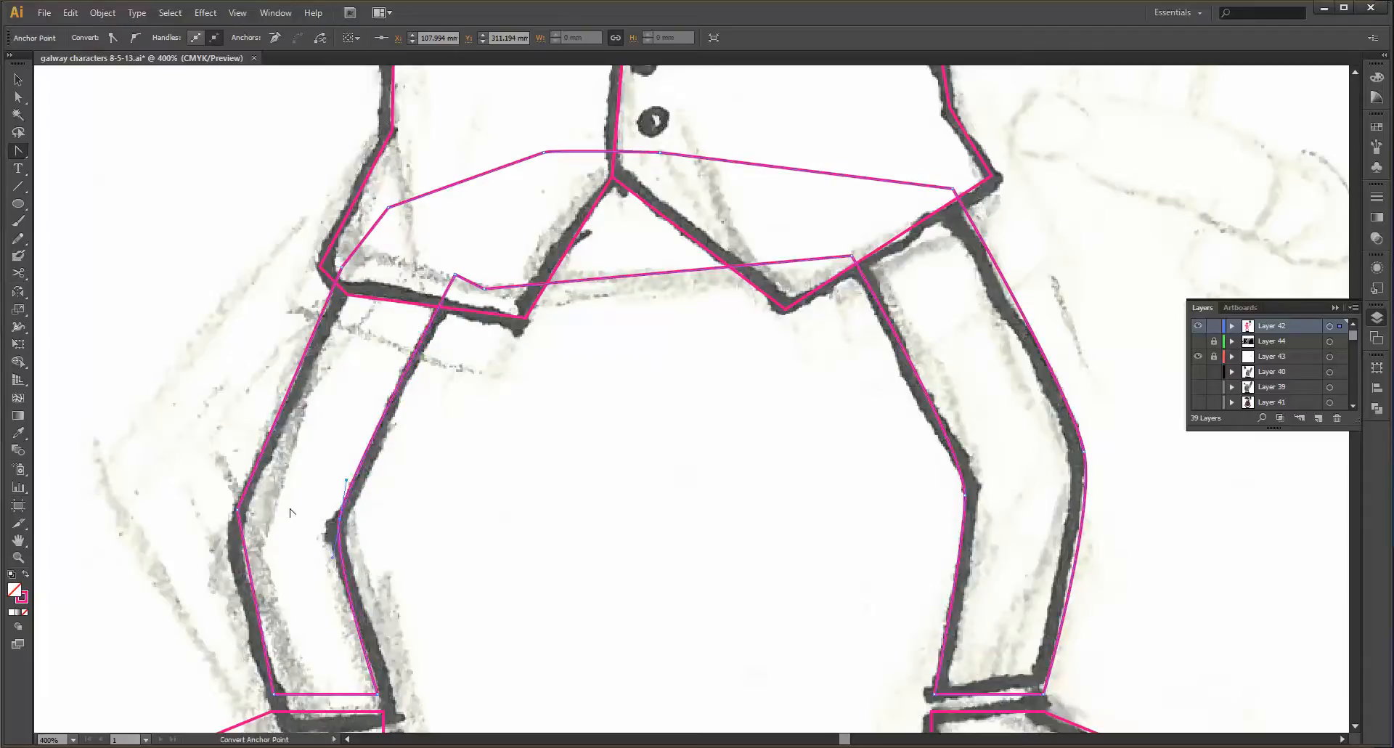
left_click_drag(235, 510, 226, 569)
- Copy the lowest shirt button circle onto the two sketched jacket buttons below the lapels
scroll(672, 269, "down", 4)
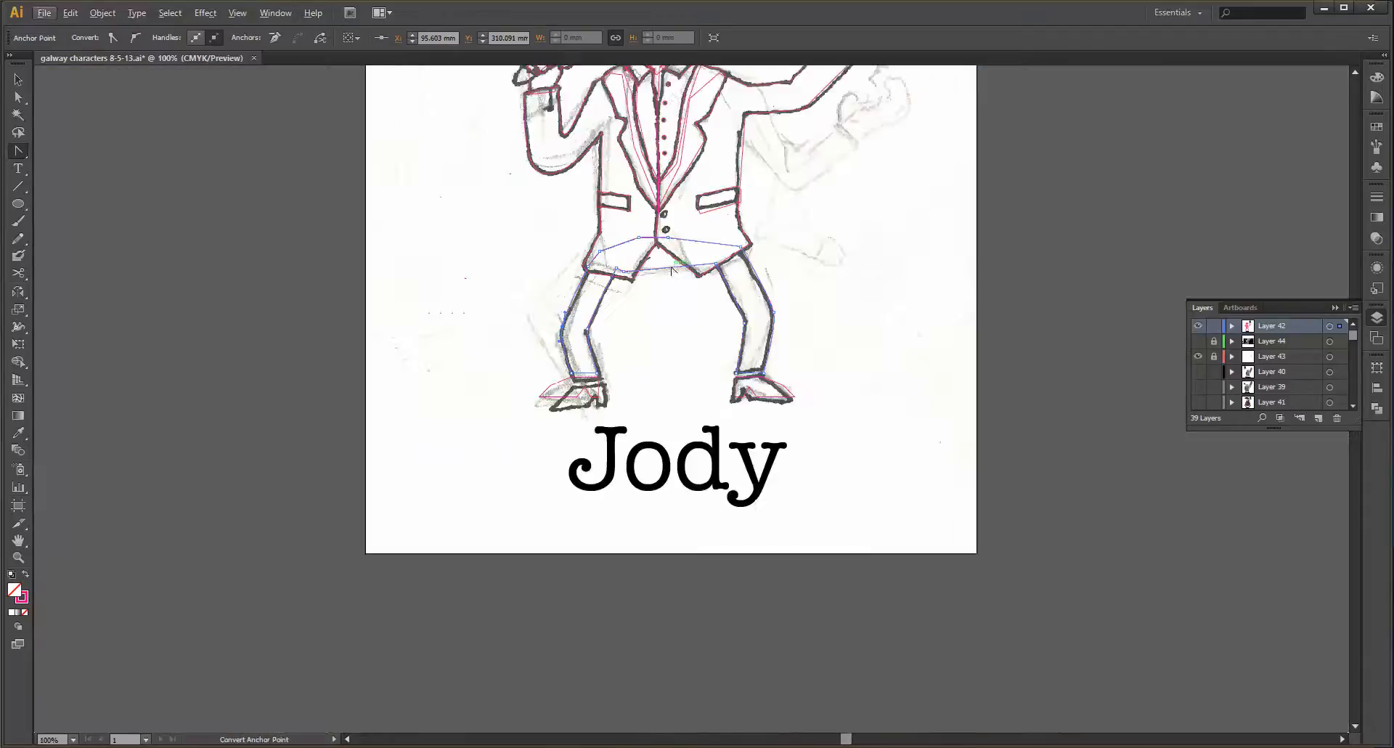
scroll(671, 269, "up", 5)
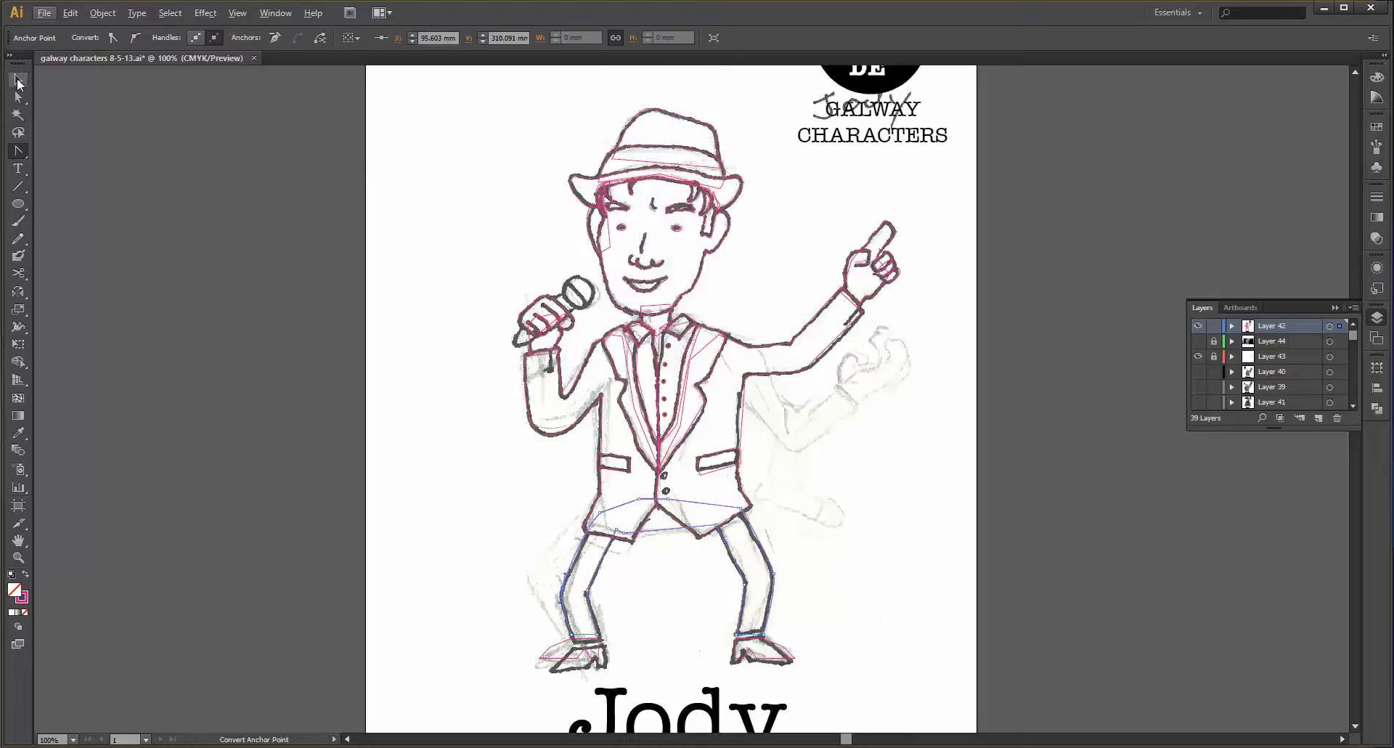
left_click(18, 80)
left_click(572, 369)
scroll(751, 427, "up", 2)
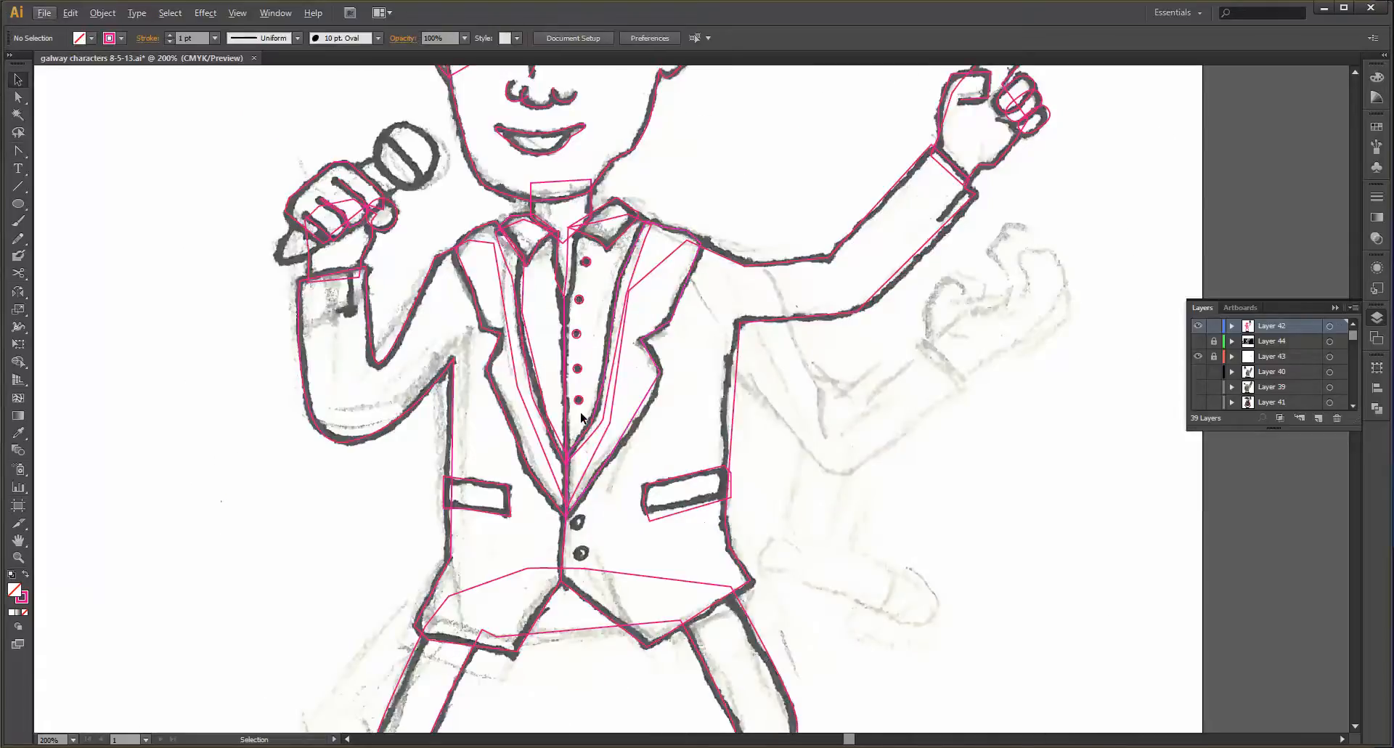
left_click_drag(573, 407, 579, 523)
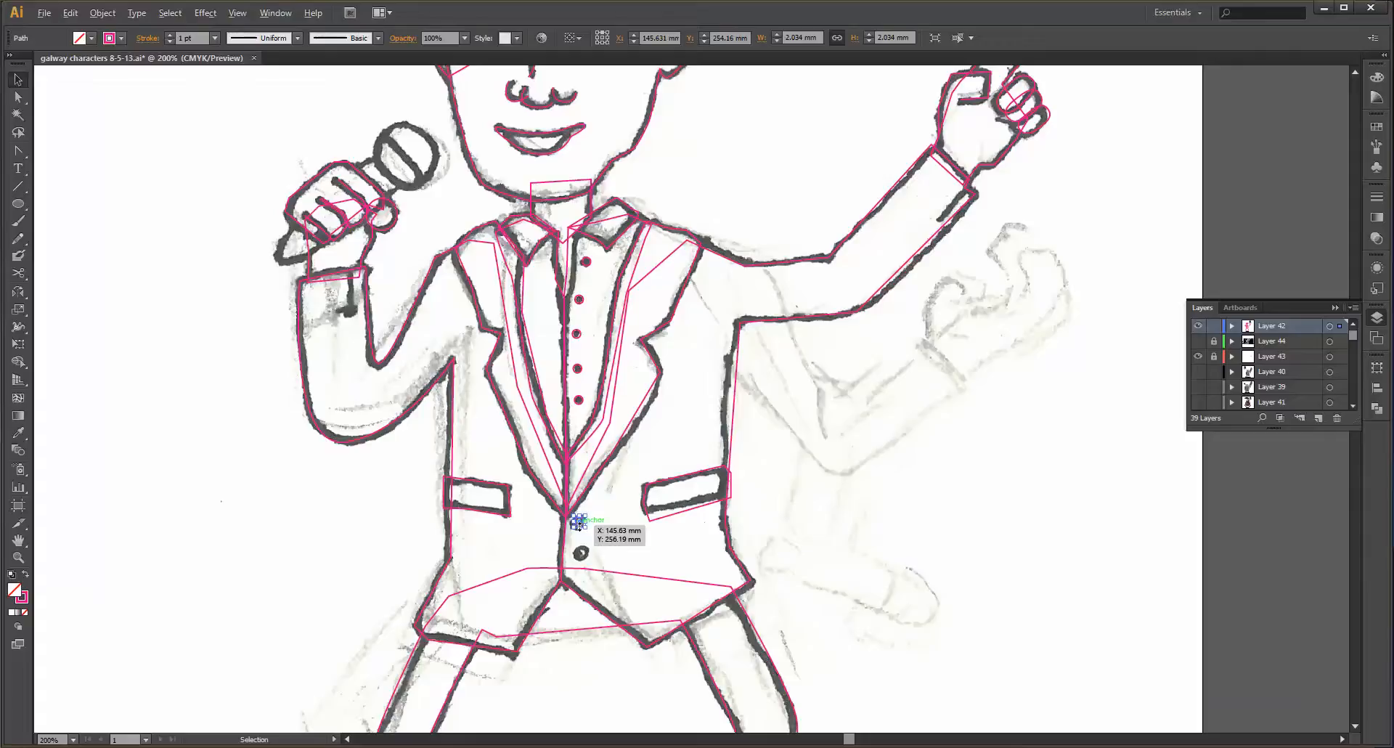
scroll(579, 522, "up", 4)
left_click_drag(579, 522, 585, 647)
scroll(801, 551, "down", 4)
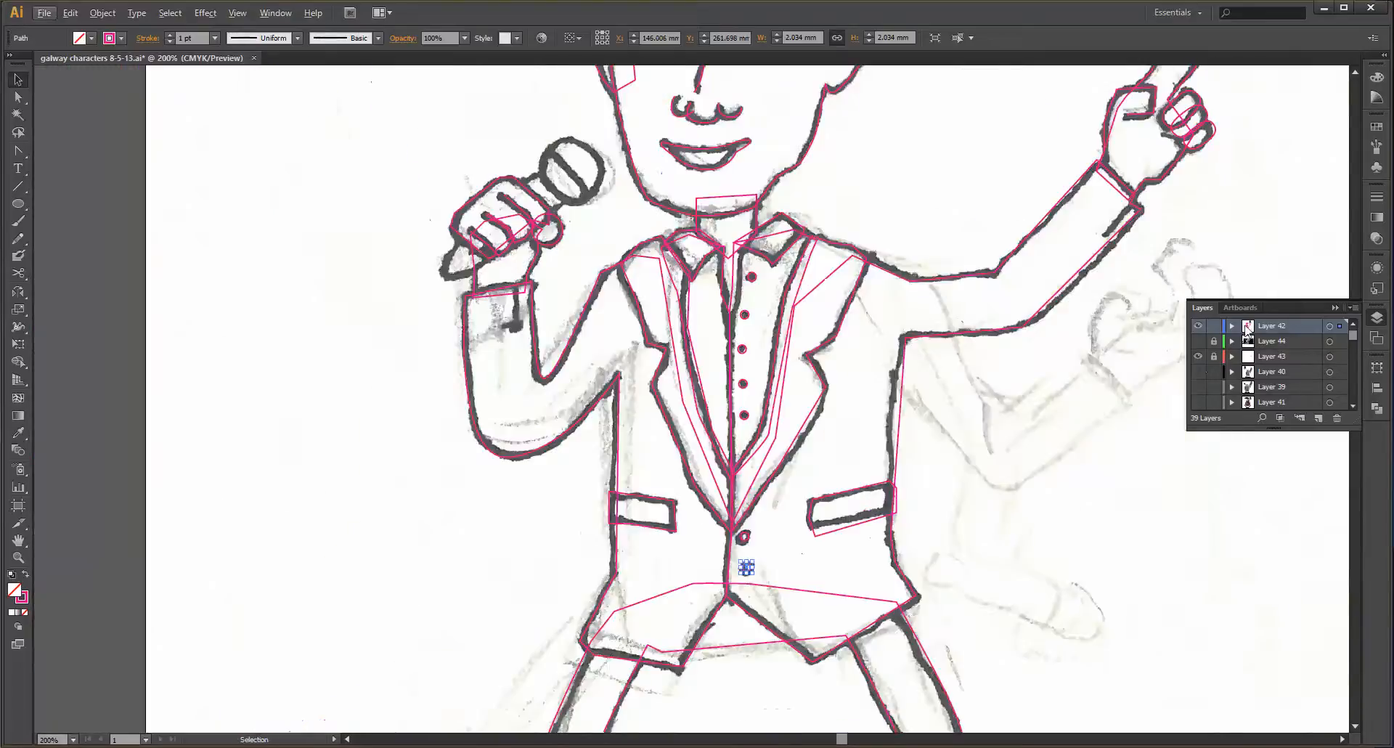
- Hide the sketch on Layer 43 so only the vector outlines are shown
left_click(1198, 356)
scroll(1048, 339, "down", 4)
scroll(1134, 324, "up", 2)
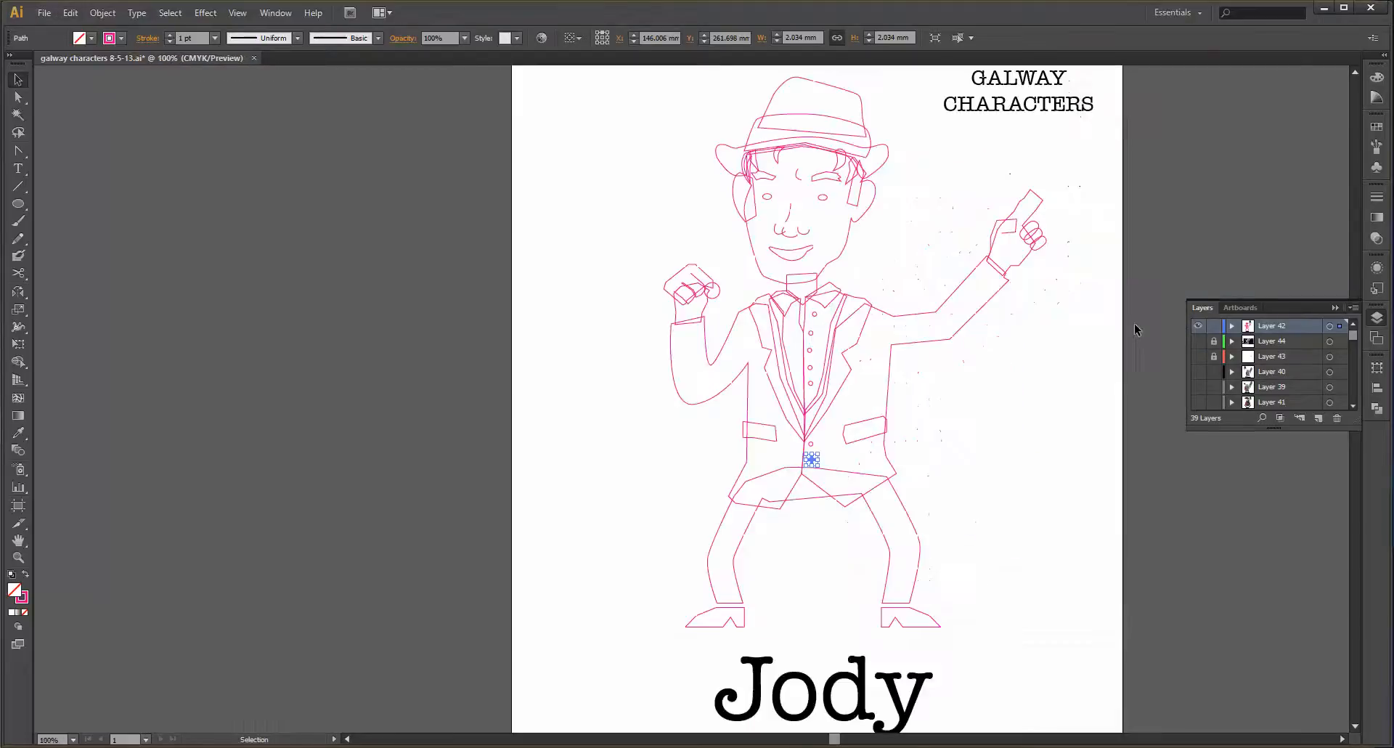
- Find the earlier character holding a microphone among the hidden layers and show its Layer 14
scroll(1211, 377, "down", 10)
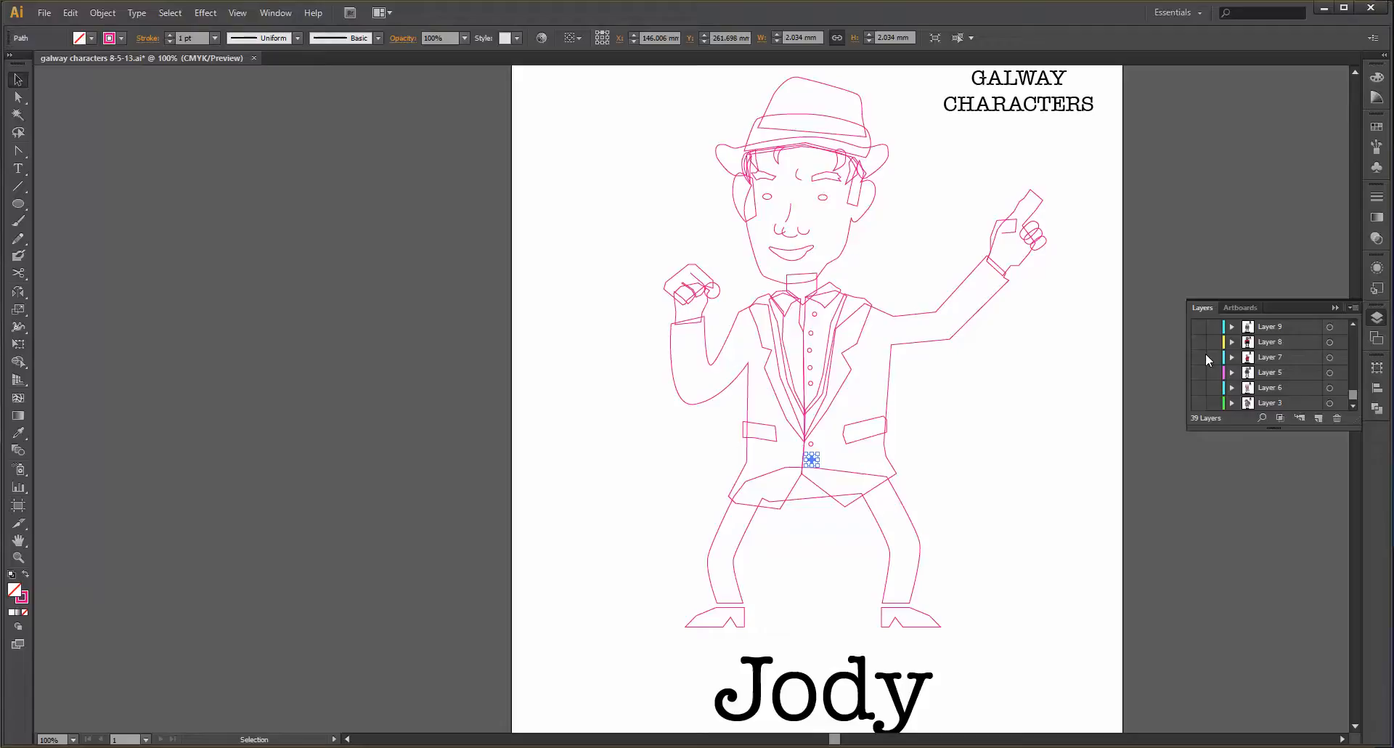
scroll(1204, 367, "up", 4)
scroll(1204, 373, "up", 6)
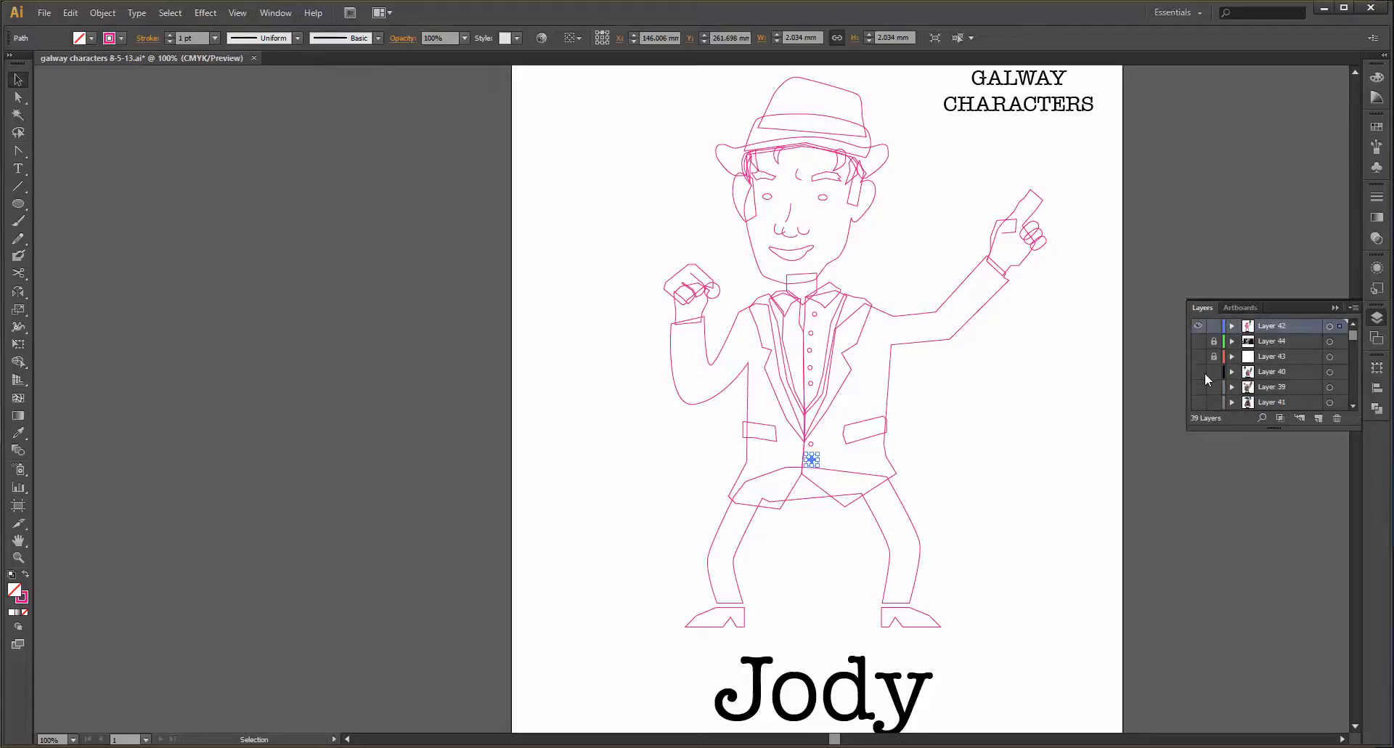
scroll(1199, 370, "down", 3)
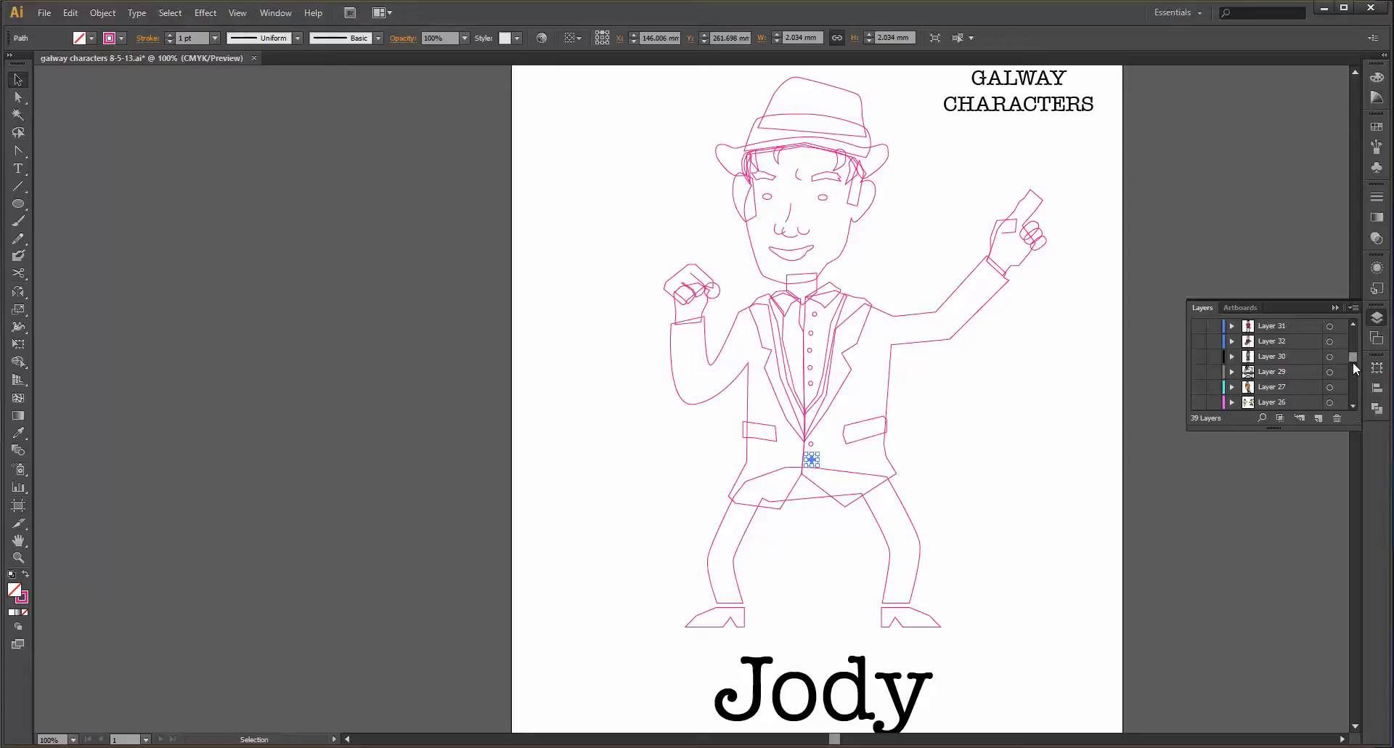
left_click_drag(1351, 354, 1351, 379)
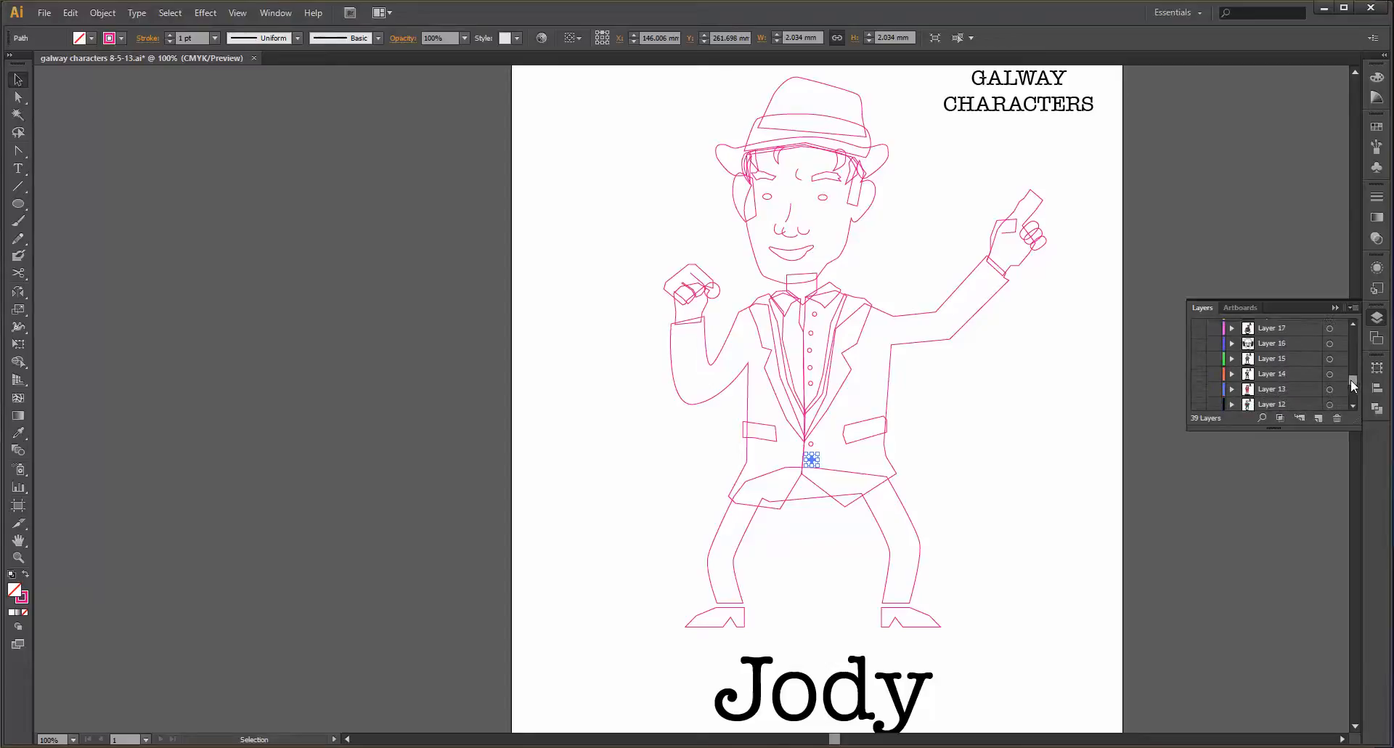
left_click(1197, 375)
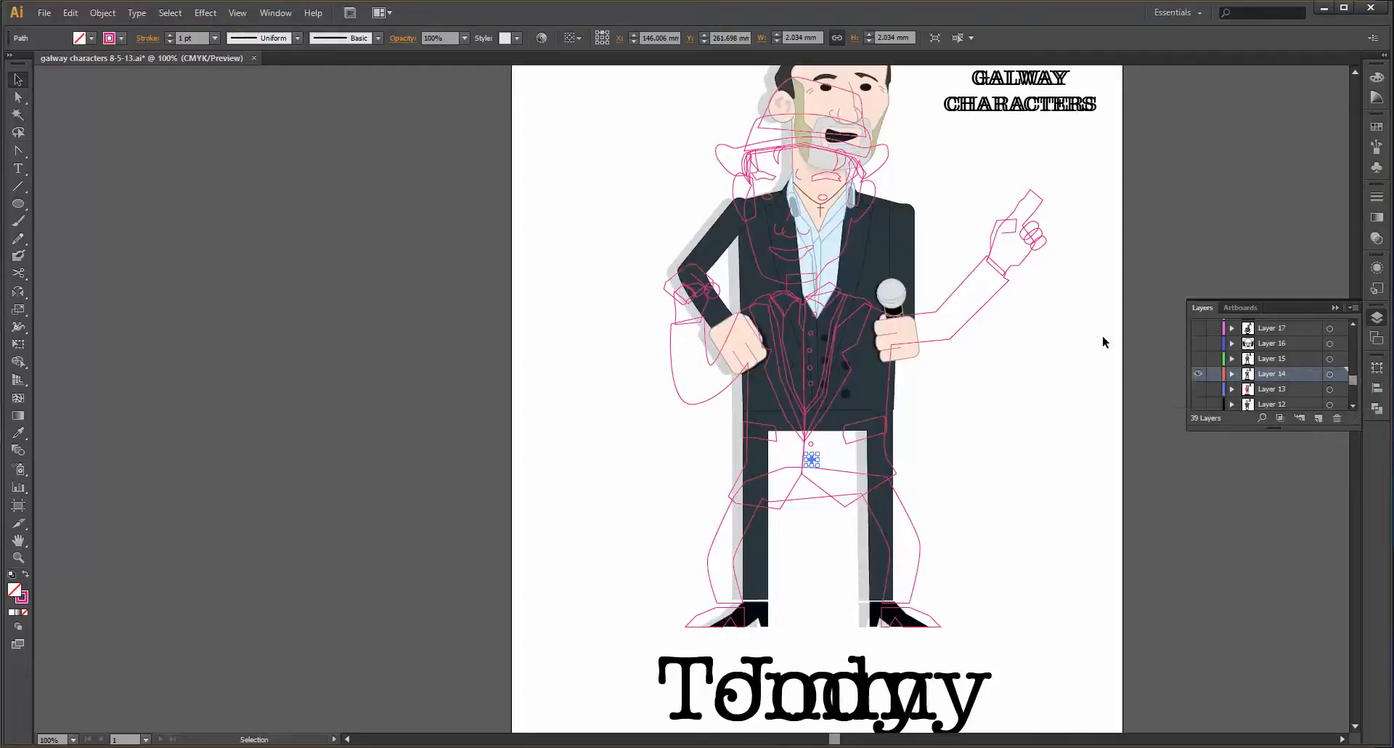
- Copy the group of microphone and hand from the suited character to the empty area beside the artboard, and hide Layer 14
left_click(898, 311)
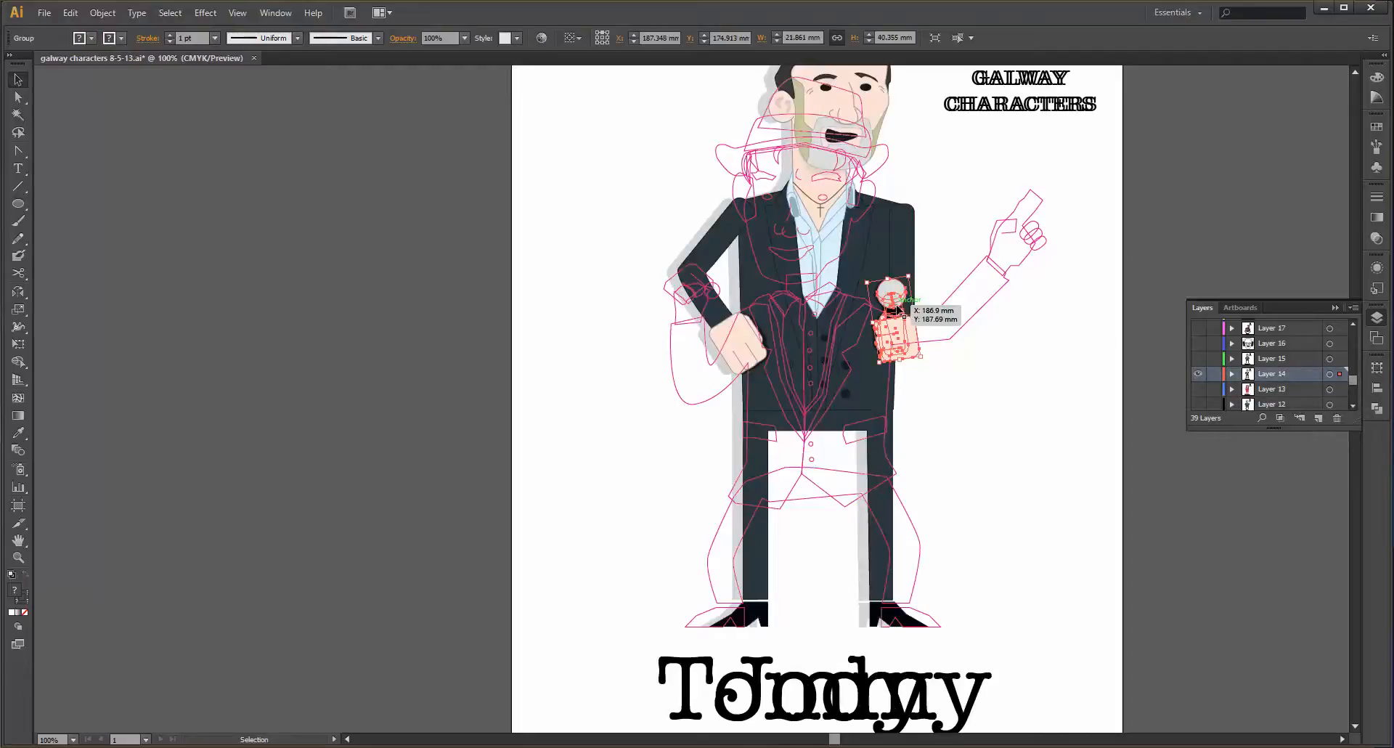
left_click_drag(899, 311, 189, 258)
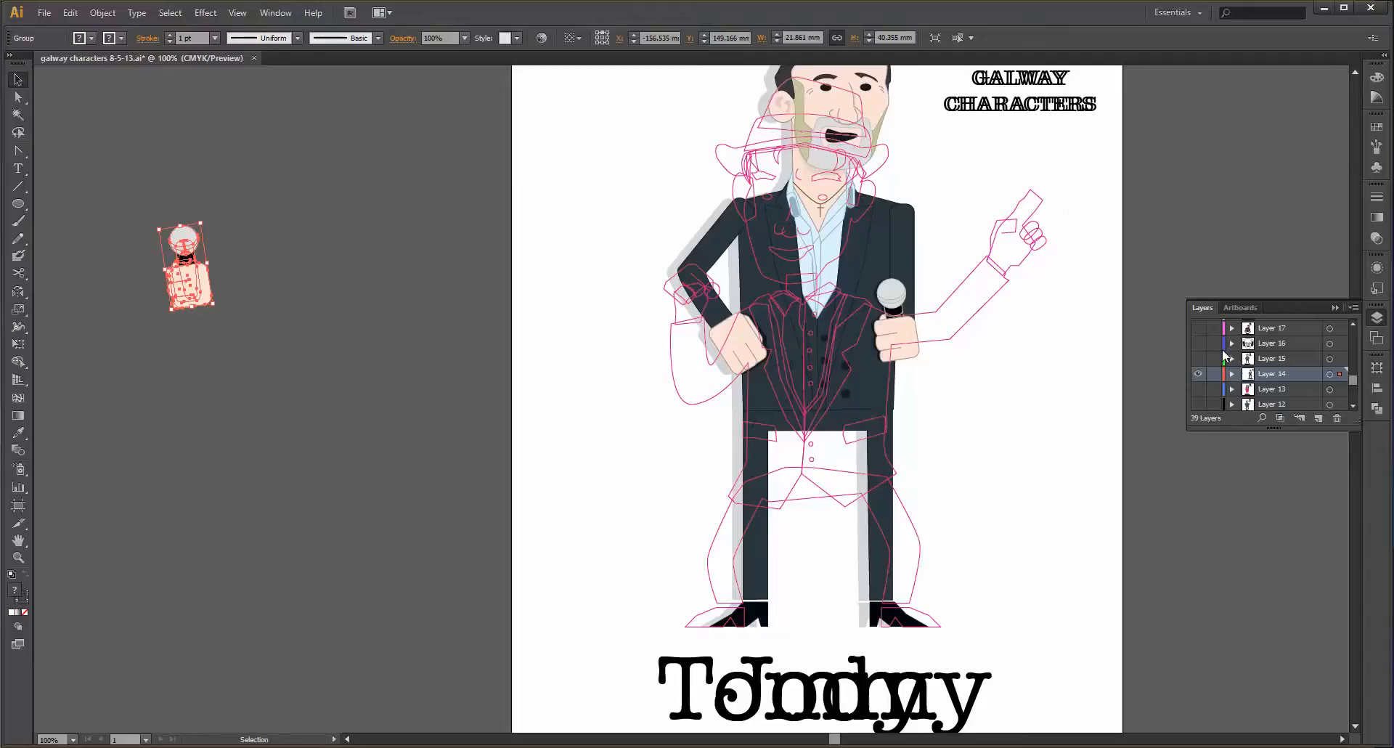
left_click(1198, 374)
scroll(1272, 378, "up", 5)
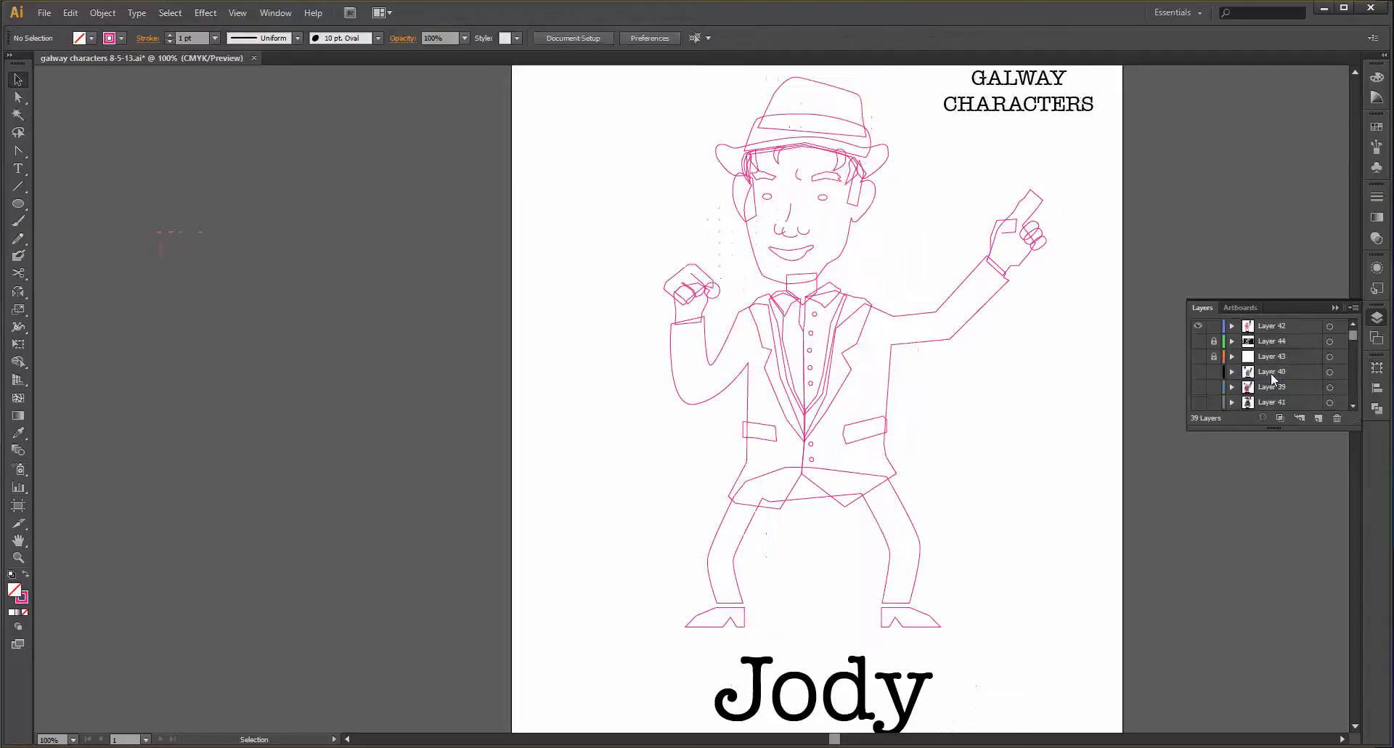
- Paste the microphone-and-hand group onto Layer 42 in the empty area beside the artboard and reflect it across the vertical axis
left_click(1290, 327)
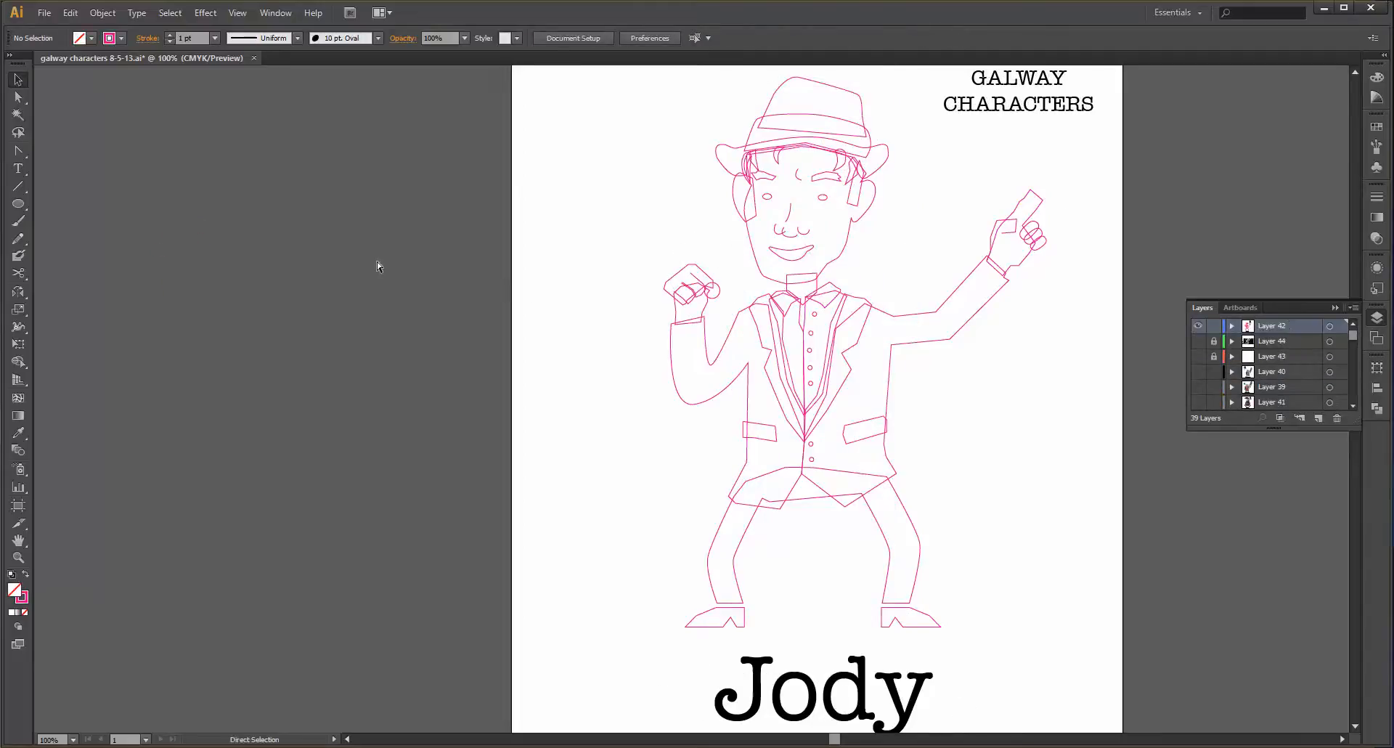
key("ctrl+v")
left_click_drag(693, 415, 412, 300)
left_click(103, 12)
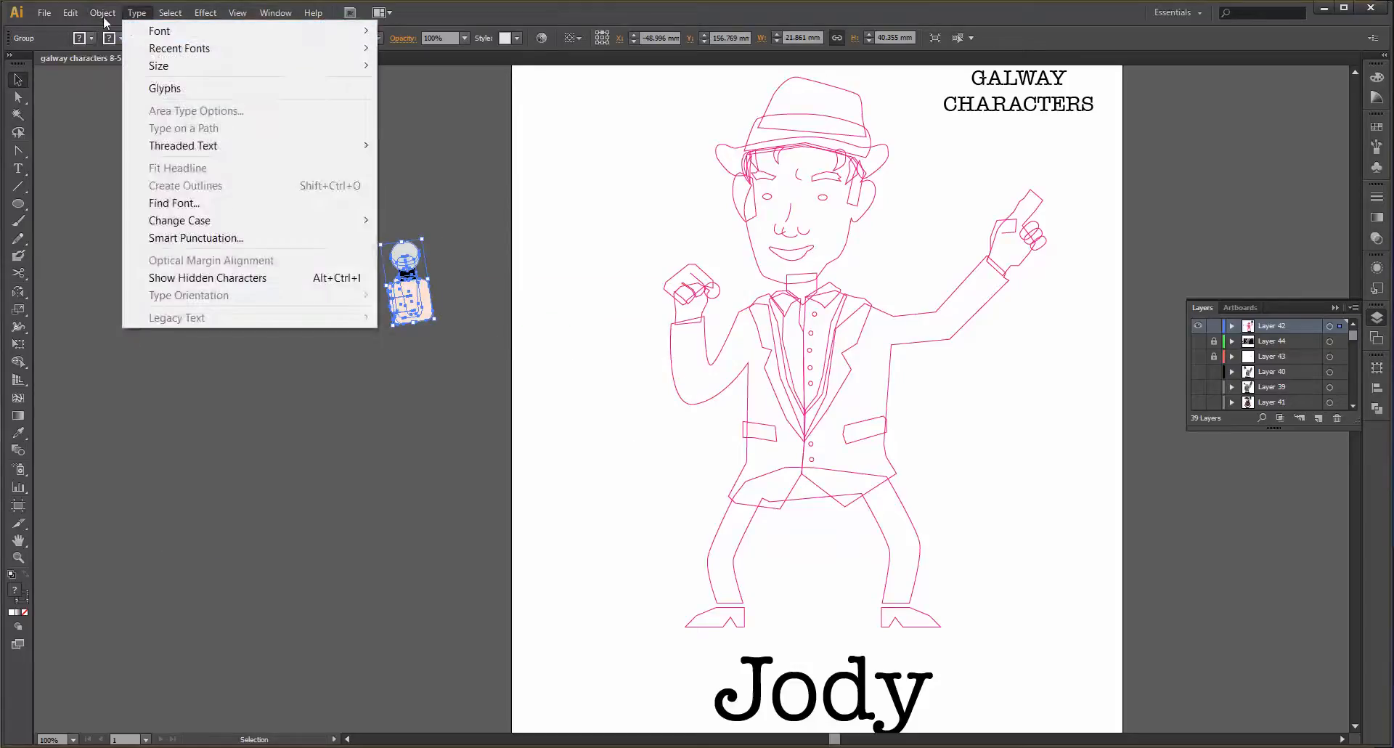
mouse_move(105, 14)
left_click(363, 90)
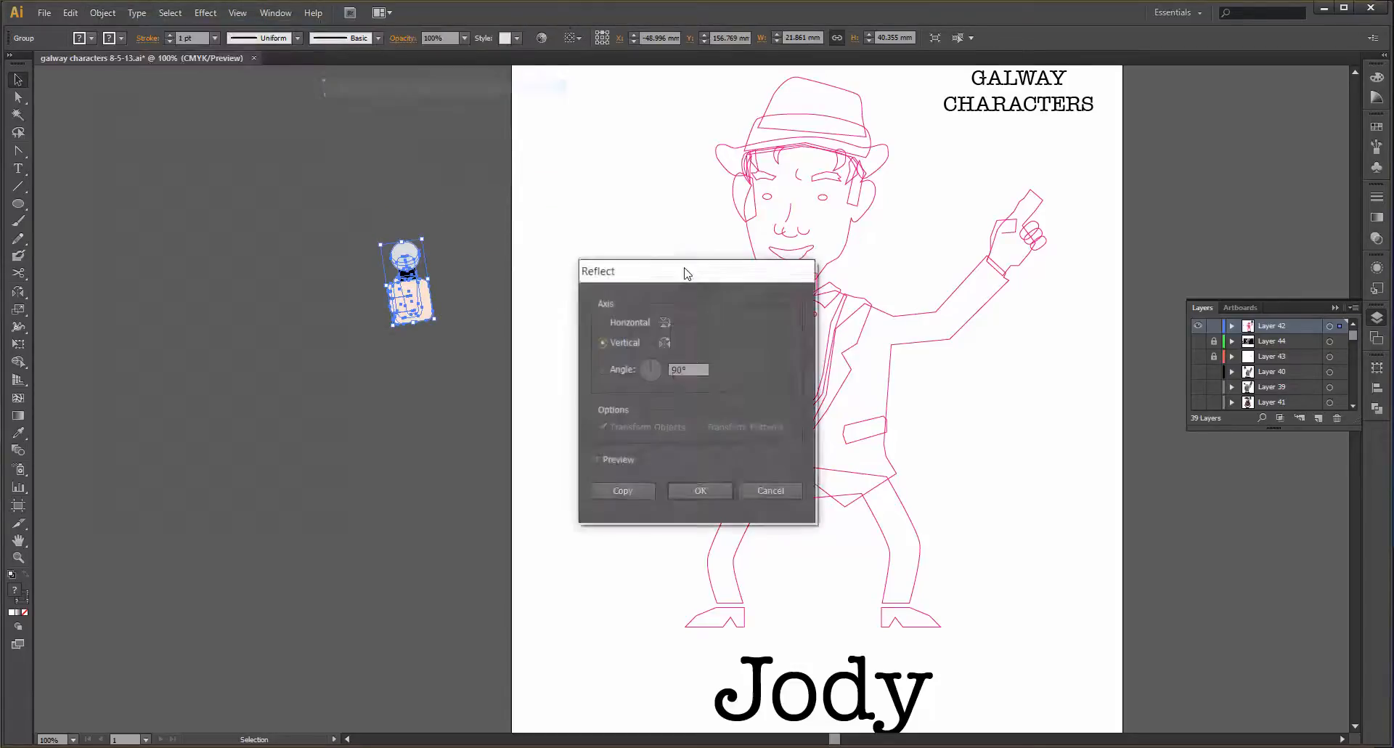
left_click(700, 490)
left_click(430, 289)
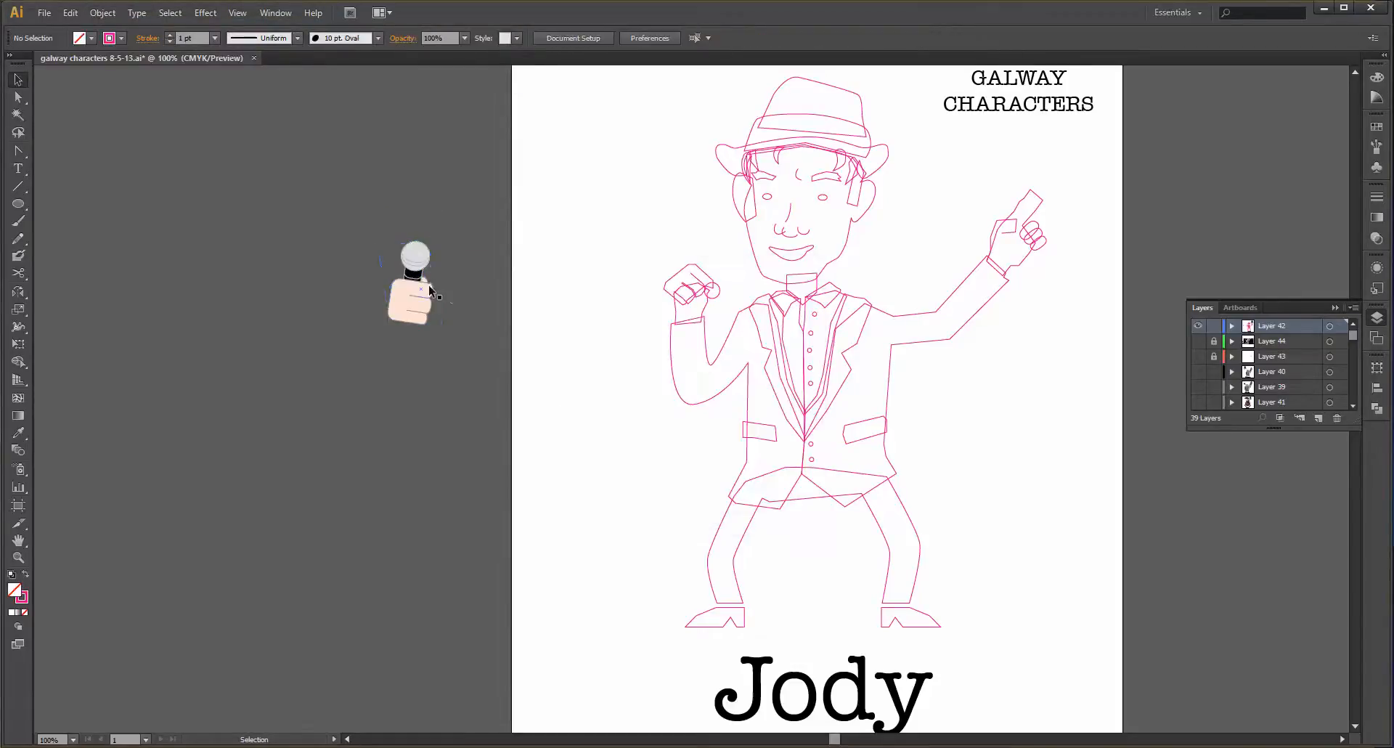
- Move the microphone hand beside the character's raised hand and remove that hand's traced fingers
left_click_drag(418, 290, 603, 311)
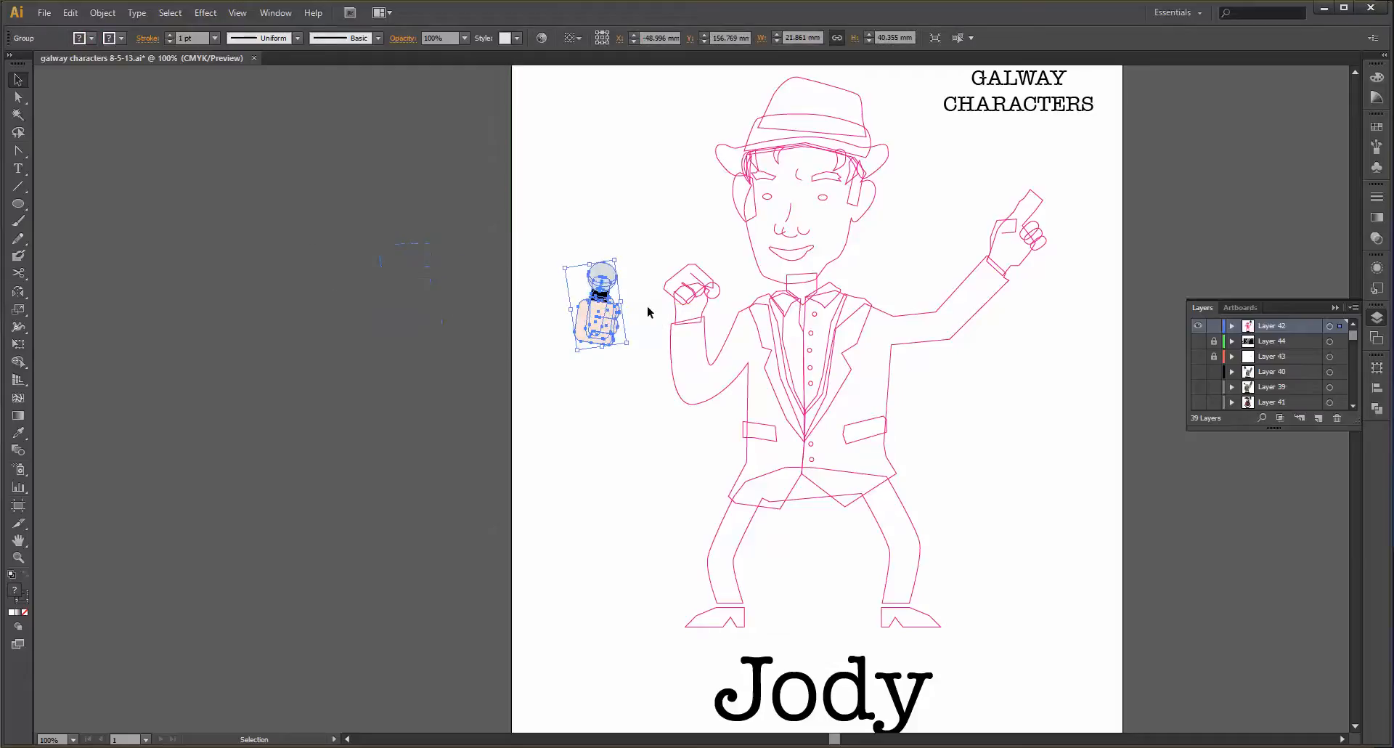
left_click_drag(672, 252, 719, 287)
left_click(737, 288)
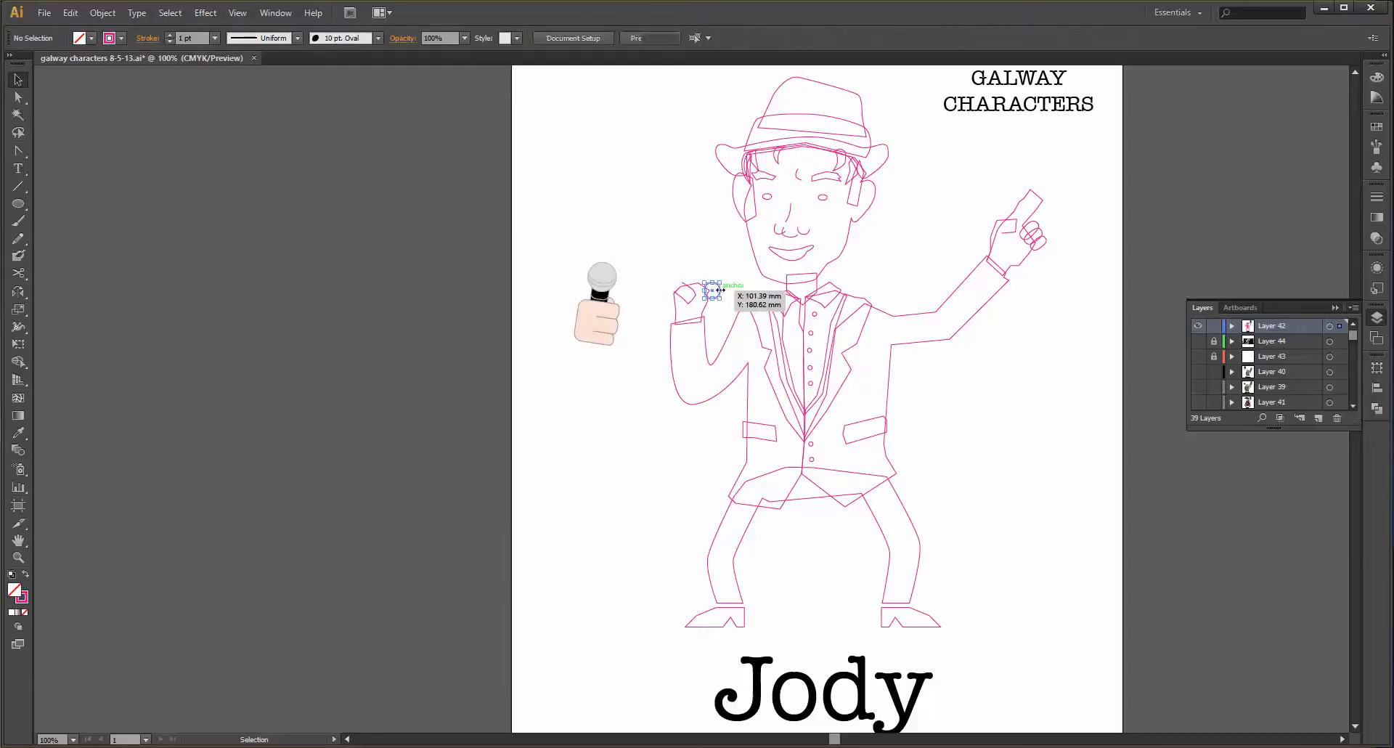
- Rotate the microphone hand to tilt towards the face and place it over the raised wrist
left_click_drag(566, 257, 677, 294)
left_click(631, 353)
scroll(686, 294, "up", 1)
left_click(600, 352)
left_click(614, 328)
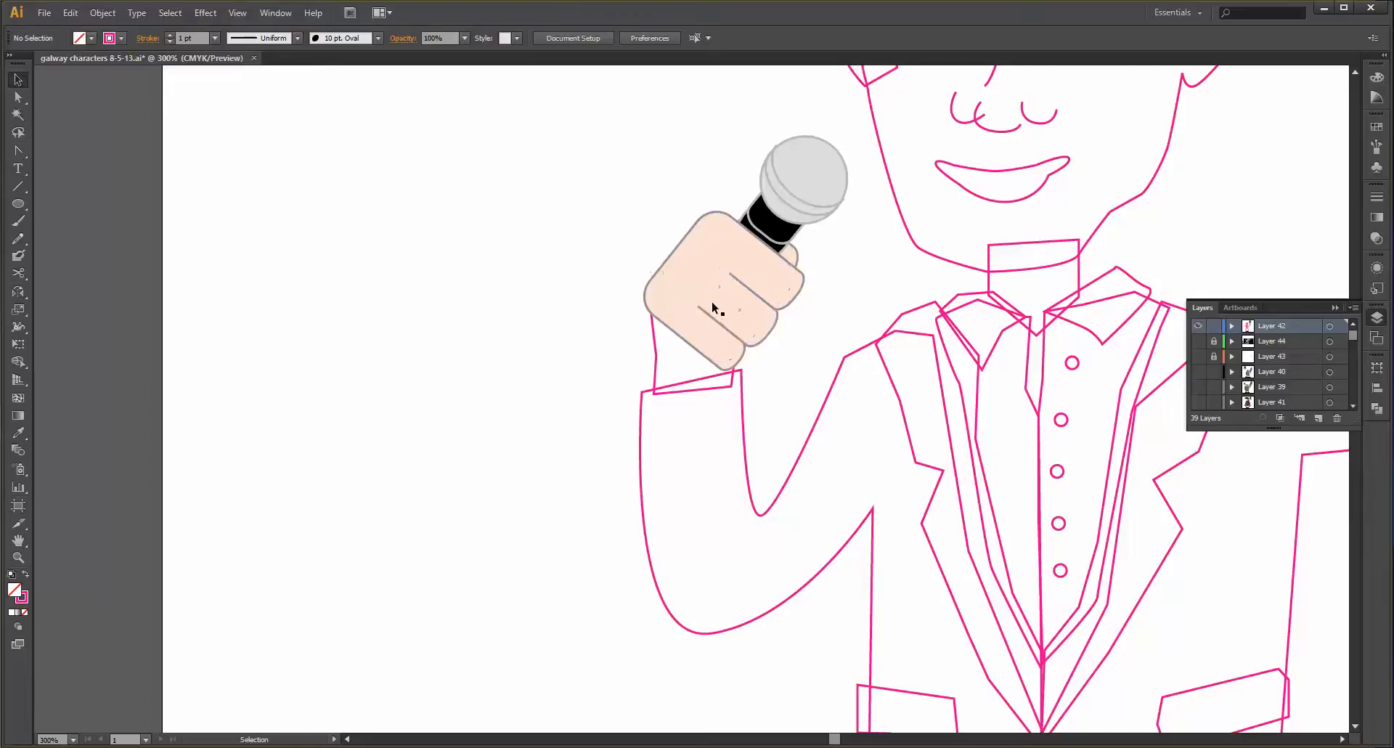
- Fine-tune the positions of the microphone hand and the hand outline beneath it so they line up with the cuff
left_click_drag(713, 306, 691, 316)
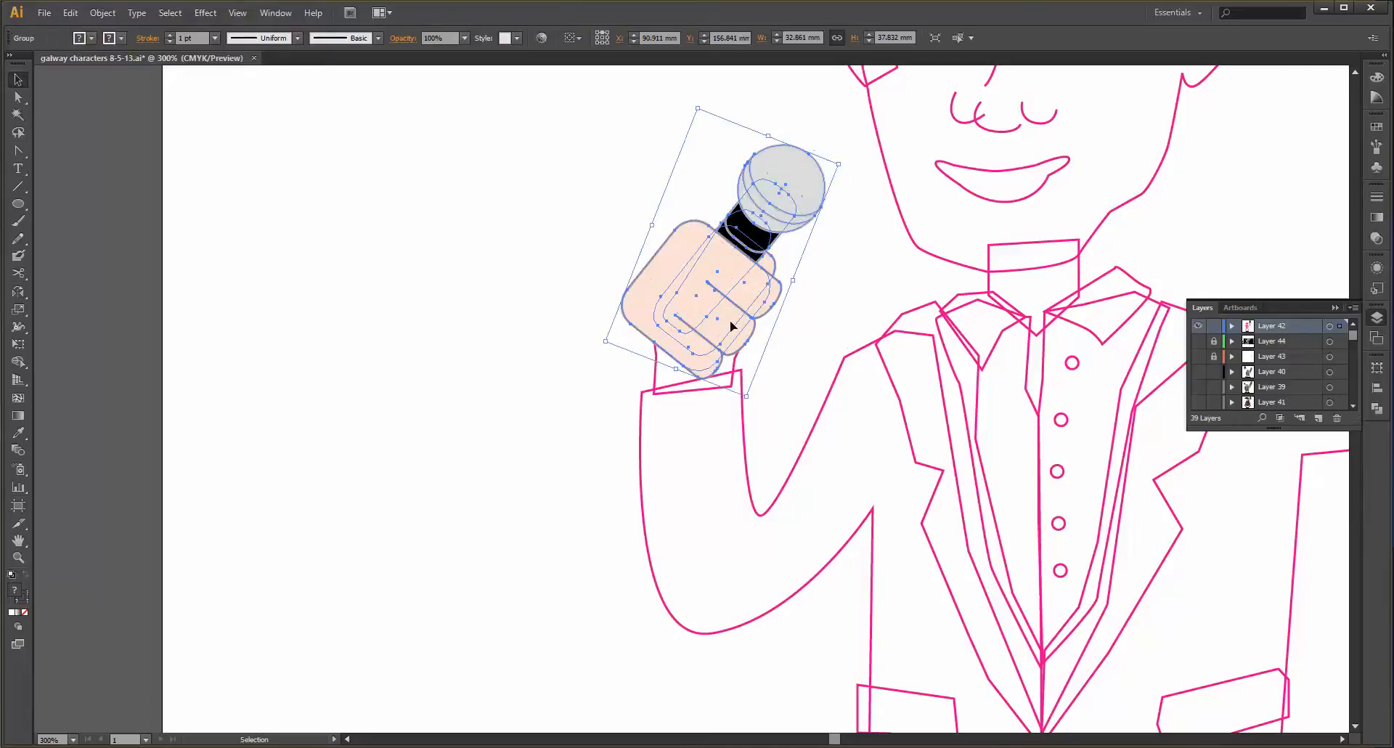
left_click_drag(656, 371, 648, 375)
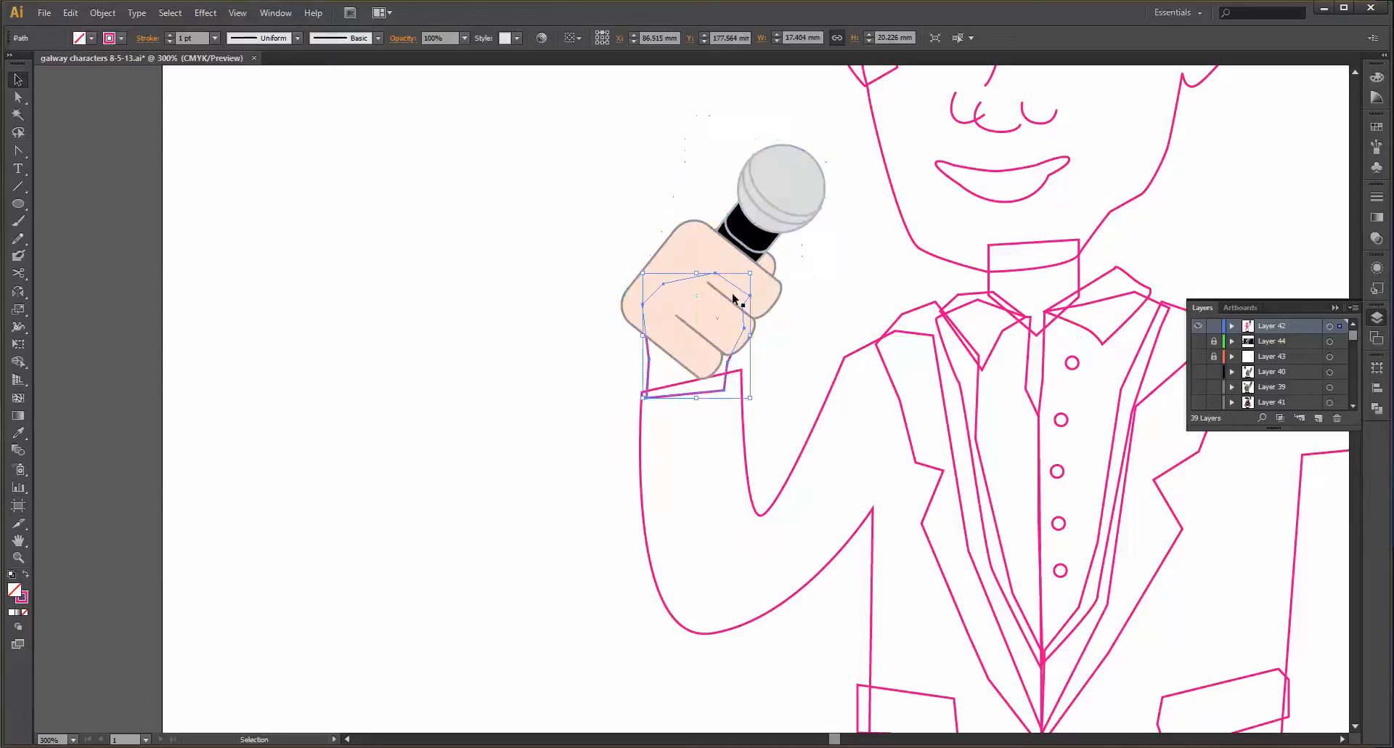
left_click(804, 292)
scroll(804, 292, "down", 3, "alt")
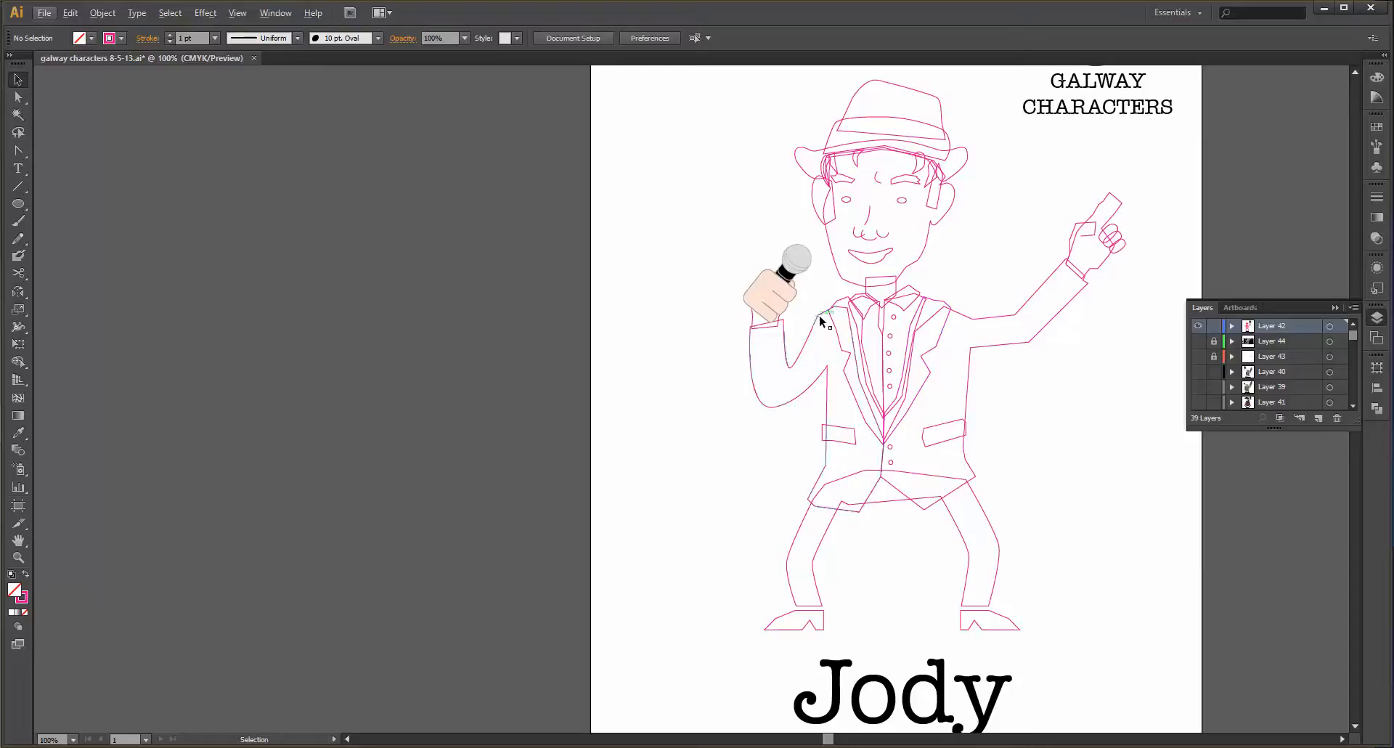
left_click_drag(787, 294, 805, 305)
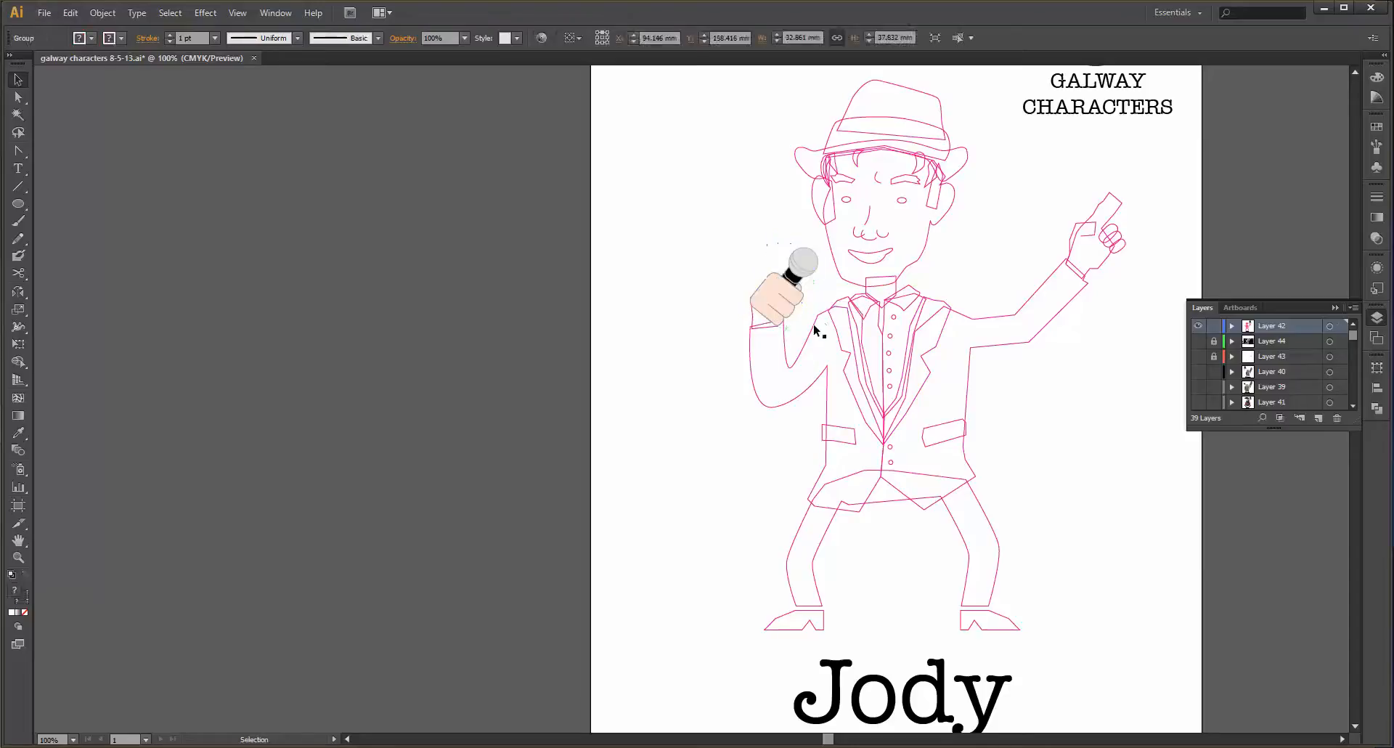
scroll(772, 293, "up", 3, "alt")
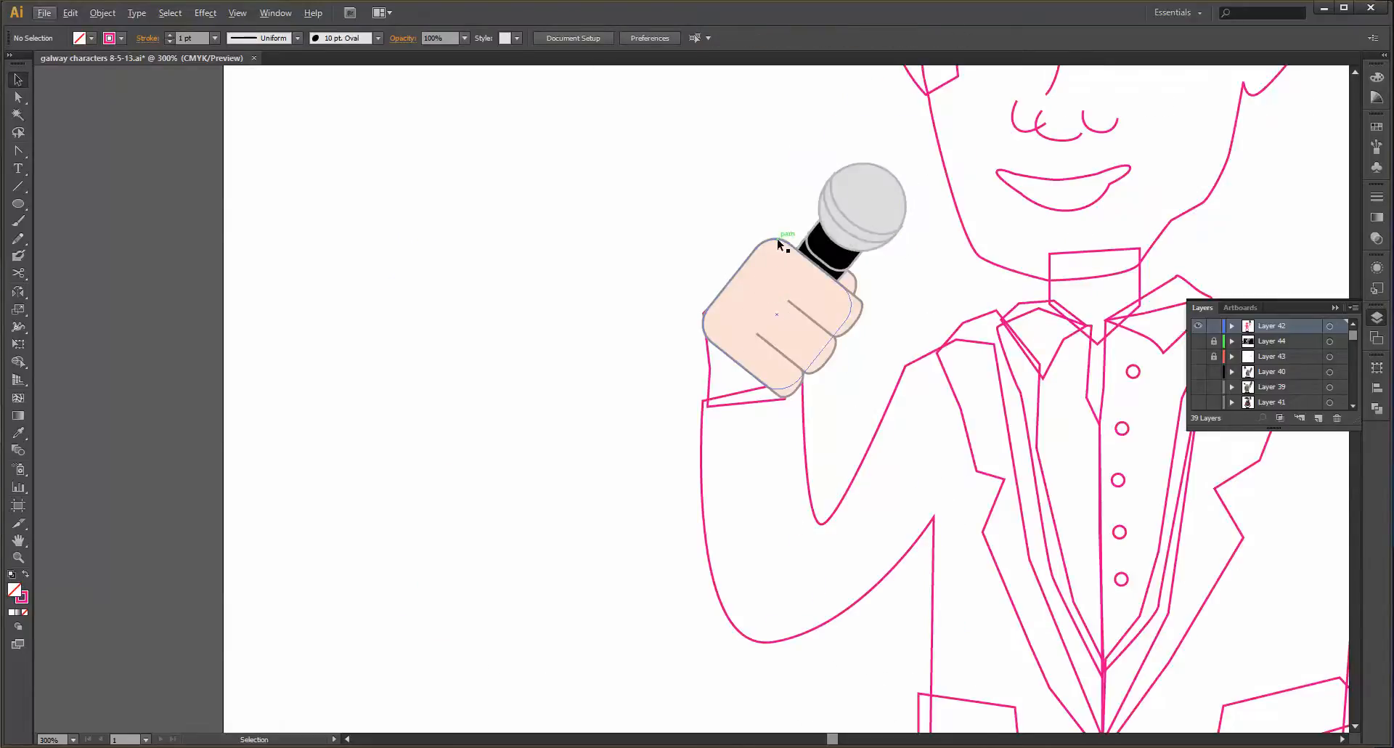
left_click_drag(777, 238, 770, 229)
left_click(695, 263)
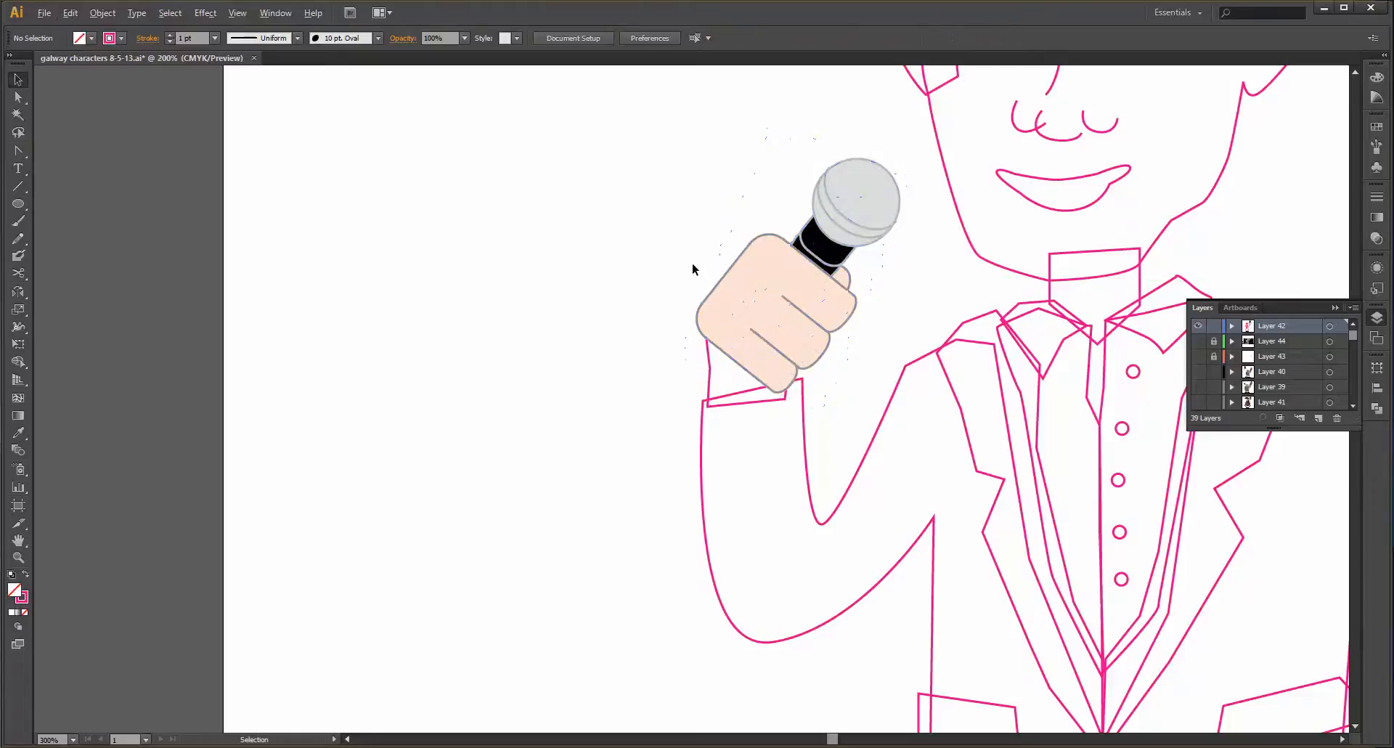
- Show the reference photo on Layer 44 and bring the photo and the character into view together
key("ctrl+0")
left_click(1197, 340)
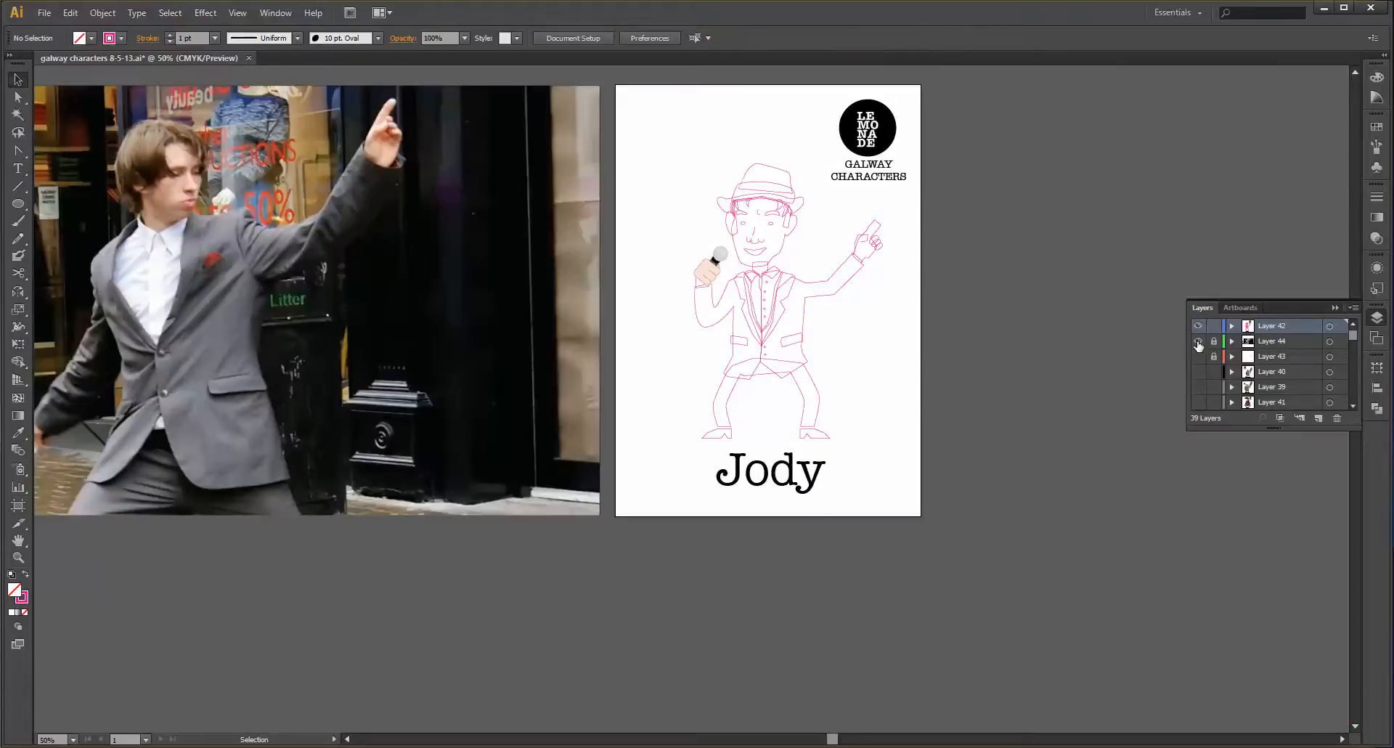
scroll(339, 325, "left", 2)
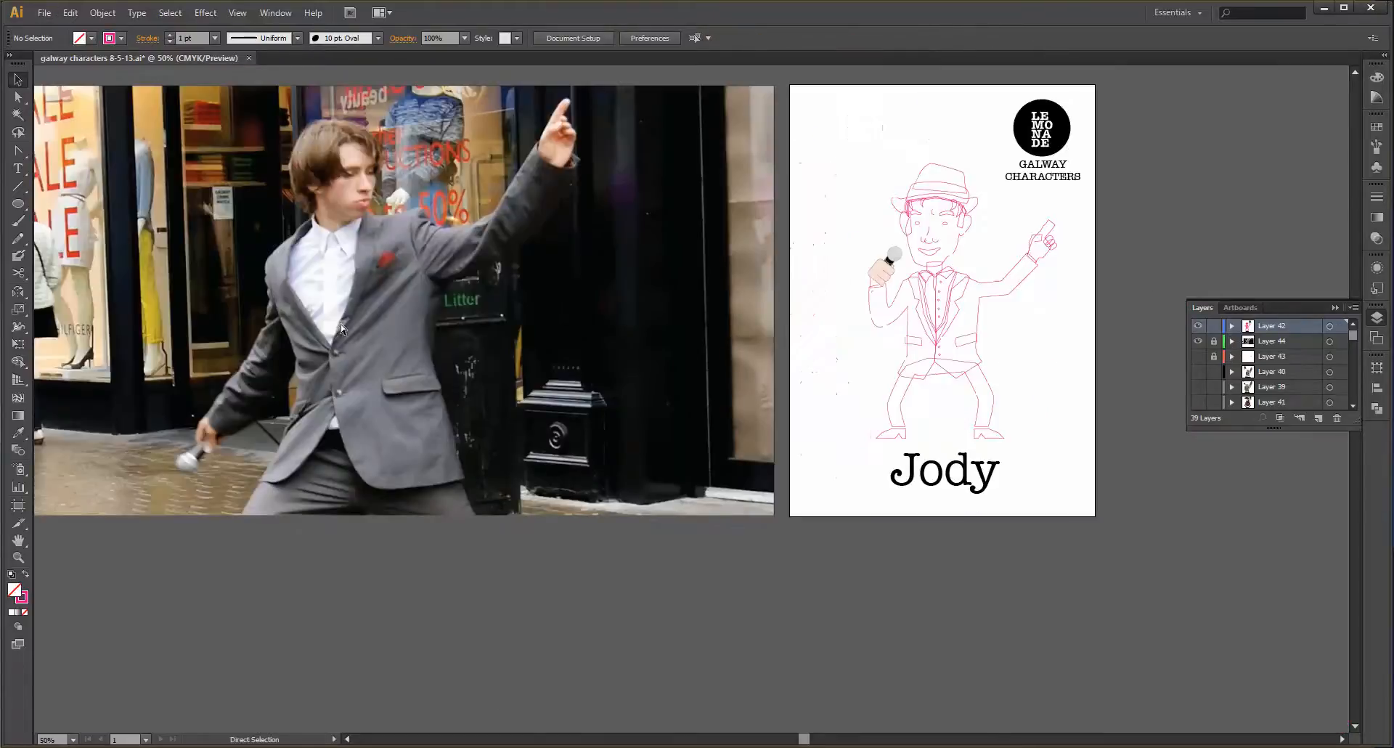
scroll(871, 266, "up", 1)
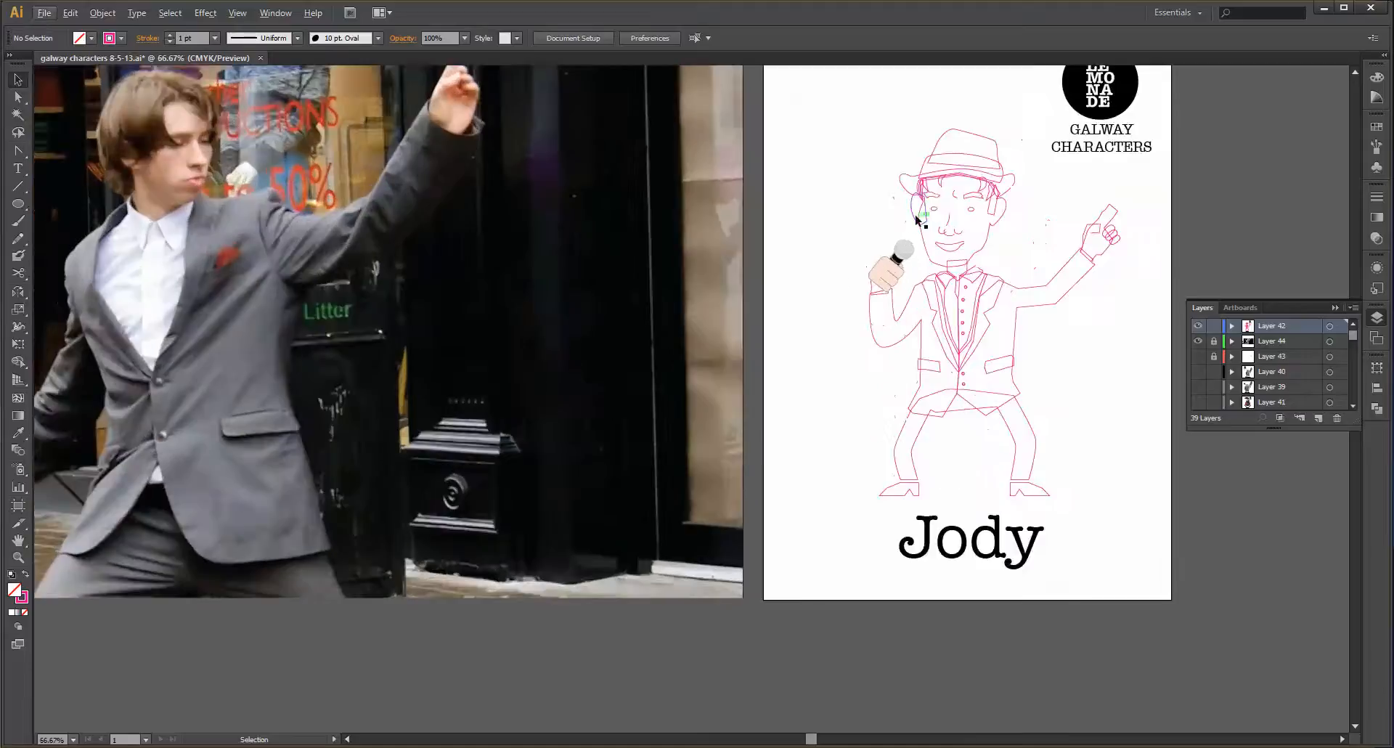
- Fill the narrow hair strand under the hat brim with brown sampled from the photo's hair and outline it in that brown with K 23
left_click(922, 187)
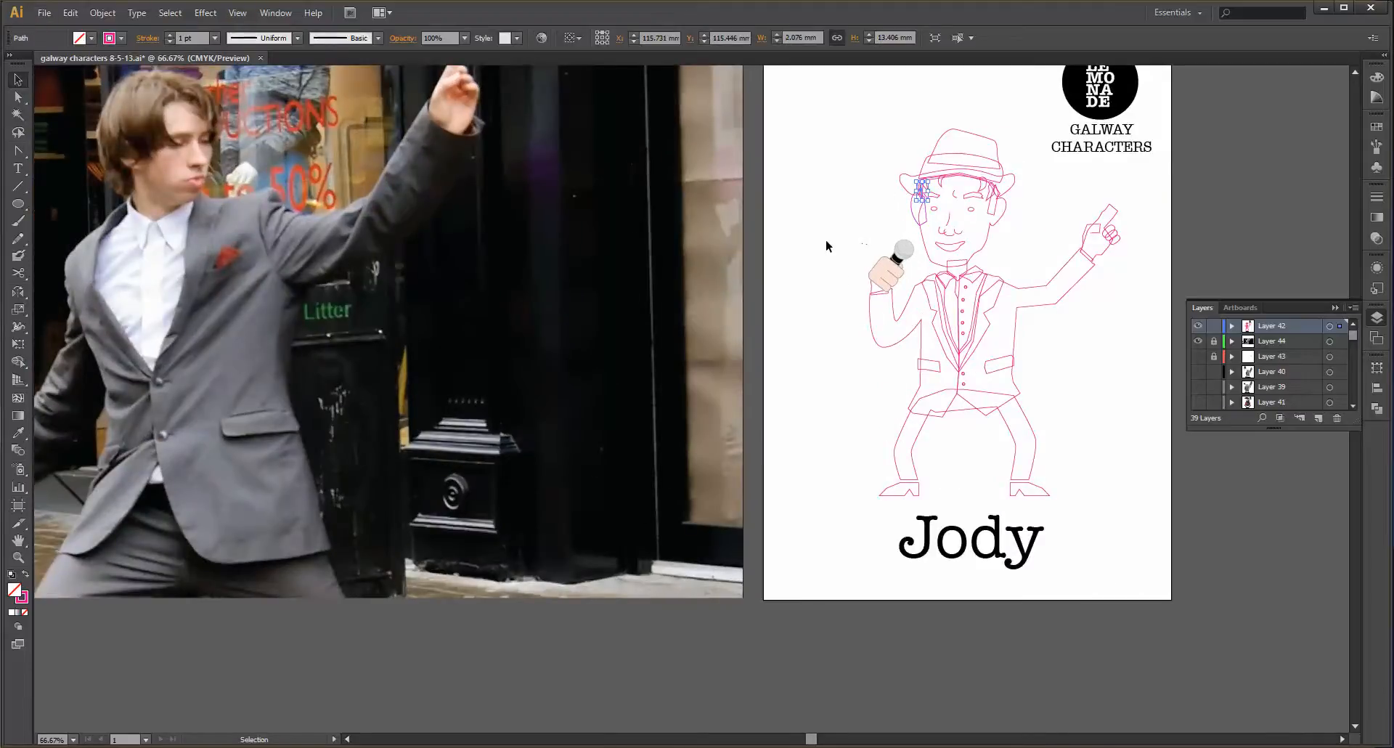
key("i")
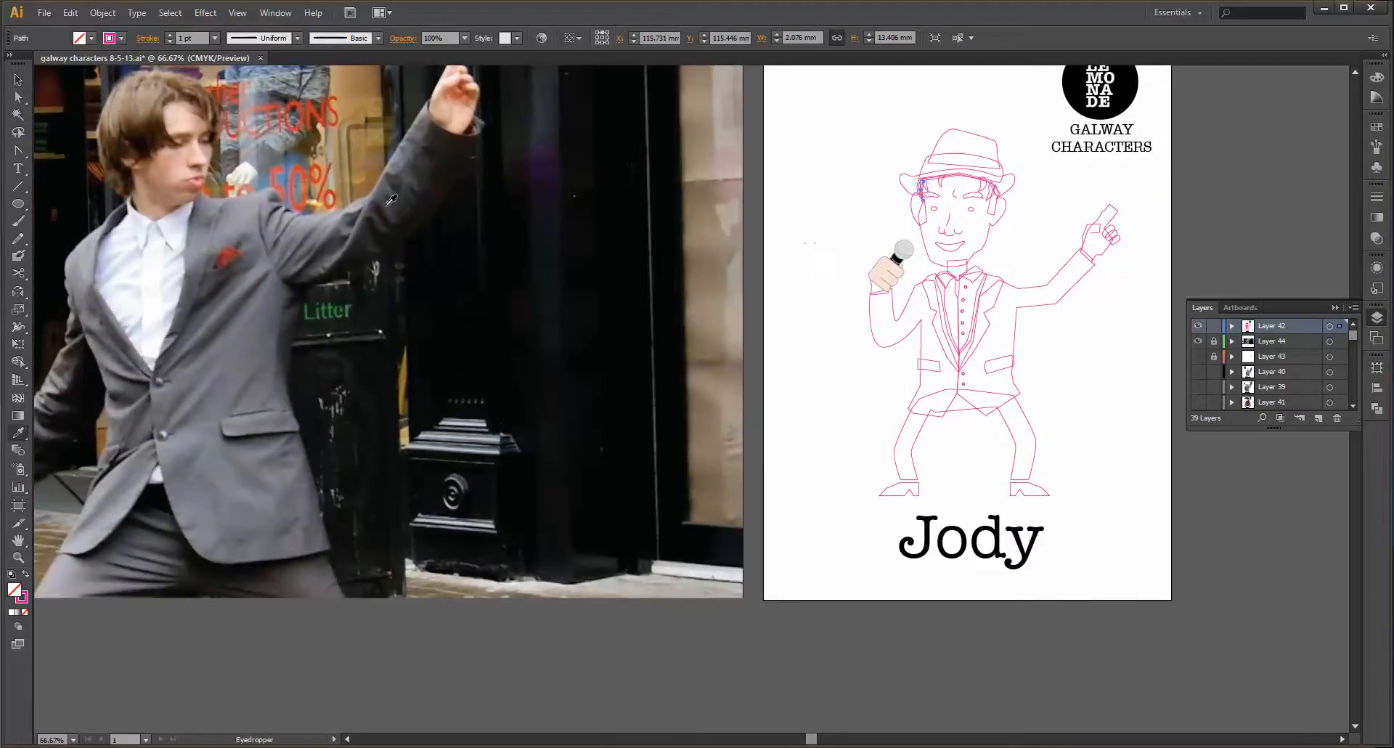
left_click(145, 104)
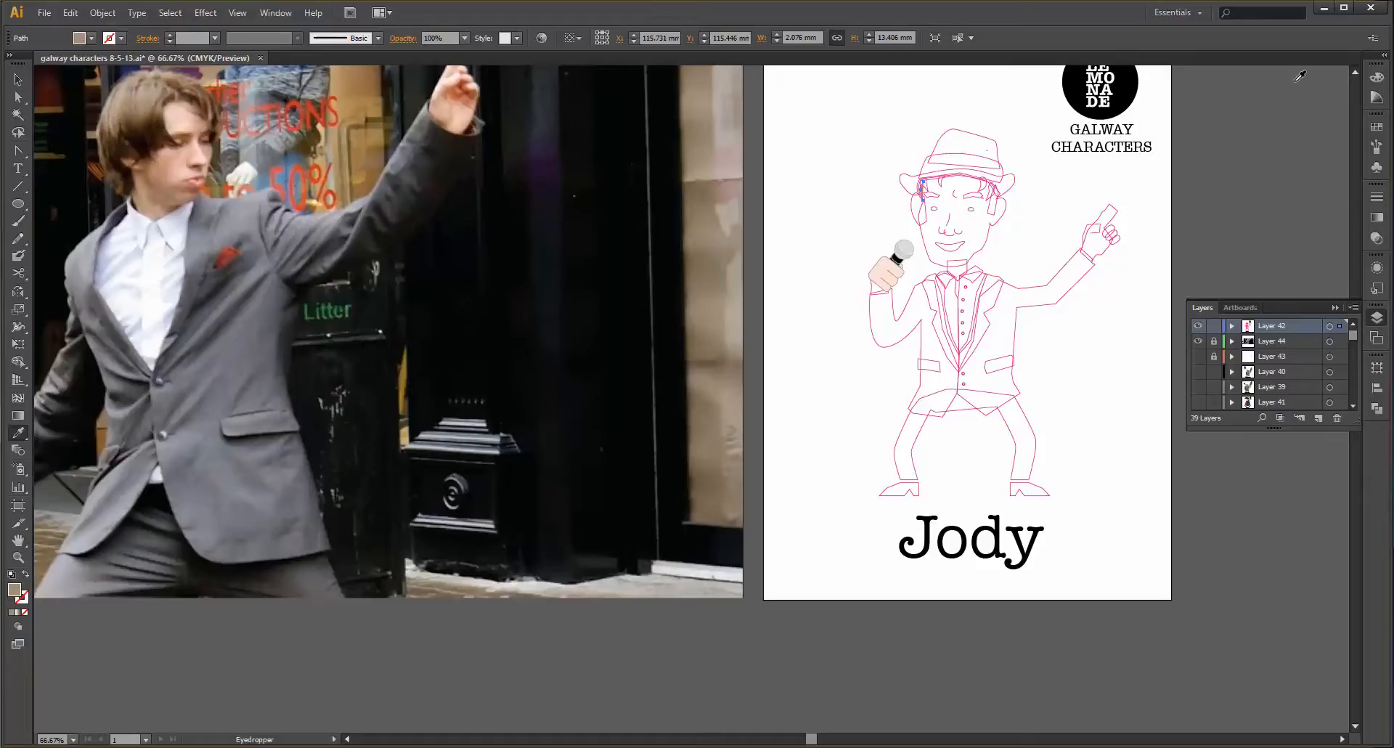
left_click(1378, 78)
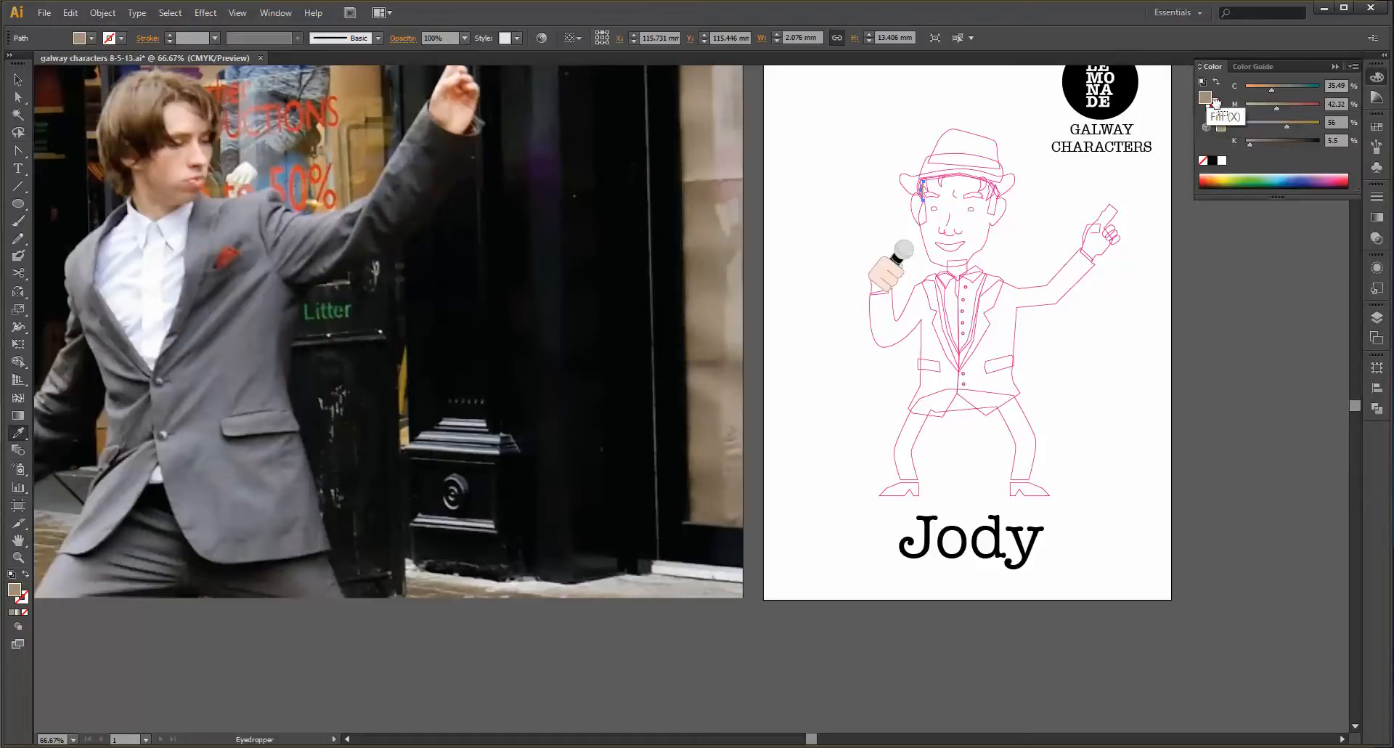
left_click(1211, 105)
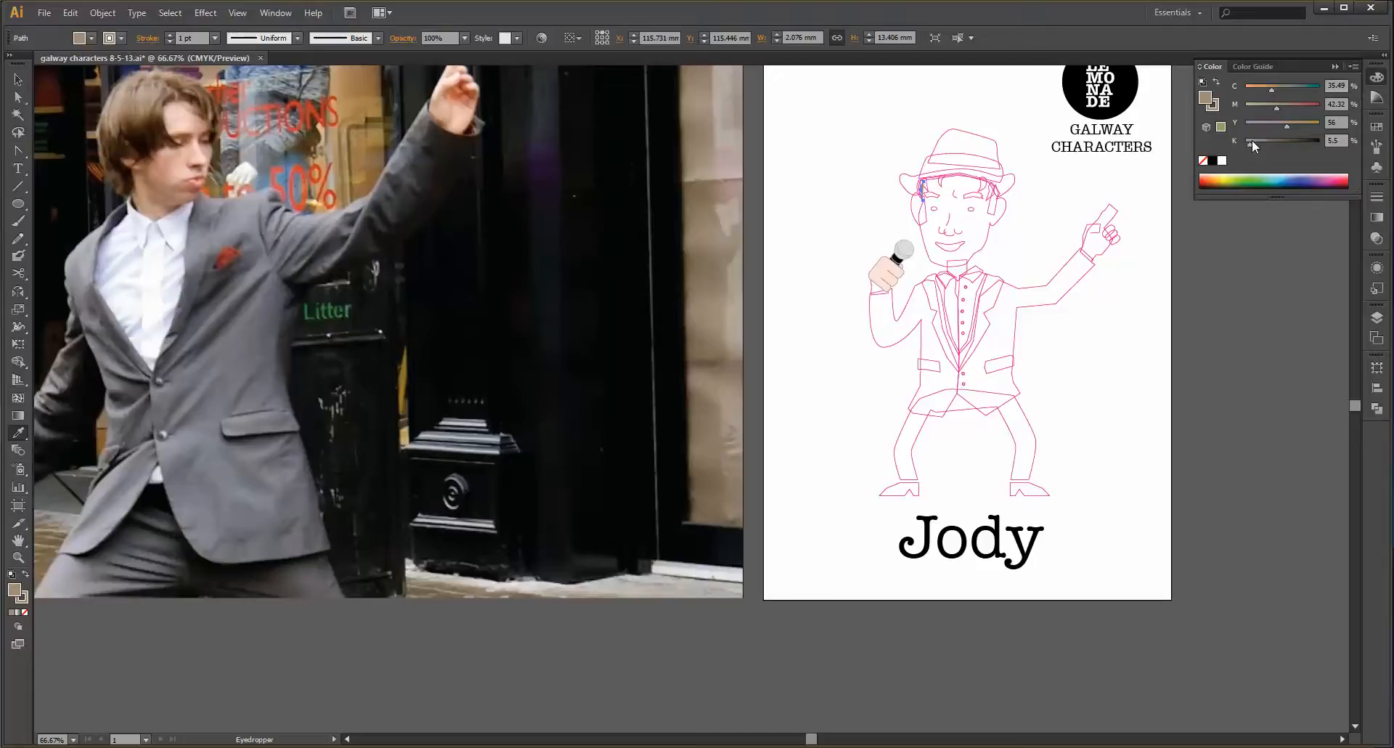
mouse_move(1249, 143)
left_mouse_down()
mouse_move(1264, 147)
mouse_move(1250, 125)
left_mouse_up()
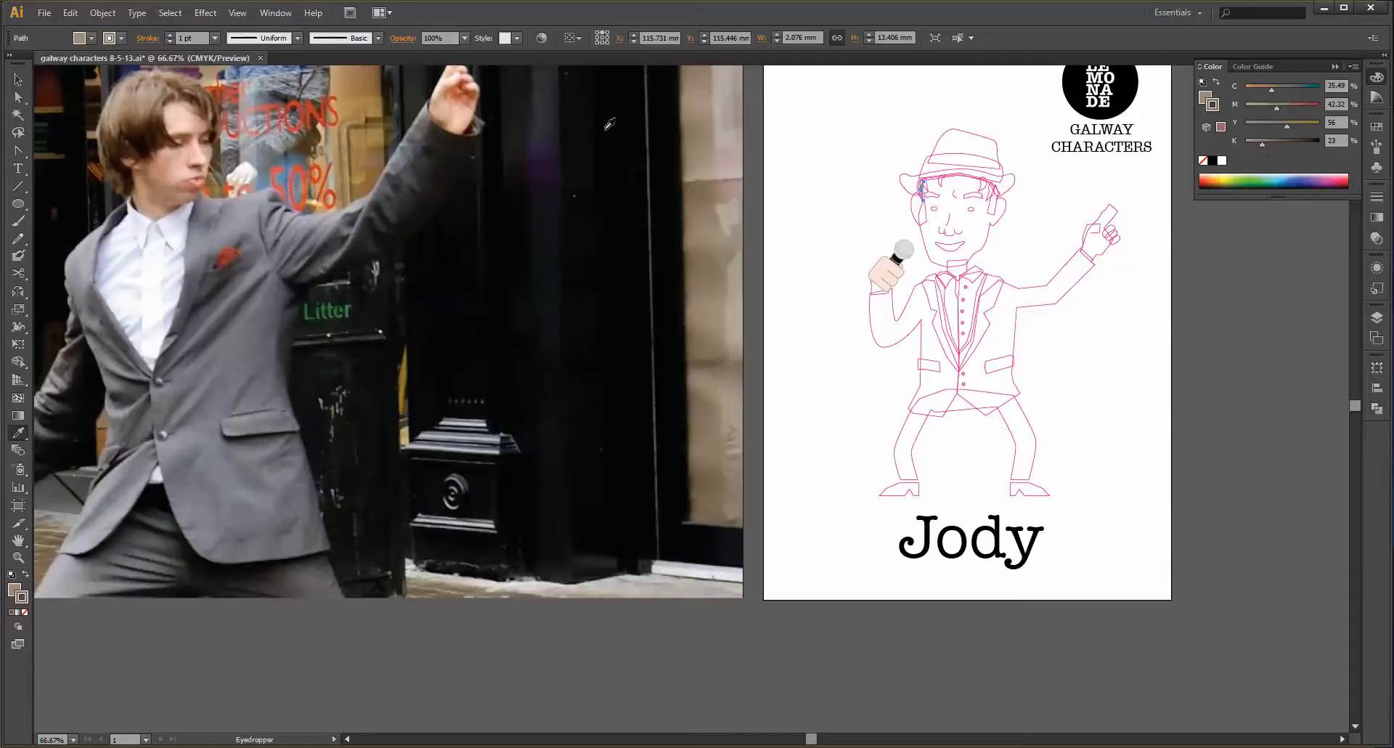
left_click(19, 80)
left_click(888, 135)
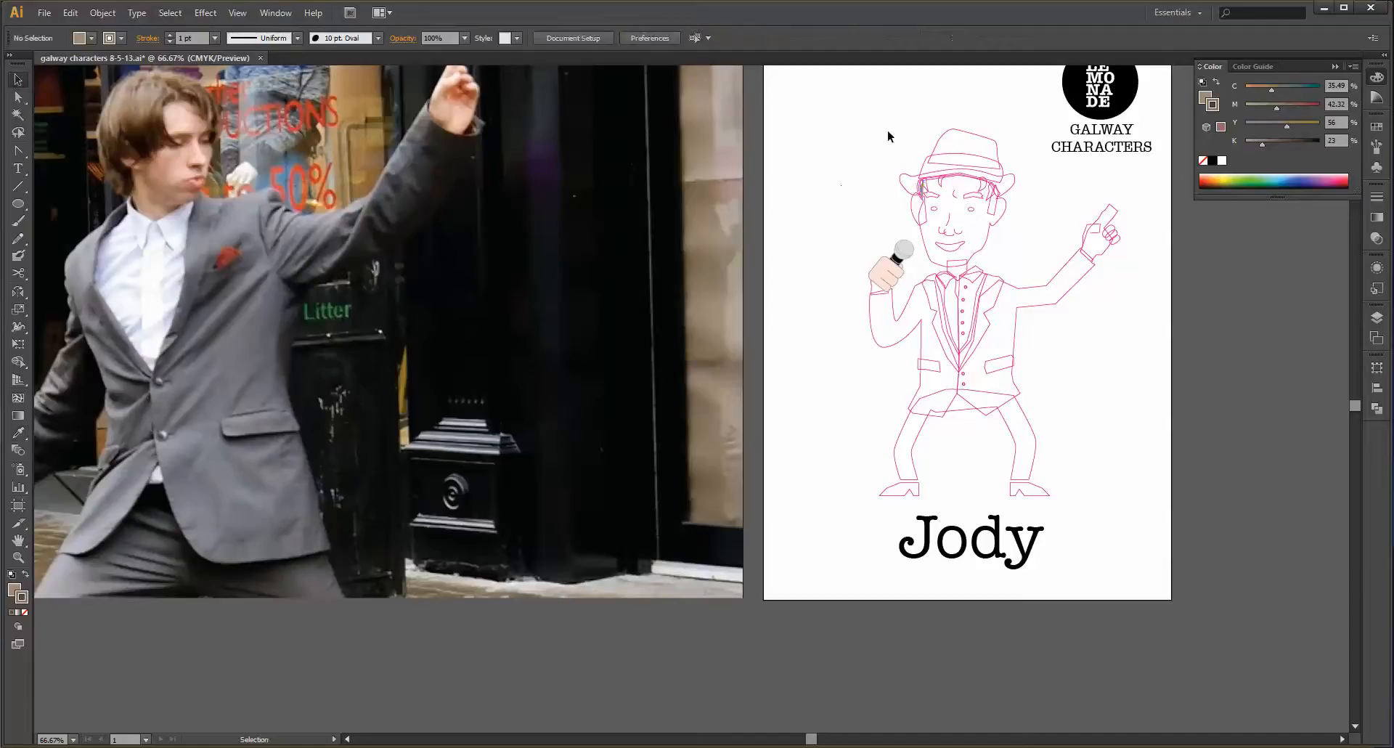
- Copy the brown fill and outline of the narrow strand onto the larger hair lock surrounding it with the Eyedropper
scroll(920, 184, "up", 5)
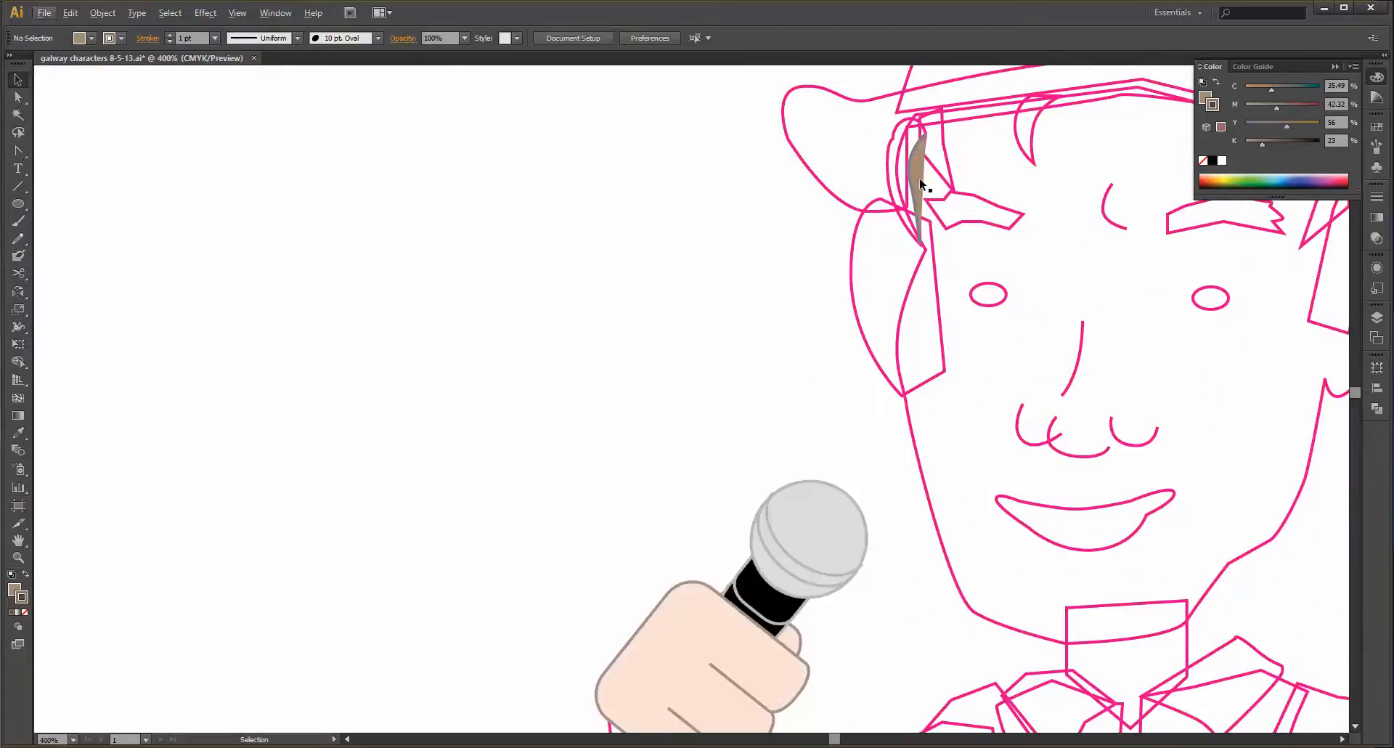
scroll(916, 174, "up", 2)
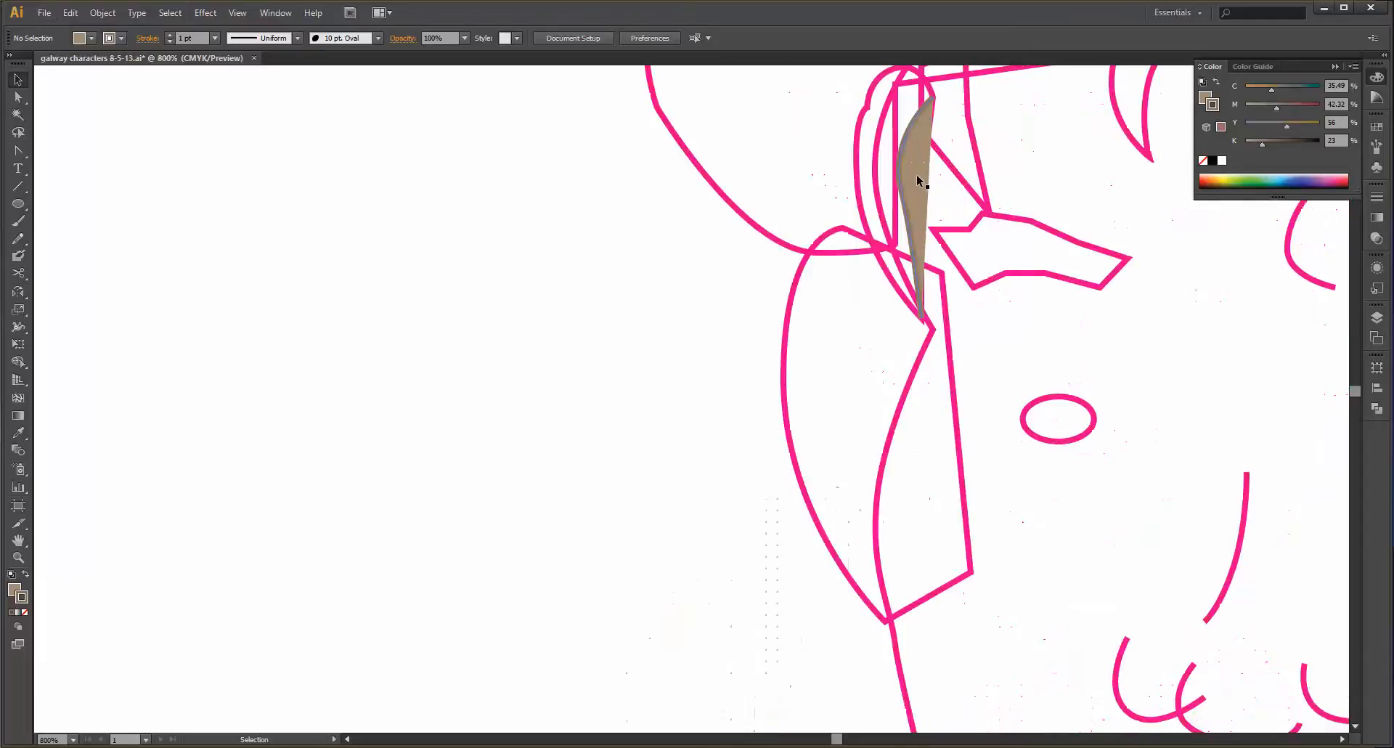
left_click(913, 144)
left_click(858, 124, "shift")
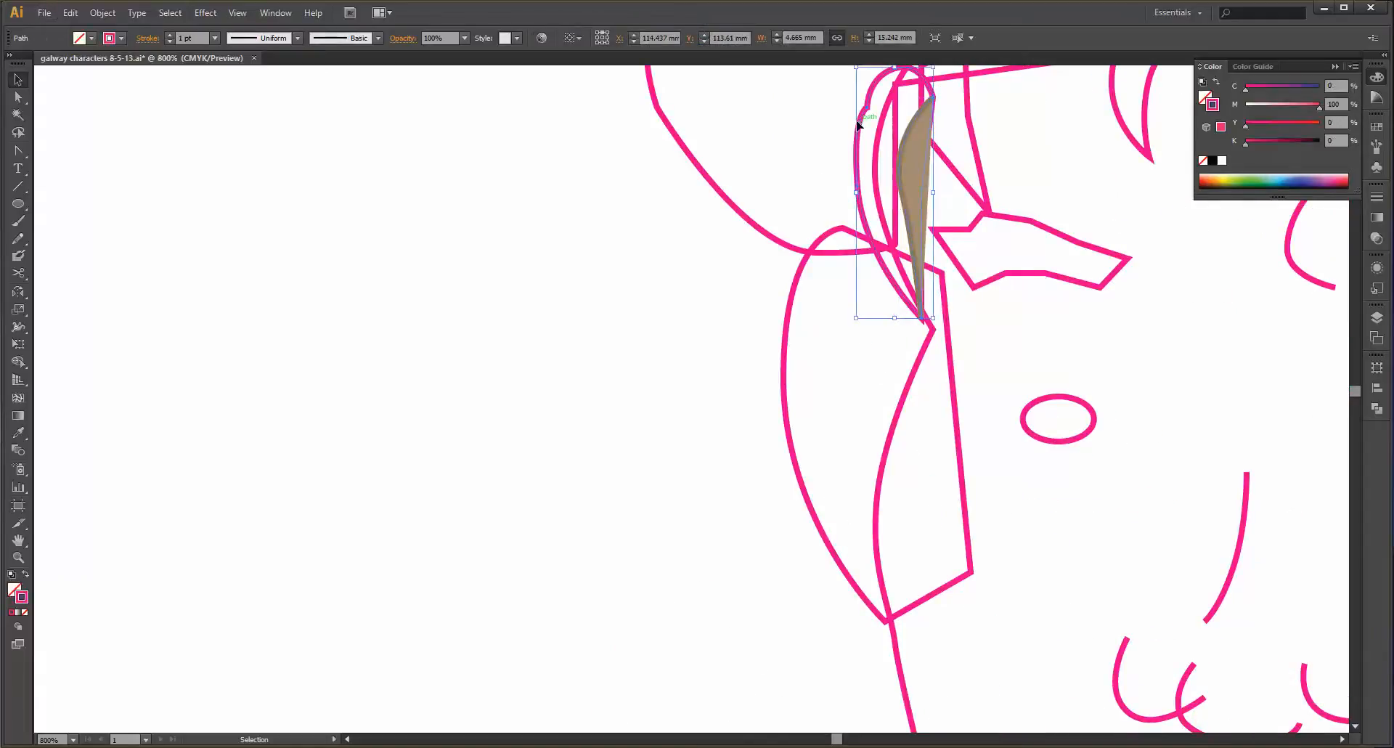
key("i")
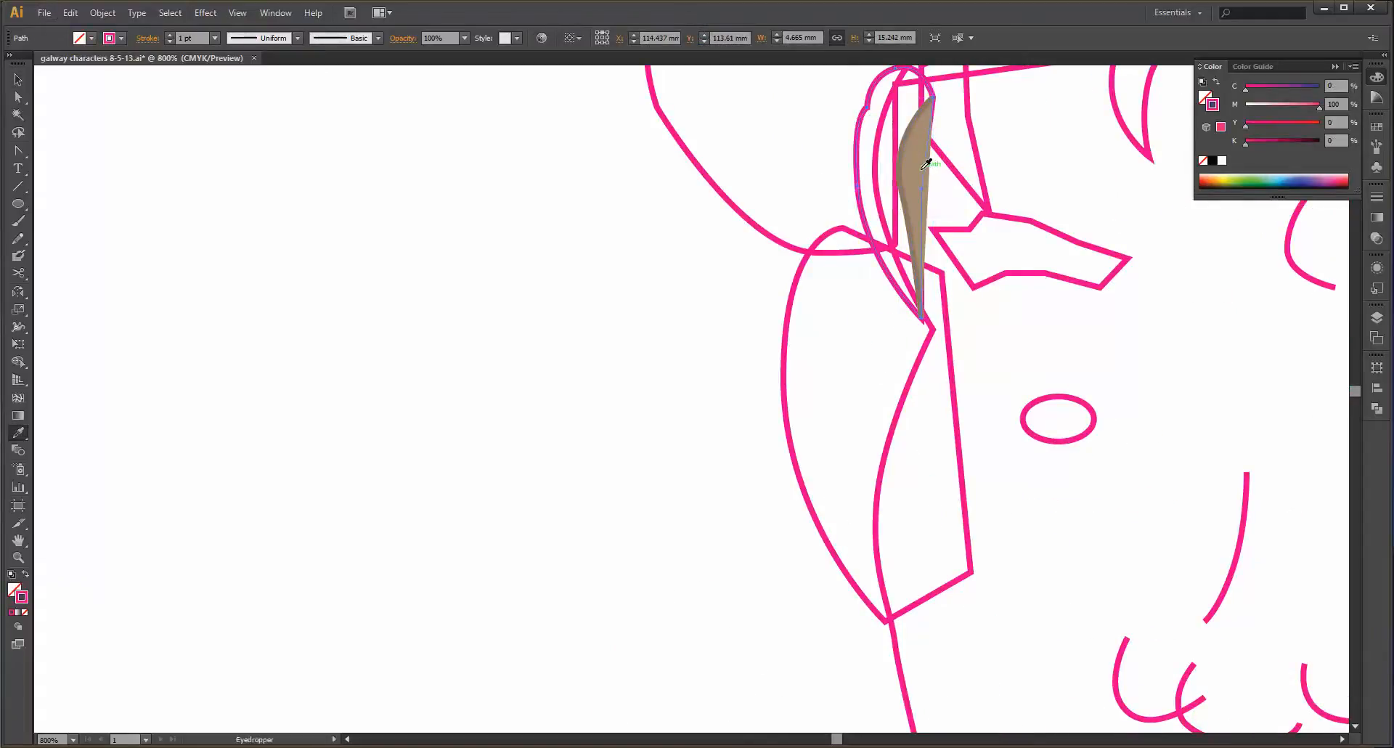
left_click(916, 167)
left_click(18, 80)
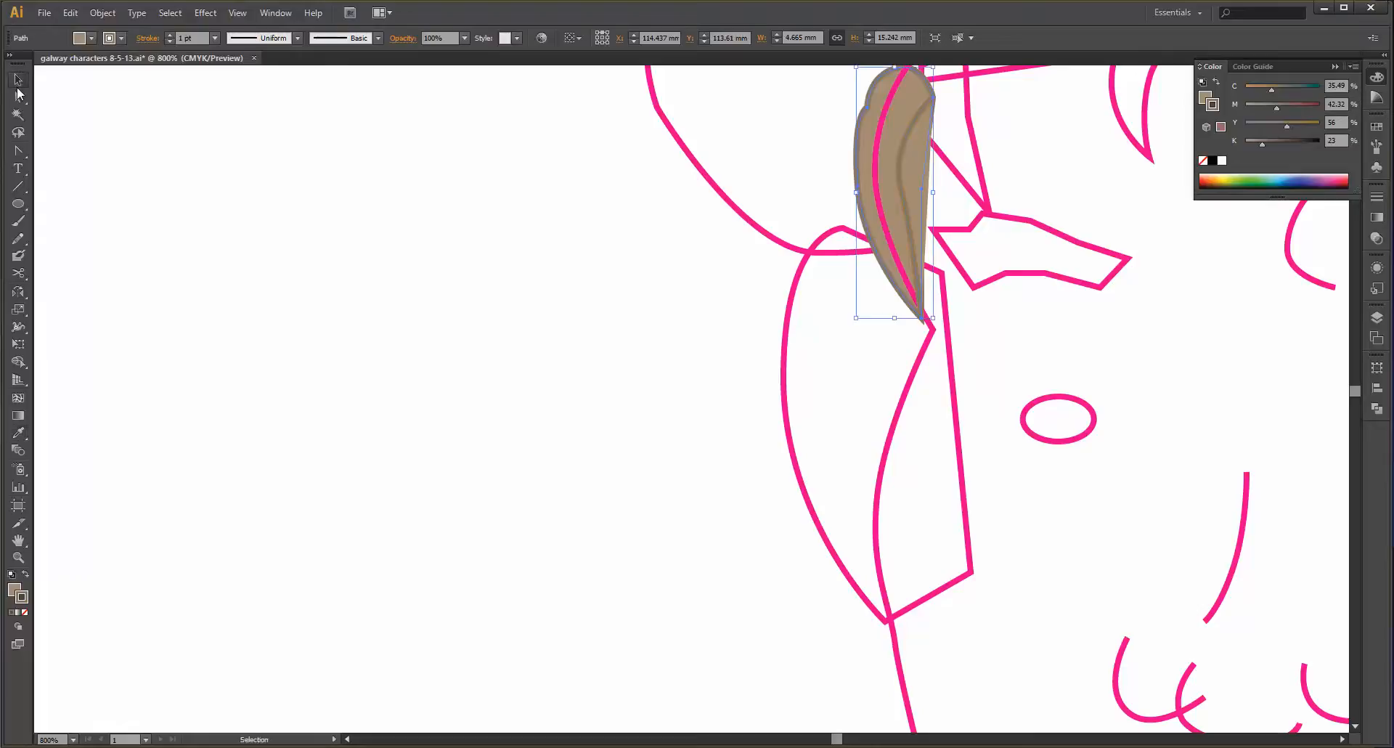
- Move the narrow strand off the head to the blank area, and reshape the larger lock's inner edge into a smooth inward curve
left_click(933, 210)
left_click_drag(924, 205, 614, 243)
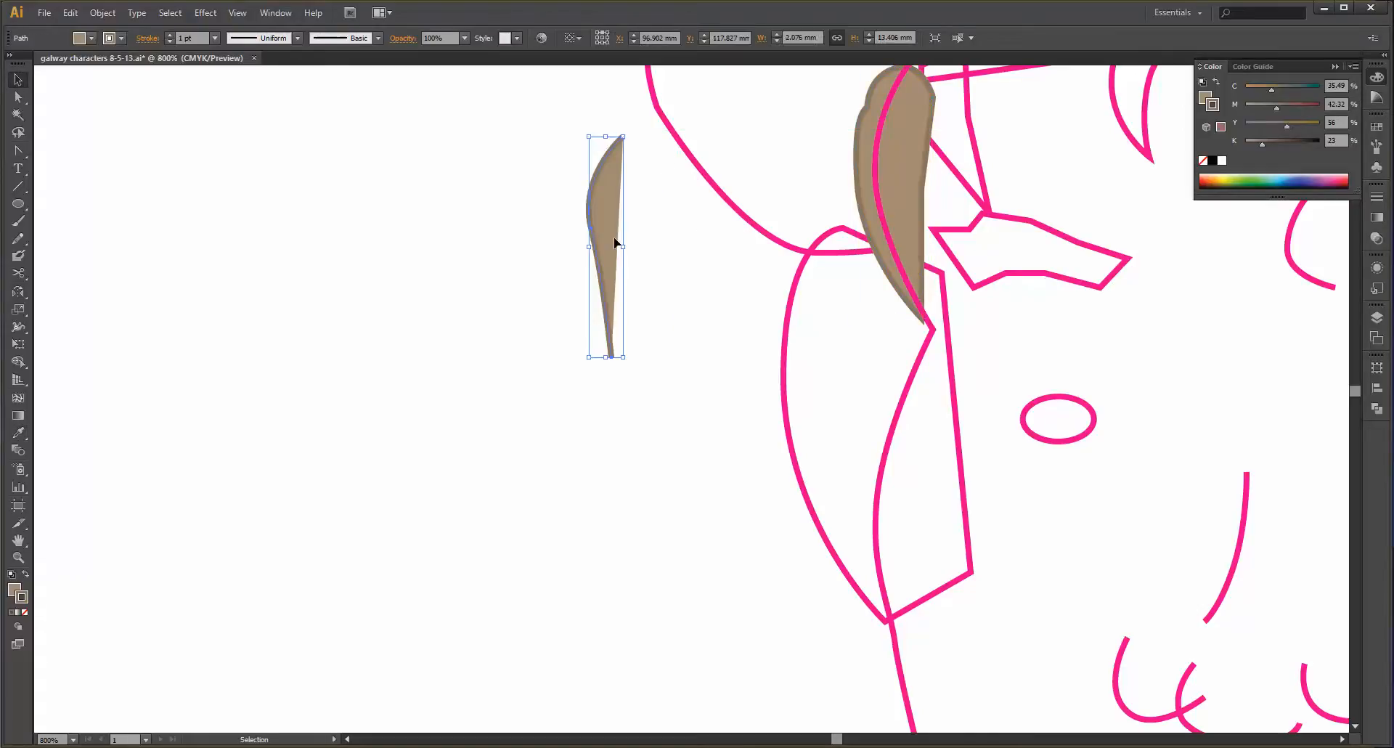
left_click(902, 174)
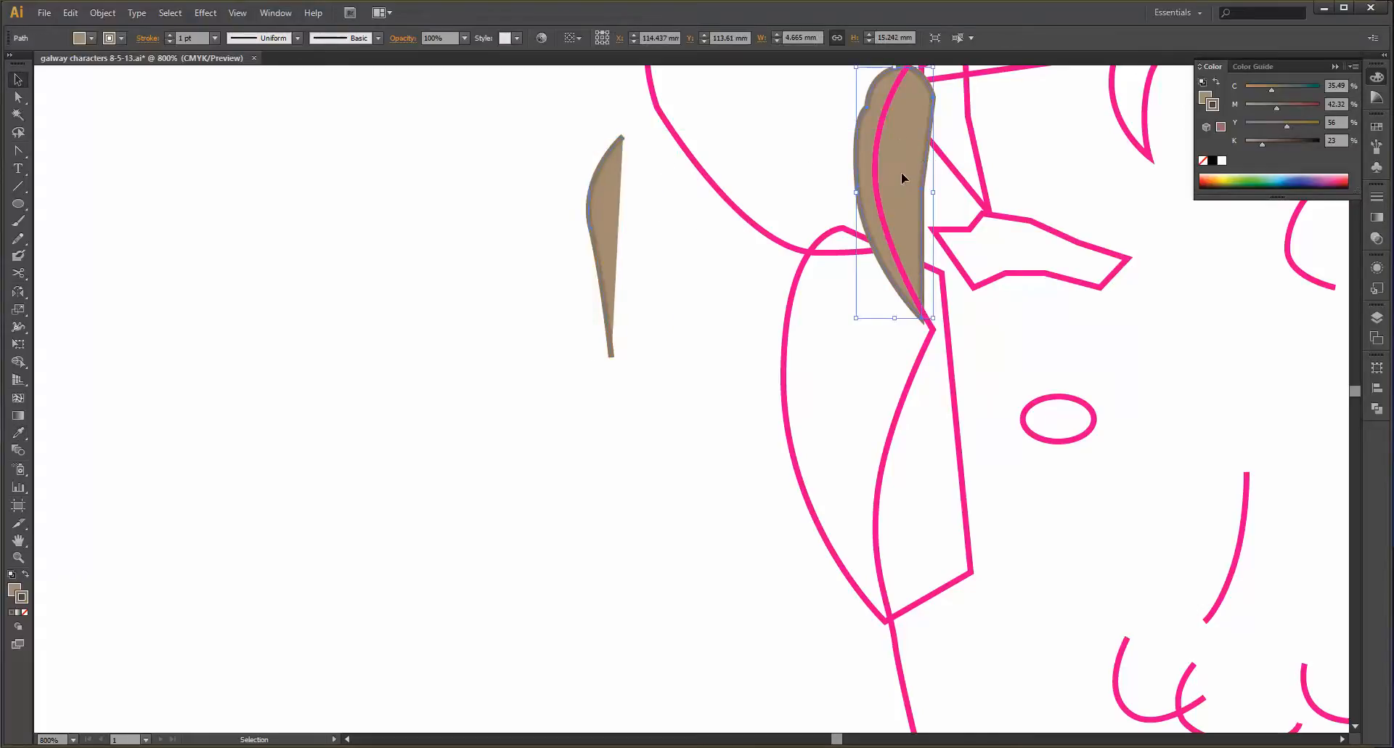
key("shift+c")
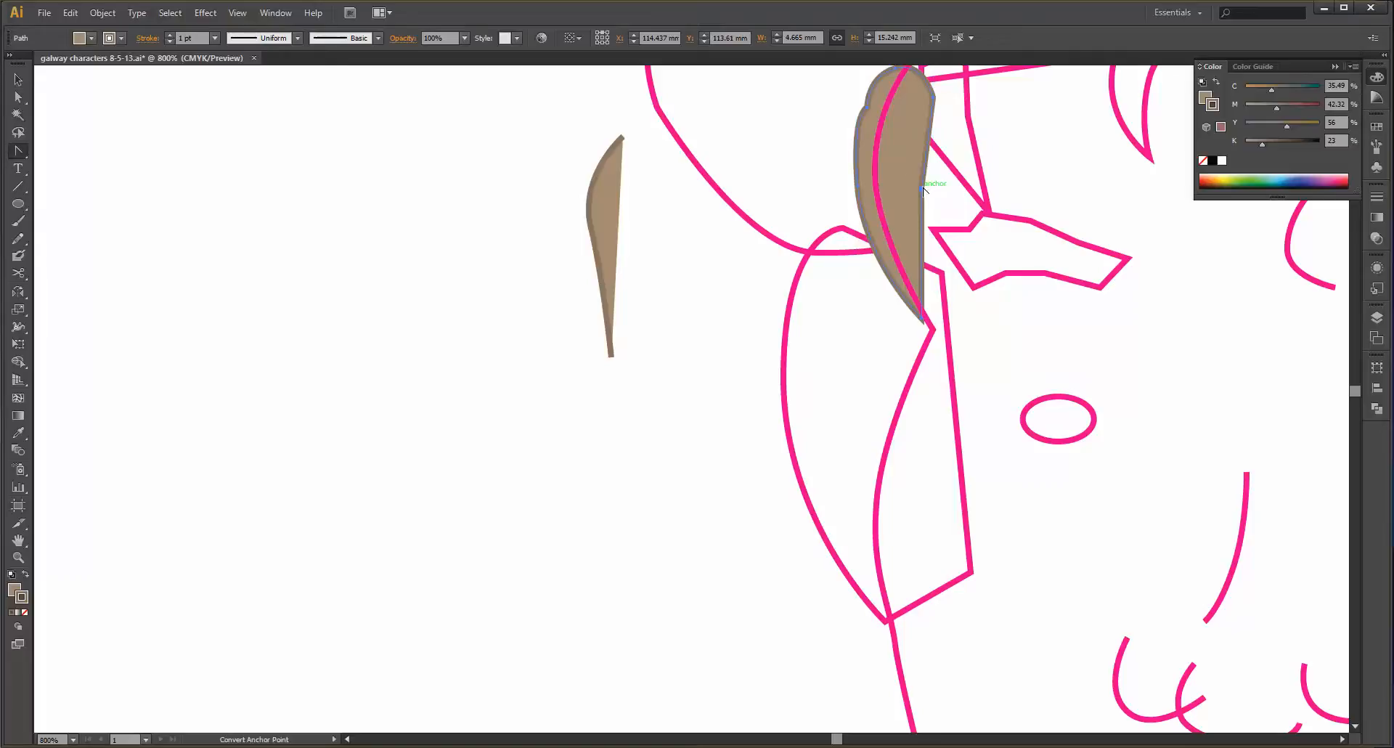
left_click_drag(922, 188, 898, 185)
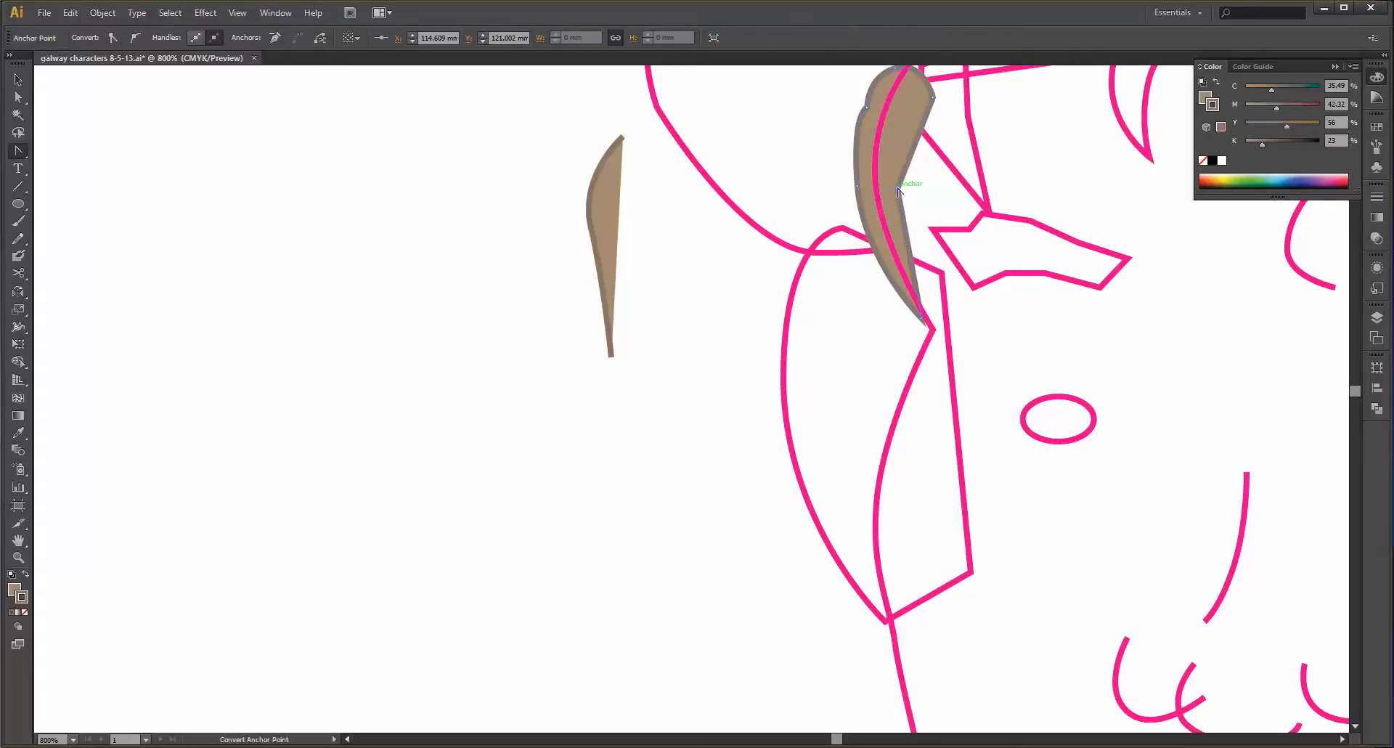
left_click_drag(898, 188, 900, 126)
scroll(914, 152, "down", 3)
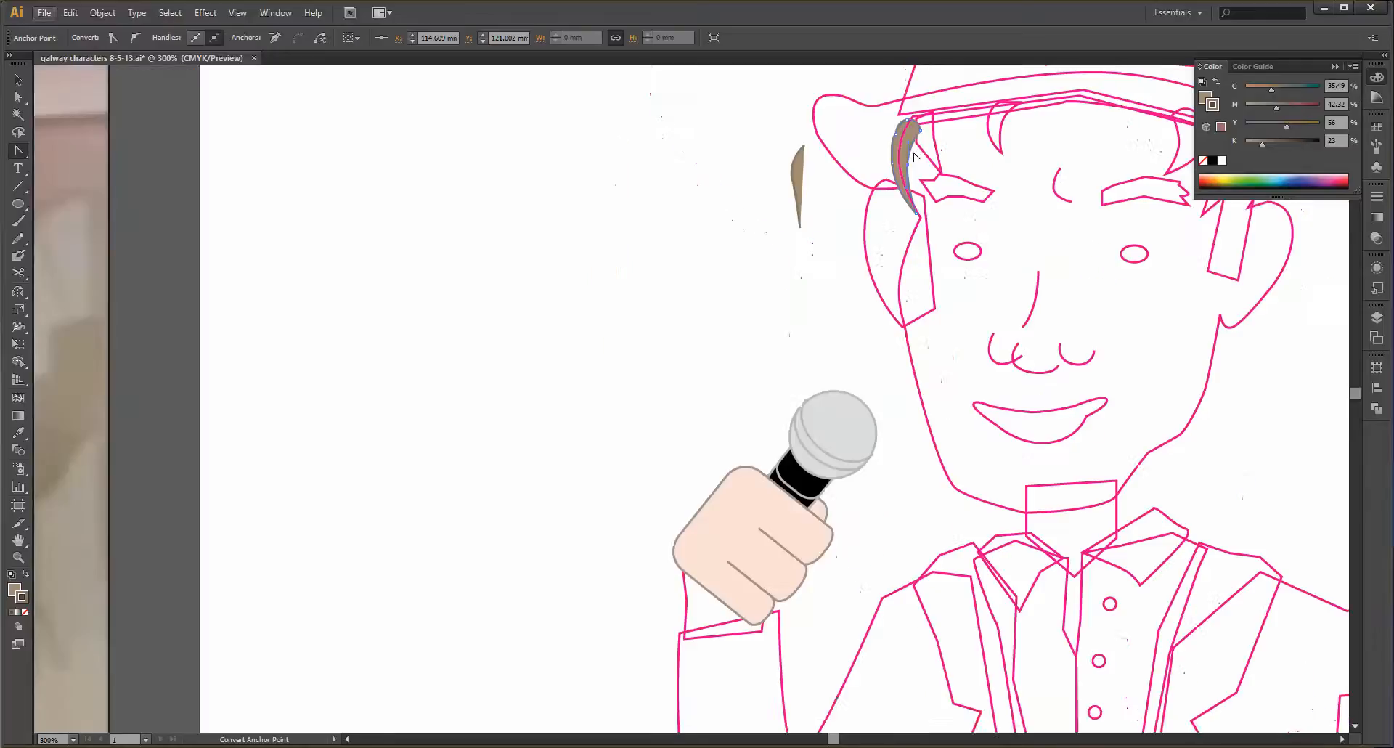
scroll(914, 154, "down", 2)
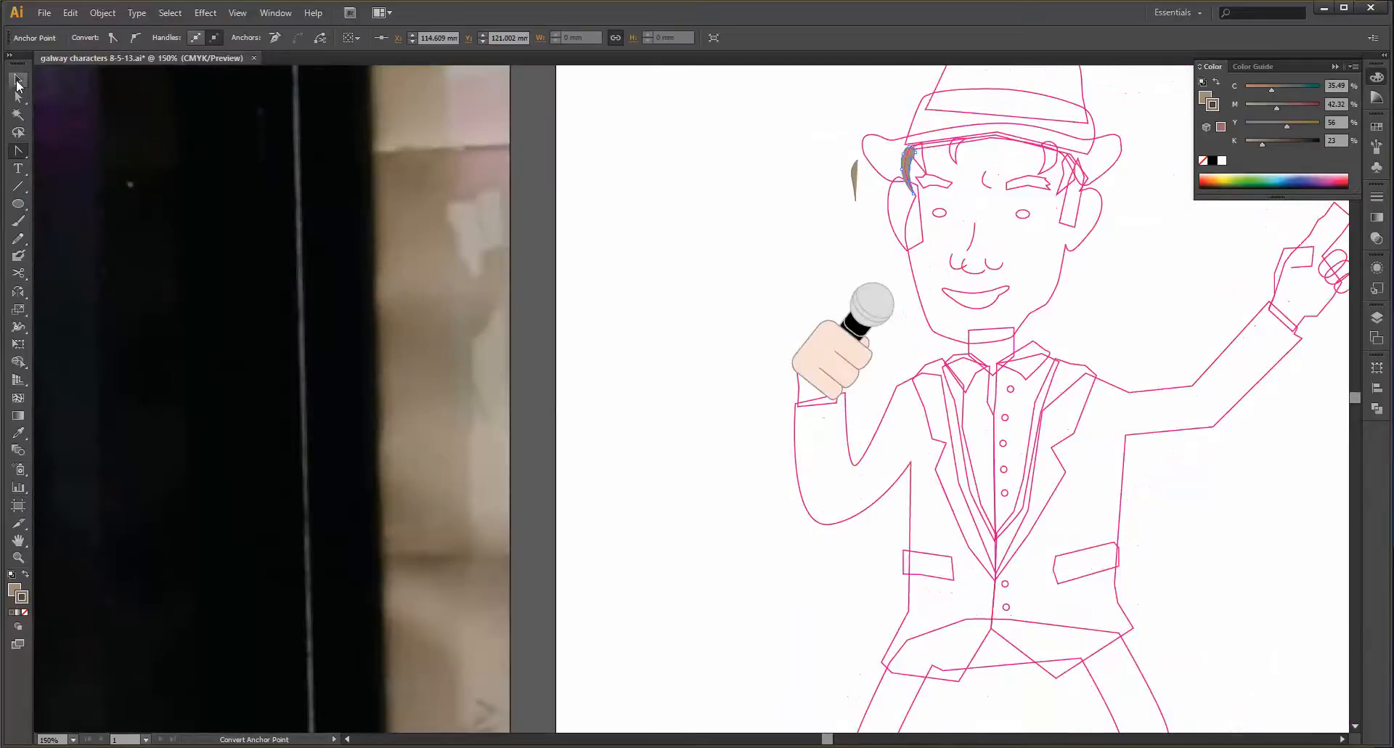
left_click(17, 82)
left_click(655, 185)
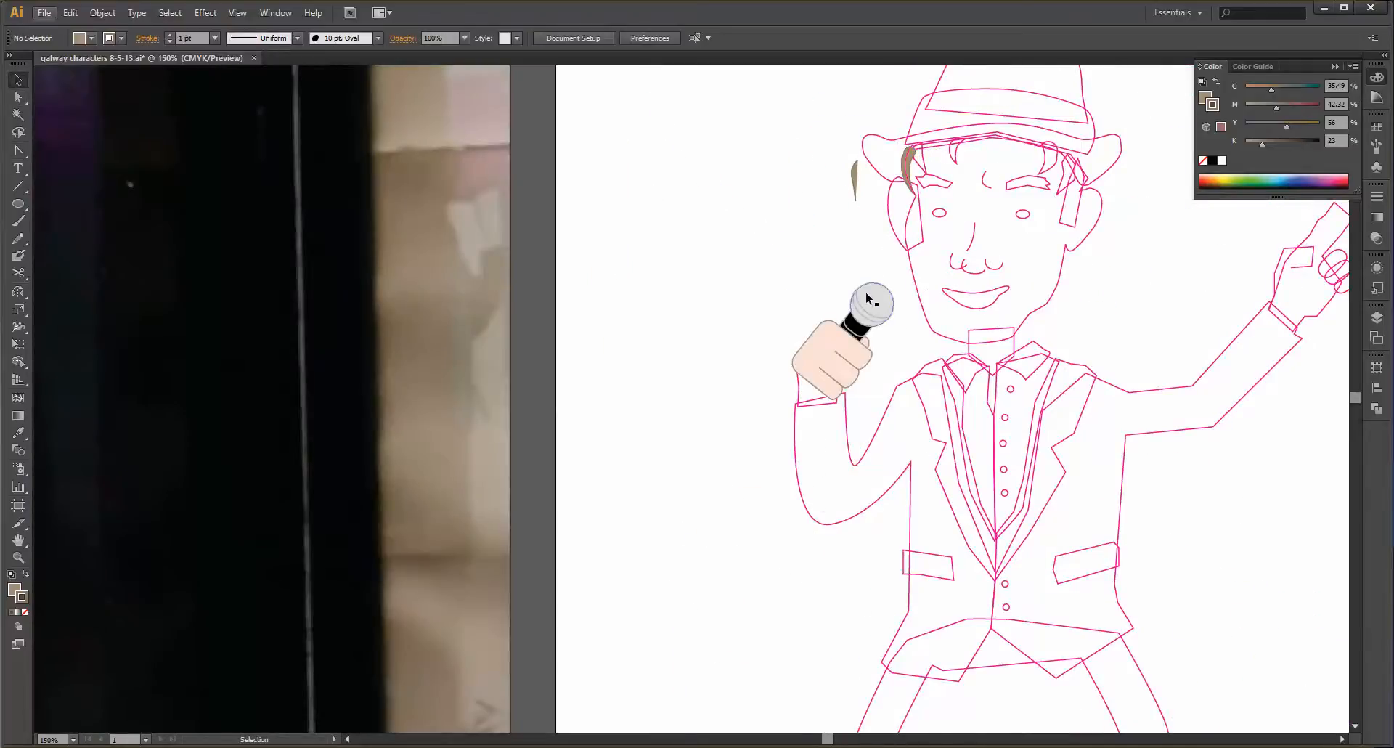
- Ungroup the microphone hand into its separate shapes
left_click(810, 342)
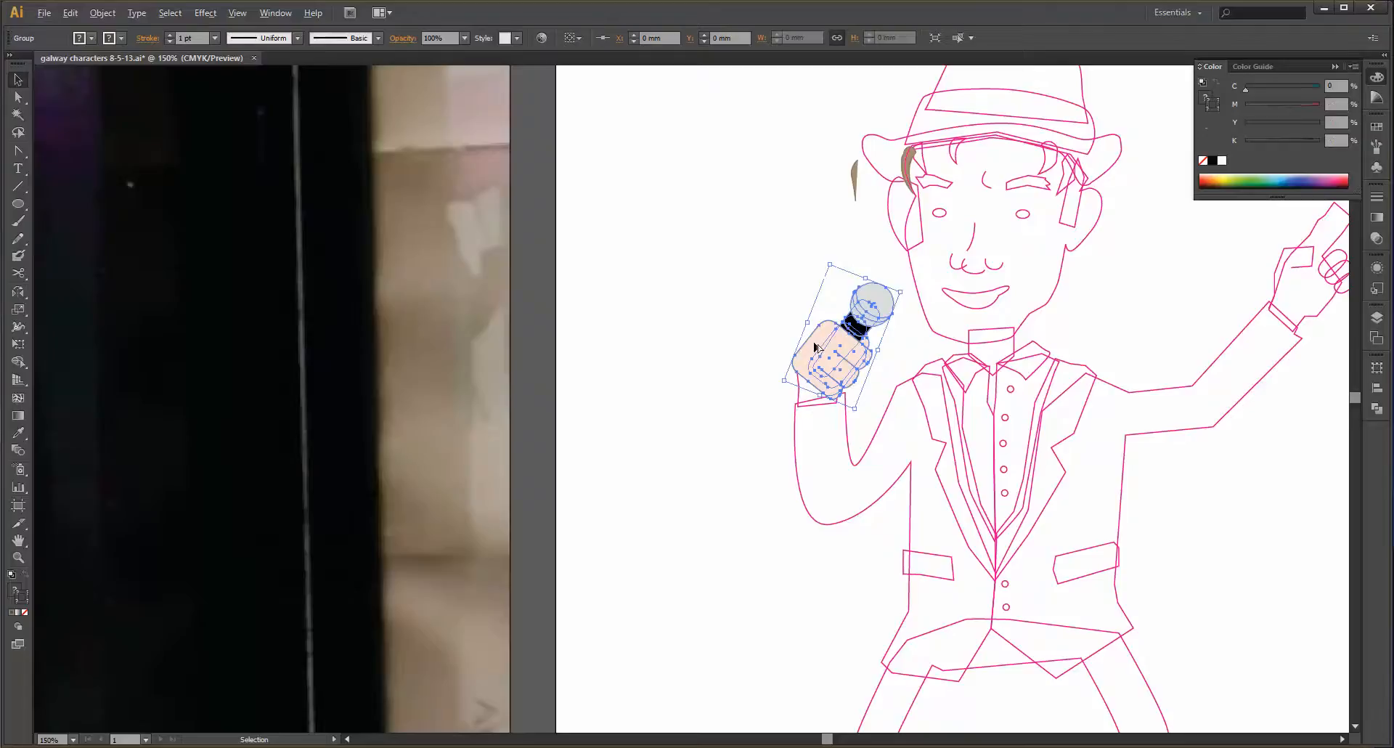
scroll(812, 343, "down", 4)
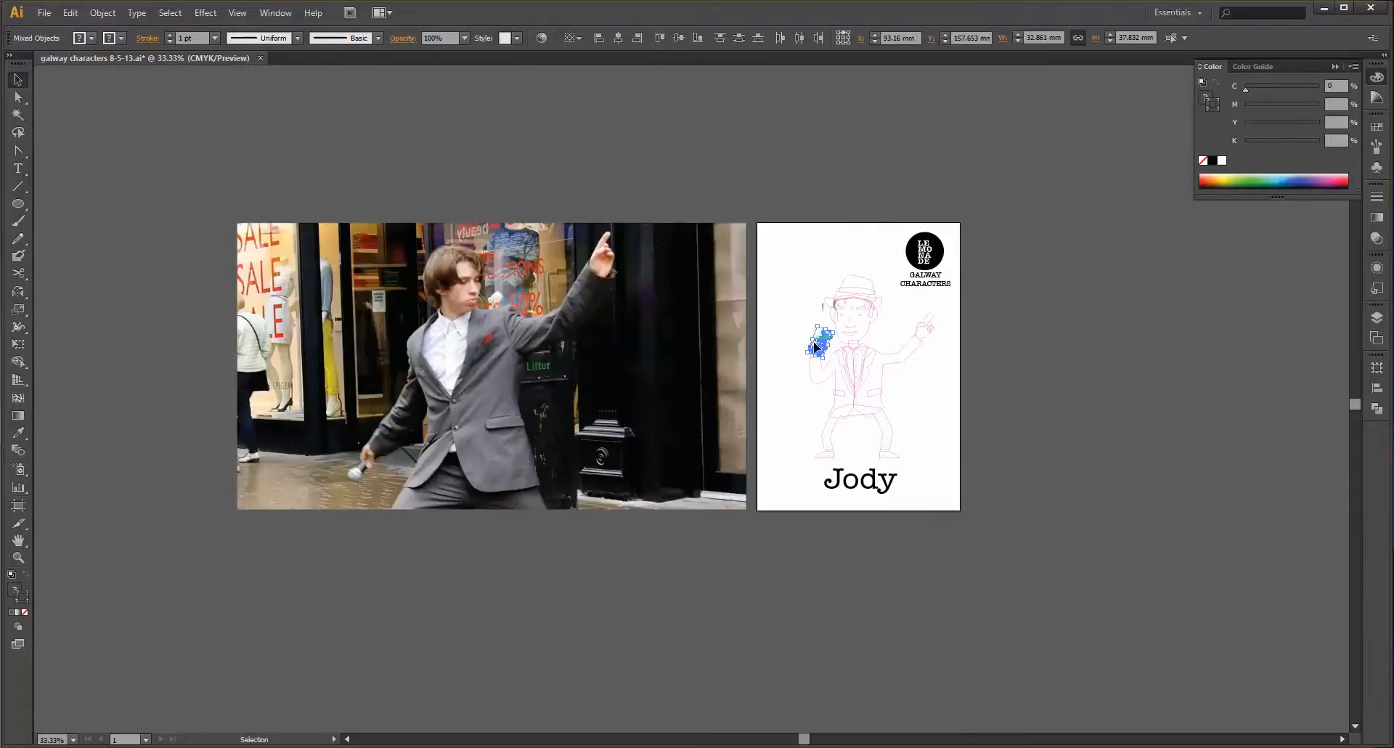
left_click(784, 310)
- Fill the back of the microphone hand with a light skin tone sampled from the raised hand in the photo
scroll(784, 310, "up", 2)
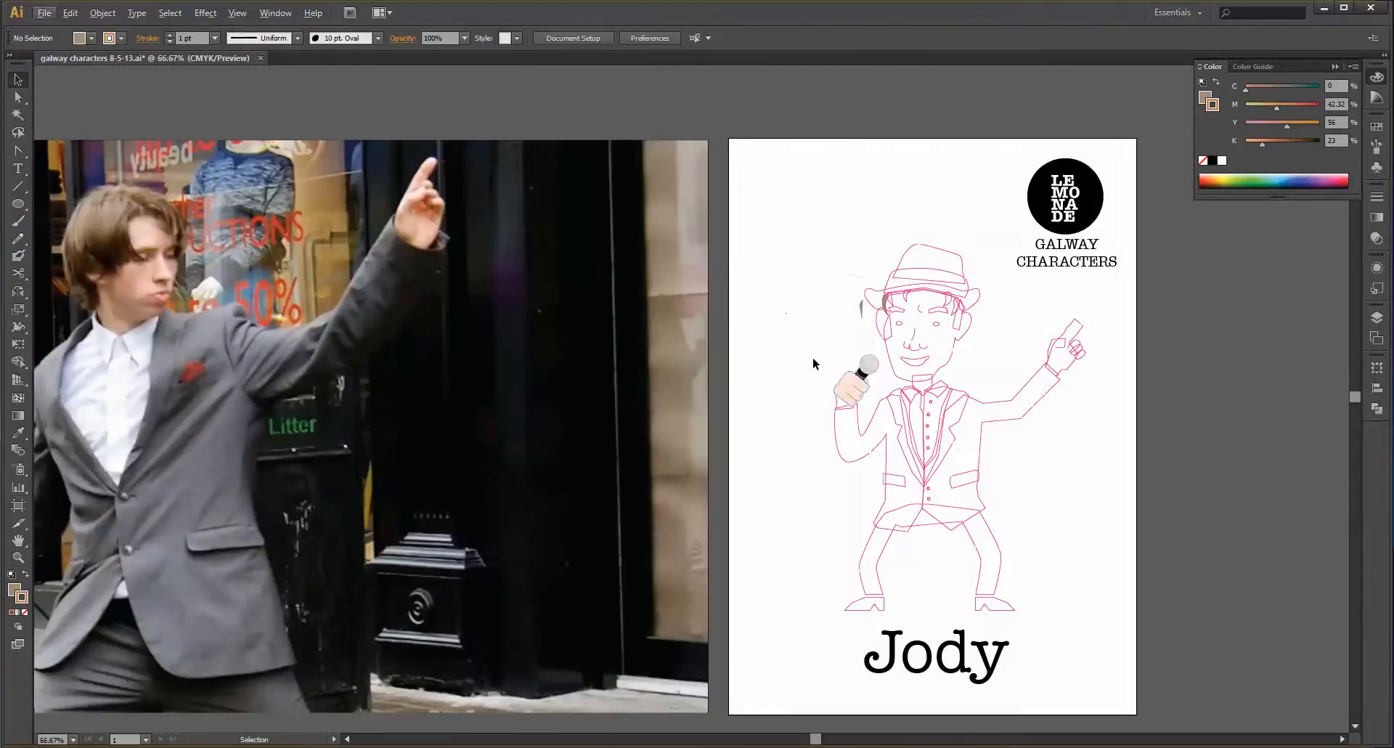
left_click(846, 389)
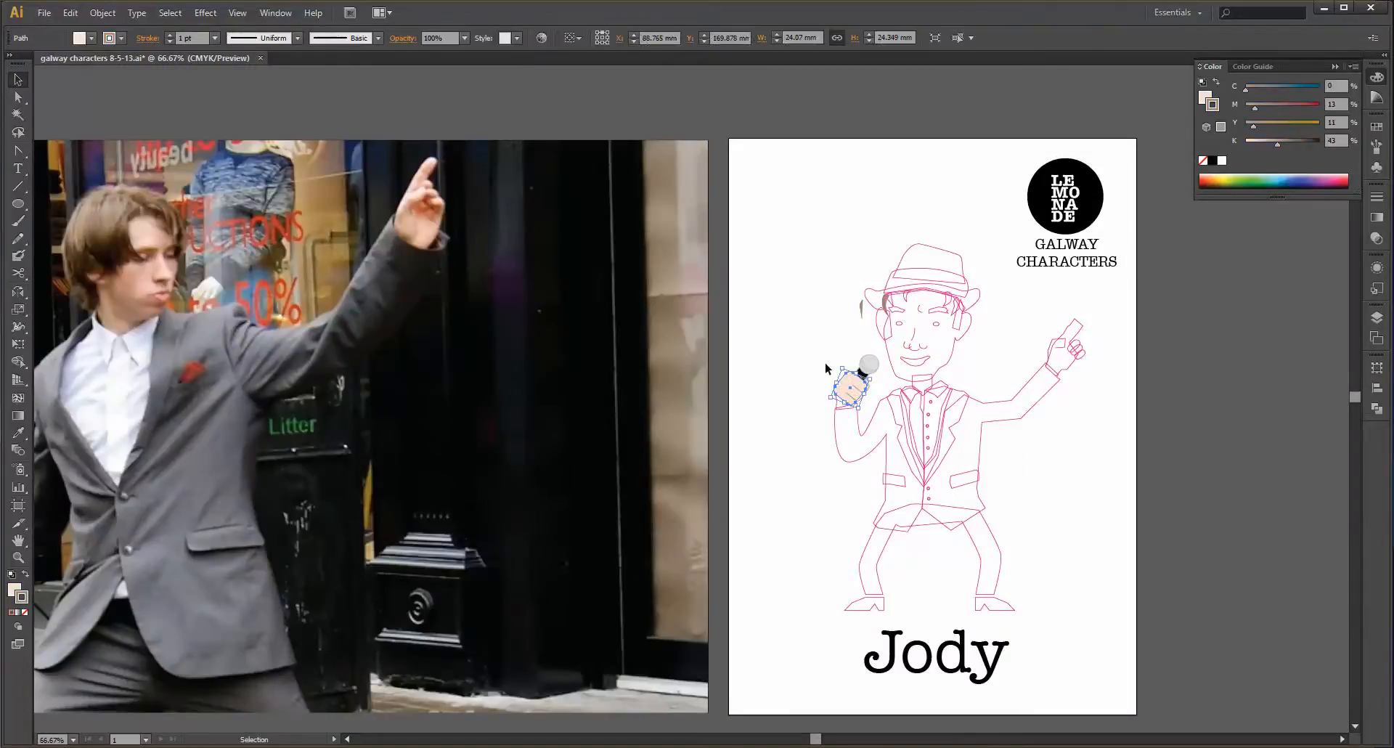
key("i")
left_click(434, 230)
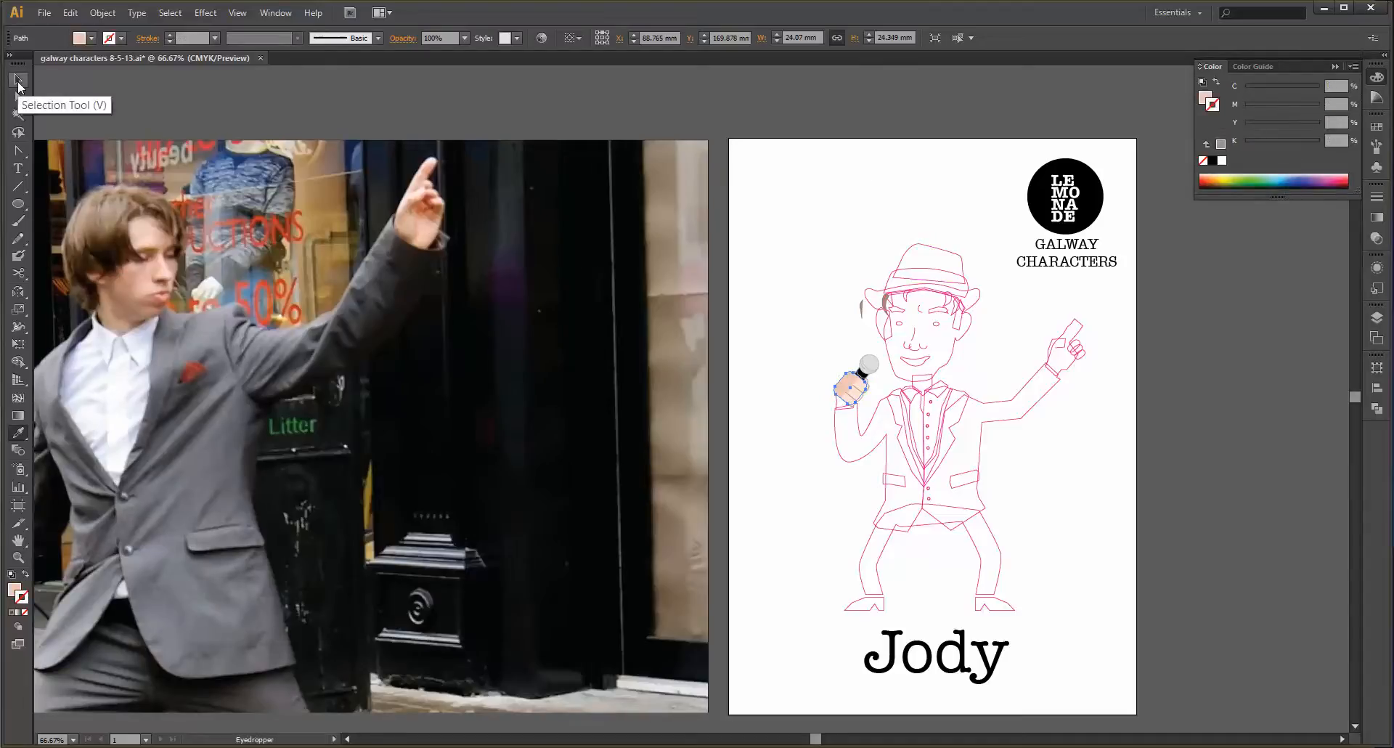
left_click(432, 234)
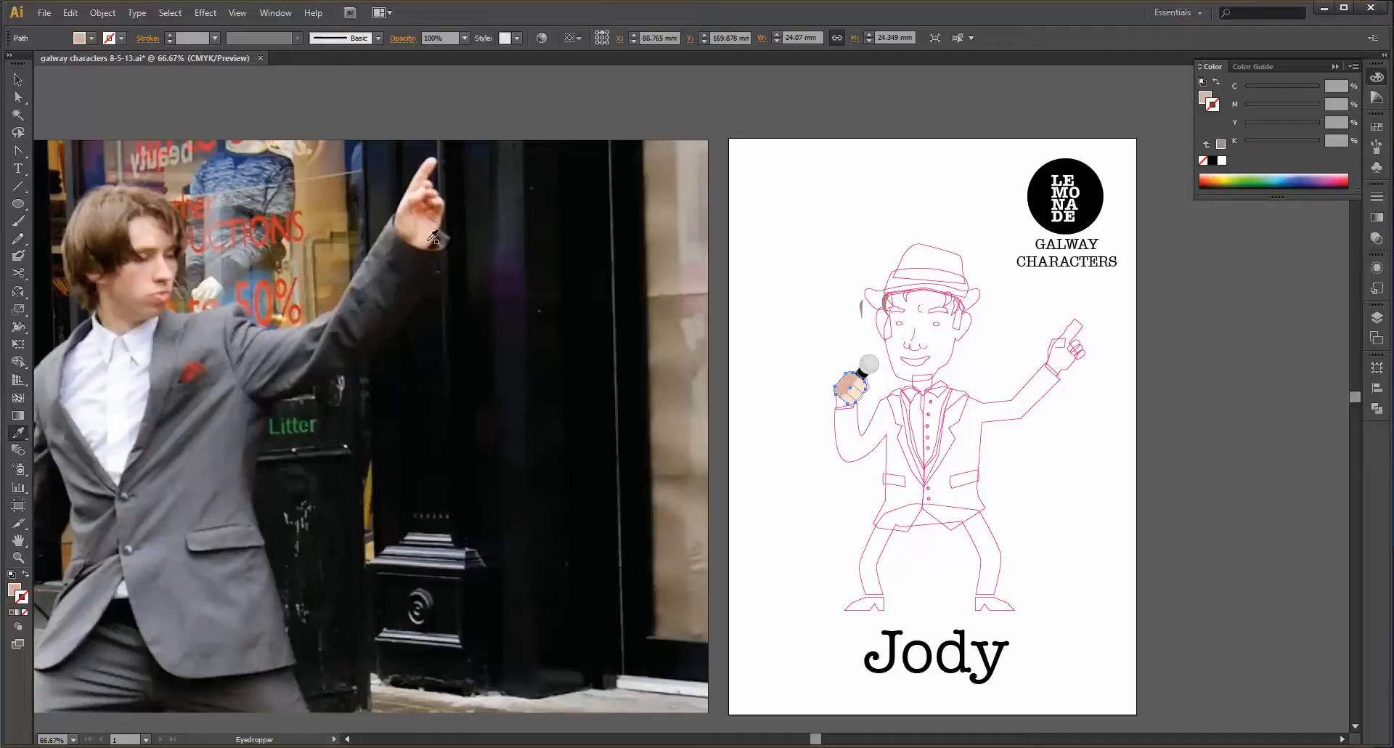
left_click(434, 158)
left_click(436, 158)
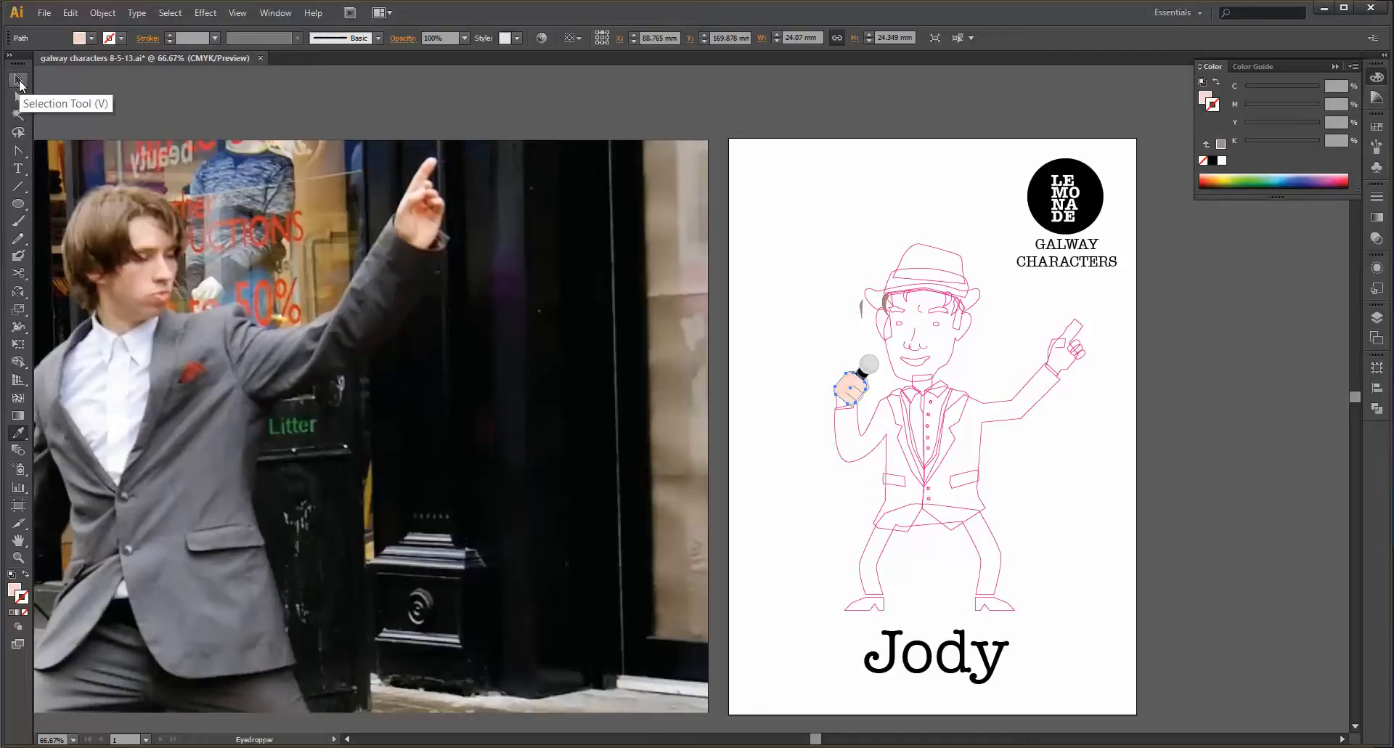
left_click(20, 82)
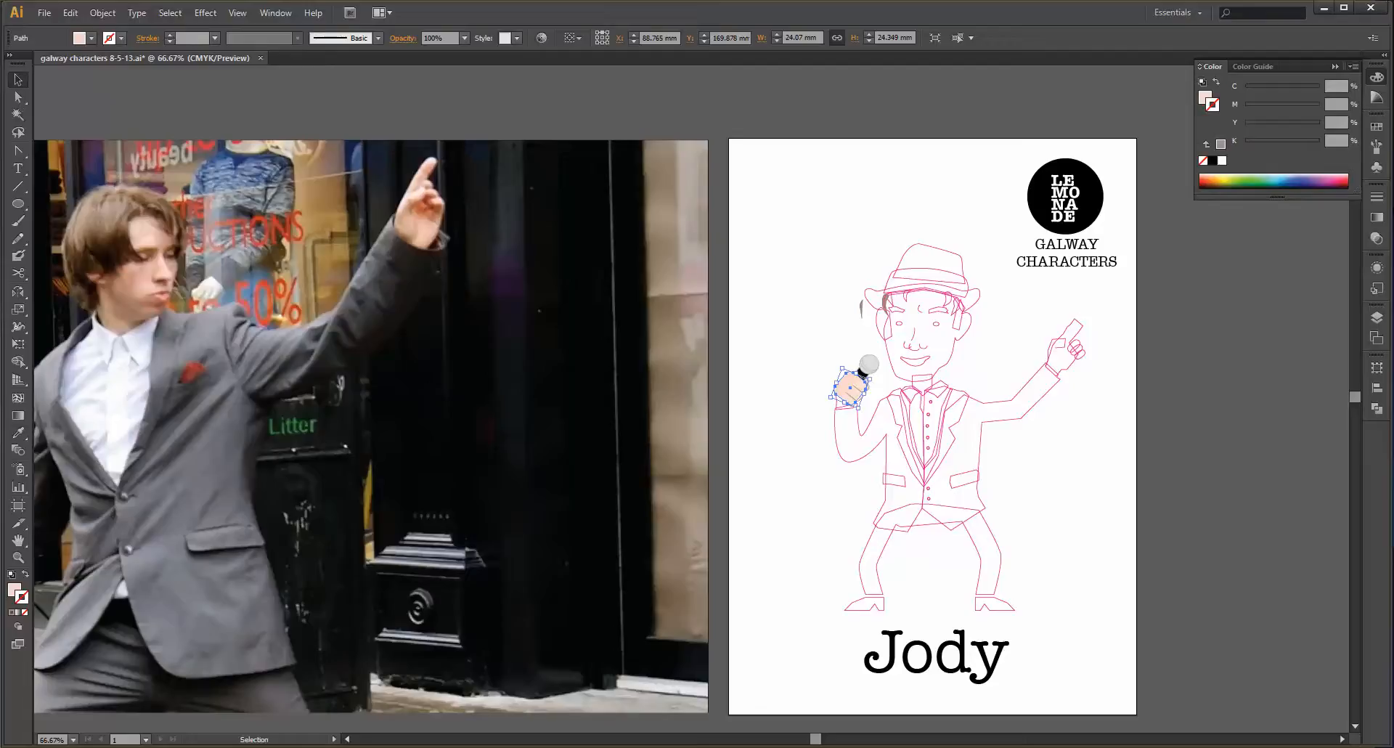
left_click(1205, 97)
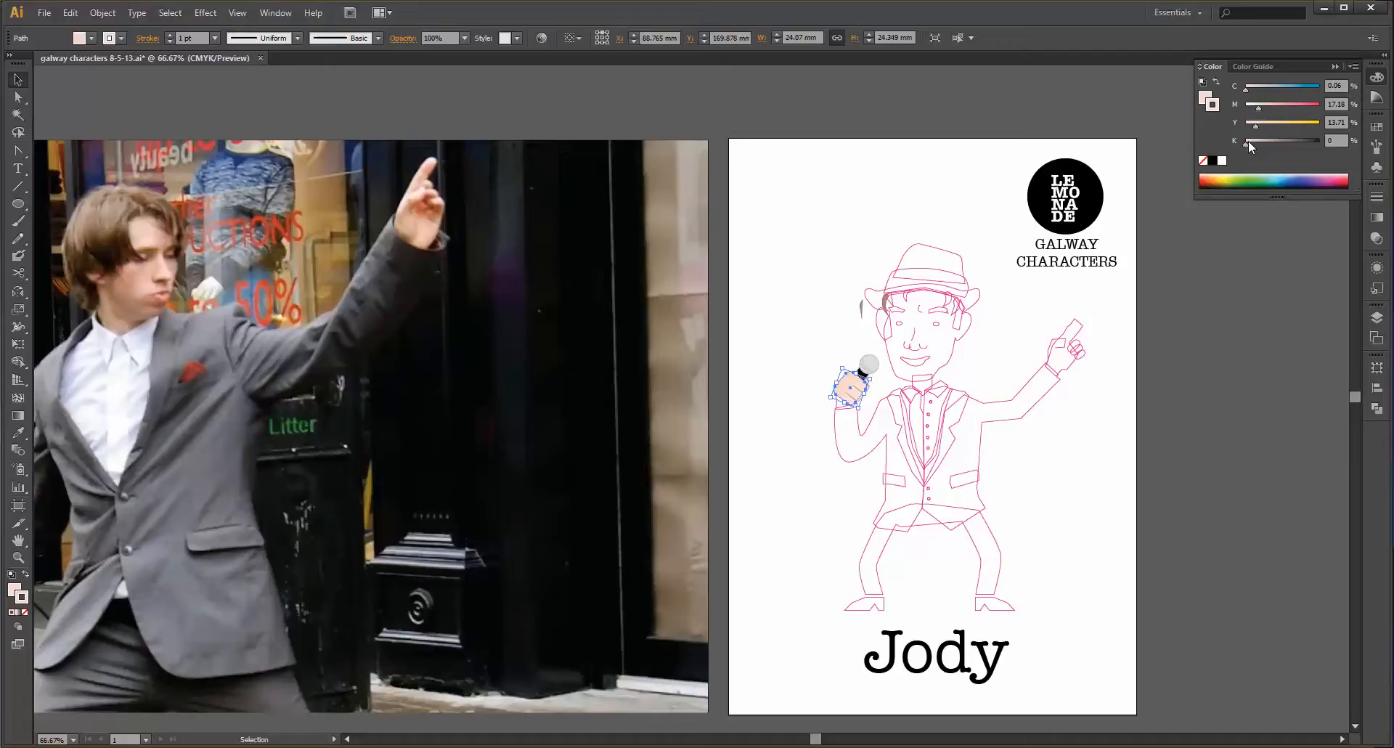
left_click(1257, 125)
left_click_drag(1258, 127, 1243, 128)
left_click(1202, 161)
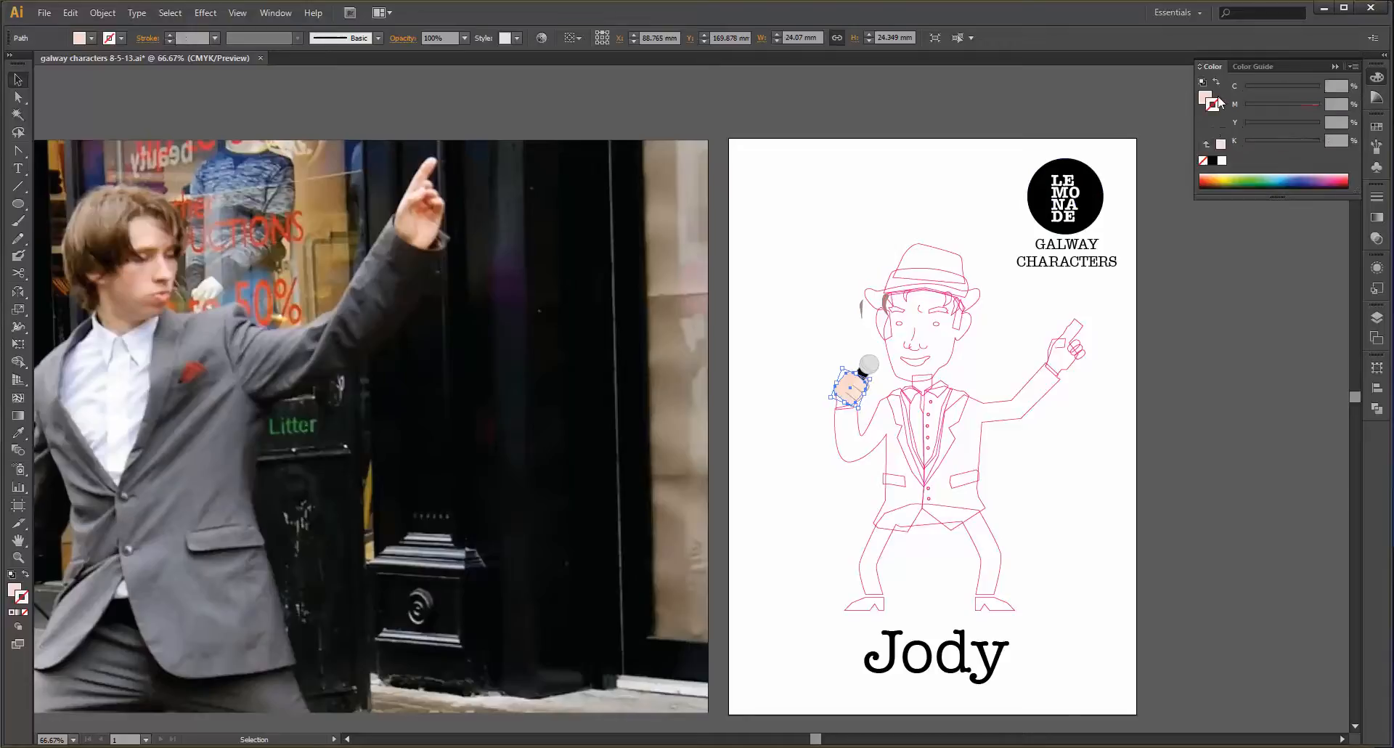
- Copy the sampled skin tone onto the outline of the back of the hand, and undo the darkening applied to its fill
left_click(1204, 99)
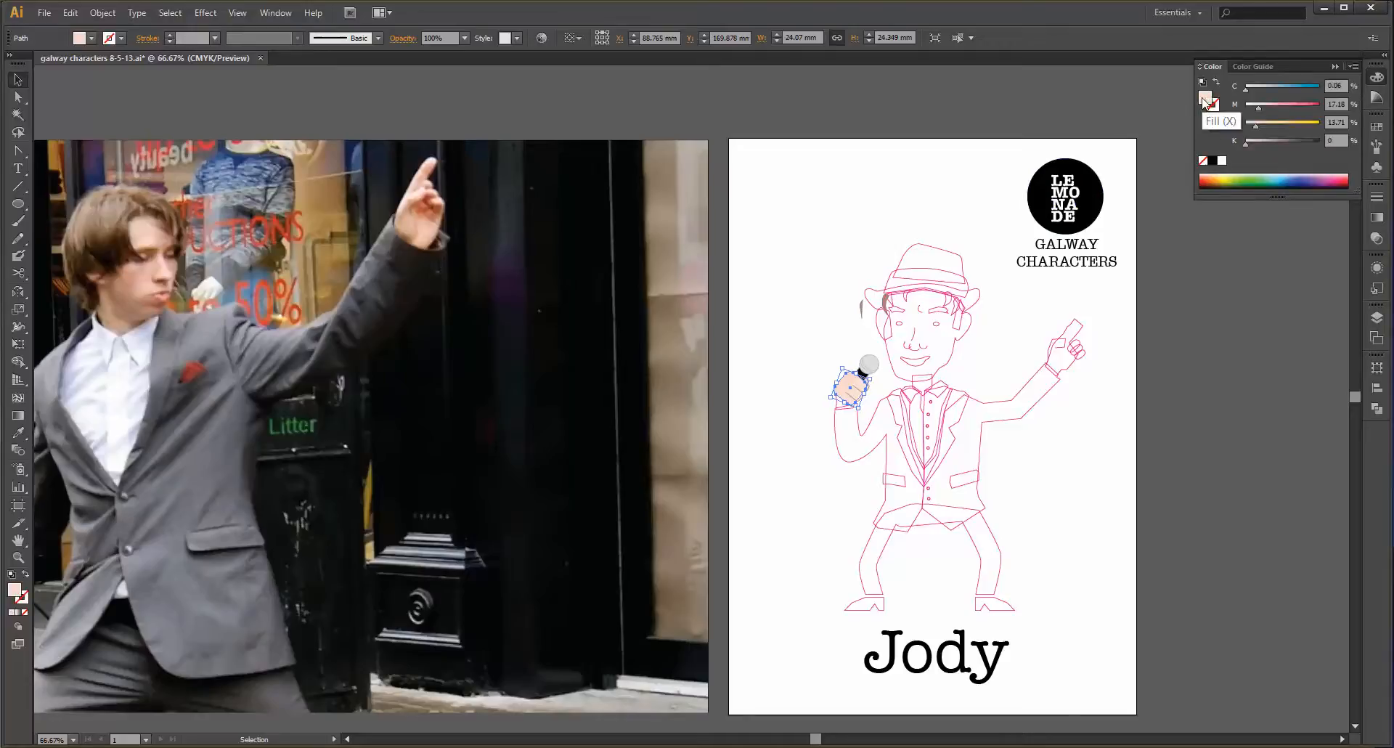
left_click_drag(1203, 101, 1260, 143)
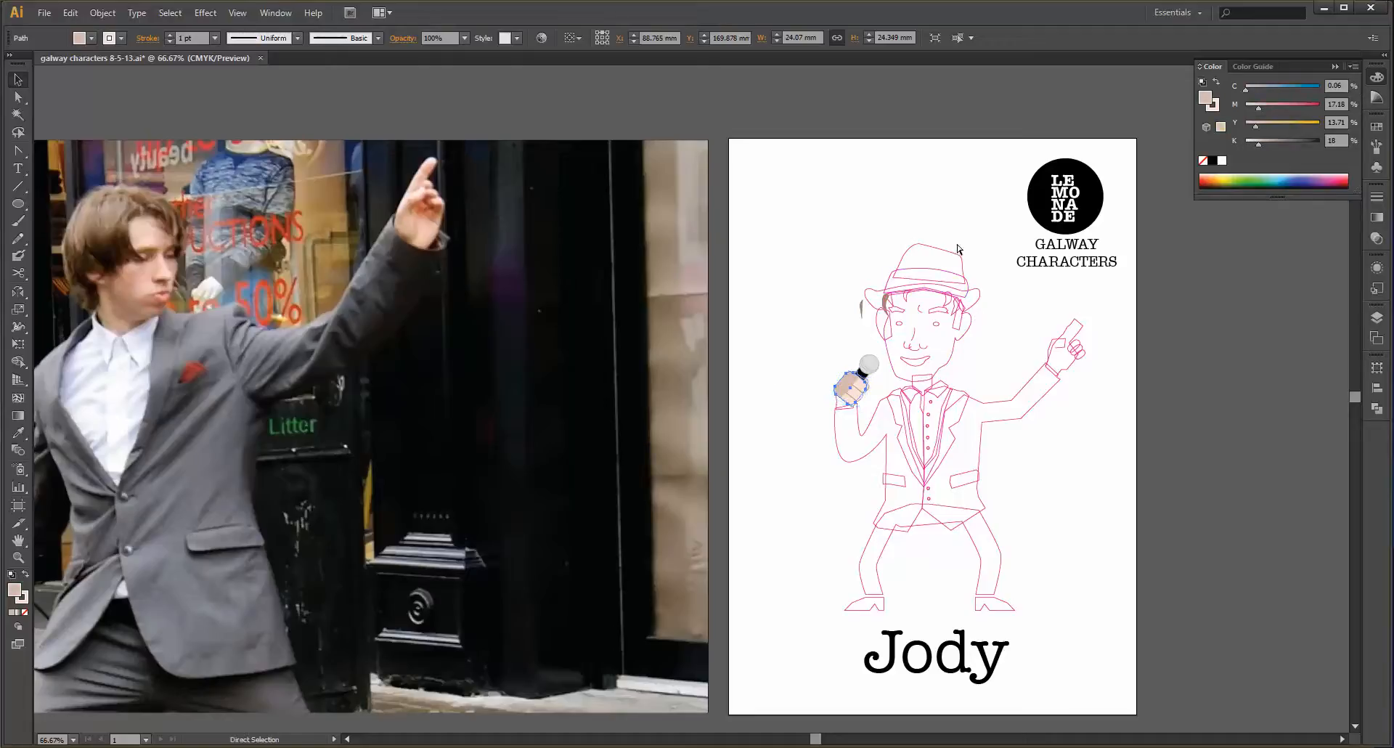
key("ctrl+z")
key("ctrl+z")
key("ctrl+z")
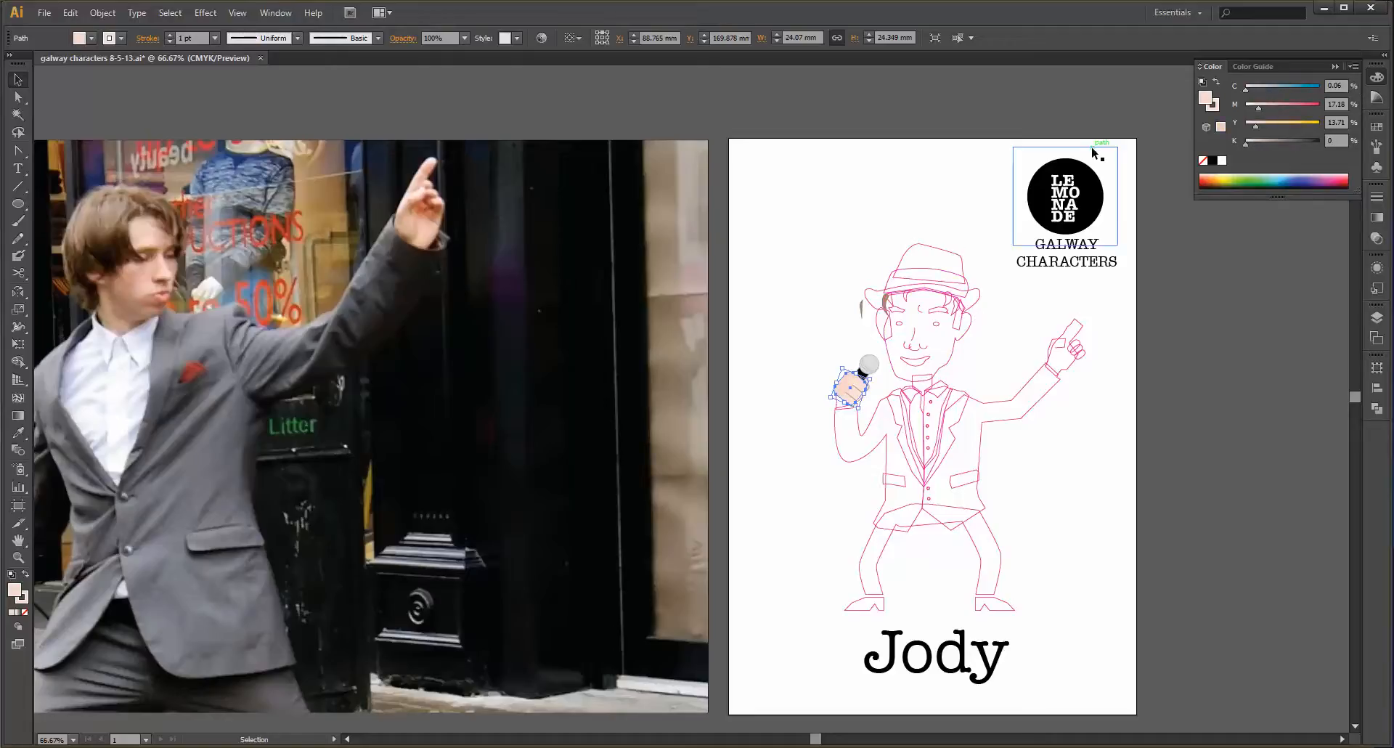
- Darken the outline of the back of the hand to K 27, and reduce it to K 10 after a closer check
left_click(1216, 106)
left_click_drag(1249, 145, 1265, 147)
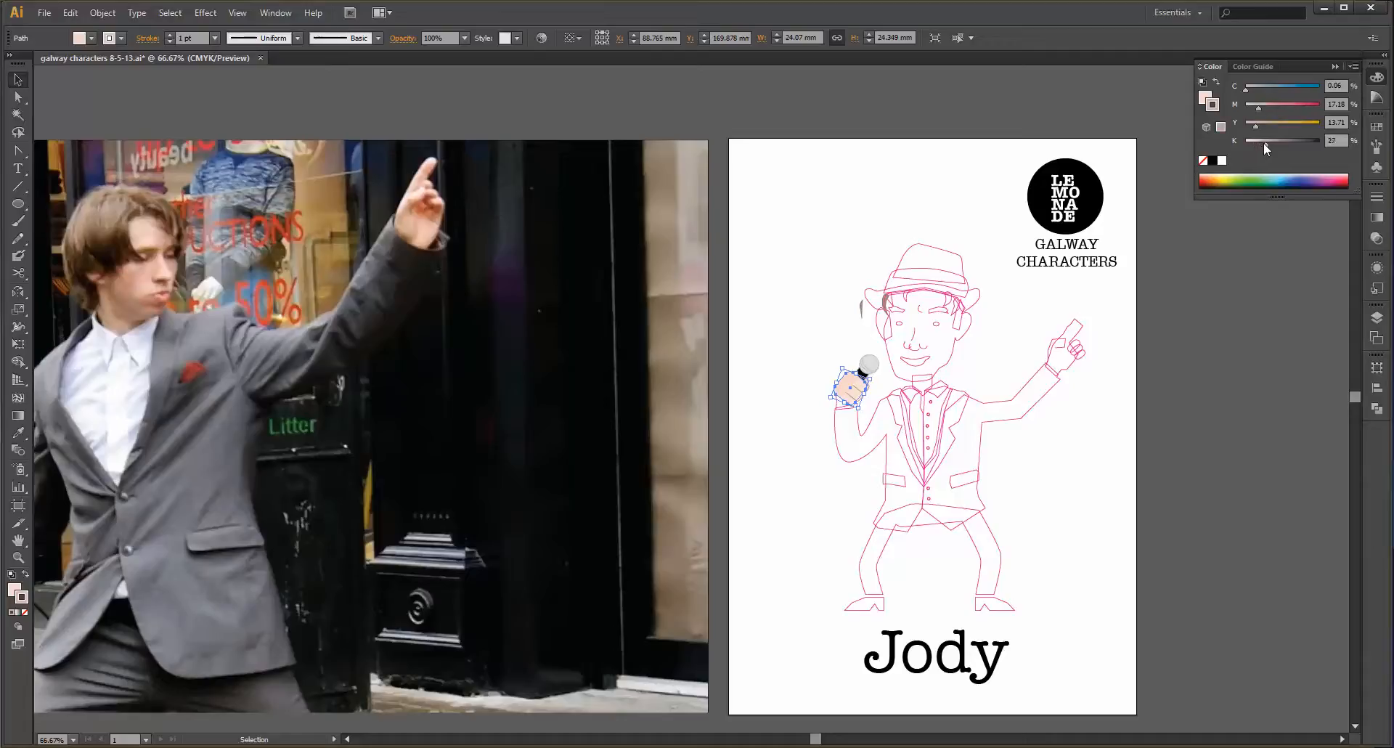
left_click(840, 287)
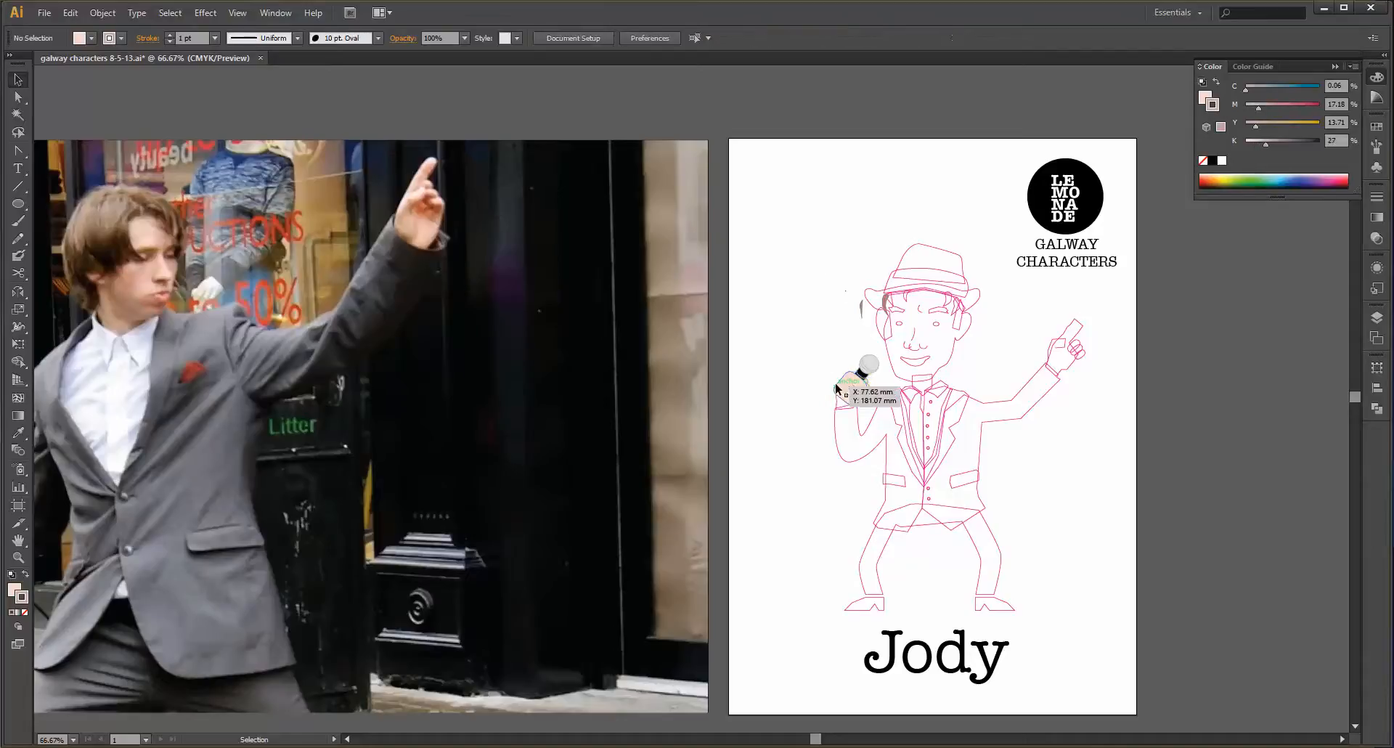
scroll(852, 385, "up", 6, "alt")
left_click(846, 363)
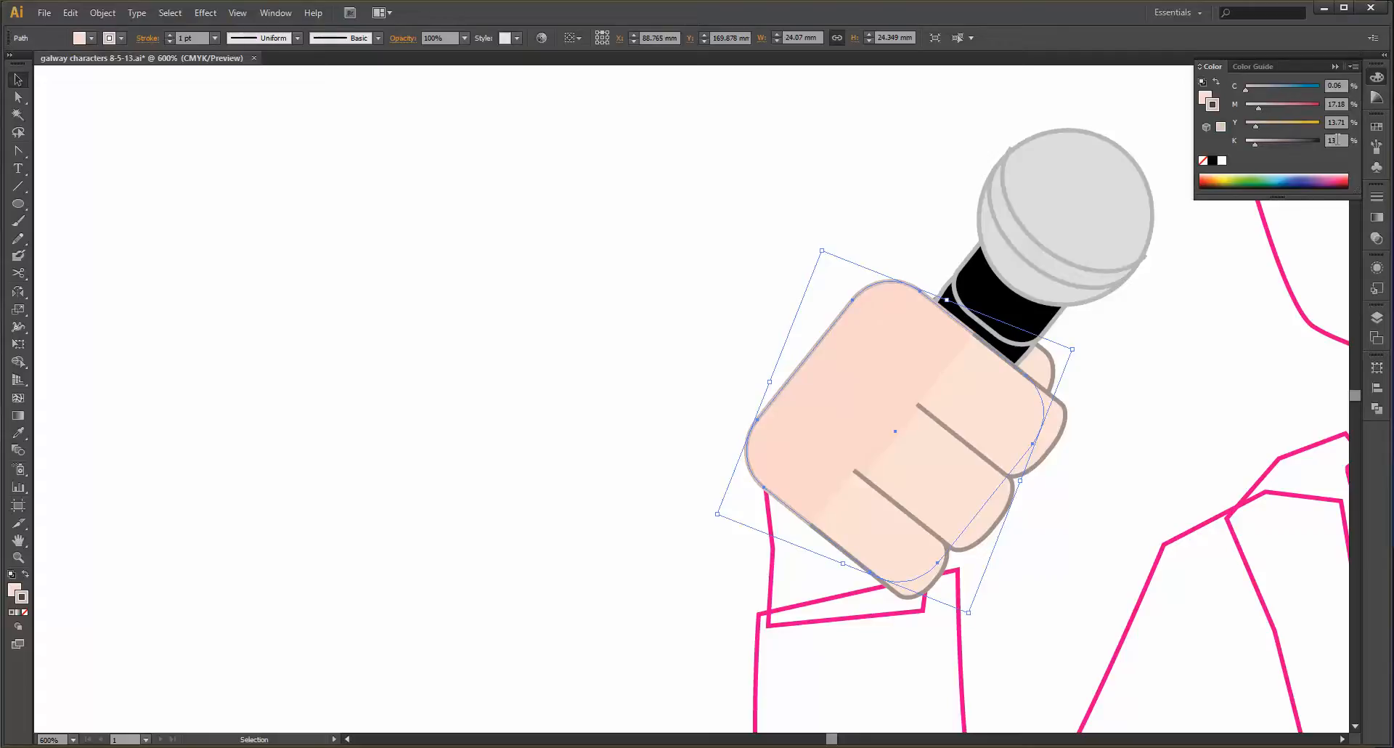
left_click(642, 240)
- Copy the skin fill and outline from the back of the hand onto the fingers and the fingertip behind the microphone with the Eyedropper
left_click(871, 318)
left_click(1006, 429)
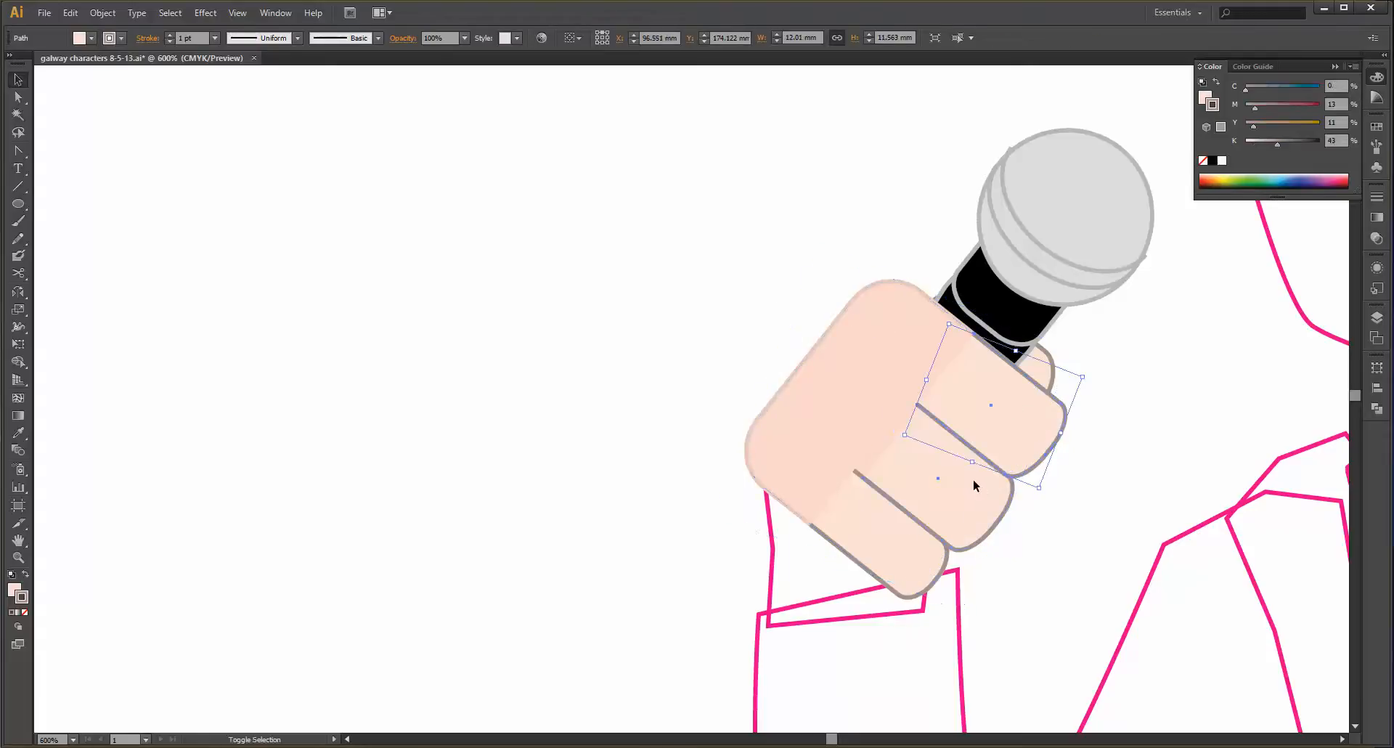
left_click(974, 481, "shift")
left_click(889, 544, "shift")
left_click(1042, 373, "shift")
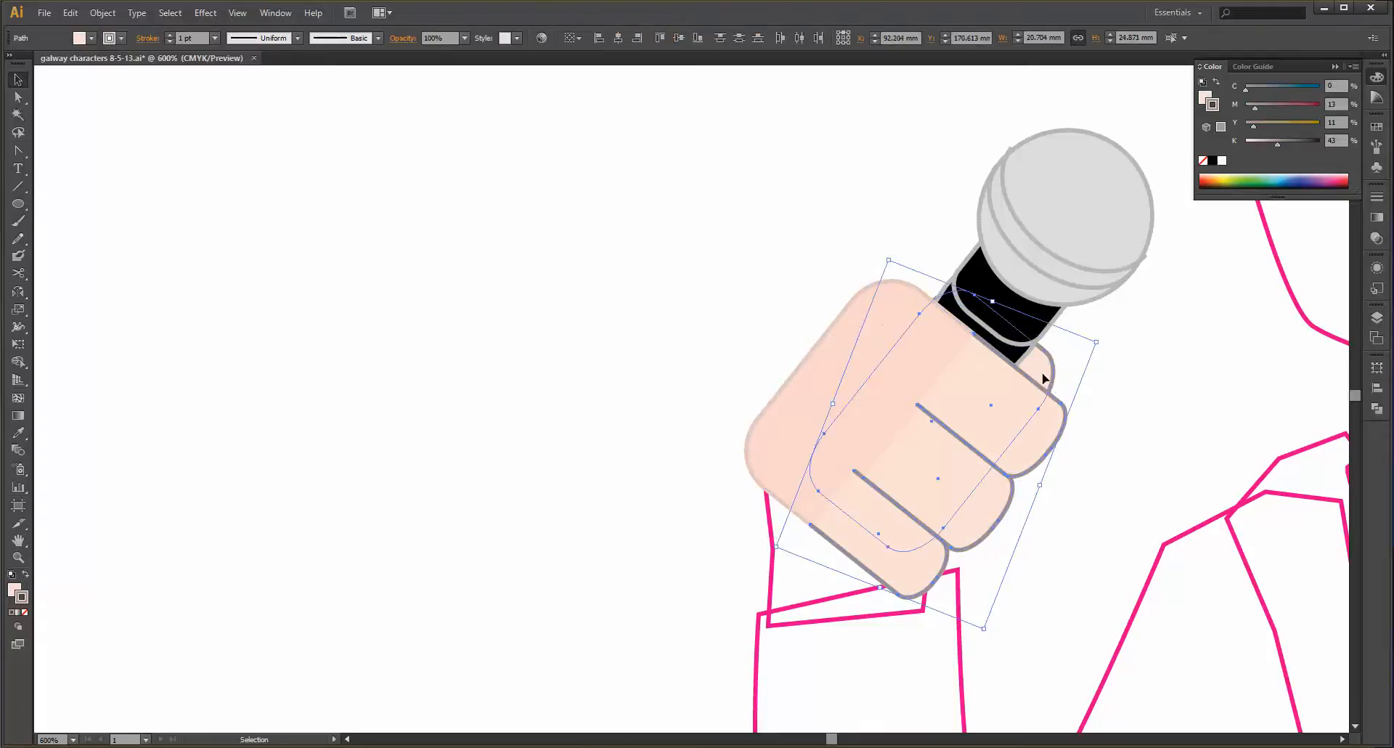
key("i")
left_click(869, 340)
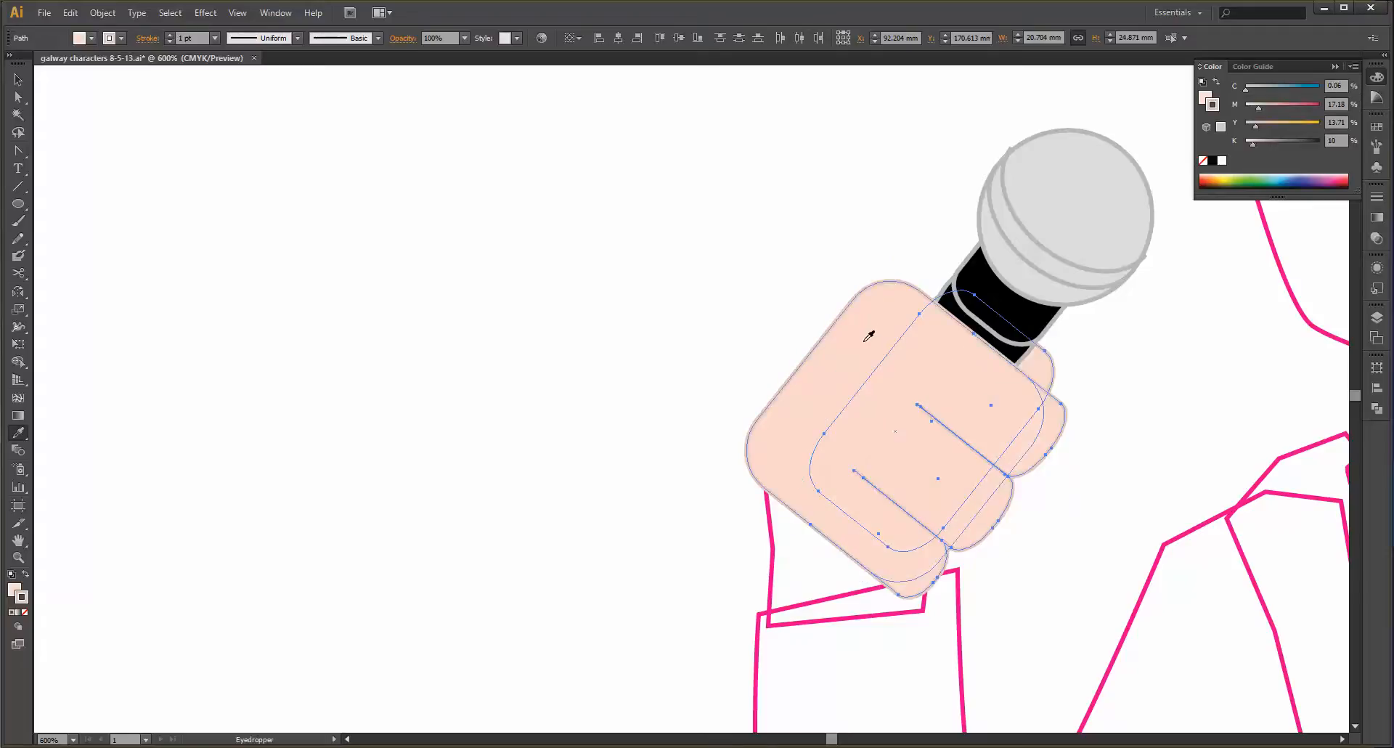
- Give the wrist shape below the fist the hand's skin fill and outline, and send it behind the sleeve cuff
left_click(771, 529, "ctrl")
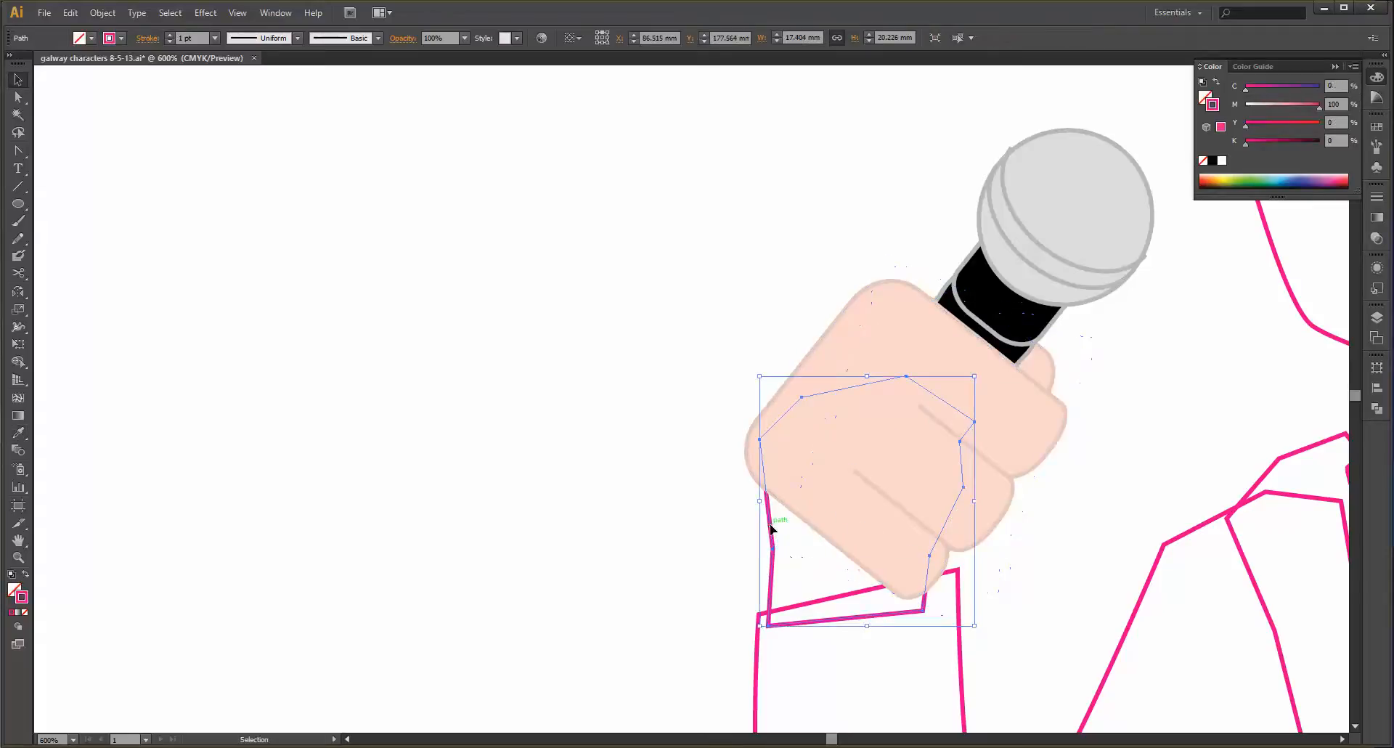
left_click(855, 351)
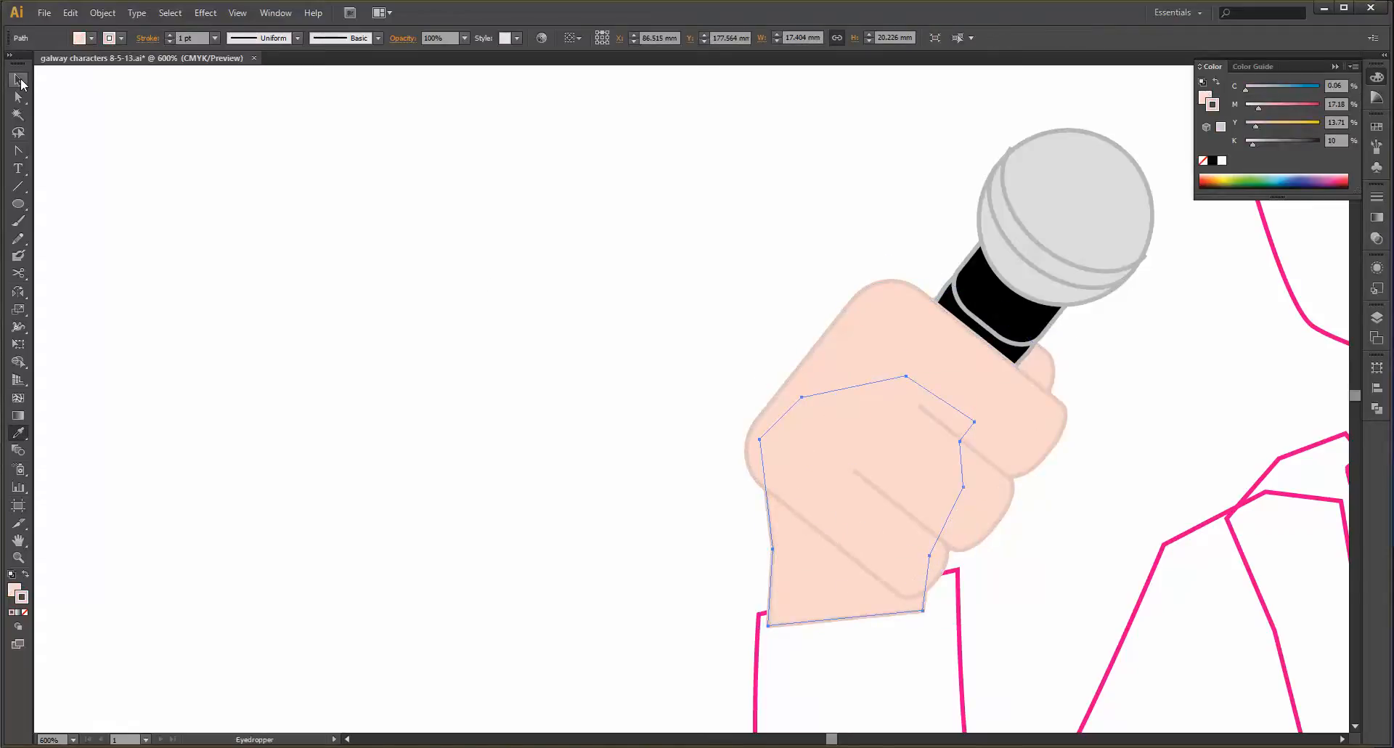
left_click(19, 80)
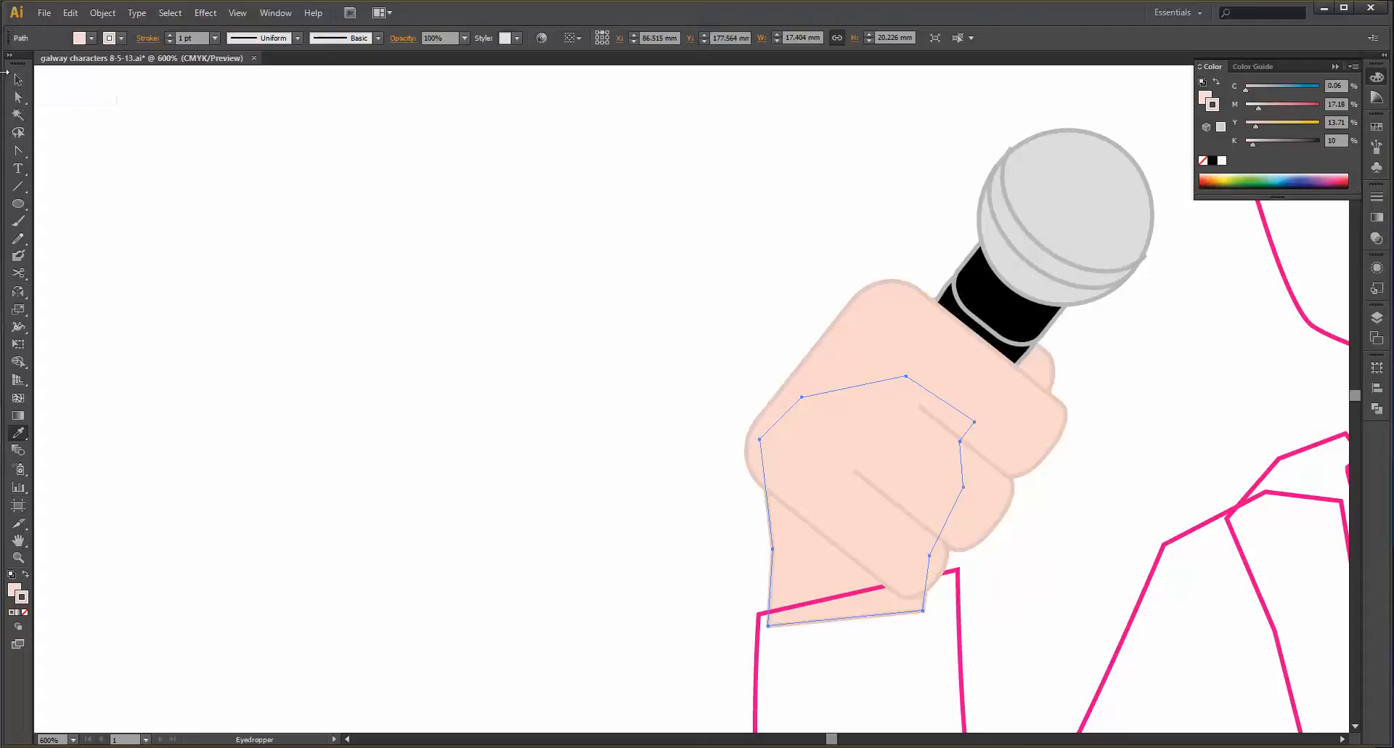
left_click(228, 255)
- Copy the hand's skin fill and outline onto the face shape with the Eyedropper, and send it behind the facial features
key("ctrl+minus")
key("ctrl+minus")
key("ctrl+minus")
scroll(1162, 345, "up", 2)
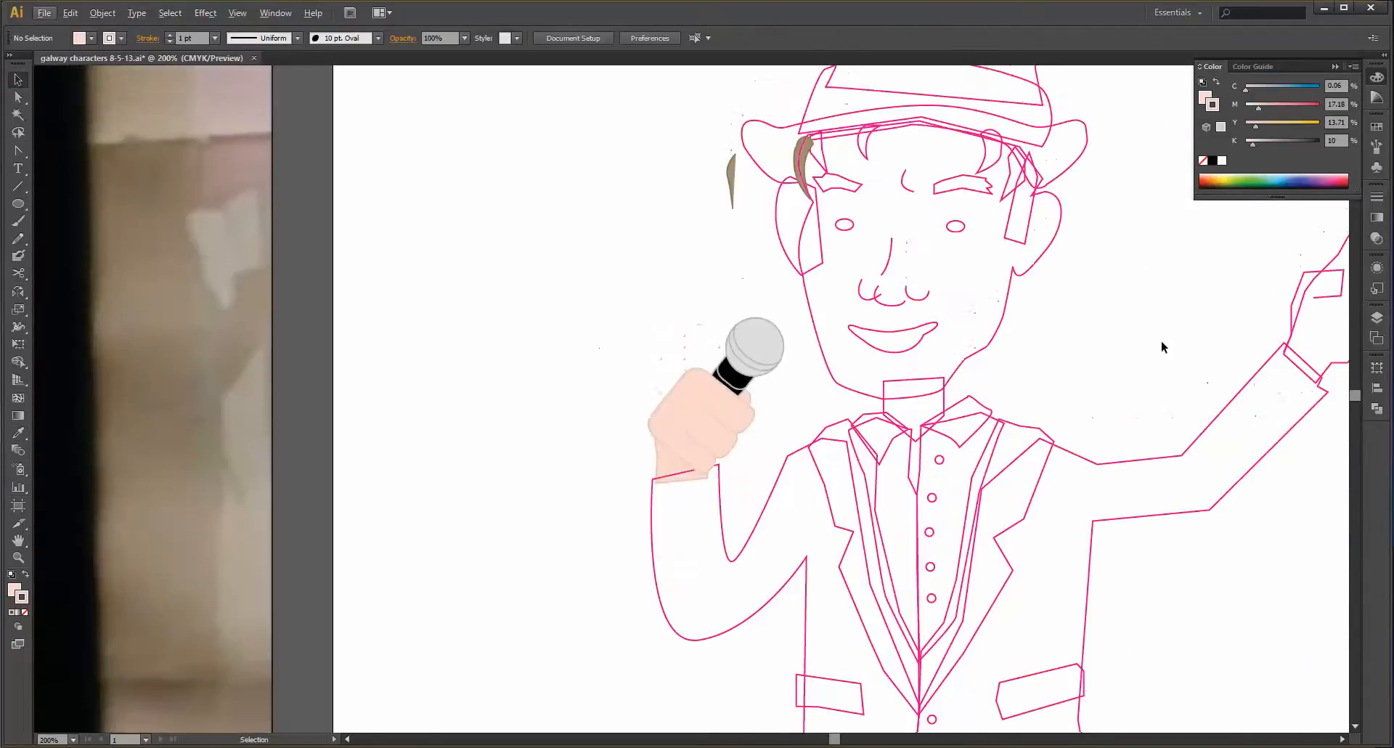
left_click(1003, 346)
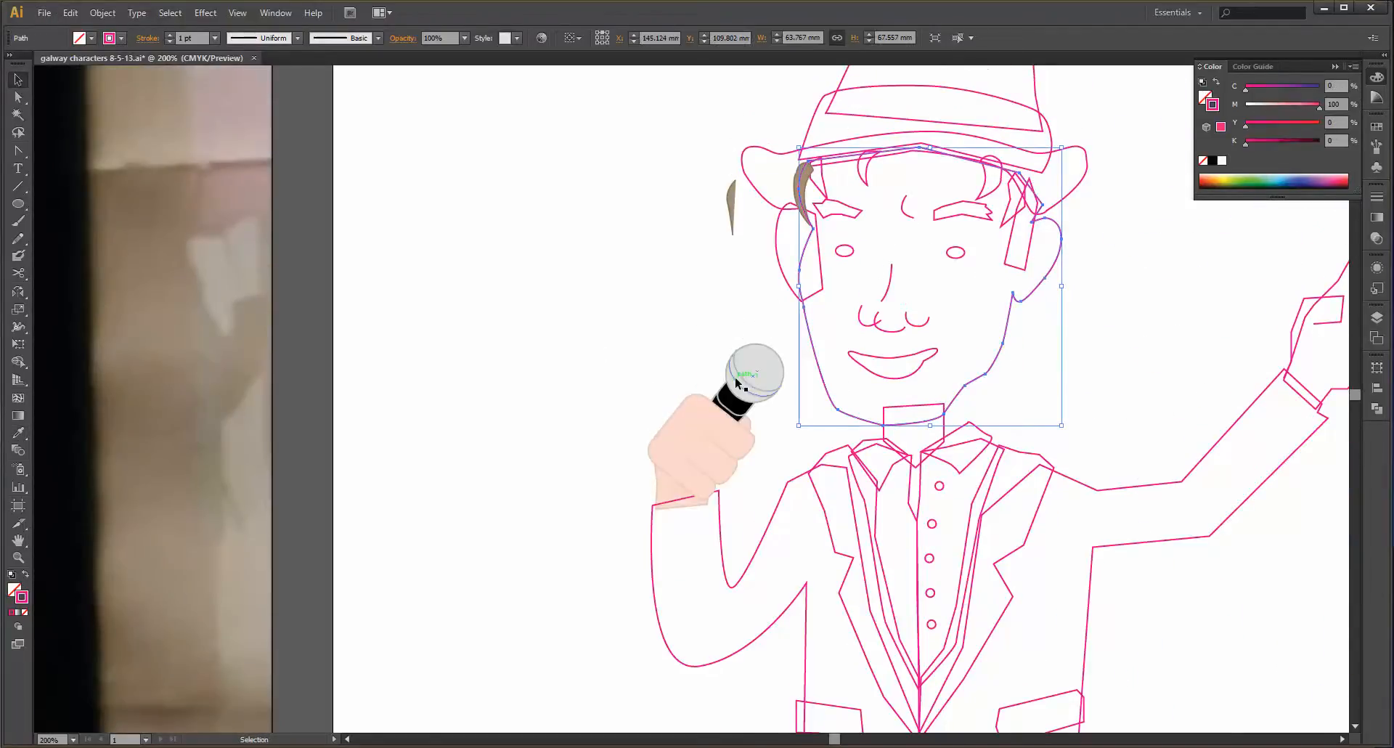
key("i")
left_click(710, 410)
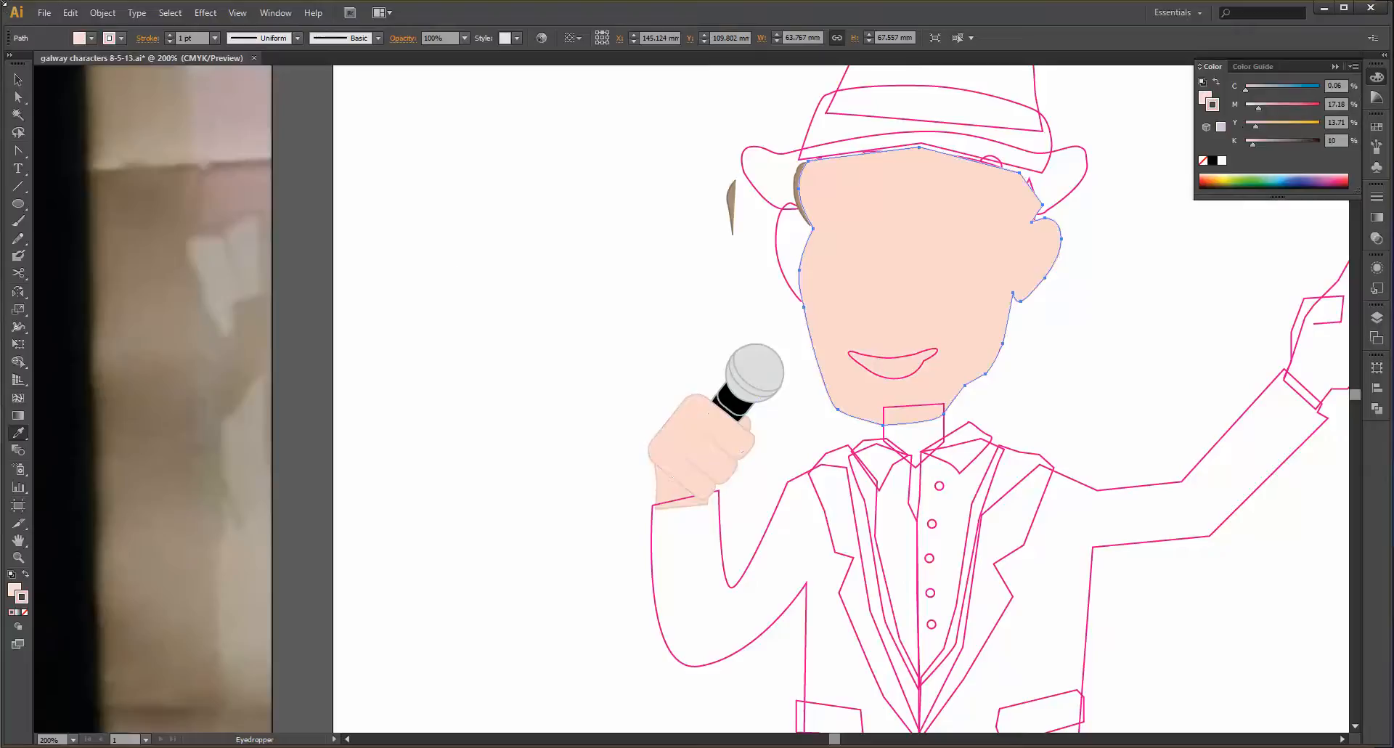
key("ctrl+shift+bracketleft")
key("v")
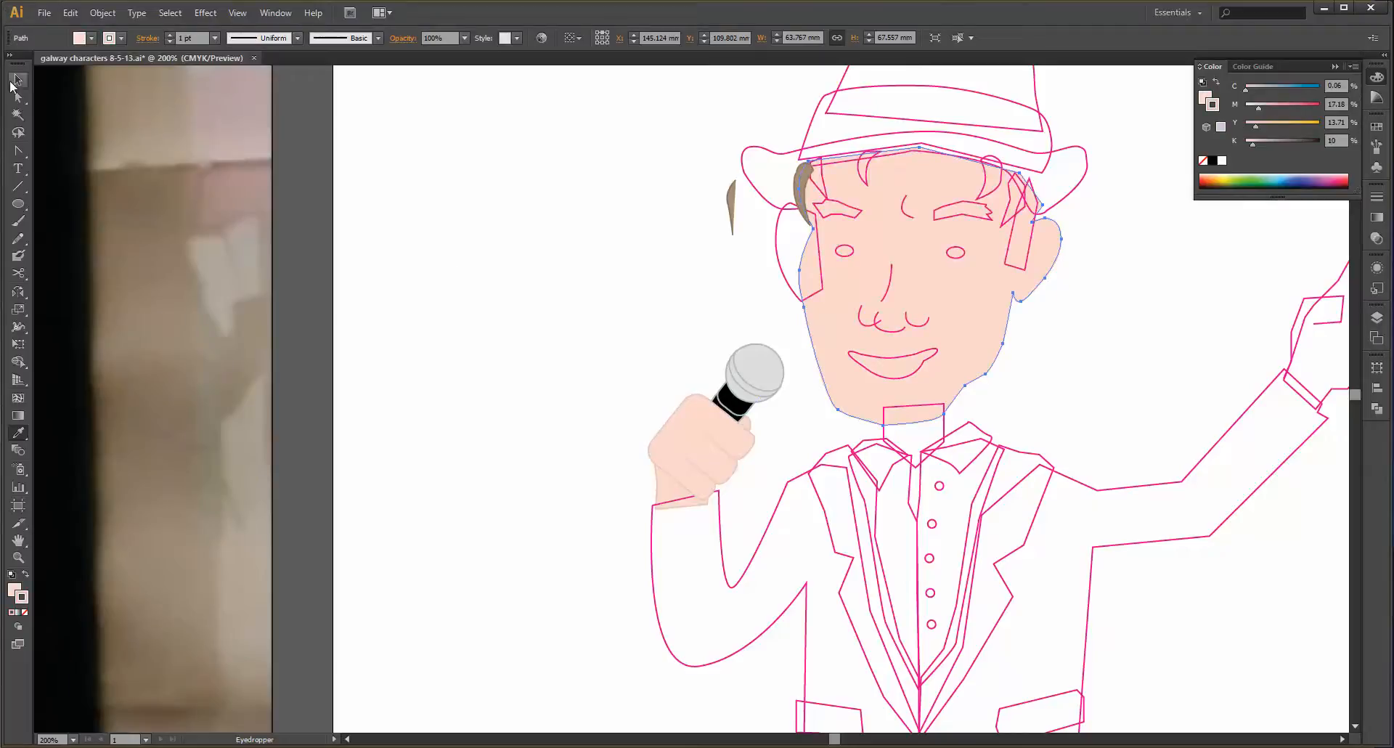
left_click(374, 168)
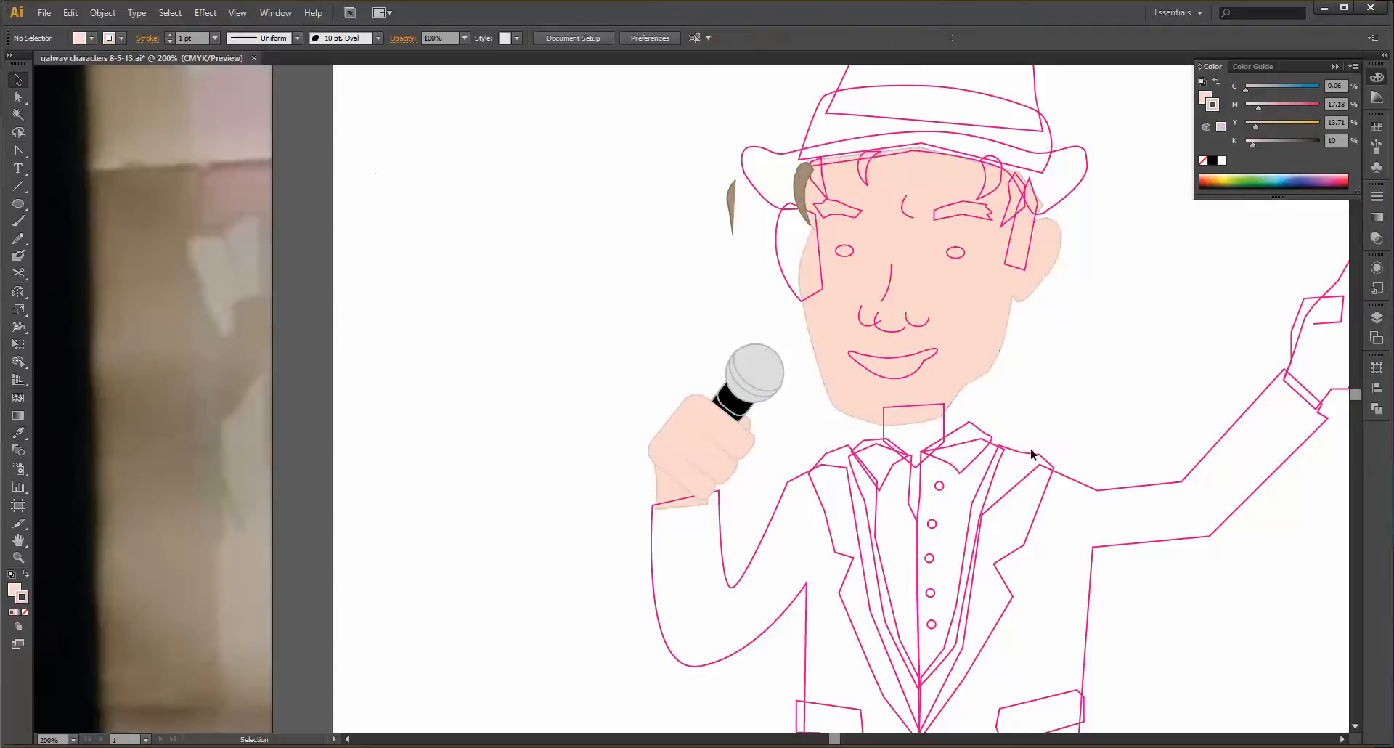
- Apply the hand's skin fill and outline to the neck shape, and send it behind the face and collar
left_click(943, 424)
key("i")
left_click(670, 440)
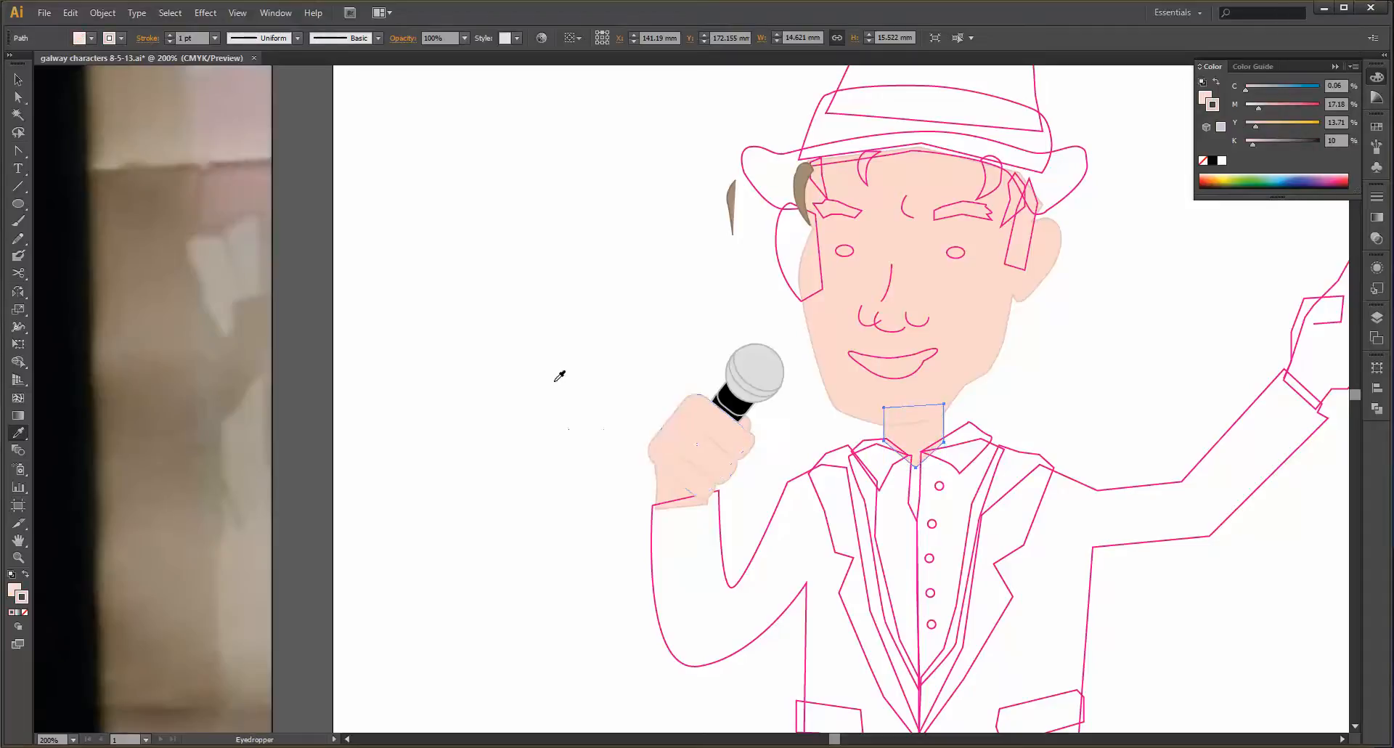
left_click(19, 80)
left_click(625, 259)
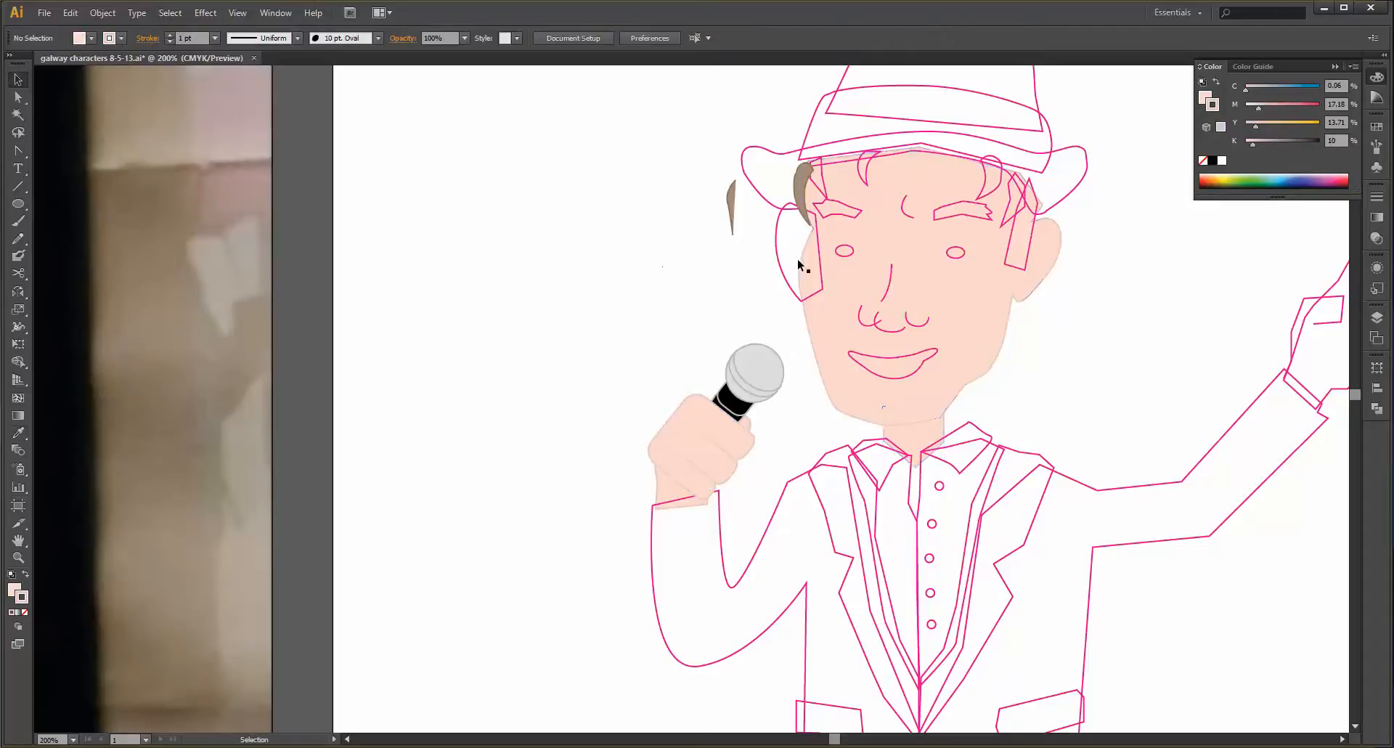
- Fill both eyes with the black sampled from the microphone's handle, and remove their outline
left_click(844, 250)
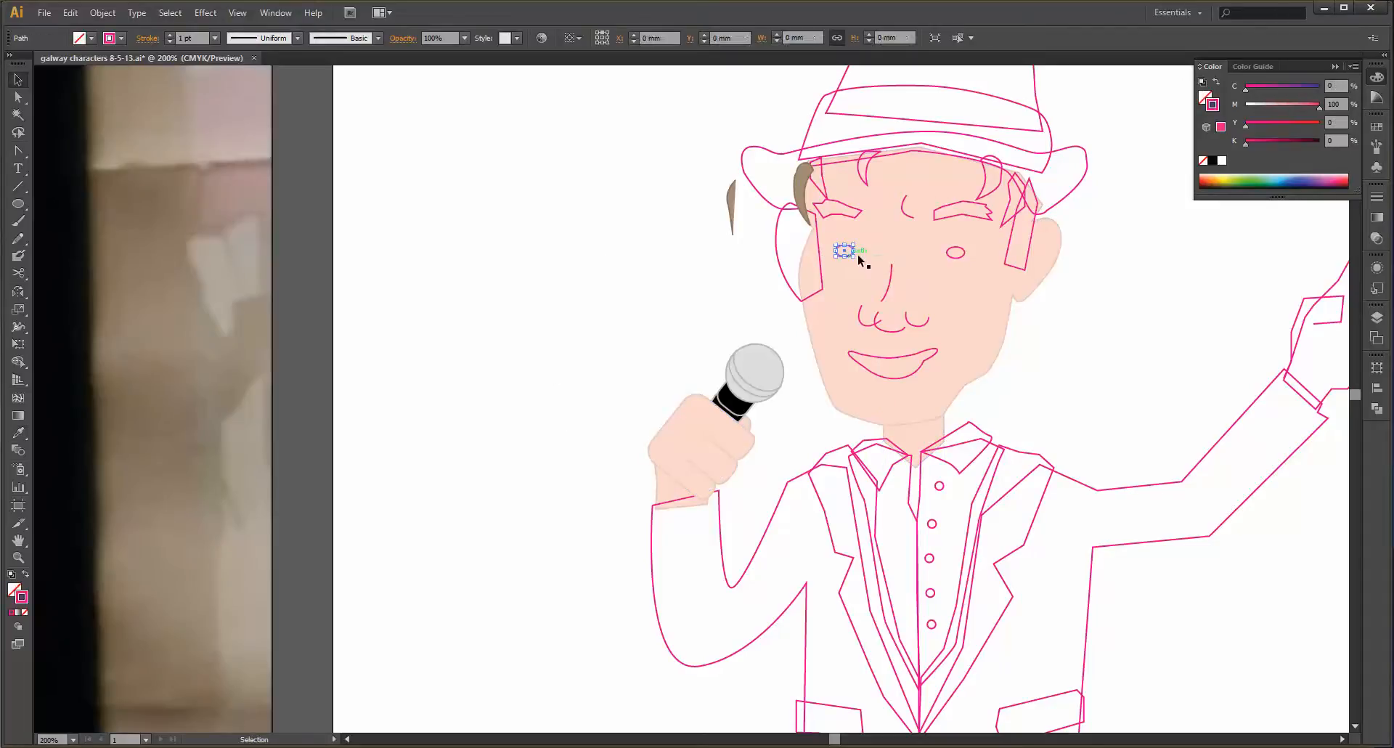
left_click(965, 252, "shift")
key("i")
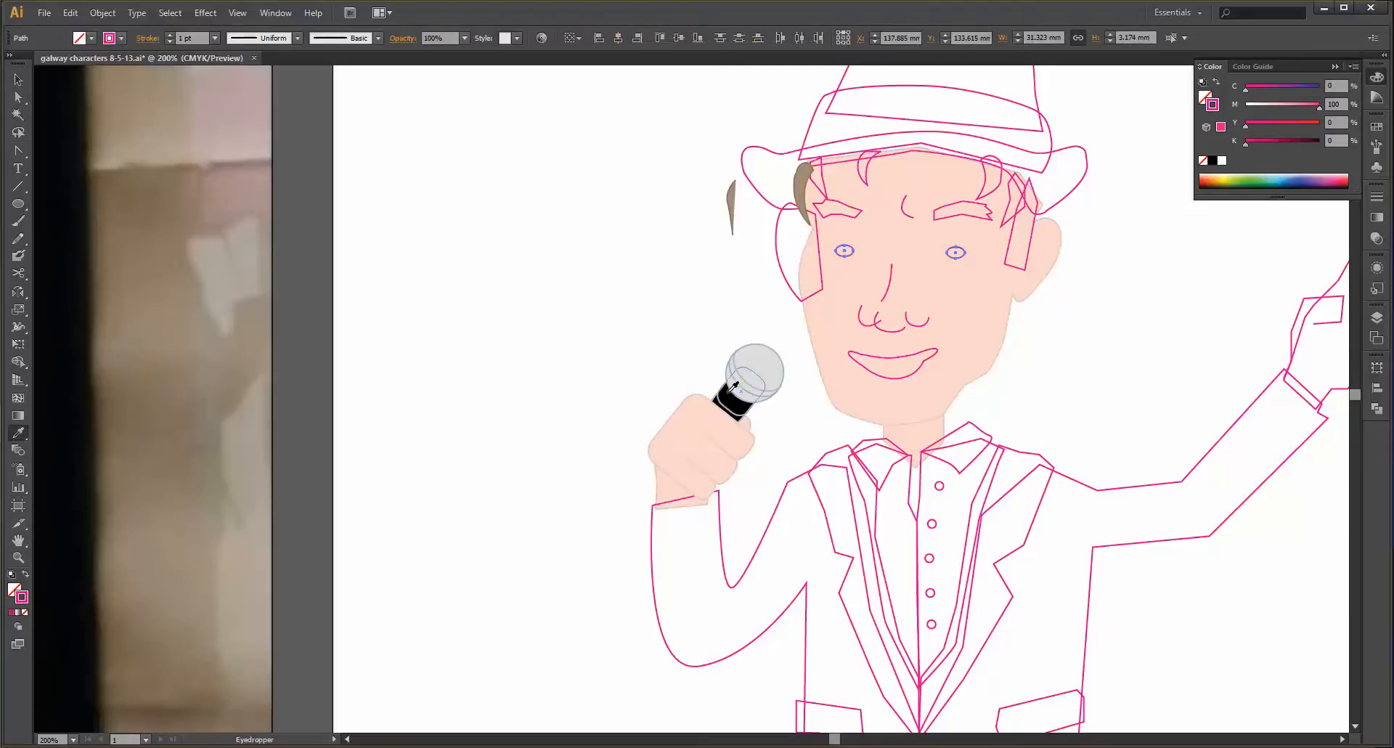
left_click(732, 388)
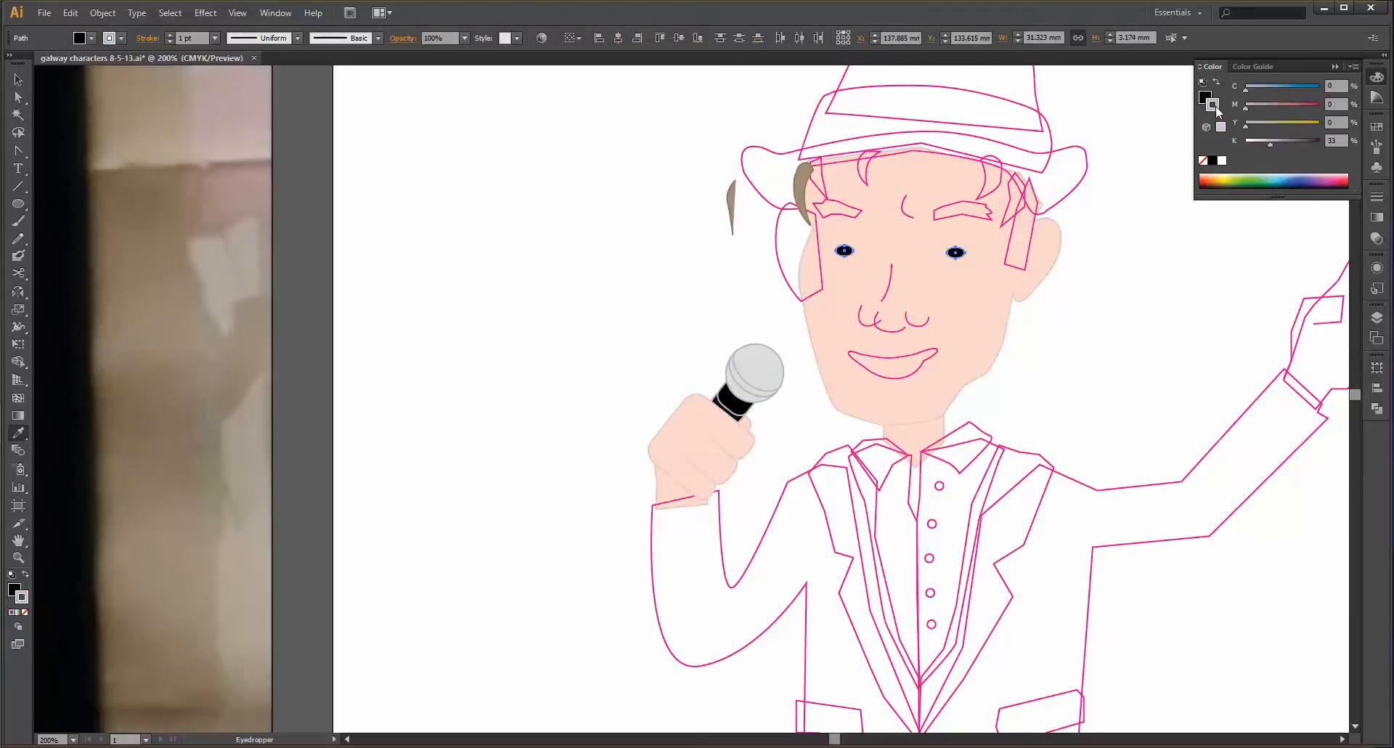
left_click(1203, 159)
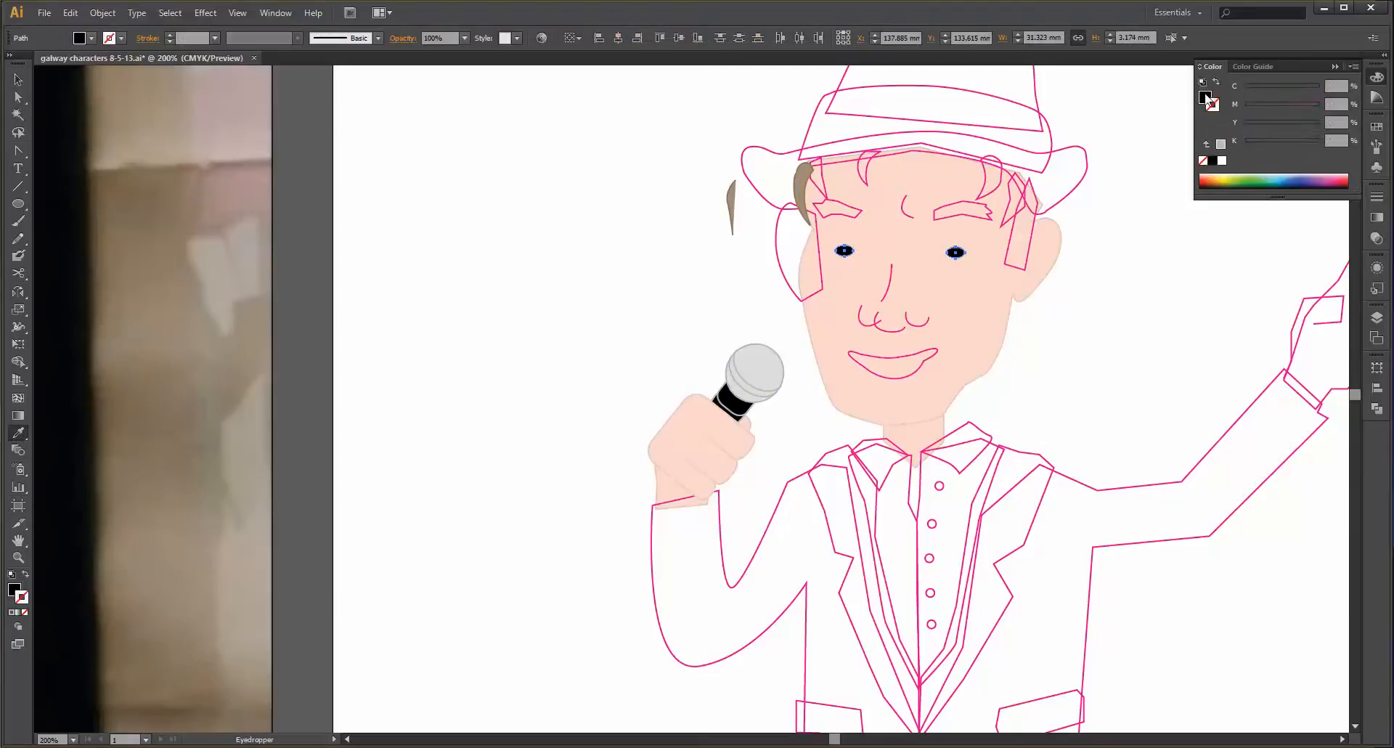
left_click(1206, 98)
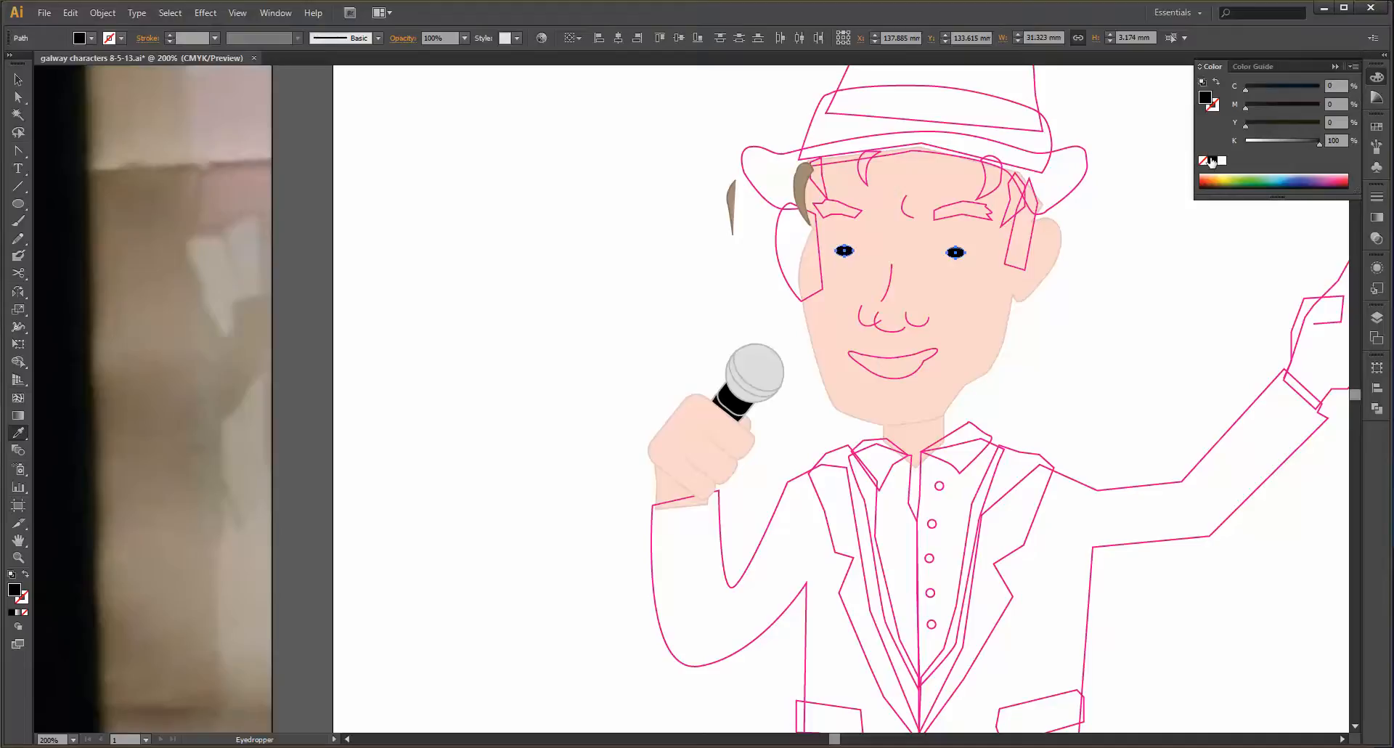
left_click(18, 80)
left_click(464, 215)
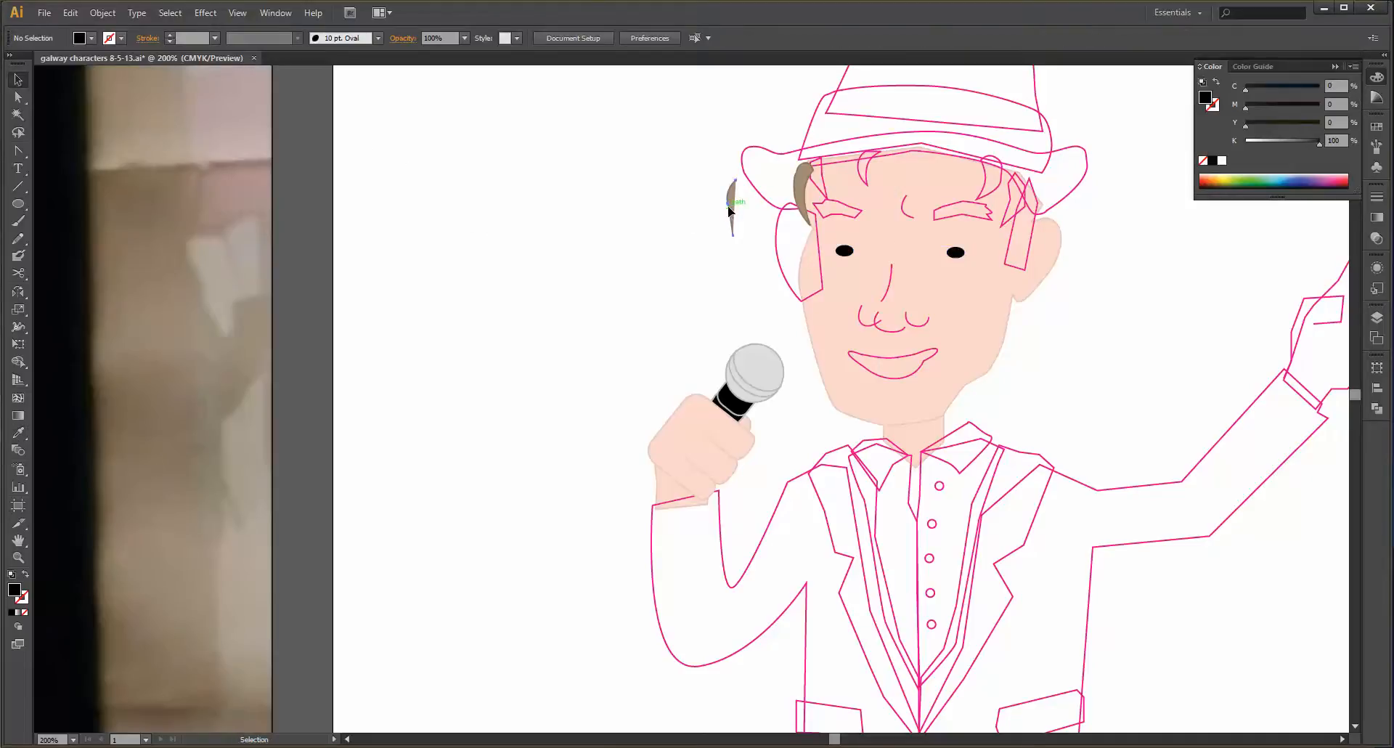
- Delete the stray hair shape beside the hat, and copy the skin fill and outline onto the ear on the microphone side
left_click(730, 210)
key("Delete")
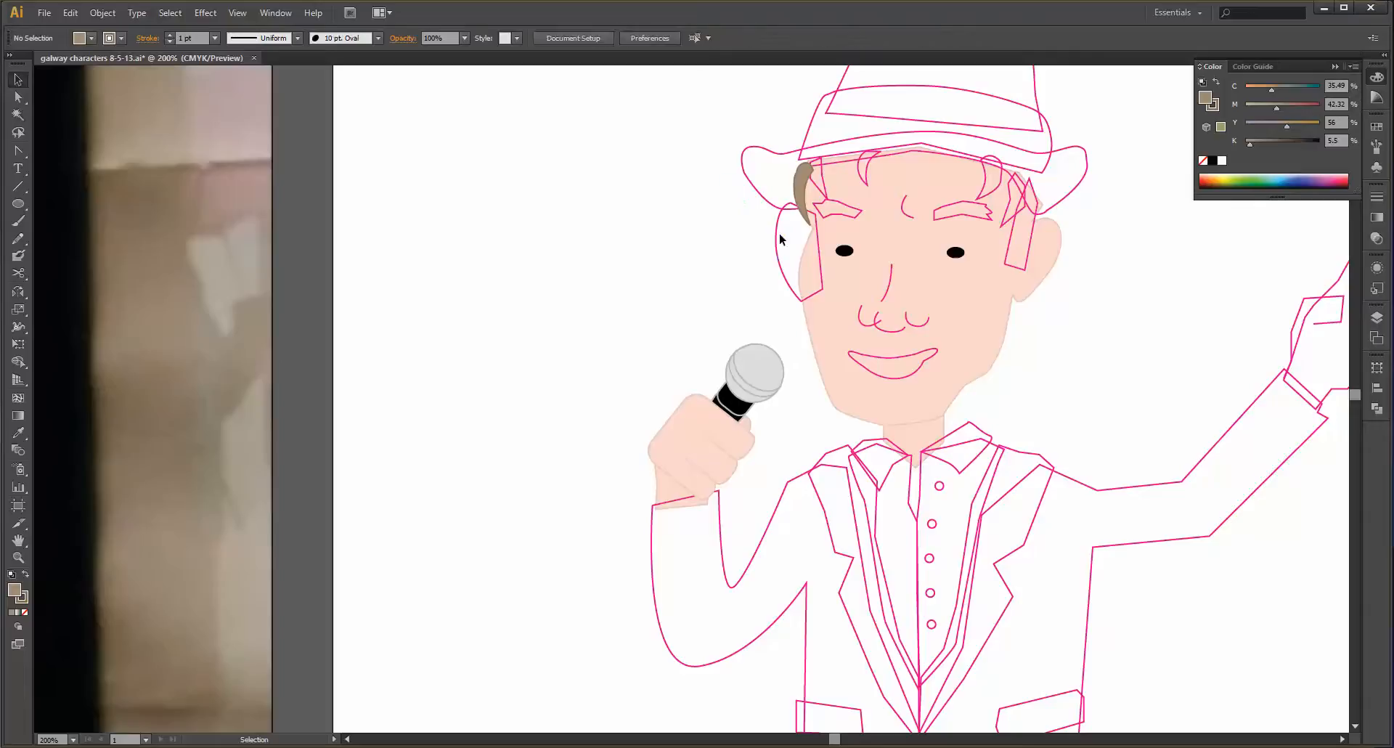
left_click(778, 238)
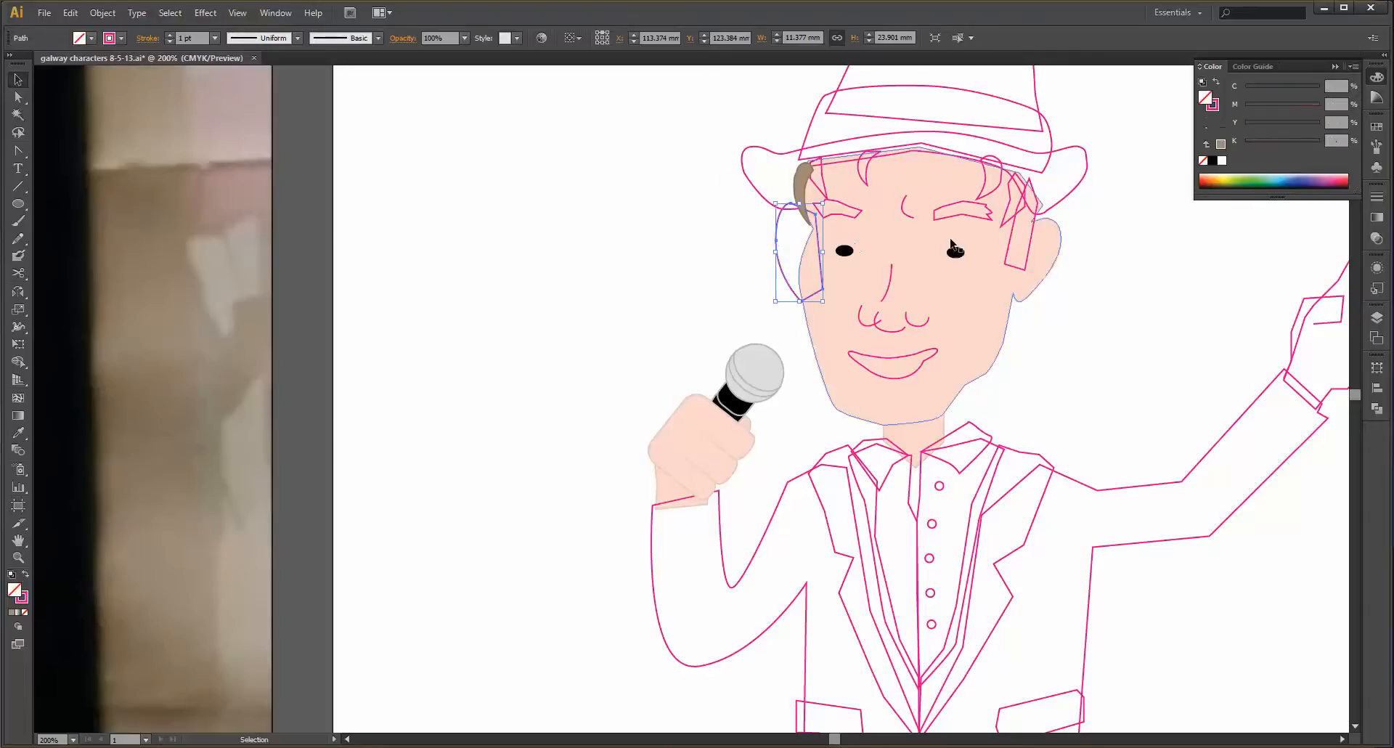
key("i")
left_click(1047, 259)
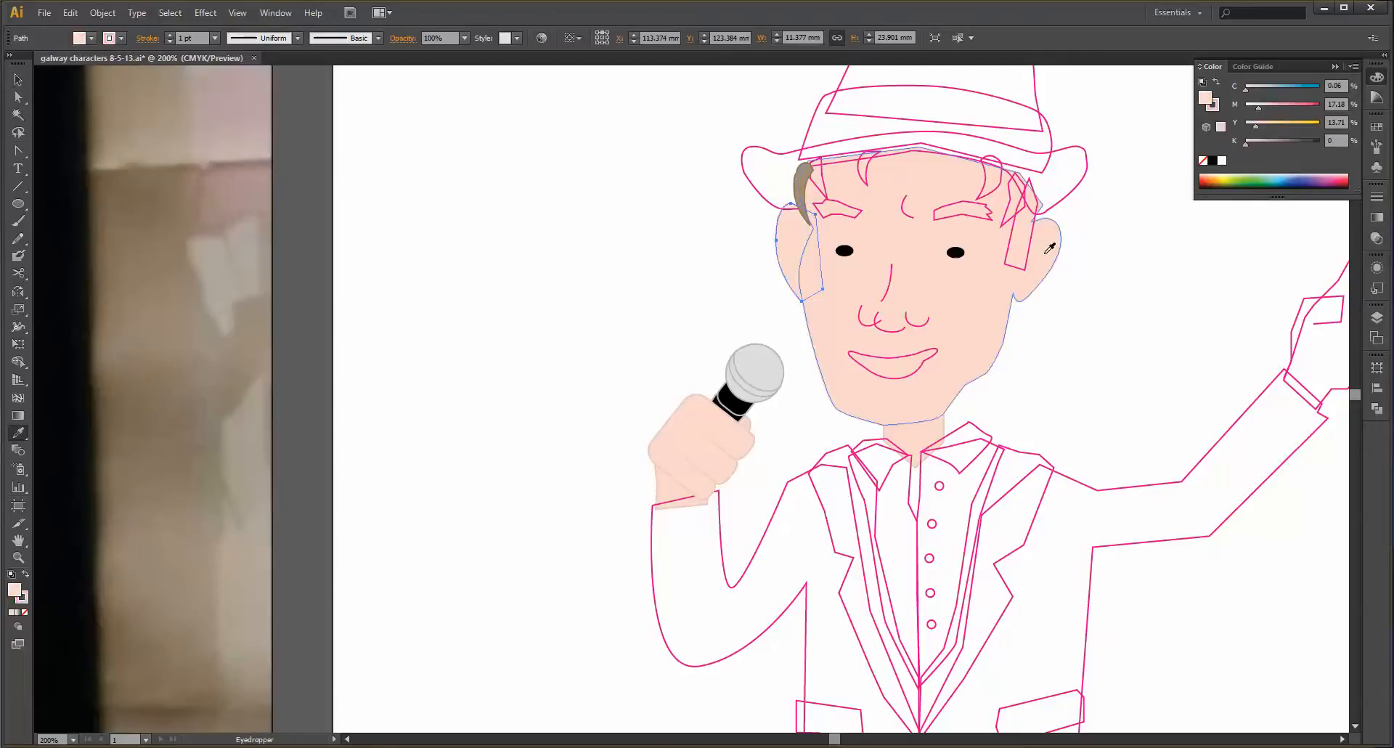
left_click(19, 80)
left_click(572, 284)
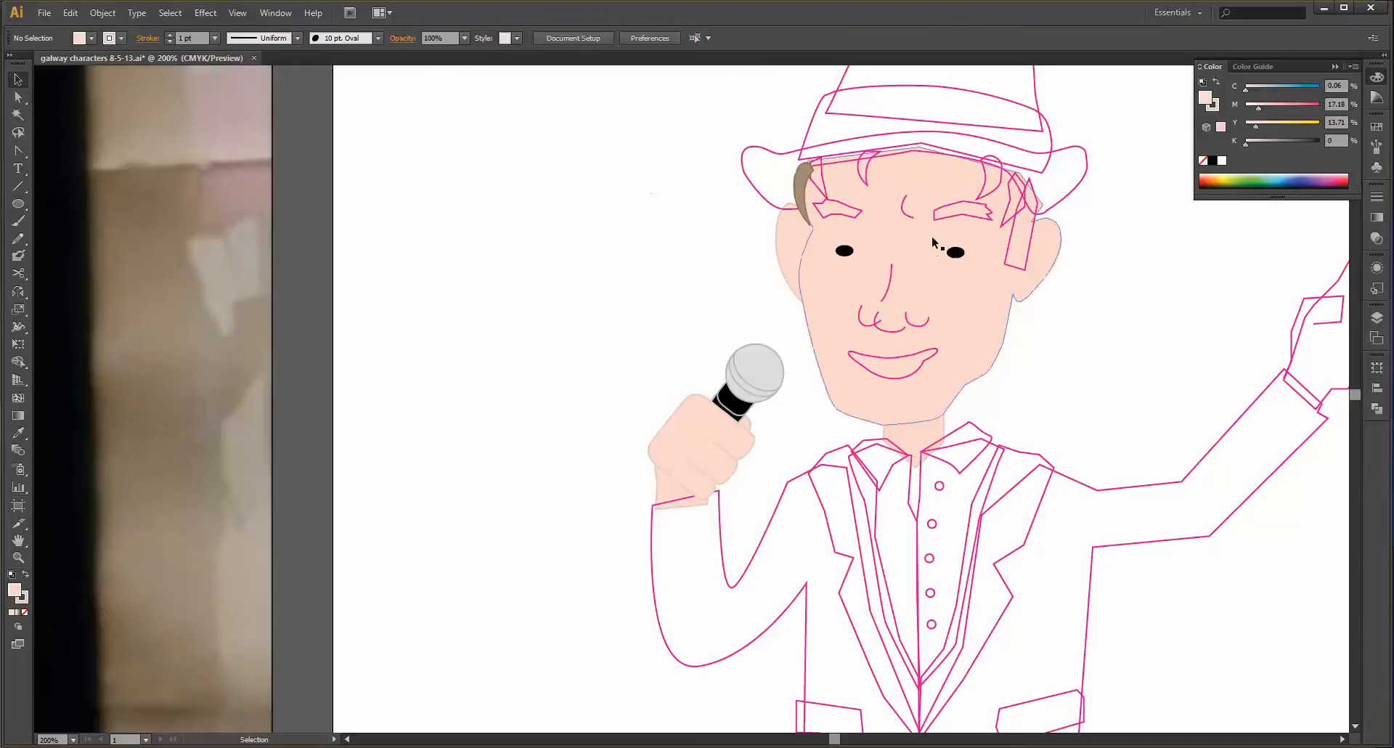
- Fill the hat crown, brim and microphone-side jacket half with the grey sampled from the photo's jacket shoulder, and bring them to front
left_click(770, 148)
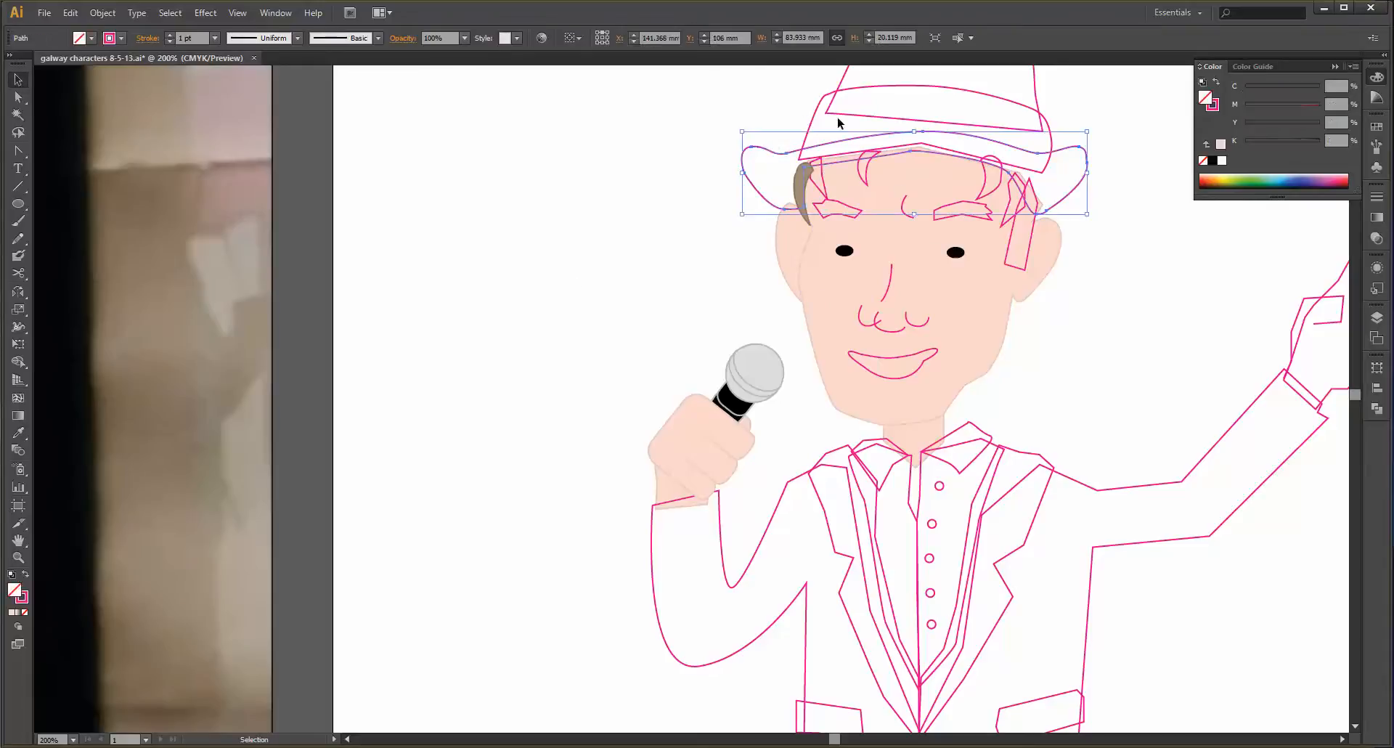
left_click(756, 546, "shift")
key("ctrl+alt+0")
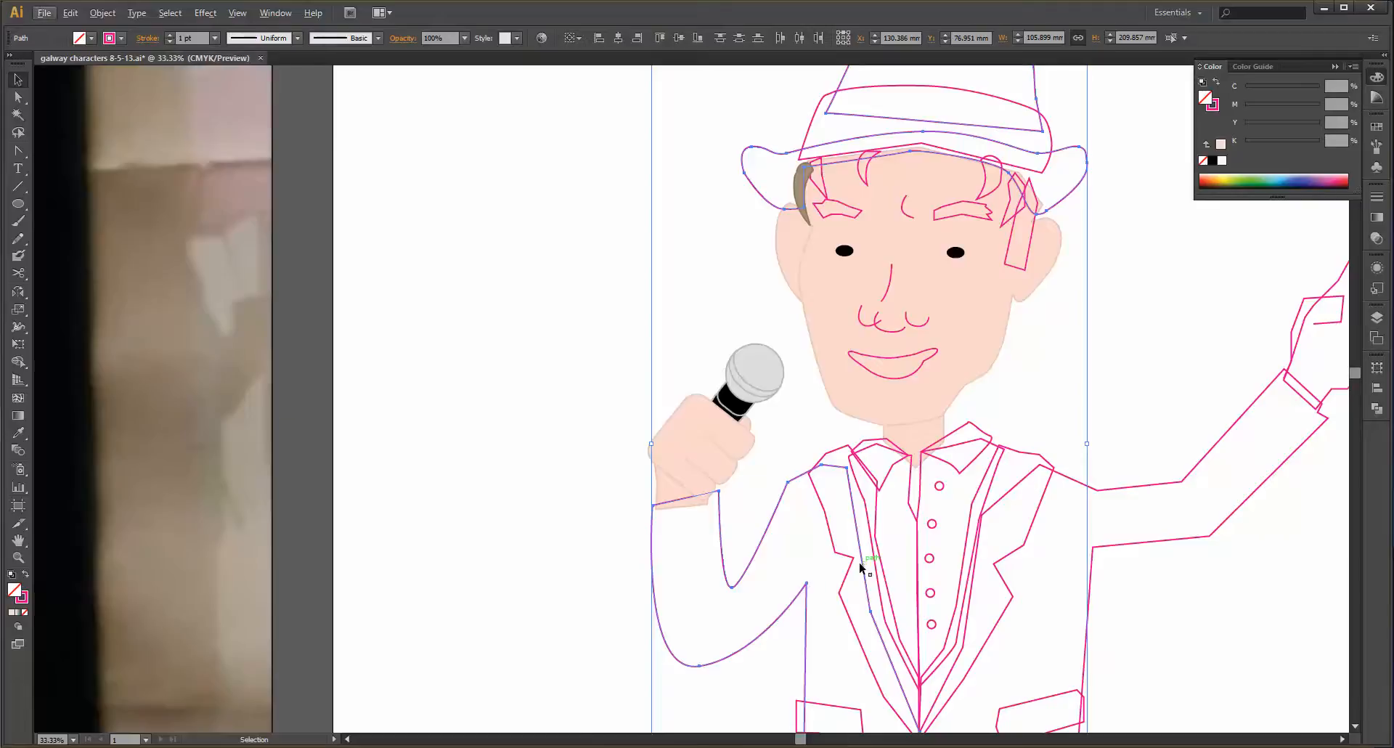
scroll(509, 580, "up", 2)
key("i")
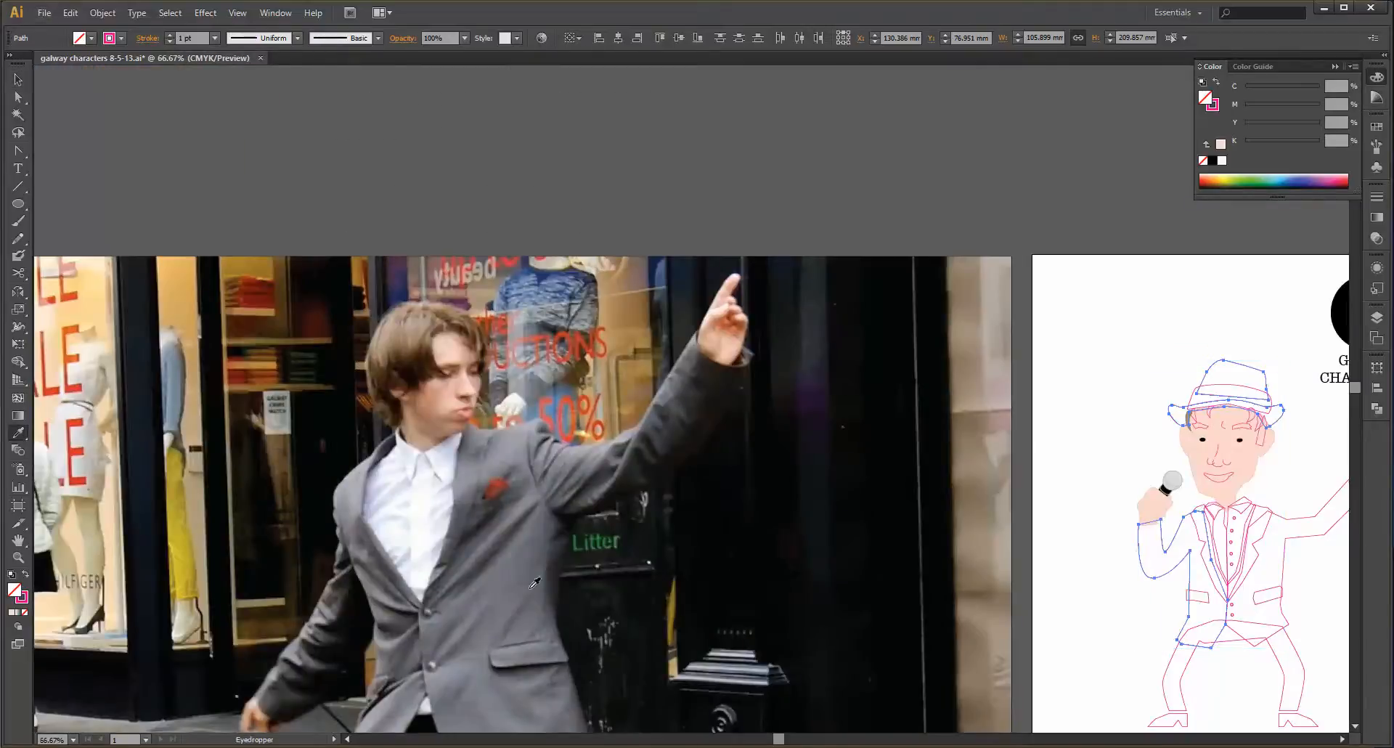
left_click(520, 578)
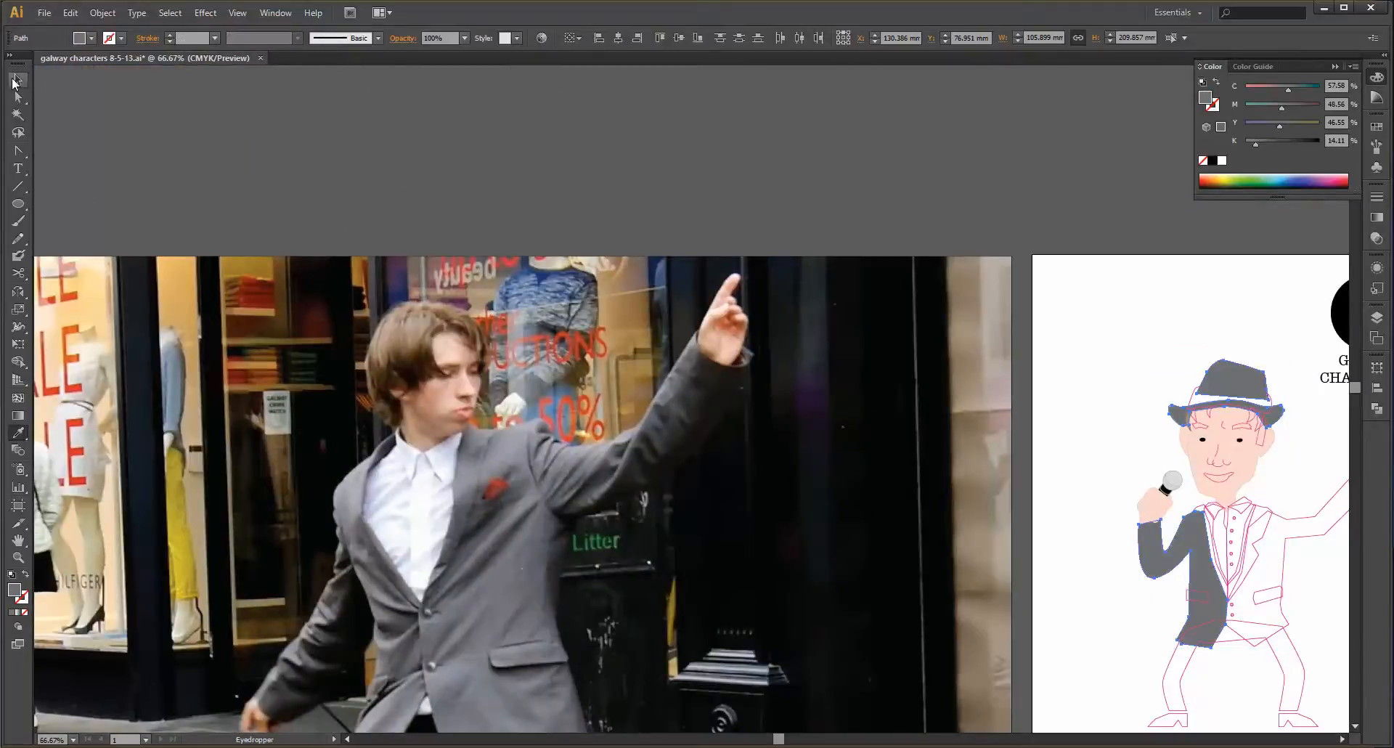
left_click(514, 569)
left_click(513, 444)
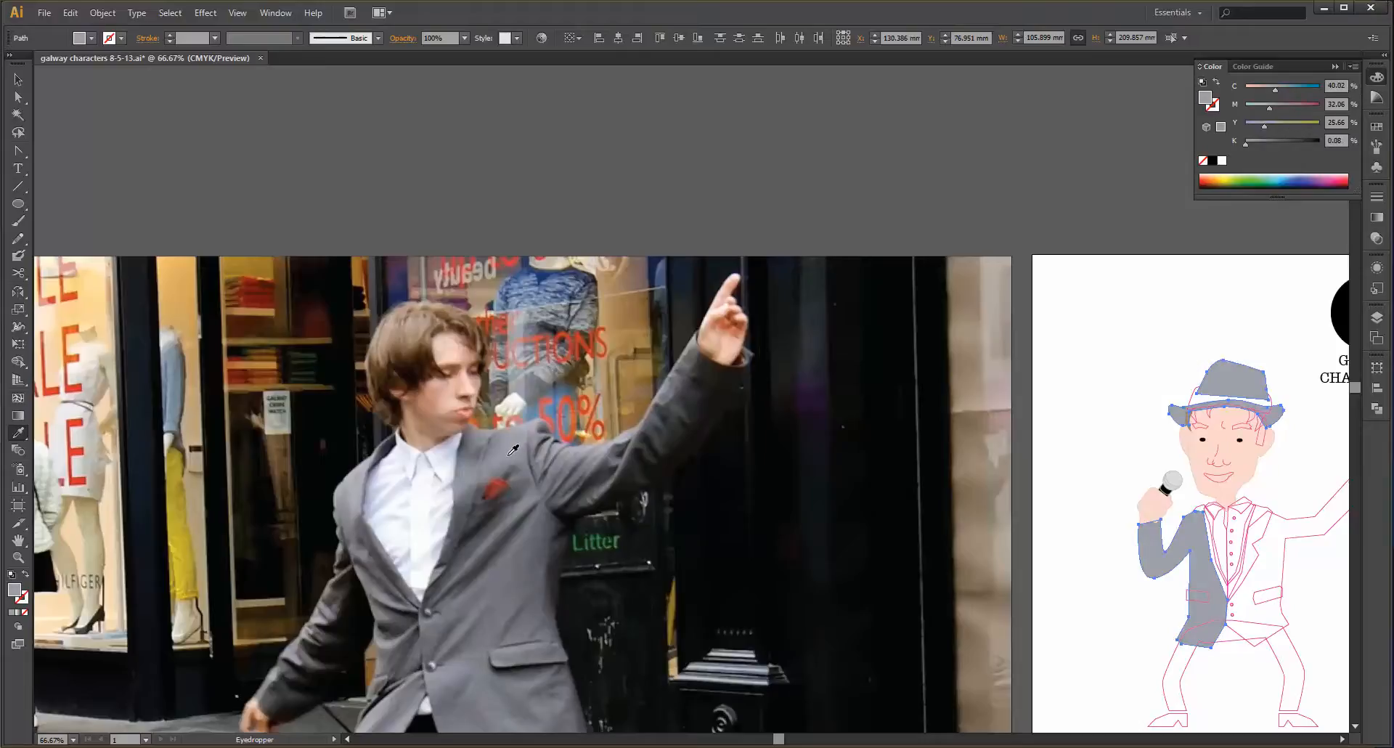
left_click(511, 456)
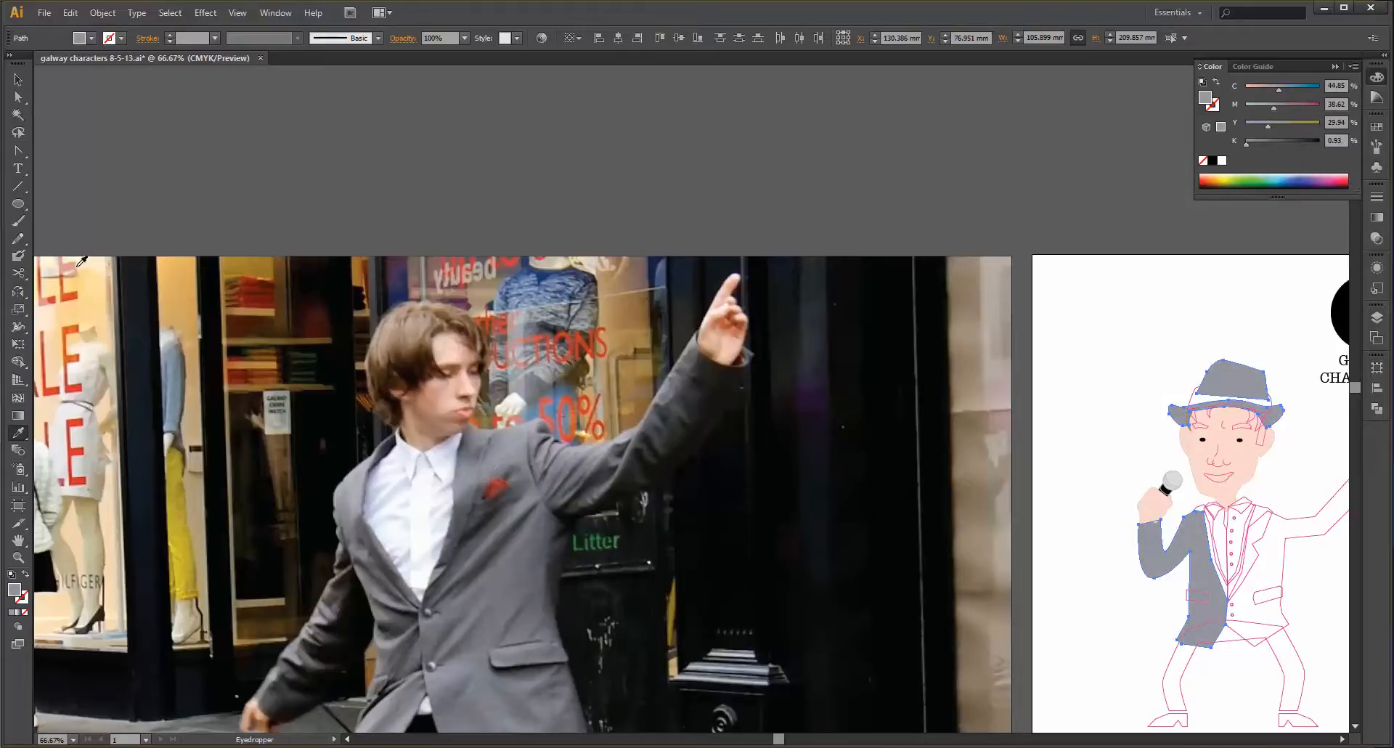
left_click(18, 79)
key("ctrl+shift+]")
- Outline the hat and jacket shapes in the same grey as their fill, darkened to 17% black
scroll(1301, 554, "up", 1)
scroll(1300, 552, "up", 2)
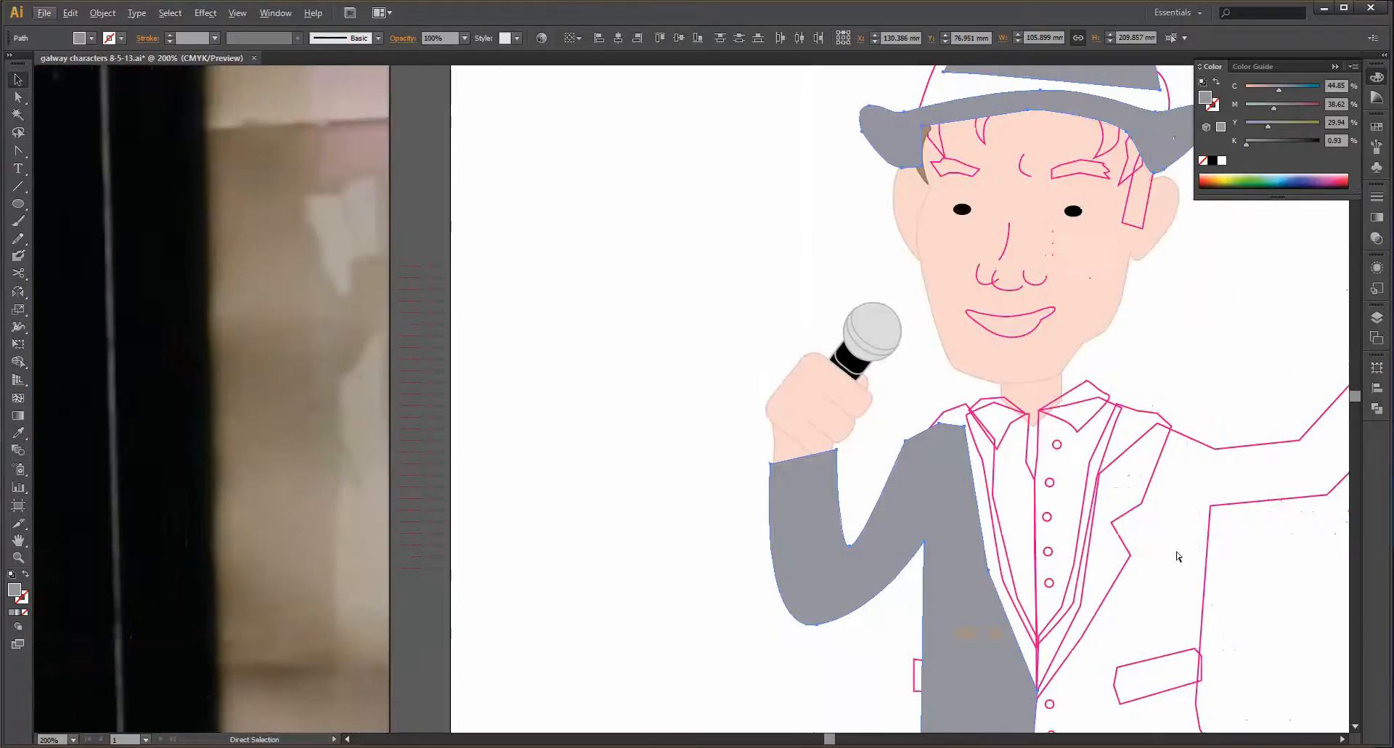
left_click(1203, 99)
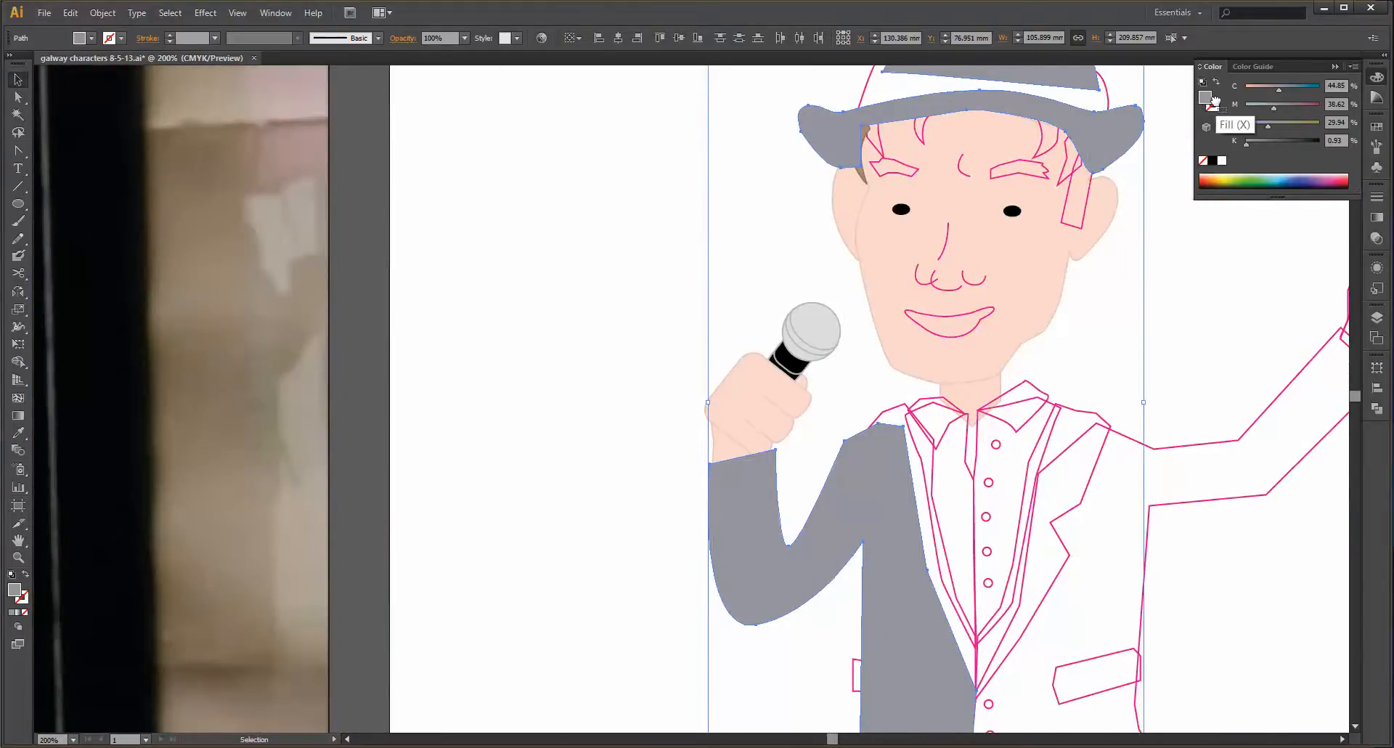
left_click_drag(1211, 93, 1261, 143)
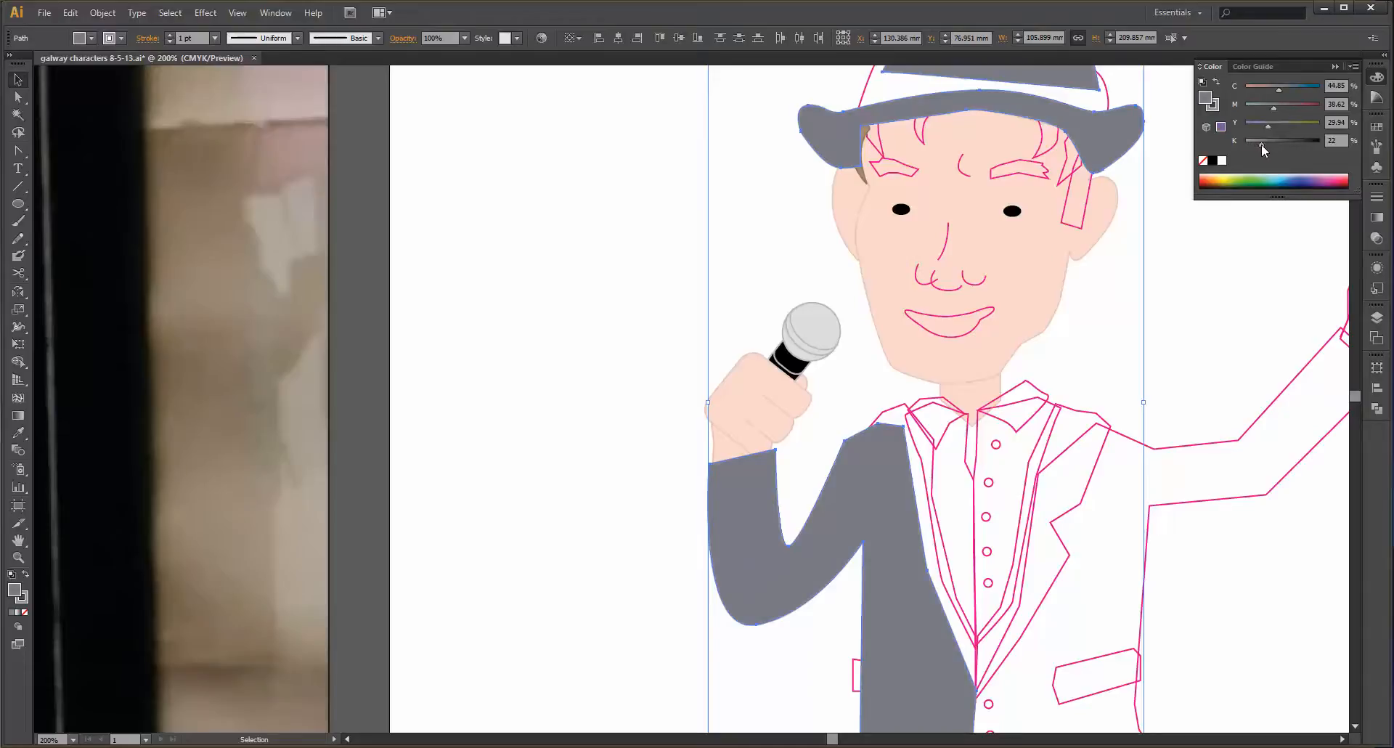
key("ctrl+z")
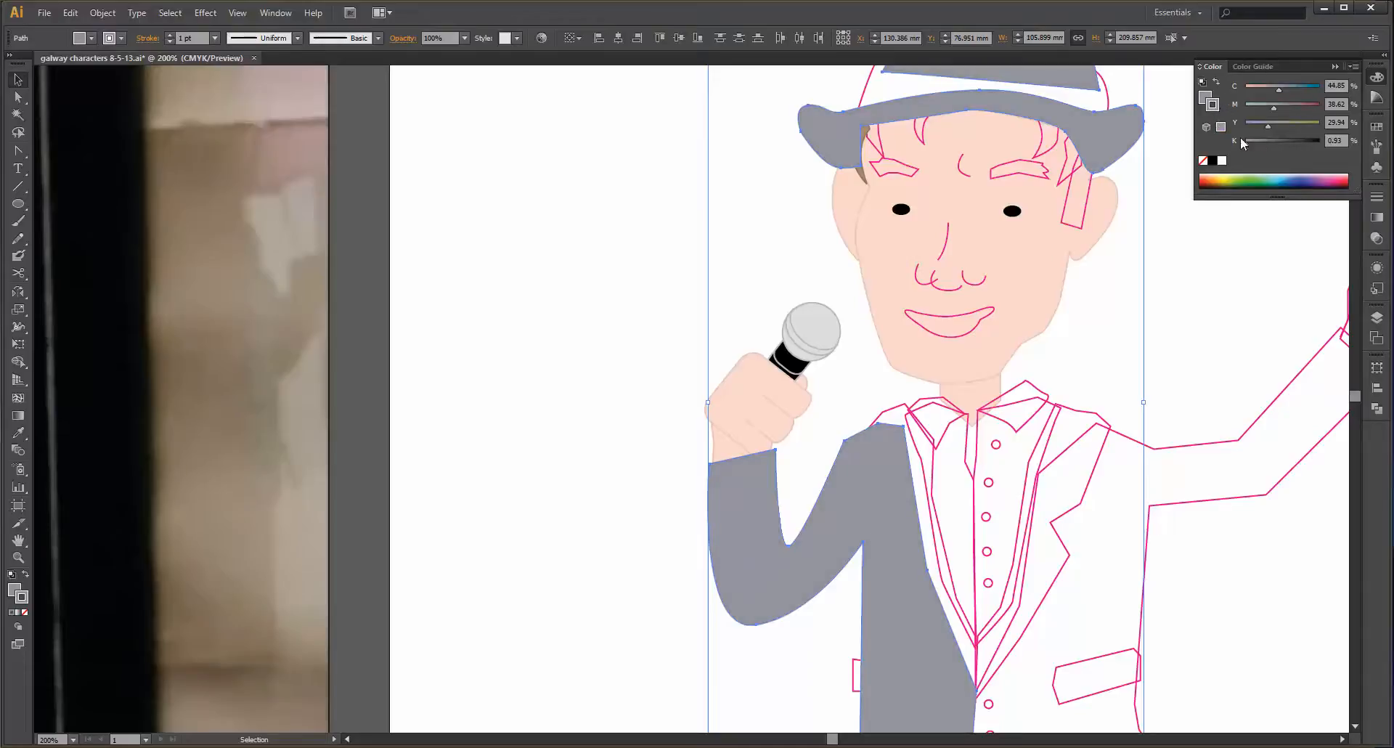
left_click_drag(1247, 143, 1252, 142)
left_click(620, 261)
- Bring the fist holding the microphone to the front, with its lower fingers stacked above it
left_click(734, 392)
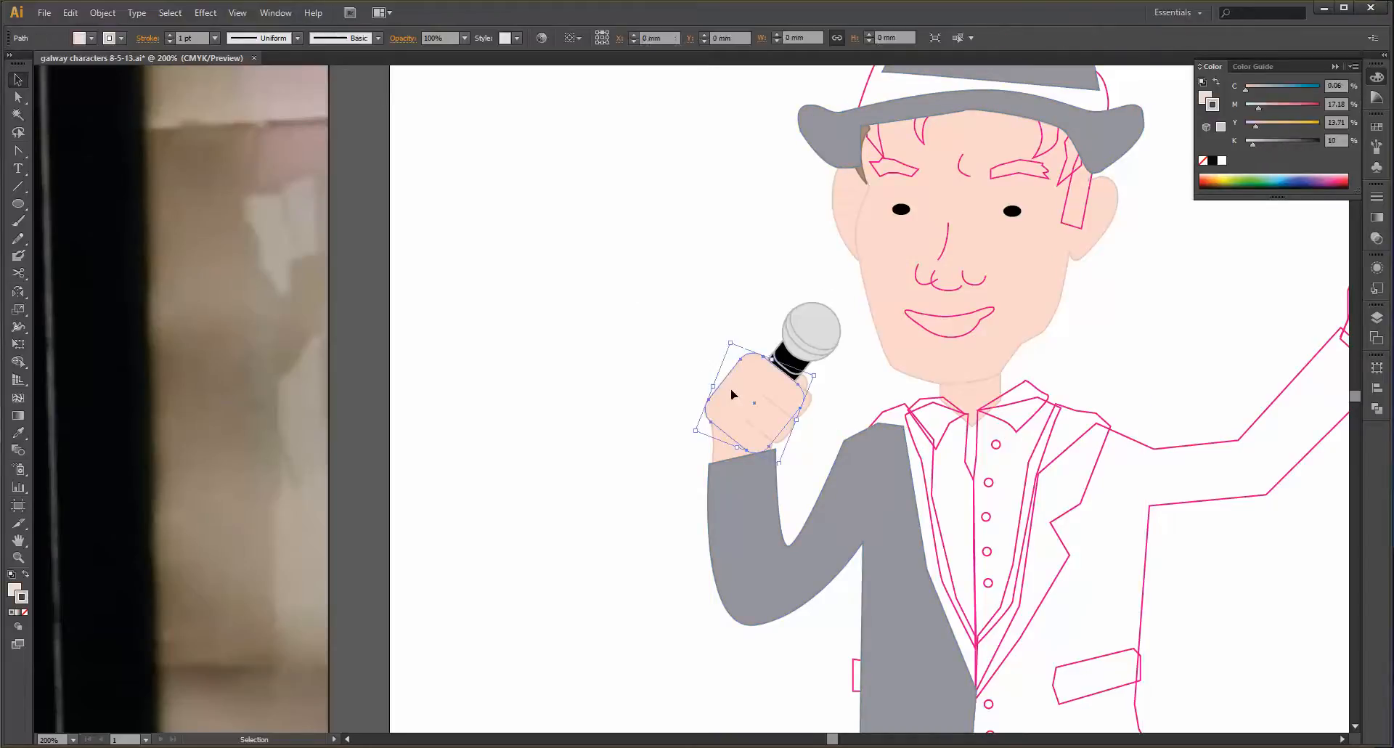
key("ctrl")
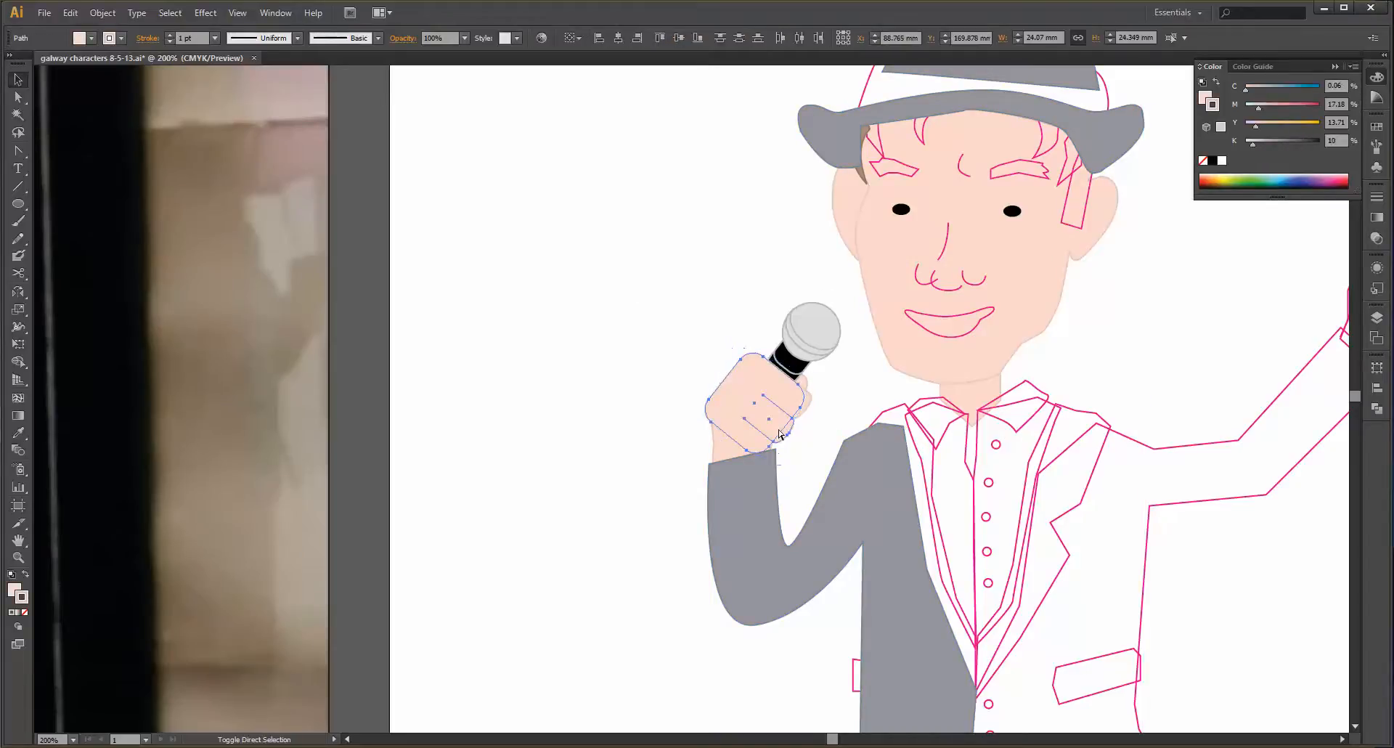
left_click(855, 398)
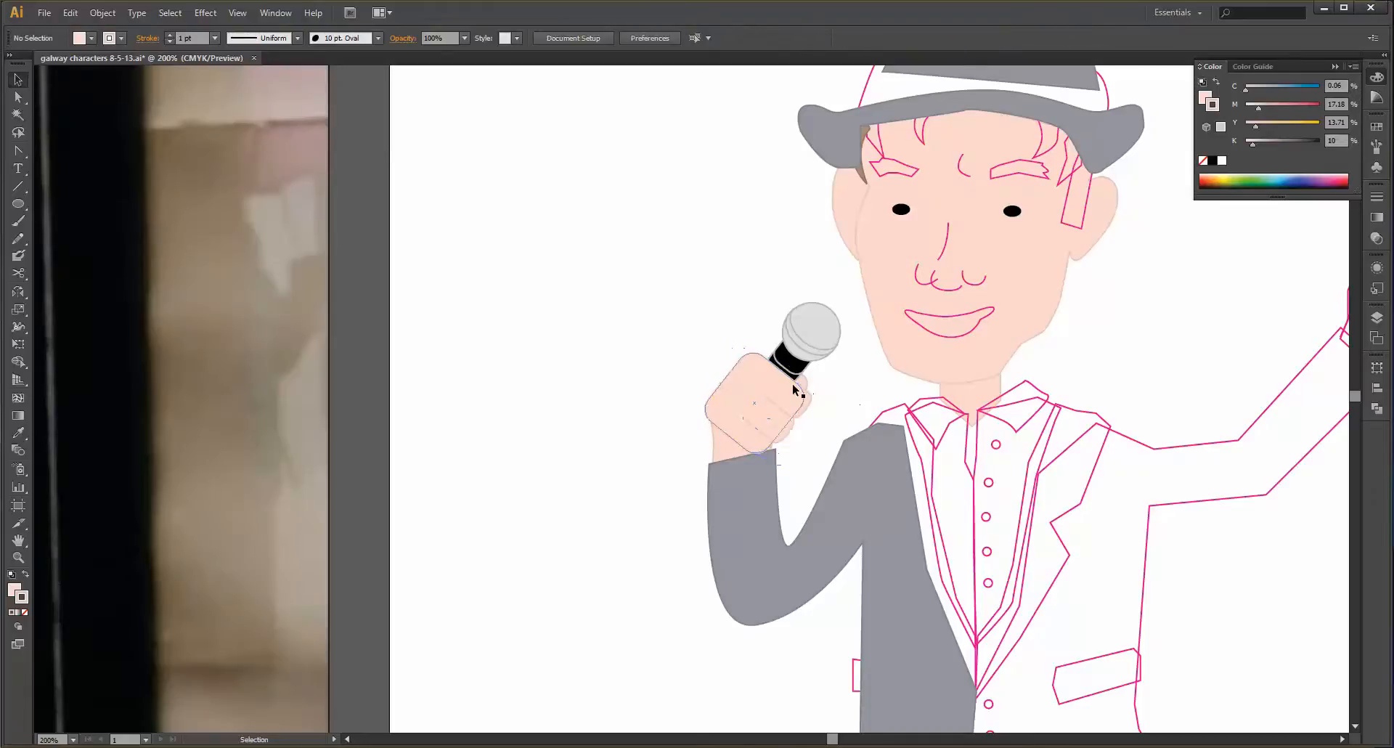
scroll(795, 384, "up", 2)
left_click(822, 414)
key("ctrl")
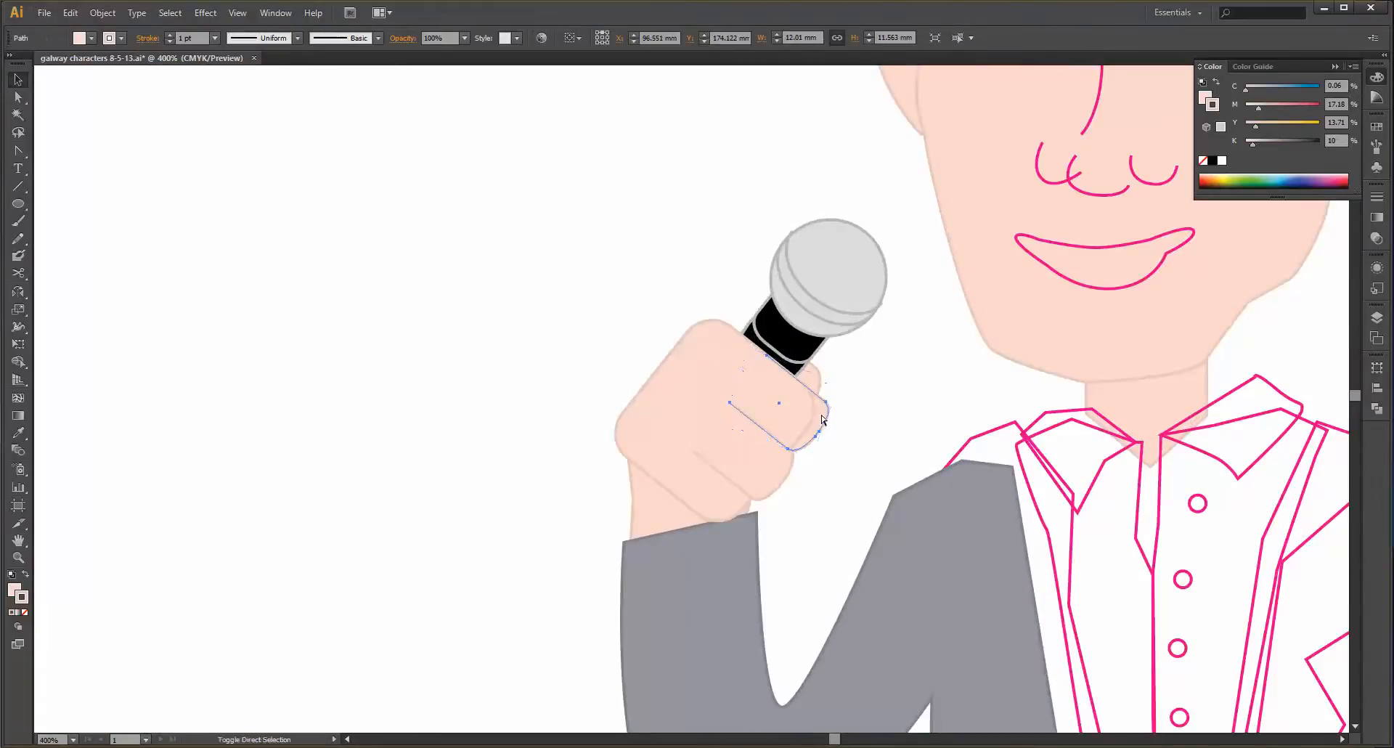
left_click(622, 294)
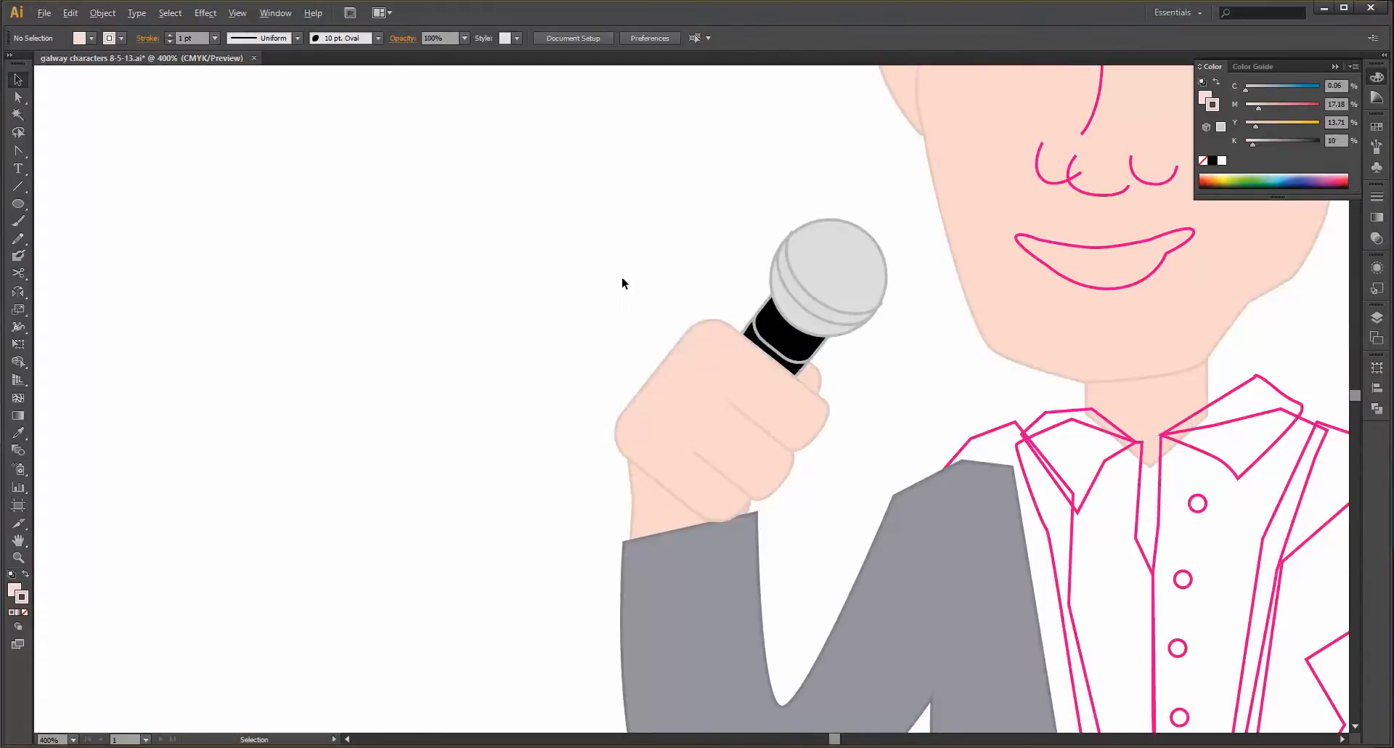
scroll(622, 280, "down", 3)
scroll(664, 255, "up", 3)
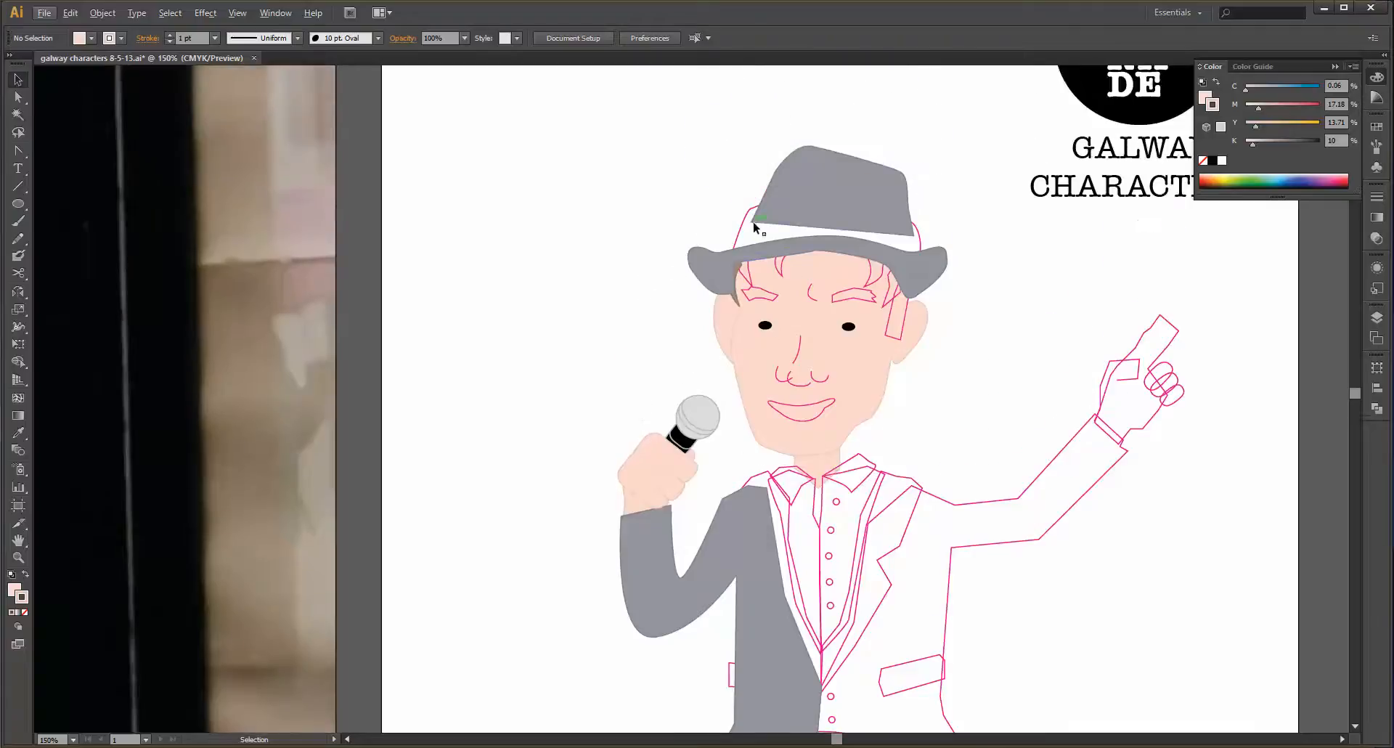
- Fill the hat band with a lighter grey sampled from the photo's jacket shoulder, without an outline
left_click(748, 218)
key("i")
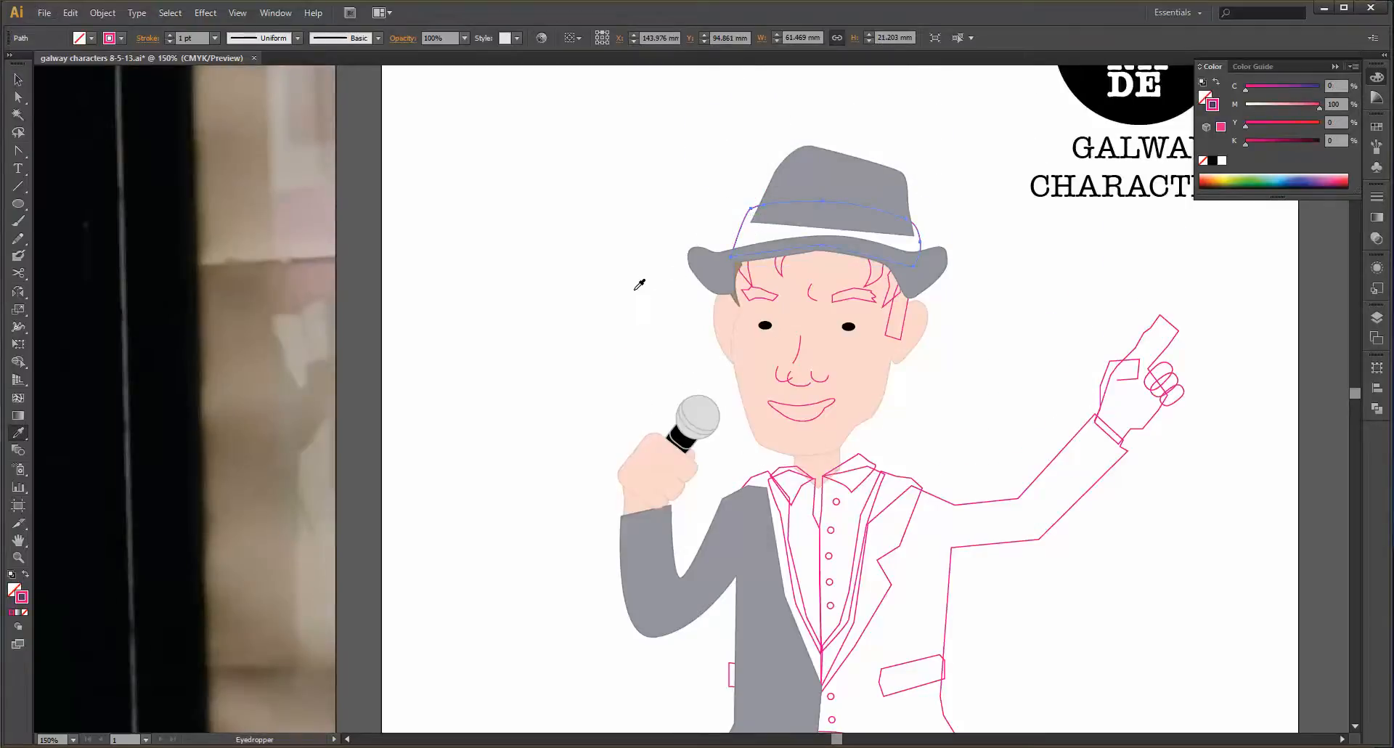
scroll(639, 284, "down", 3)
scroll(274, 293, "left", 3)
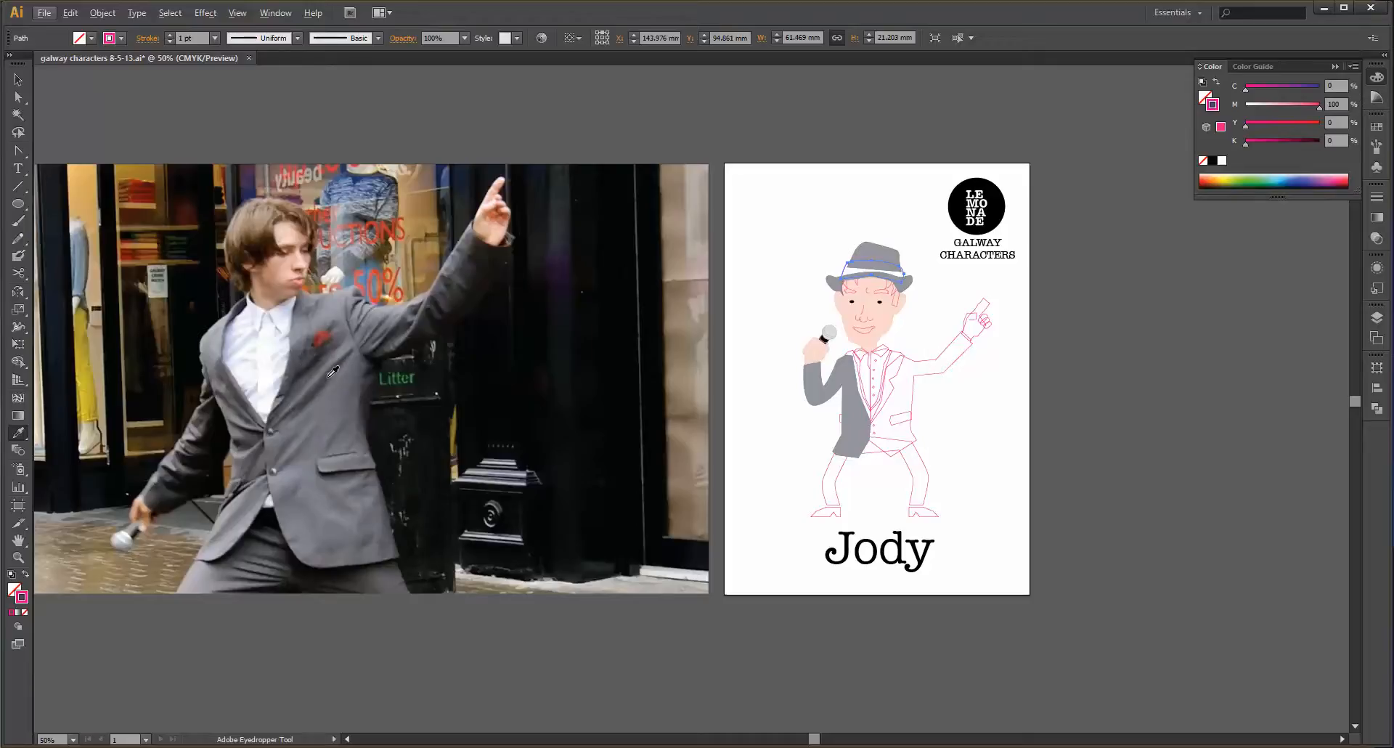
left_click(344, 290)
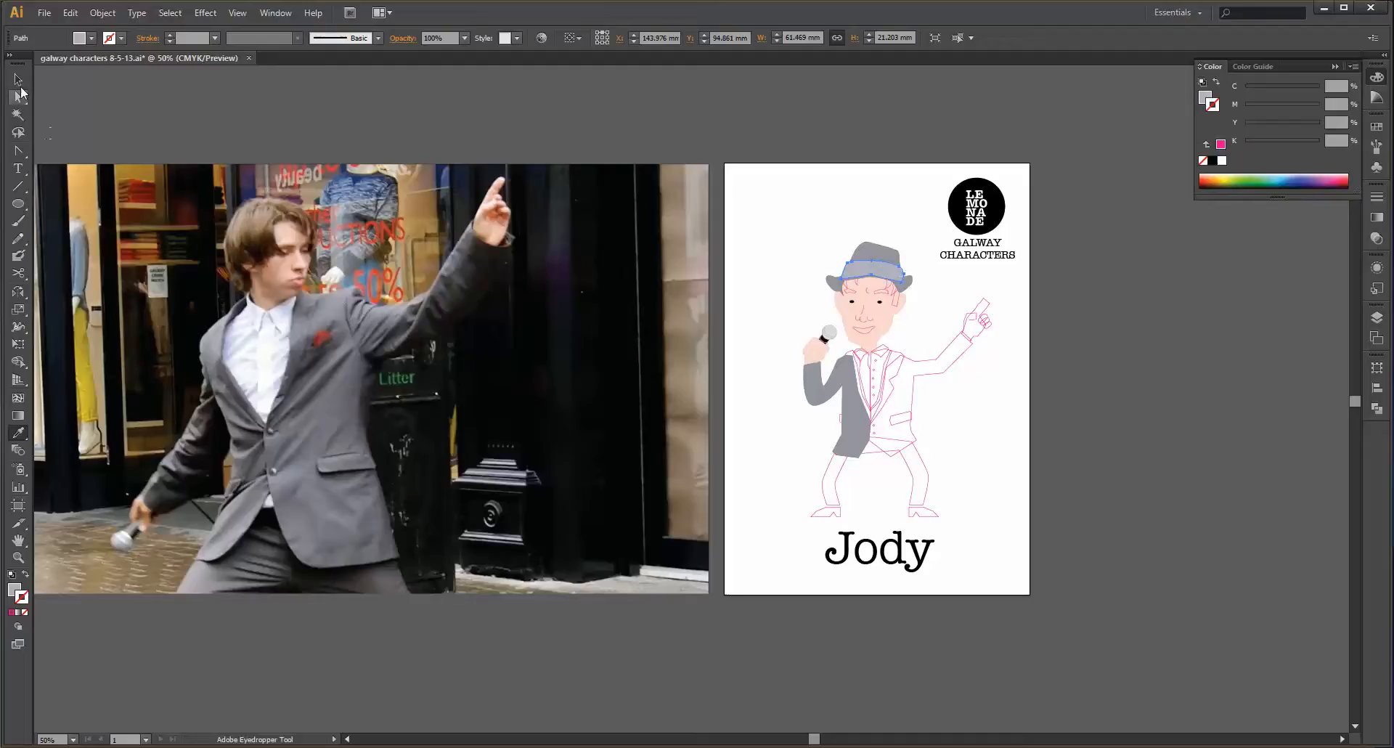
left_click(18, 78)
left_click(948, 278)
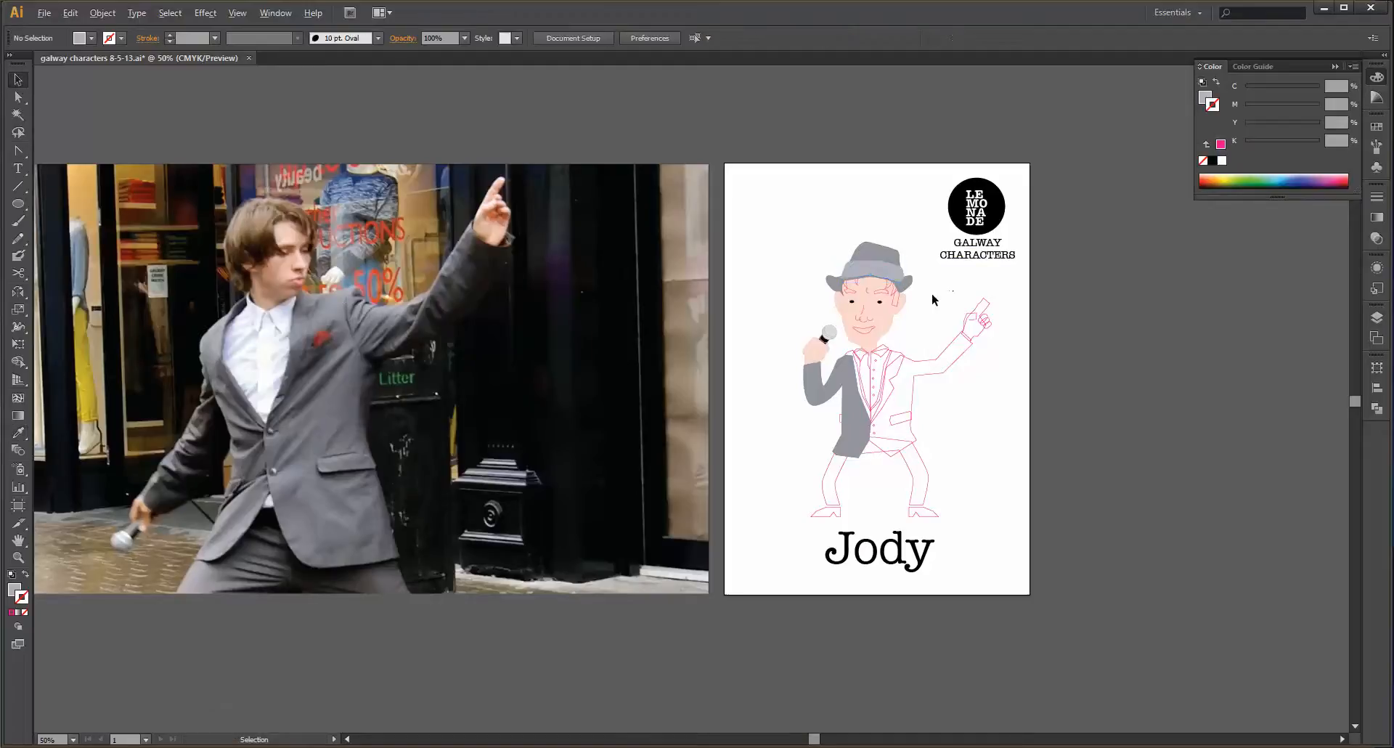
- Bring the hat brim in front of the band, and the brown hair lock at its edge in front of the brim
scroll(895, 272, "up", 3)
left_click(868, 266)
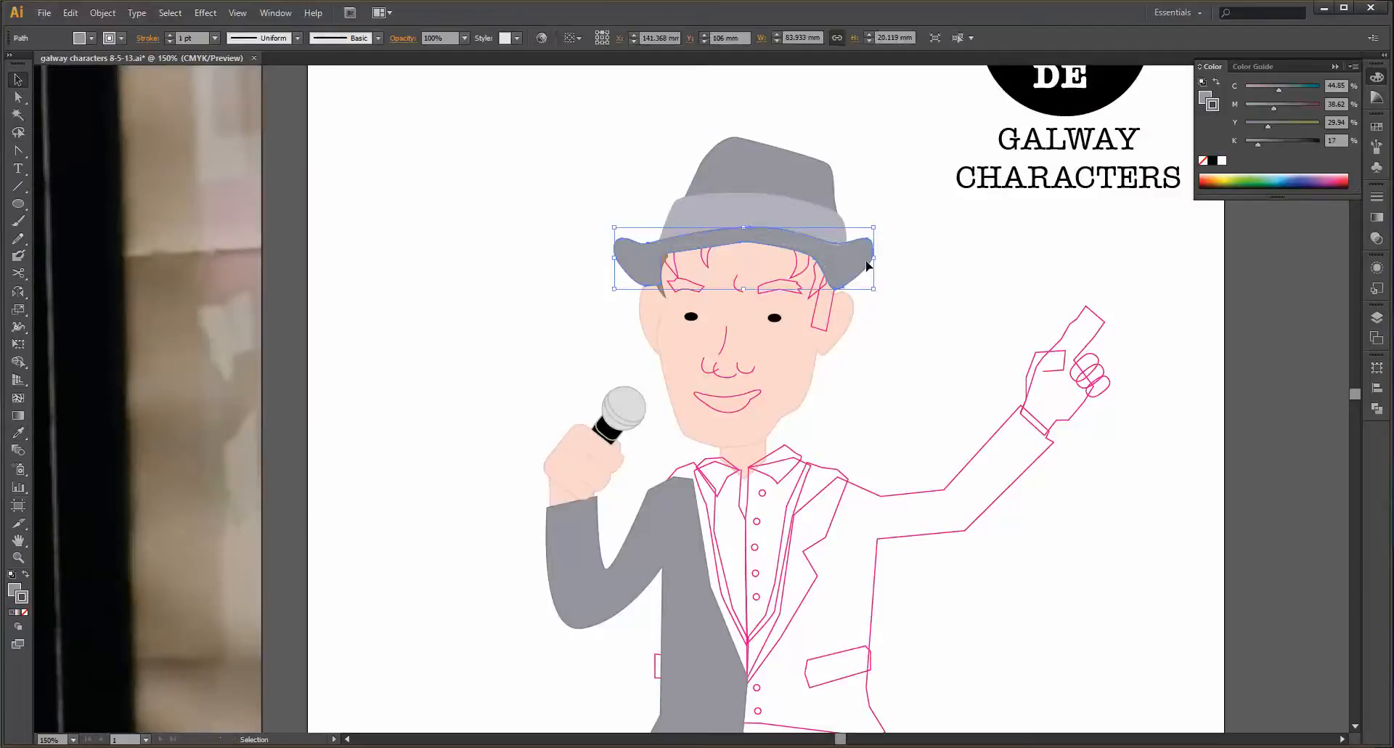
left_click(668, 261)
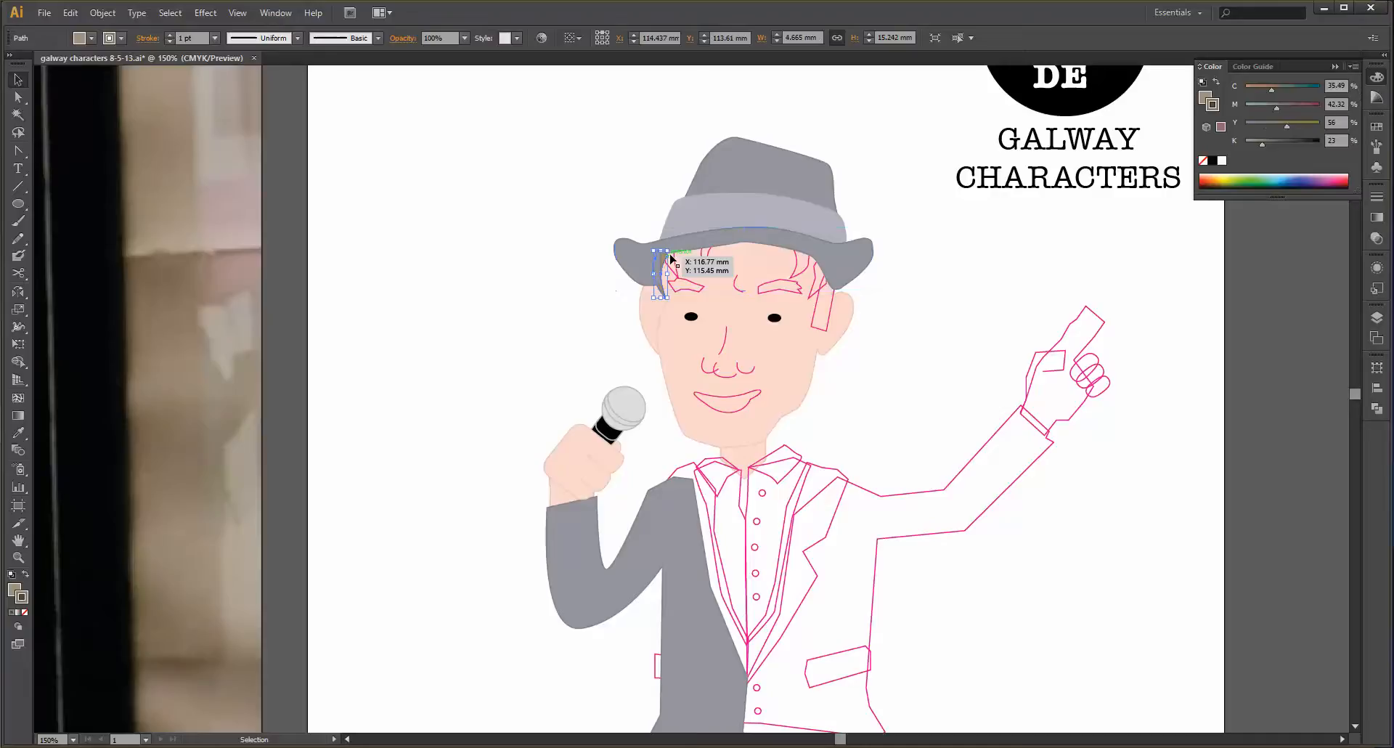
- Copy the brown lock's fill and outline onto the microphone-side eyebrow, the remaining hair locks and the sideburn with the Eyedropper
scroll(695, 288, "up", 5)
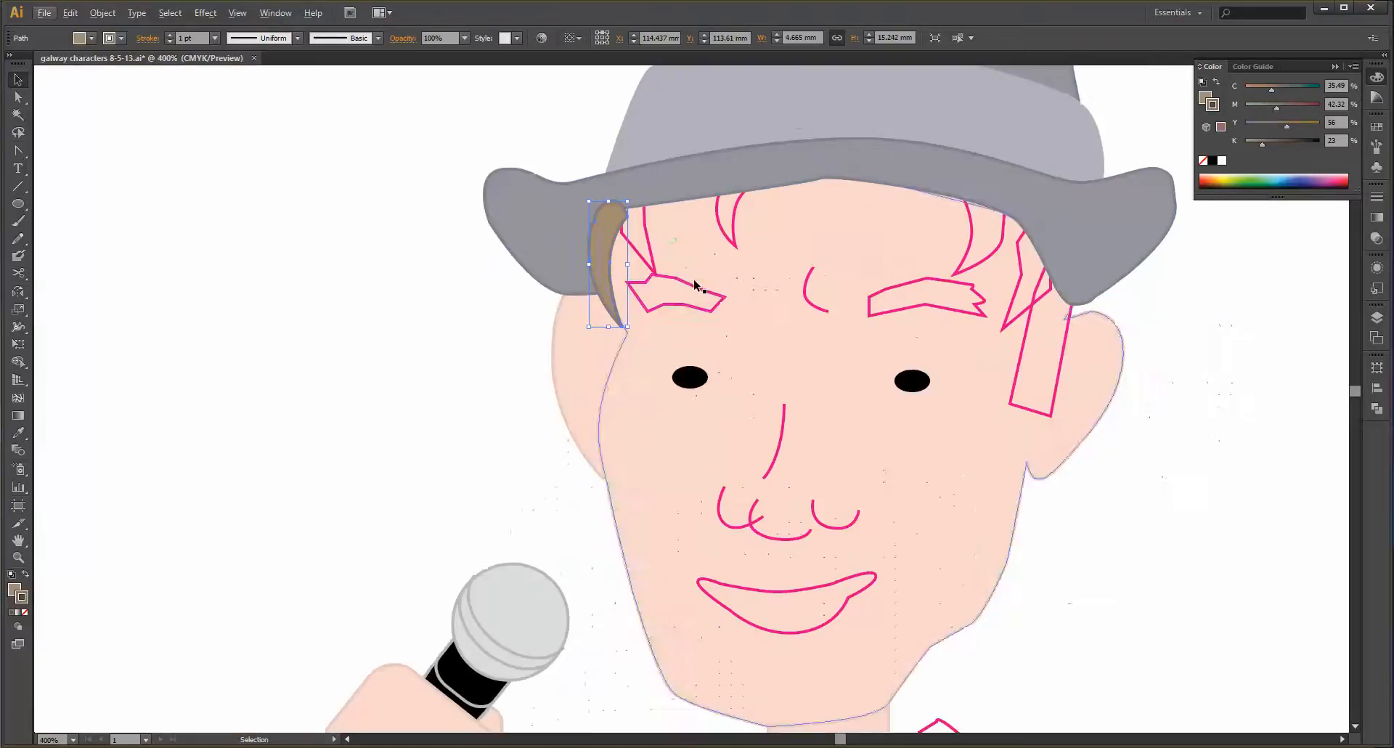
left_click(698, 288)
left_click(649, 246, "shift")
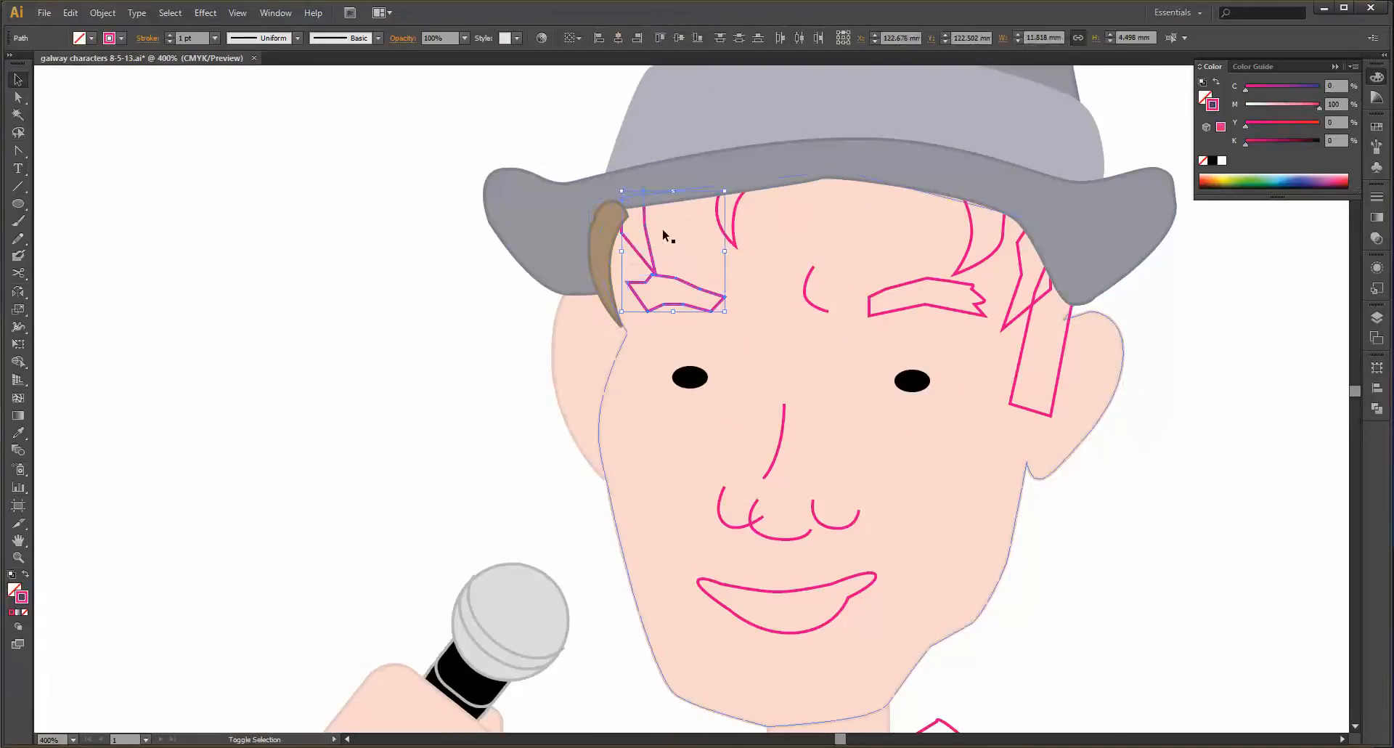
left_click(735, 244, "shift")
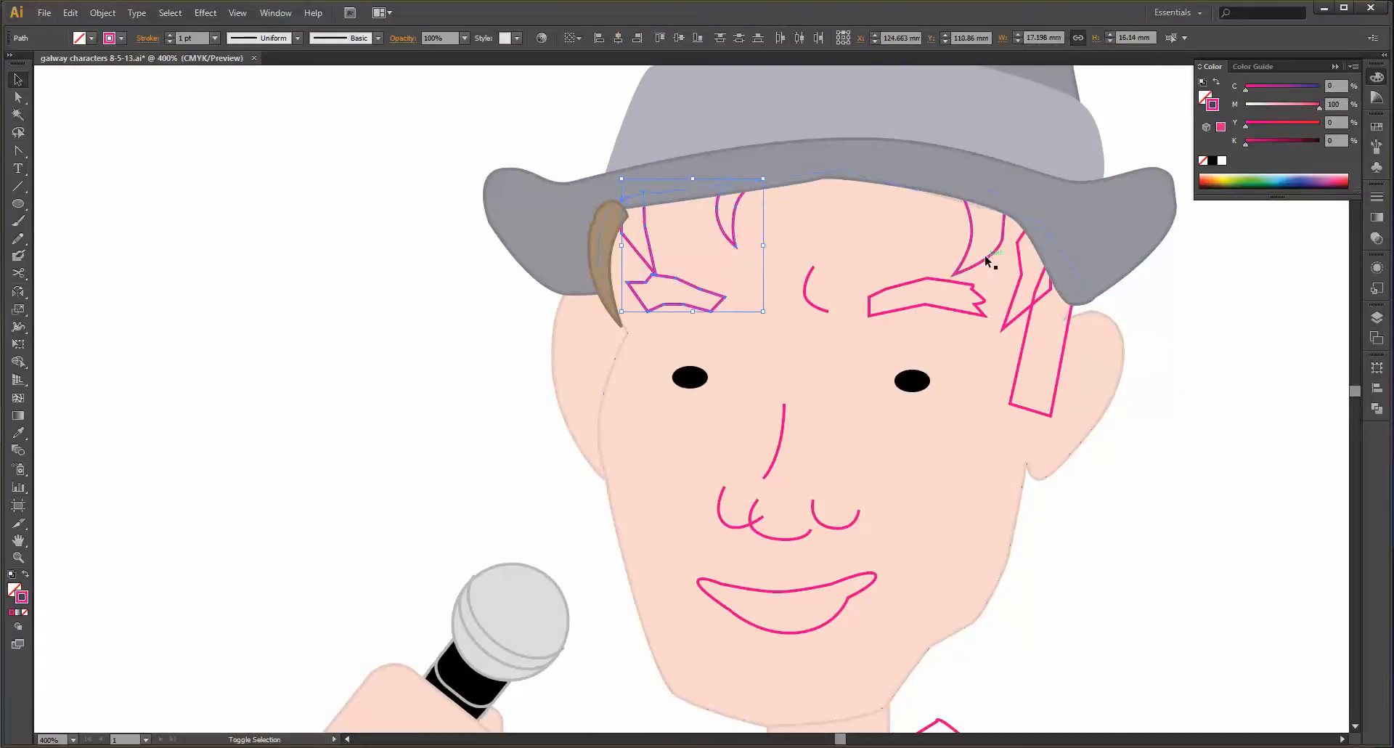
left_click(992, 258, "shift")
left_click(1021, 284, "shift")
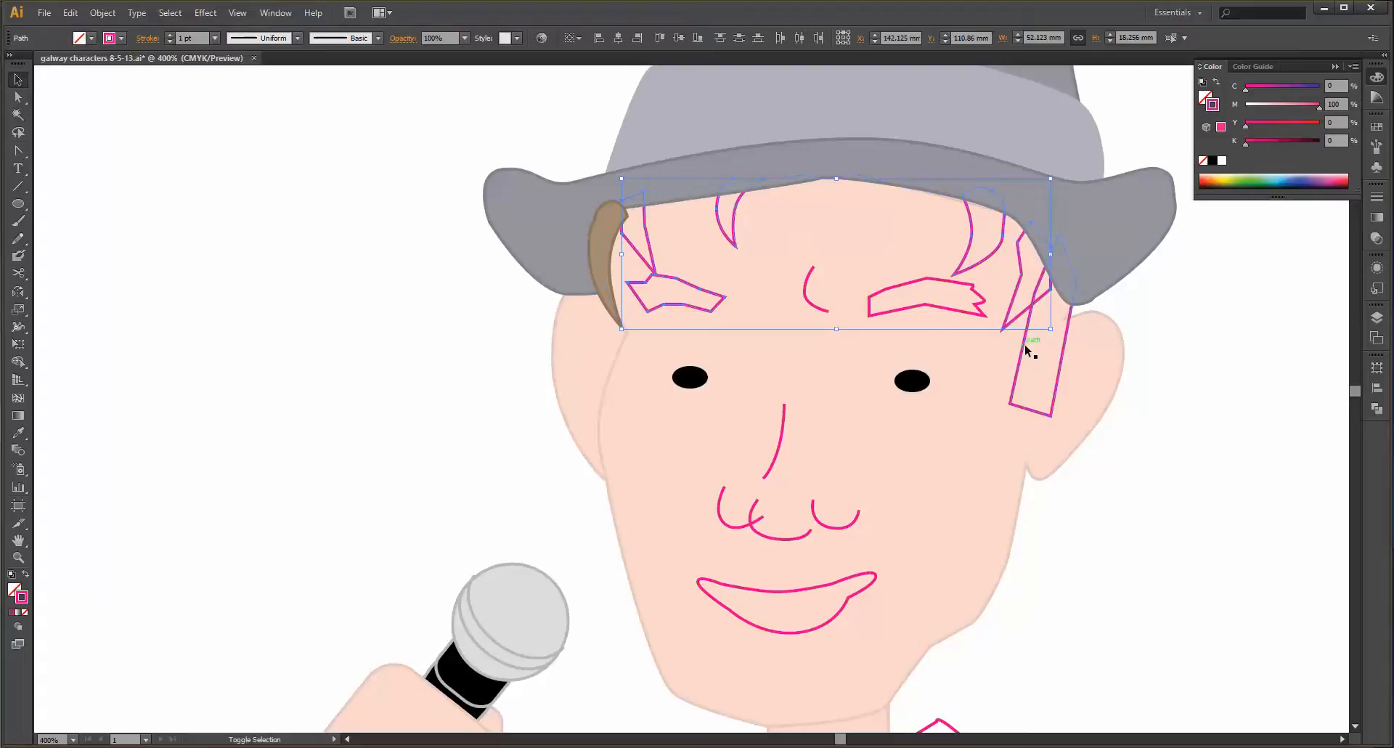
left_click(1024, 342, "shift")
key("i")
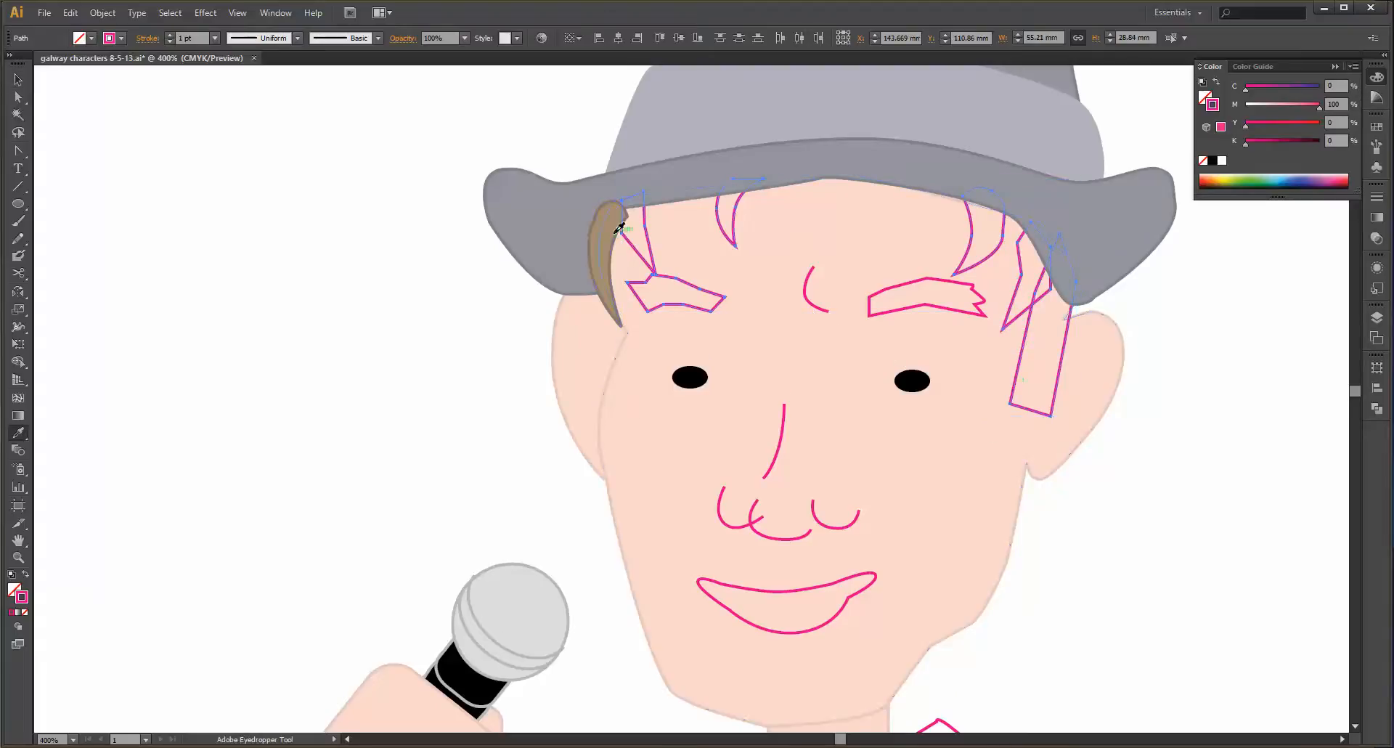
left_click(610, 230)
left_click(18, 79)
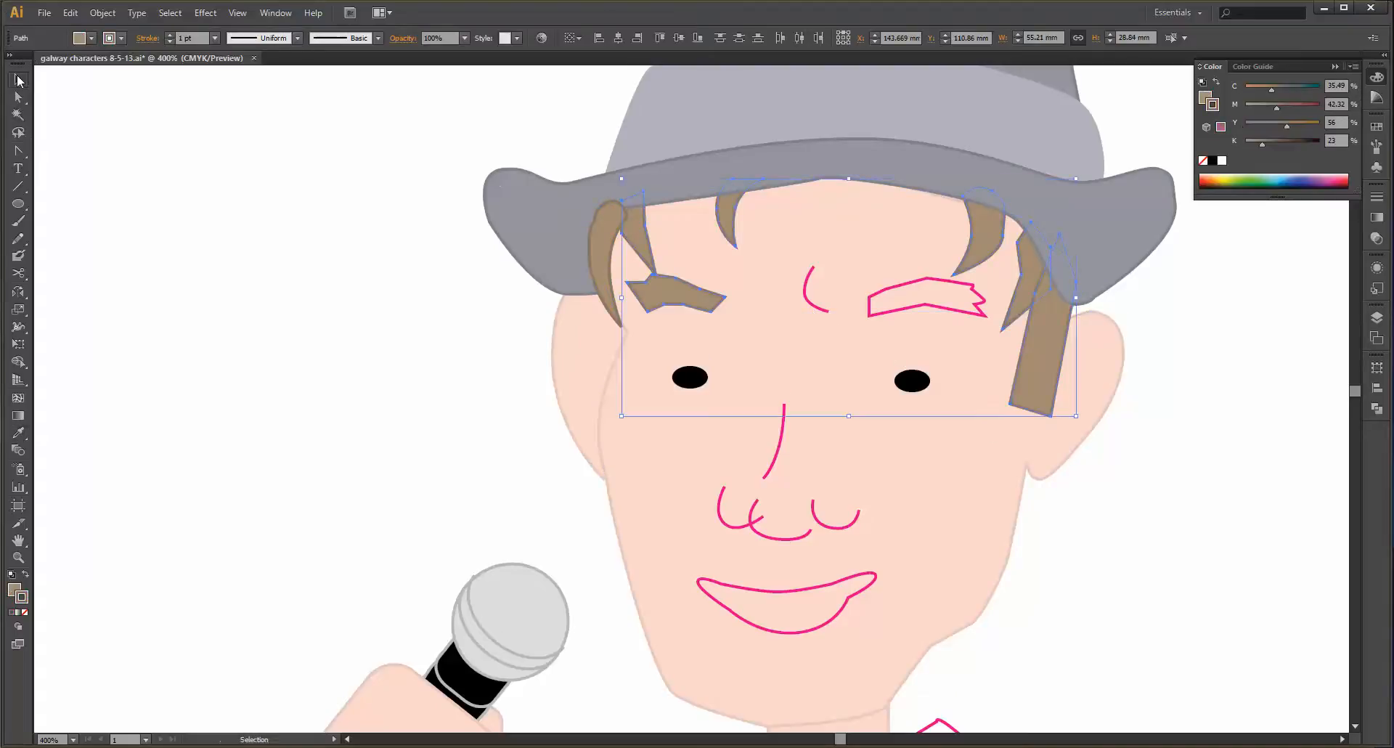
left_click(112, 174)
- Bring the curved hair lock above the uncoloured eyebrow in front of the hat brim
left_click(730, 236)
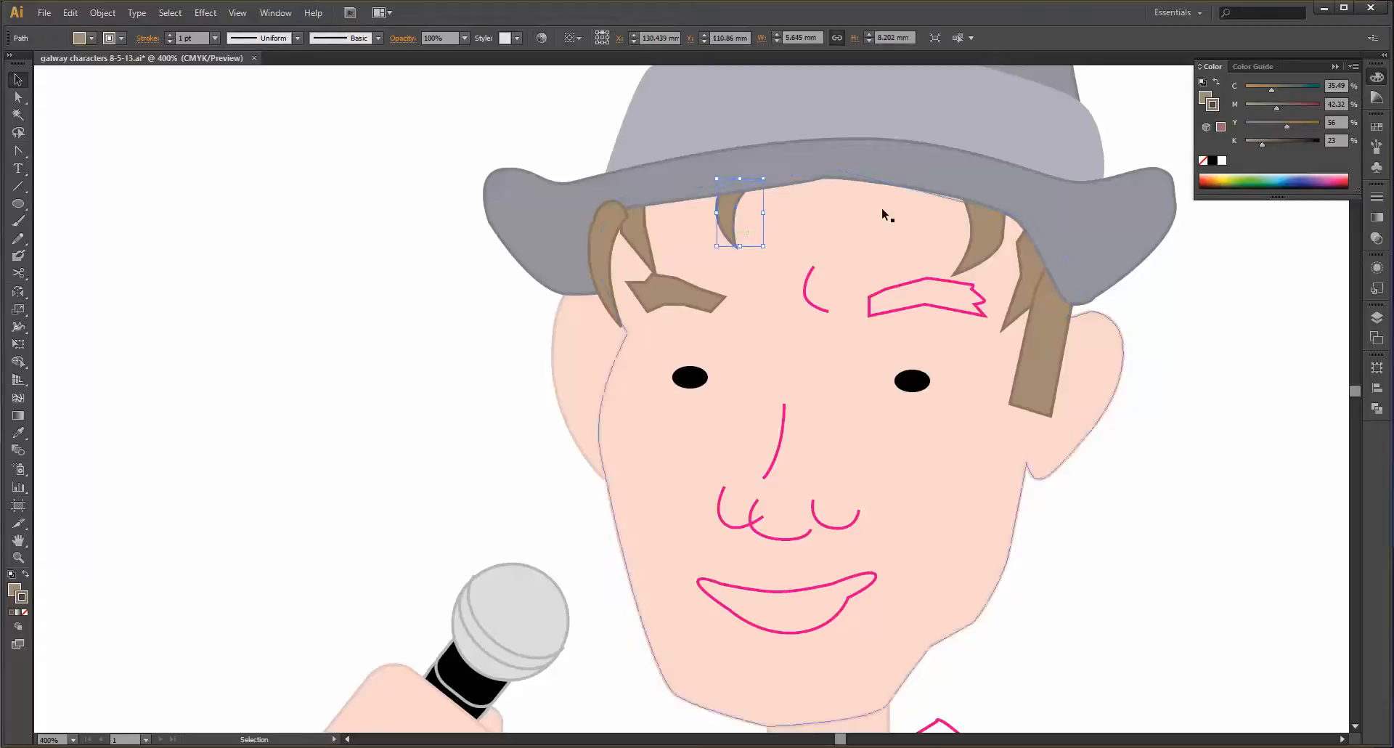
left_click(981, 234)
key("ctrl+shift+bracketright")
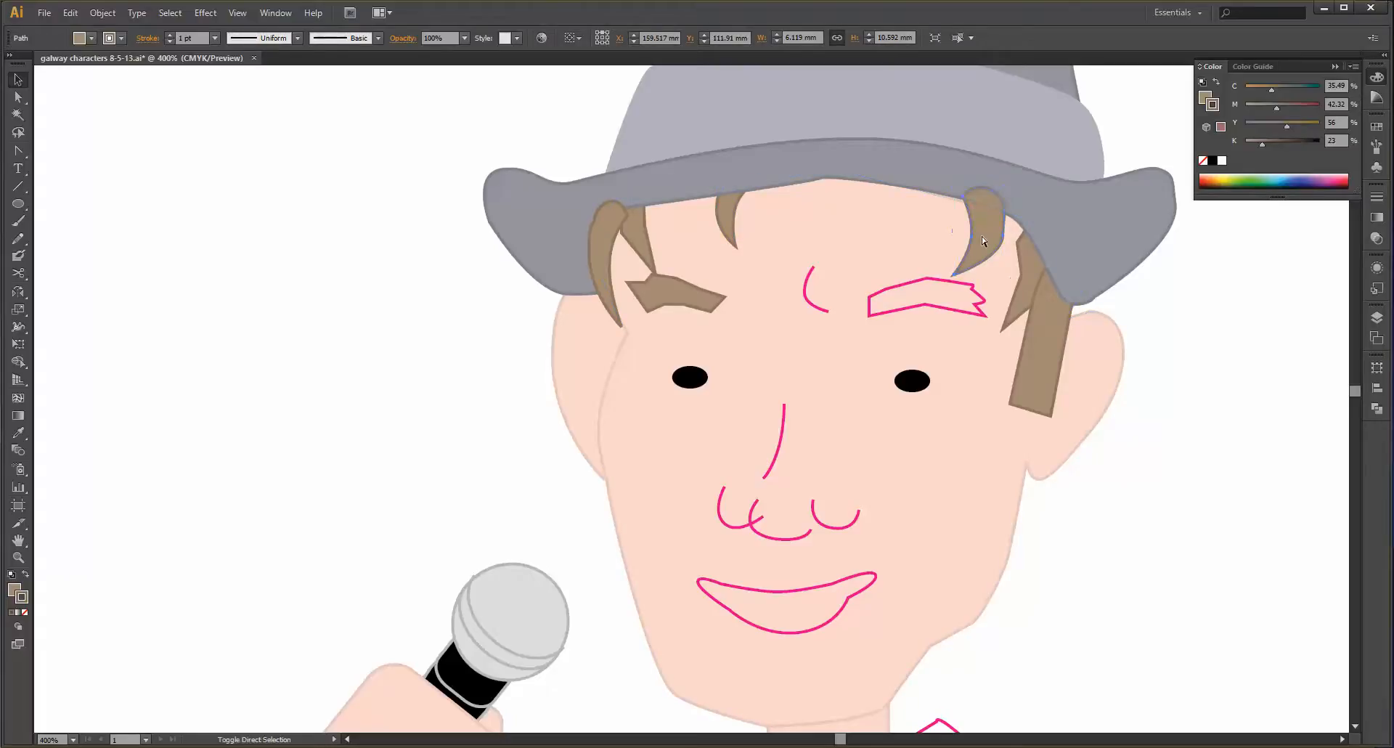
left_click(389, 336)
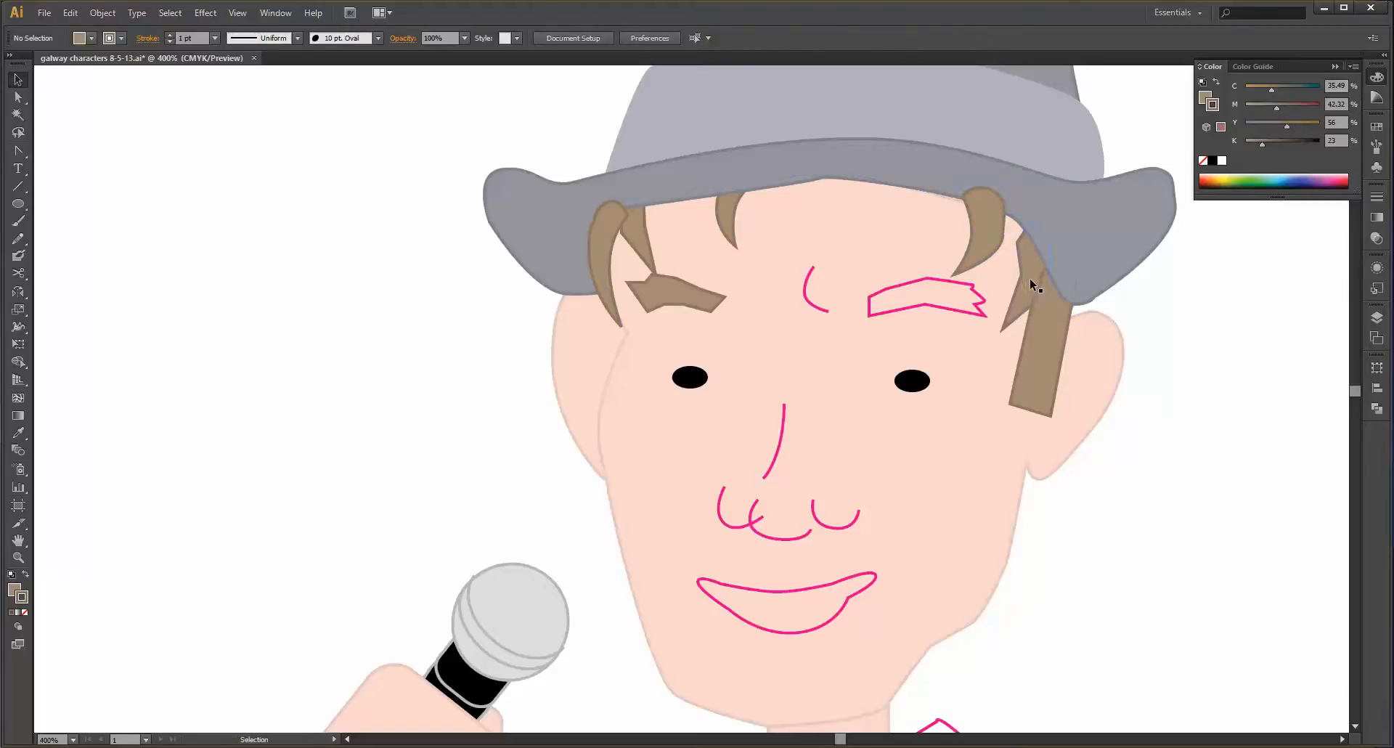
- Copy the hair's brown fill and outline onto the uncoloured eyebrow with the Eyedropper
key("shift+c")
left_click(1023, 290)
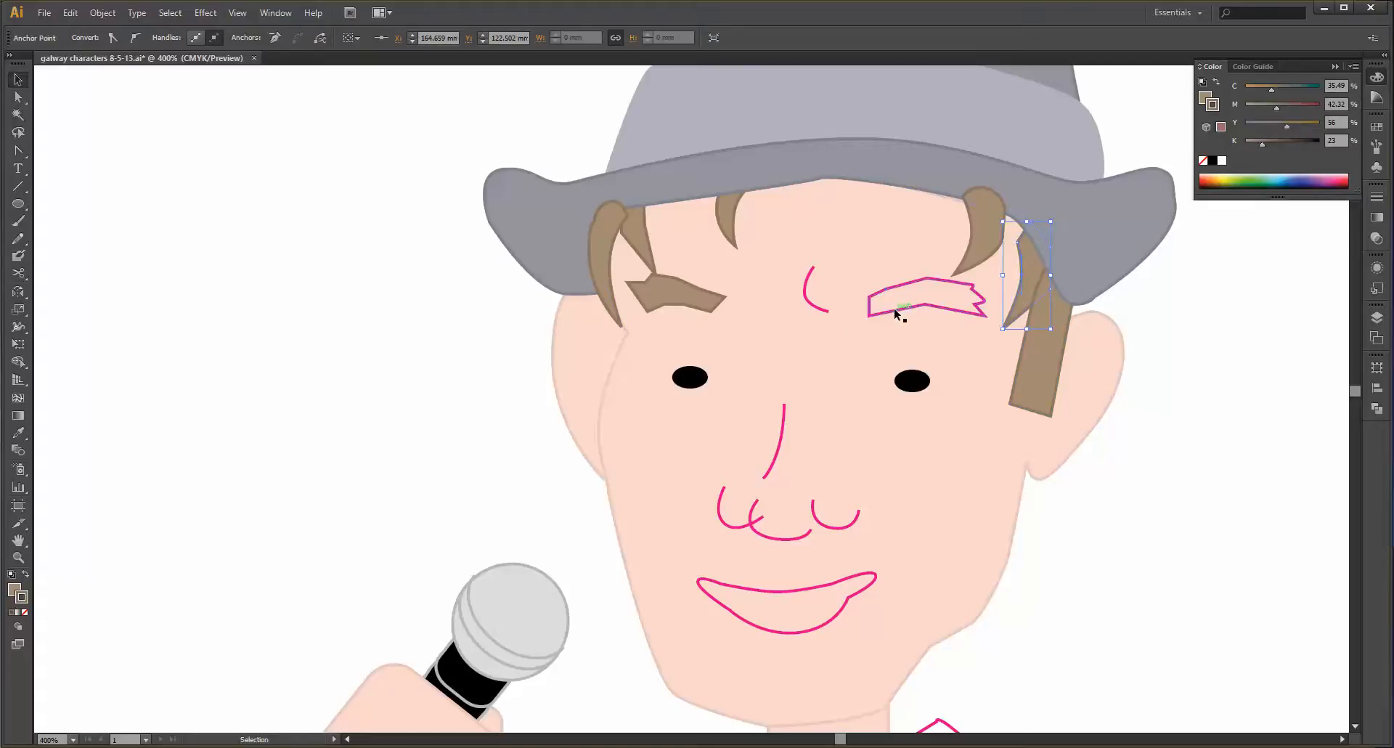
left_click(974, 297, "ctrl")
key("i")
left_click(1003, 214)
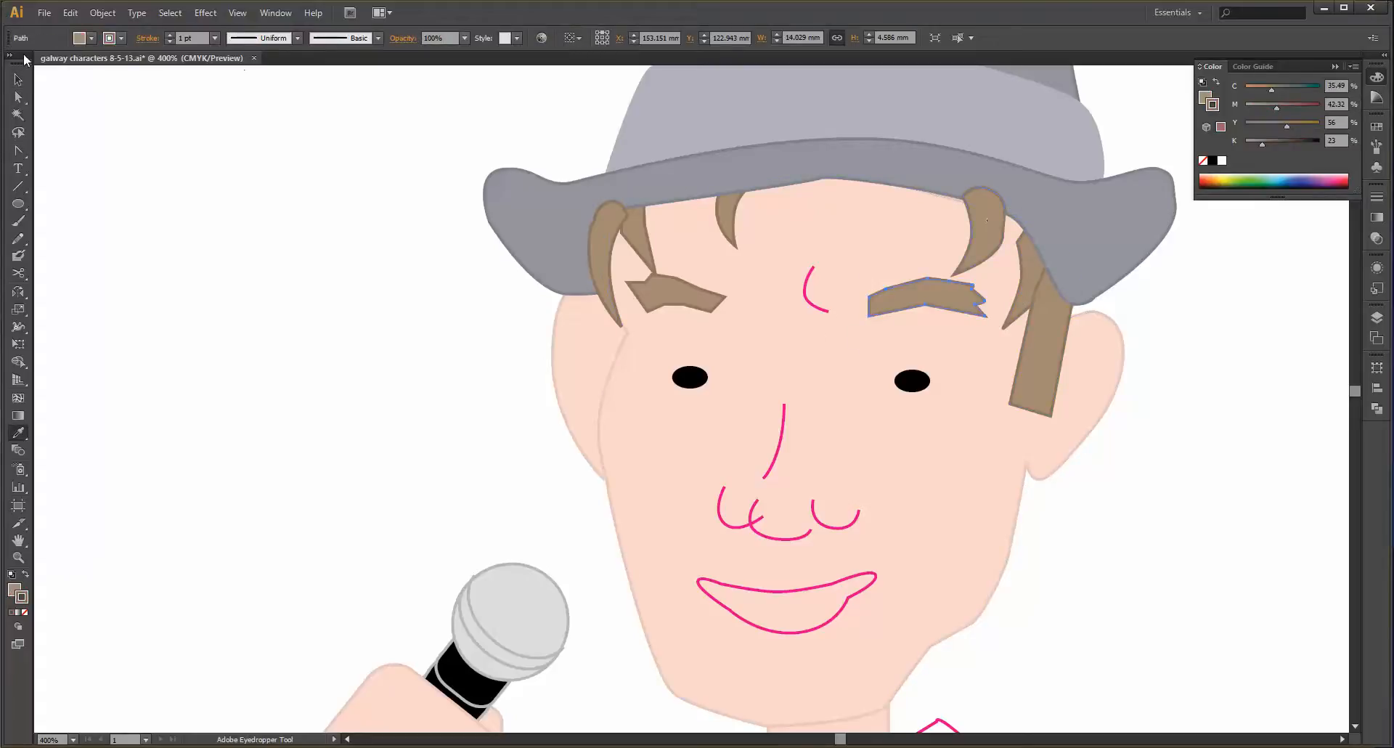
key("v")
key("ctrl+shift+a")
- Apply the face's skin fill and outline to the nose bridge, both nostrils and the nose tip with the Eyedropper
left_click(774, 465)
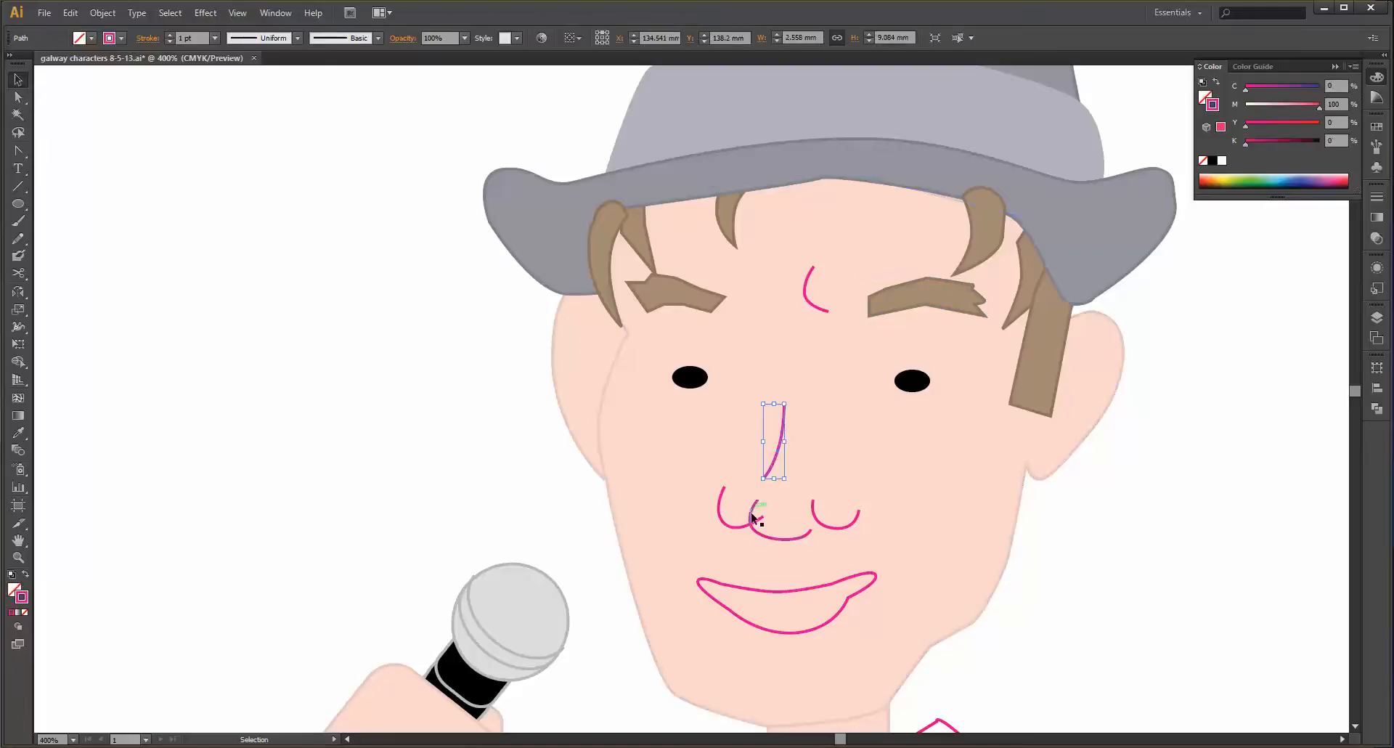
left_click(744, 524, "shift")
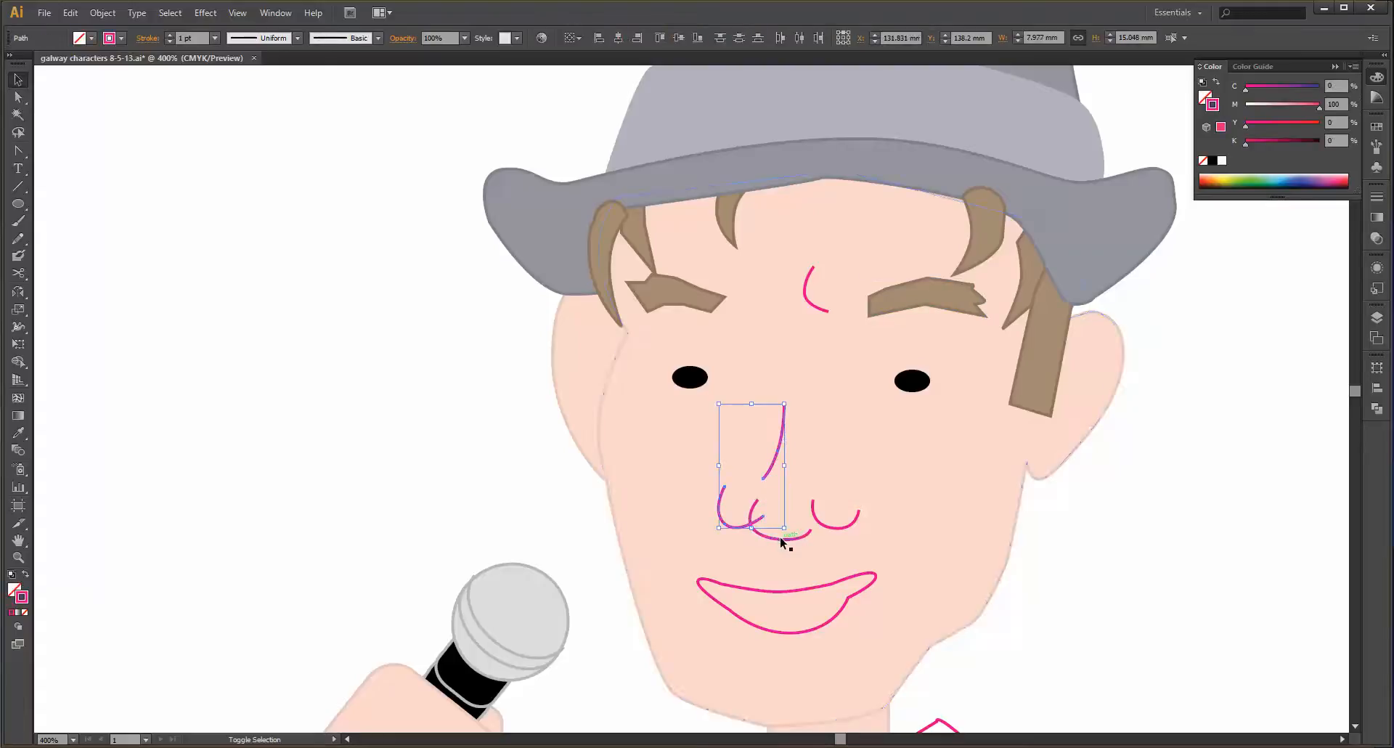
left_click(780, 537, "shift")
left_click(849, 526, "shift")
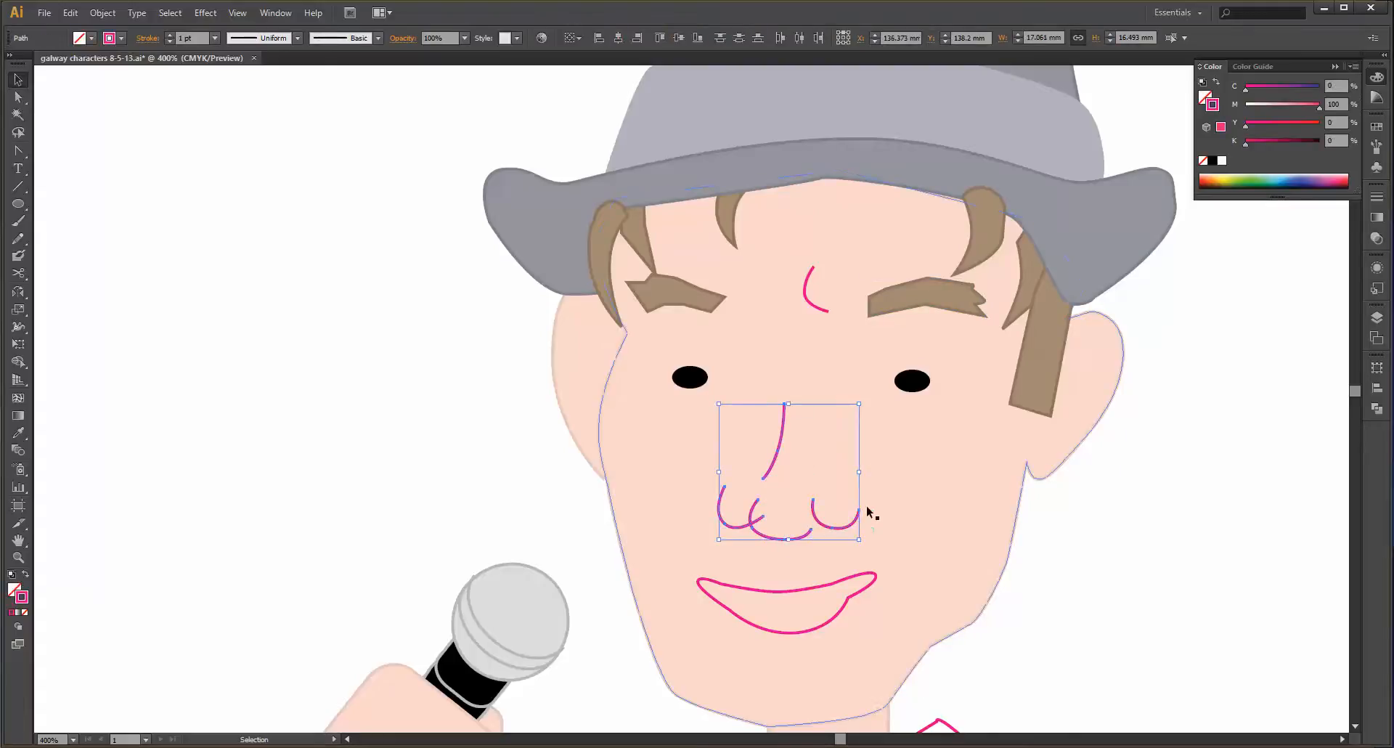
key("i")
left_click(897, 495)
left_click(20, 82)
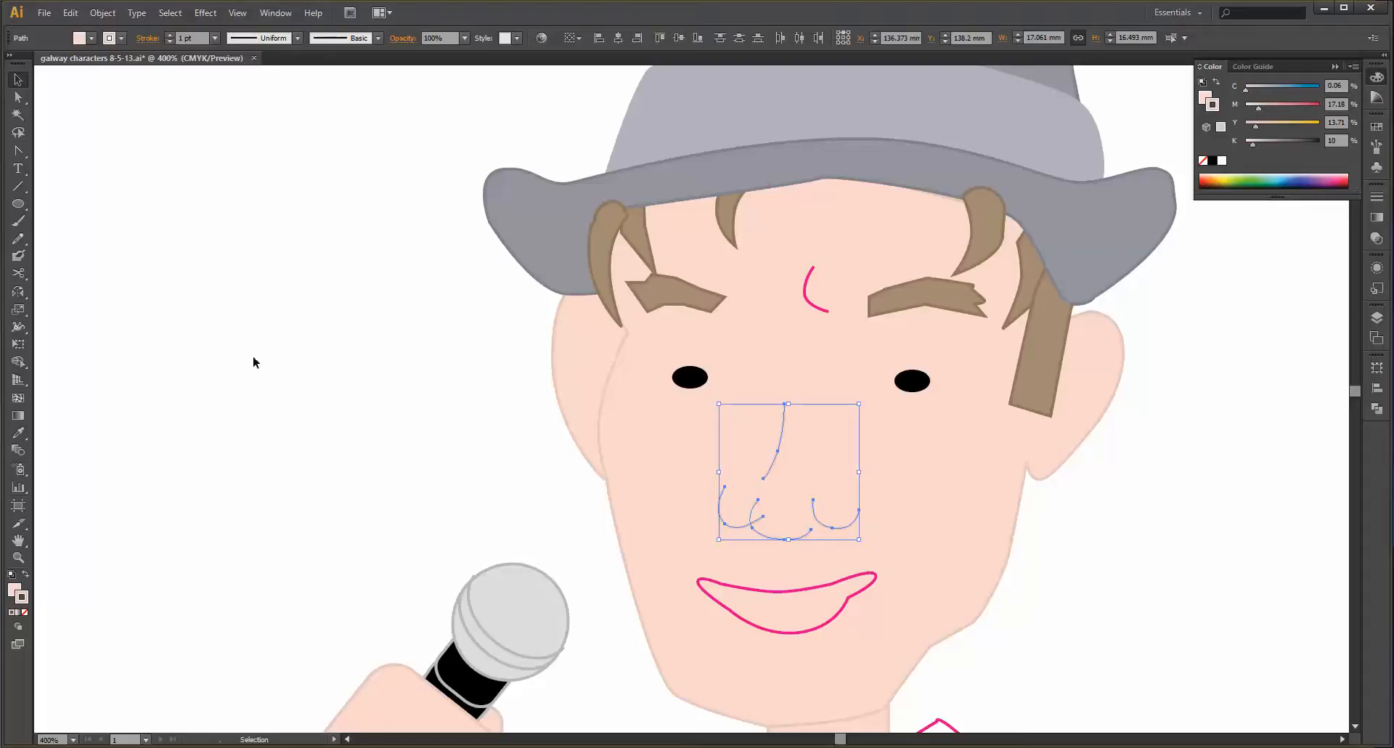
left_click(253, 361)
left_click(767, 537)
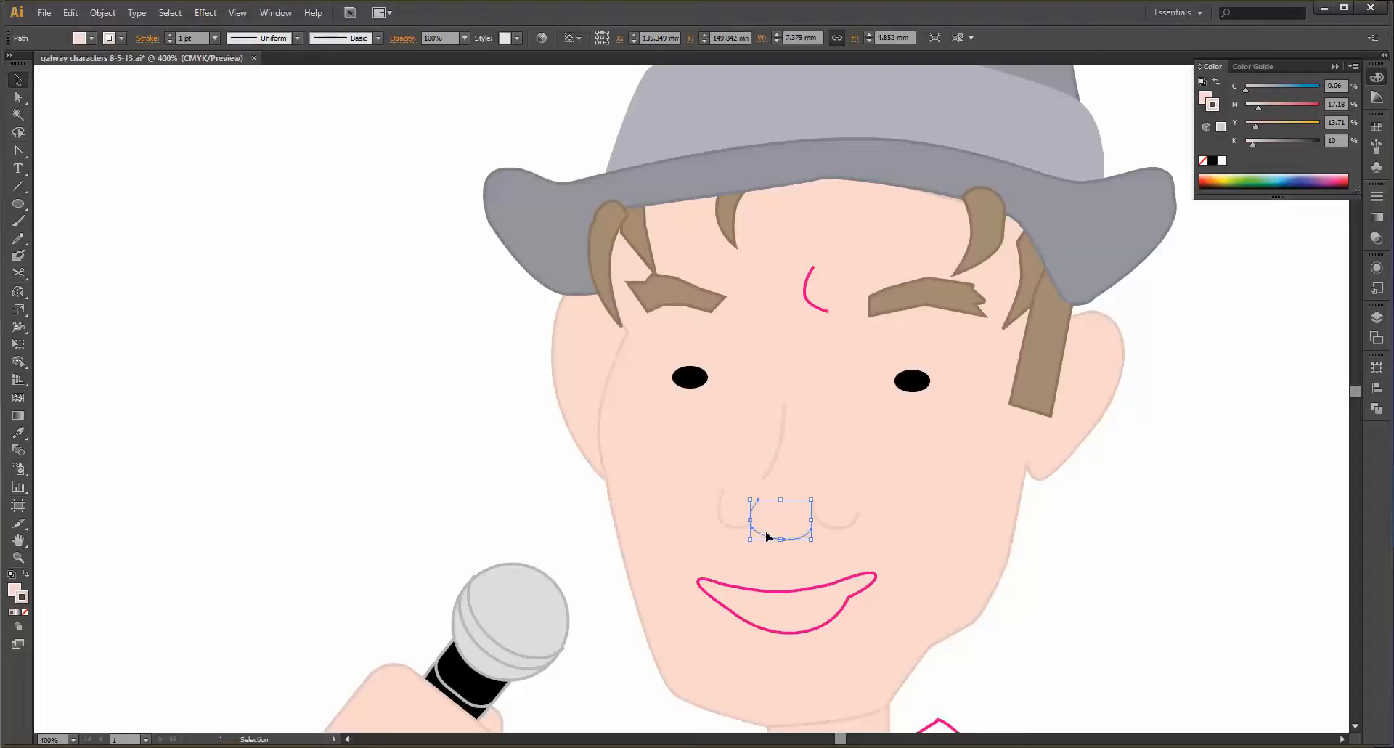
left_click(503, 477)
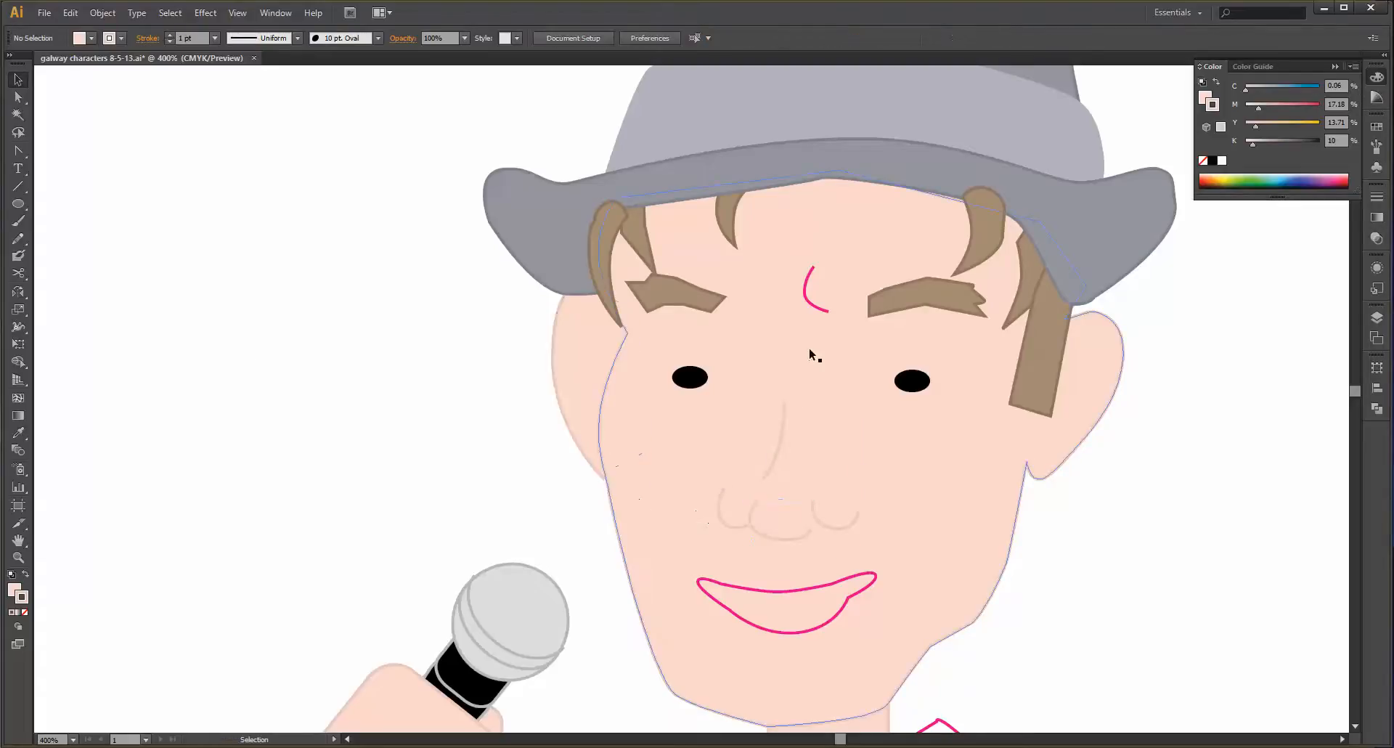
- Copy the face's skin fill and outline onto the curved frown line between the eyebrows
left_click(816, 306)
key("i")
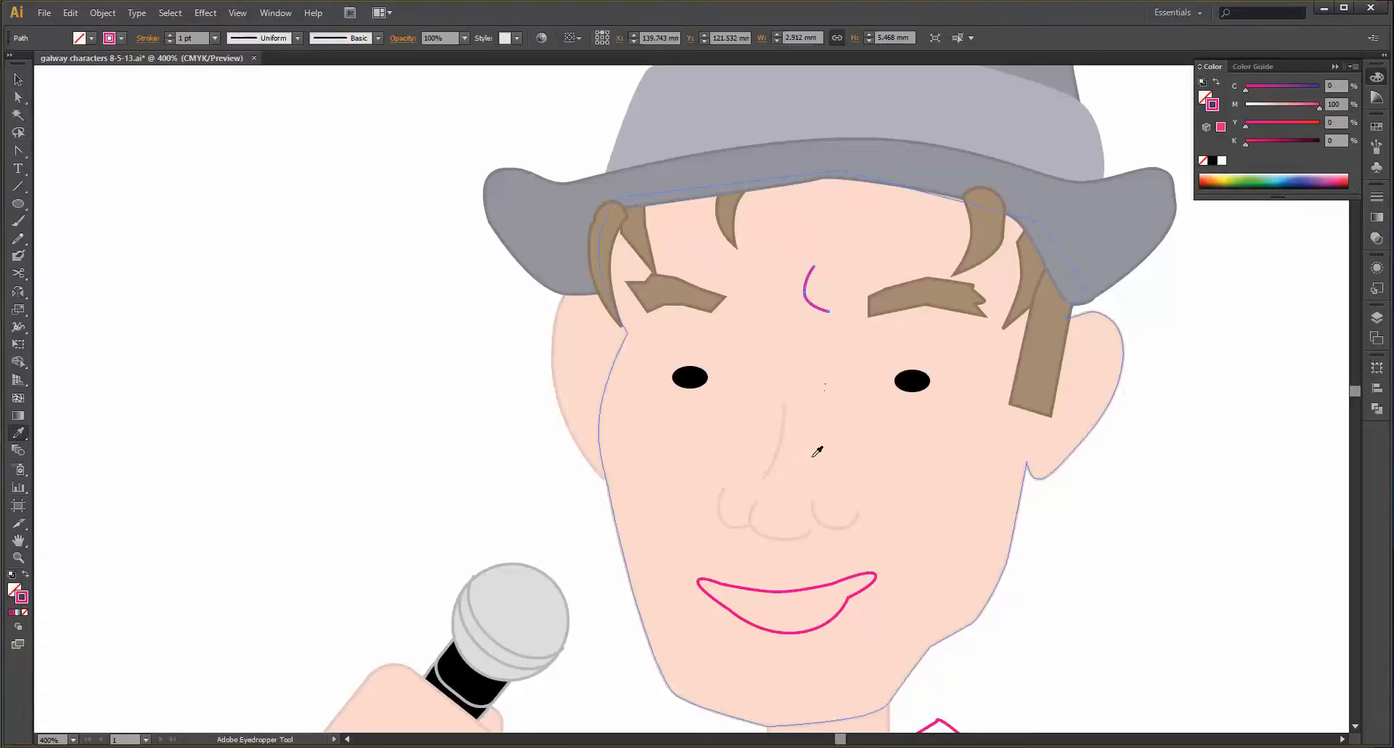
left_click(871, 430)
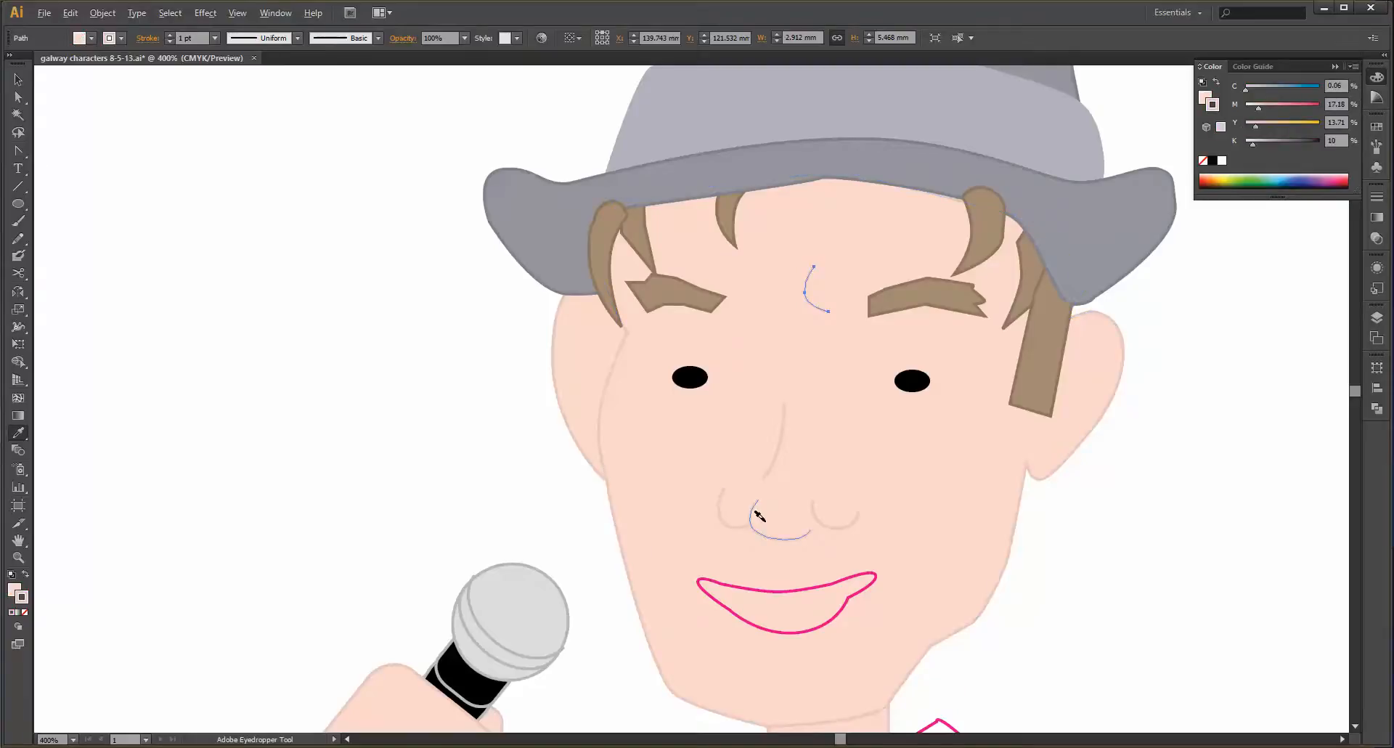
scroll(759, 516, "down", 3)
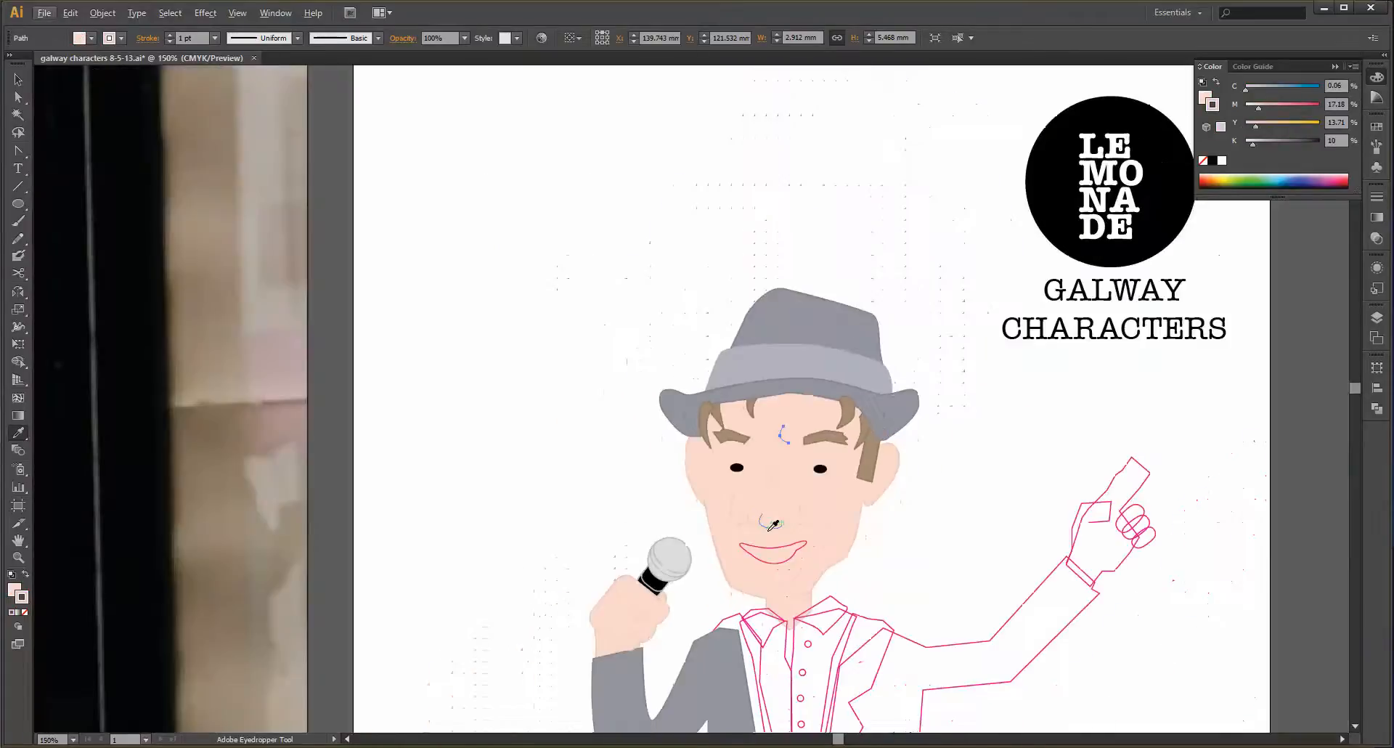
left_click(18, 79)
left_click(486, 258)
- Fill the mouth with the black of the eyes, without an outline, using the Eyedropper
scroll(686, 402, "down", 1)
scroll(686, 402, "down", 2)
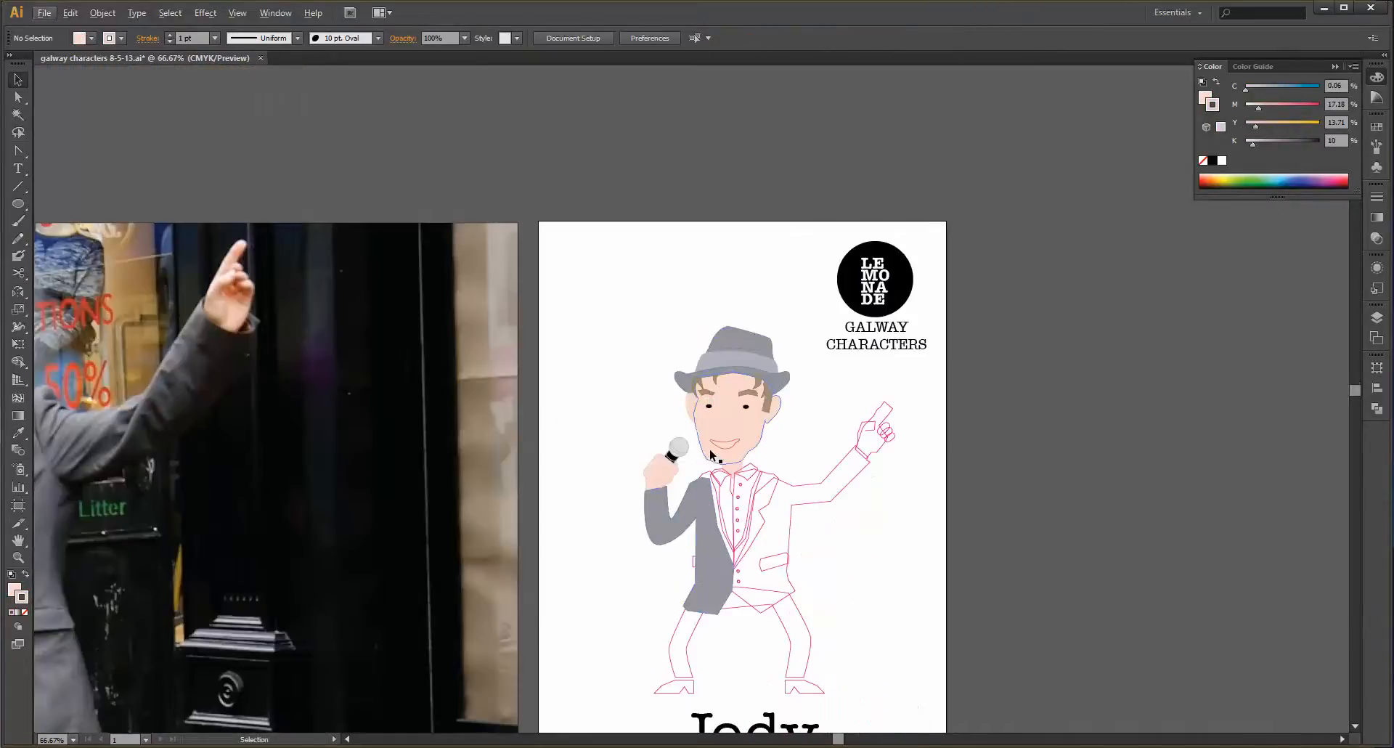
scroll(709, 447, "down", 2)
scroll(709, 449, "up", 7)
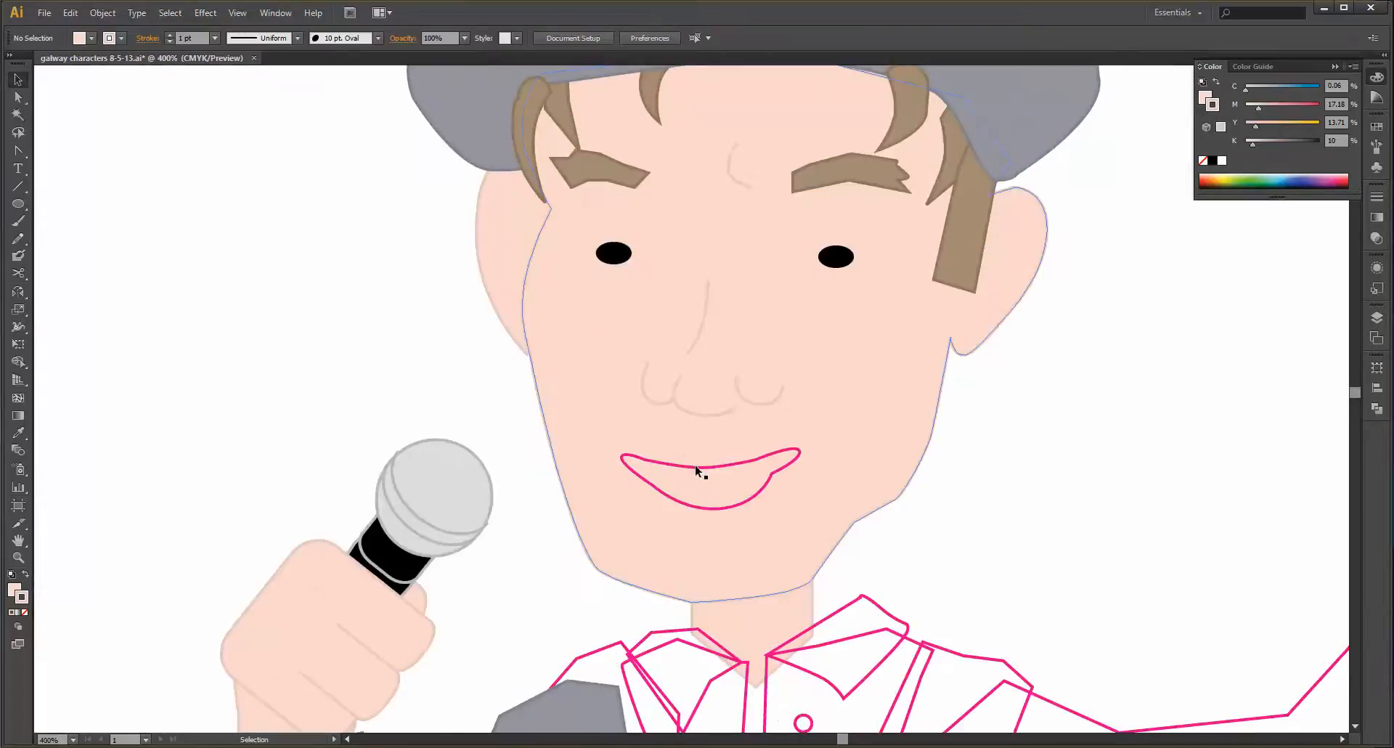
left_click(696, 467)
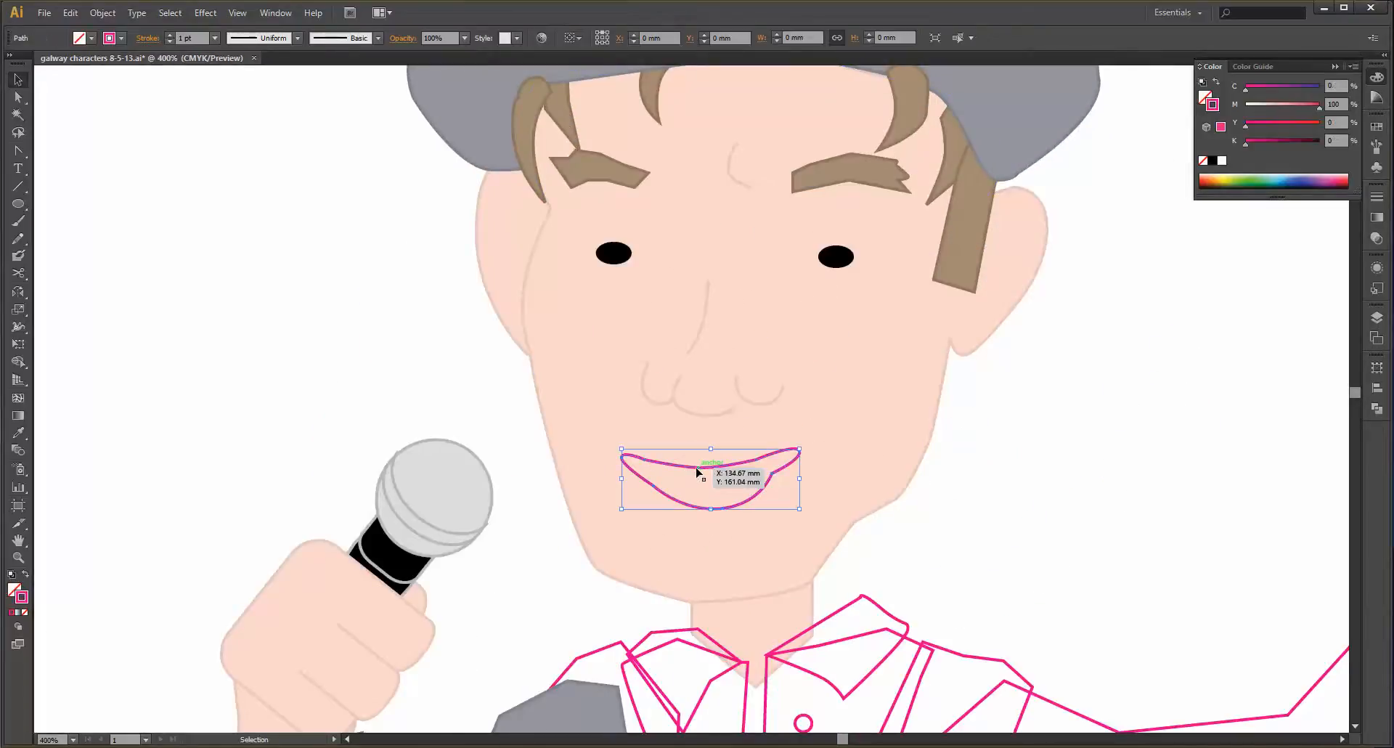
key("i")
left_click(841, 256)
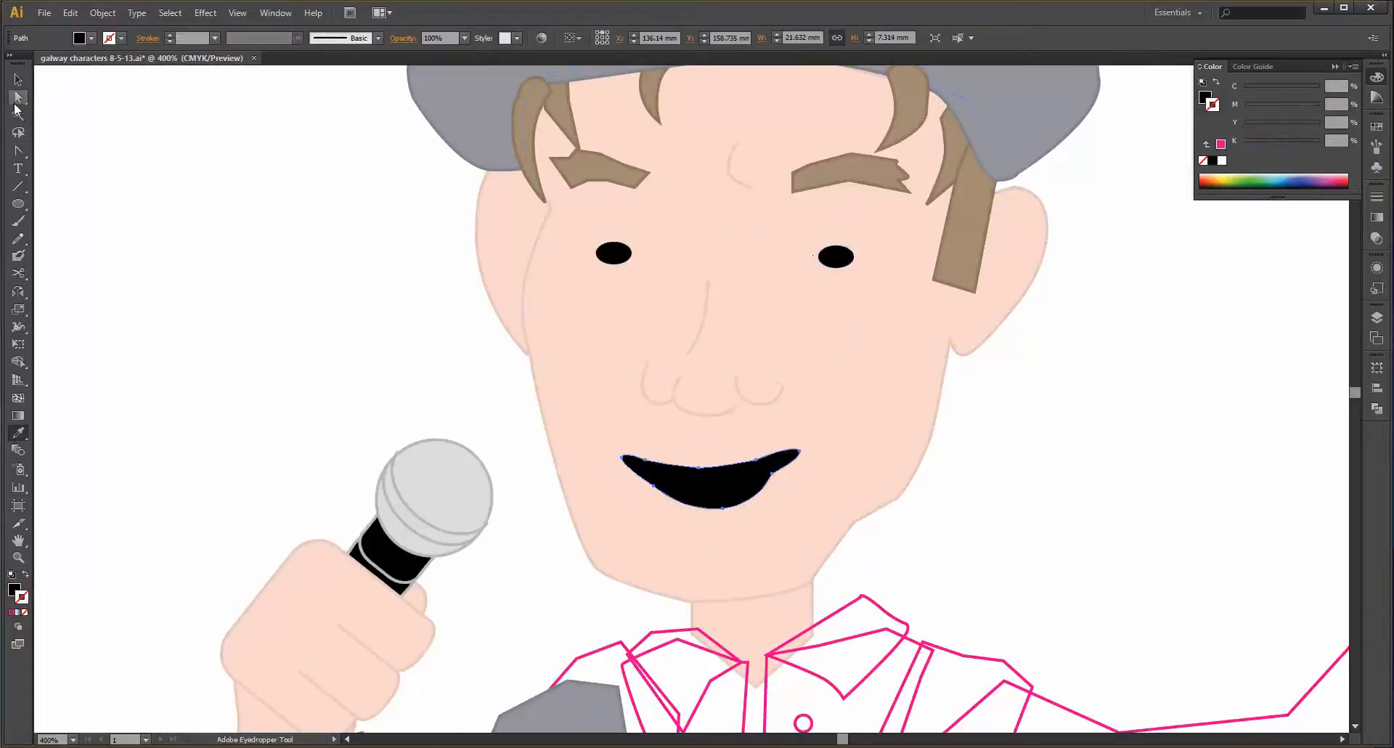
key("v")
left_click(445, 380)
- Give both collar pieces and both shirt front panels a very pale bluish-grey outline mixed from white
scroll(443, 381, "down", 5)
scroll(506, 421, "up", 5)
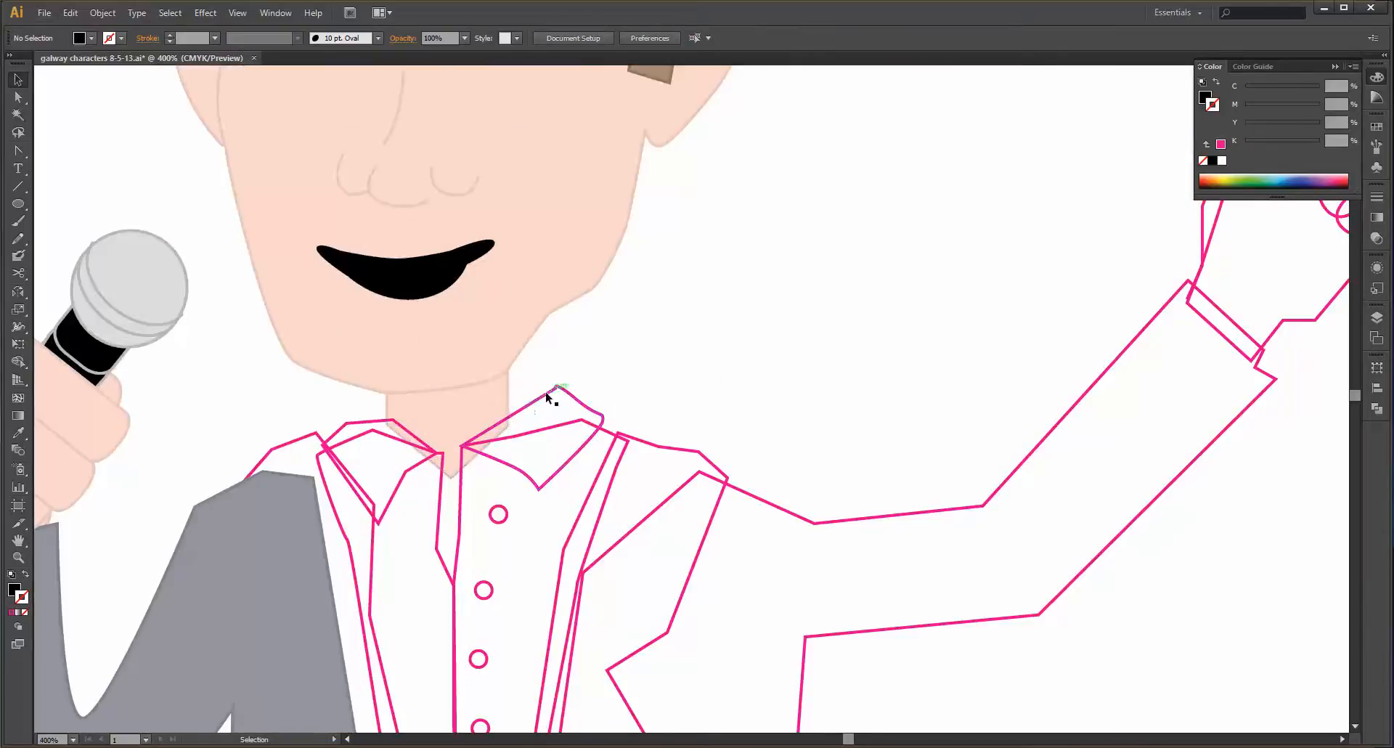
left_click(547, 396)
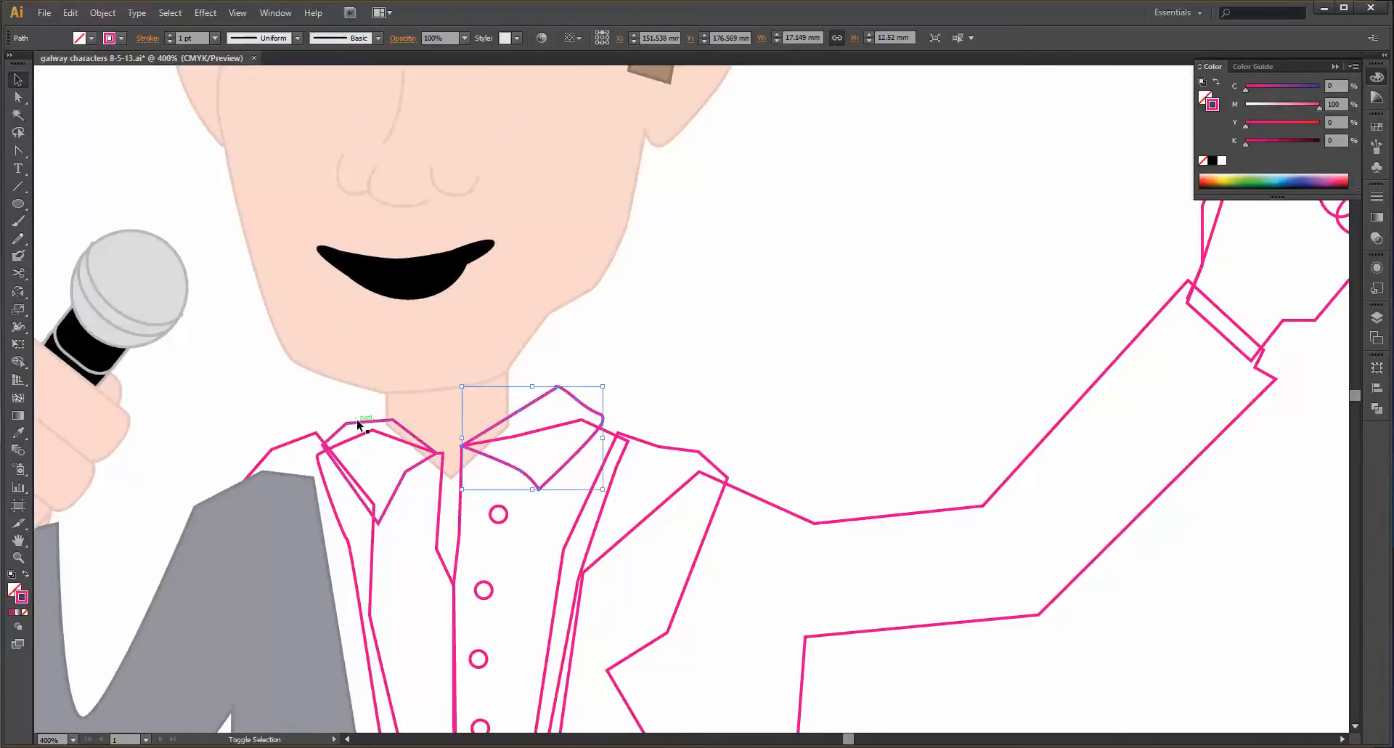
left_click(358, 420, "shift")
left_click(359, 438, "shift")
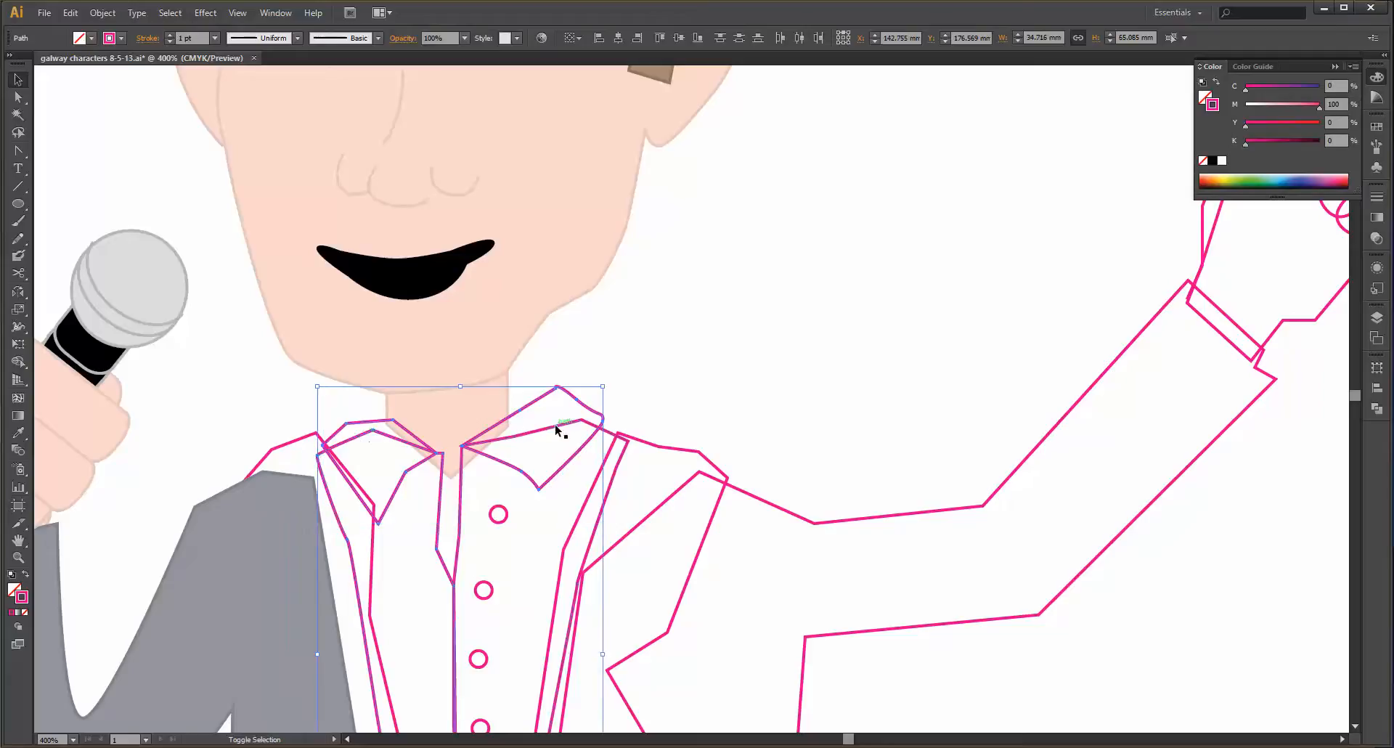
left_click(553, 424, "shift")
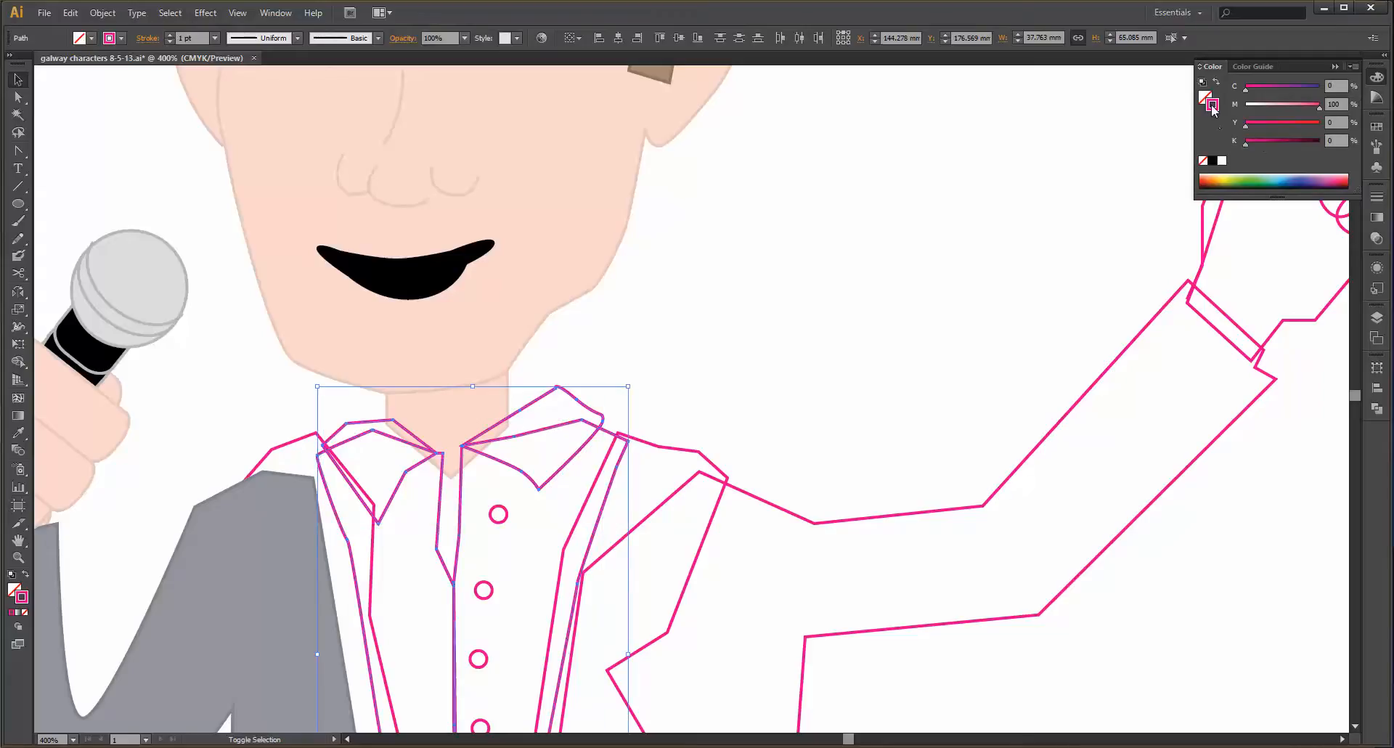
left_click(1220, 162)
left_click(1247, 146)
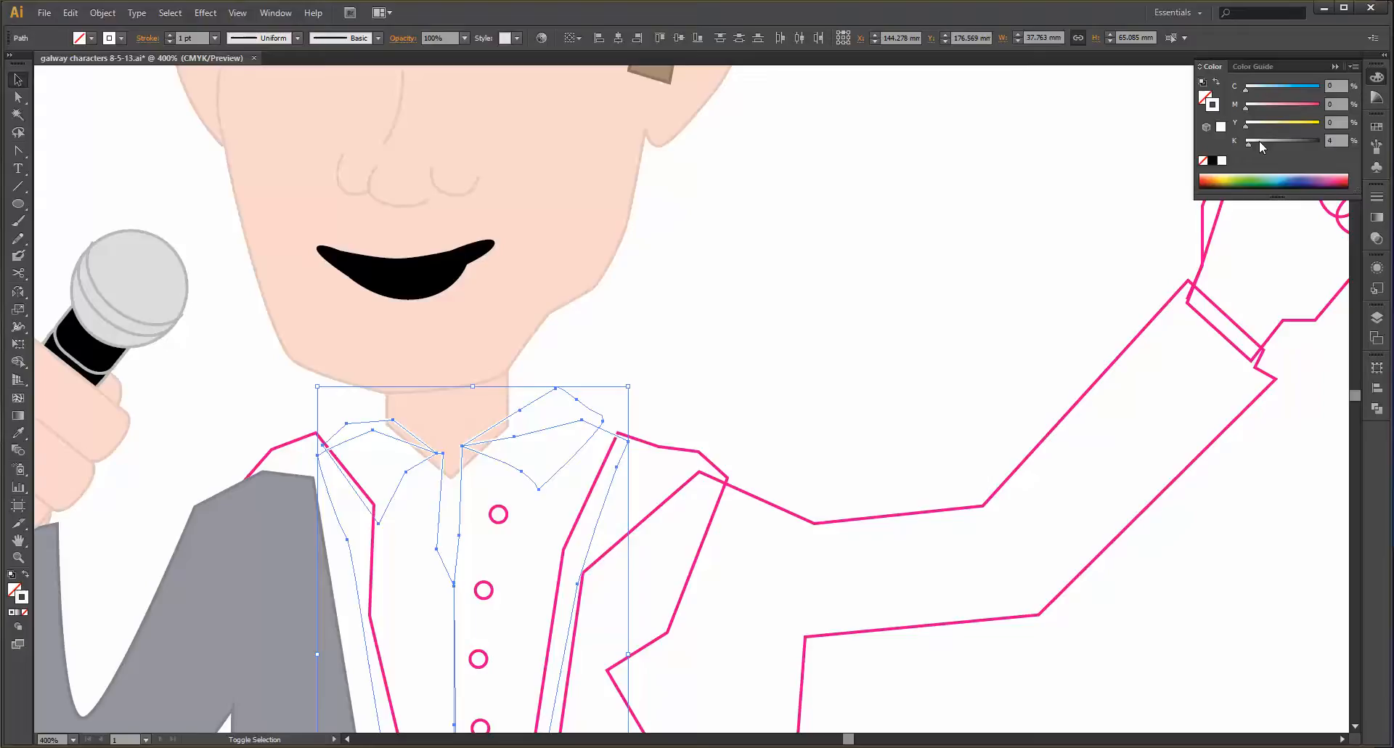
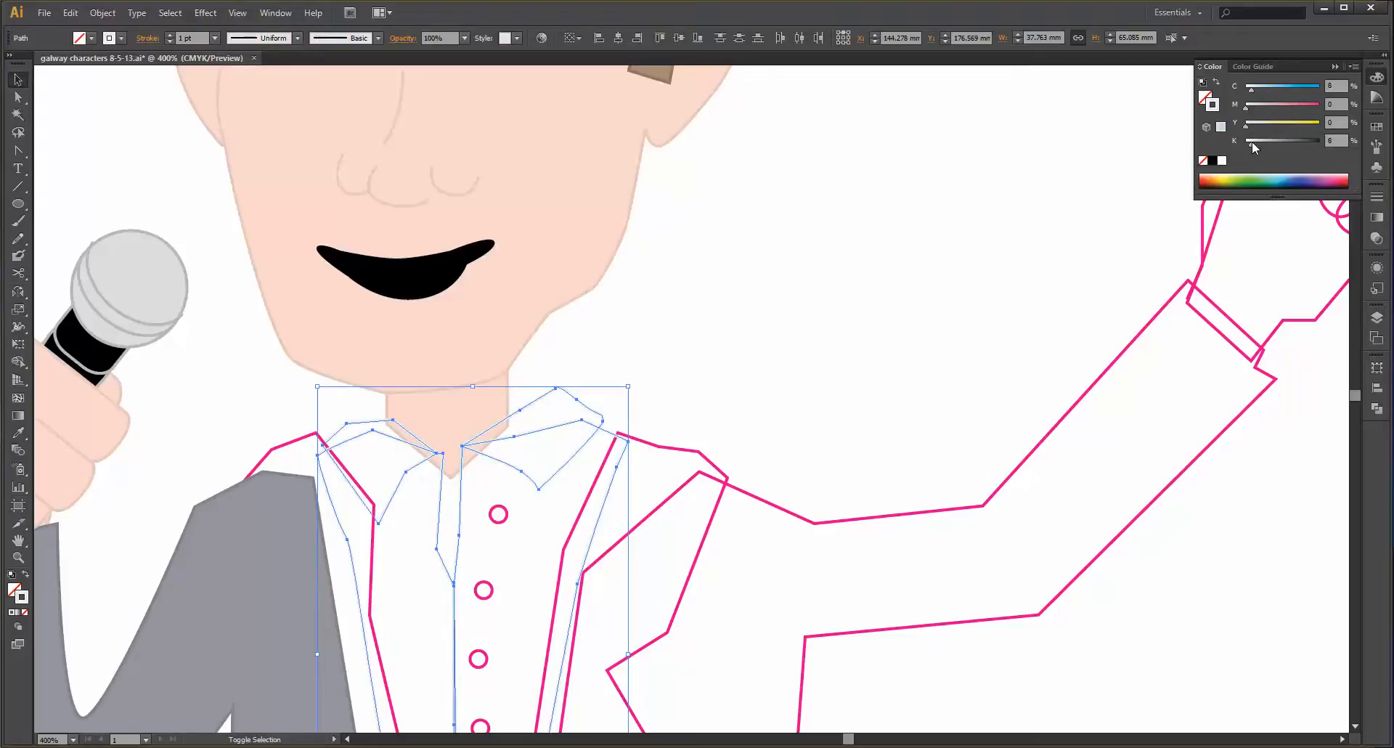
- Fill the collar pieces and shirt front panels with white, and bring both collar pieces in front of the panels
left_click(1205, 97)
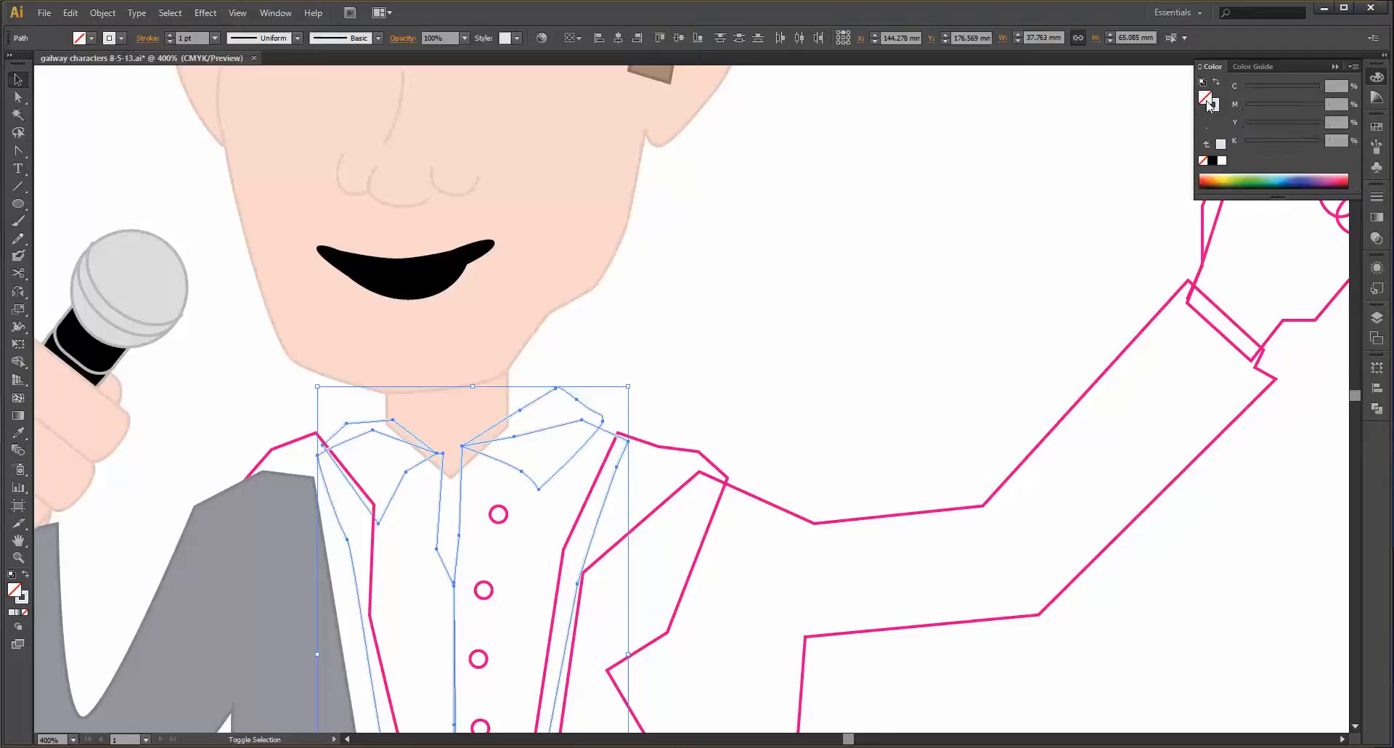
left_click(1222, 160)
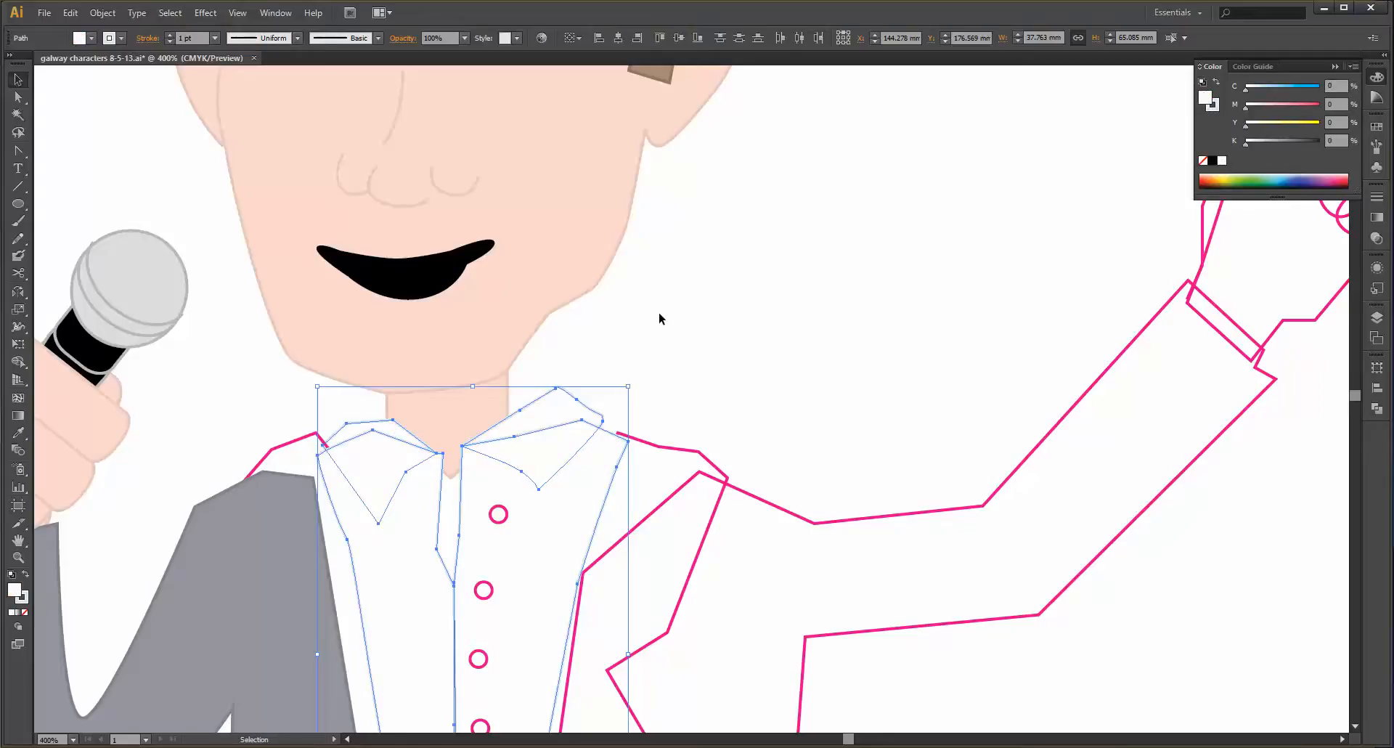
left_click(607, 395)
left_click(481, 448)
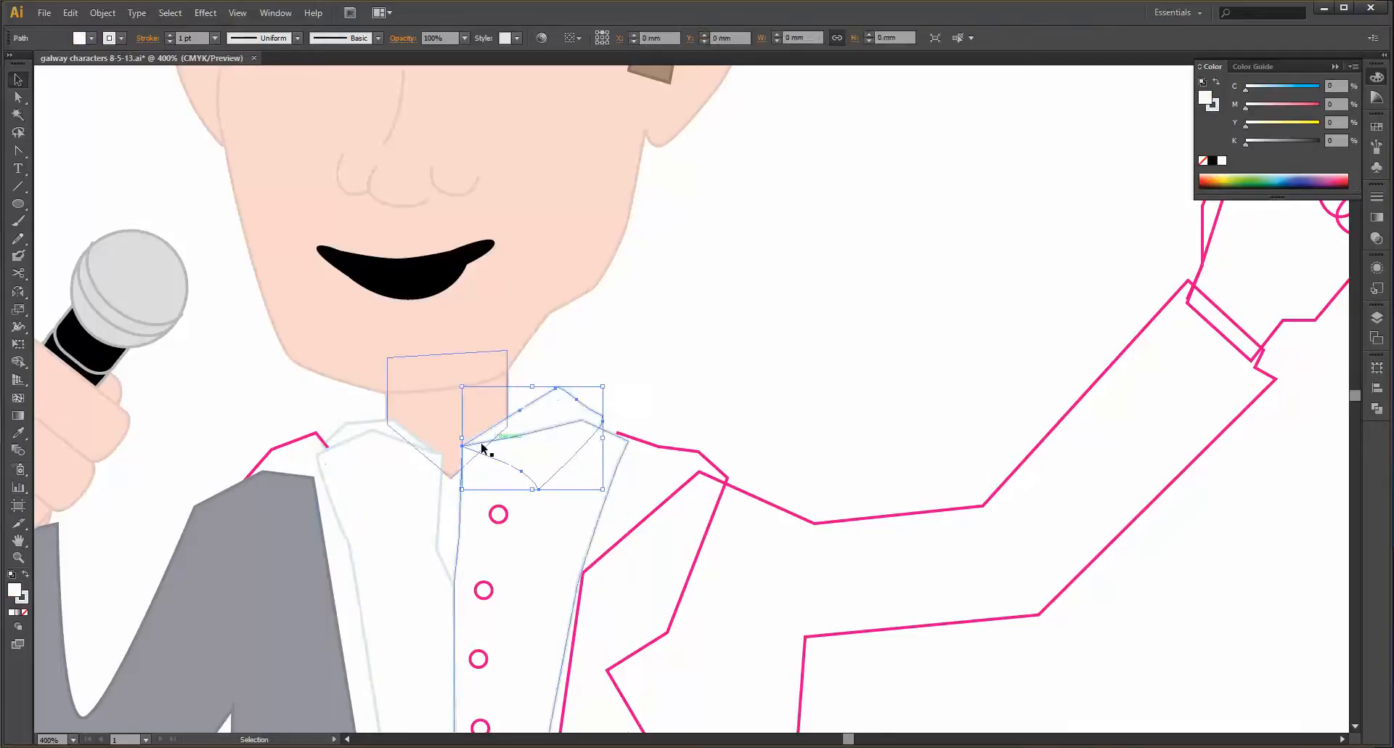
left_click(375, 423, "shift")
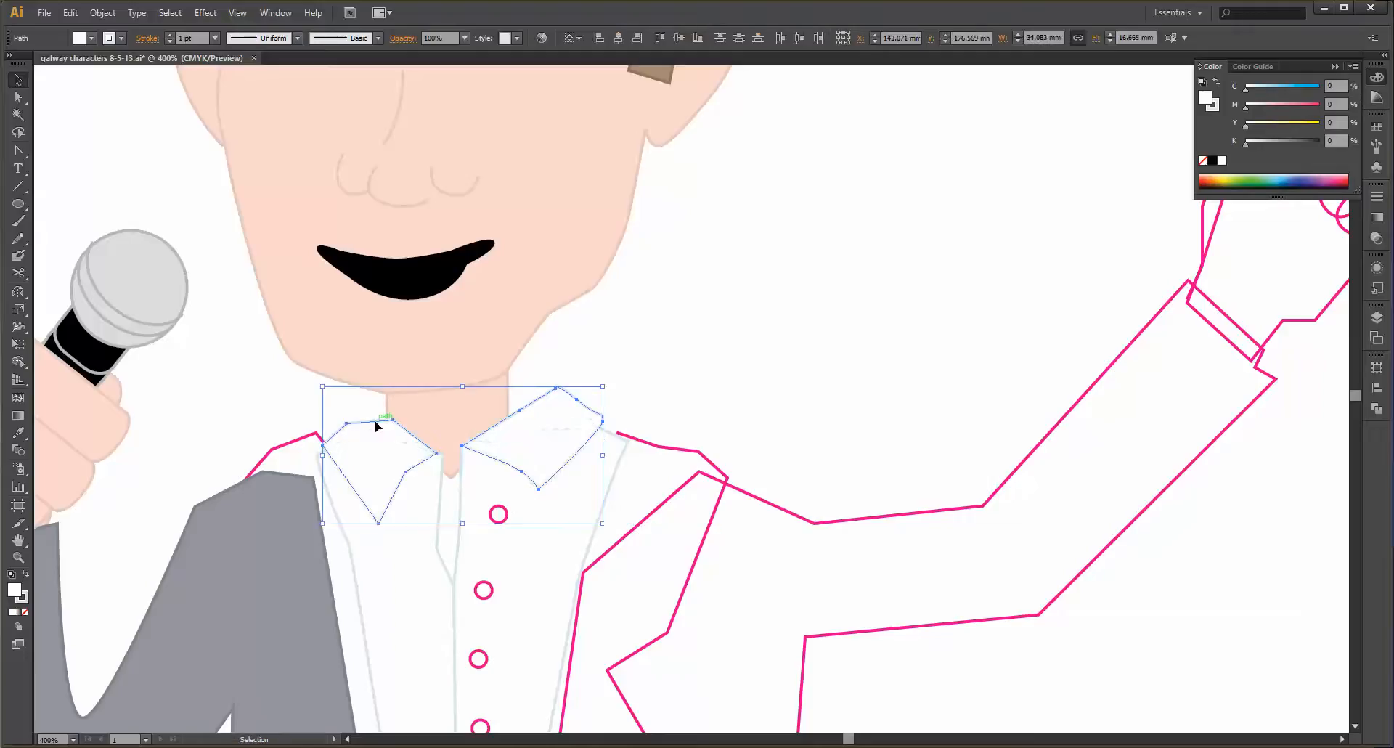
- Extend the neck shape's lowest anchor point straight down until skin fills the open gap between the shirt panels
left_click(428, 424)
key("shift+c")
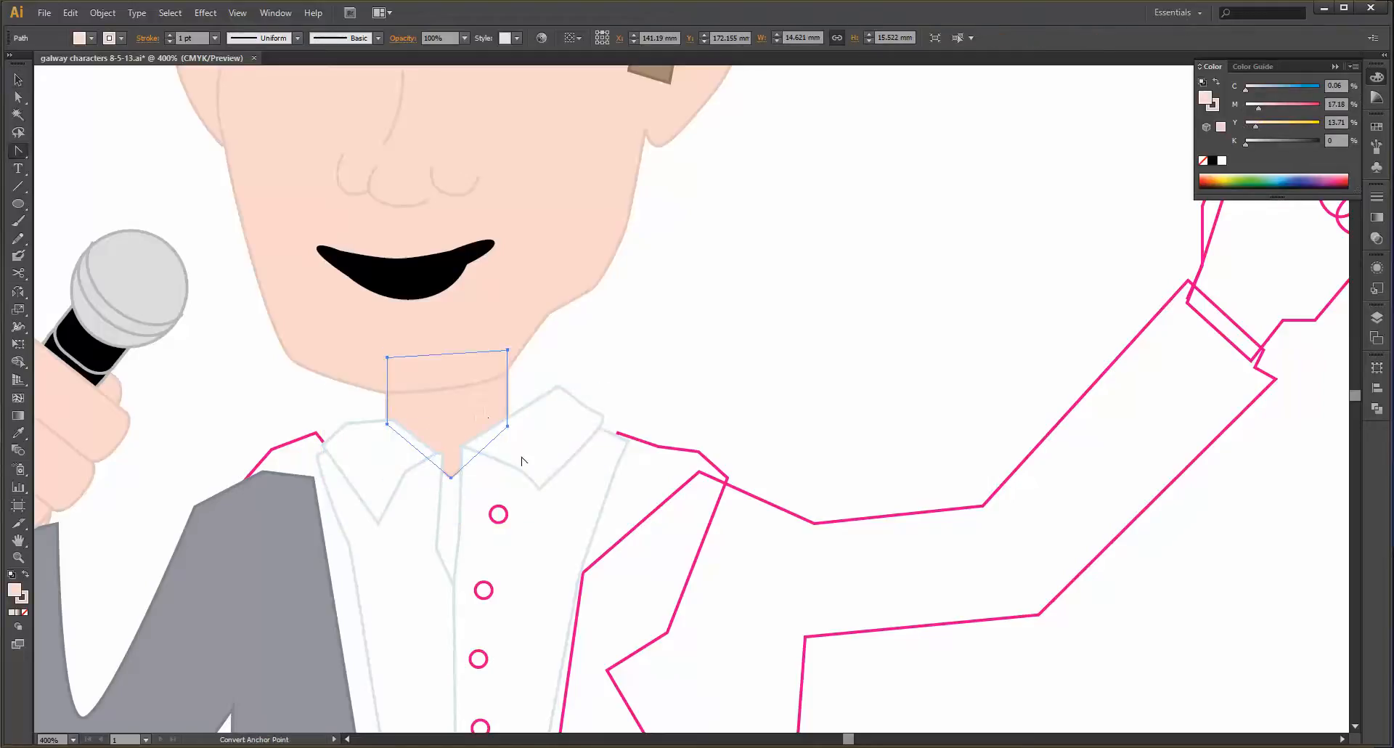
left_click_drag(451, 477, 451, 607)
left_click(17, 81)
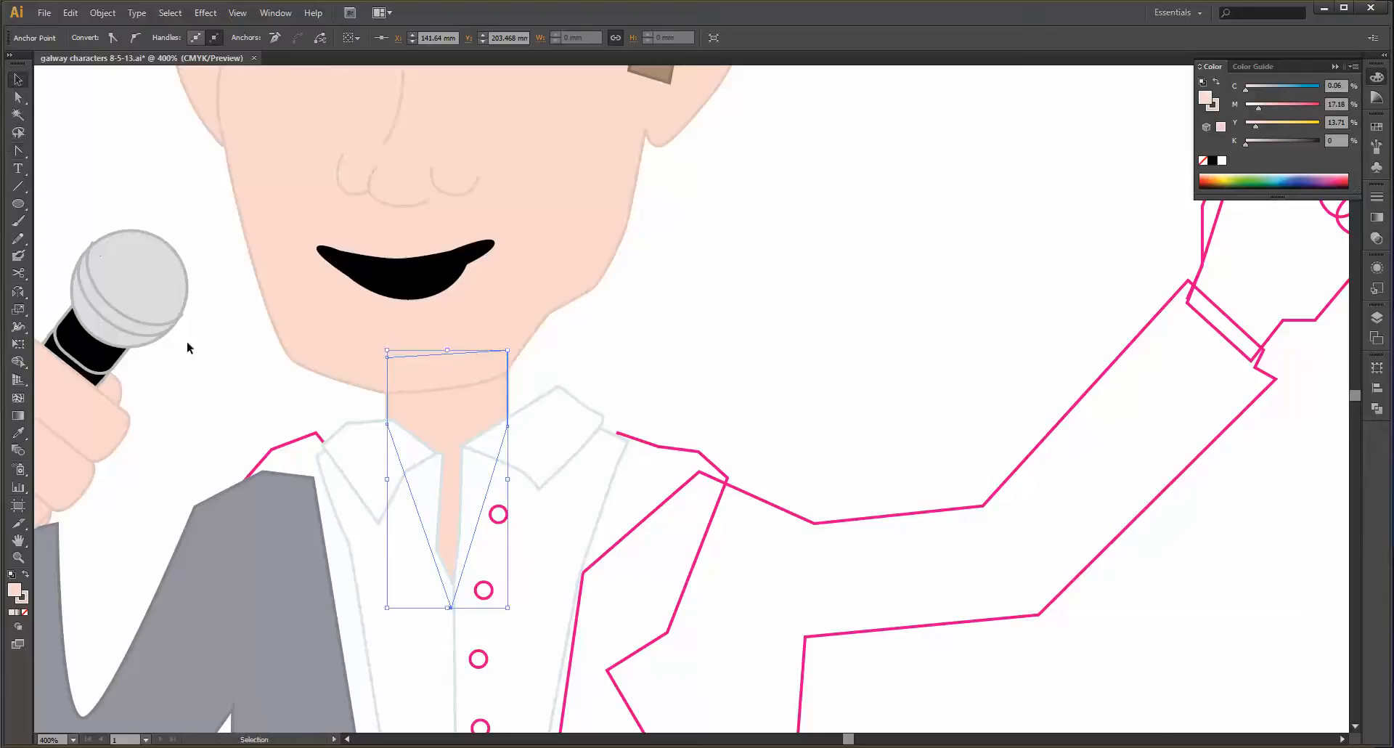
left_click(232, 407)
- Copy the grey jacket sleeve's fill and outline onto both jacket lapels with the Eyedropper
left_click(280, 448)
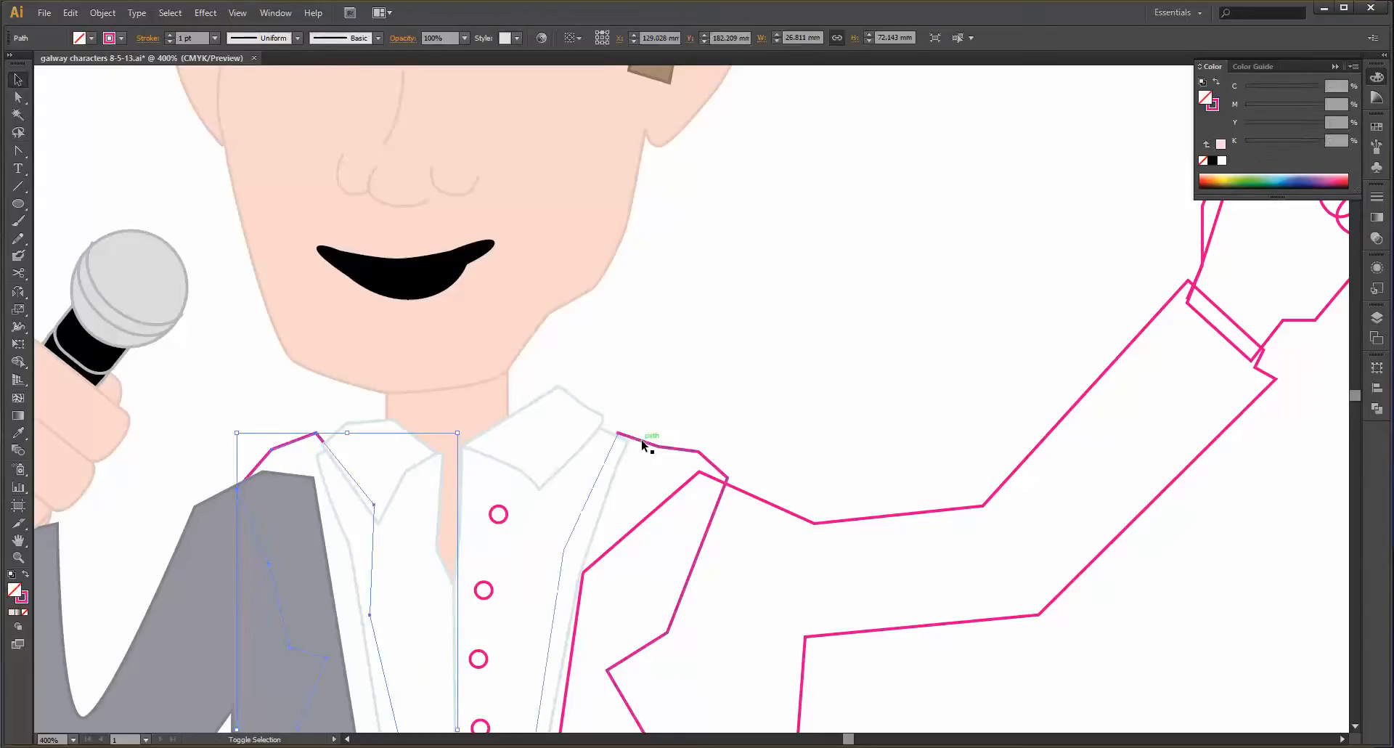
left_click(642, 444, "shift")
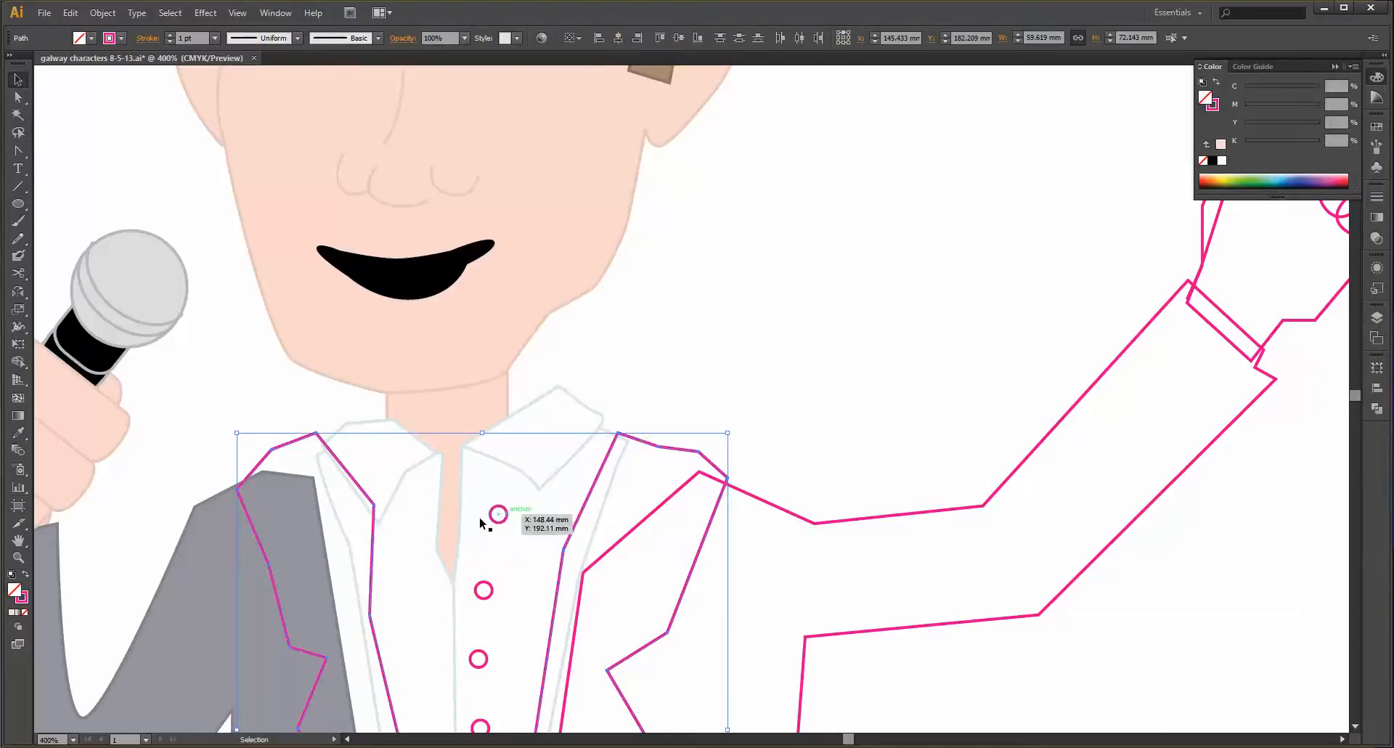
key("i")
left_click(204, 564)
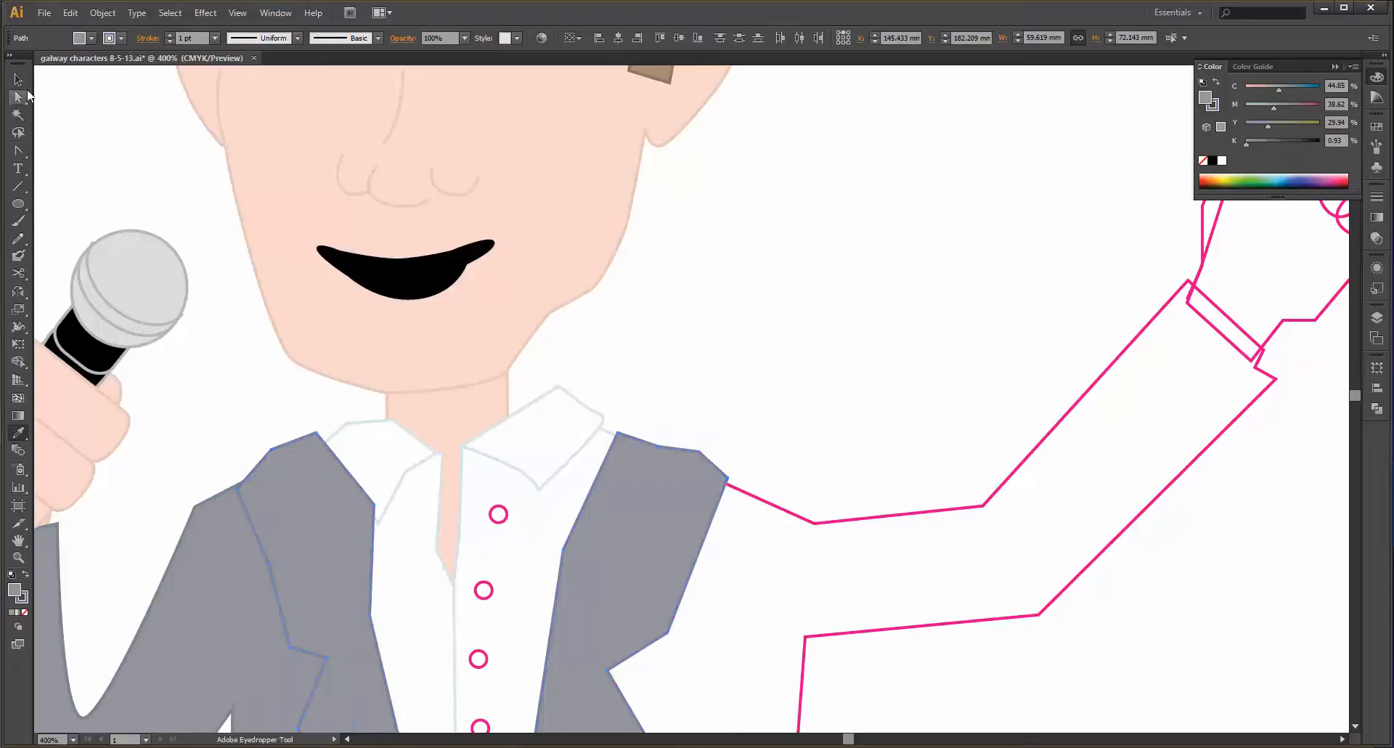
left_click(17, 80)
left_click(1000, 564)
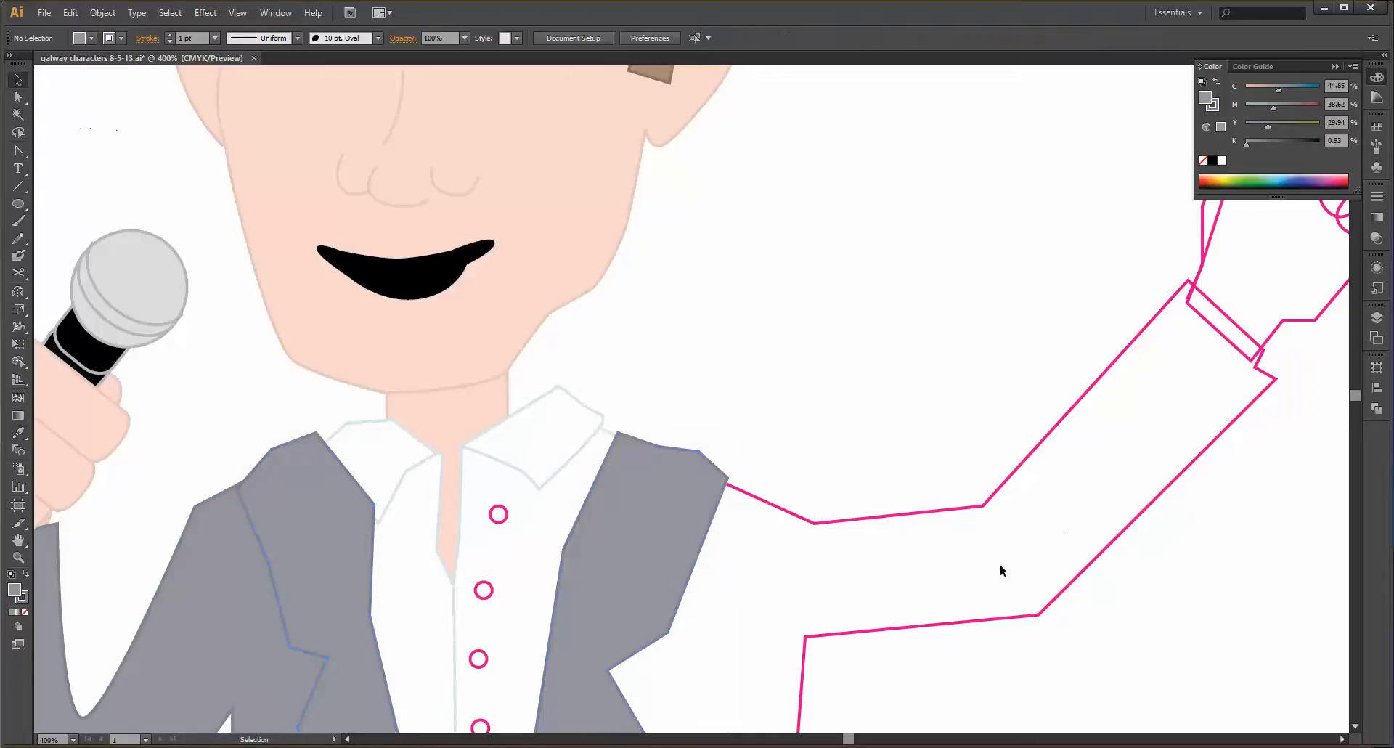
- Copy the lapel's grey fill and outline onto the jacket half with the raised arm
left_click(935, 512)
key("i")
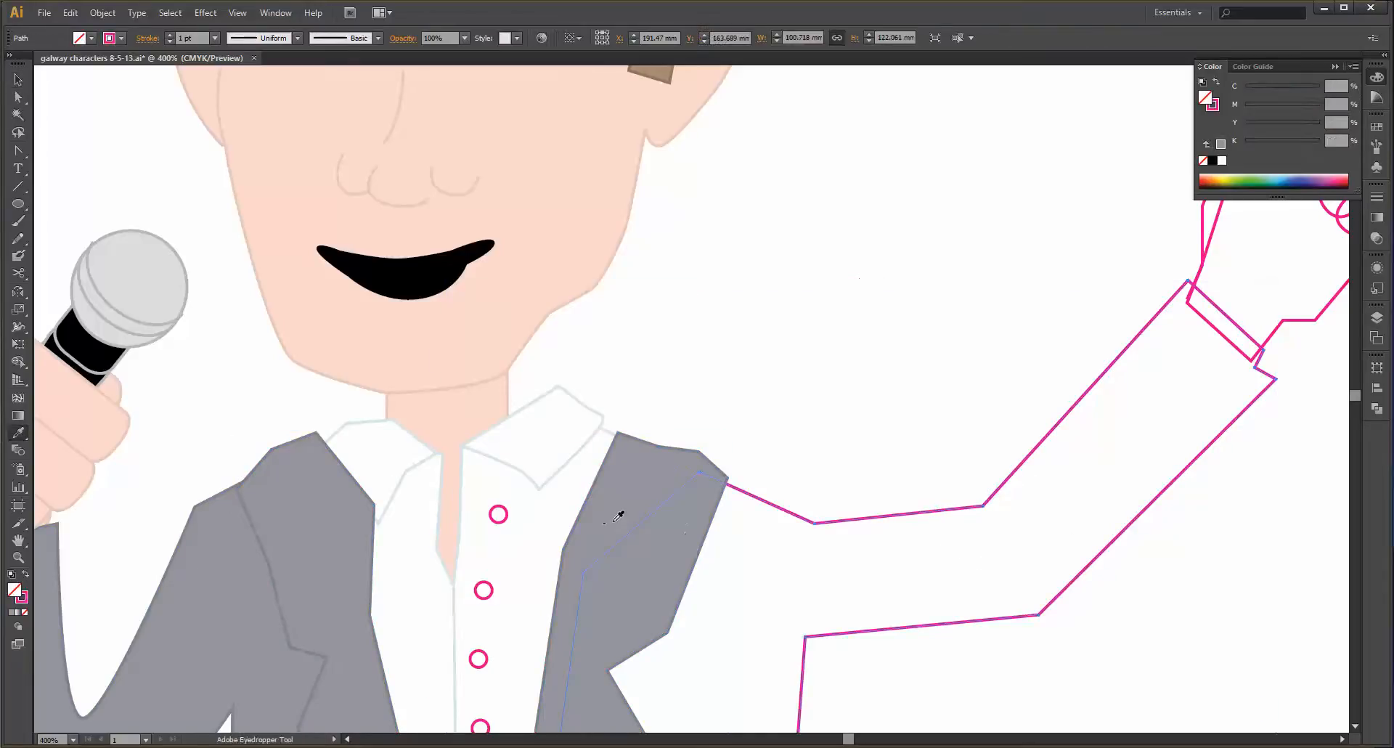
left_click(619, 514)
left_click(18, 80)
left_click(94, 177)
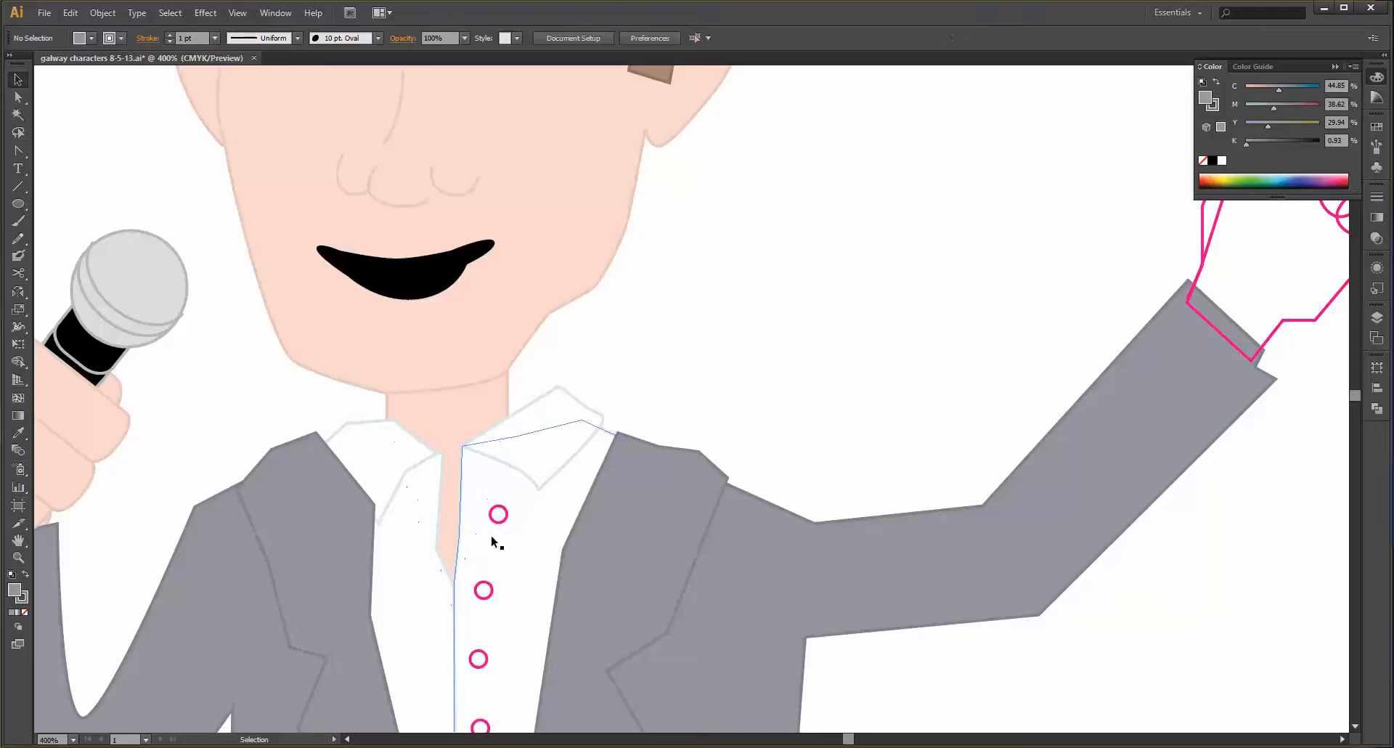
- Copy the jacket lapel's grey fill and outline onto all five shirt buttons with the Eyedropper
left_click(496, 522)
left_click(491, 596, "shift")
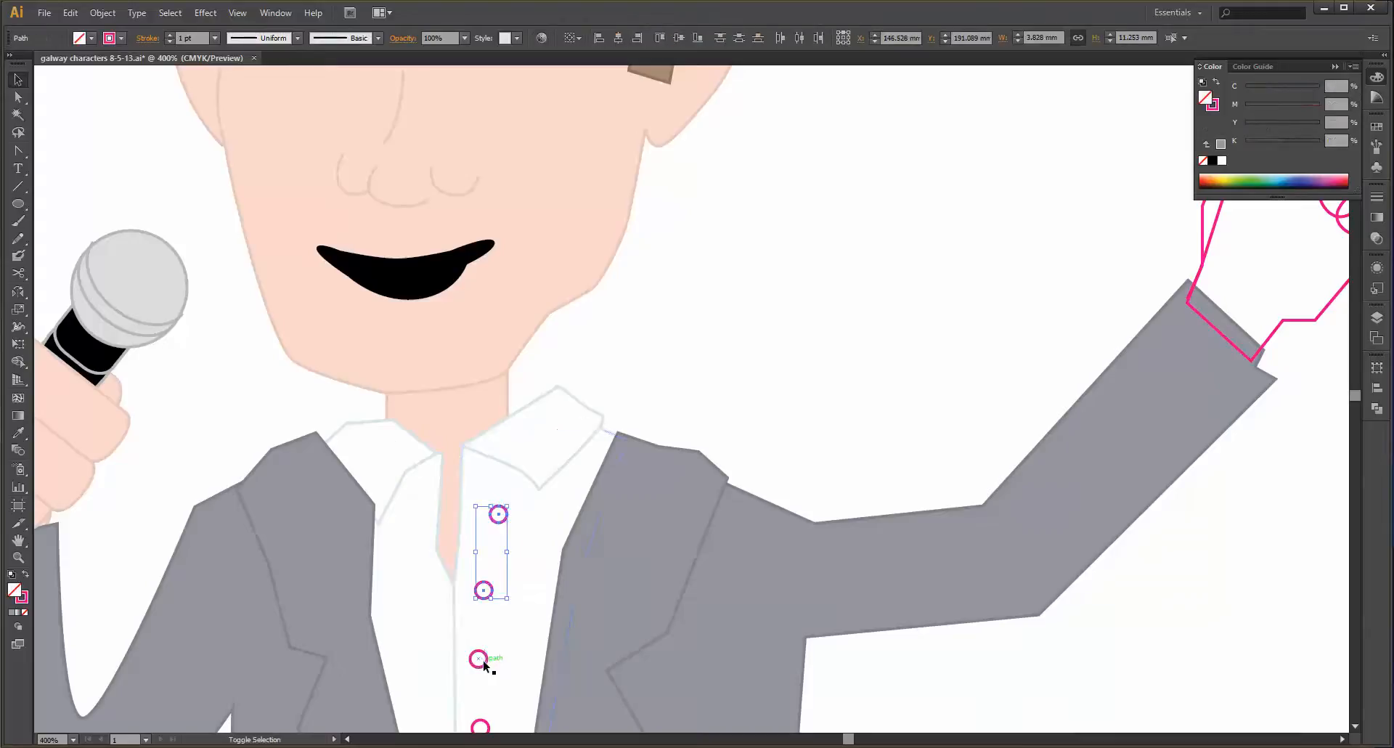
left_click(479, 658, "shift")
scroll(481, 663, "down", 1)
scroll(479, 663, "down", 5)
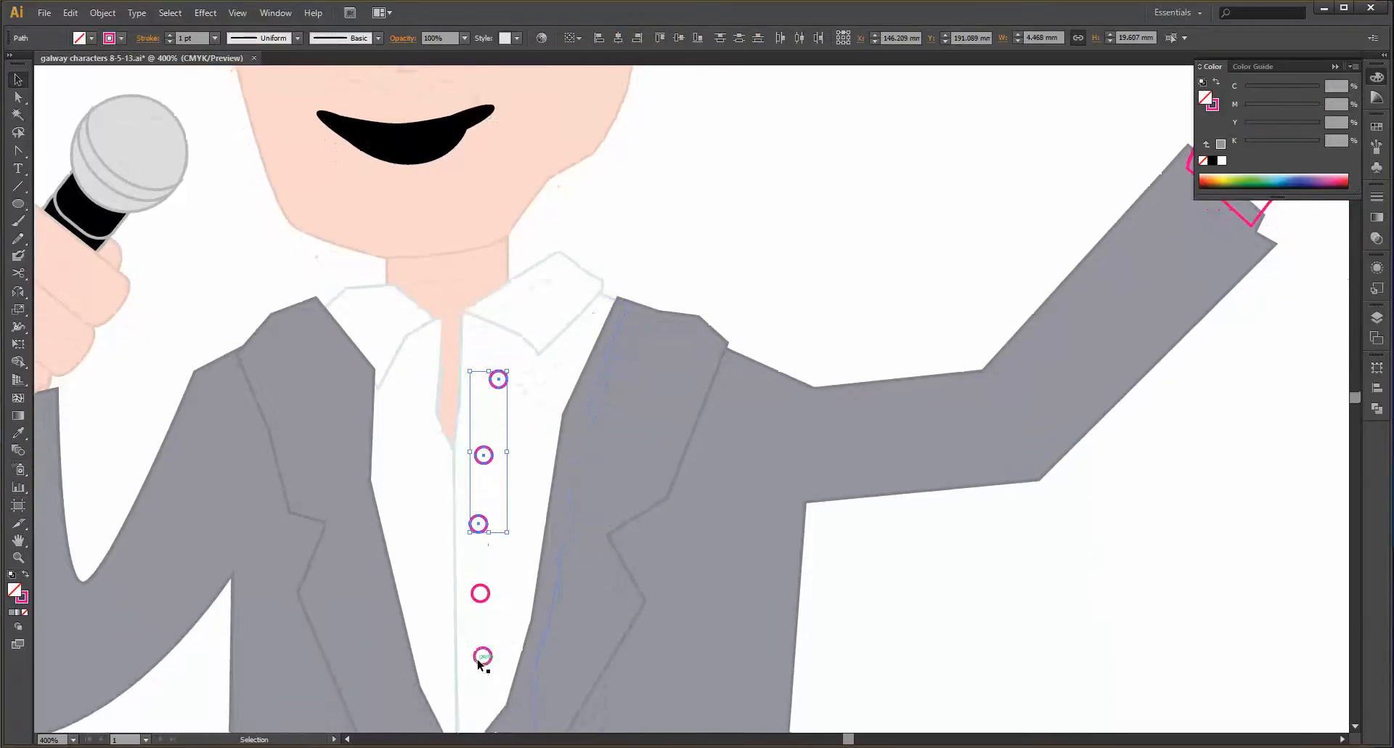
left_click(479, 574, "shift")
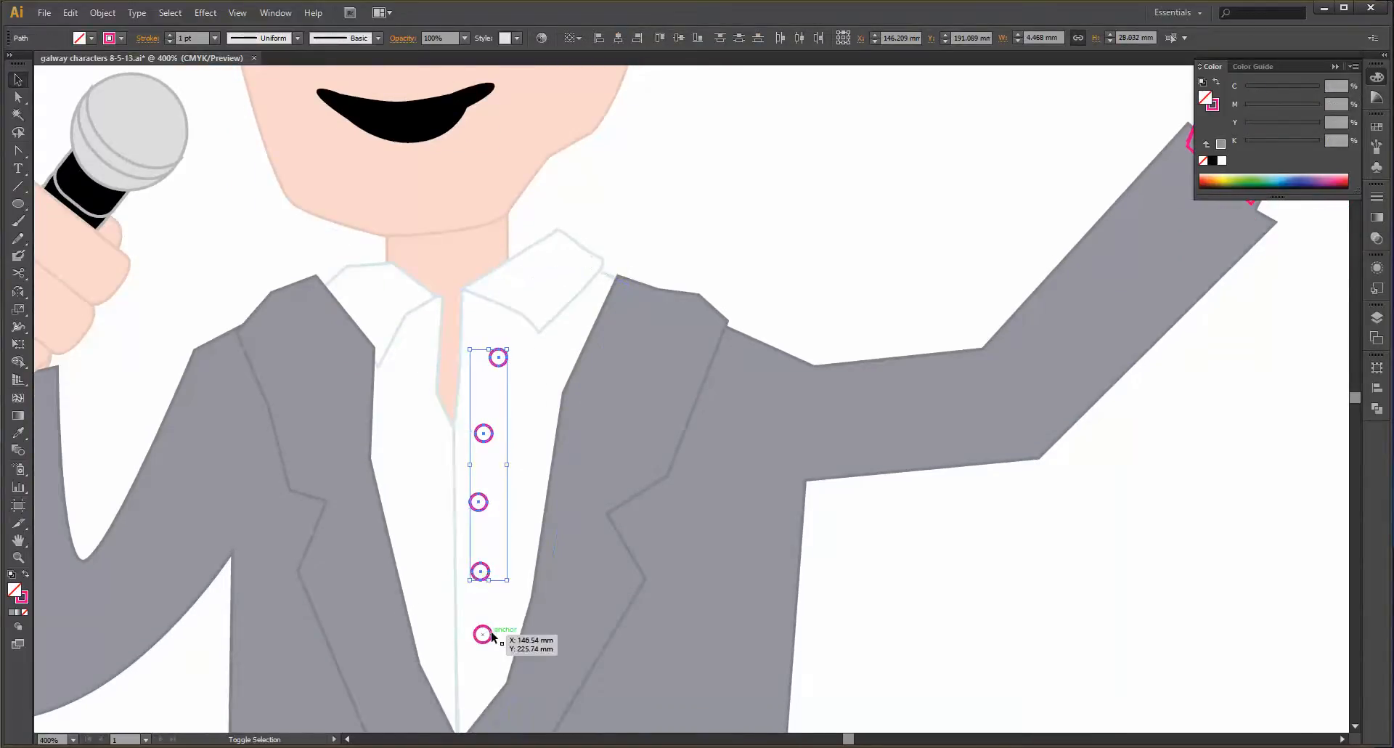
left_click(483, 633, "shift")
key("i")
left_click(663, 352)
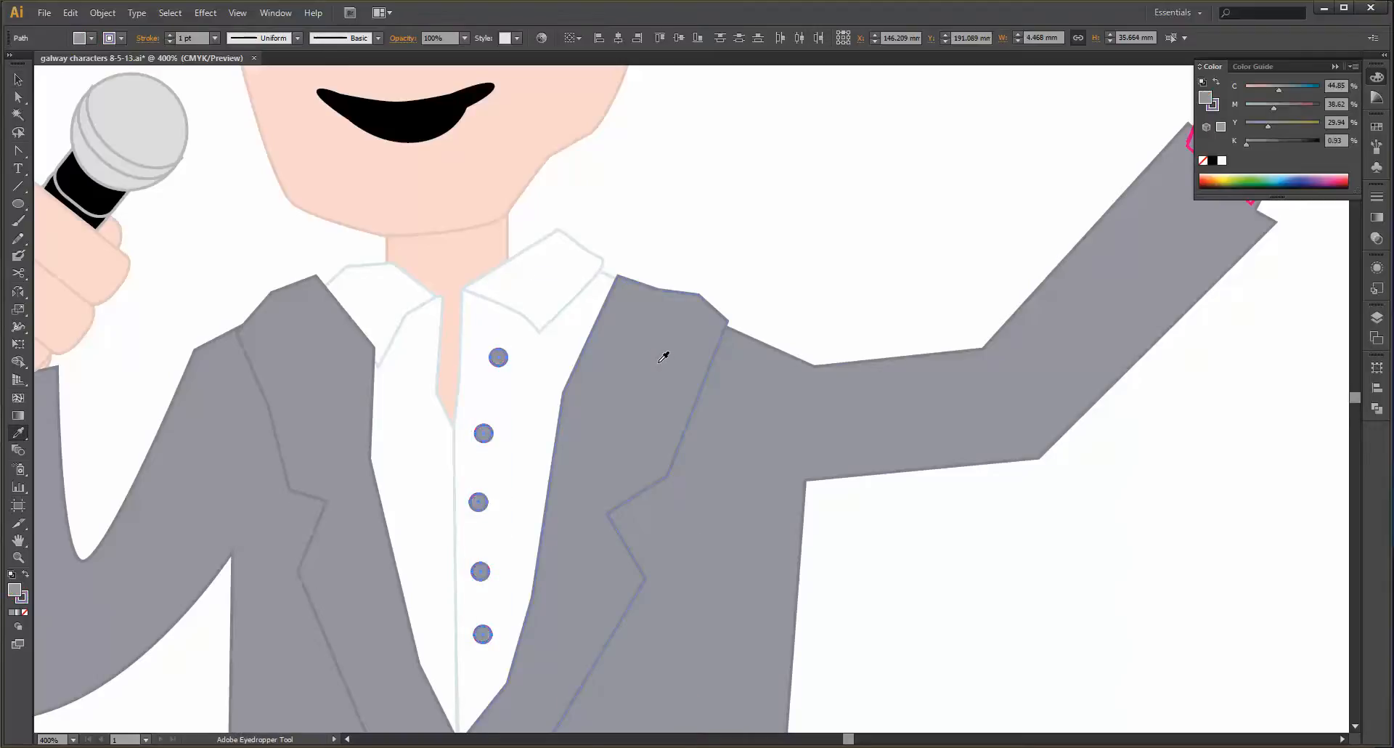
- Recolour the five shirt buttons with the collar's white fill and pale outline
key("ctrl+0")
scroll(660, 358, "down", 2)
key("ctrl+equal")
key("ctrl+equal")
key("ctrl+equal")
key("ctrl+equal")
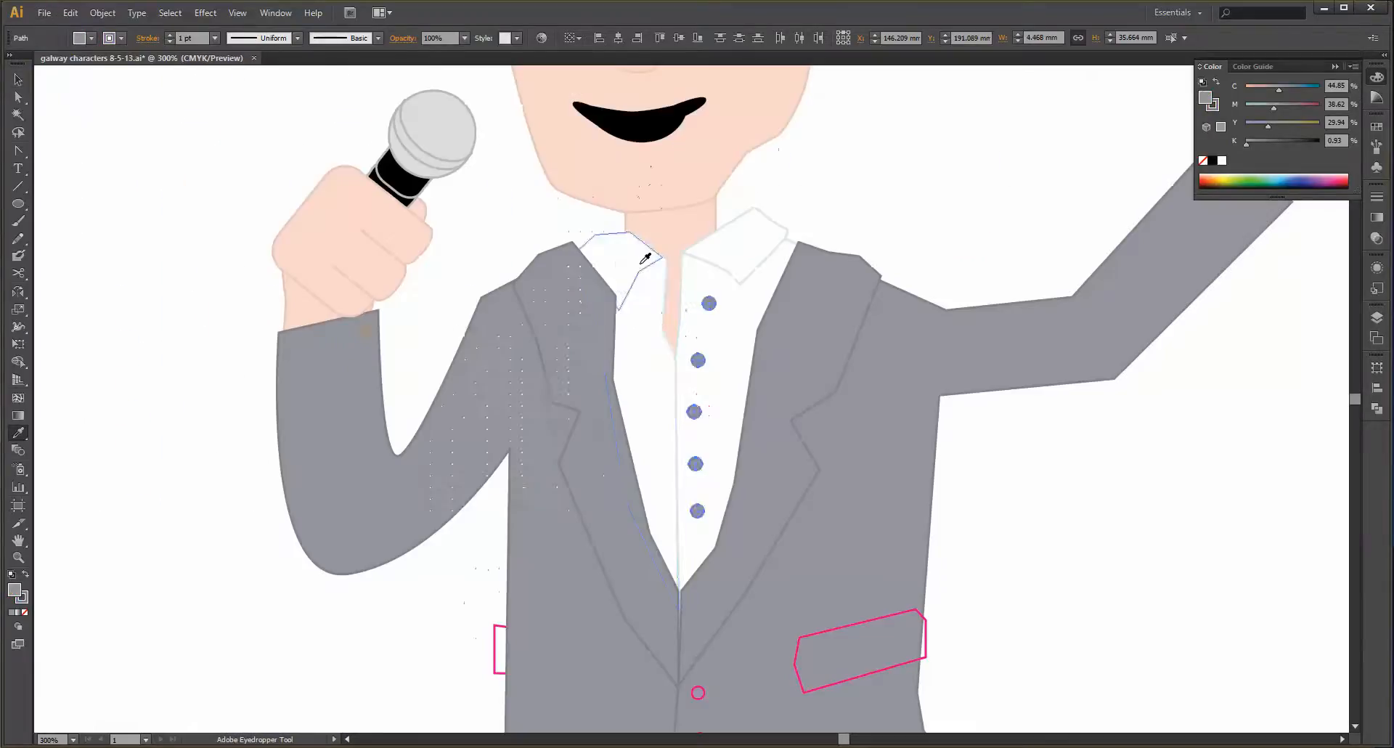
left_click(639, 319)
key("v")
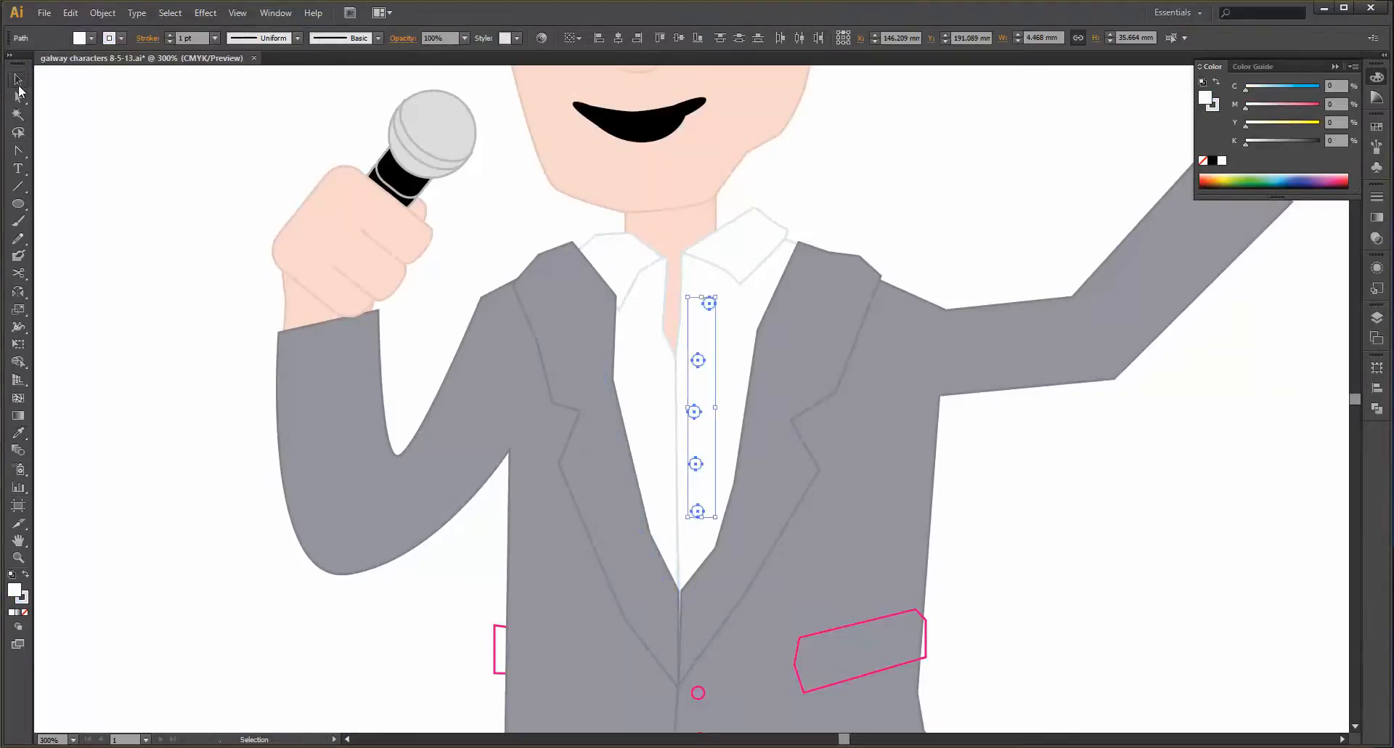
key("ctrl+shift+a")
scroll(608, 251, "up", 1)
left_click(629, 304)
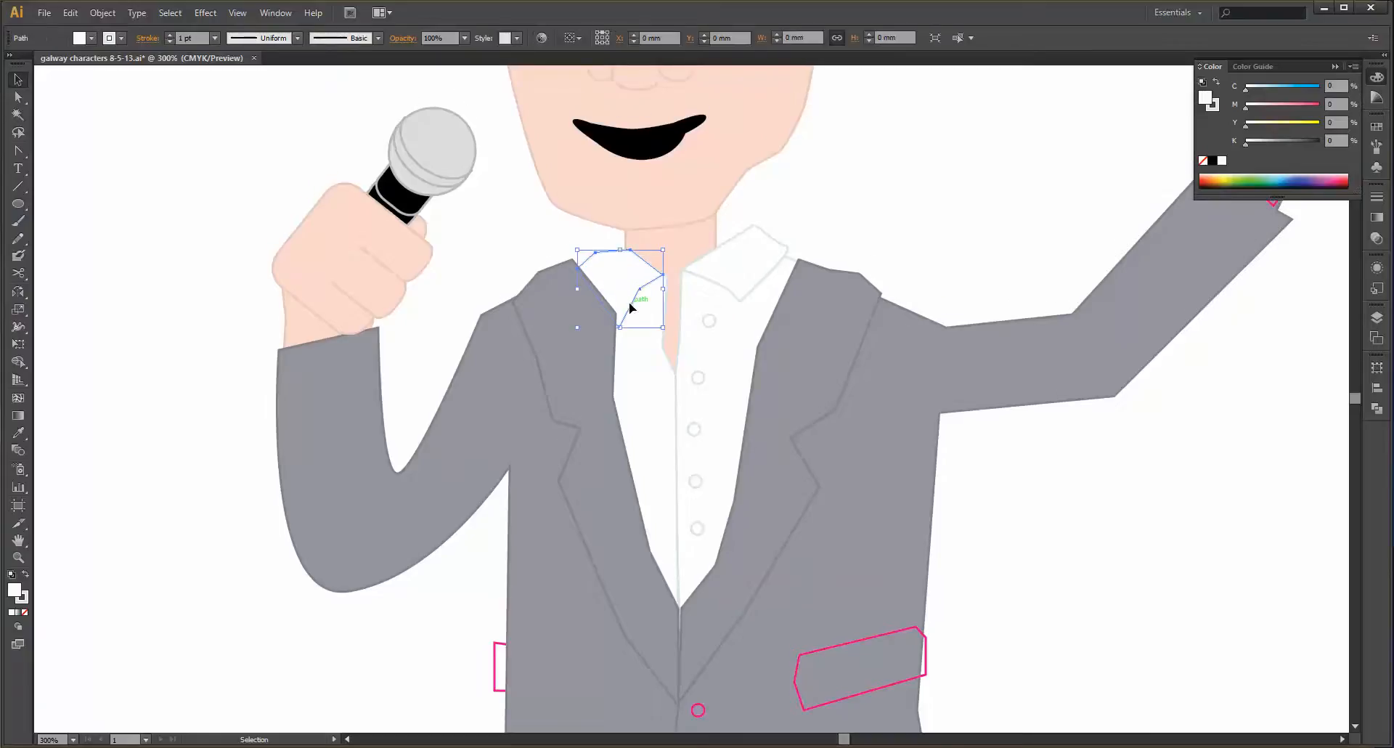
left_click(242, 367)
scroll(573, 390, "down", 2)
scroll(568, 404, "down", 3)
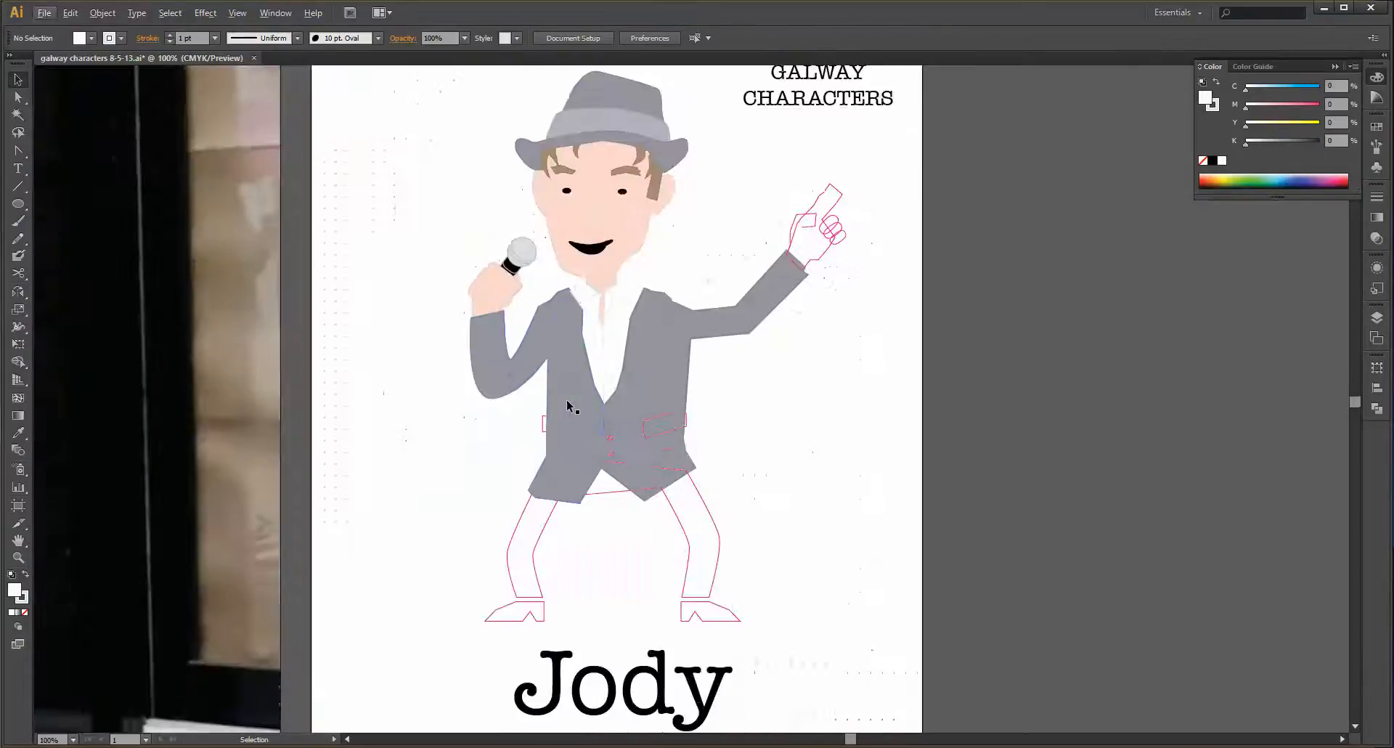
scroll(549, 426, "up", 2)
left_click(536, 425)
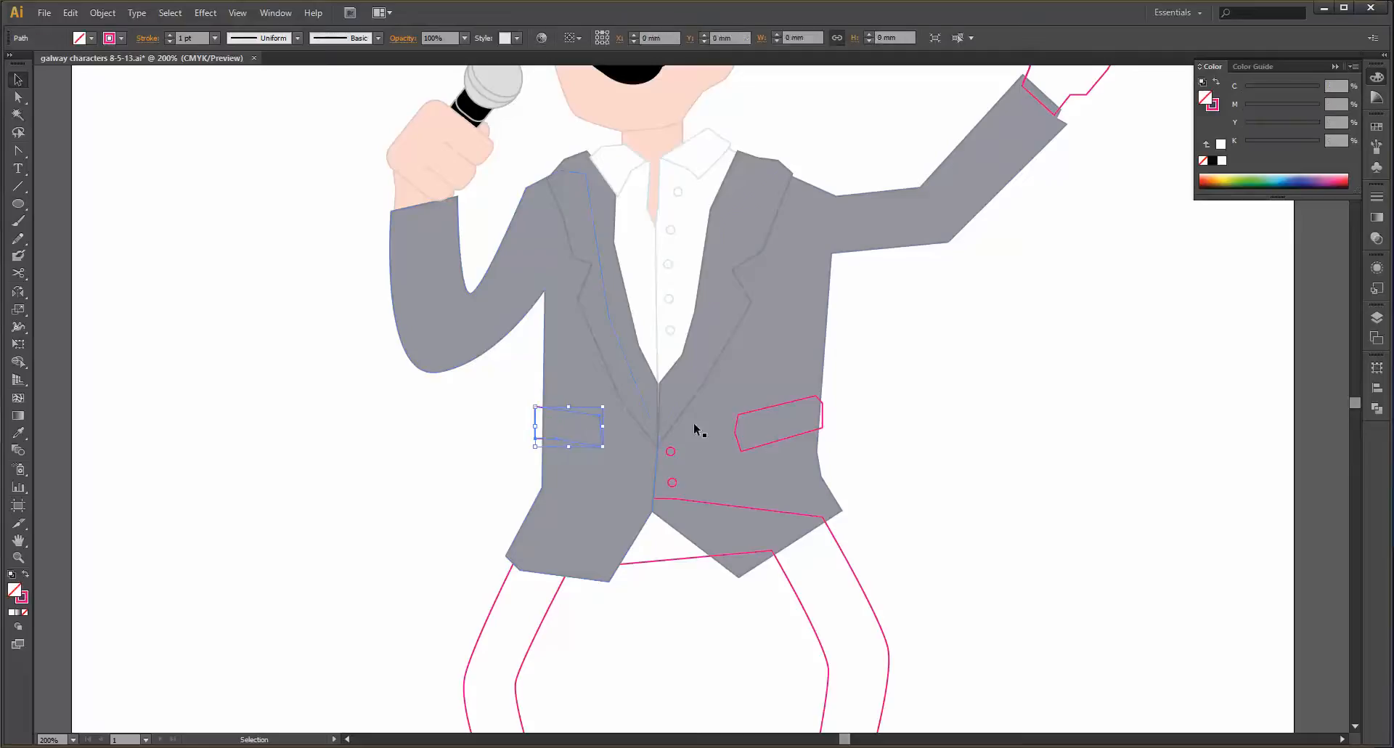
left_click(765, 446, "shift")
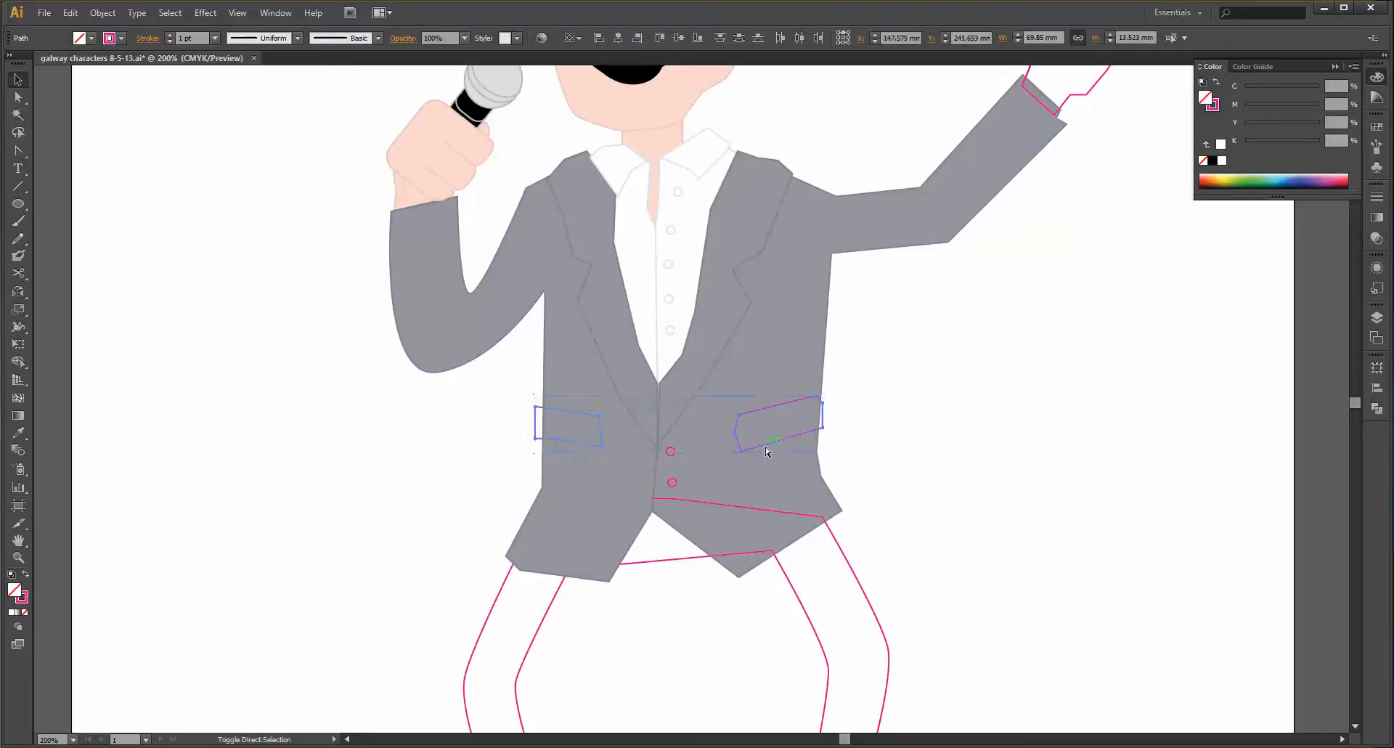
left_click(1028, 523)
left_click(866, 599)
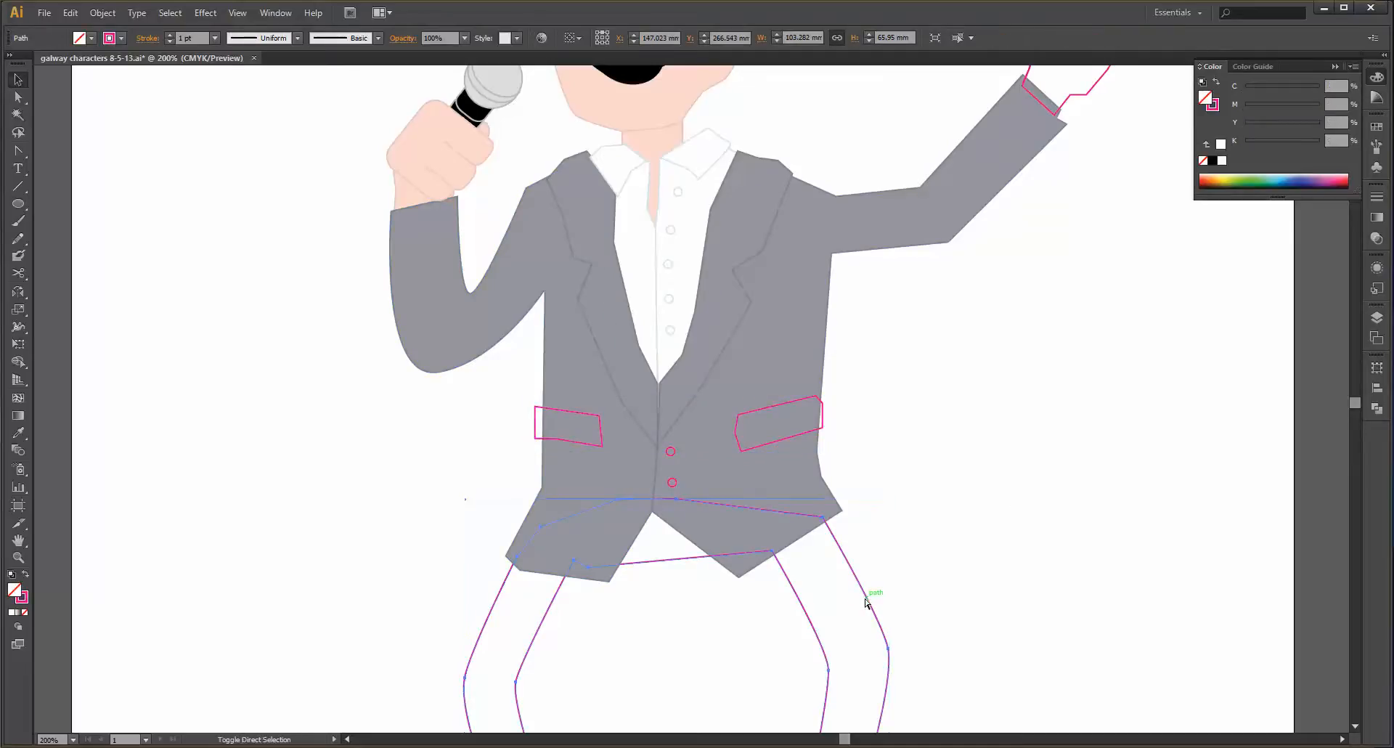
left_click(966, 471)
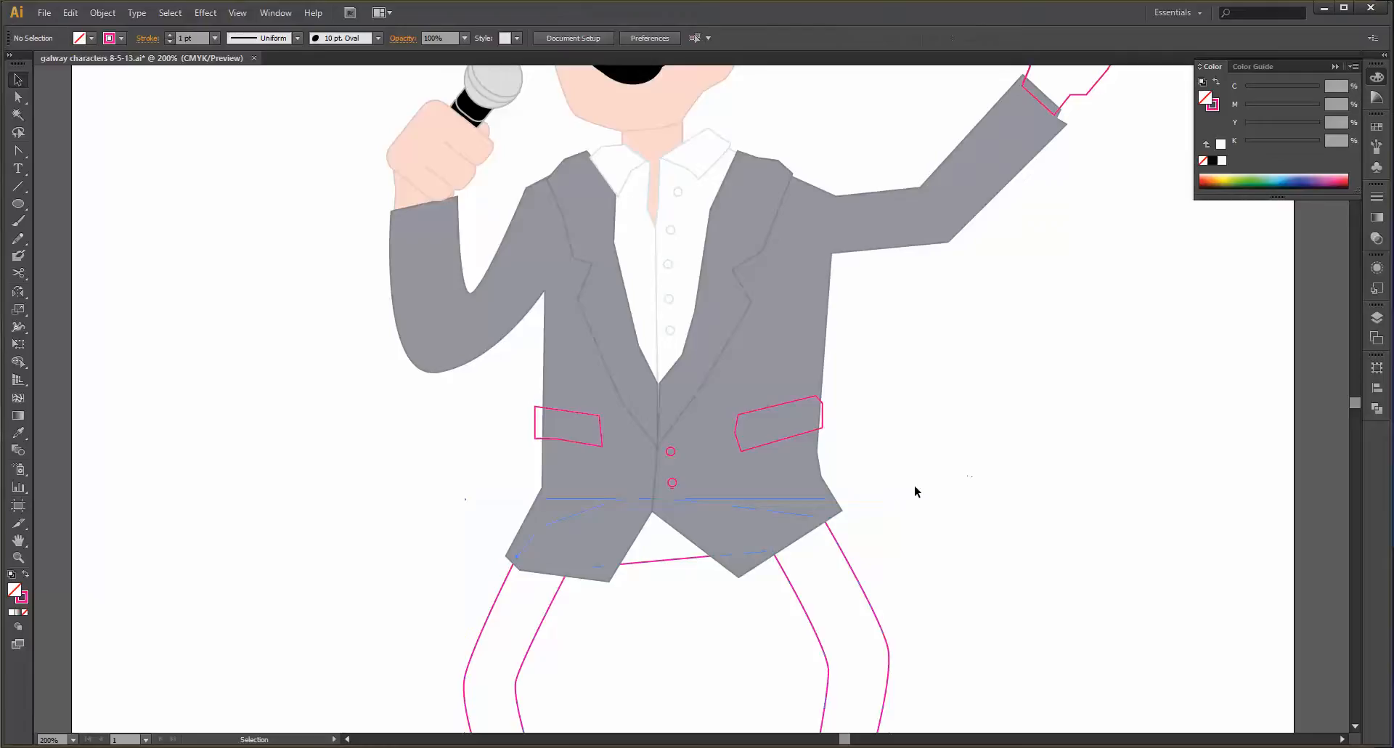
- Copy the jacket's grey fill and outline onto the trousers with the Eyedropper
left_click(837, 541)
key("i")
left_click(729, 472)
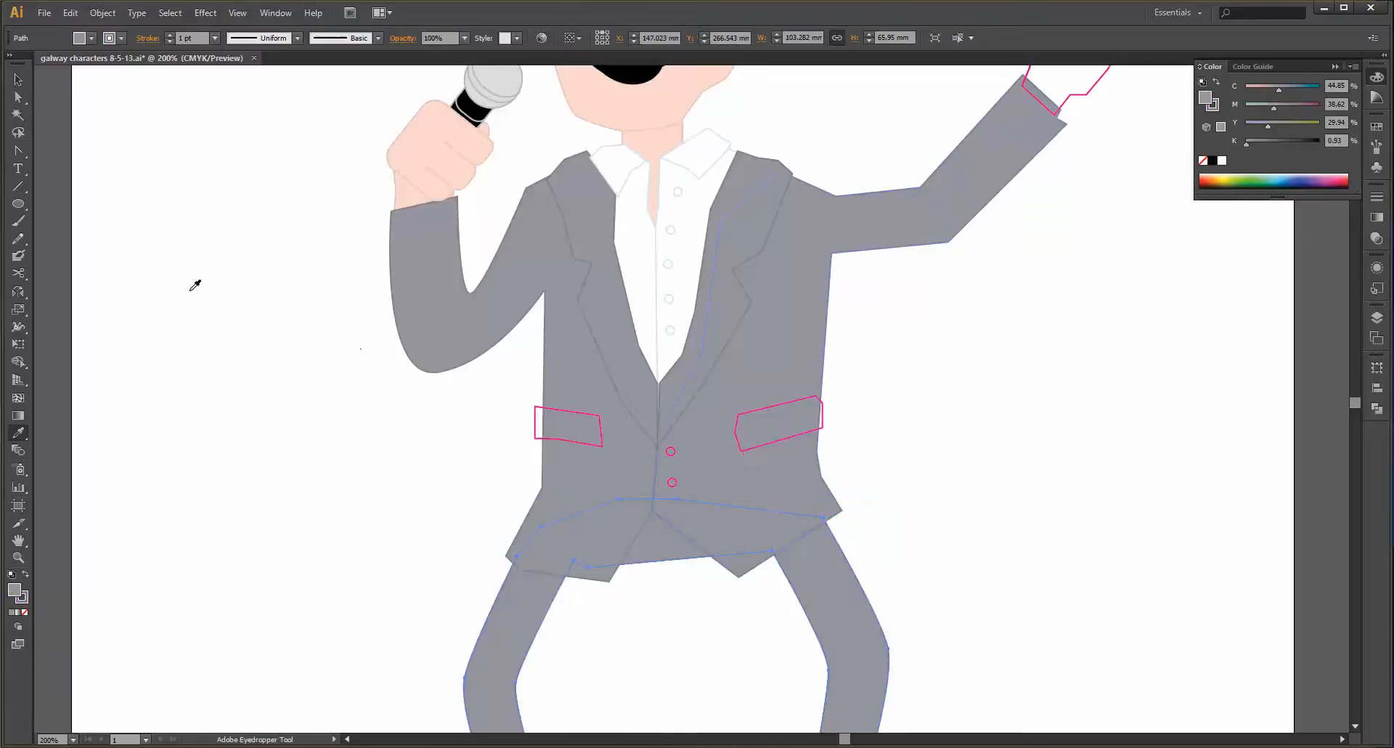
left_click(18, 80)
left_click(161, 310)
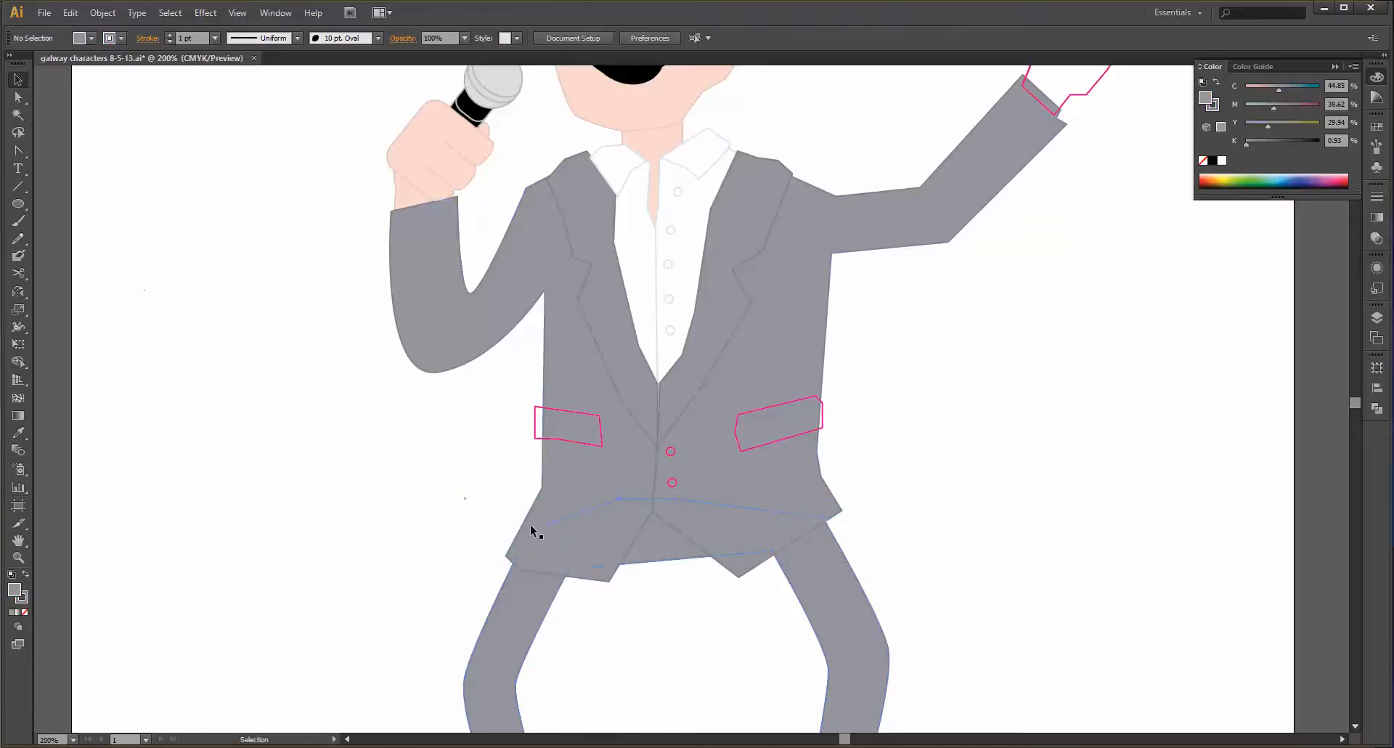
- Apply the jacket's grey fill and outline to both pocket flaps and the two jacket buttons
left_click(535, 435)
left_click(790, 437, "shift")
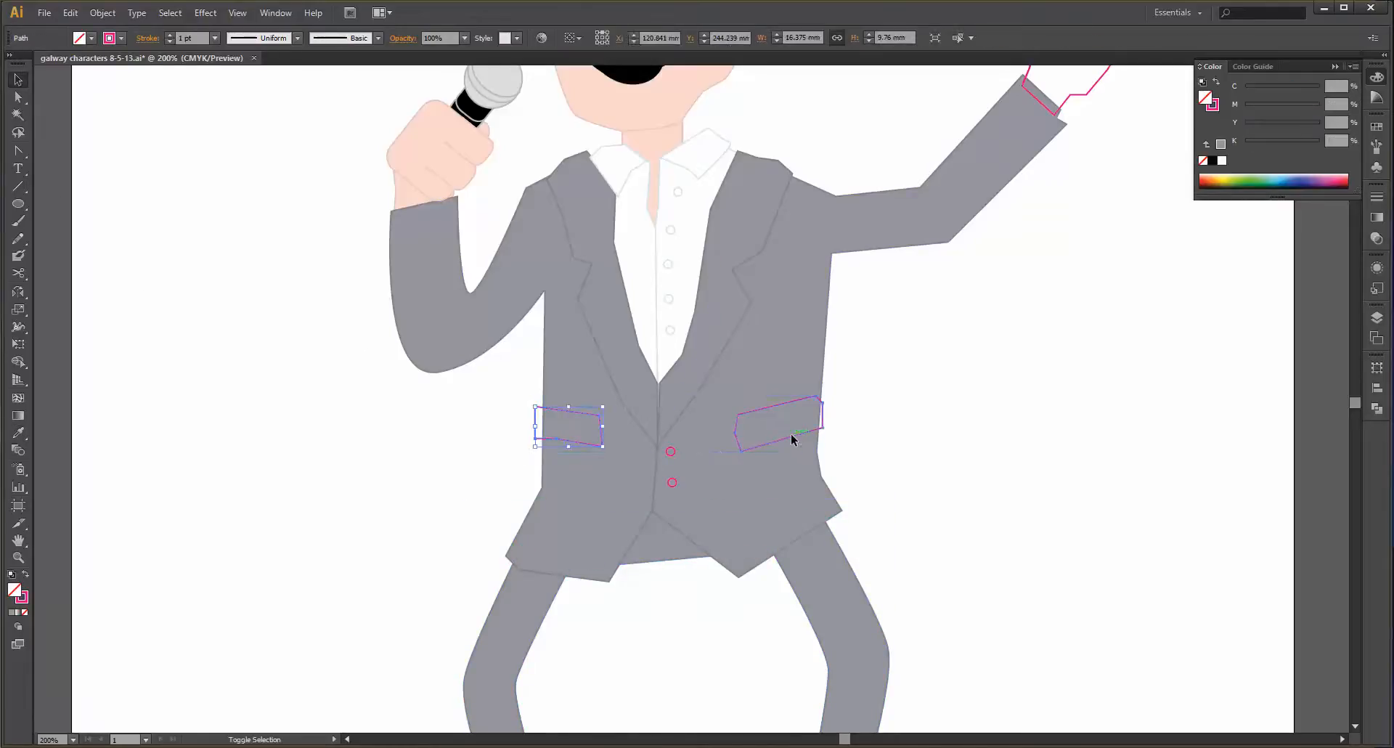
left_click(670, 452, "shift")
left_click(672, 483, "shift")
key("i")
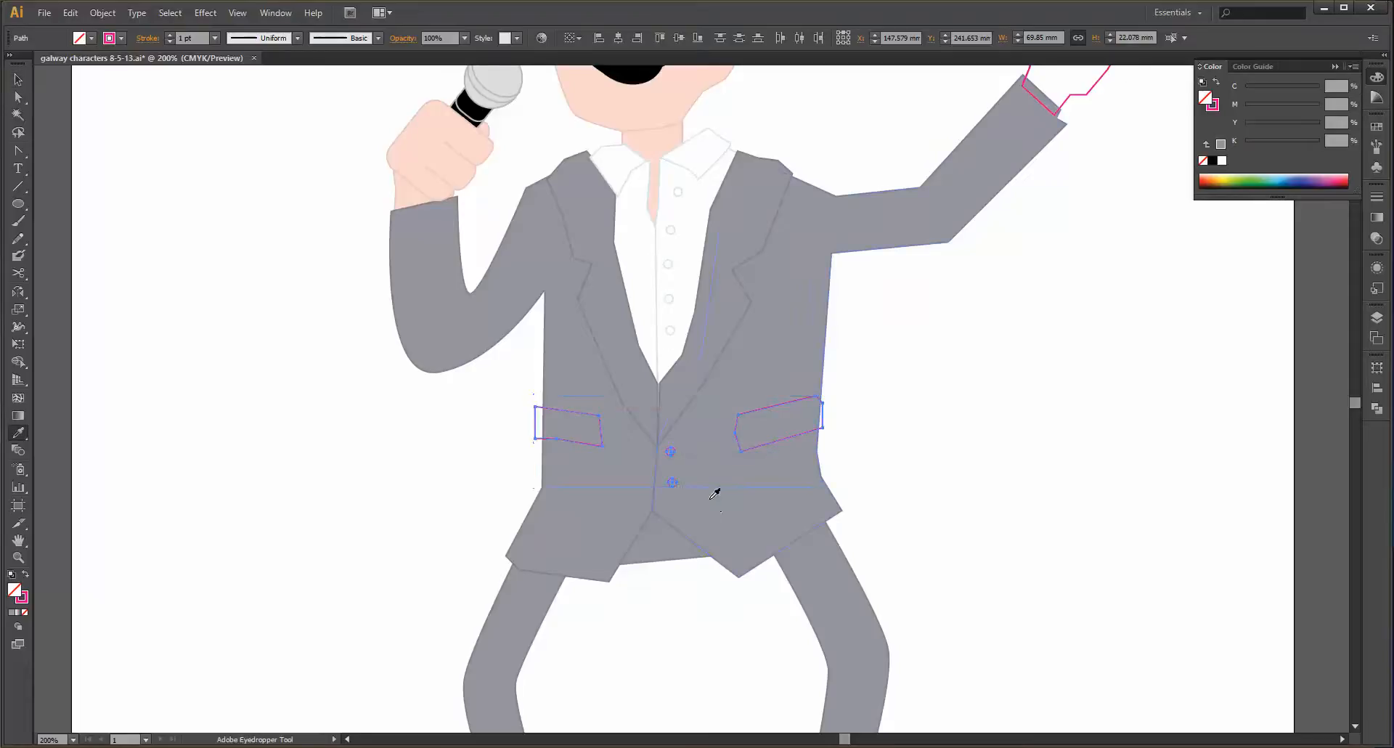
left_click(716, 491)
left_click(18, 84)
left_click(233, 218)
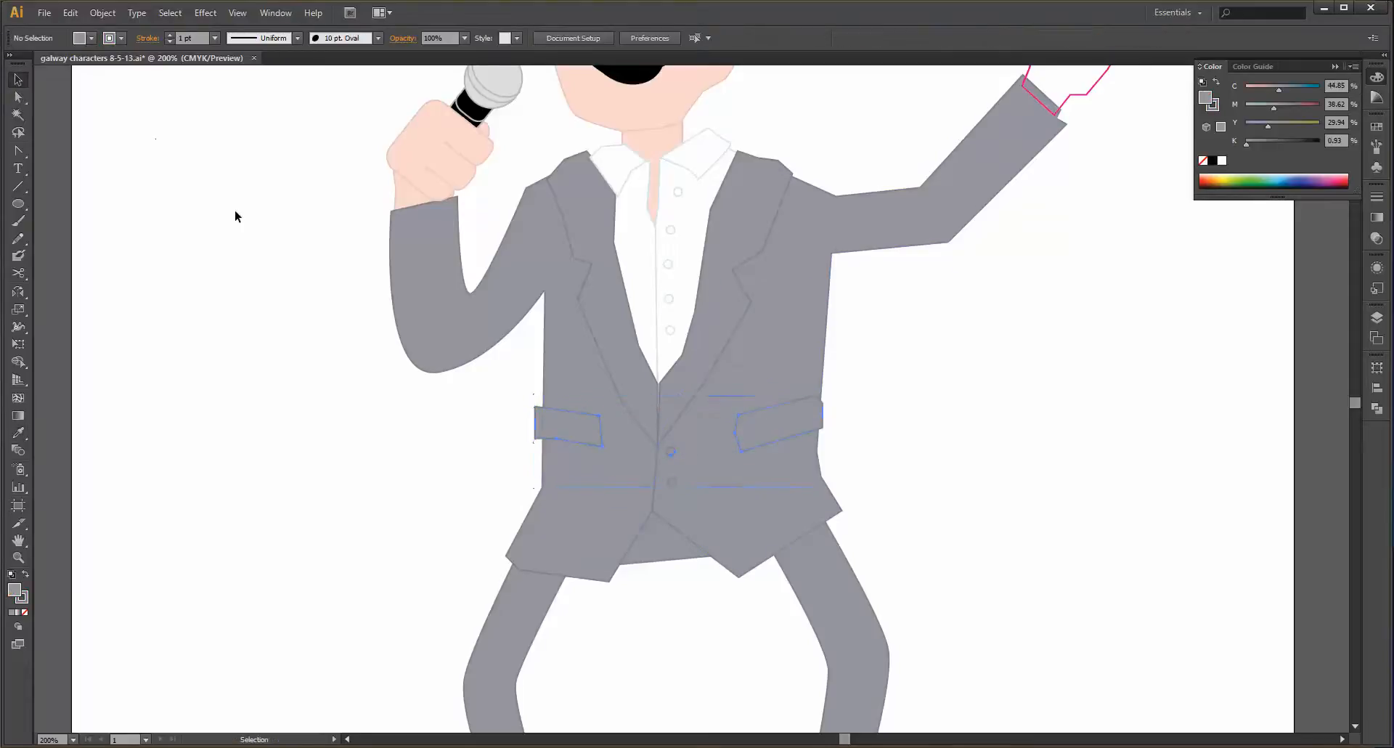
- Copy the skin fill and outline from the hand holding the microphone onto all parts of the raised hand
scroll(651, 258, "up", 4)
left_click_drag(1027, 114, 1133, 243)
key("i")
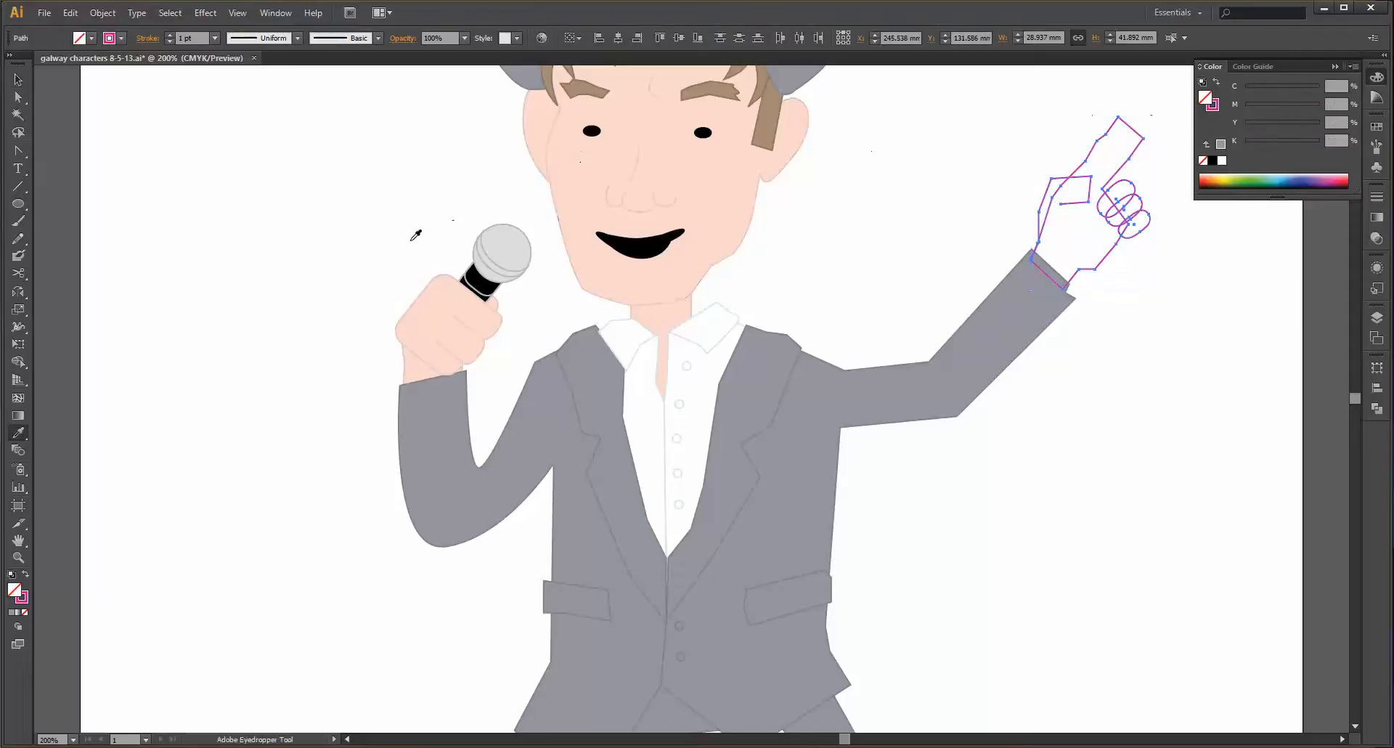
left_click(441, 307)
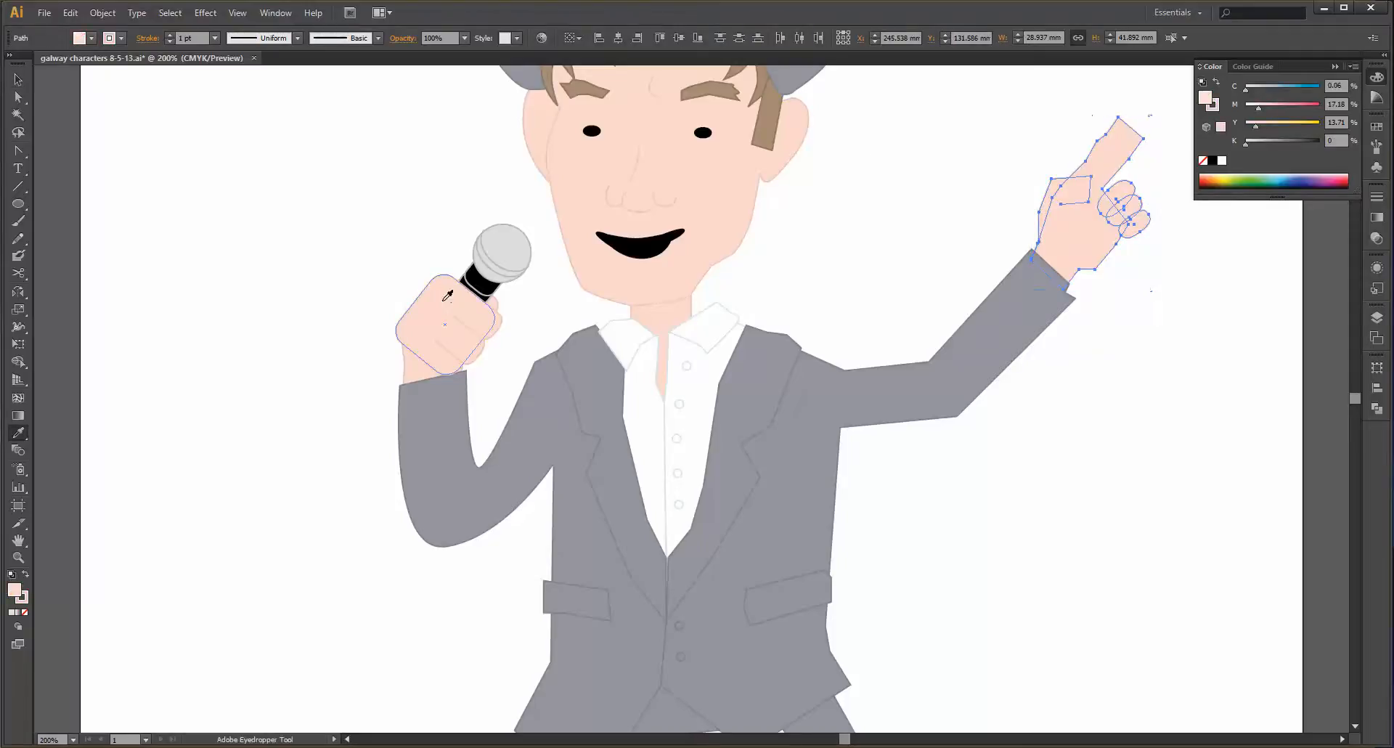
key("v")
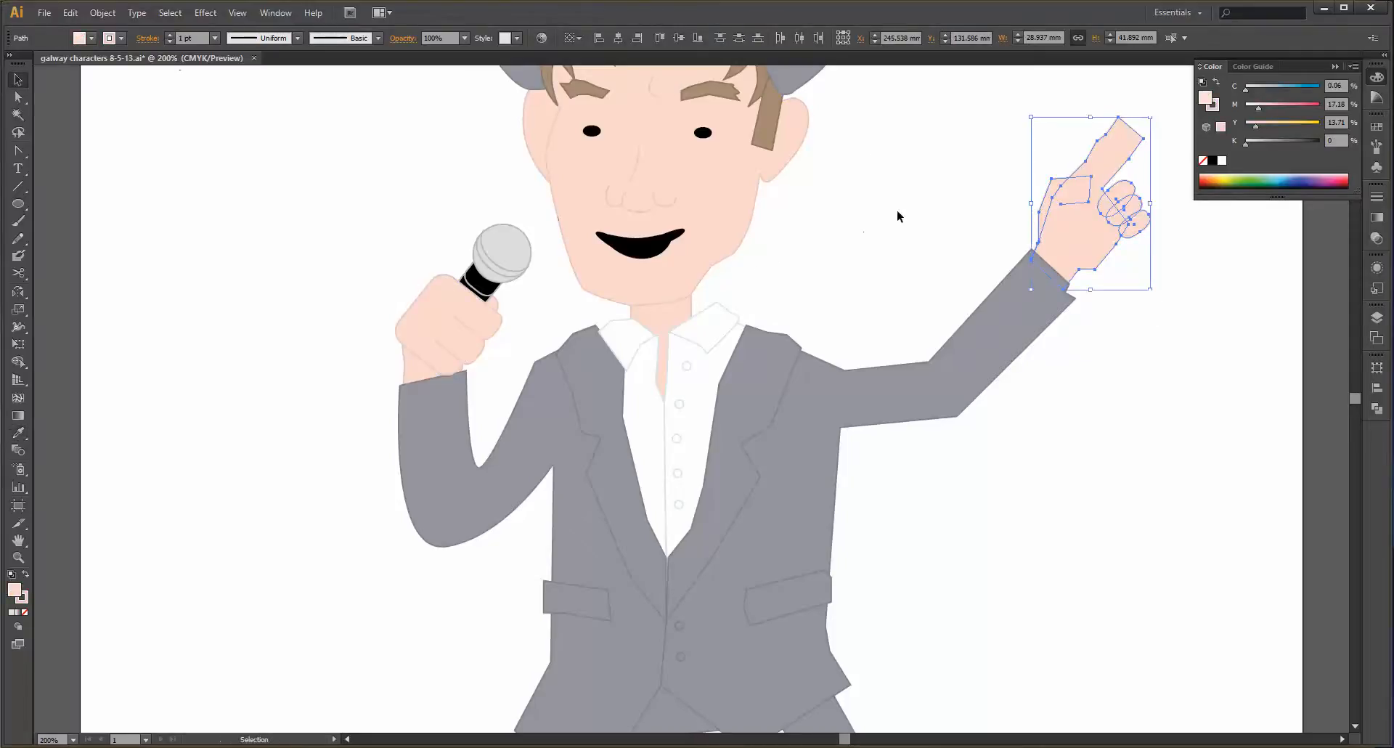
left_click(957, 194)
left_click(1054, 177)
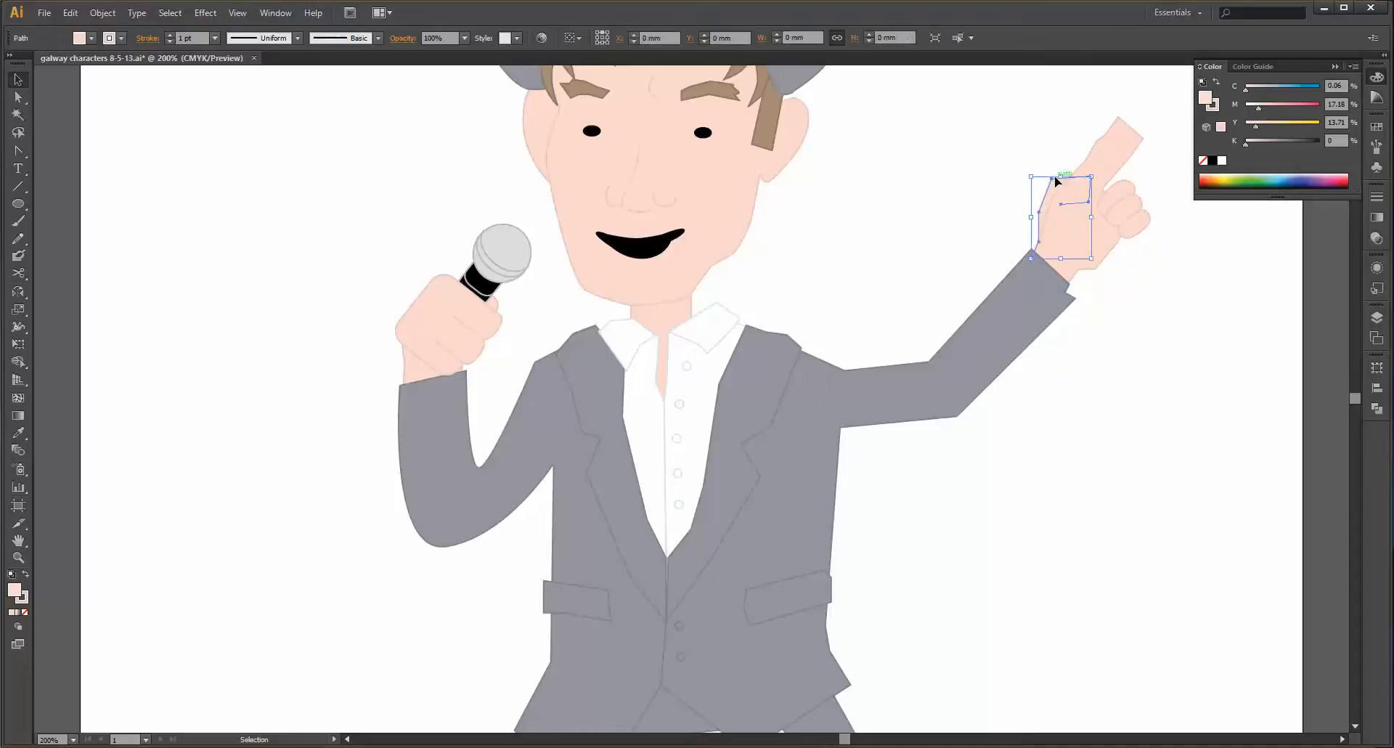
key("ctrl")
scroll(1112, 179, "up", 3)
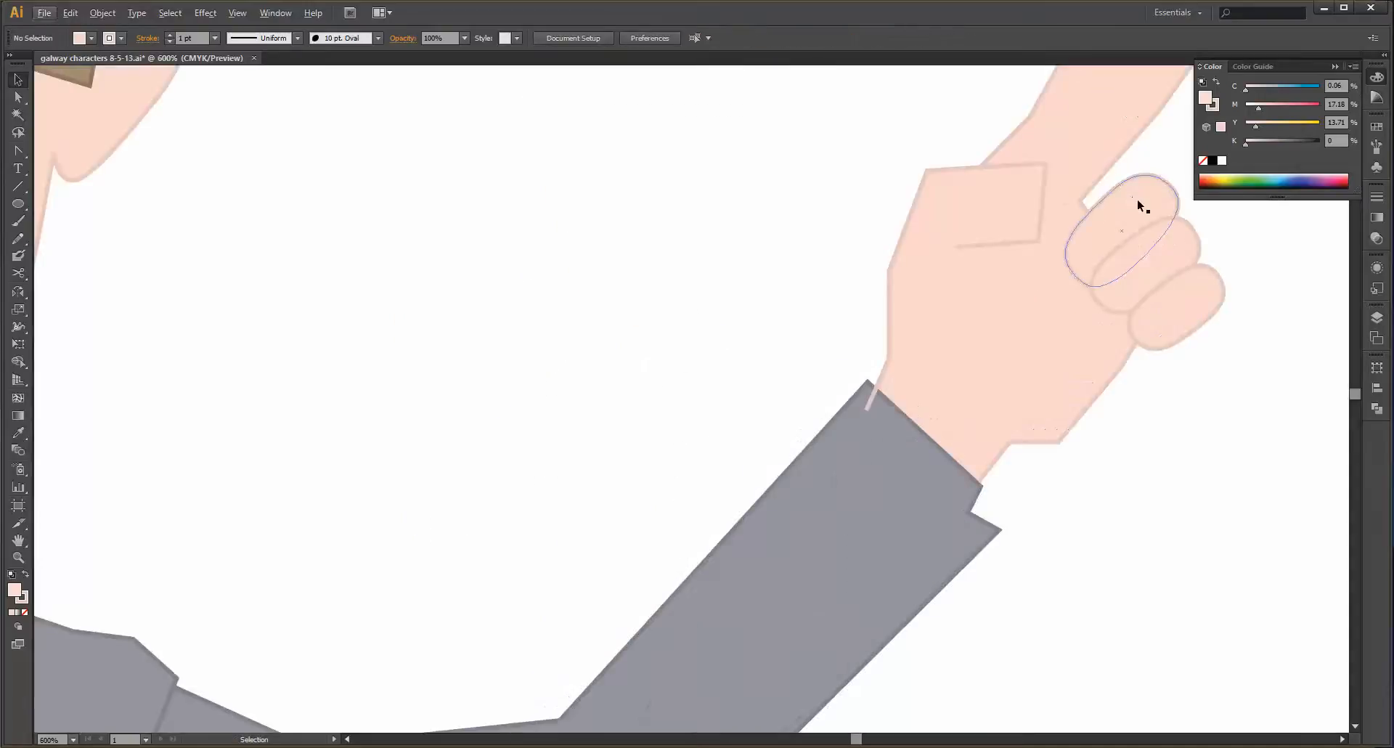
left_click(1149, 237)
left_click(1184, 266, "shift")
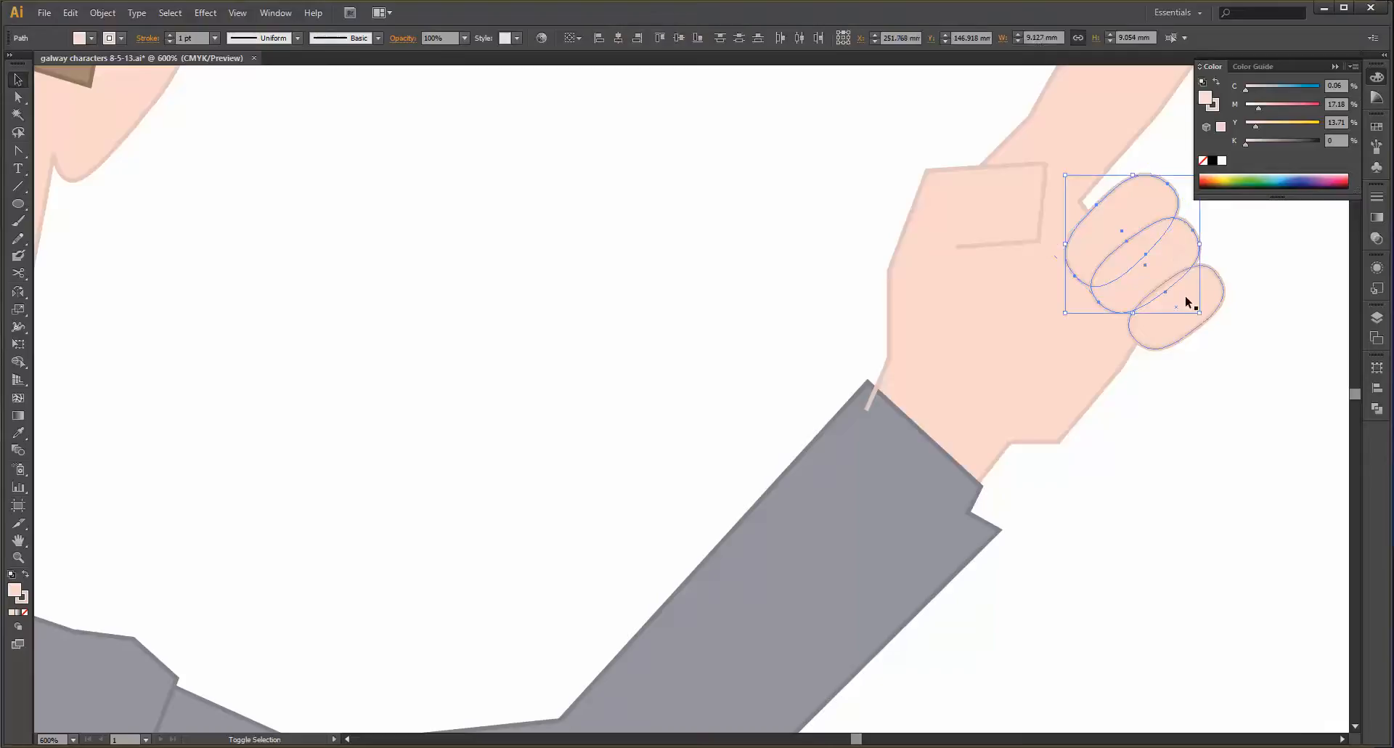
left_click(1188, 331, "shift")
double_click(1185, 325)
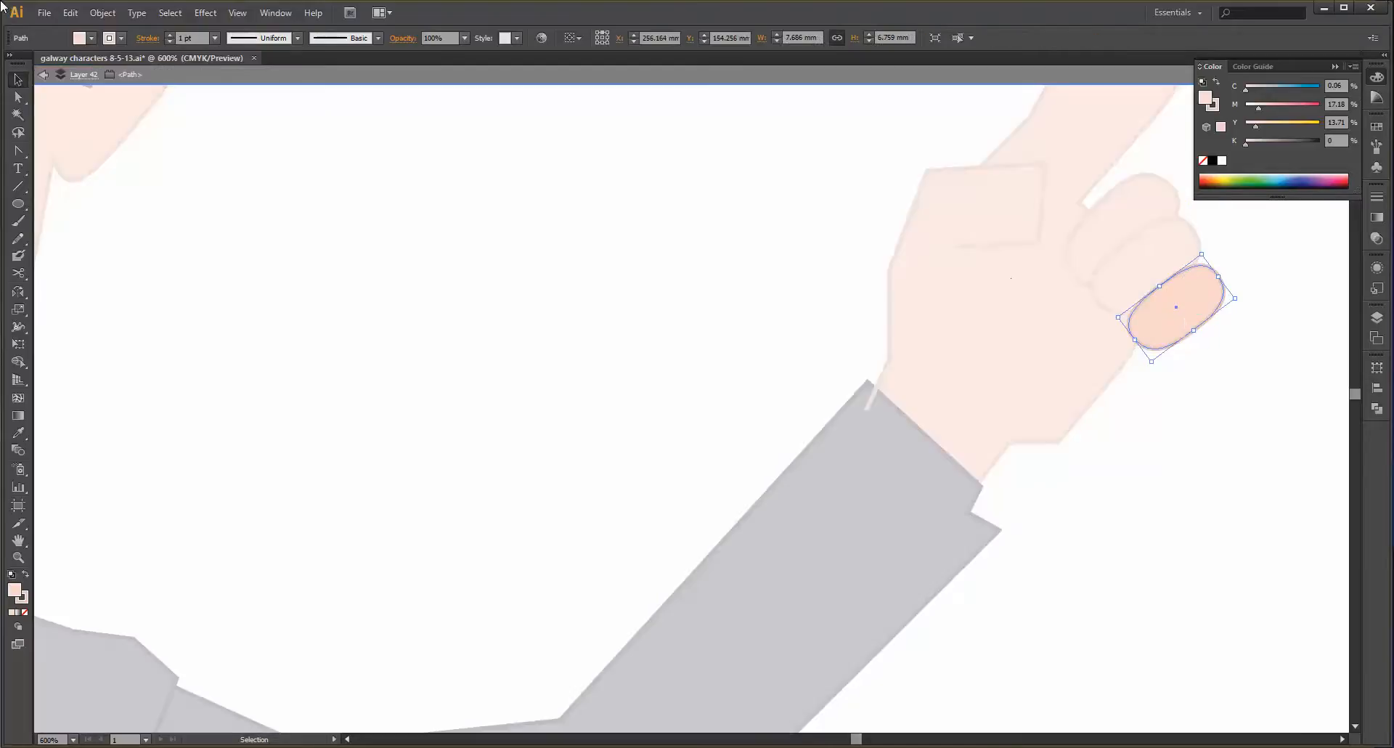
left_click(40, 74)
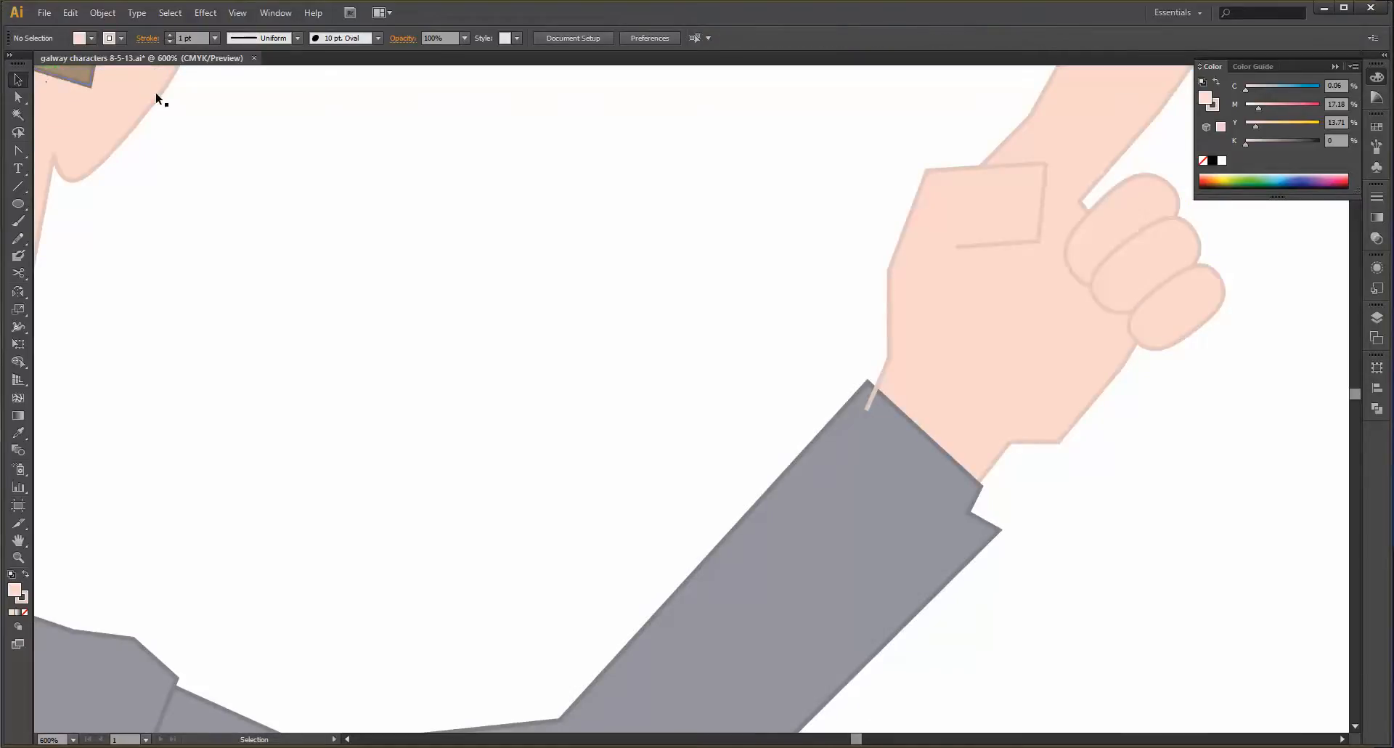
- Move the raised hand's three curled fingers together slightly inward over the palm to close the gap beside the pointing finger
left_click(1124, 223)
left_click(1177, 290, "shift")
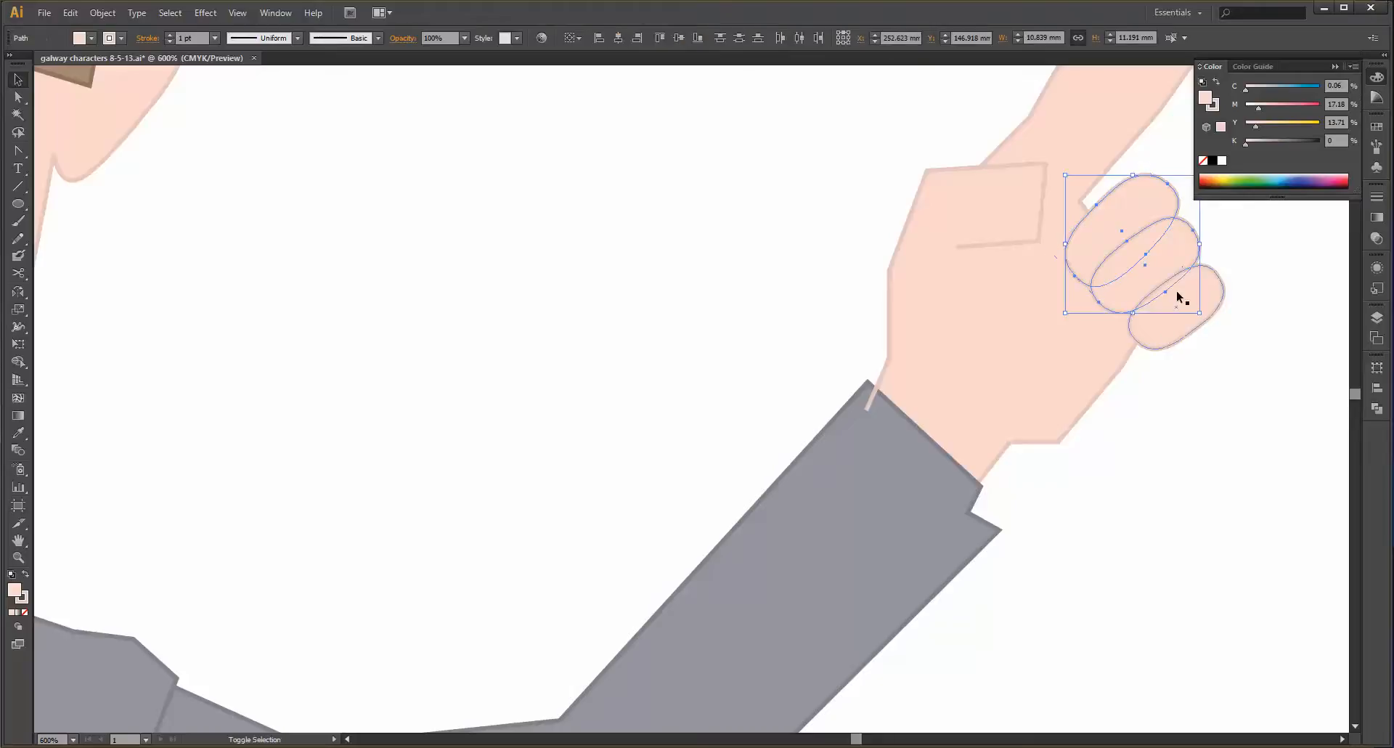
left_click(1169, 341, "shift")
left_click_drag(1167, 327, 1152, 312)
left_click(730, 163)
- Bring the raised-arm jacket half with its lapel, pocket flap and two buttons in front of the raised hand
scroll(733, 193, "down", 3)
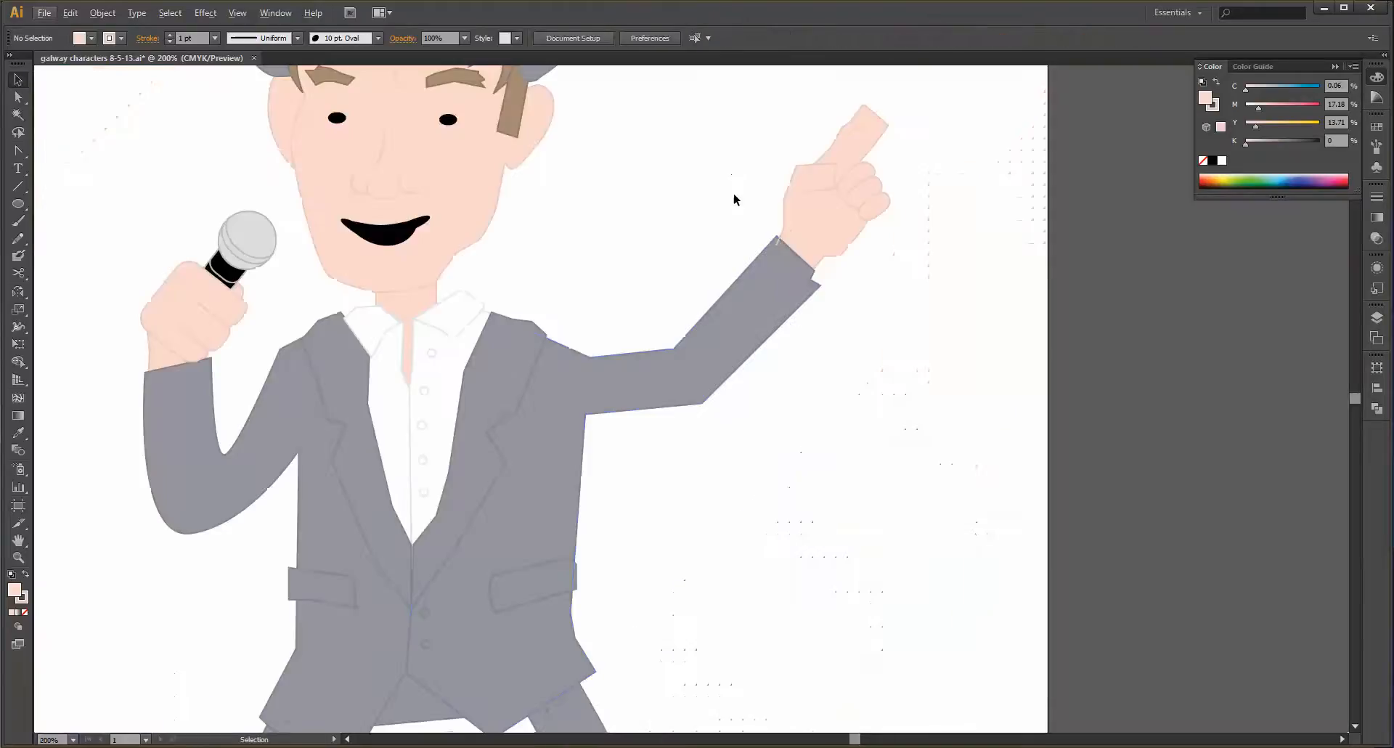
left_click(634, 359)
left_click(527, 373, "shift")
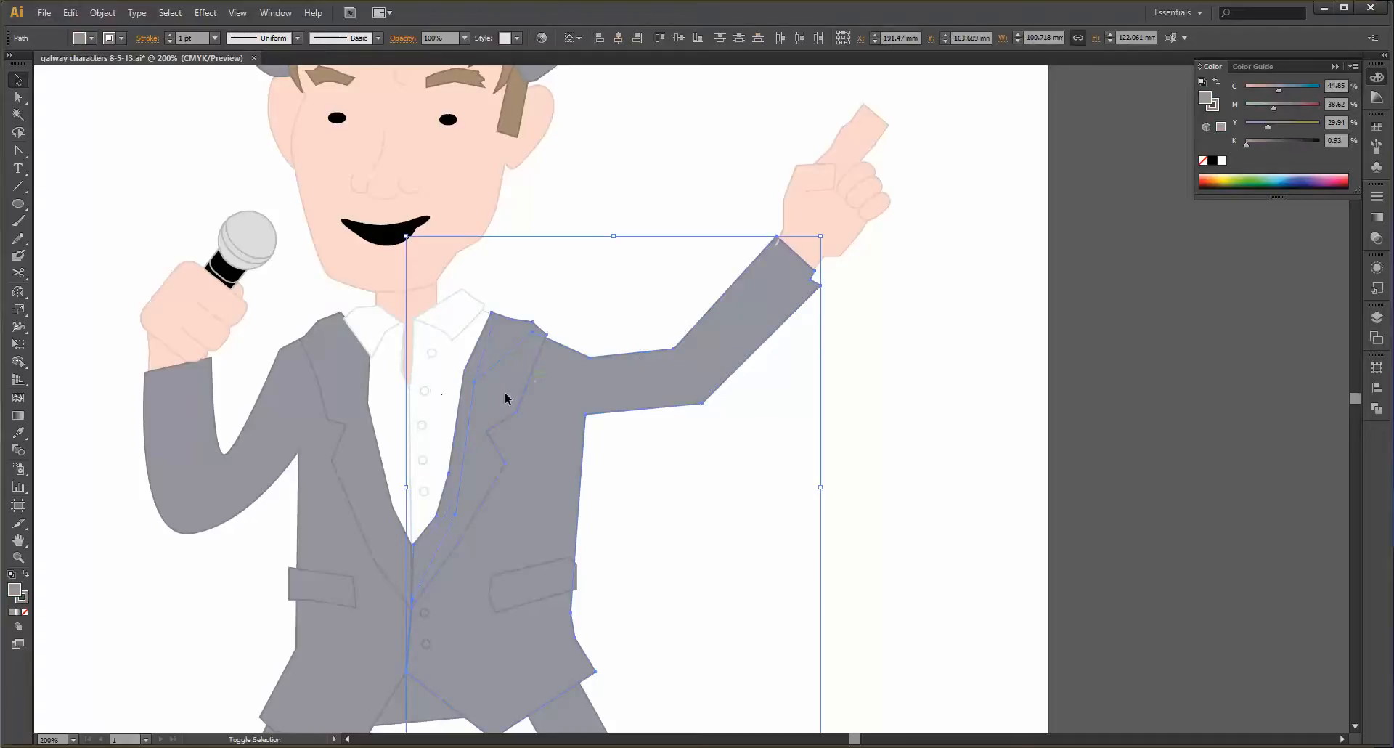
left_click(558, 586, "shift")
left_click(421, 613, "shift")
left_click(427, 644, "shift")
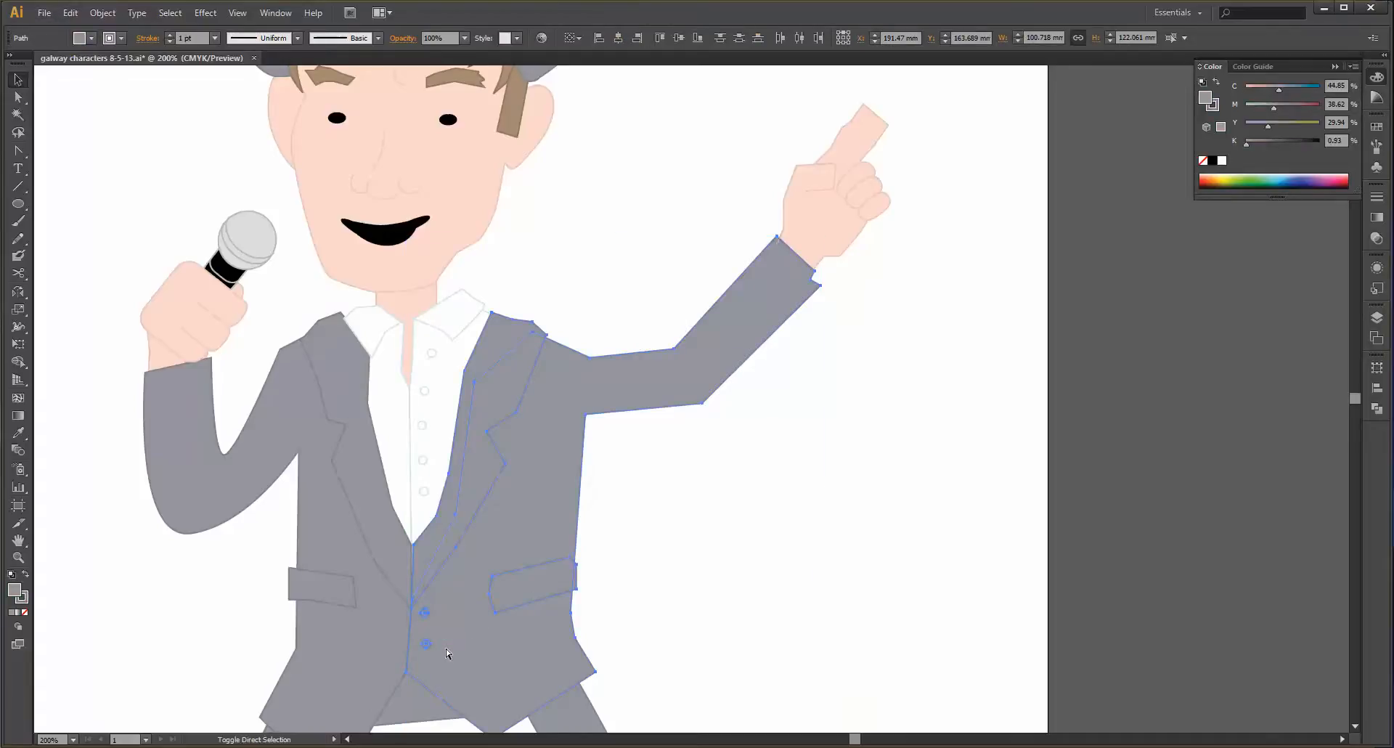
left_click(618, 260)
- Fill both shoes with the mouth's solid black and no outline using the Eyedropper
scroll(616, 259, "down", 5)
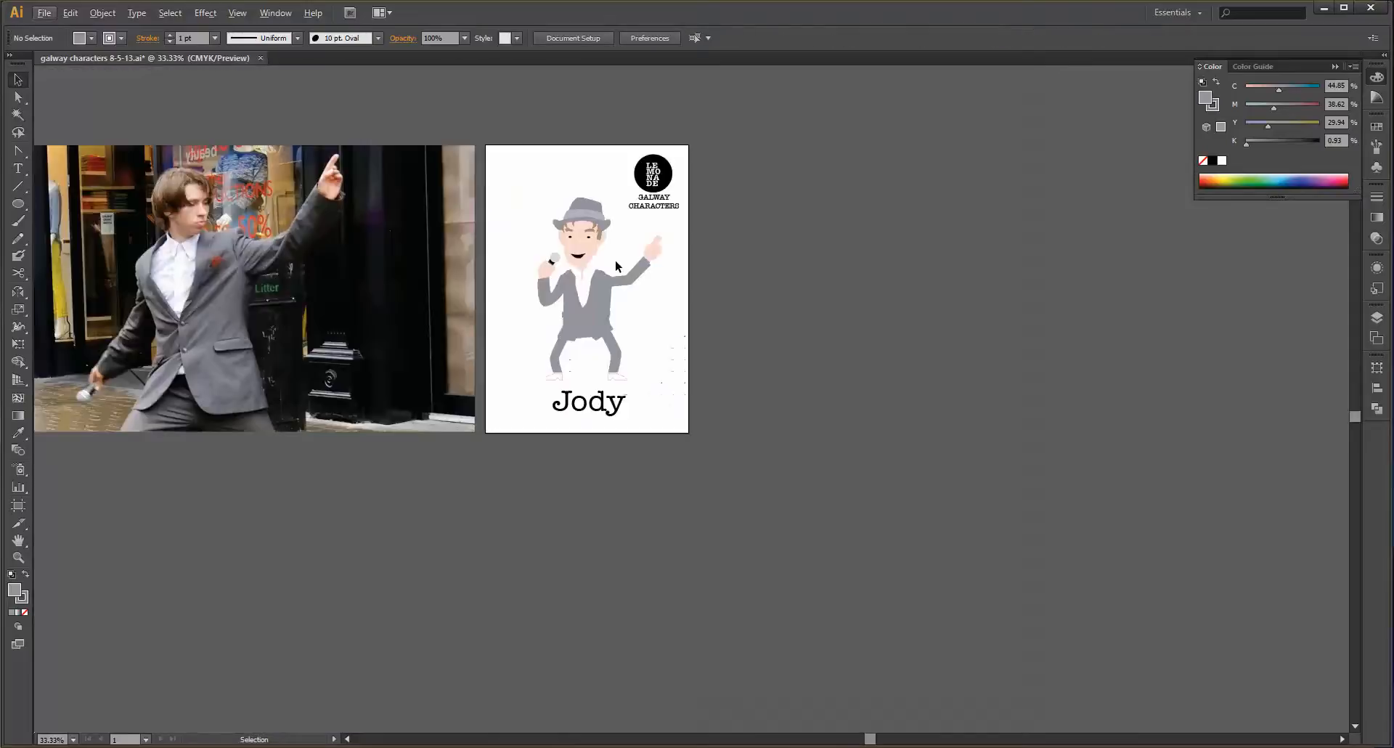
scroll(538, 350, "up", 2)
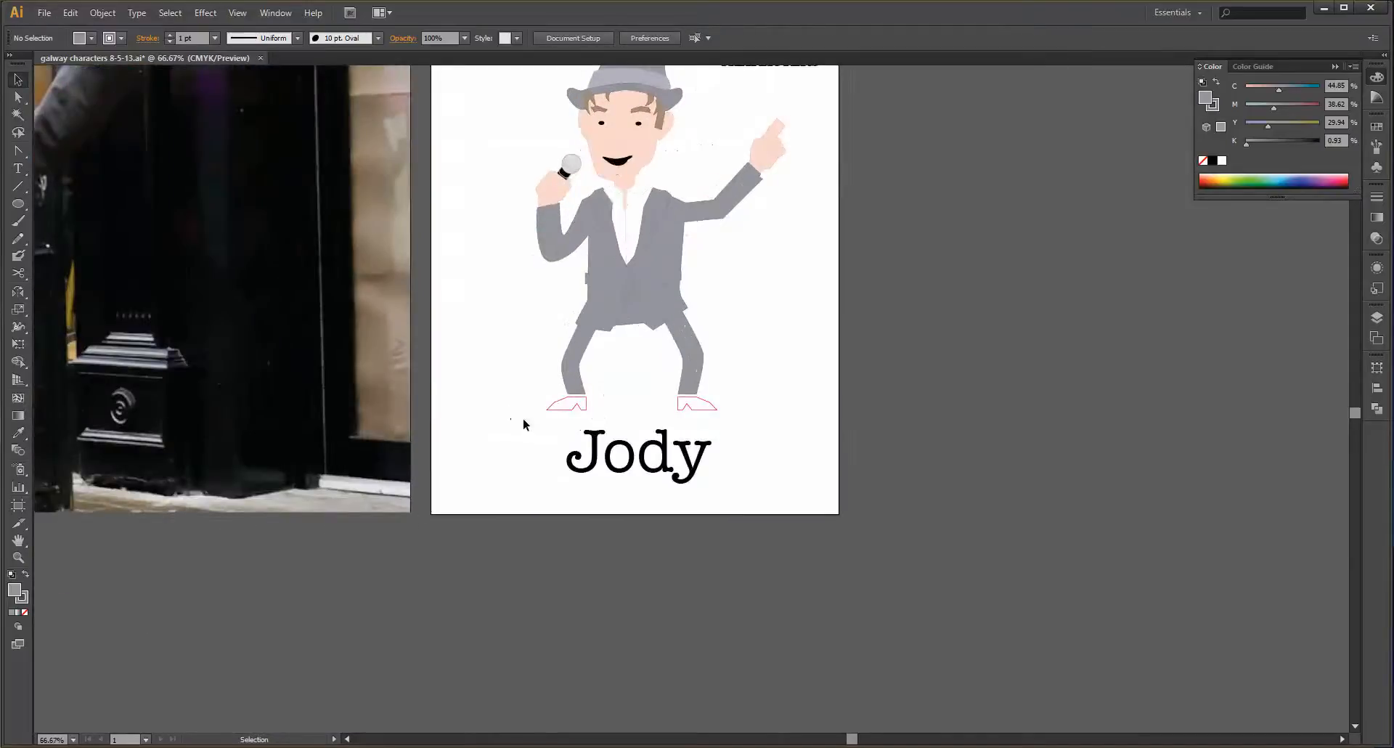
left_click_drag(534, 416, 767, 404)
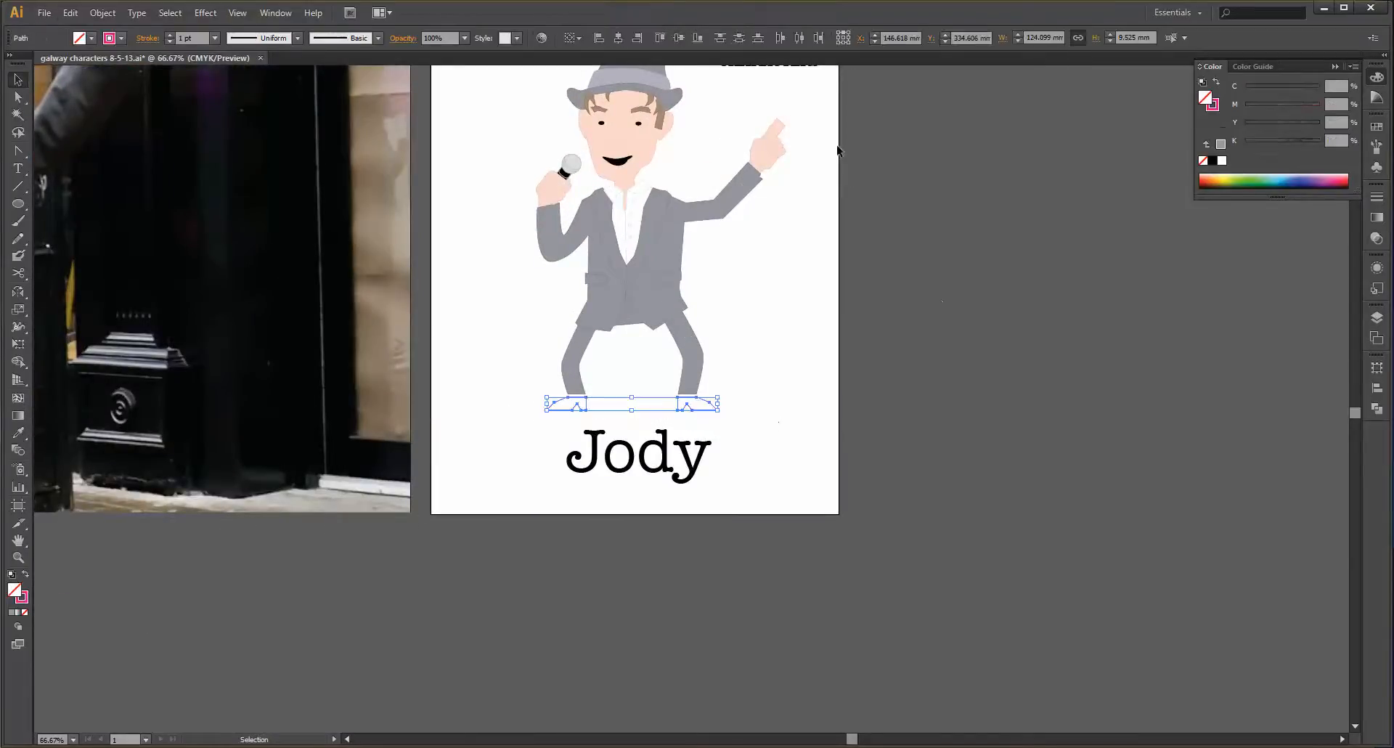
key("i")
left_click(616, 159)
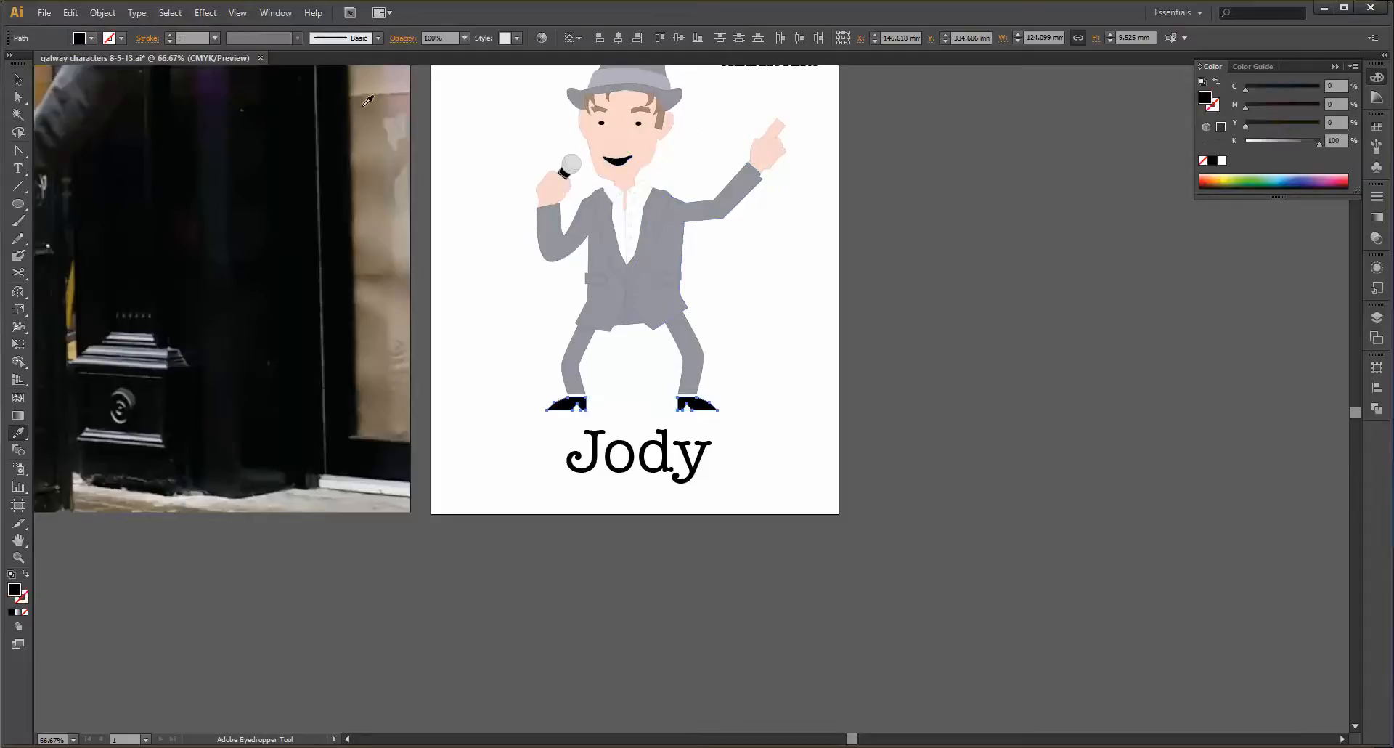
left_click(18, 79)
left_click(993, 357)
scroll(1009, 371, "up", 5)
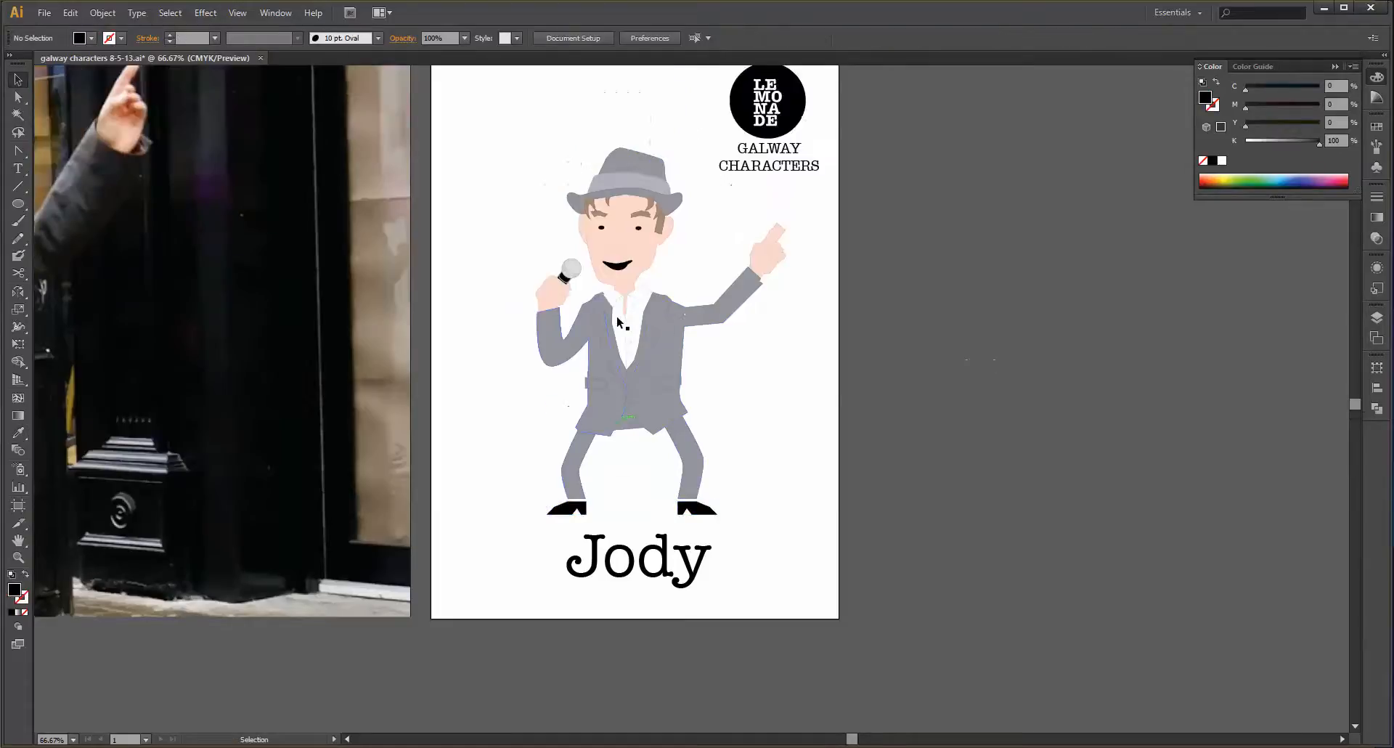
scroll(570, 438, "down", 3)
scroll(599, 213, "up", 5)
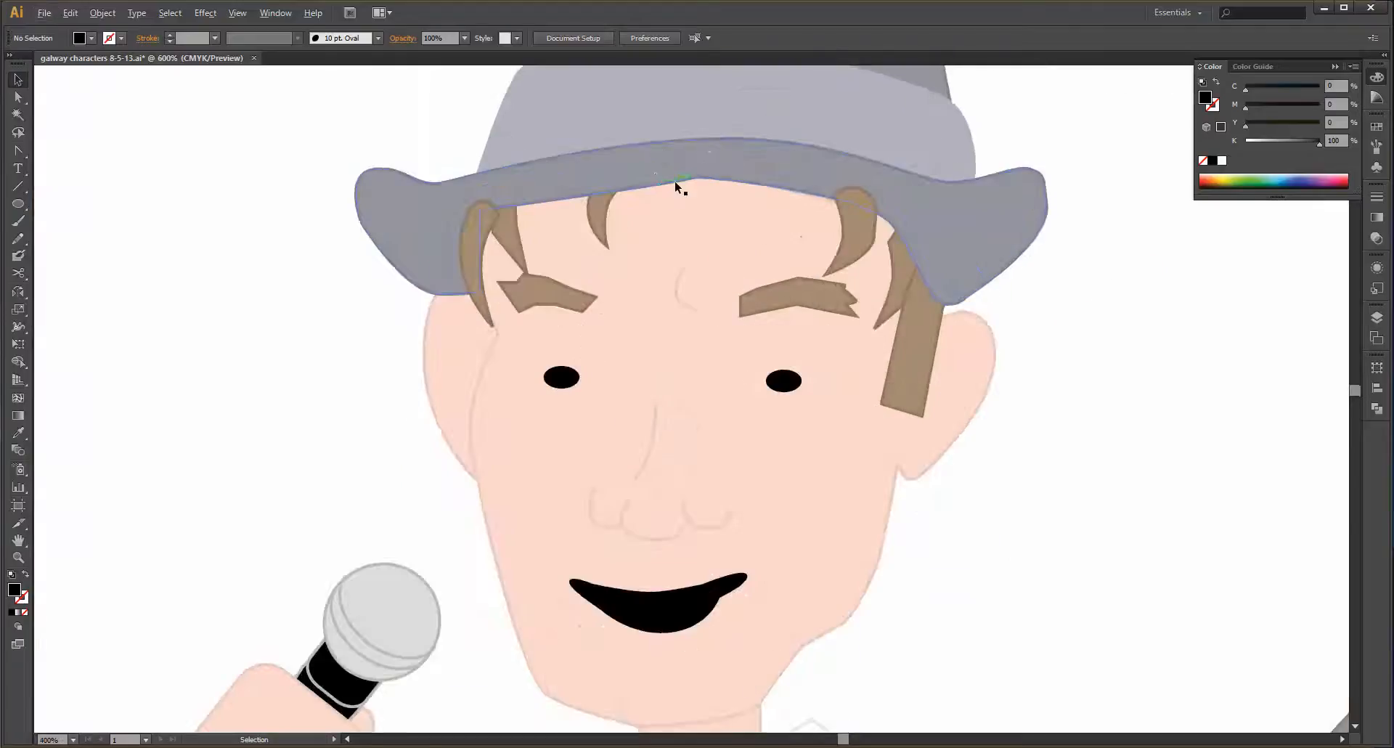
- Duplicate the hat brim slightly lower, place the copy behind the original and give it the face's skin colours with the Eyedropper
scroll(674, 181, "up", 2)
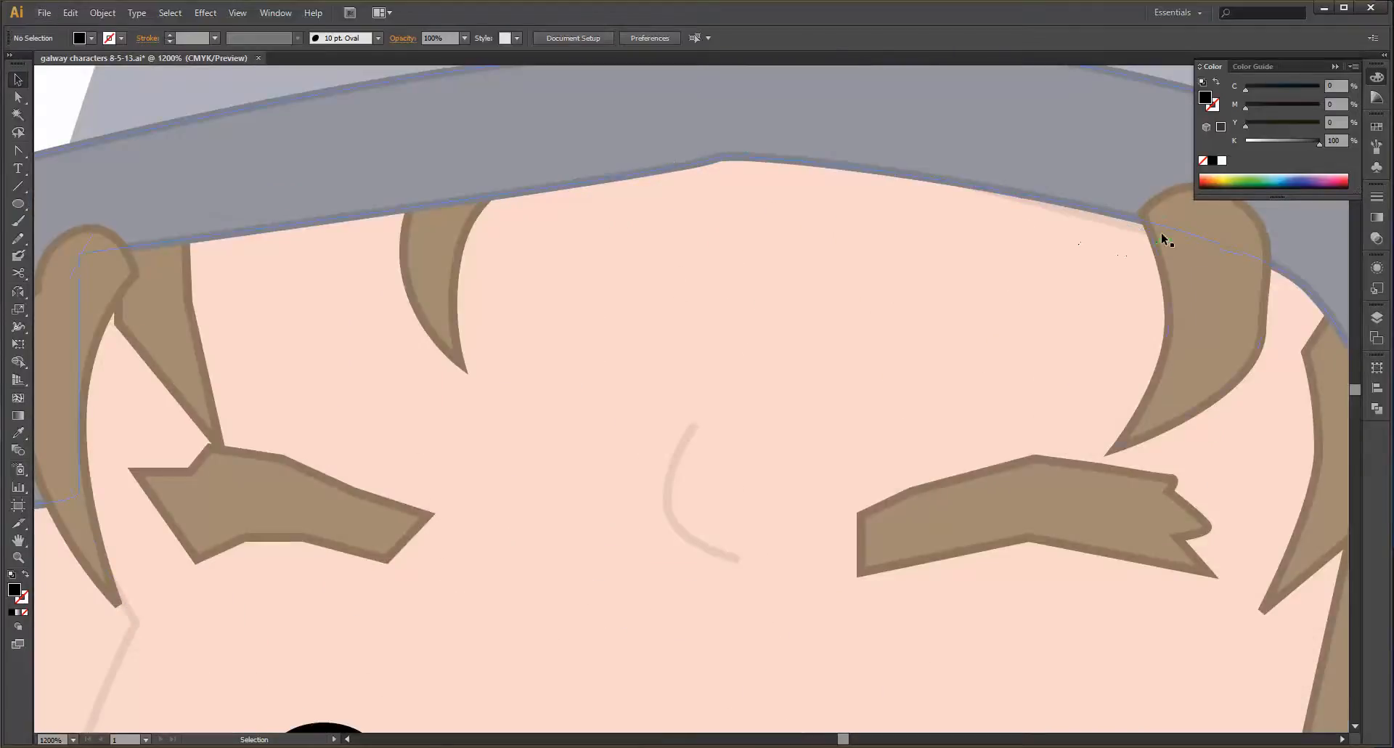
left_click(1130, 254)
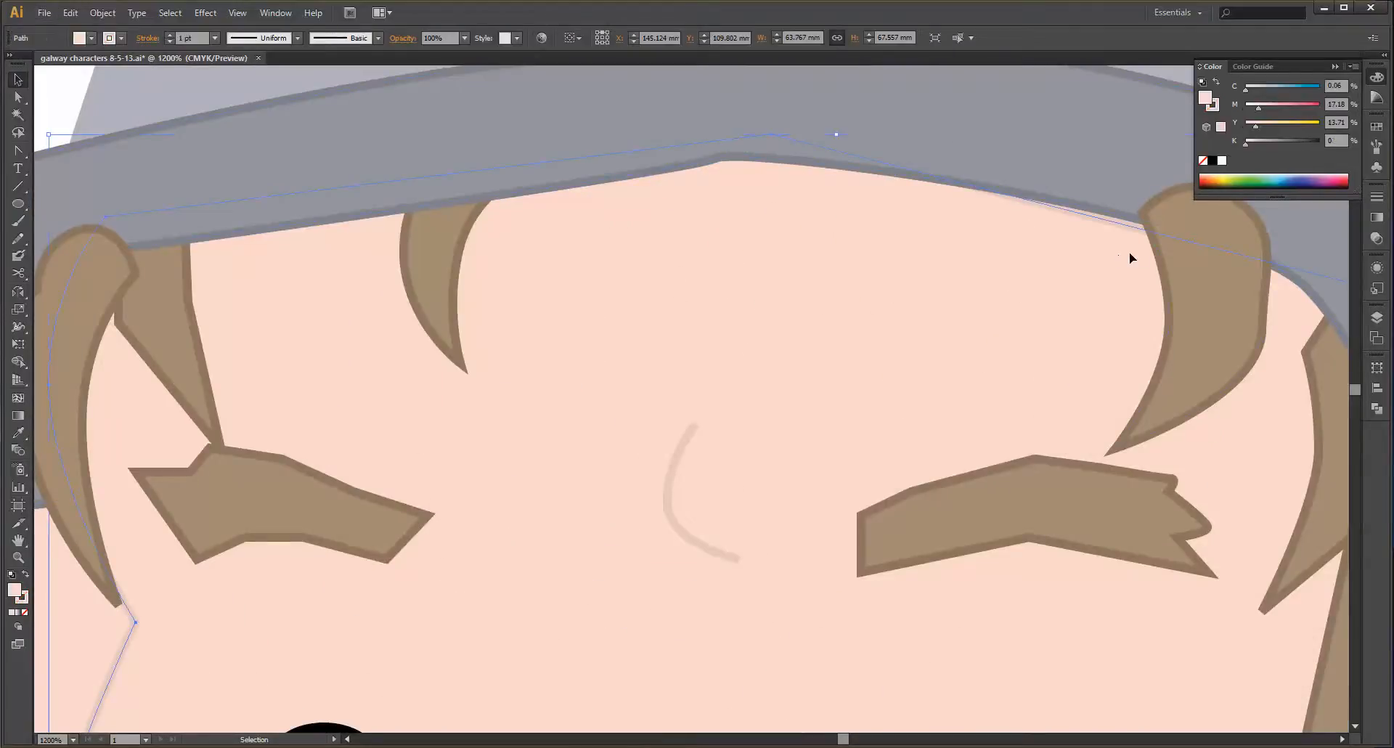
left_click(899, 122)
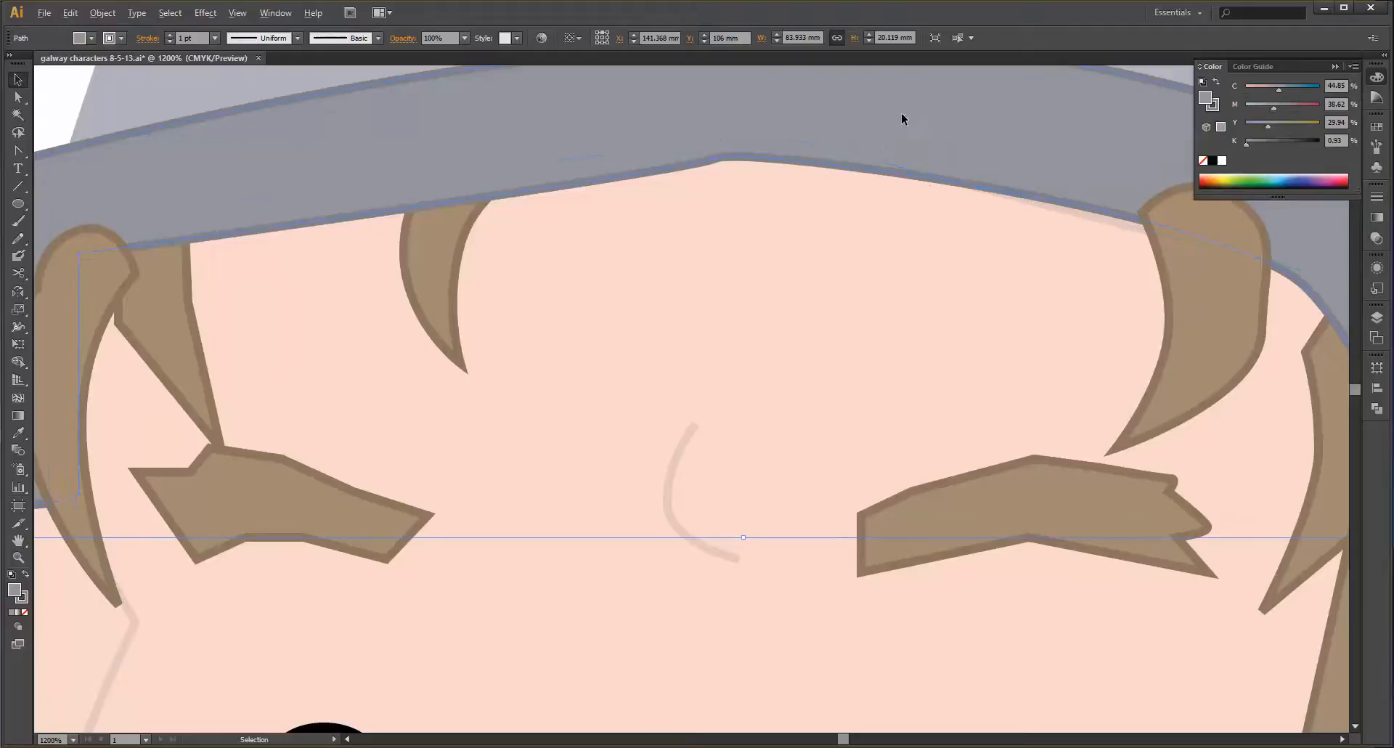
left_click_drag(900, 112, 904, 135)
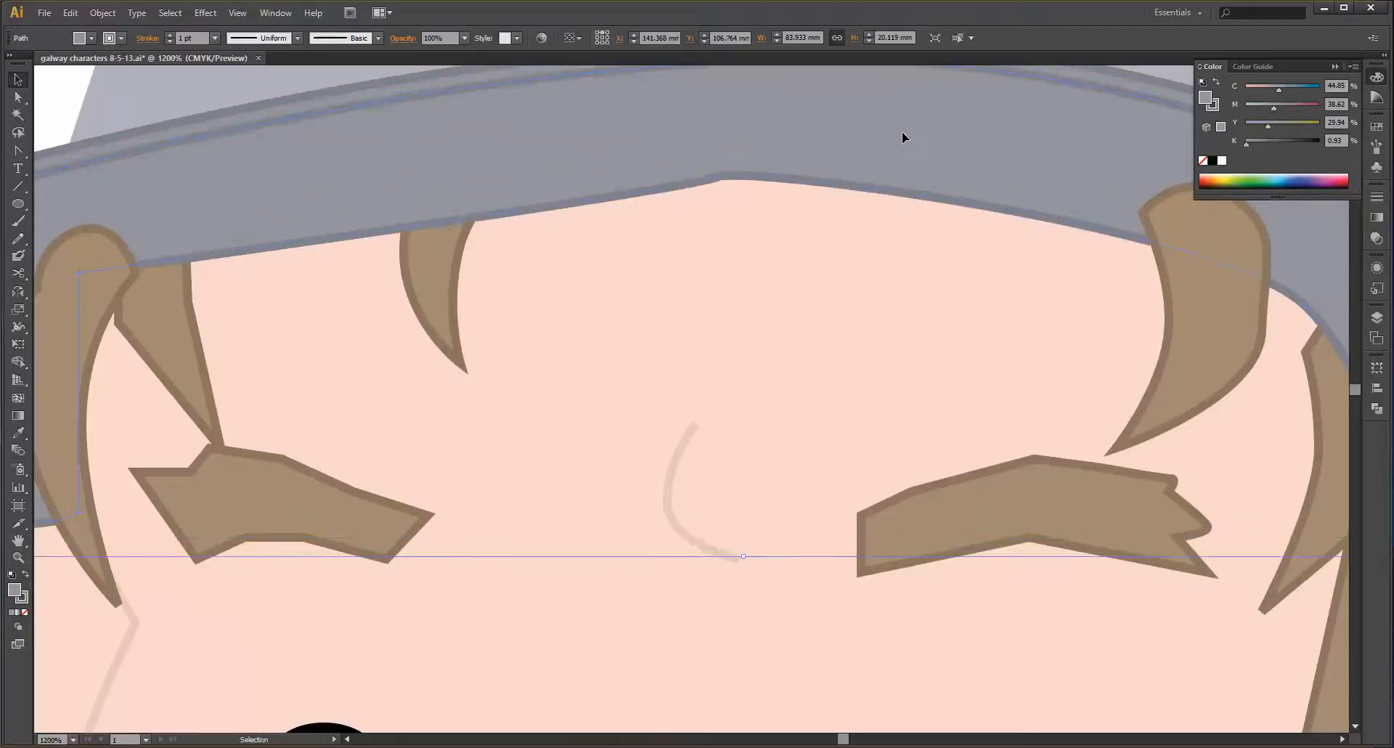
key("i")
left_click(771, 260)
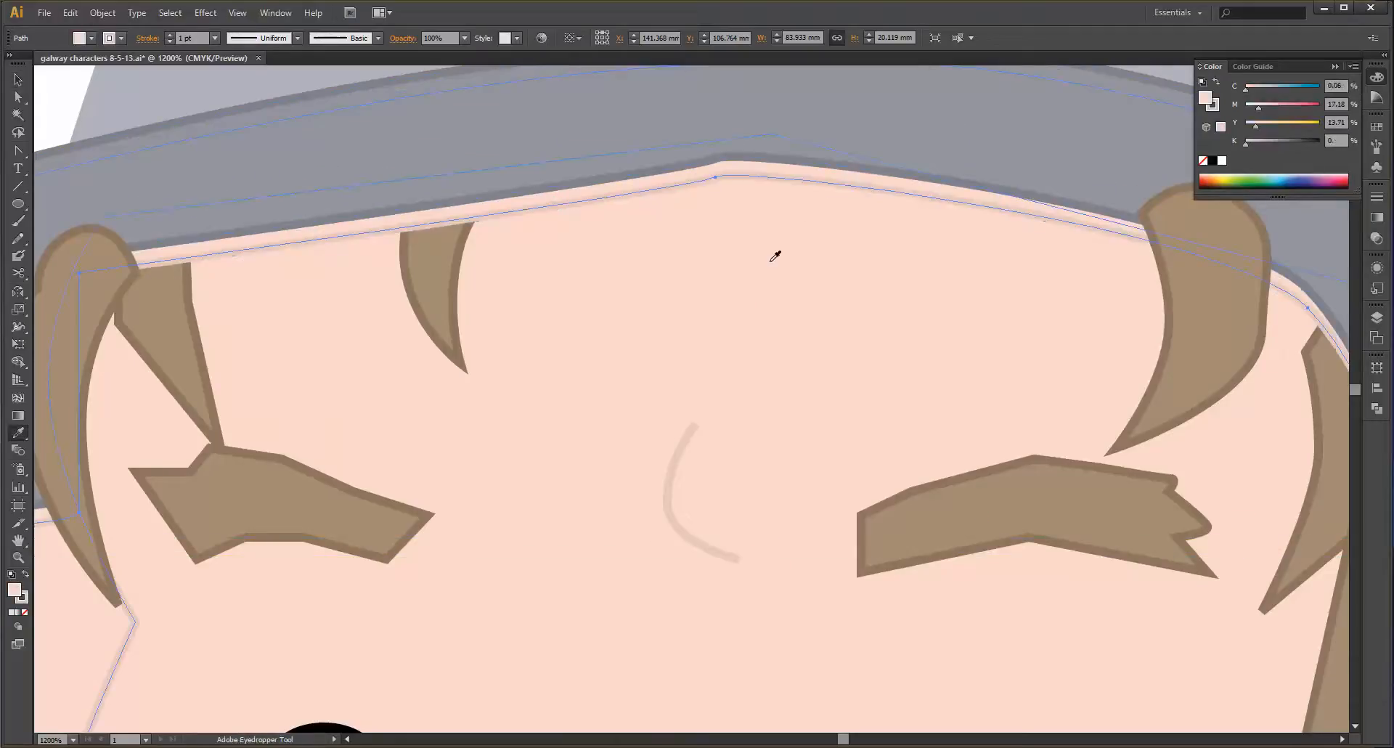
- Fill the lowered brim copy with the darker skin tone of its outline and remove the outline
left_click_drag(1214, 108, 1201, 97)
left_click(1217, 114)
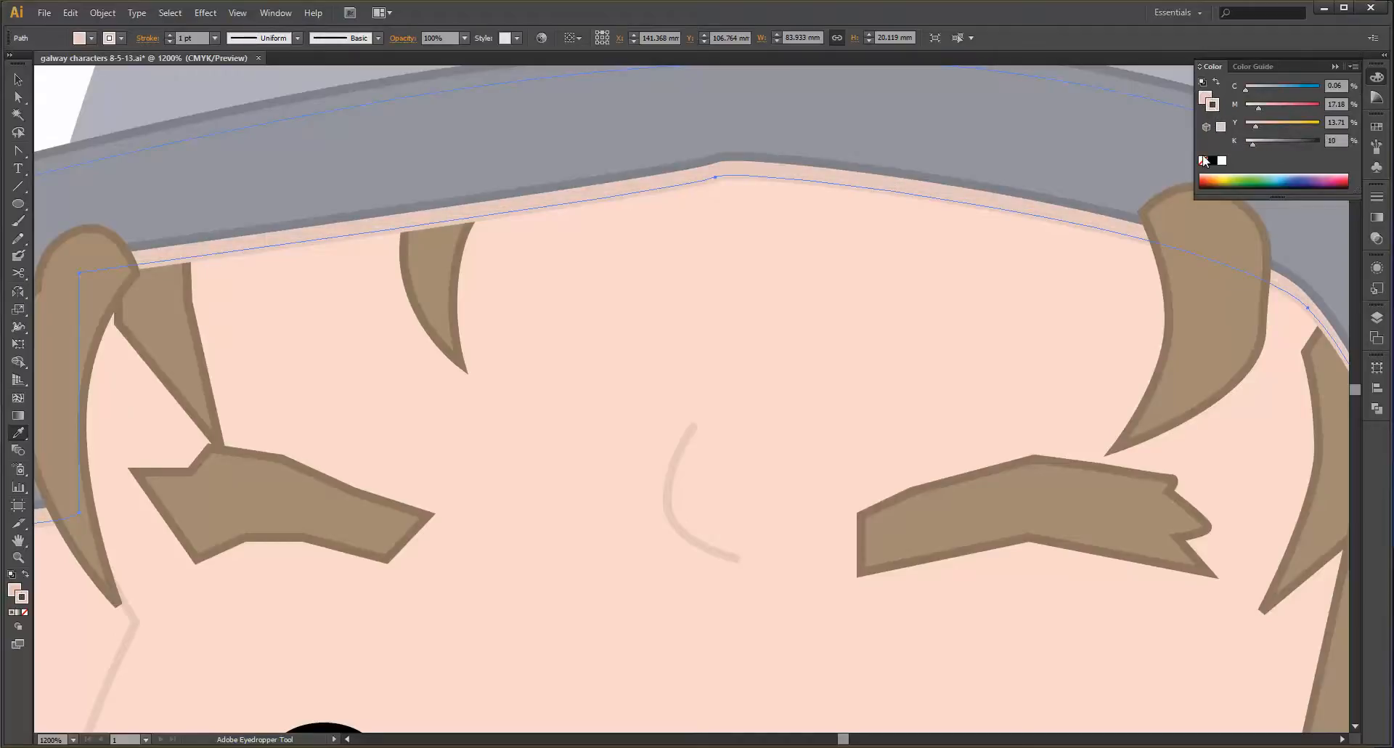
left_click(1203, 160)
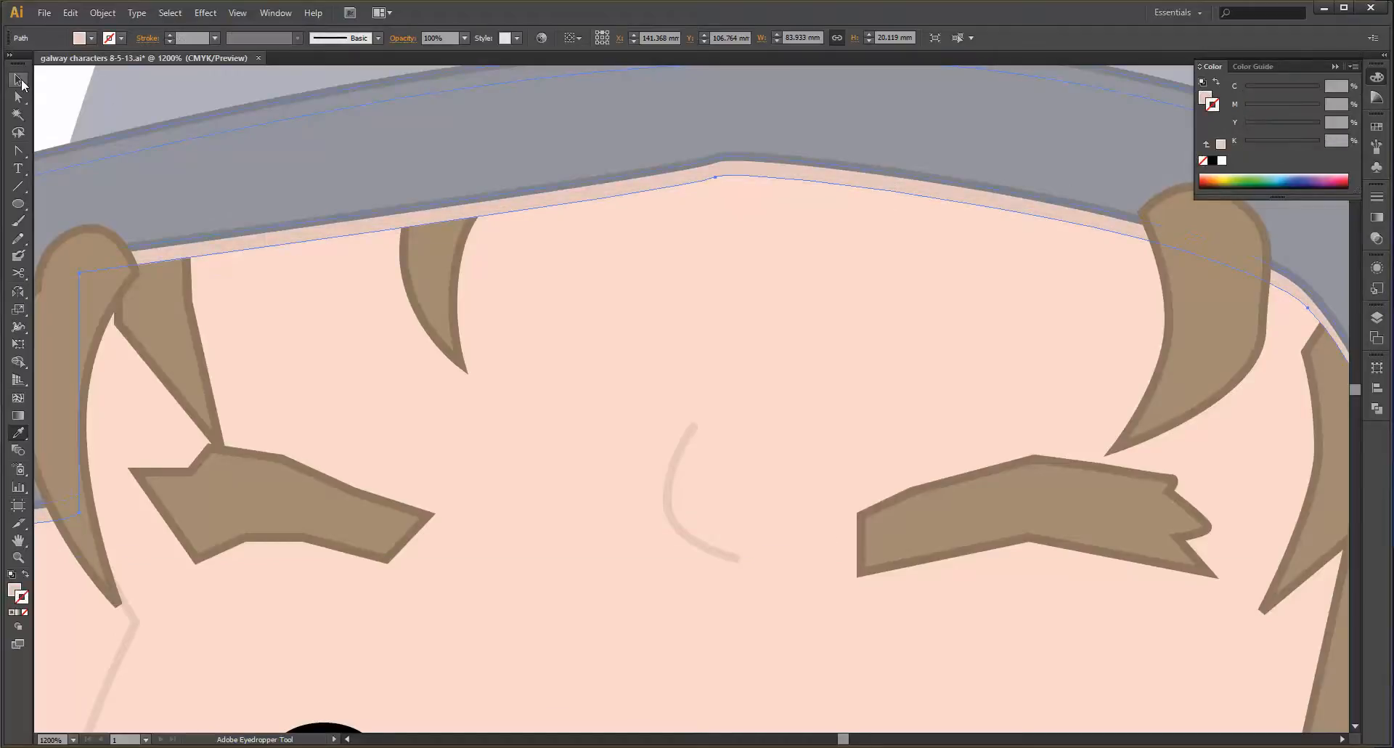
left_click(21, 80)
left_click(45, 79)
scroll(613, 277, "down", 3)
scroll(556, 276, "up", 2)
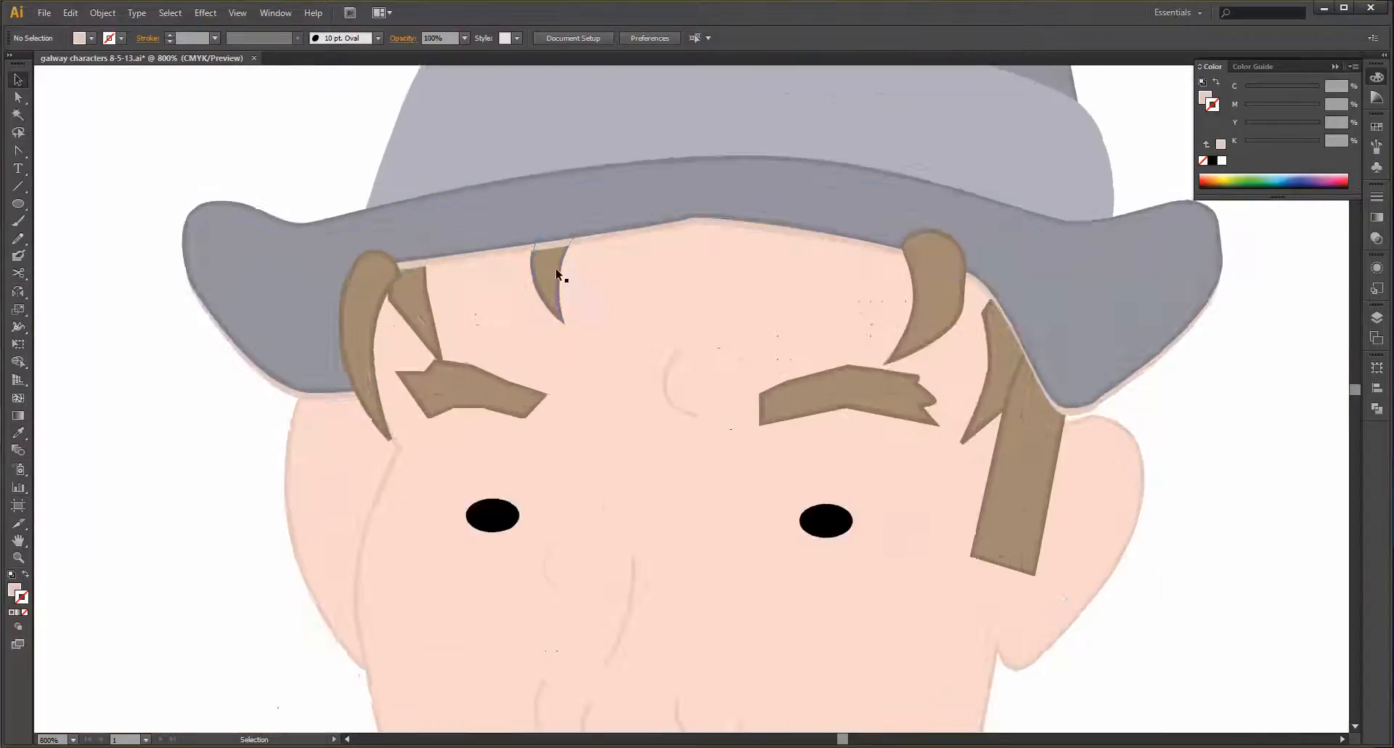
- Set the blending mode of the lowered brim copy to Multiply
left_click(604, 228)
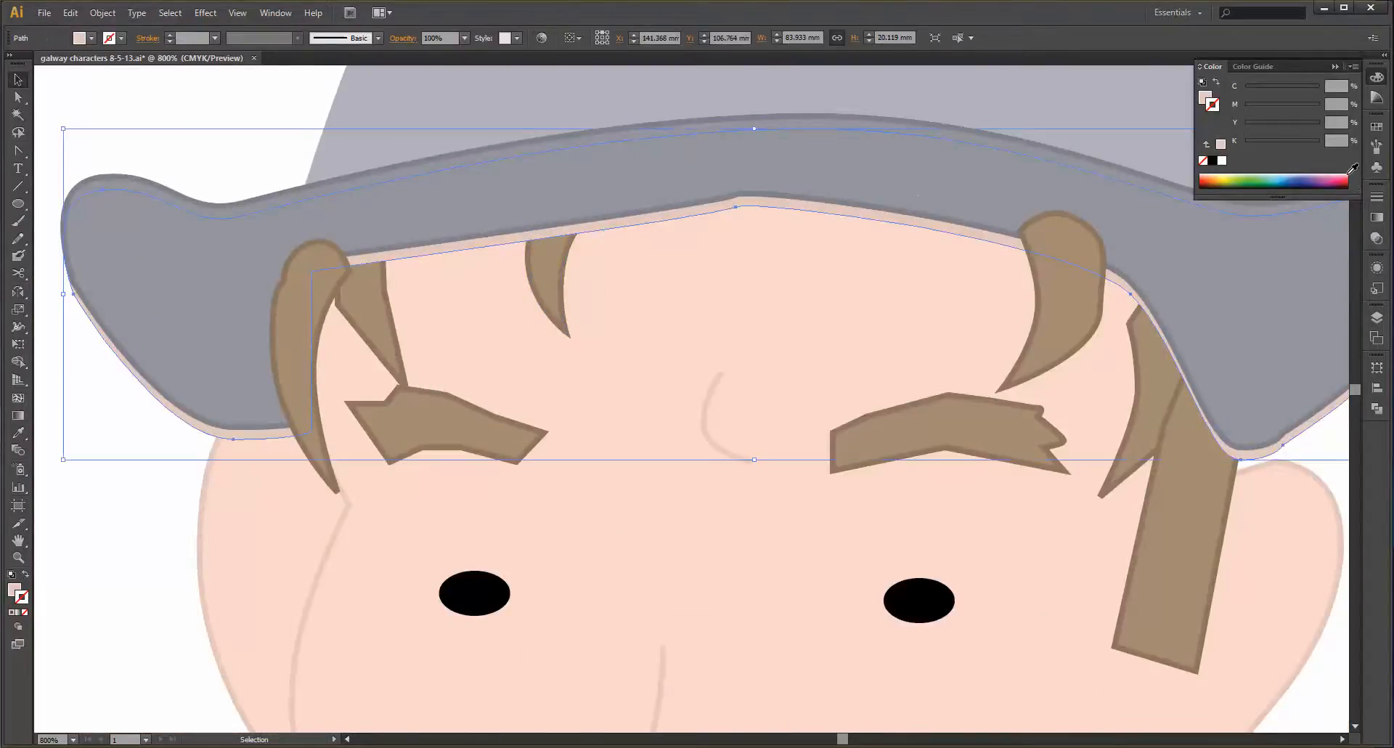
left_click(1377, 238)
left_click(1258, 205)
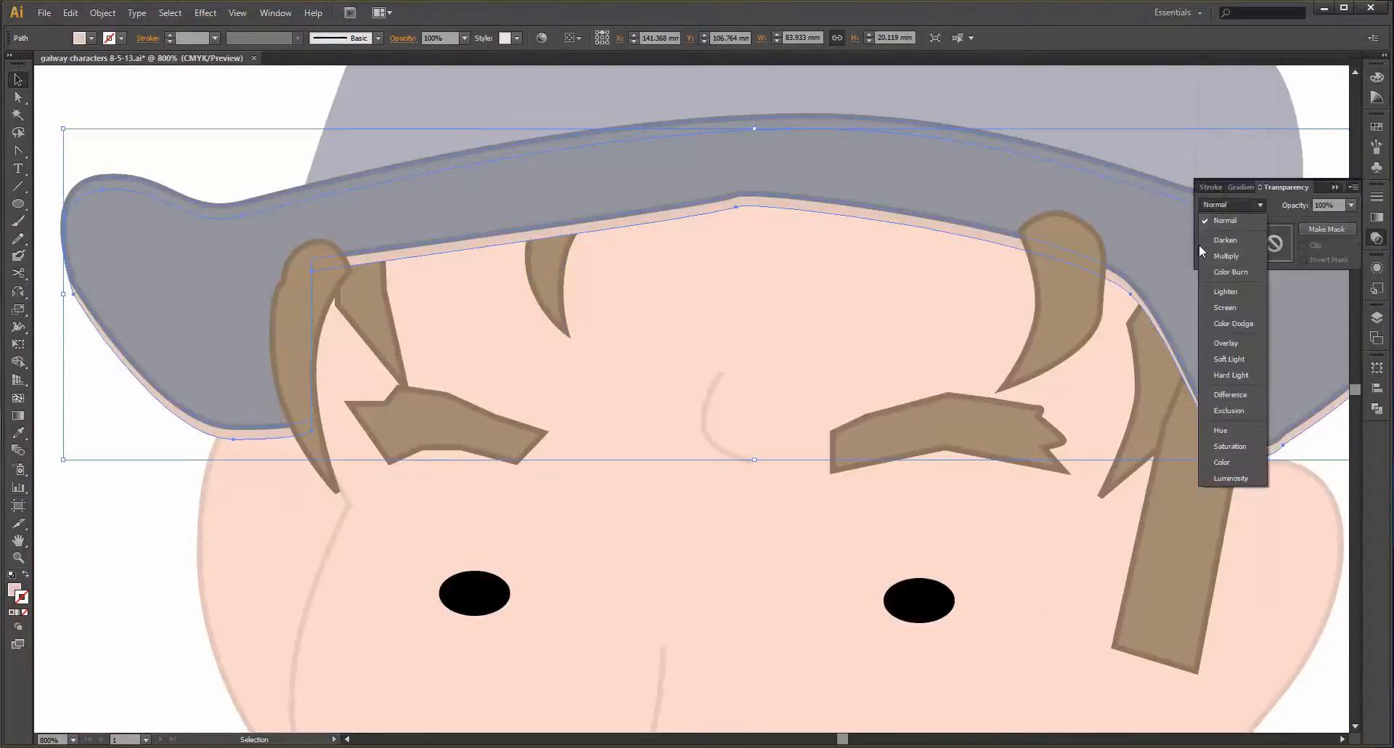
left_click(1220, 243)
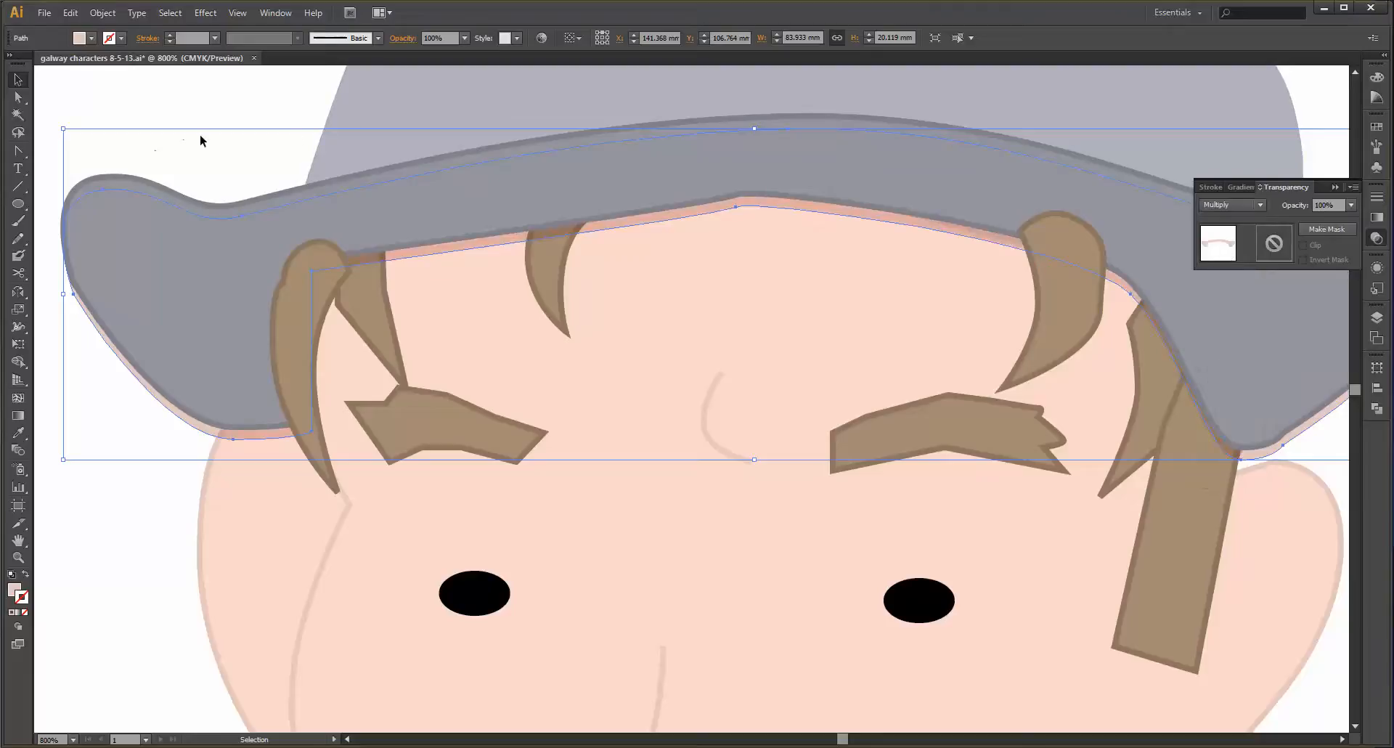
- Fill the brim shadow with light grey at 20% black and leave it without an outline
left_click(1376, 126)
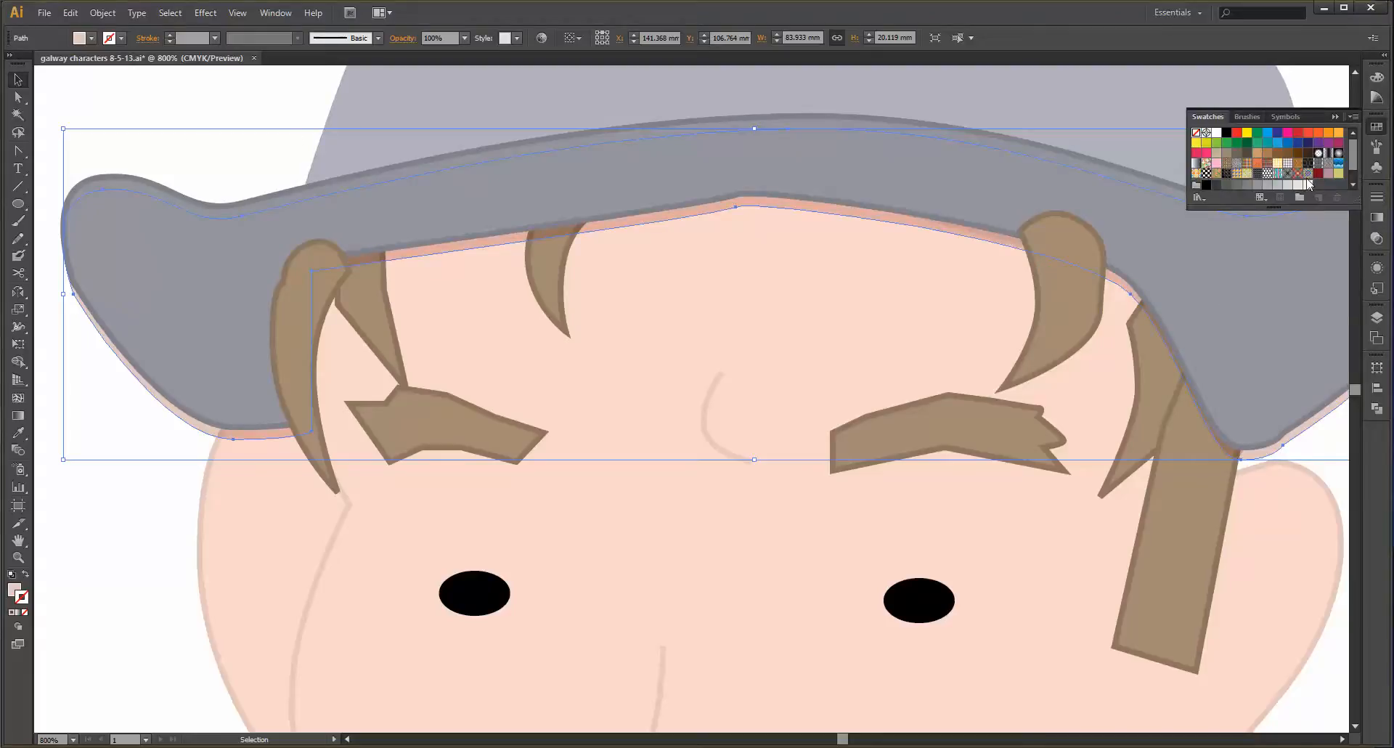
left_click(1290, 185)
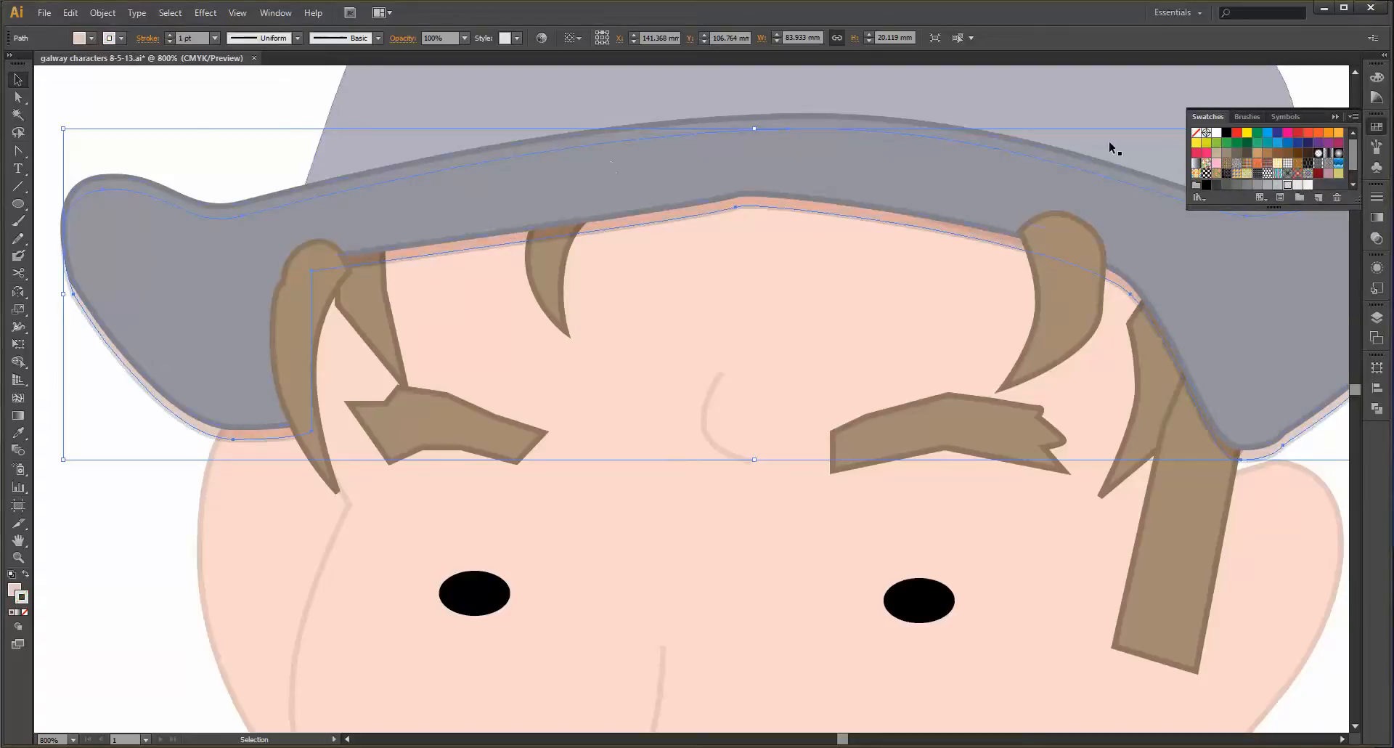
left_click(1382, 79)
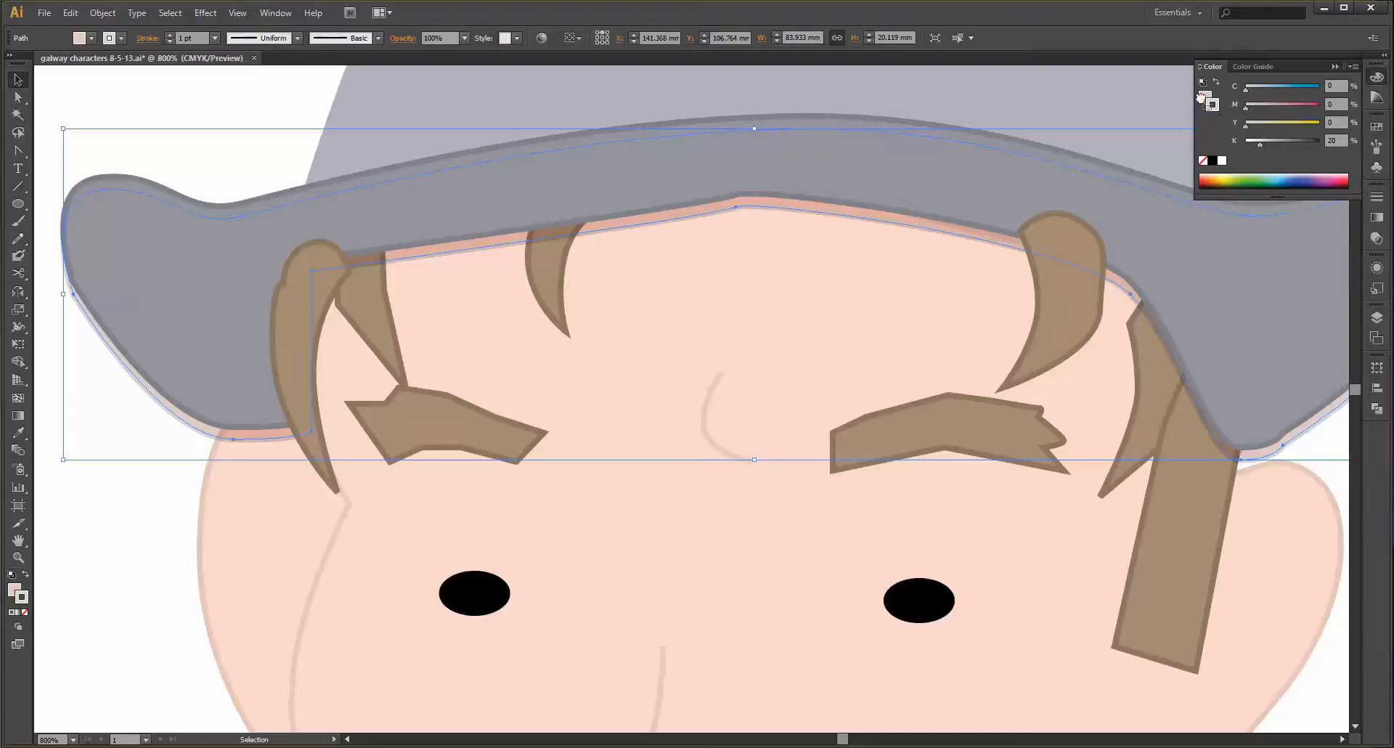
left_click_drag(1212, 105, 1204, 98)
left_click(1203, 161)
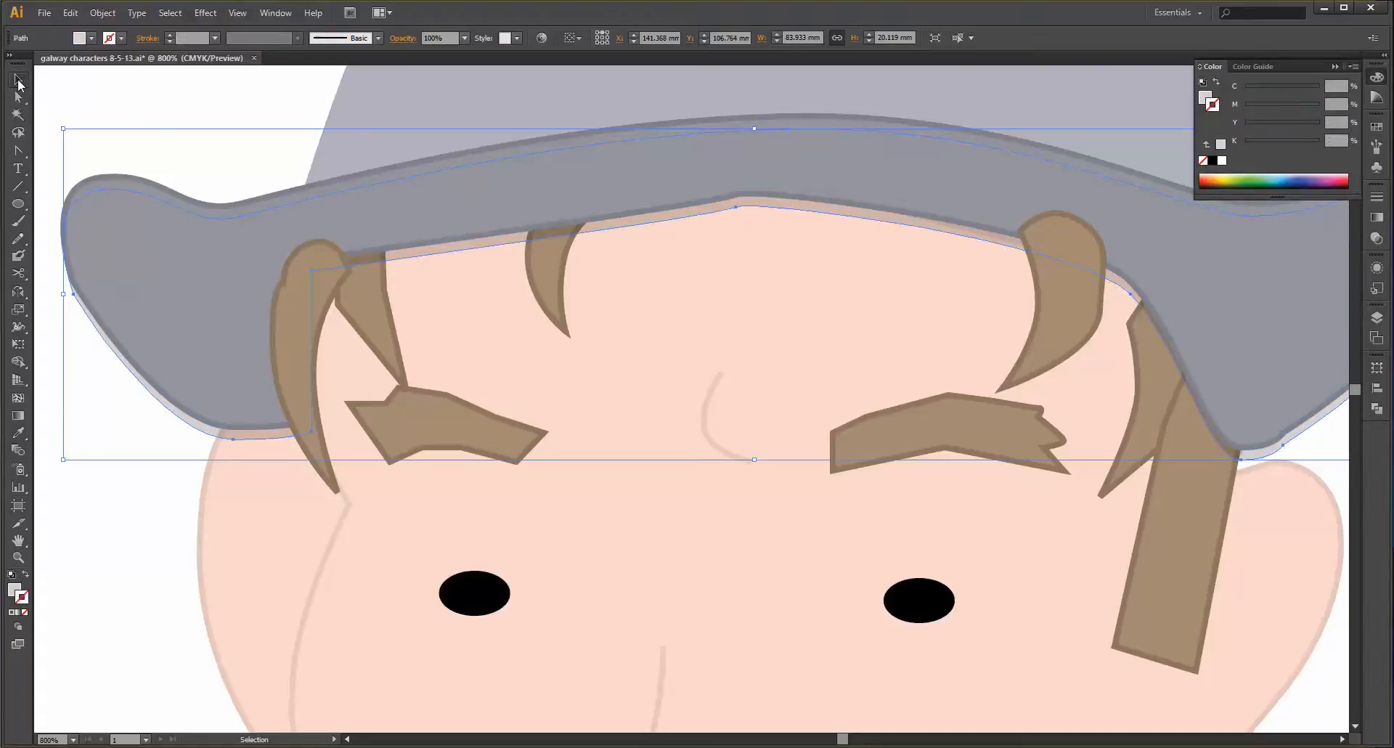
left_click(124, 99)
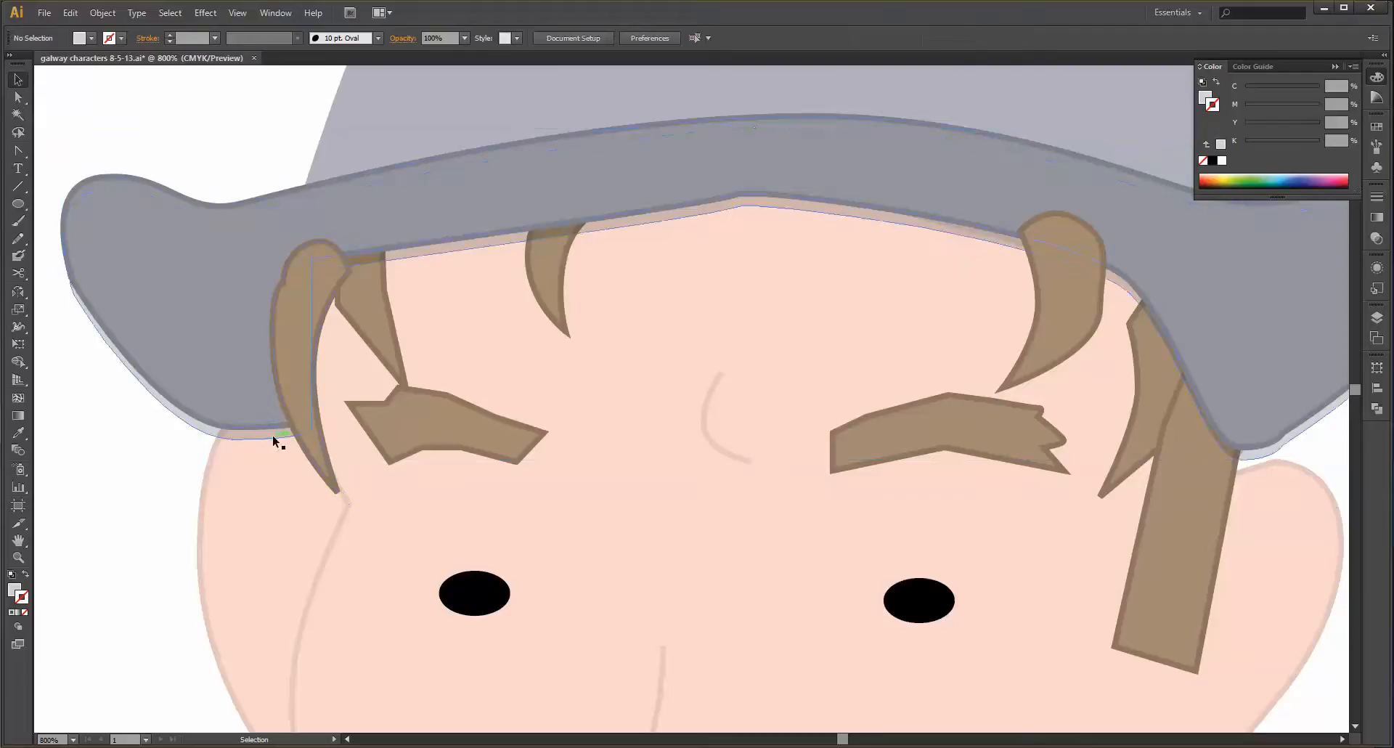
- Adjust the brim shadow's anchor points beside the long sideburn so it no longer extends past the brim outside the head
left_click(275, 439)
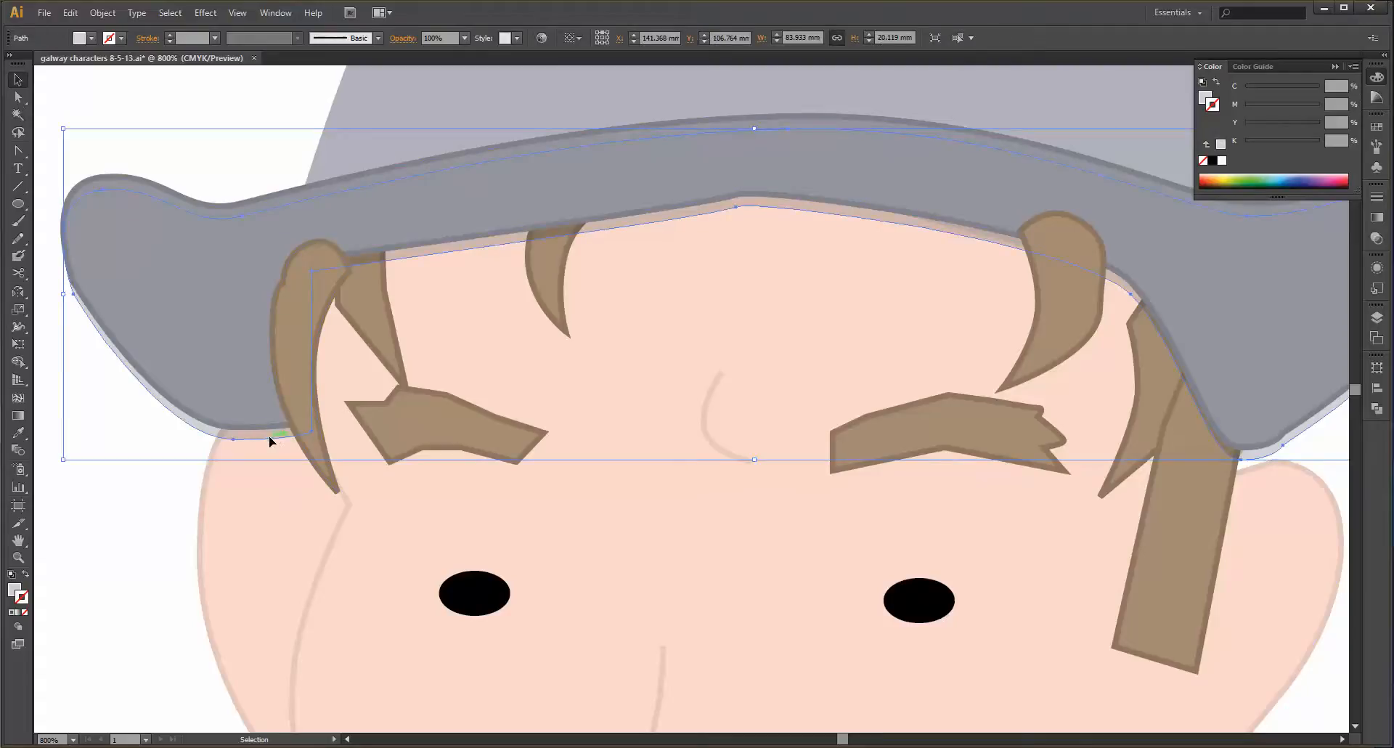
key("ctrl+minus")
key("ctrl+minus")
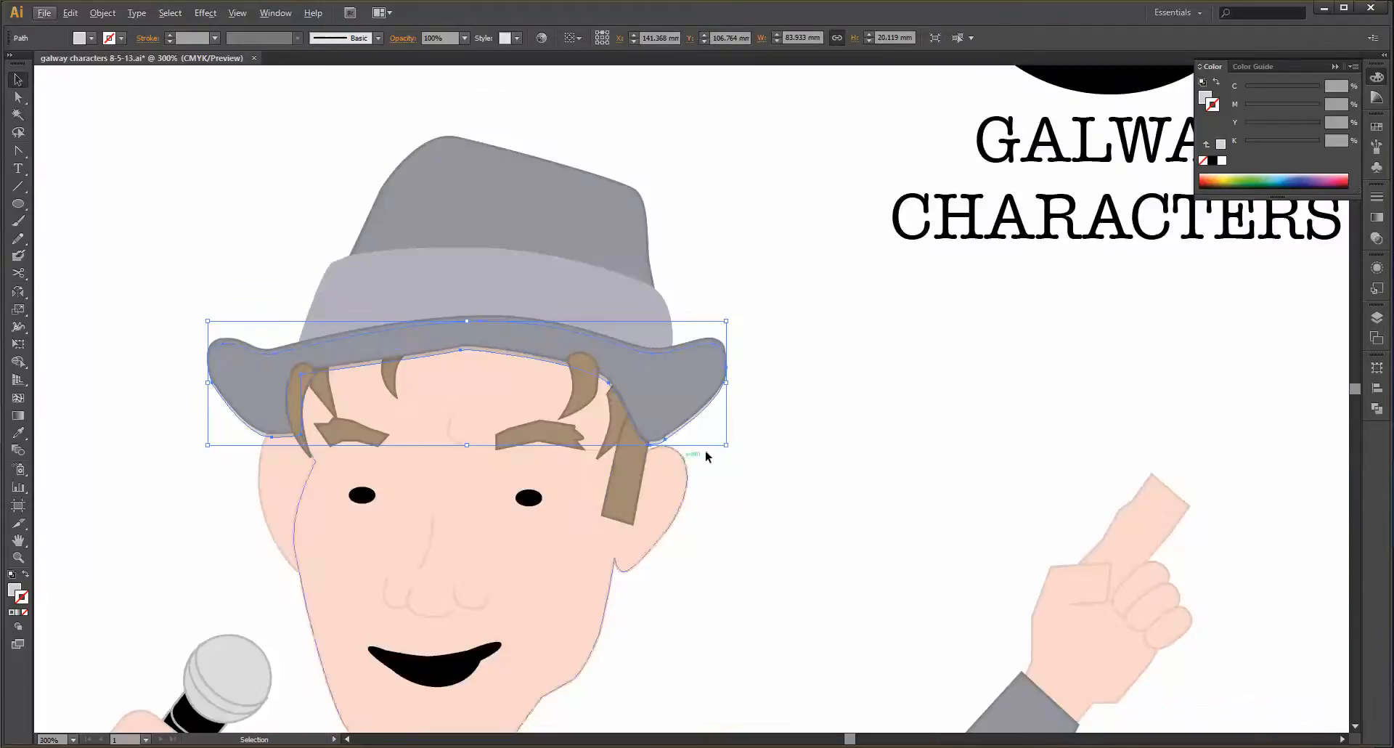
key("ctrl+plus")
key("ctrl+plus")
scroll(607, 485, "up", 2)
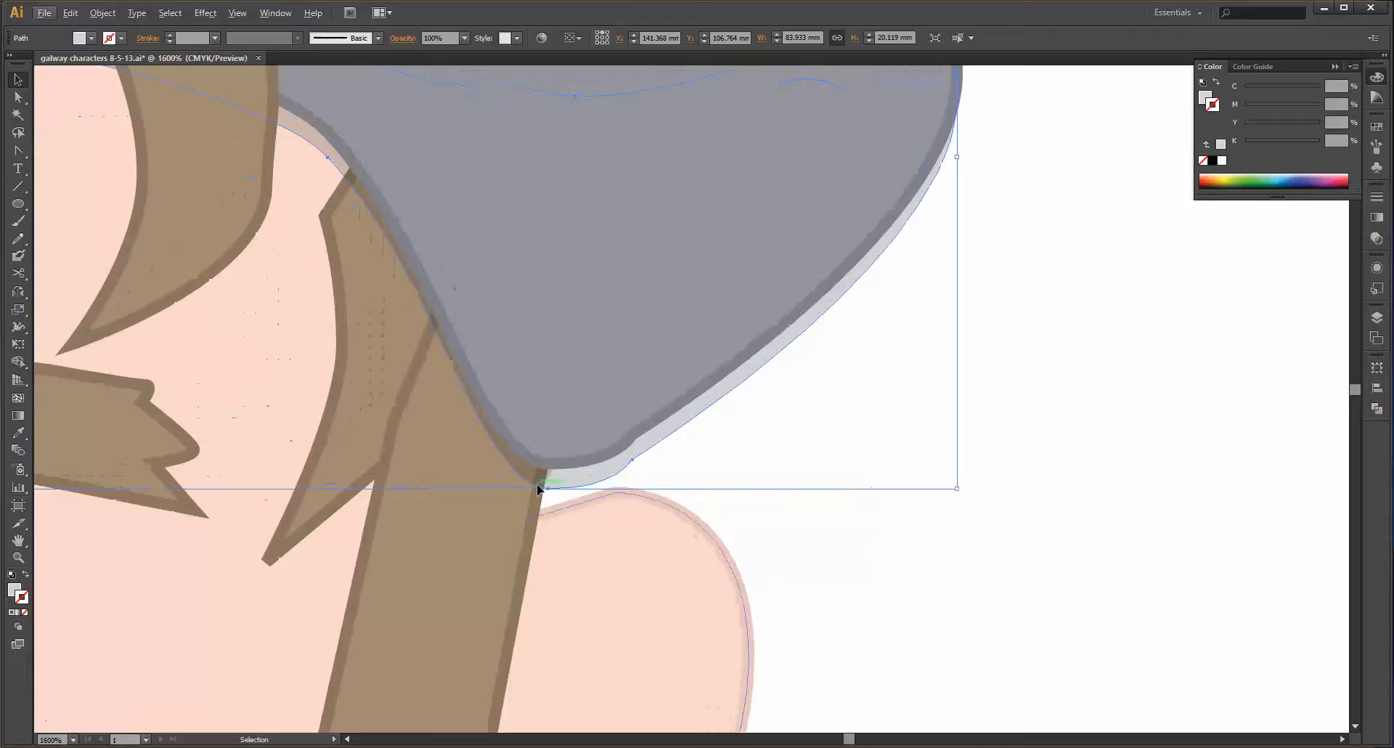
key("alt+c")
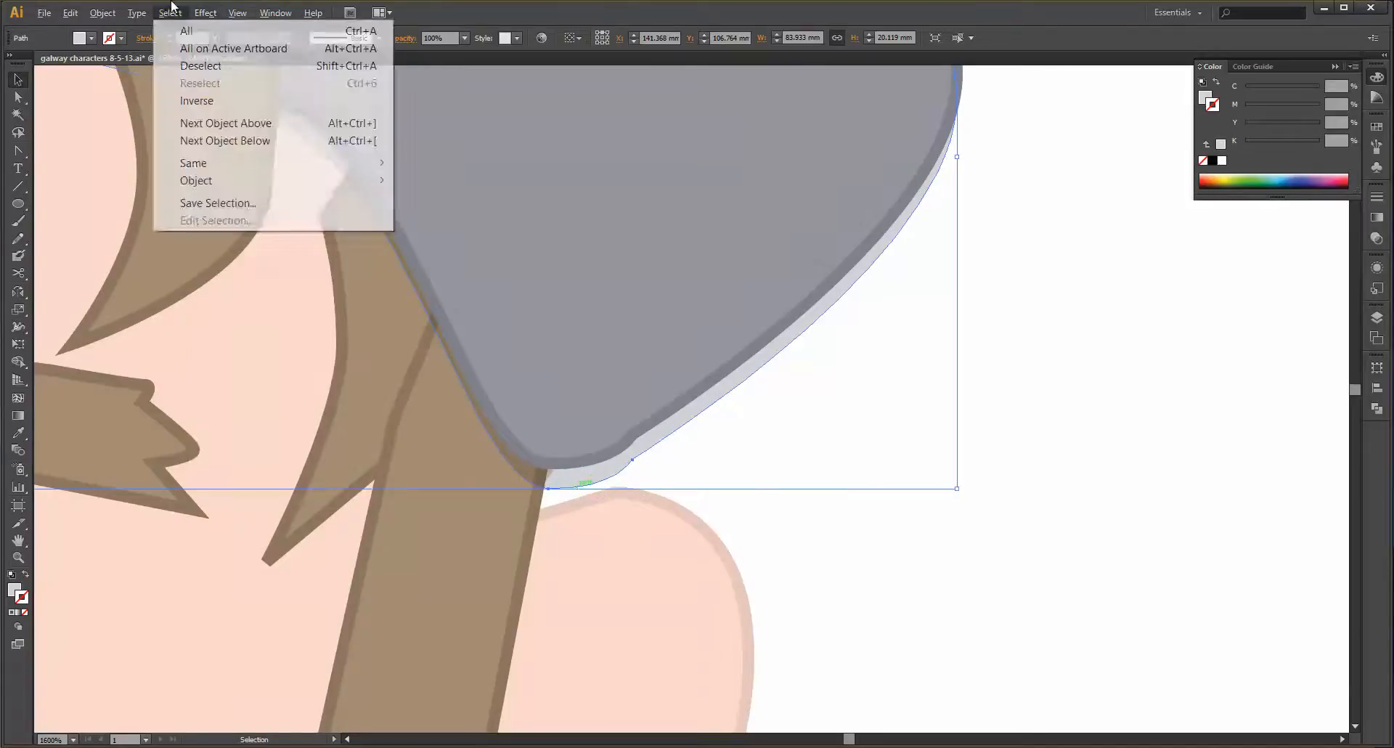
left_click(197, 11)
key("c")
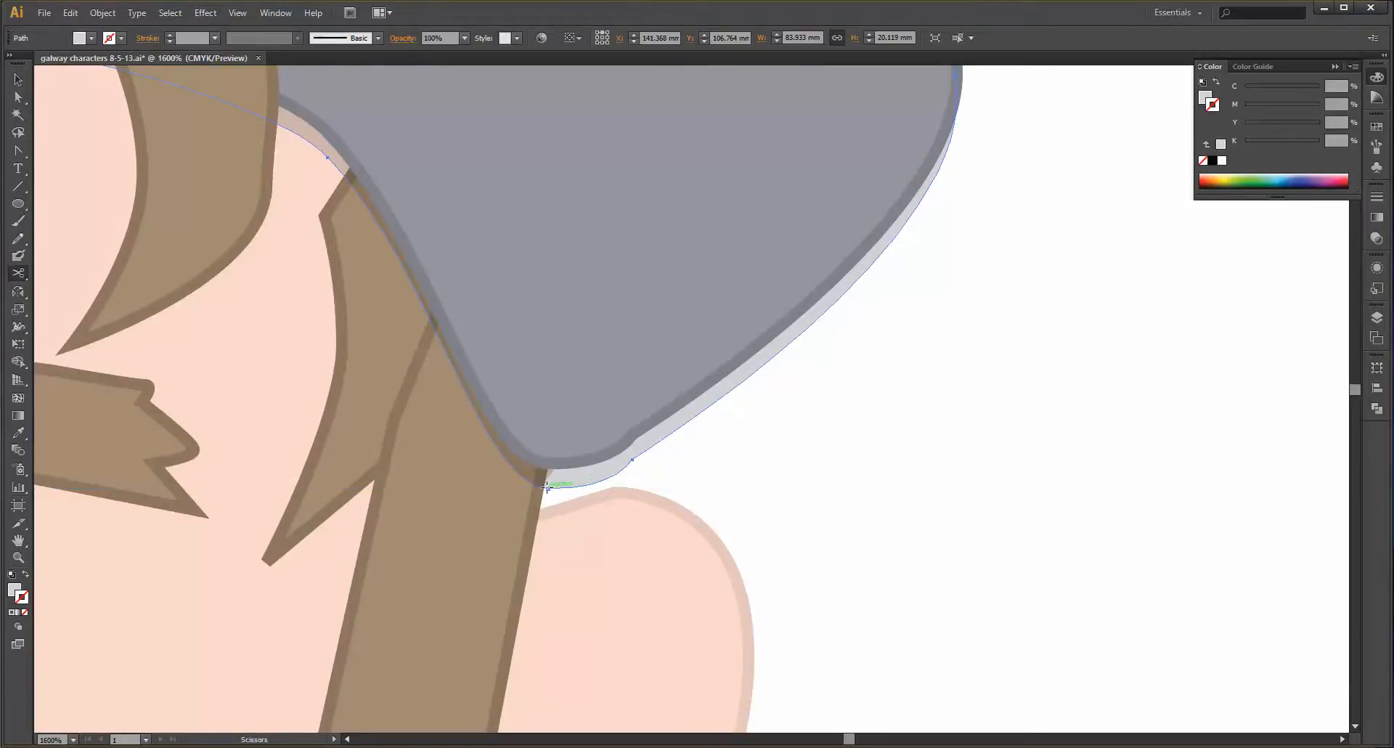
key("shift+c")
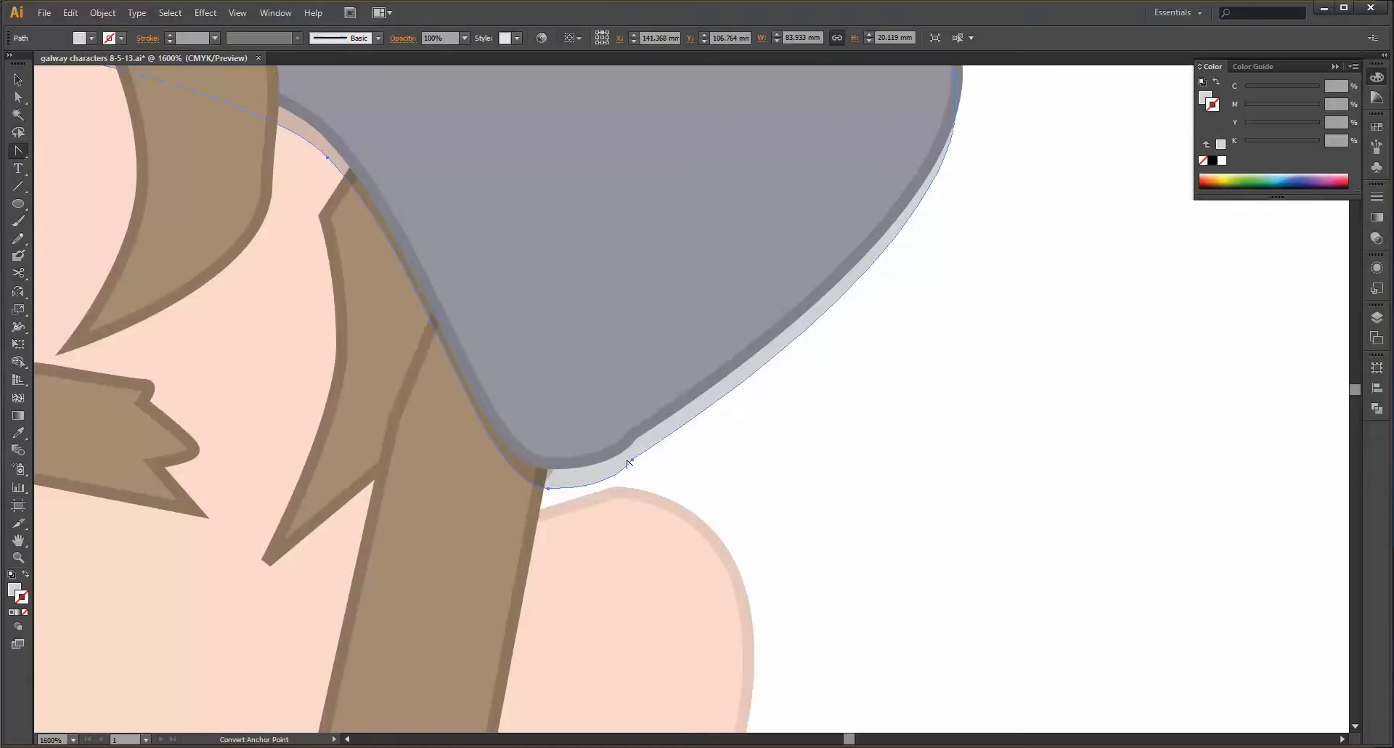
left_click(631, 459)
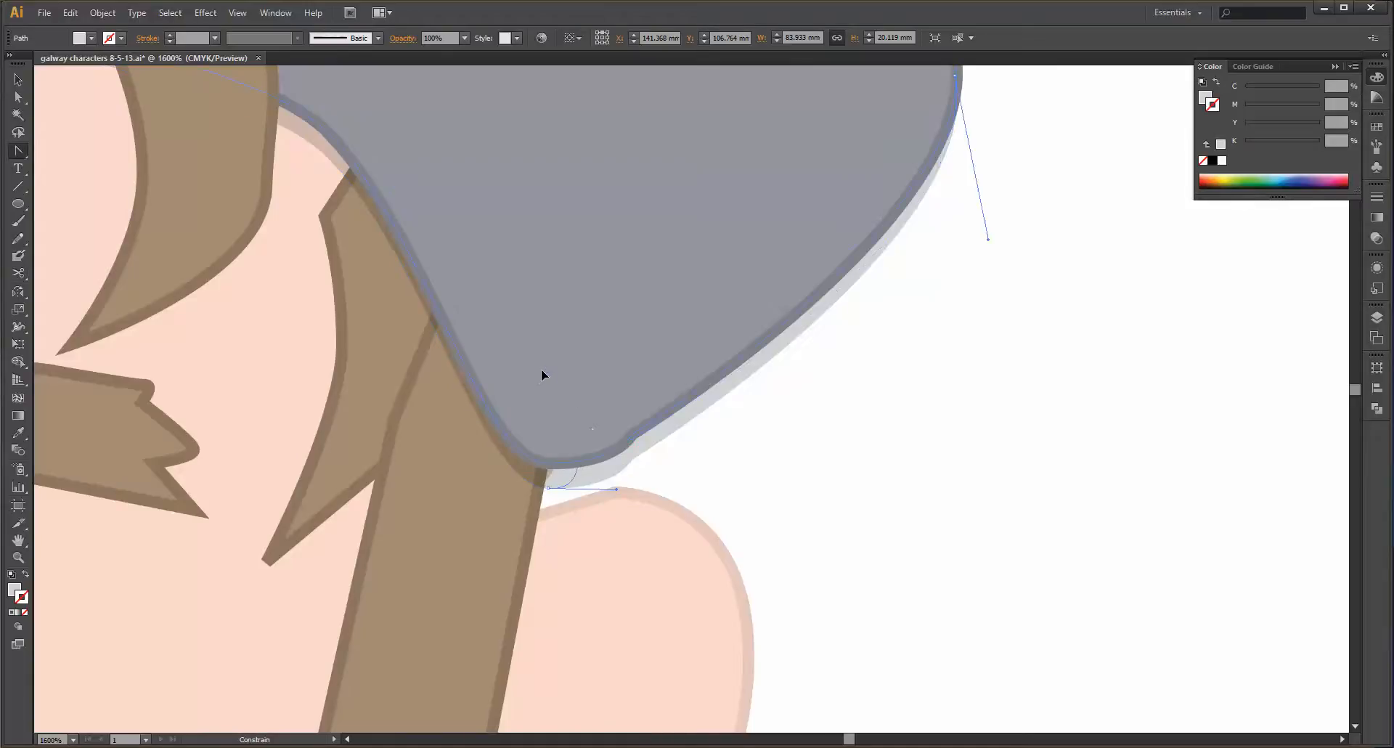
left_click(546, 489)
left_click_drag(547, 489, 538, 487)
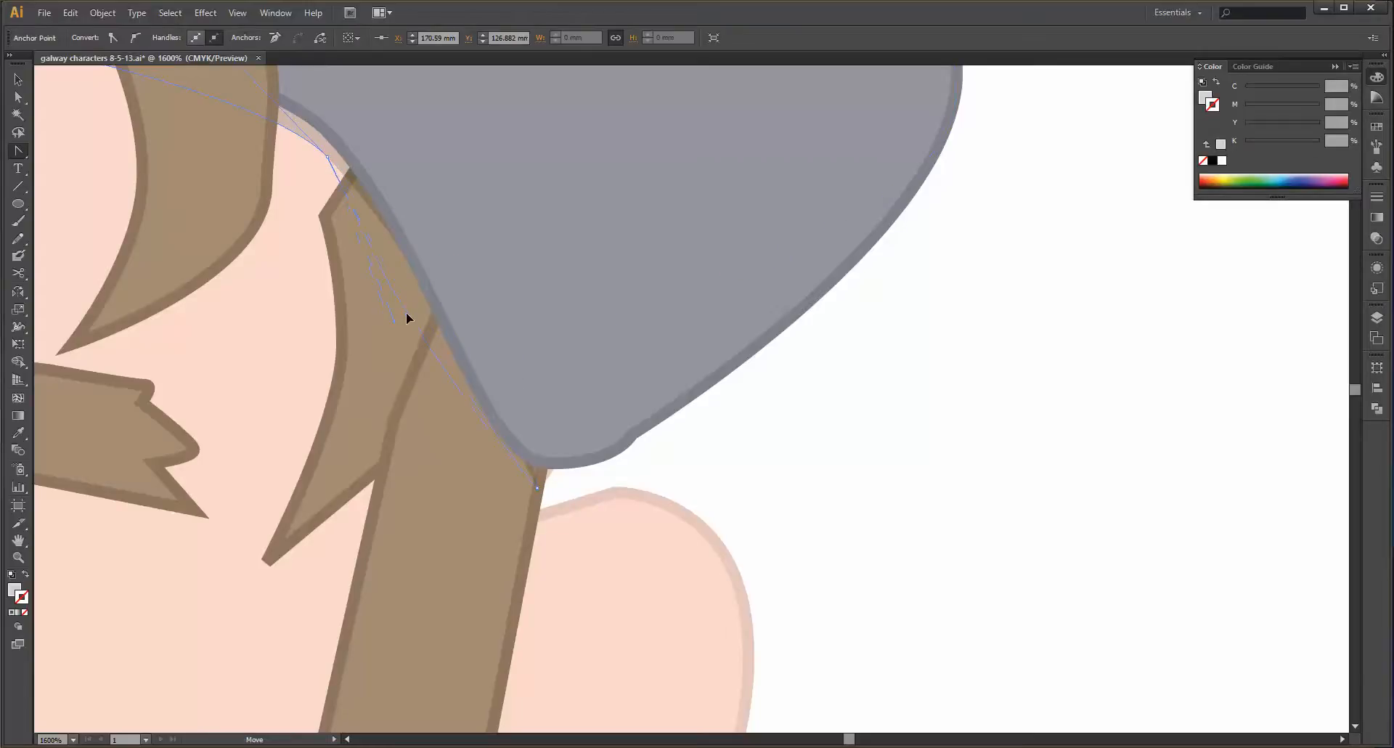
mouse_move(407, 313)
left_mouse_down()
mouse_move(412, 285)
mouse_move(397, 312)
left_mouse_up()
- Pull the brim shadow's anchor point above the ear on the microphone side up behind the brim
scroll(881, 166, "down", 4)
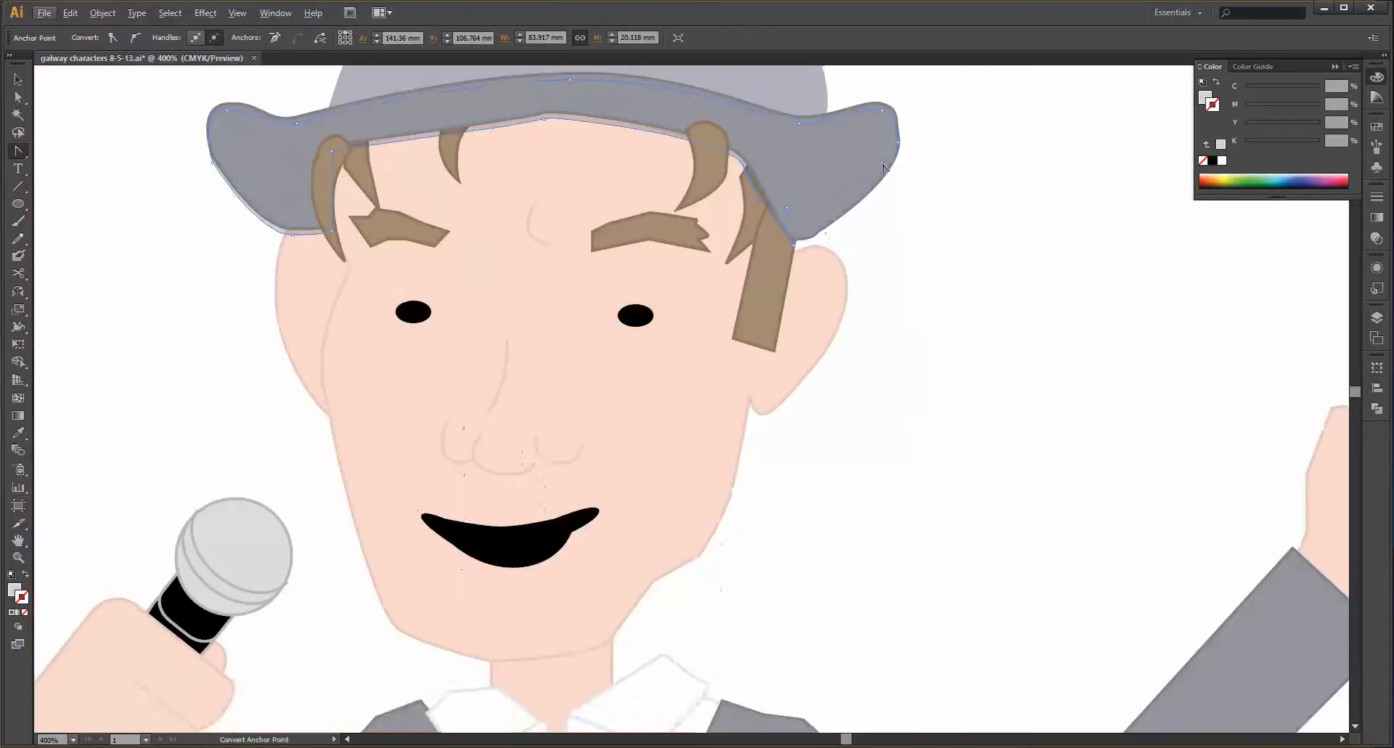
scroll(883, 169, "up", 1)
scroll(205, 234, "up", 3)
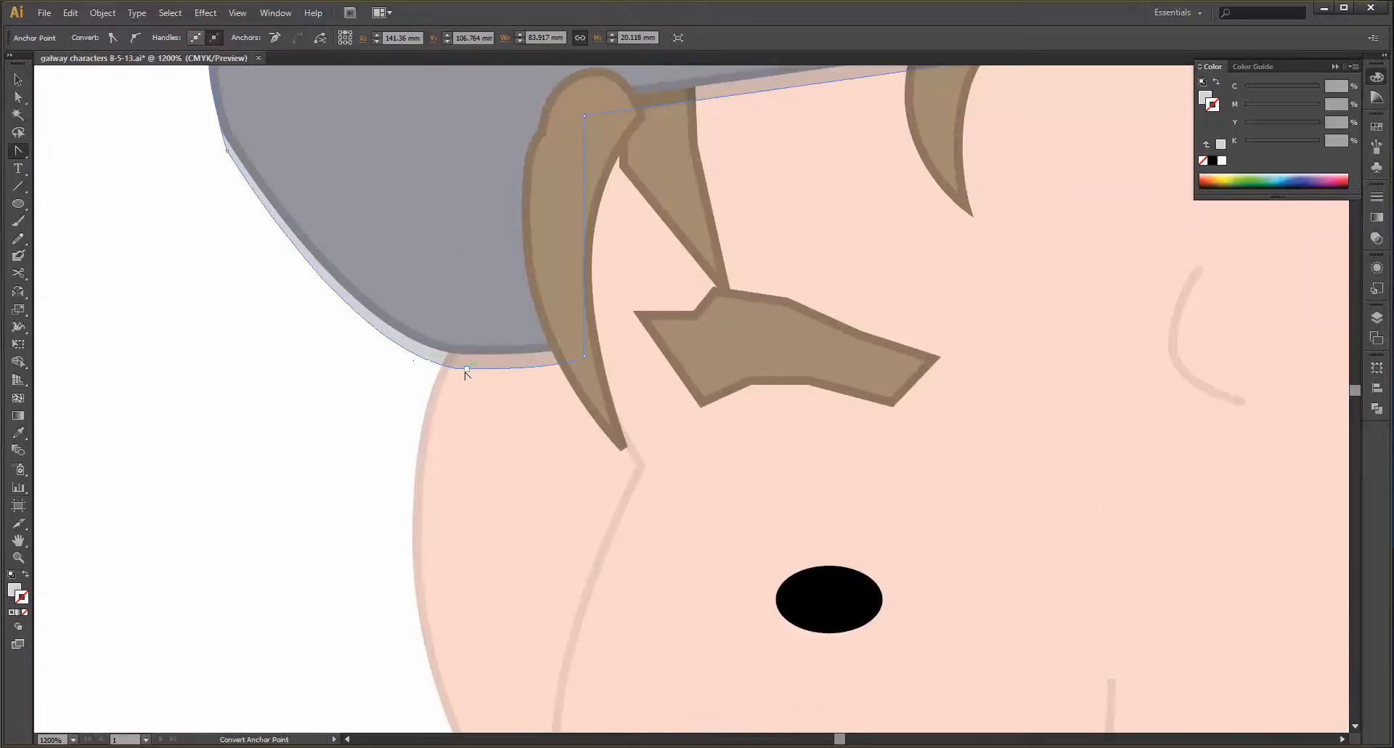
left_click_drag(466, 373, 340, 259)
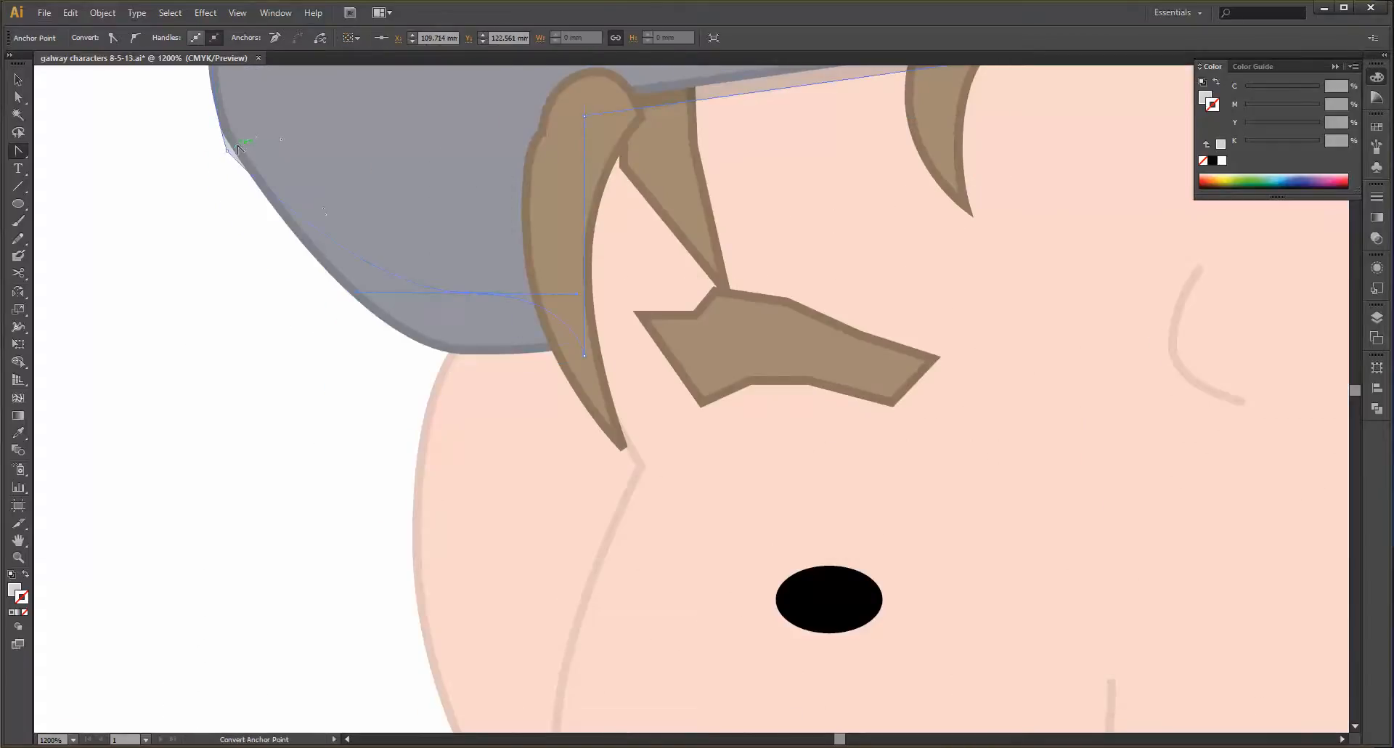
scroll(641, 352, "down", 3)
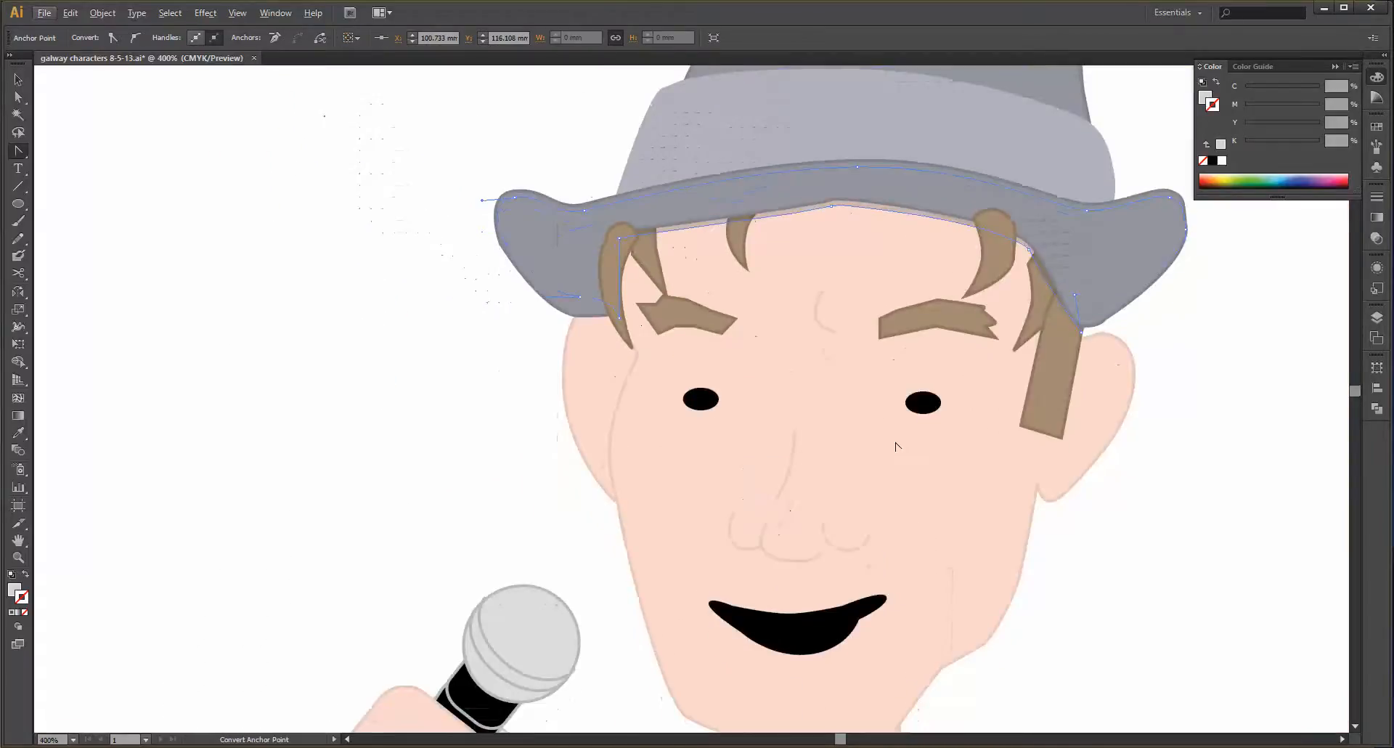
left_click(18, 79)
left_click(346, 194)
scroll(685, 409, "down", 2)
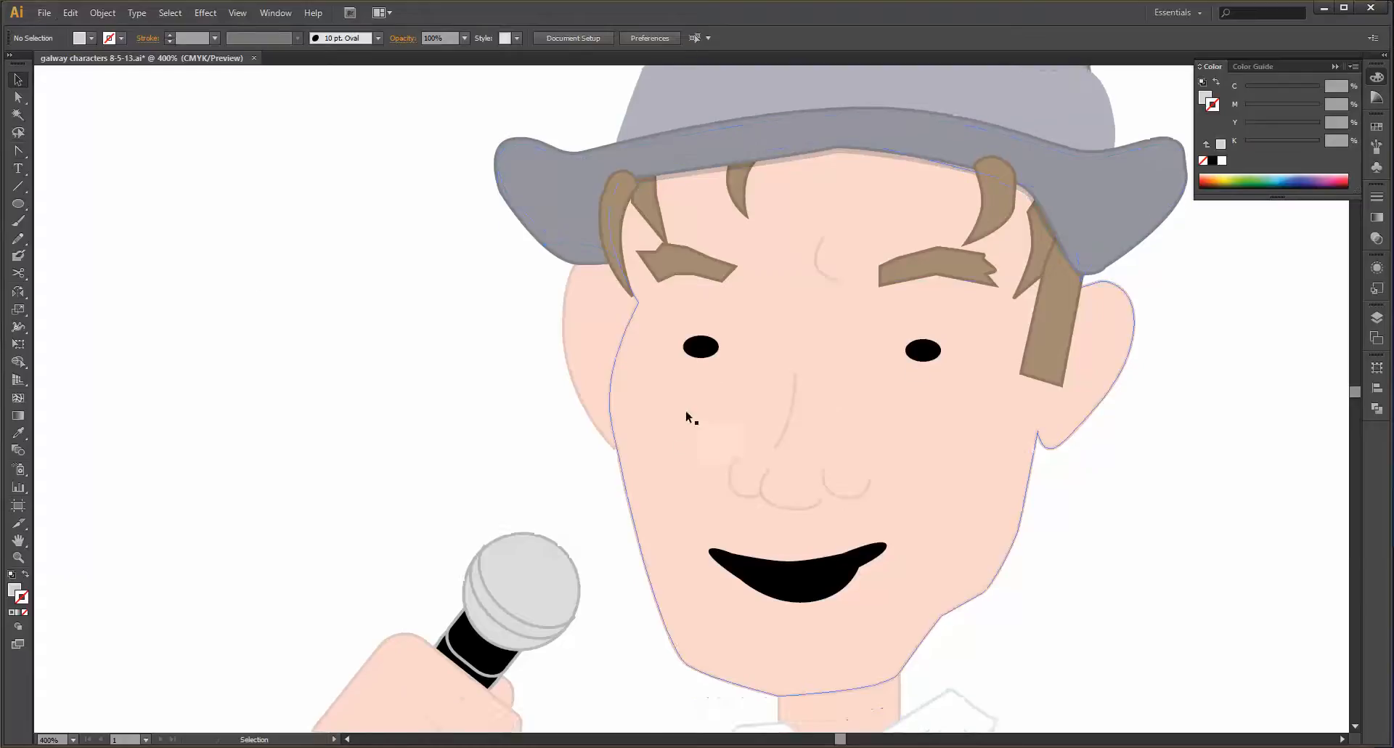
- Duplicate the mouth slightly higher and copy the face's skin fill and outline onto the duplicate with the Eyedropper
scroll(789, 441, "down", 3)
scroll(825, 578, "up", 3)
left_click_drag(834, 400, 833, 392)
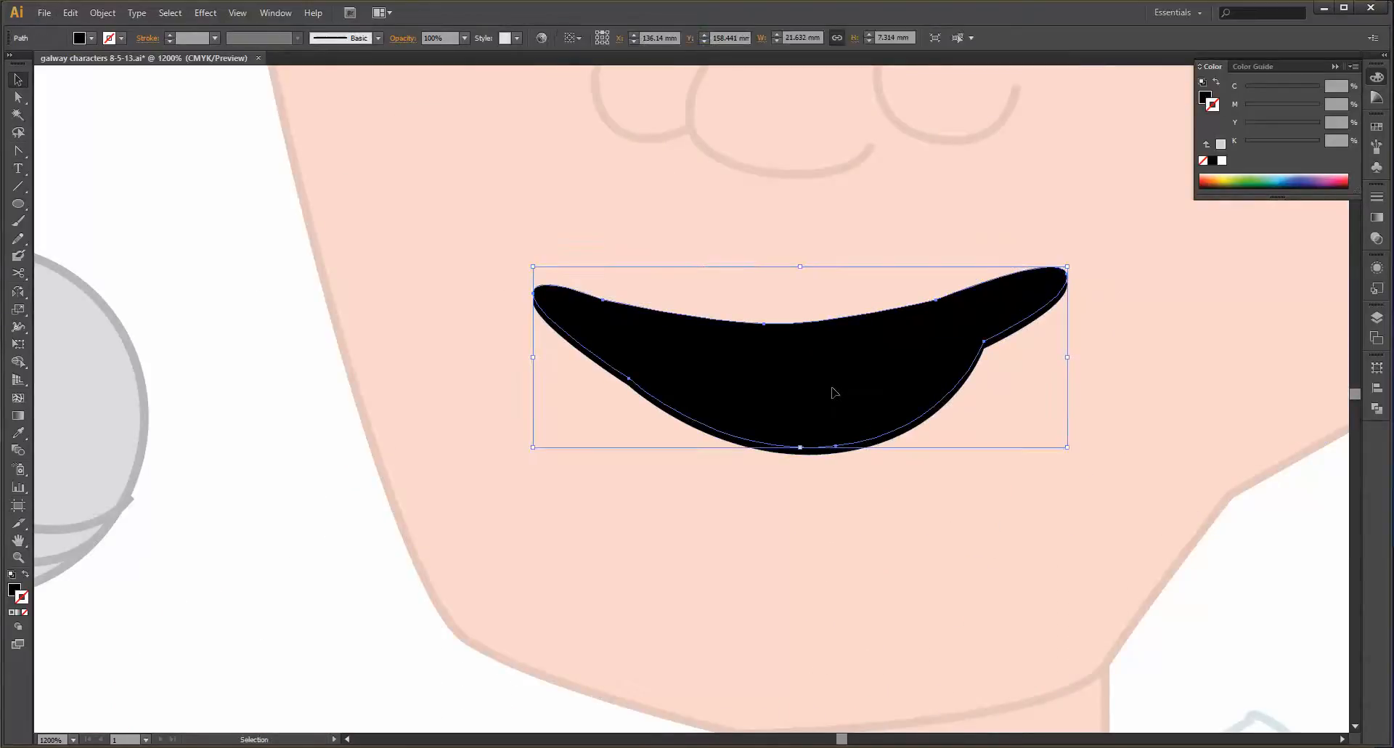
key("i")
left_click(847, 237)
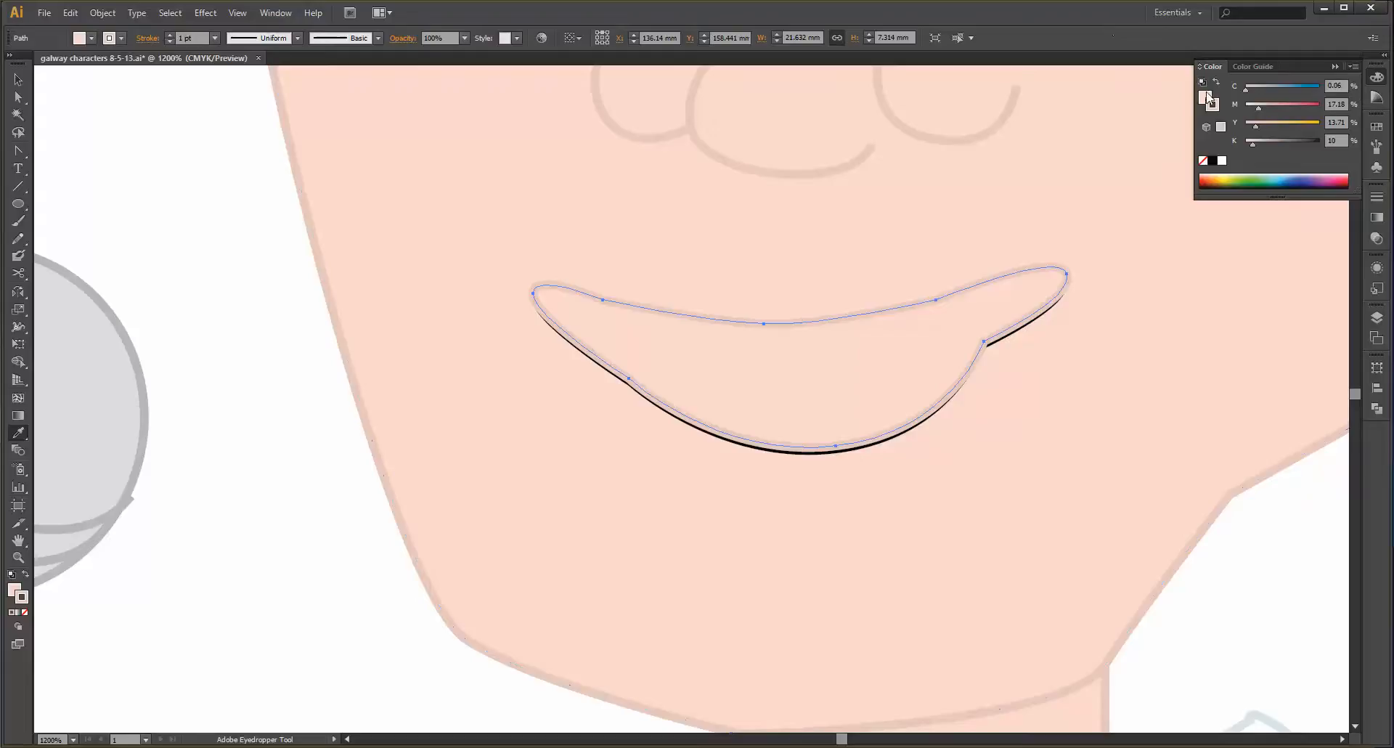
- Fill the mouth copy with its darker outline tone, remove its outline and send it behind the black mouth
left_click_drag(1214, 106, 1204, 98)
left_click(1203, 161)
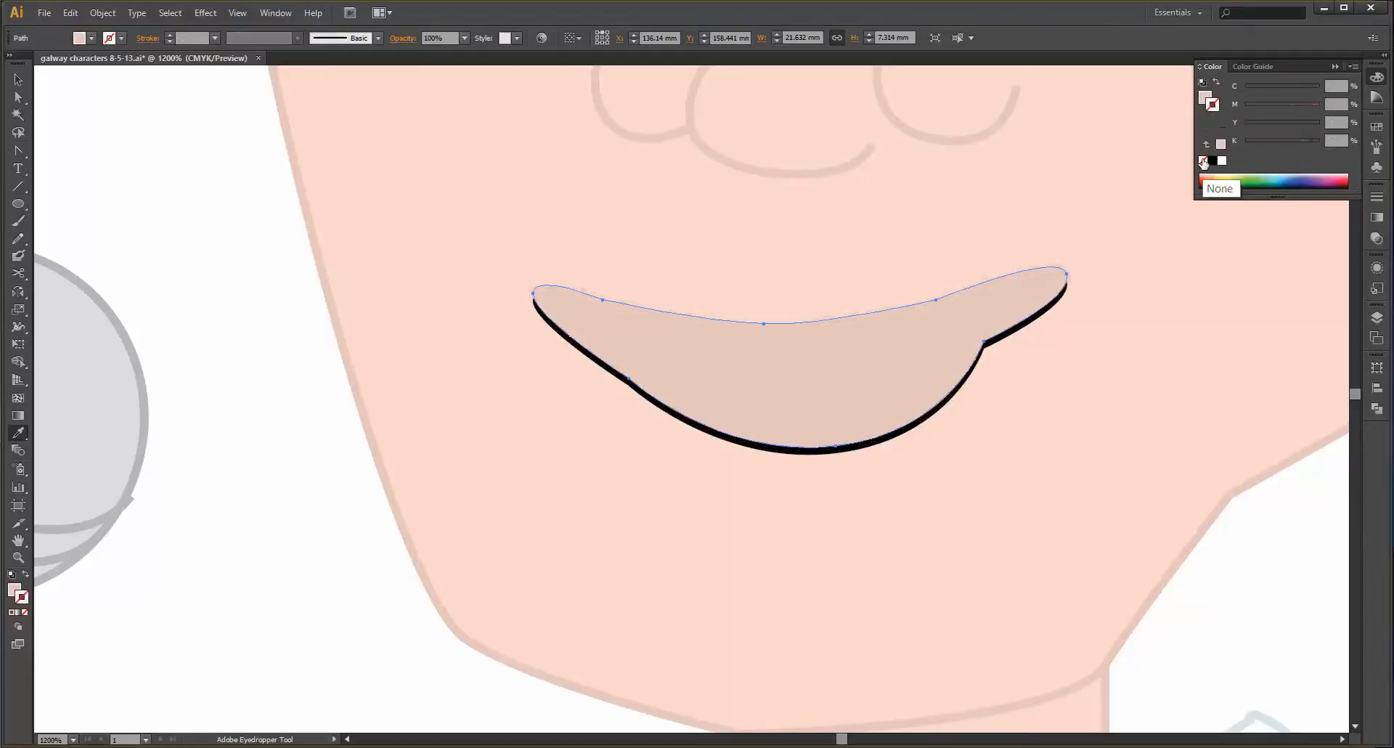
key("ctrl+bracketleft")
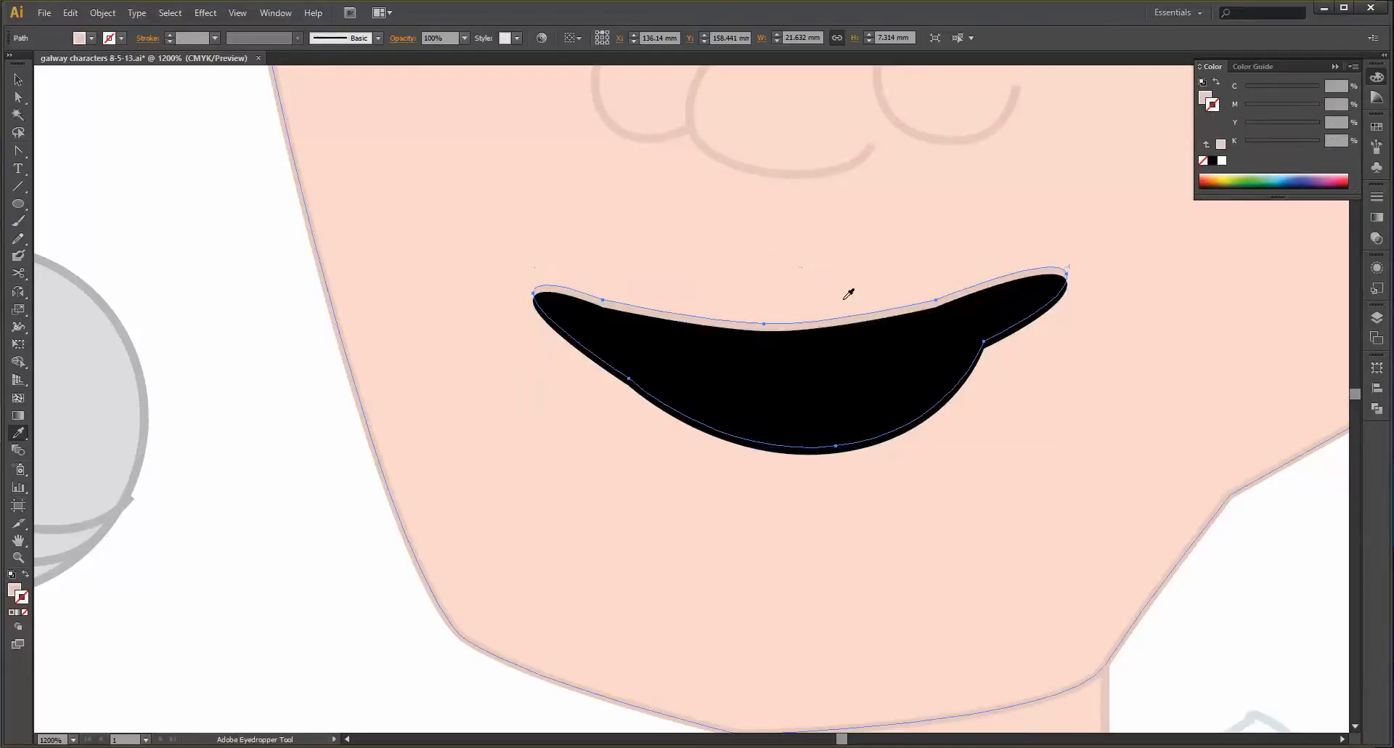
left_click(18, 79)
left_click(161, 190)
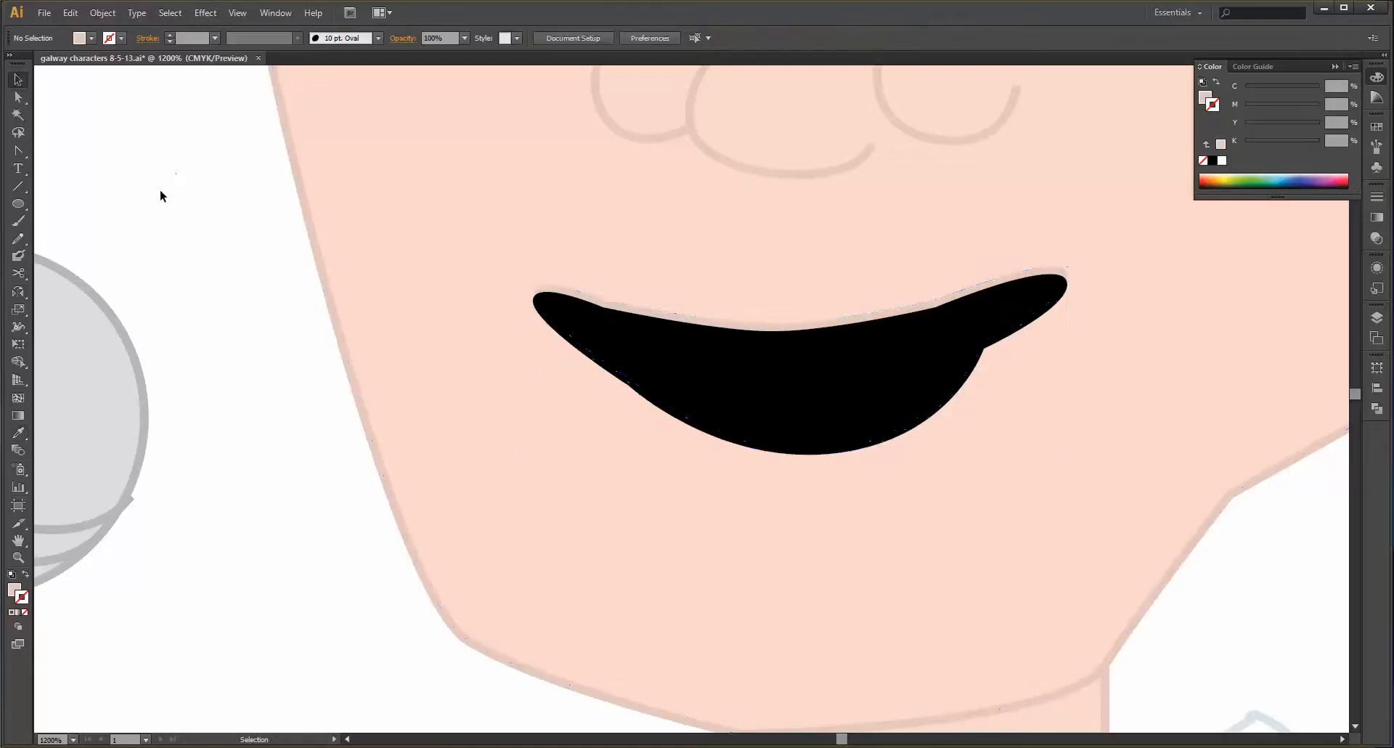
scroll(501, 216, "down", 4)
scroll(695, 274, "up", 3)
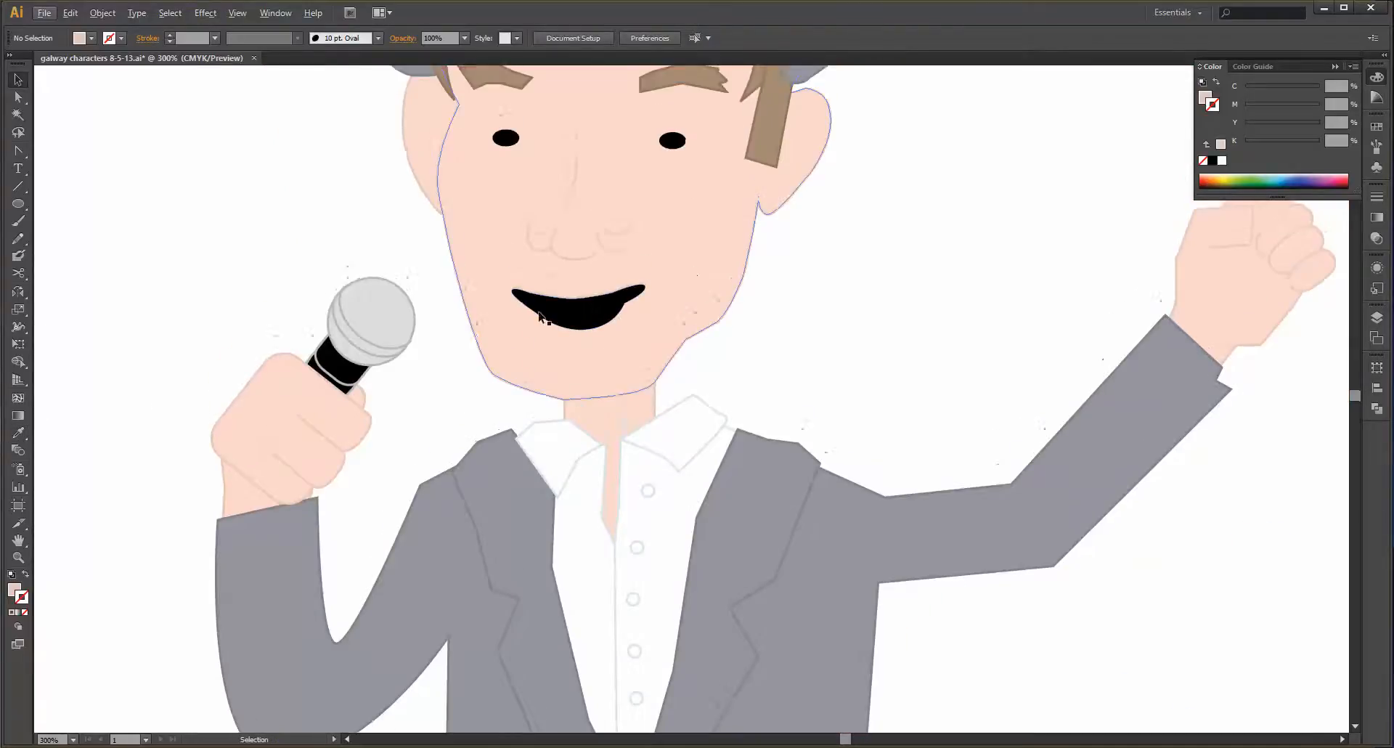
- Give the hat band an outline in its own fill tone, darkened by setting black (K) to 25%
scroll(826, 324, "down", 2)
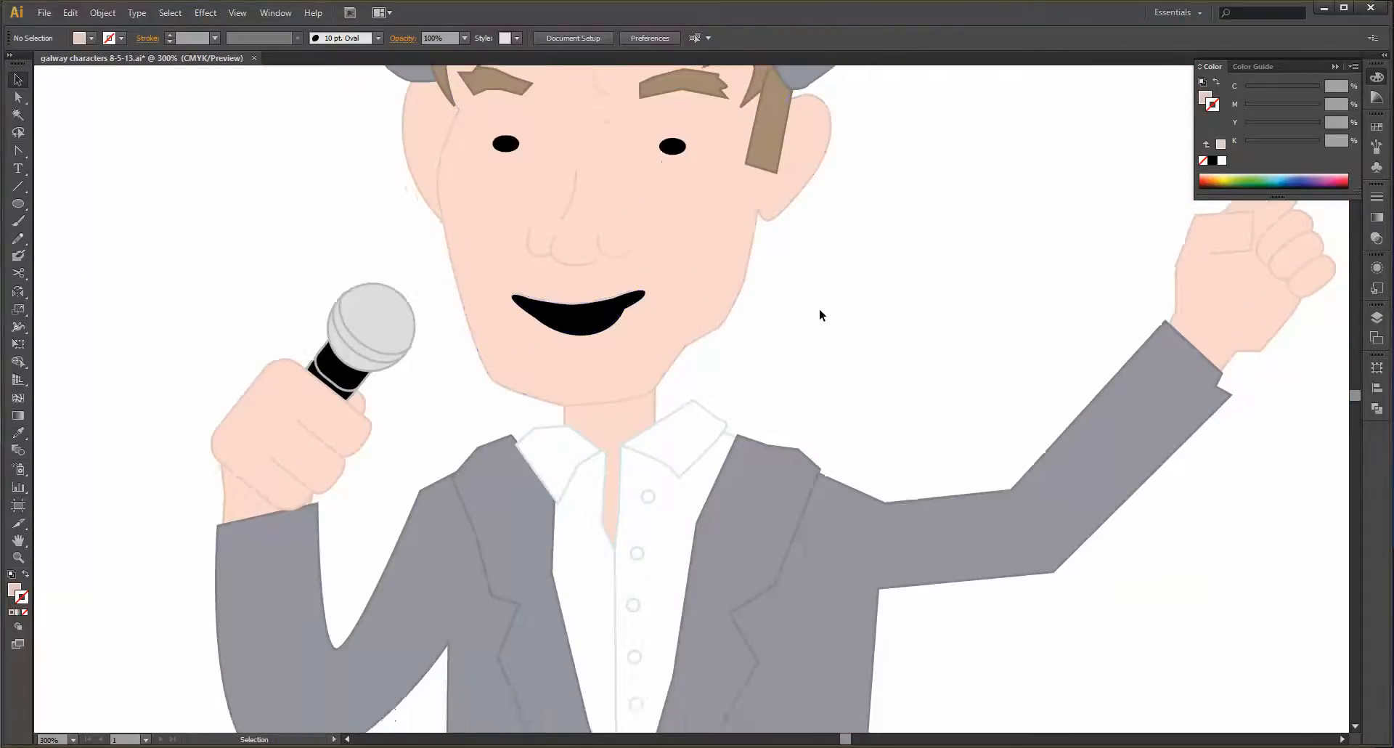
scroll(817, 307, "down", 3)
scroll(818, 307, "down", 3)
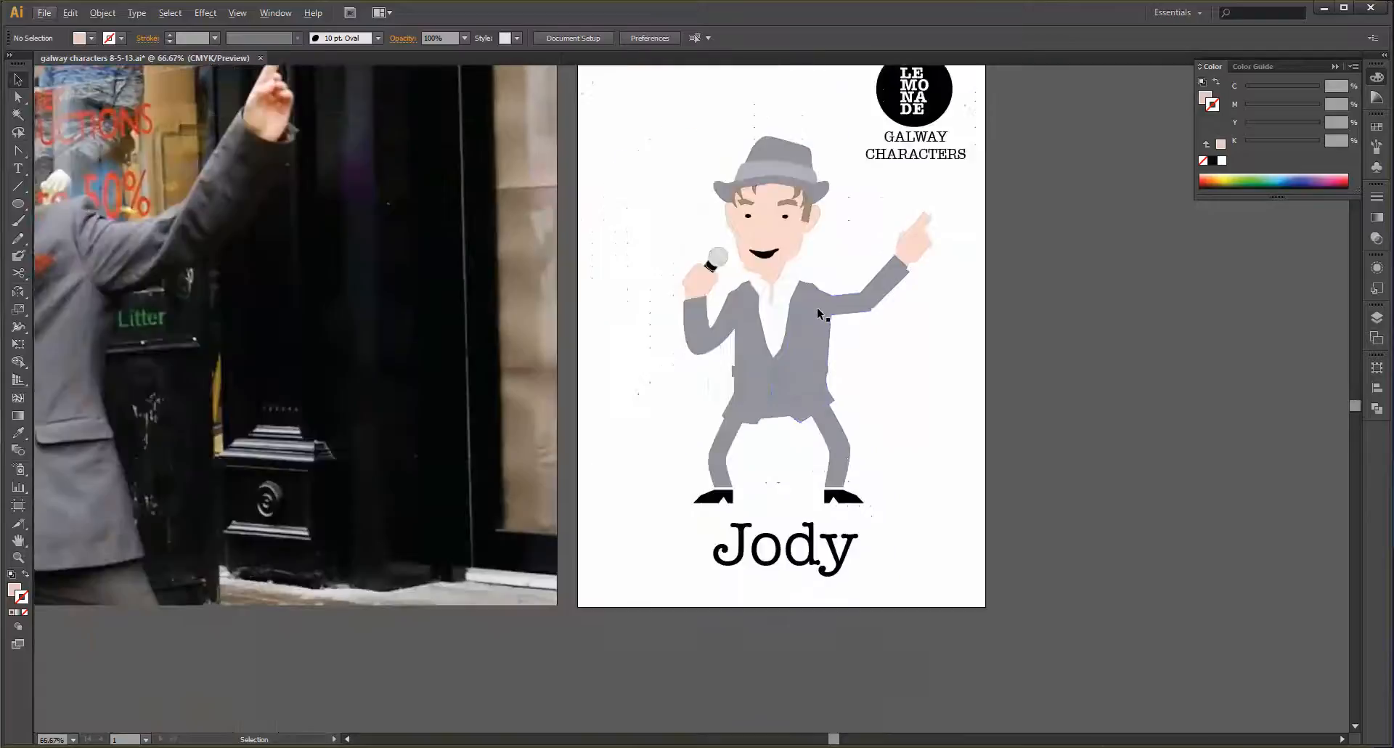
scroll(779, 252, "up", 5)
scroll(779, 252, "up", 6)
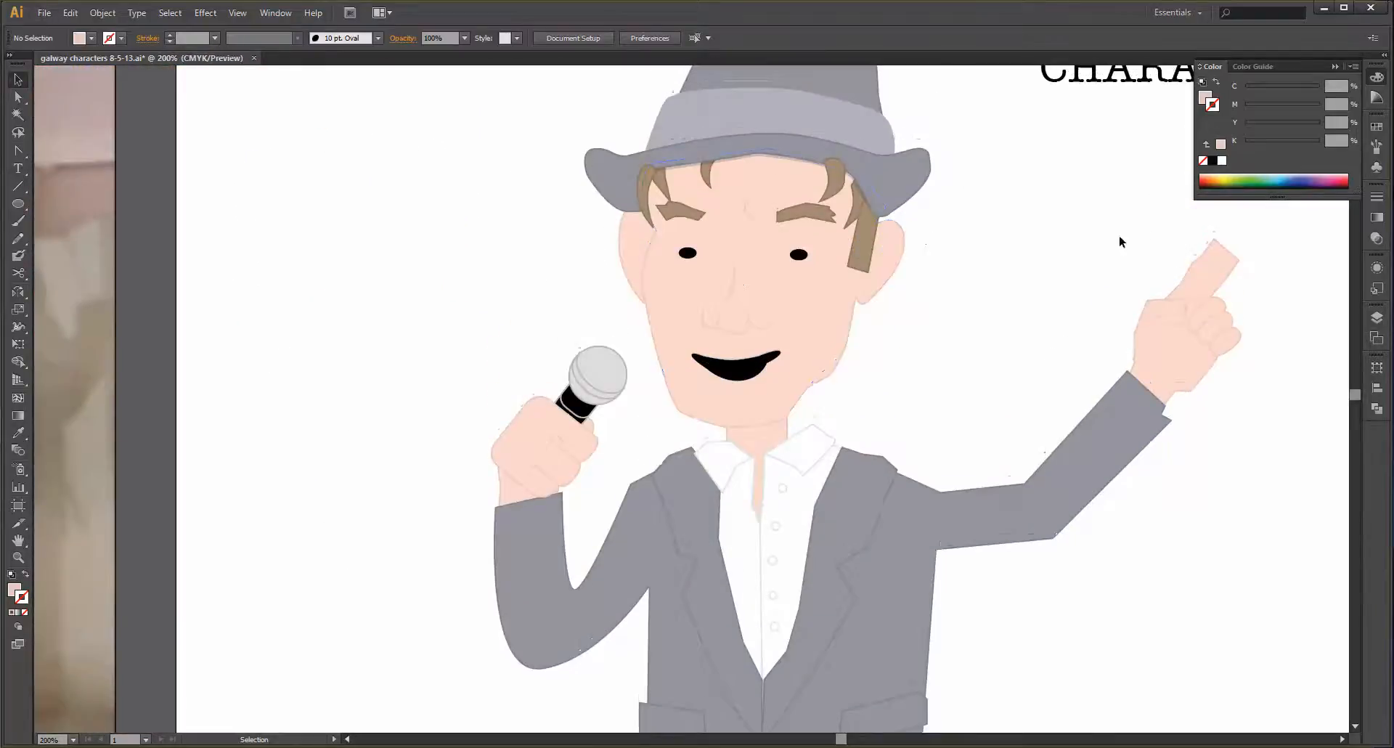
scroll(881, 267, "down", 1)
scroll(790, 227, "down", 1)
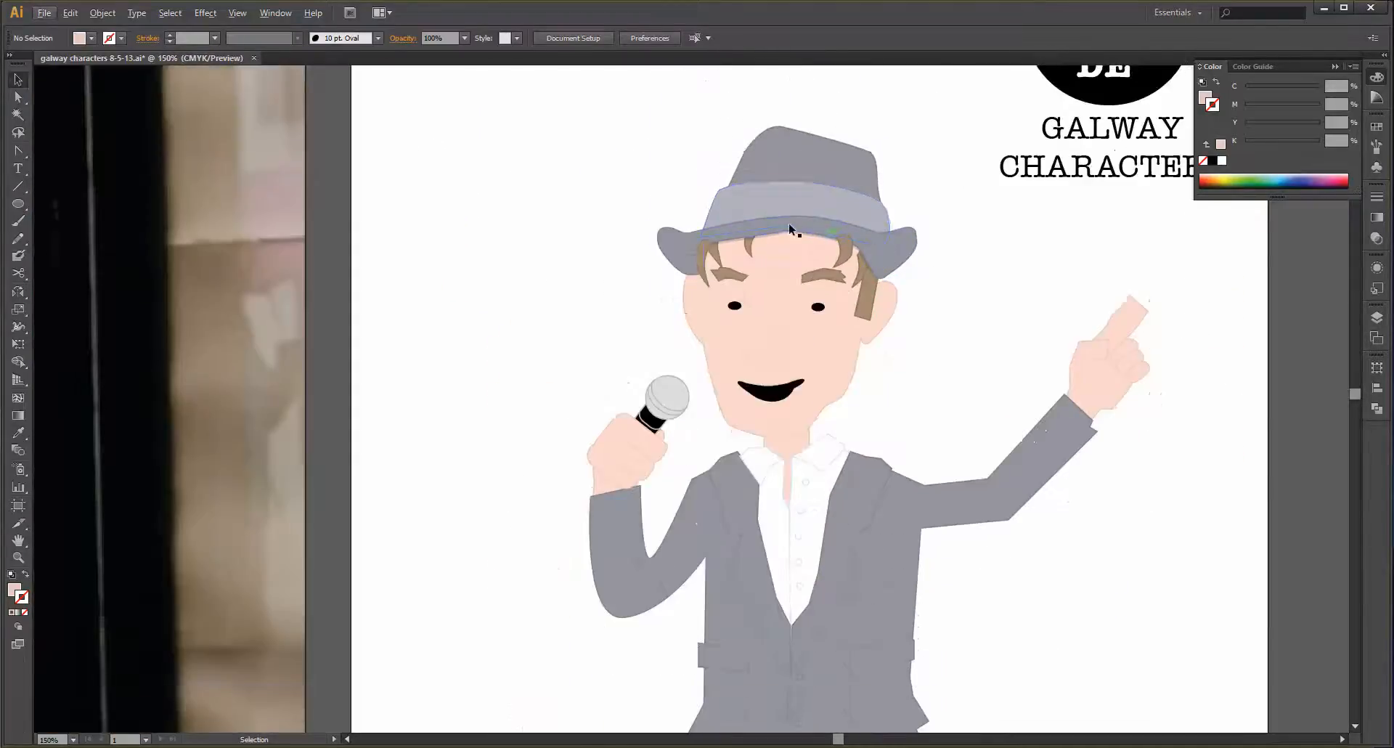
left_click(762, 203)
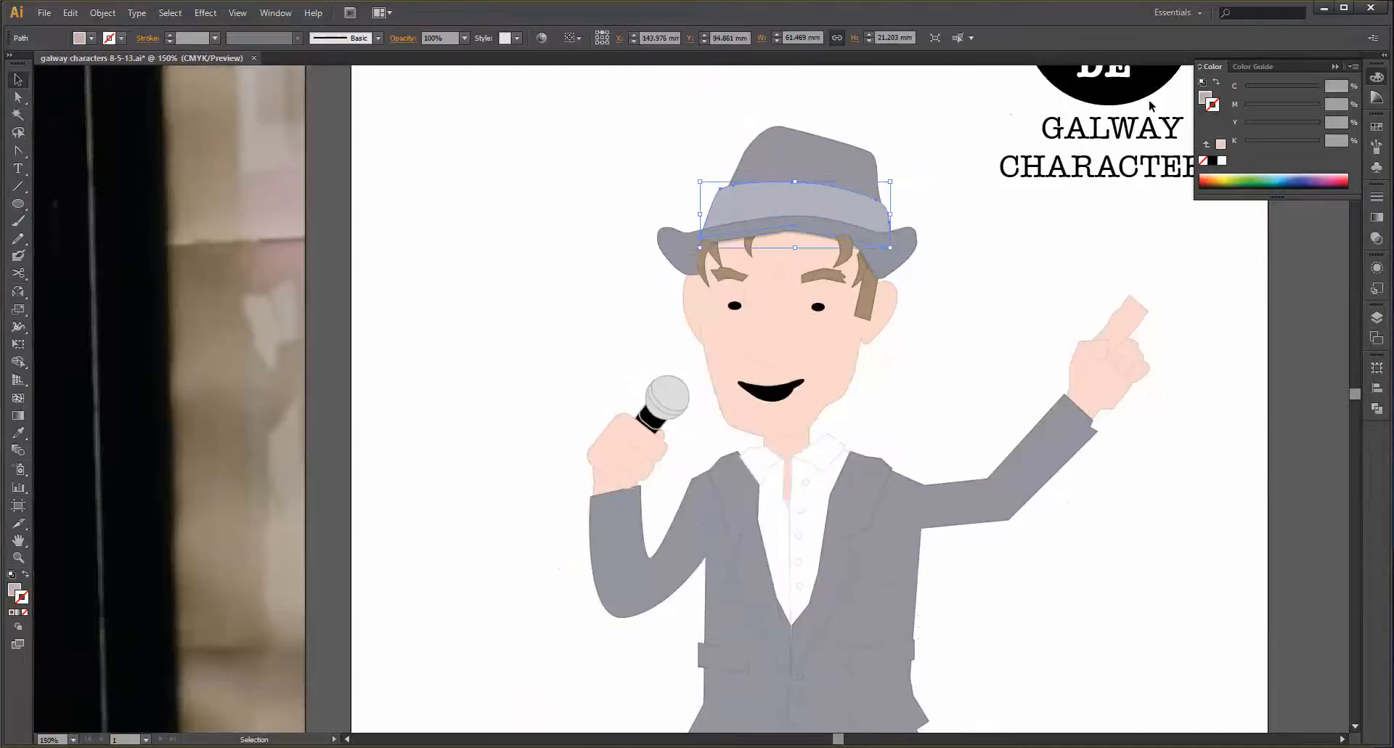
left_click(1215, 109)
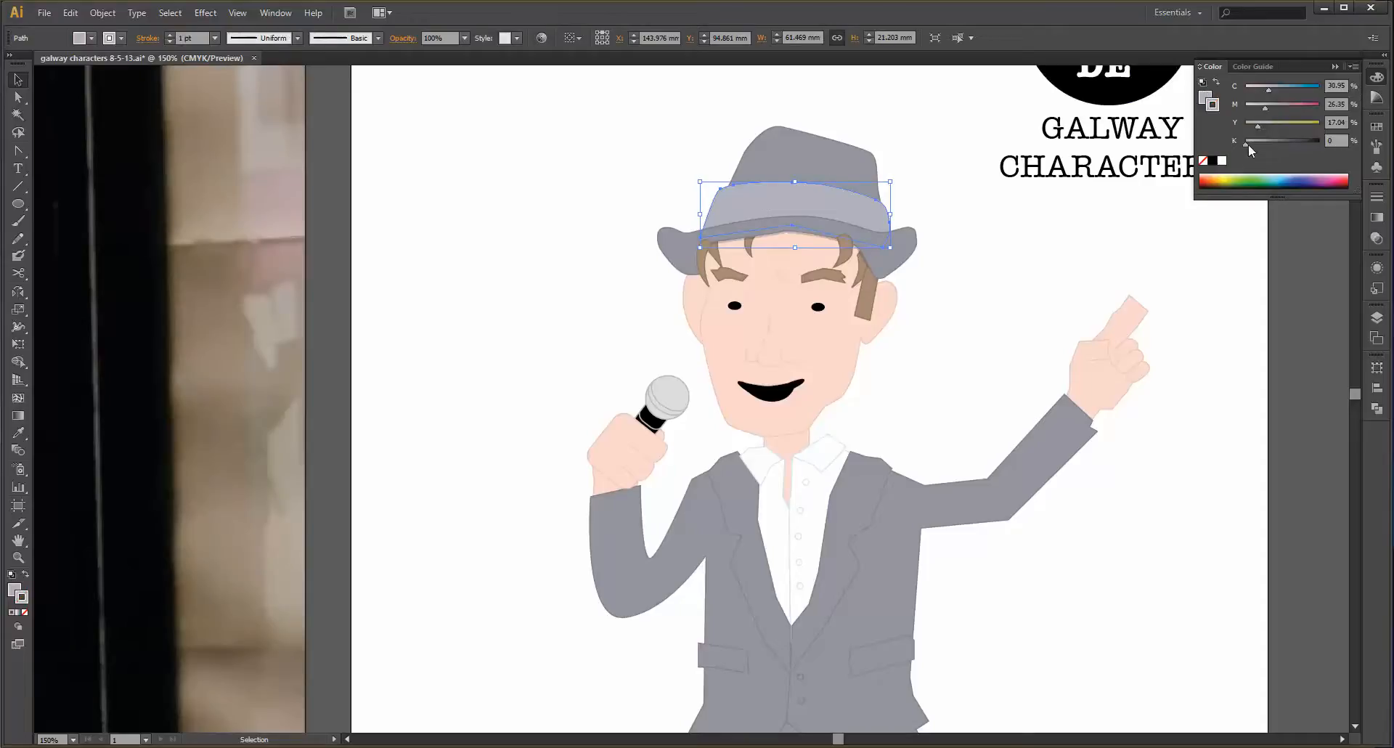
left_click_drag(1246, 142, 1259, 143)
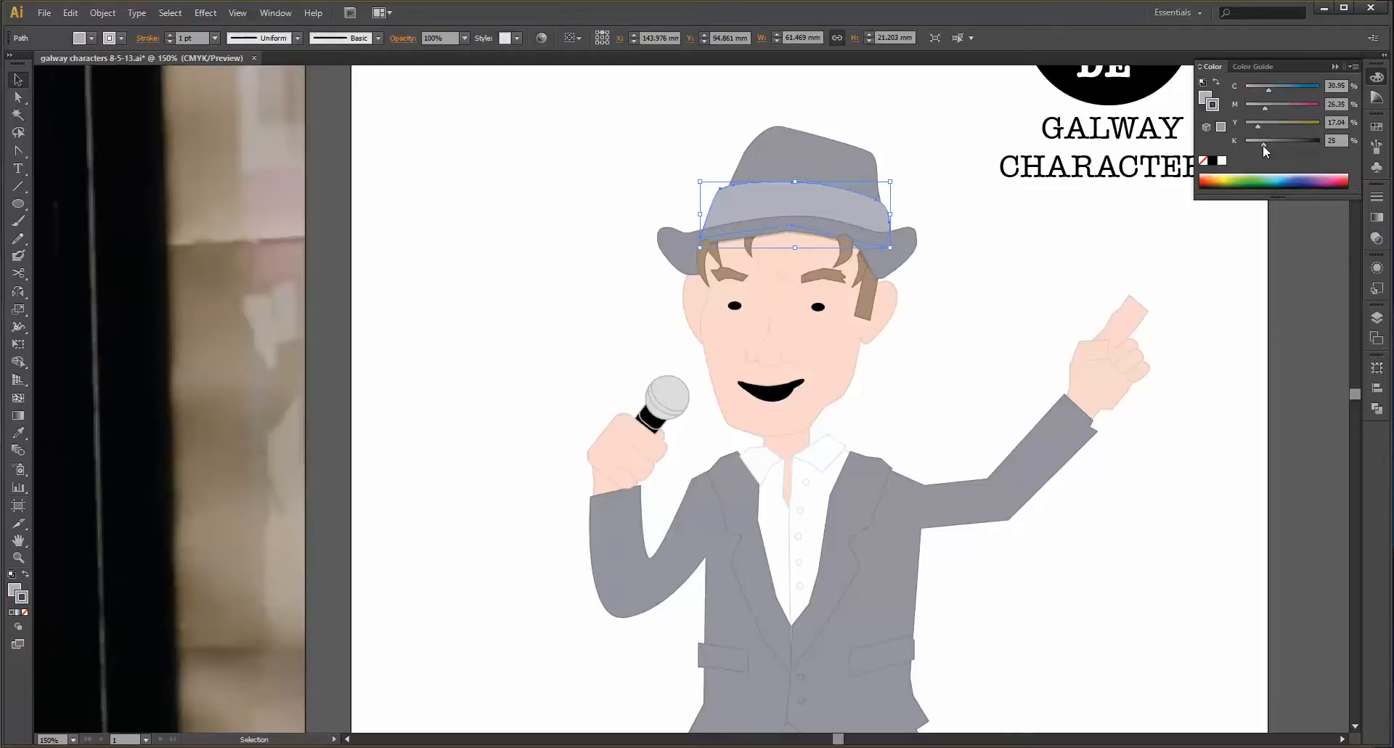
left_click(640, 184)
- Duplicate the neck shape in place and raise the copy's lower anchor point on the raised-arm side to just below the jaw
scroll(726, 312, "down", 5)
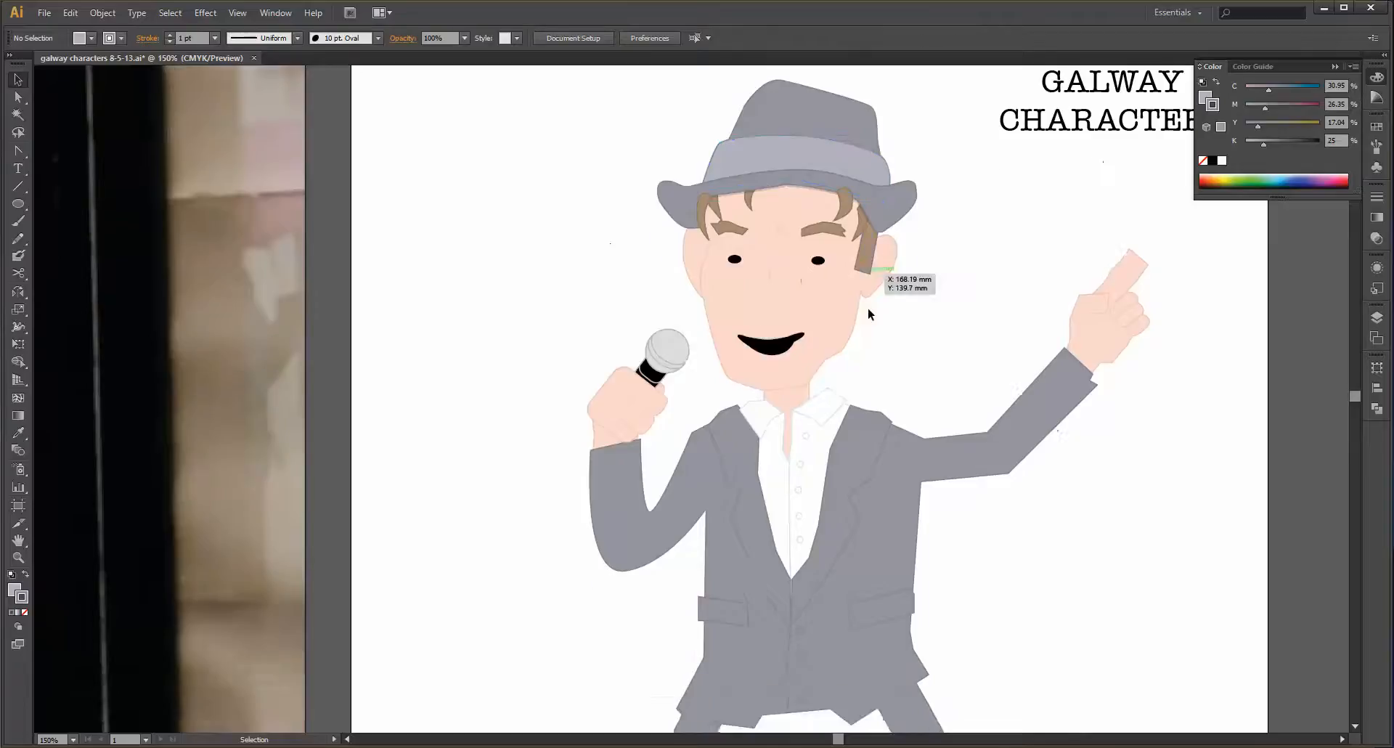
scroll(695, 303, "up", 2)
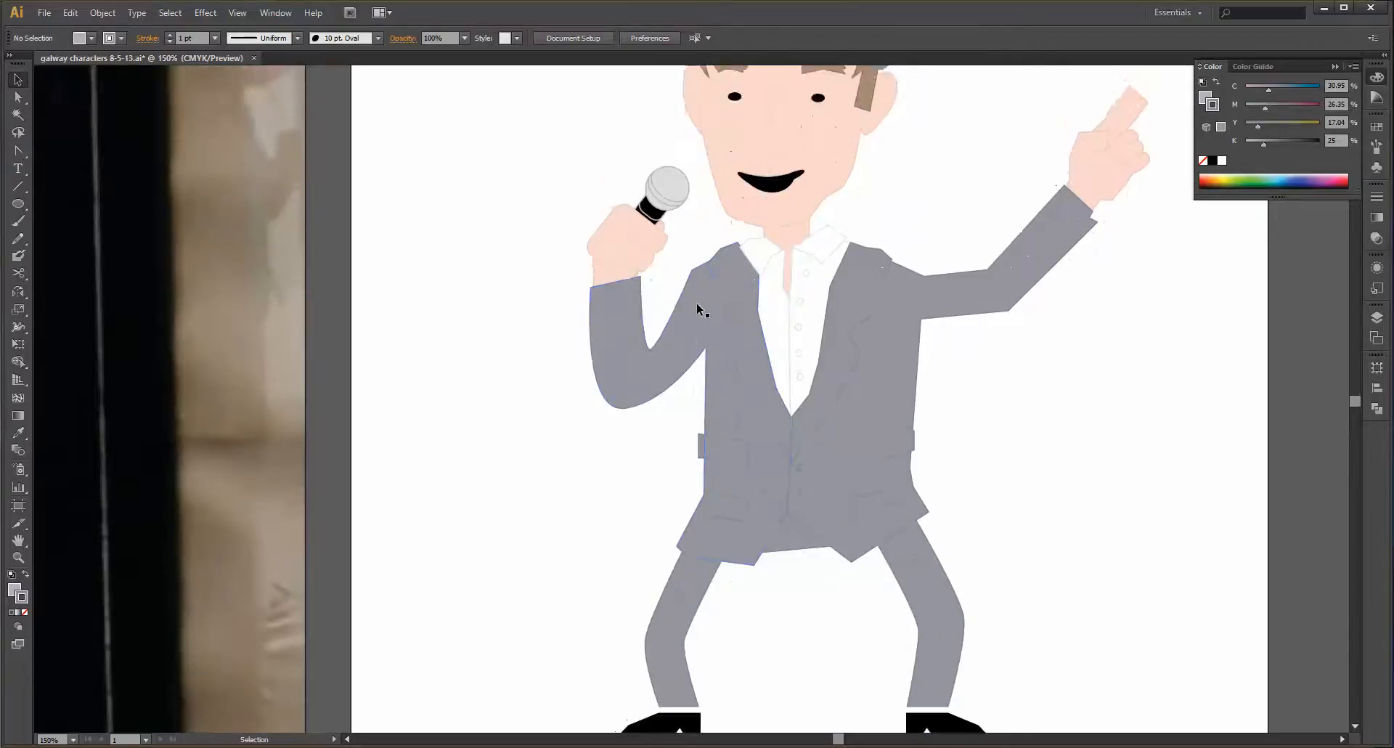
scroll(726, 302, "up", 2)
scroll(766, 287, "up", 7)
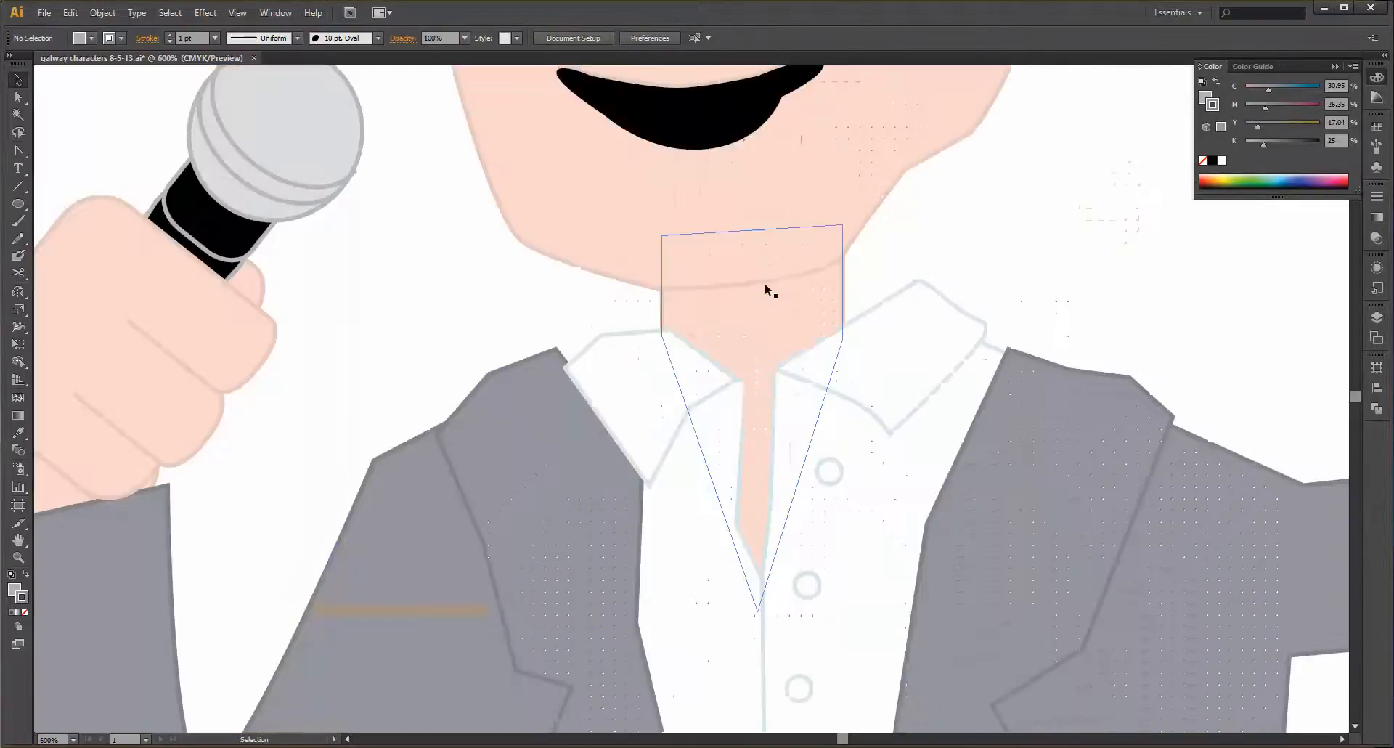
left_click_drag(770, 307, 774, 350)
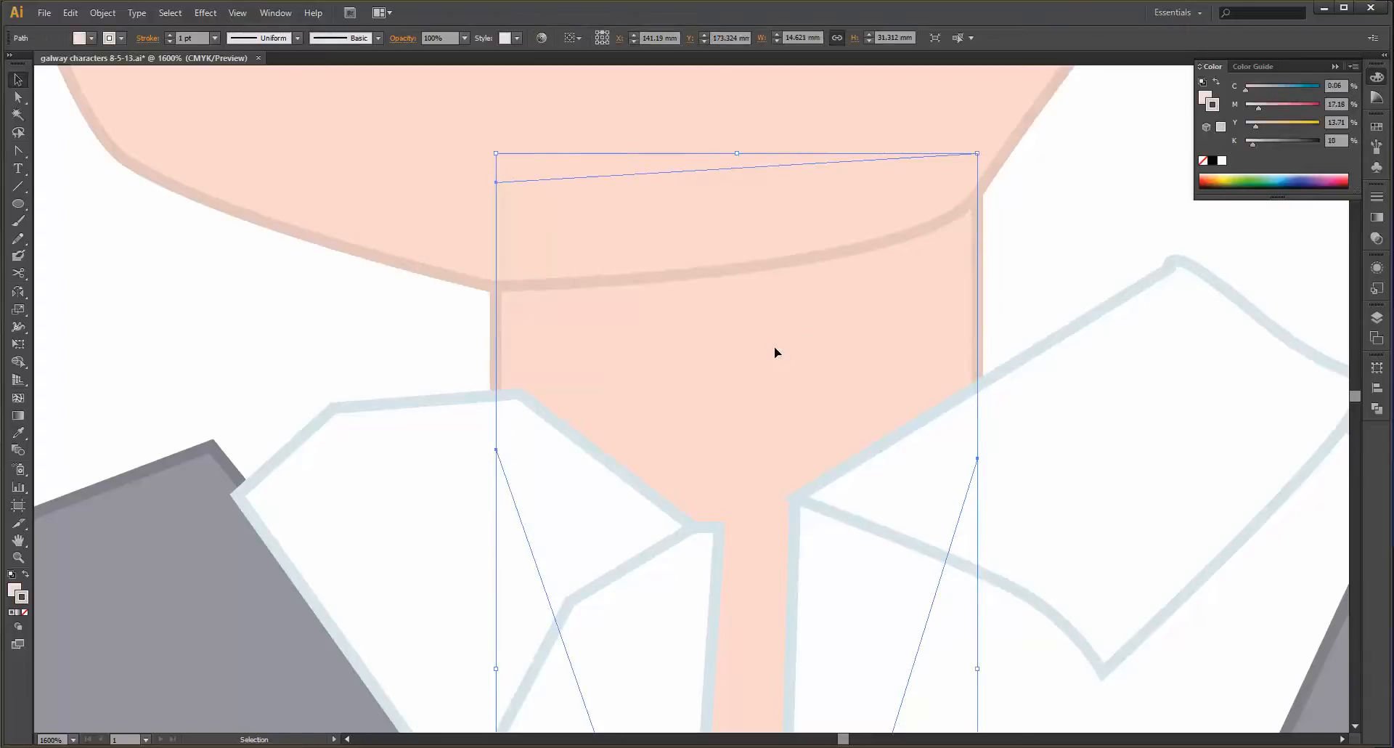
key("shift+c")
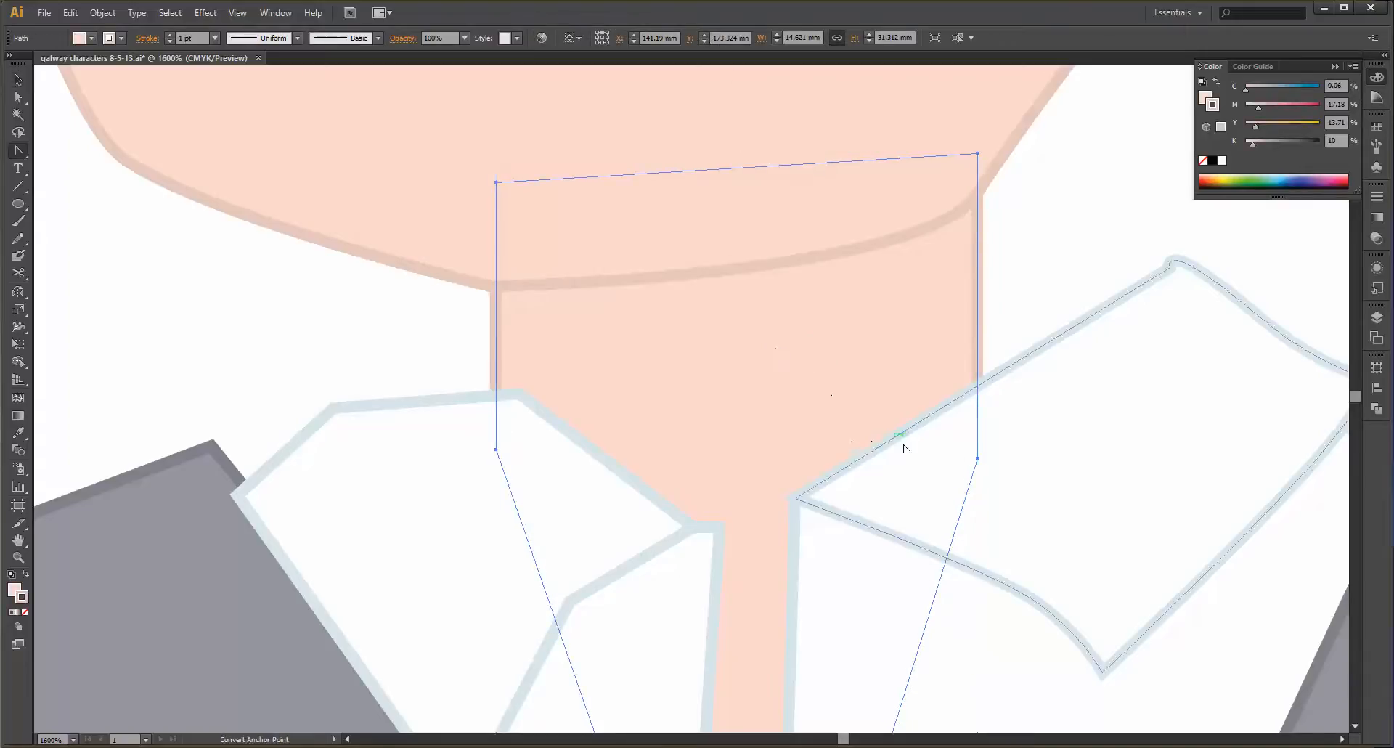
left_click_drag(977, 458, 977, 249)
- Raise the neck copy's microphone-side anchor and bottom tip to just below the chin, curving its lower edge parallel to the jawline
scroll(816, 570, "down", 1)
scroll(752, 614, "down", 3)
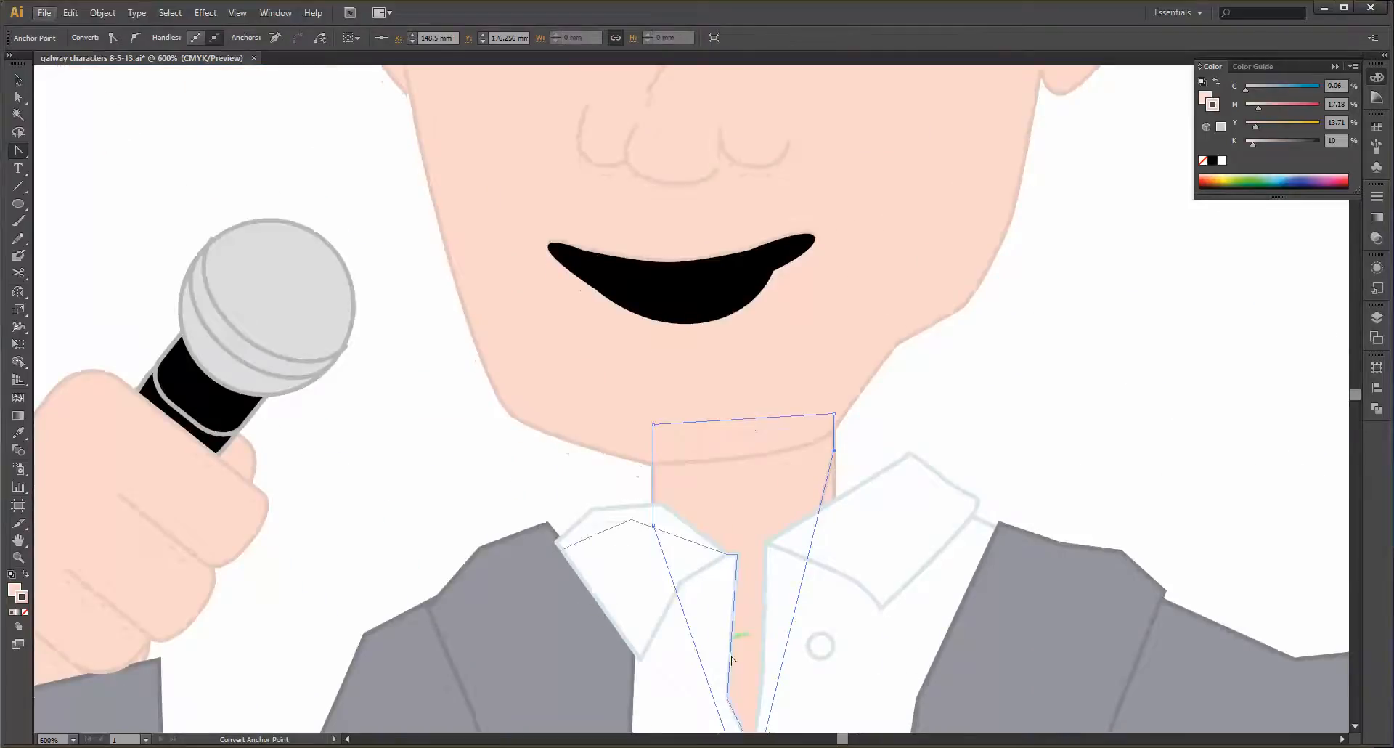
scroll(690, 573, "down", 2)
left_click_drag(655, 472, 656, 428)
scroll(777, 617, "down", 1)
scroll(777, 617, "down", 1)
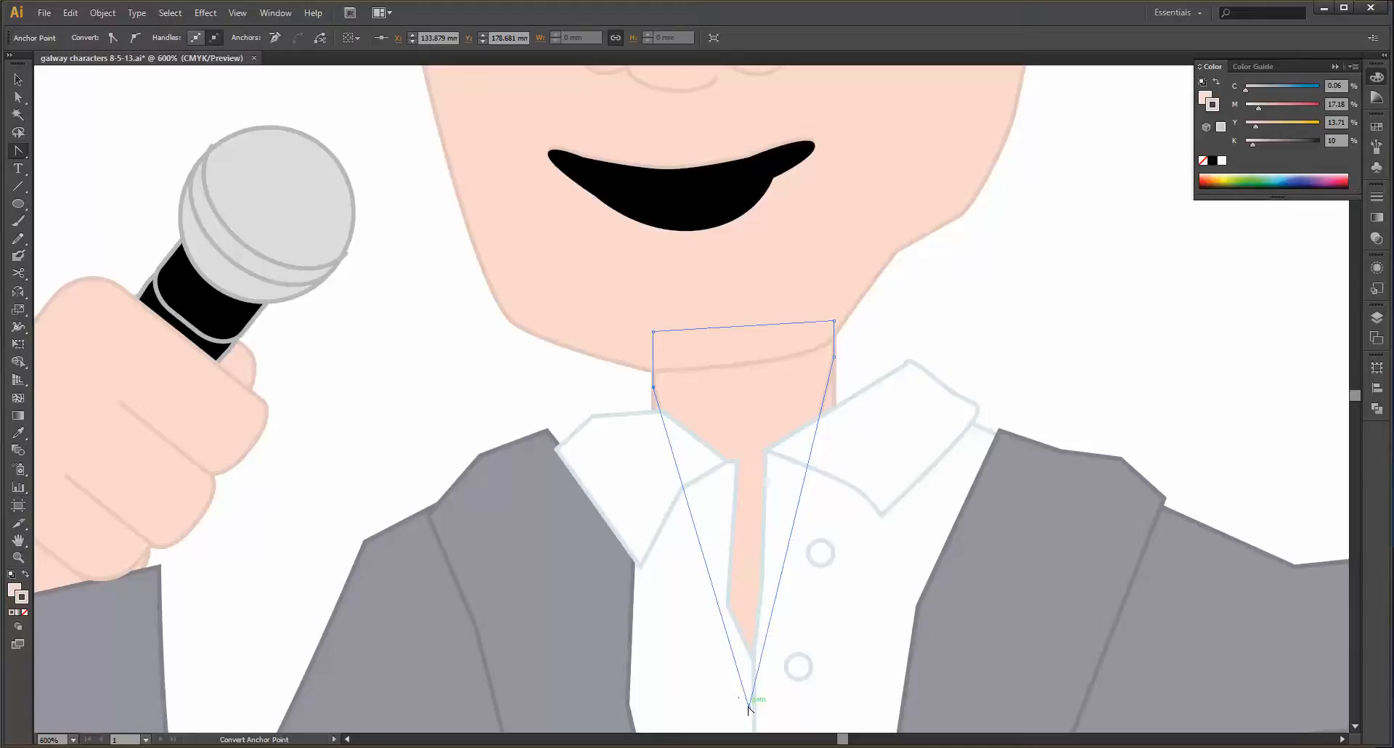
left_click_drag(750, 703, 1029, 314)
scroll(748, 387, "up", 4)
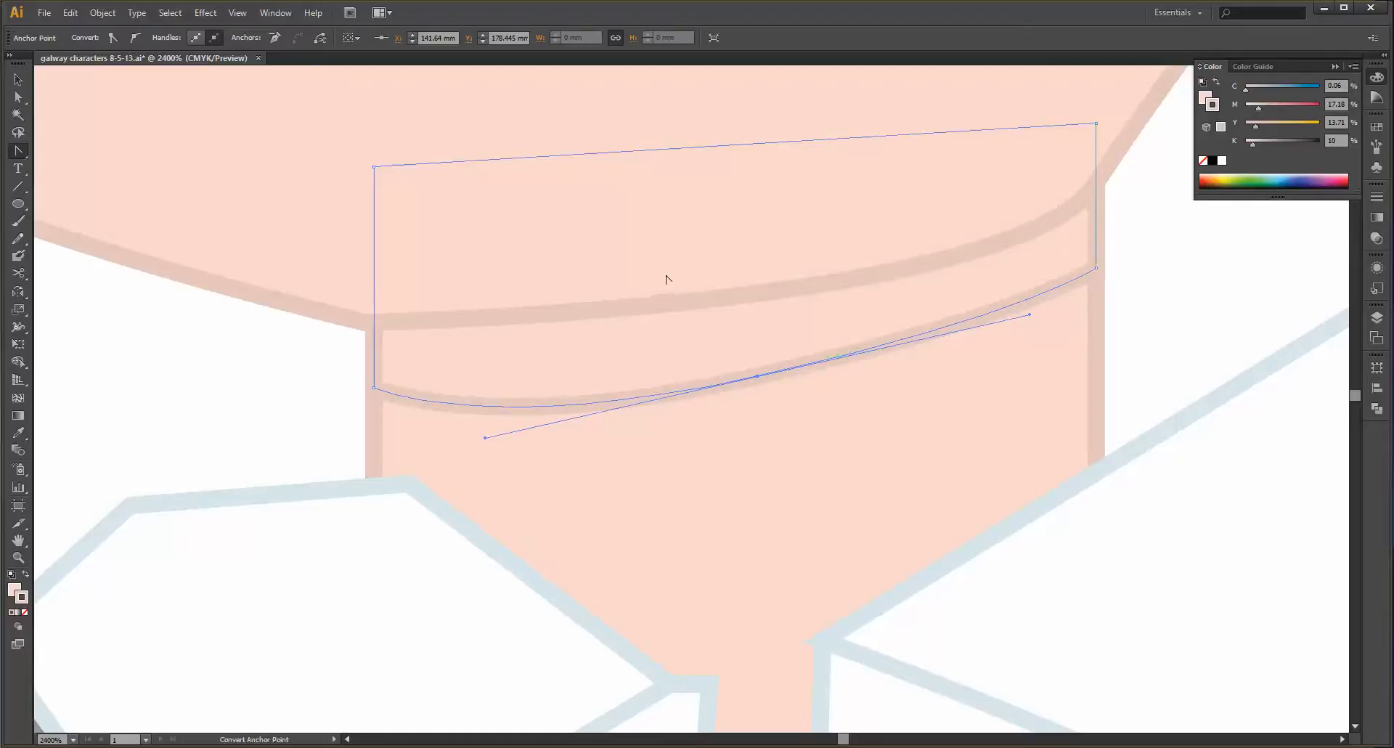
- Fill the chin shadow with its darker outline tone and remove its outline
key("i")
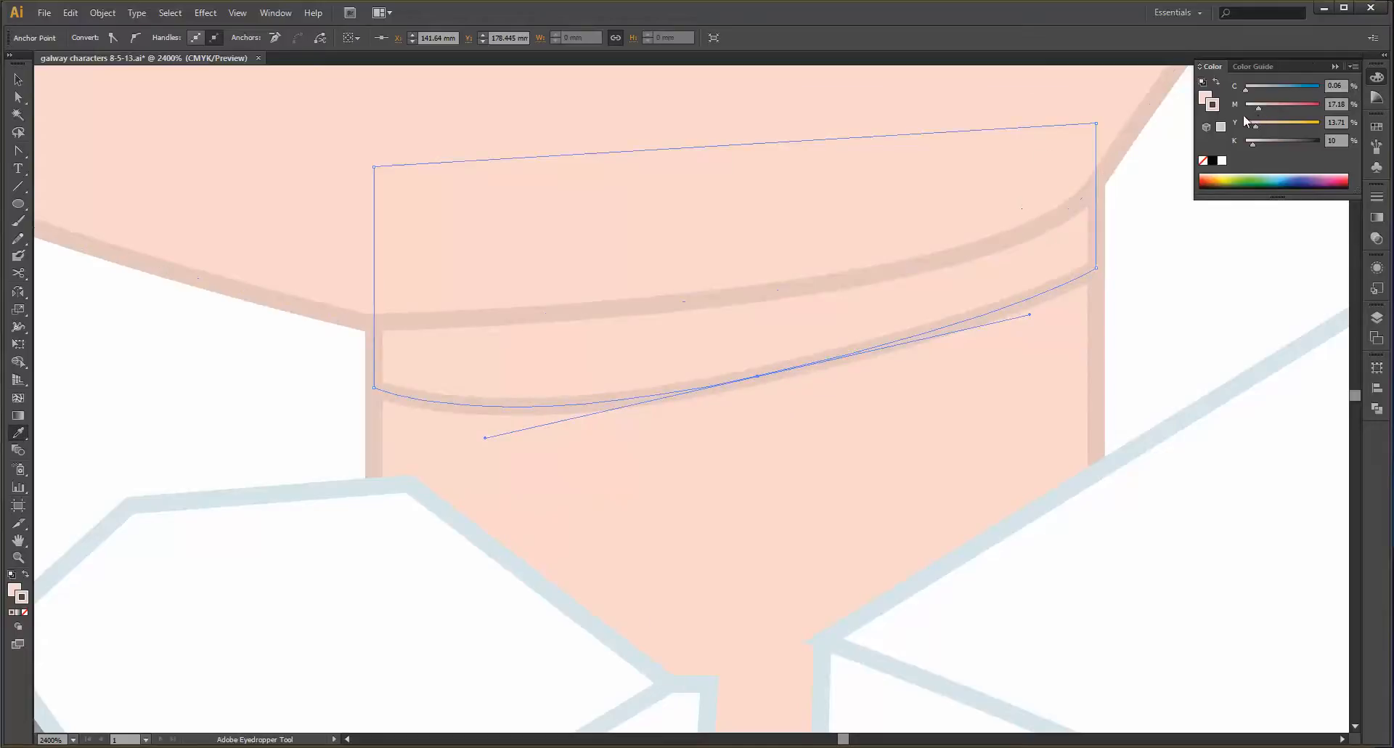
left_click_drag(1216, 109, 1205, 97)
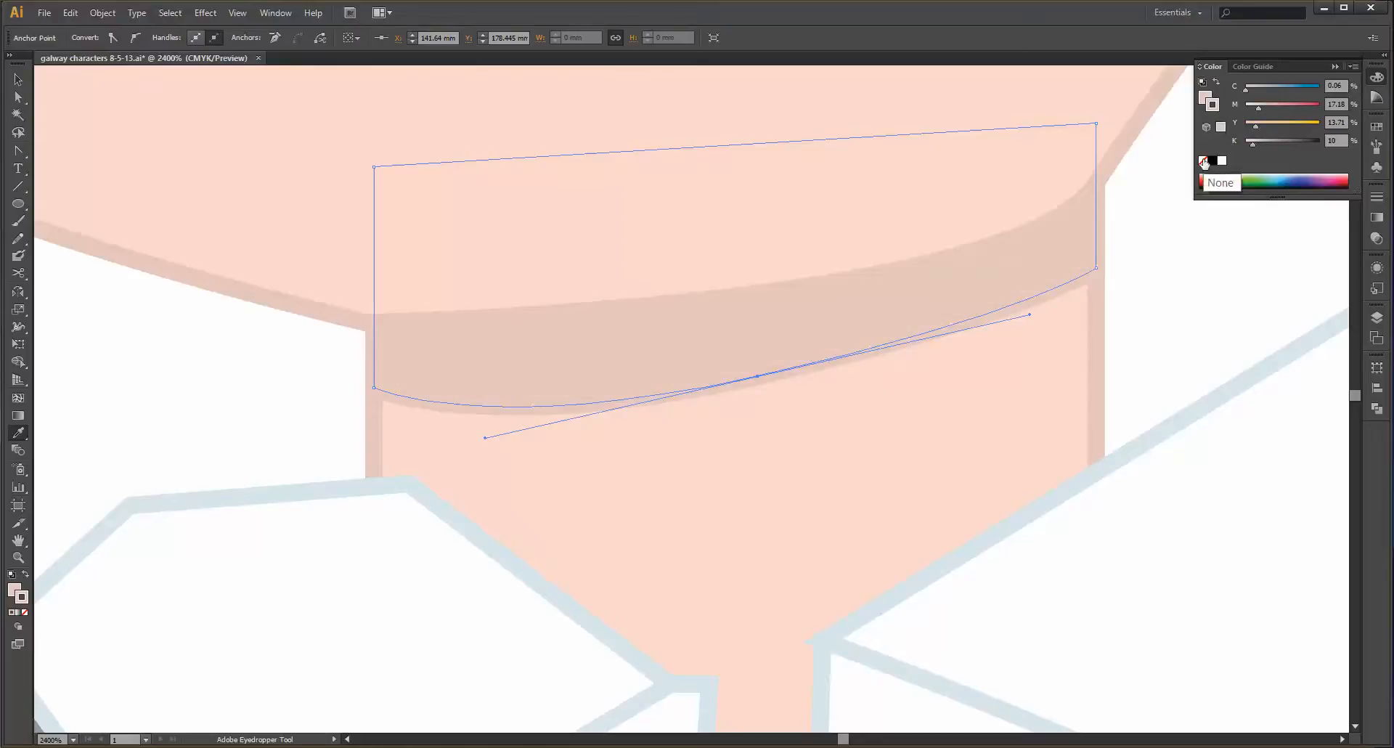
left_click(1204, 162)
left_click(18, 80)
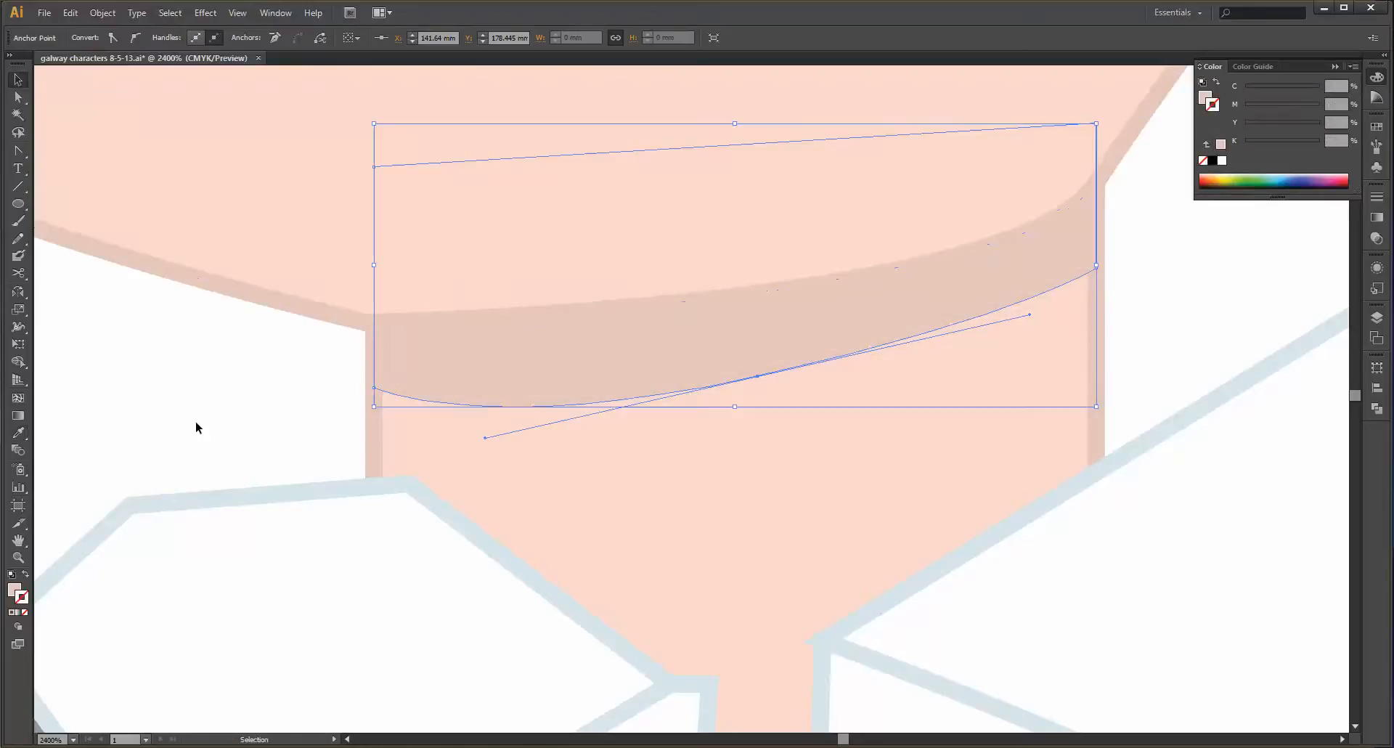
left_click(208, 392)
- Examine the whole character from hat to shoes, close up and beside the reference photo, to check the shading and outlines
scroll(209, 392, "down", 8)
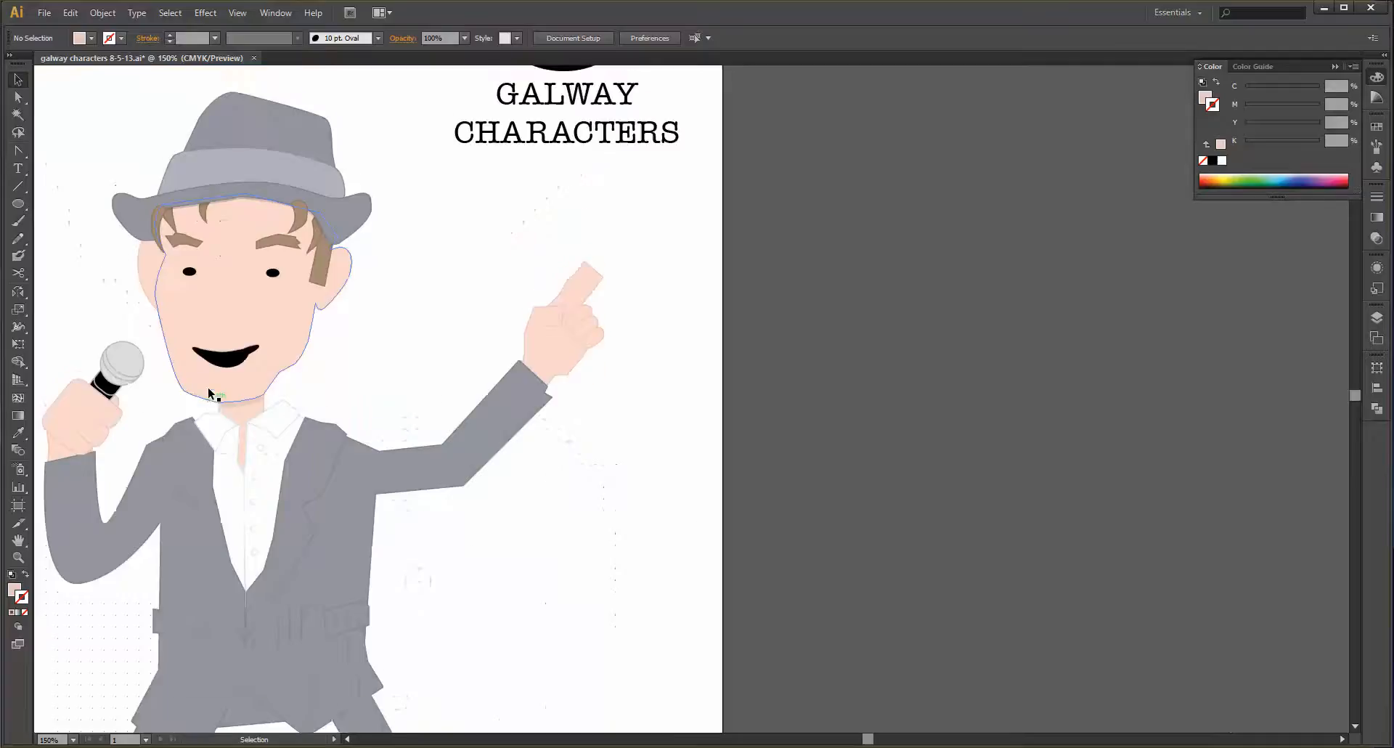
scroll(208, 392, "up", 1)
scroll(185, 451, "up", 3)
scroll(216, 428, "down", 4)
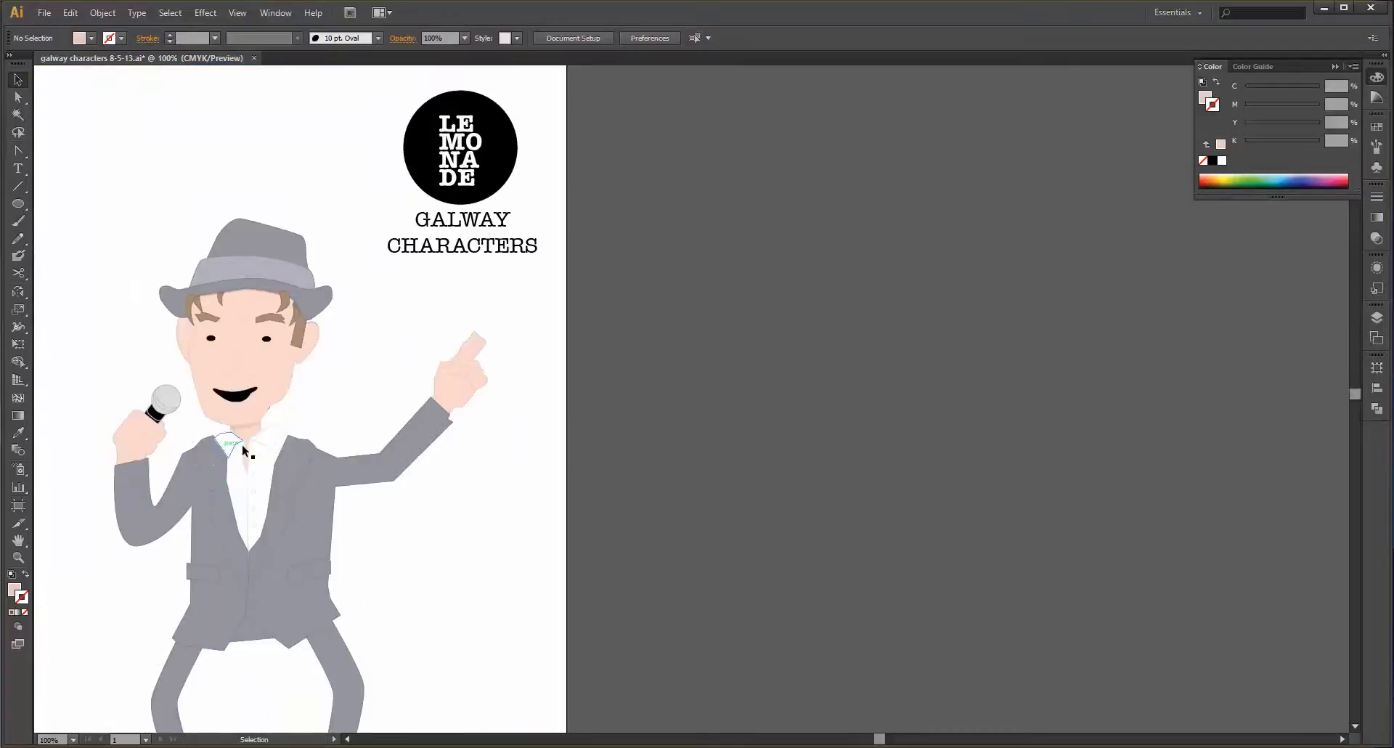
scroll(182, 434, "up", 1)
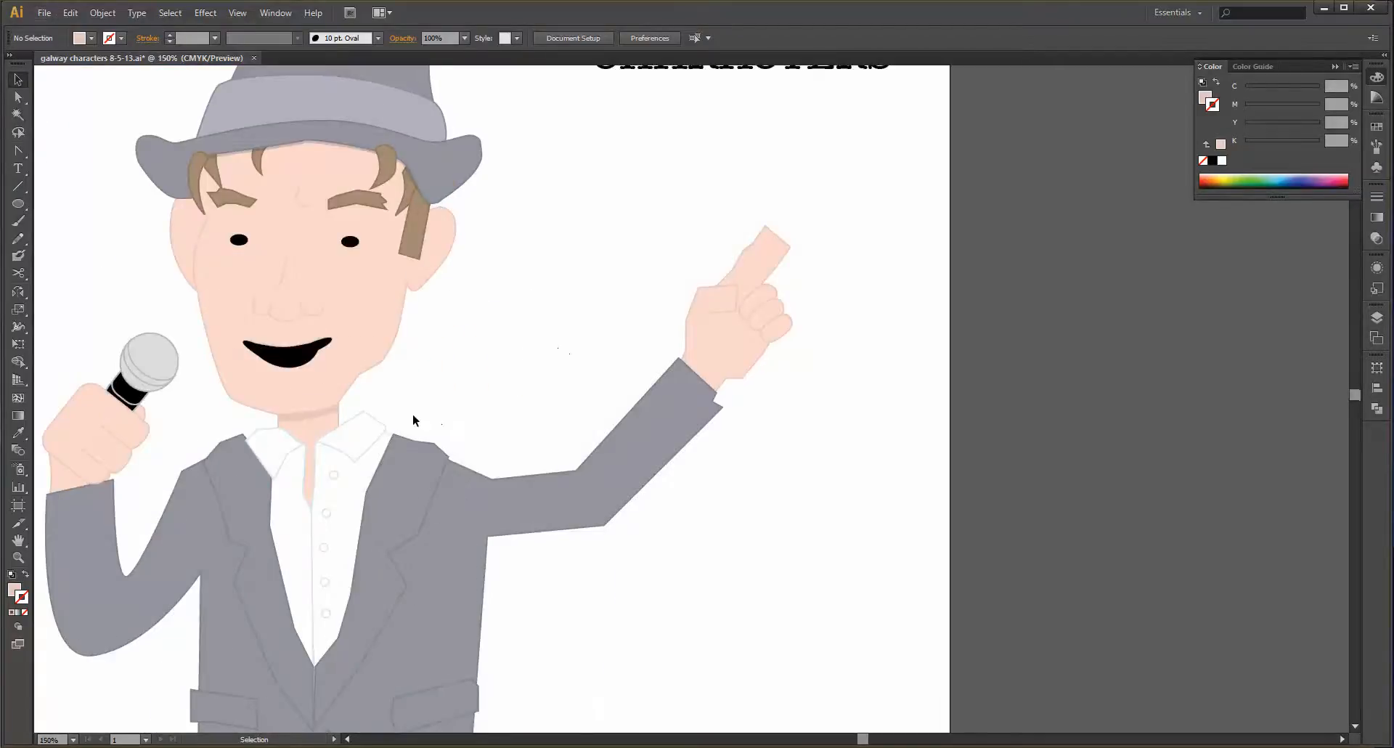
scroll(406, 412, "down", 1)
scroll(404, 410, "left", 4)
scroll(405, 411, "down", 6)
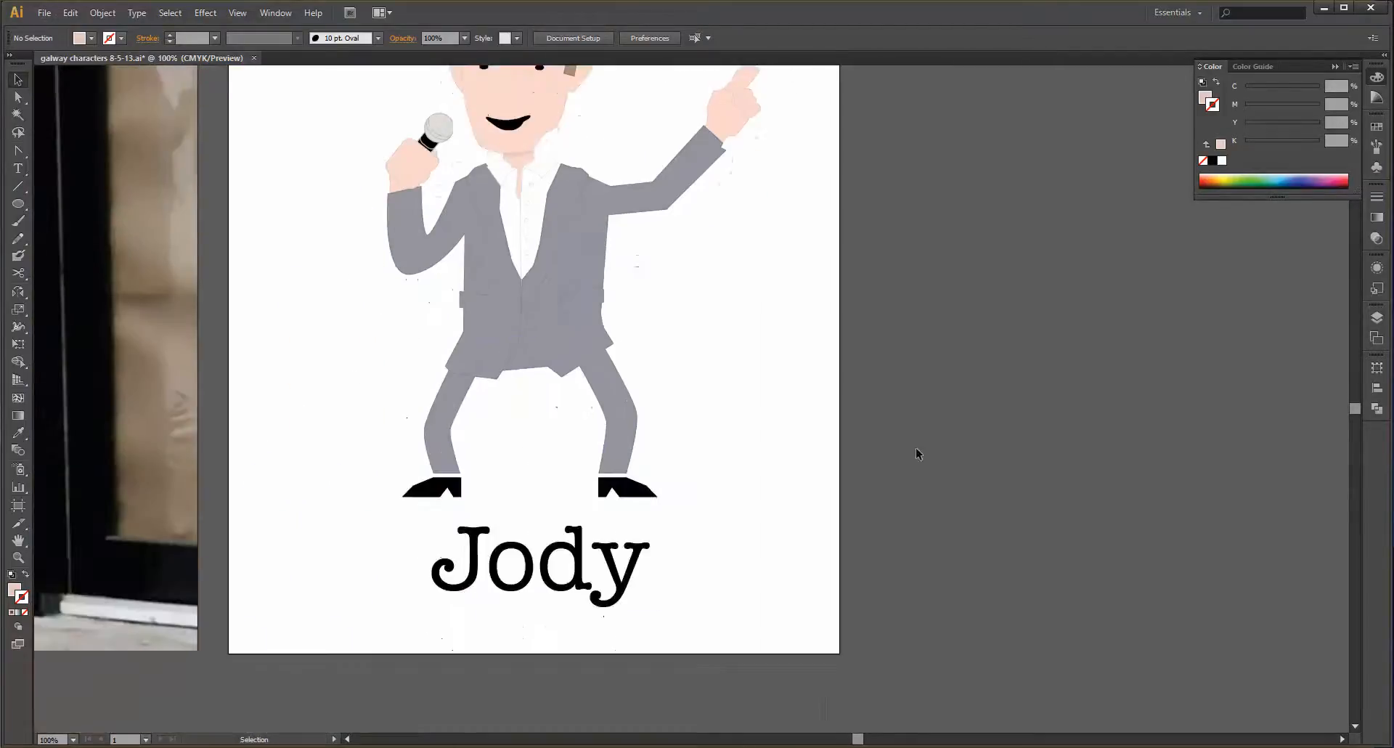
scroll(513, 401, "down", 1)
scroll(512, 395, "up", 1)
scroll(512, 395, "left", 3)
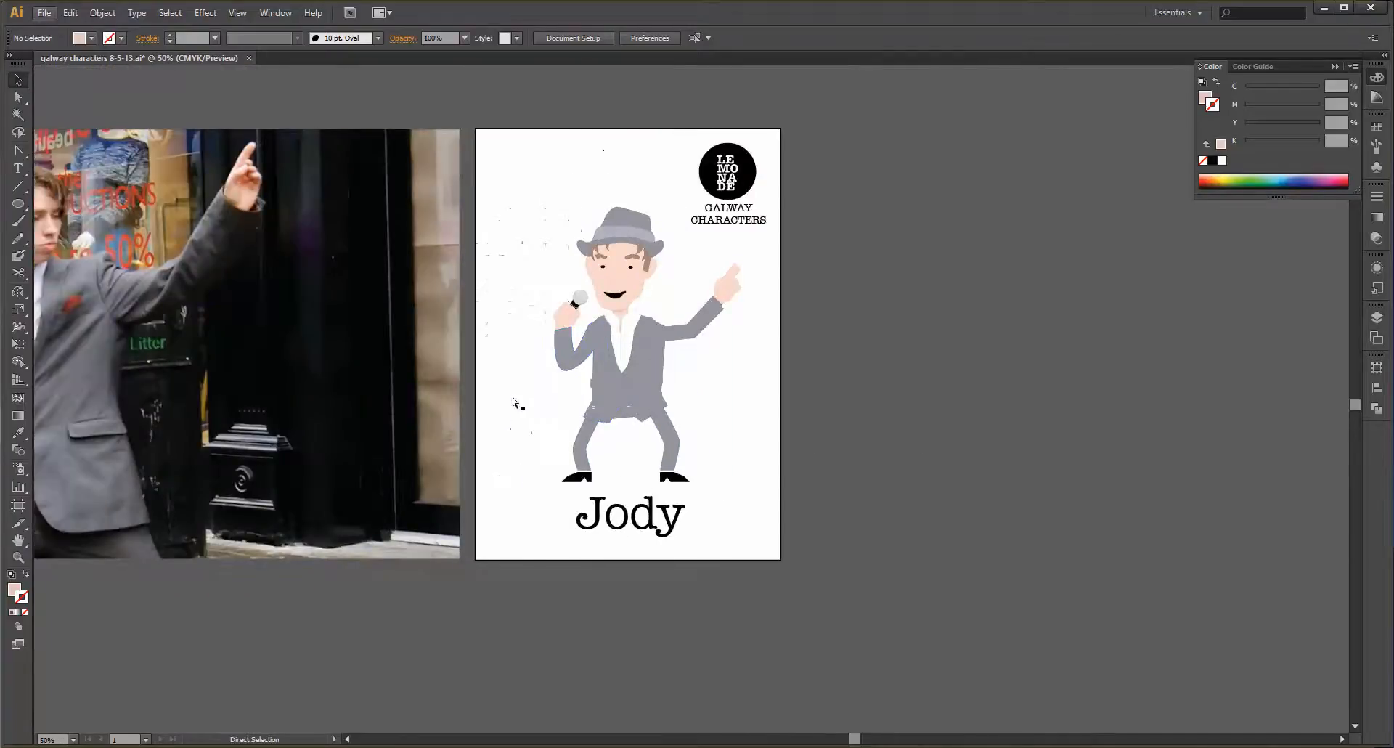
scroll(592, 377, "up", 1)
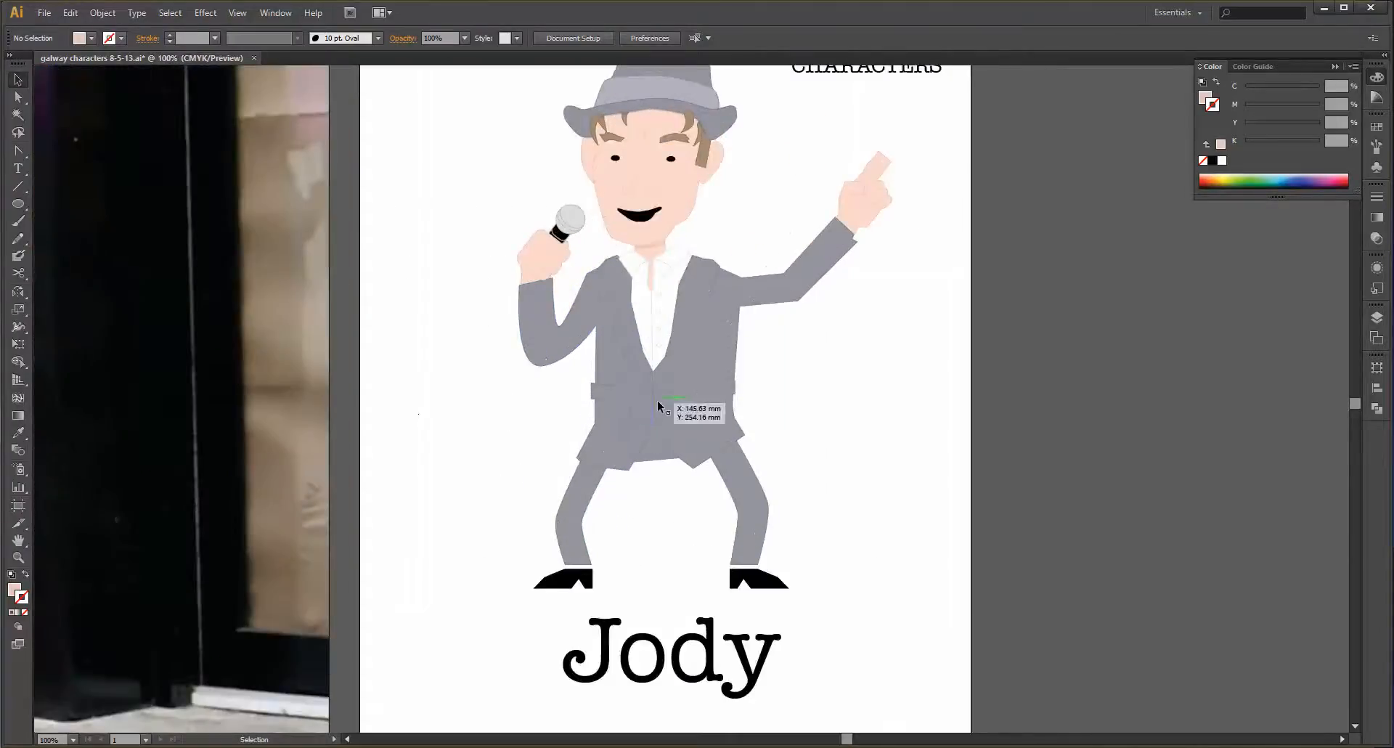
scroll(885, 328, "up", 1)
scroll(882, 328, "up", 2)
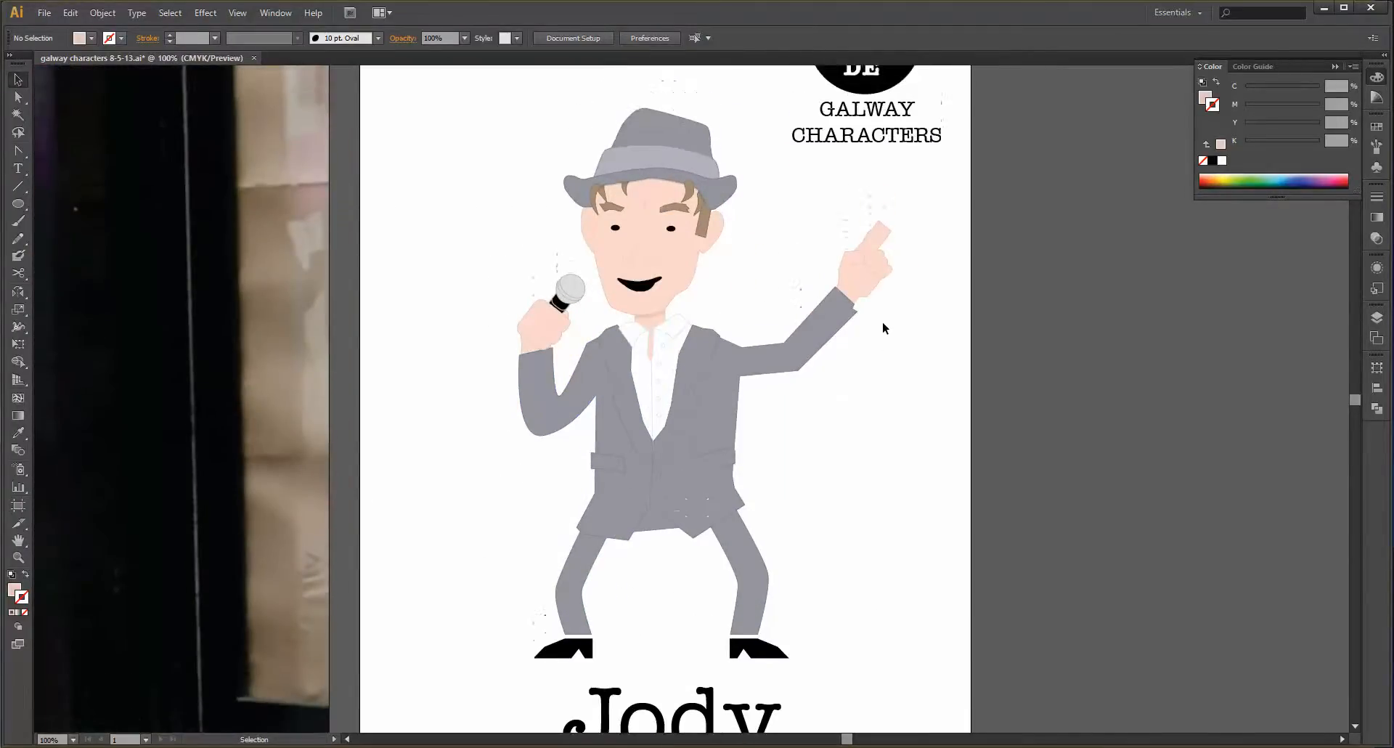
scroll(882, 328, "down", 1)
scroll(883, 328, "down", 1)
scroll(883, 323, "up", 1)
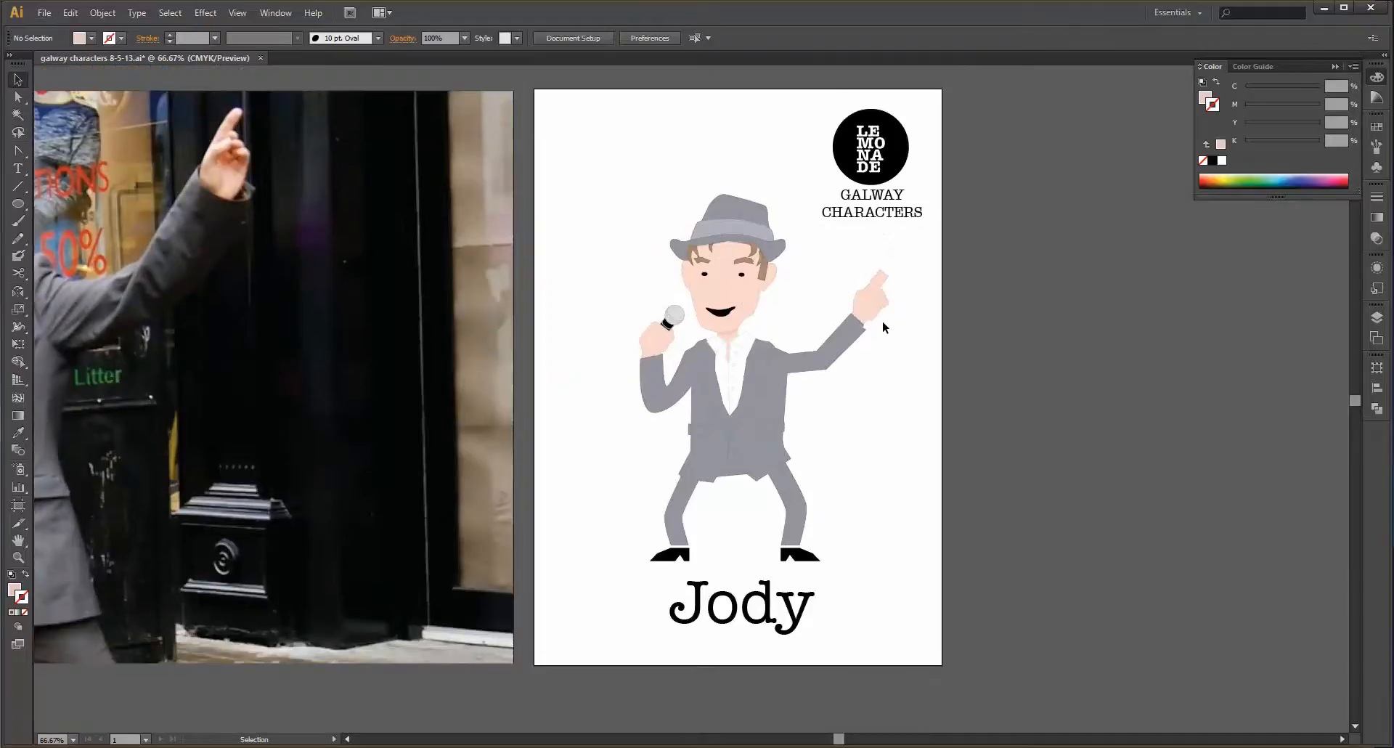
scroll(883, 323, "up", 1)
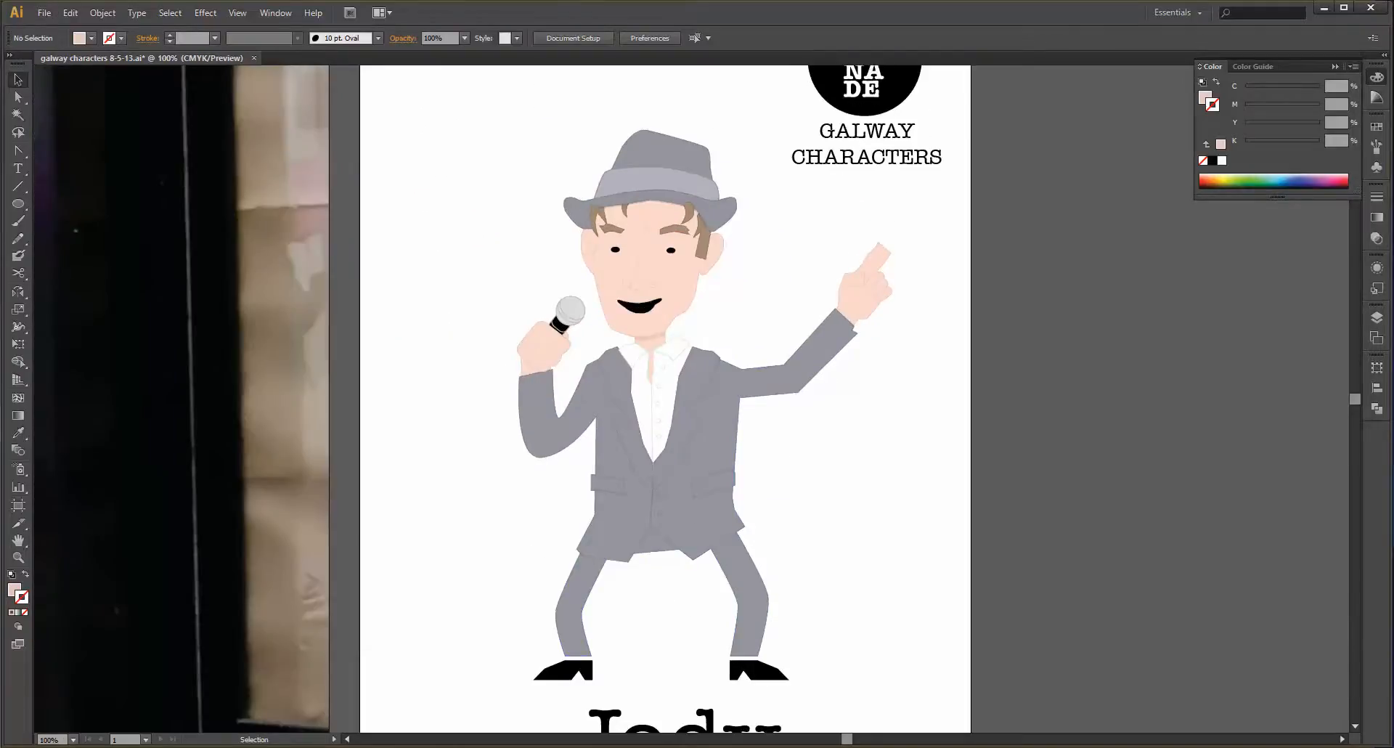